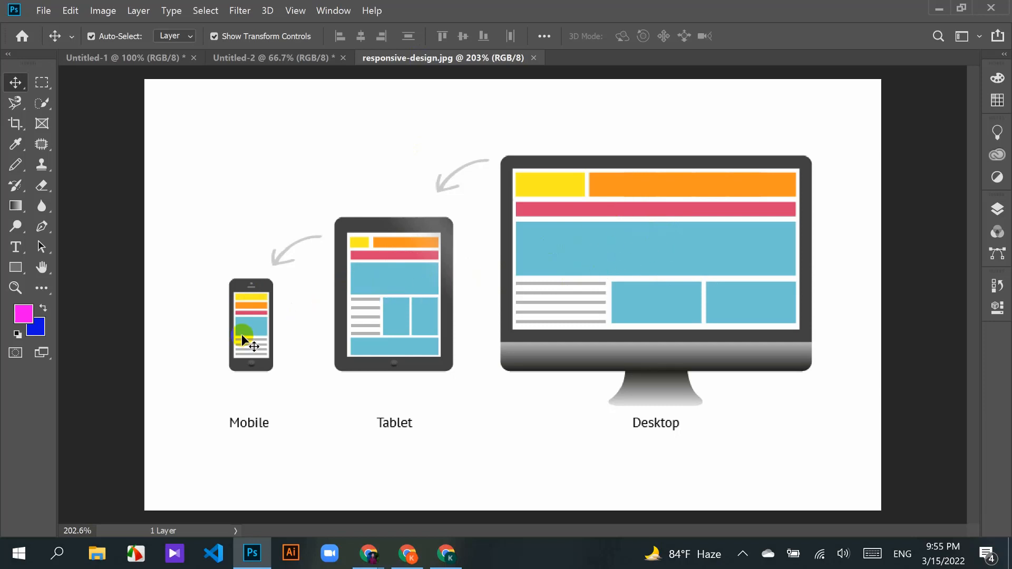
Step: Examine the desktop, tablet and mobile layouts on the three artboards of Untitled-2
click(287, 58)
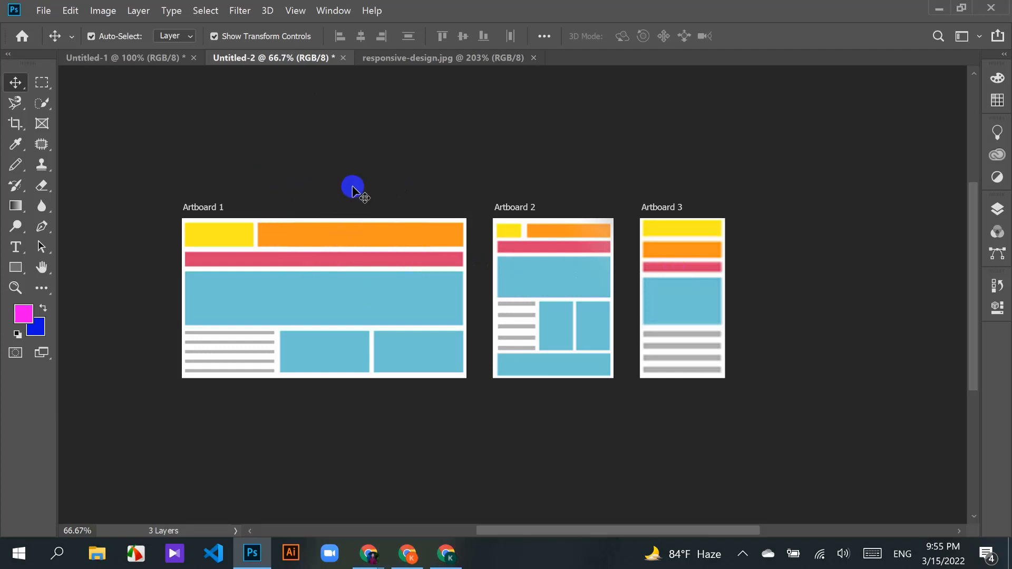
drag(347, 189, 771, 277)
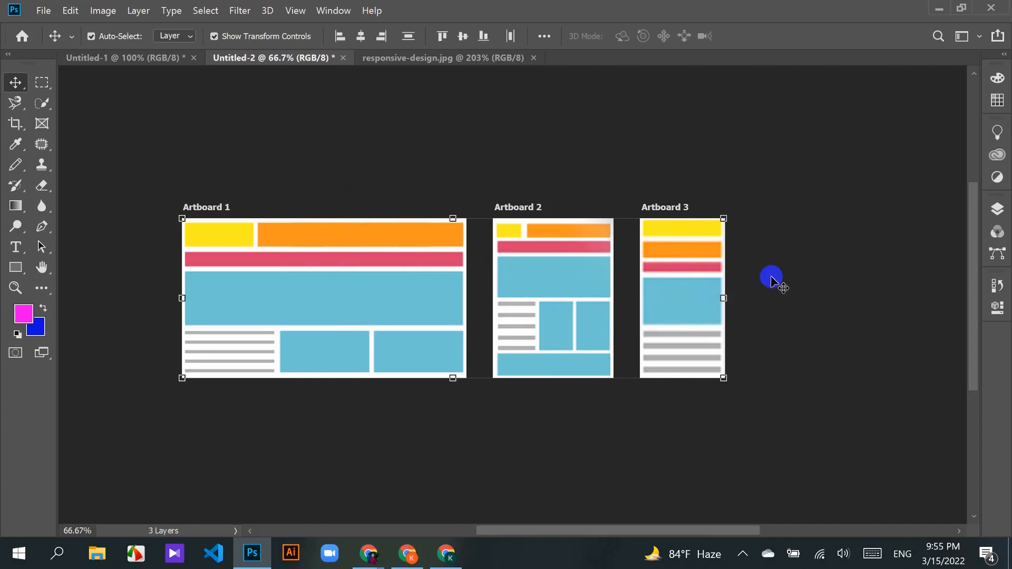
click(770, 277)
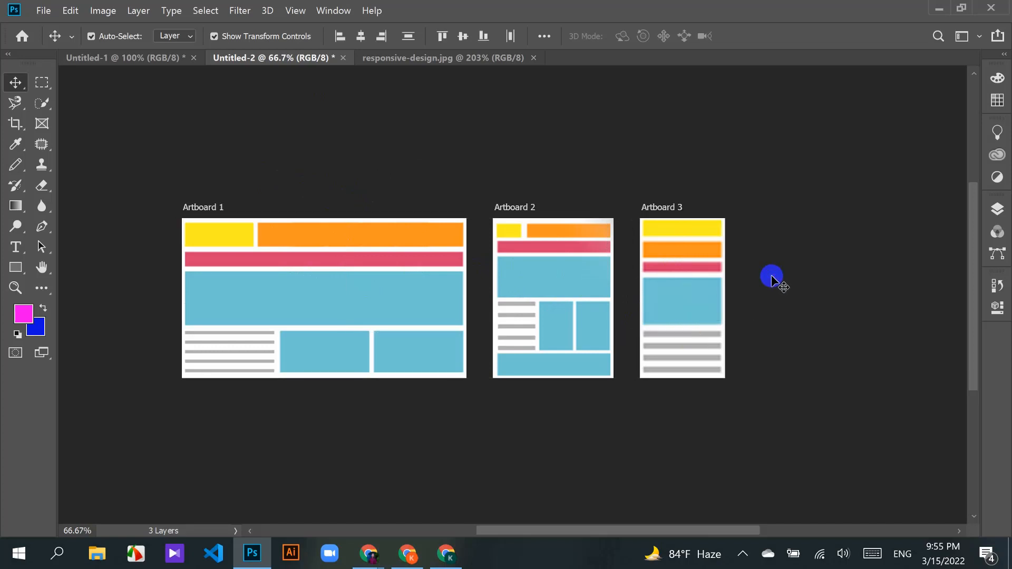
click(315, 263)
key(ctrl+plus)
key(ctrl+plus)
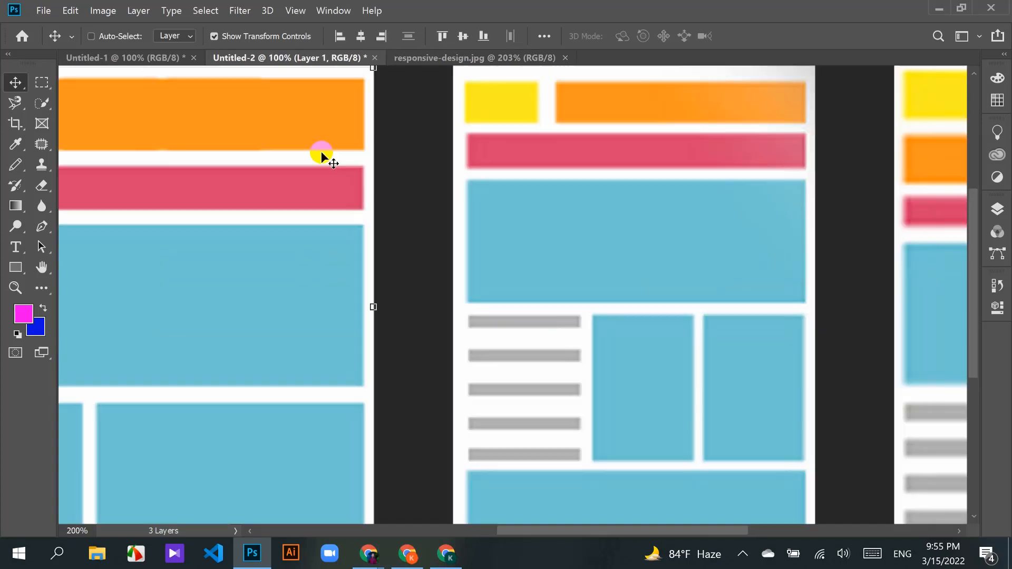
key(ctrl+minus)
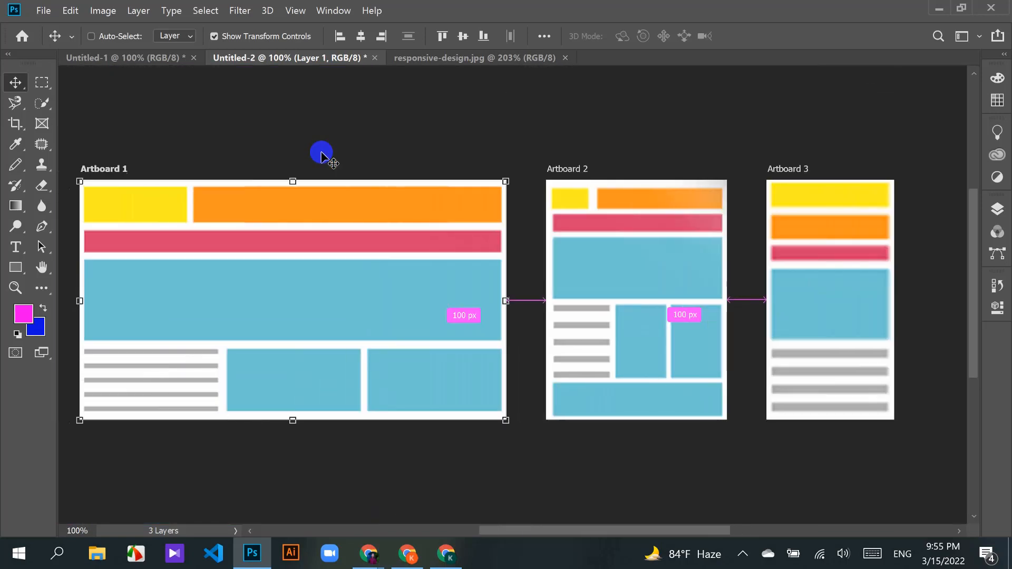
scroll(322, 155, left, 3)
scroll(603, 247, right, 5)
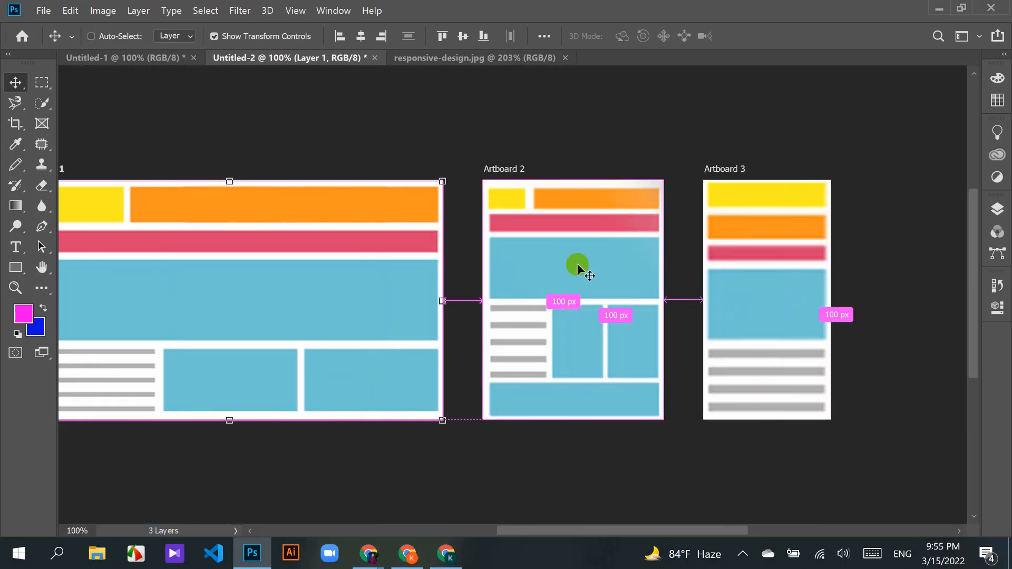
click(778, 255)
click(881, 219)
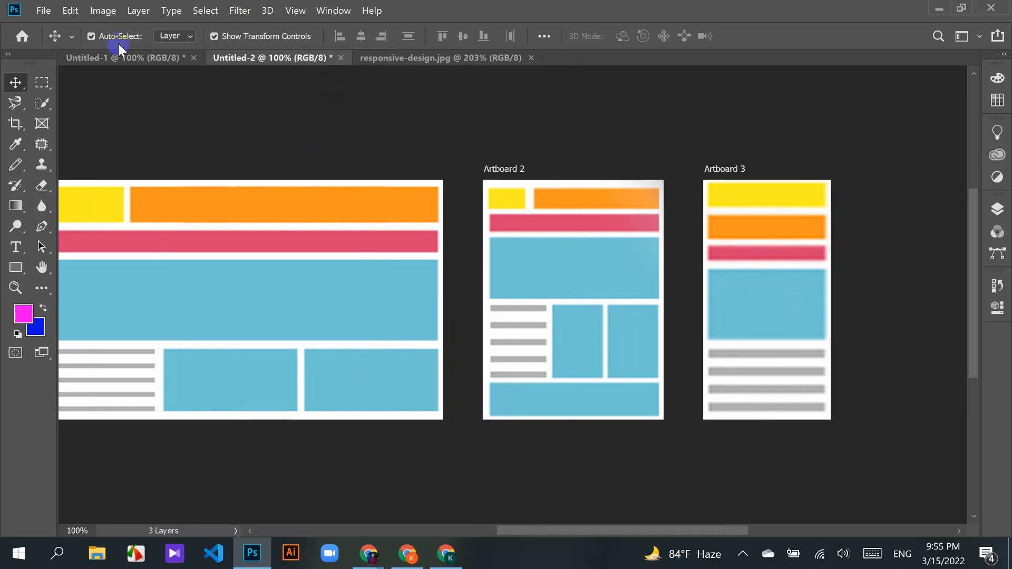
Step: Delete the magenta rectangle from the canvas of Untitled-1
click(108, 57)
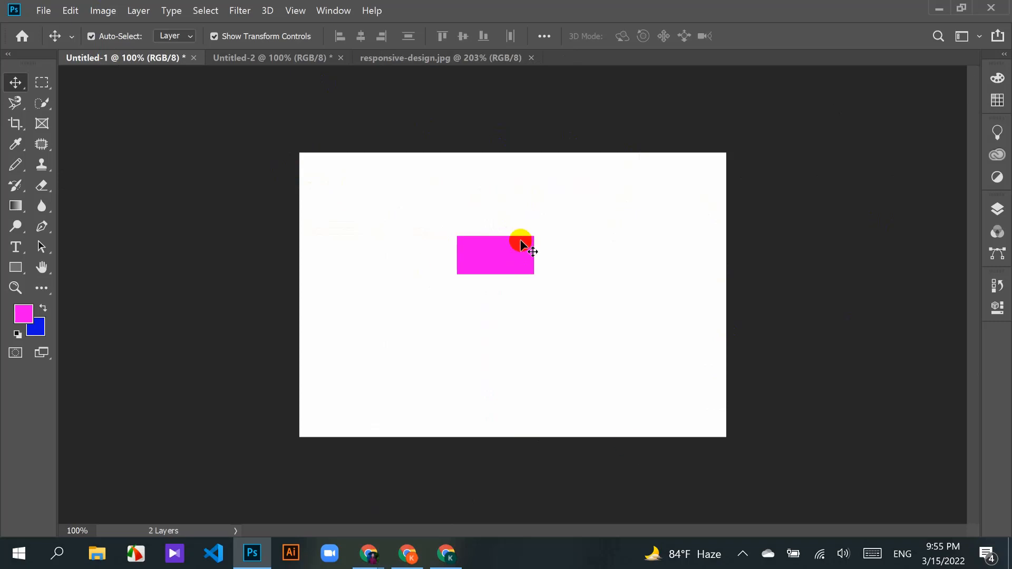
click(514, 255)
key(Delete)
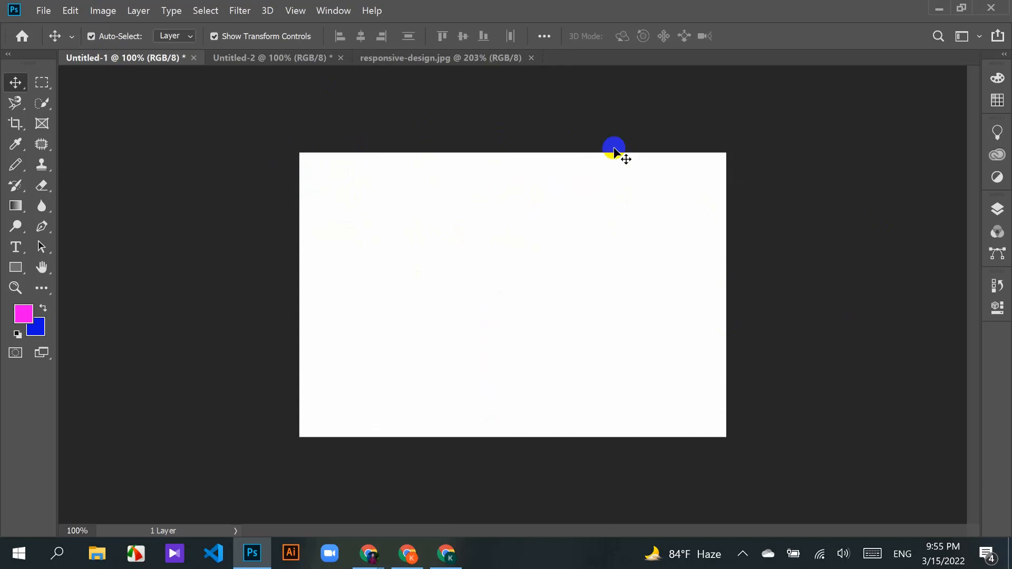
Step: Compare the three-artboard layout in Untitled-2 with the blank canvas of Untitled-1 and the device mockups in responsive-design.jpg
click(243, 62)
scroll(370, 274, left, 3)
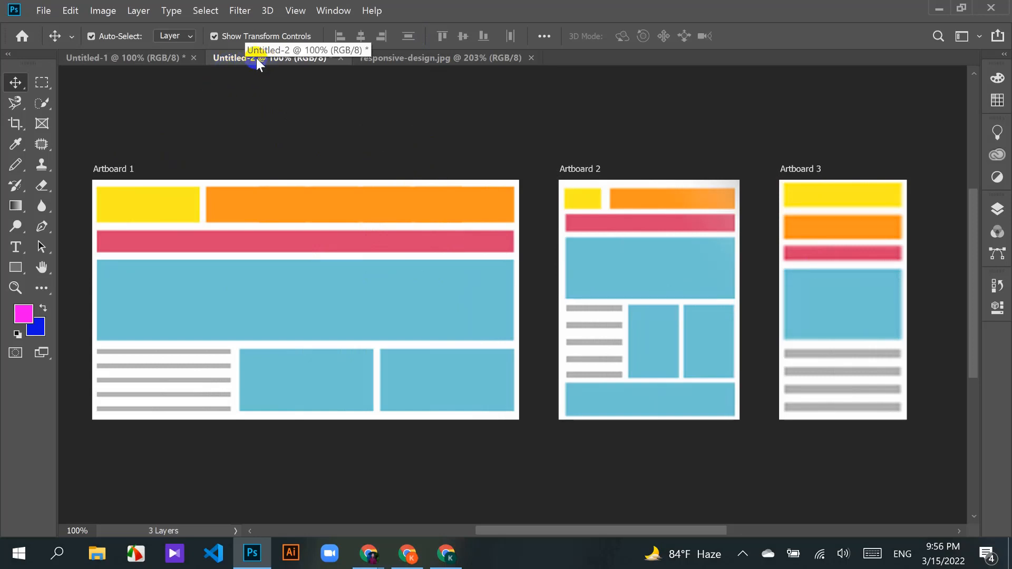
drag(364, 181, 720, 349)
click(131, 58)
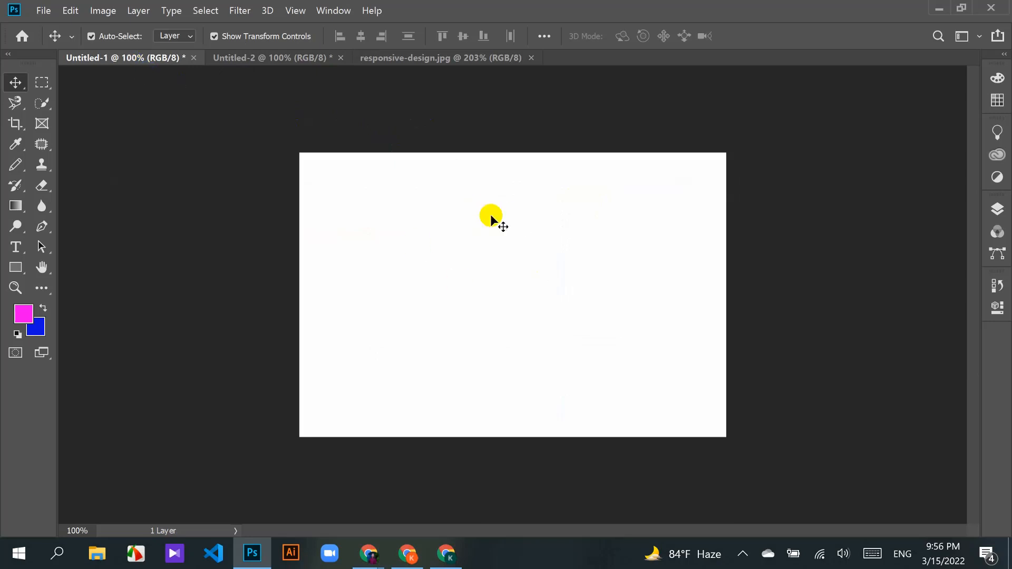
click(267, 57)
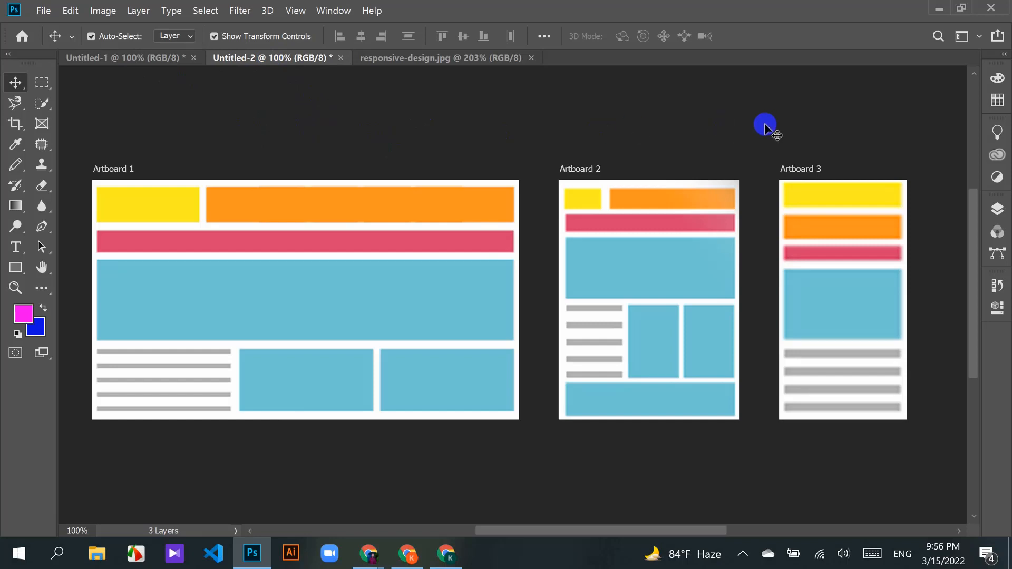
drag(170, 116, 397, 430)
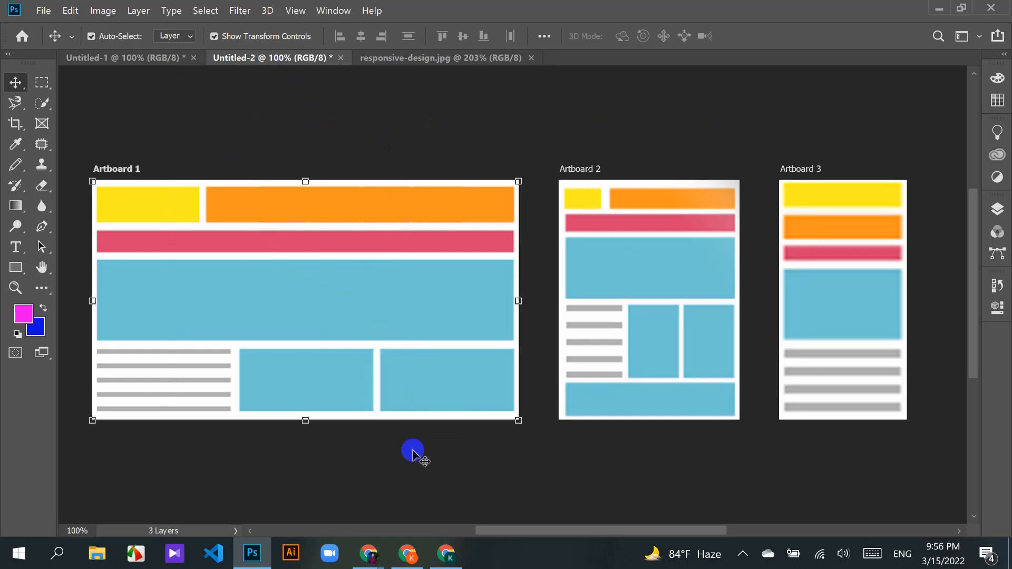
click(449, 474)
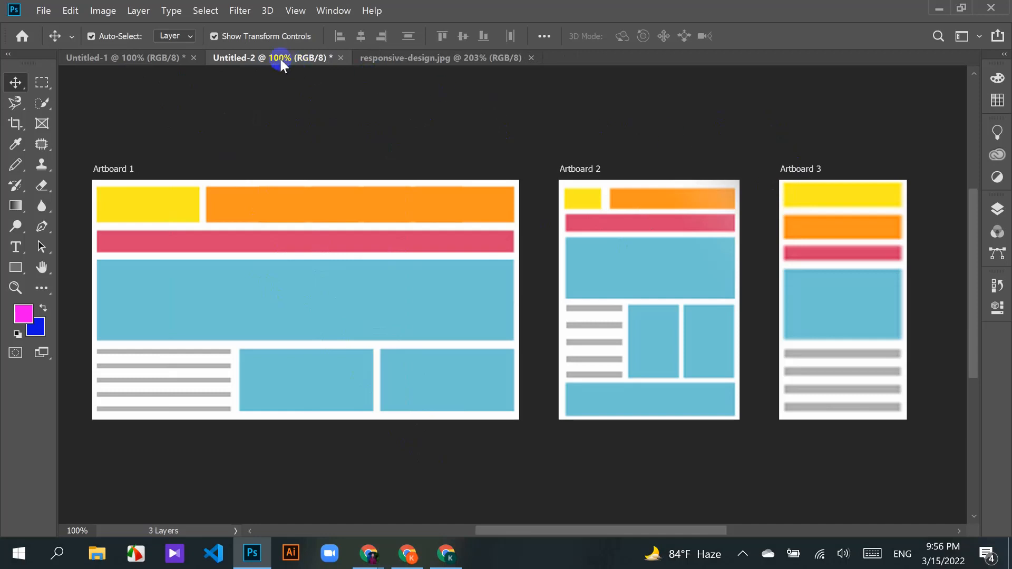
drag(391, 118, 786, 344)
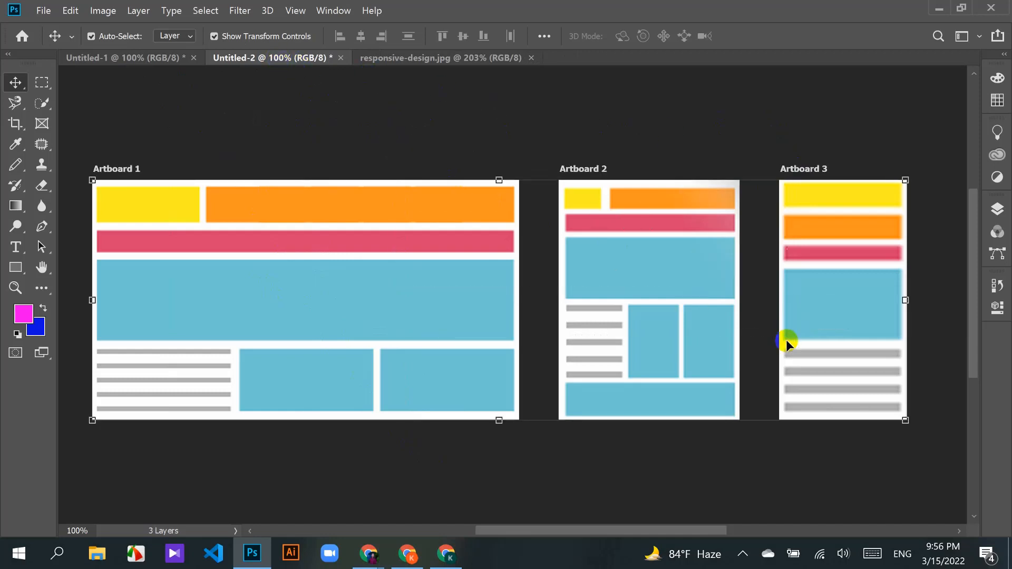
click(486, 146)
drag(377, 131, 806, 373)
click(348, 128)
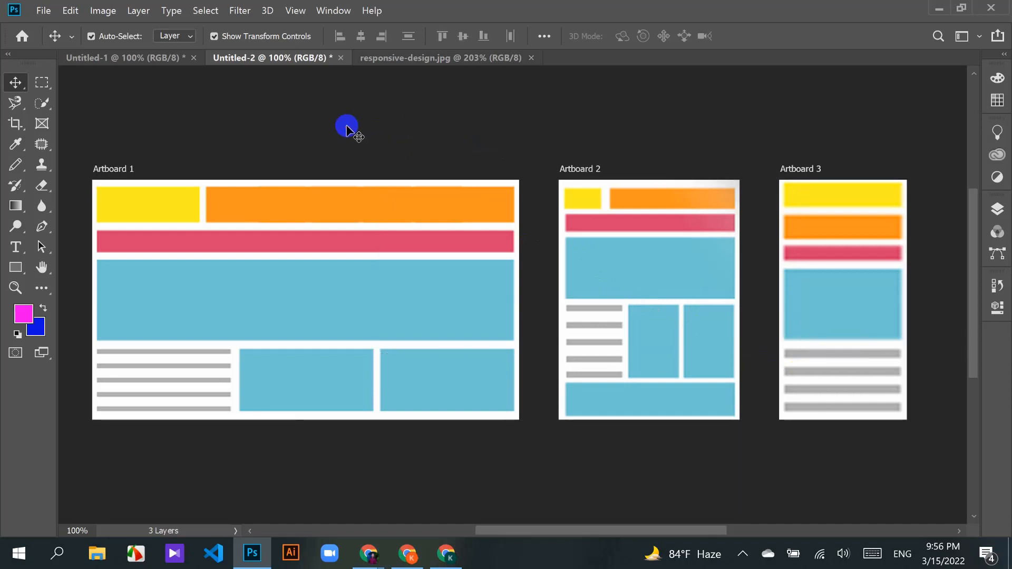
drag(348, 127, 803, 365)
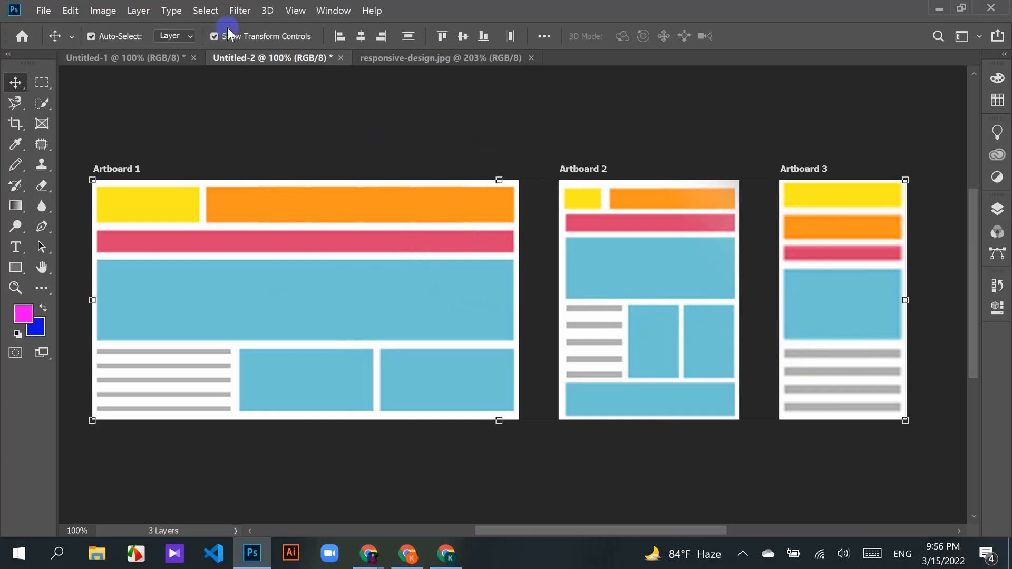
click(442, 59)
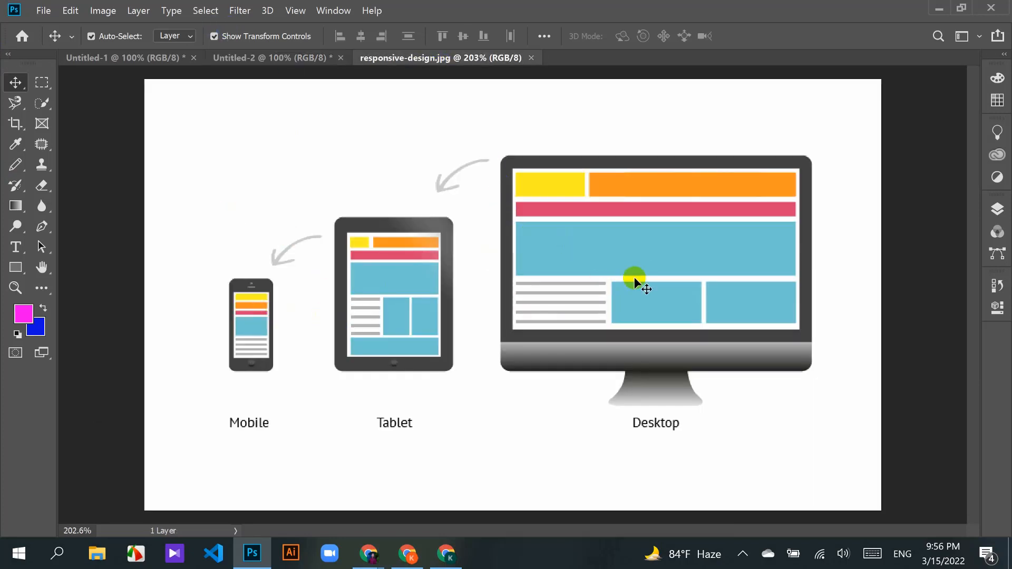
click(275, 58)
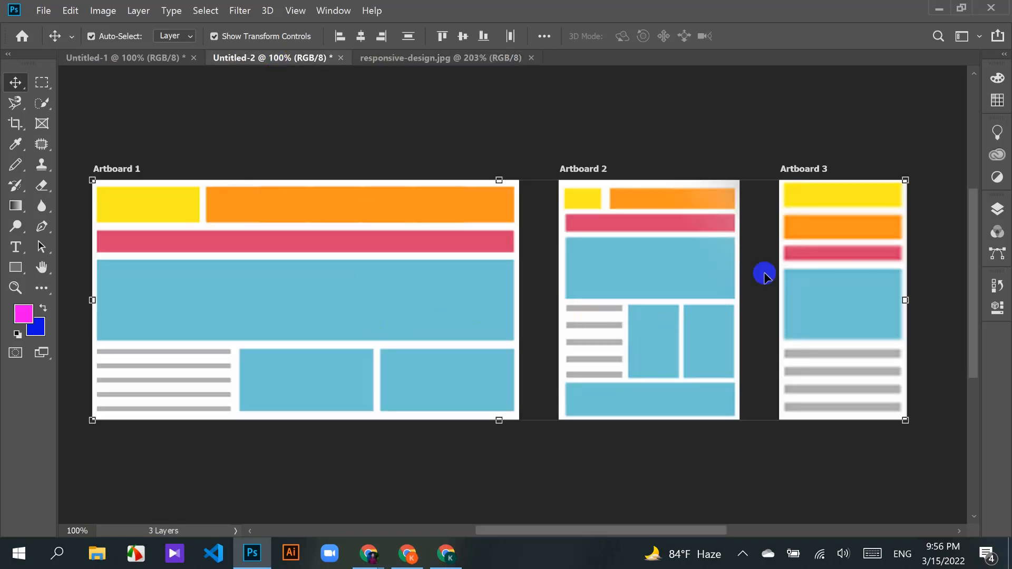
click(141, 57)
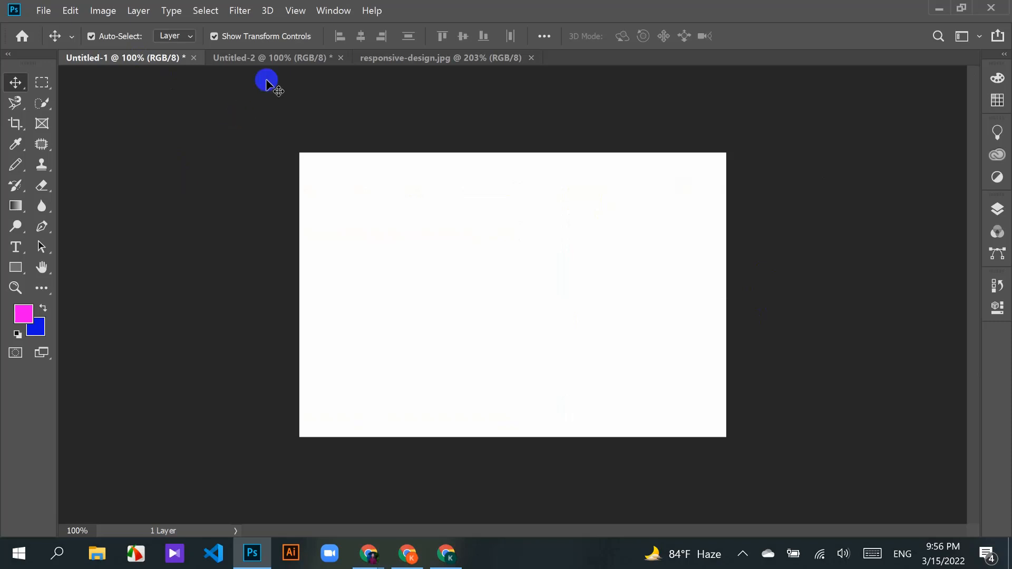
Step: Create a 1080 x 720 px RGB document at 300 pixels/inch with artboards enabled, and dock its window with the other documents
click(42, 15)
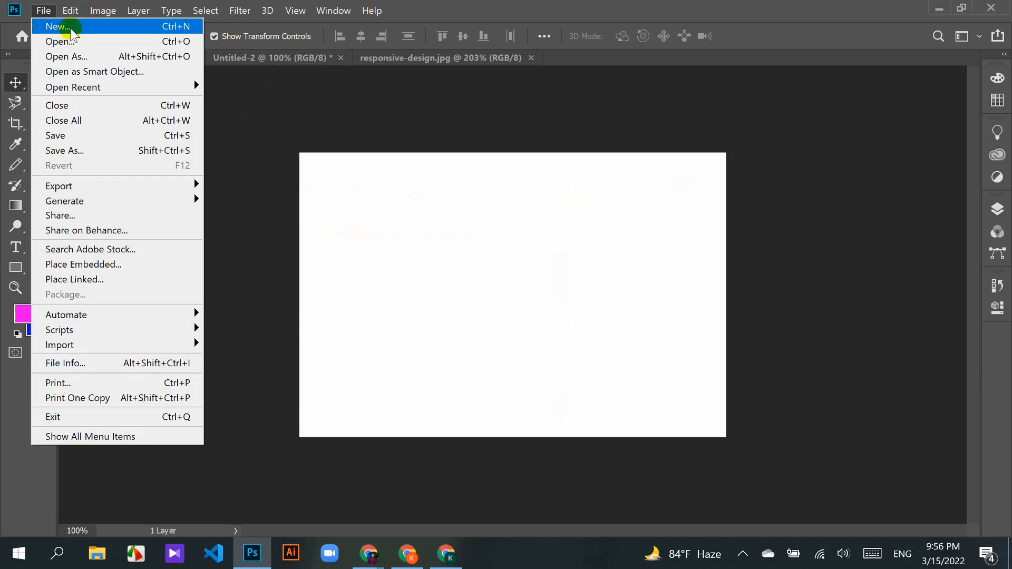
click(74, 27)
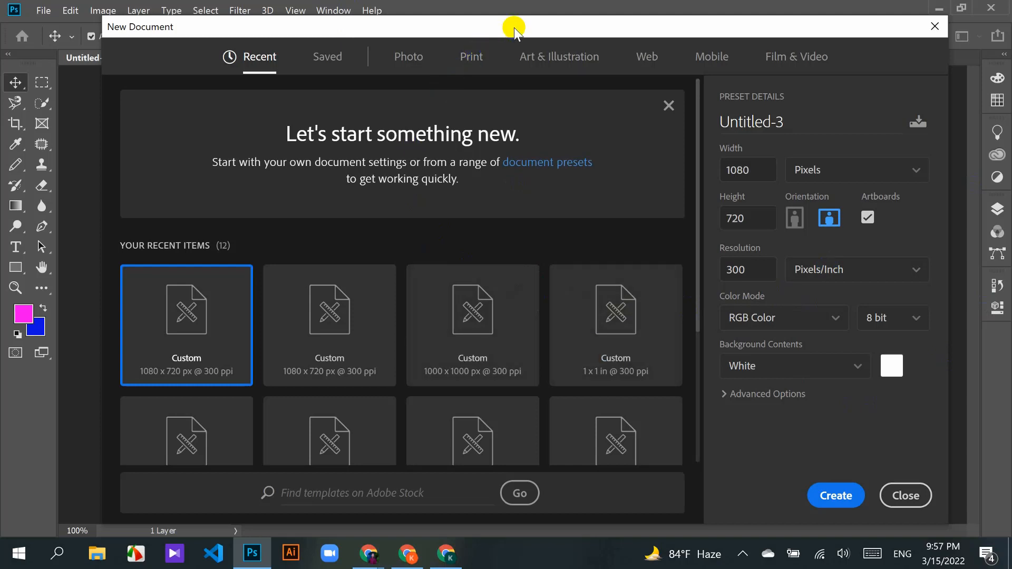
drag(514, 30, 490, 15)
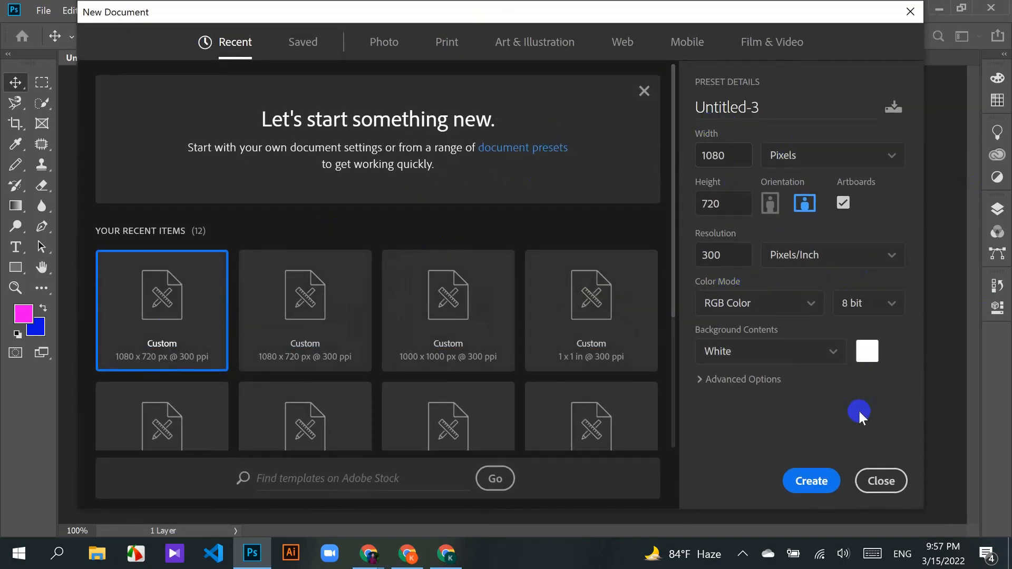
click(847, 204)
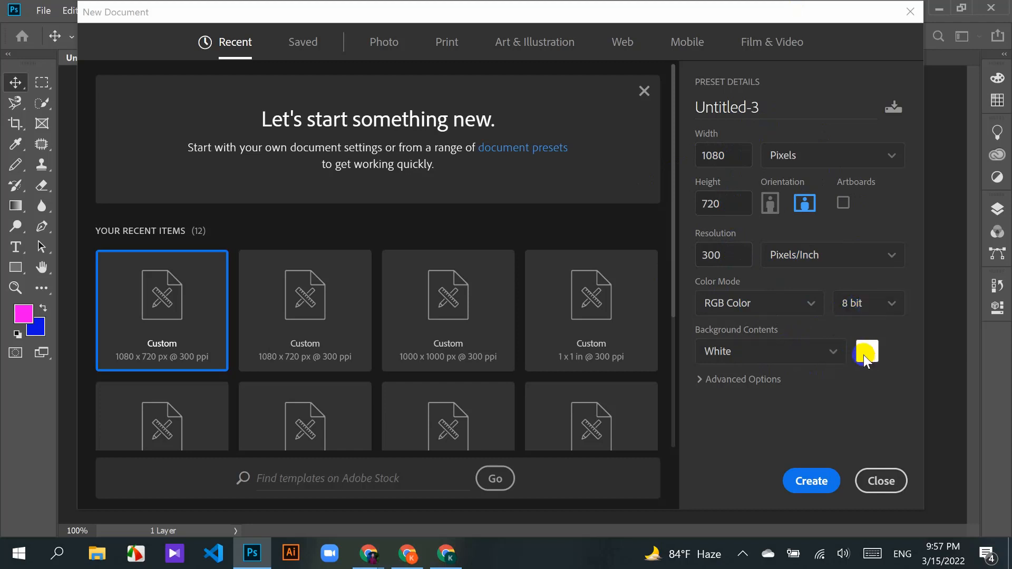
click(757, 107)
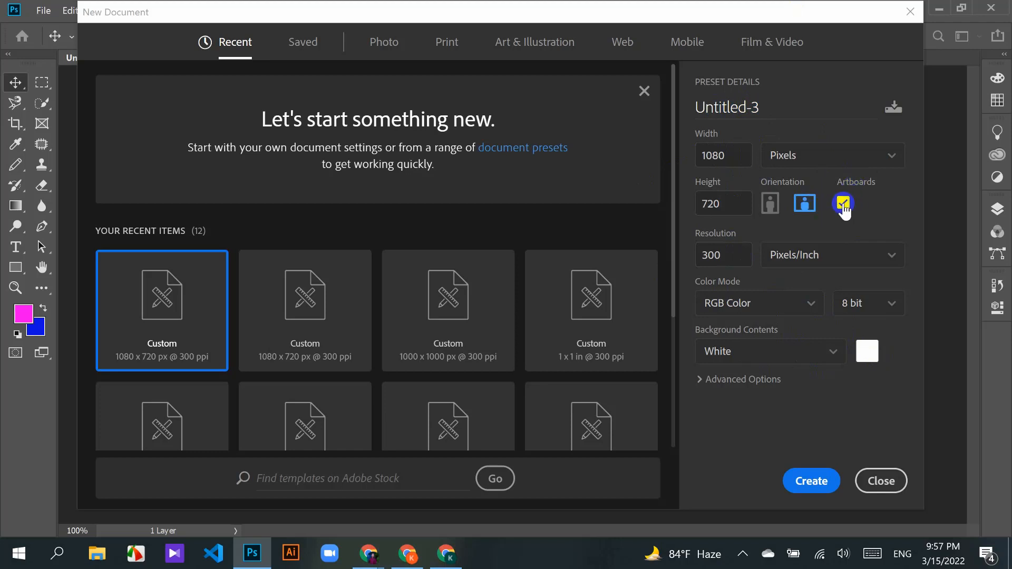
click(821, 480)
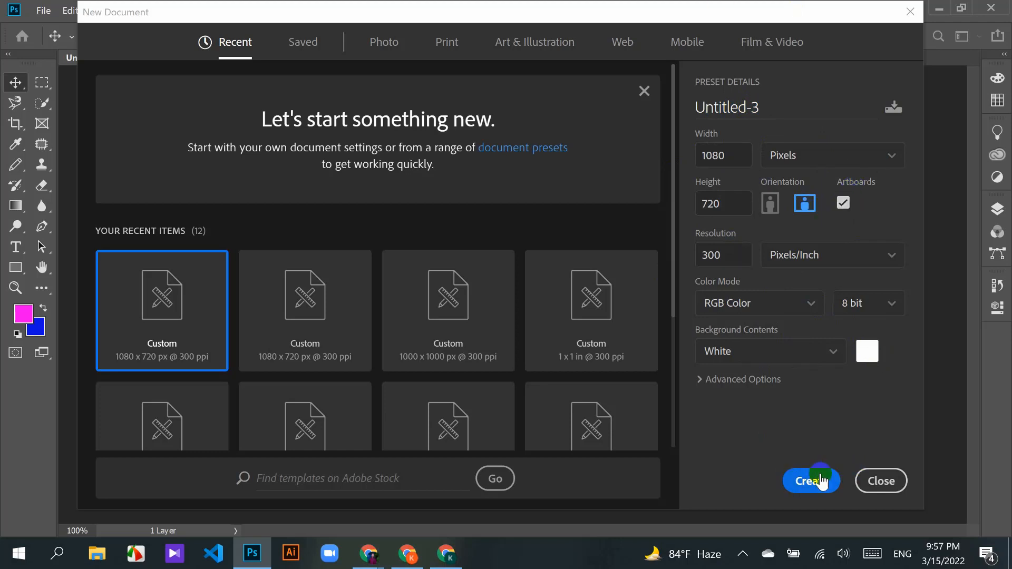
click(807, 485)
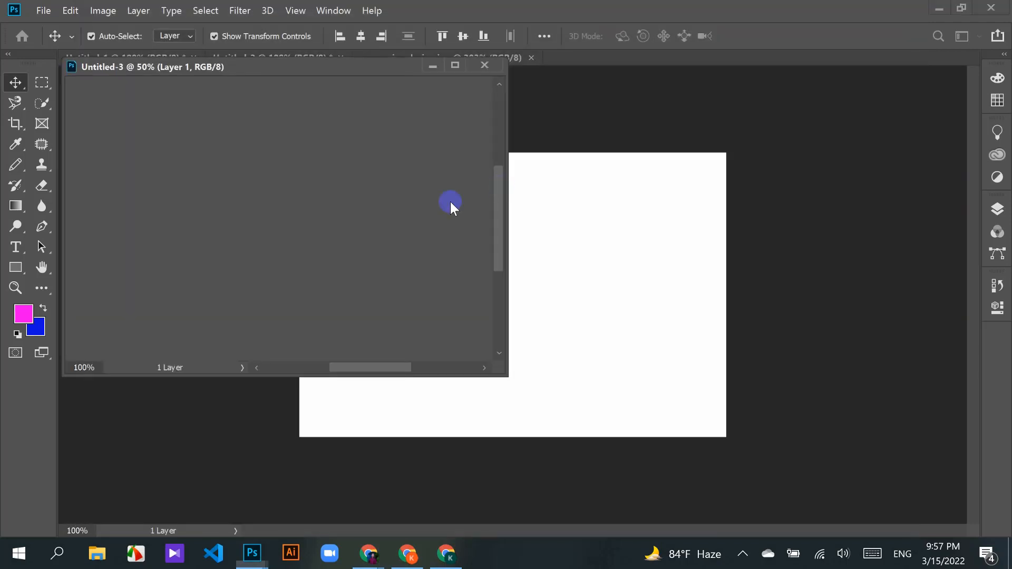
drag(270, 66, 459, 59)
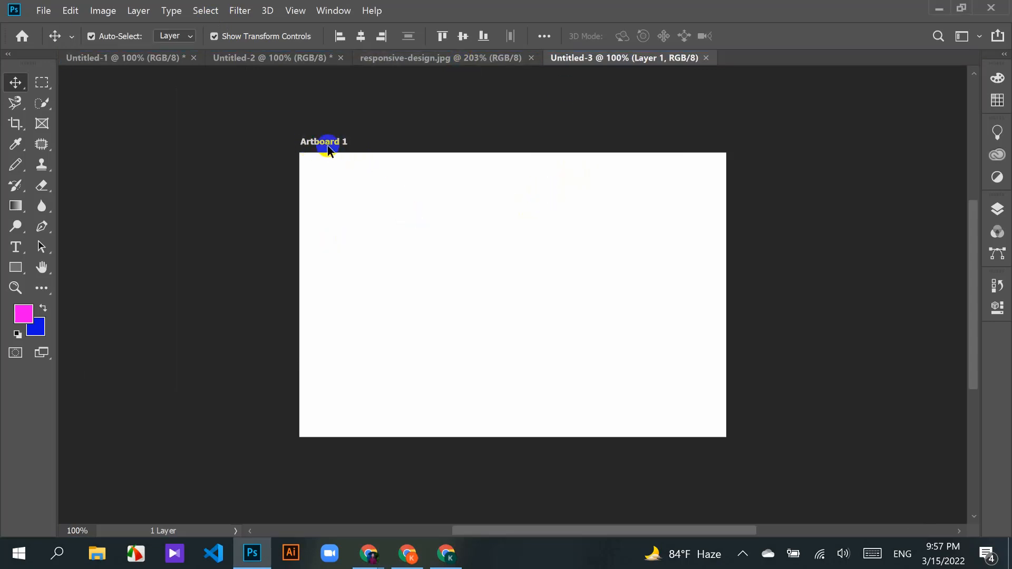
Step: Compare the plain canvas of Untitled-1 with the artboard canvas of Untitled-3
click(120, 58)
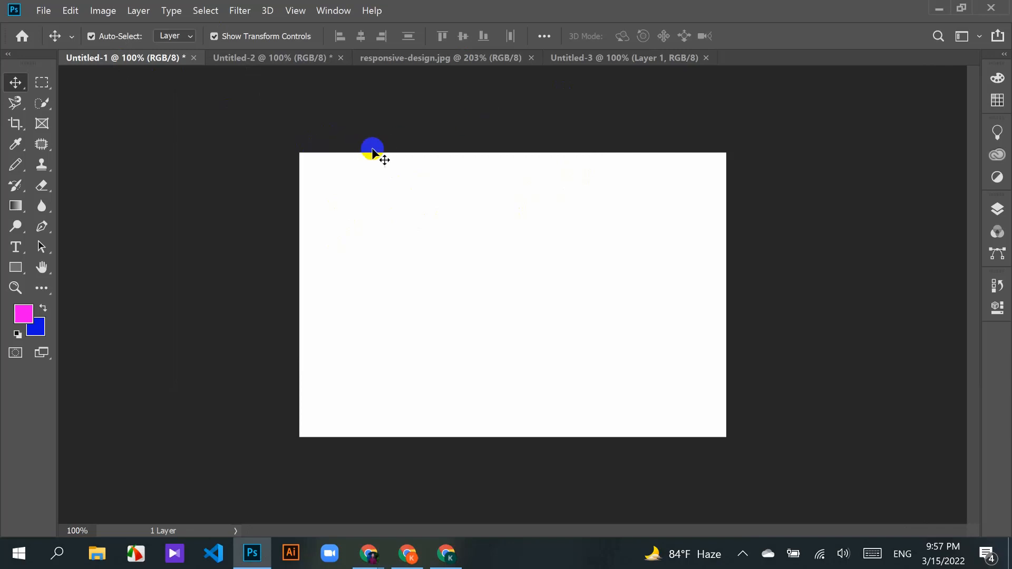
click(603, 59)
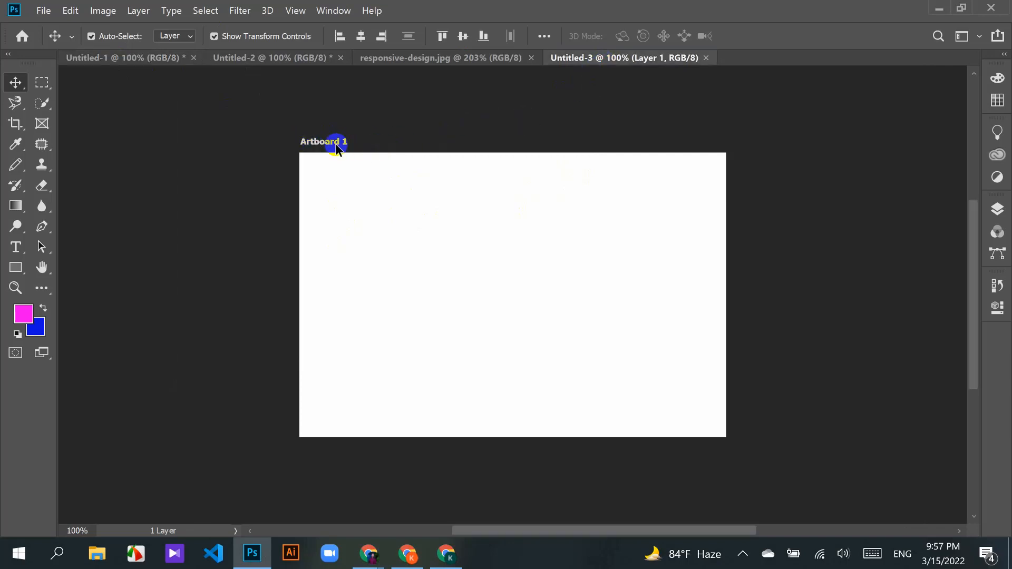
click(138, 58)
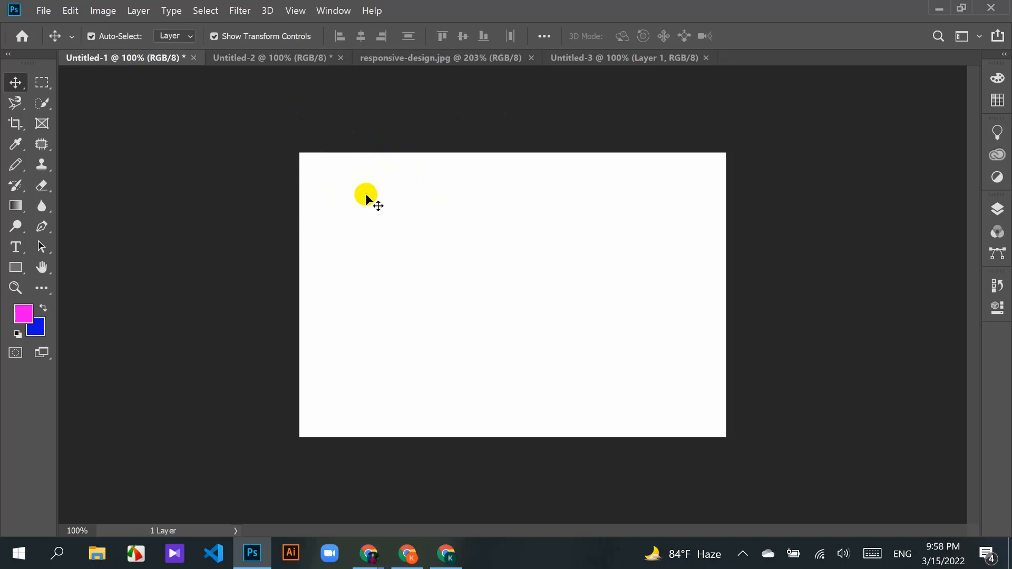
click(597, 58)
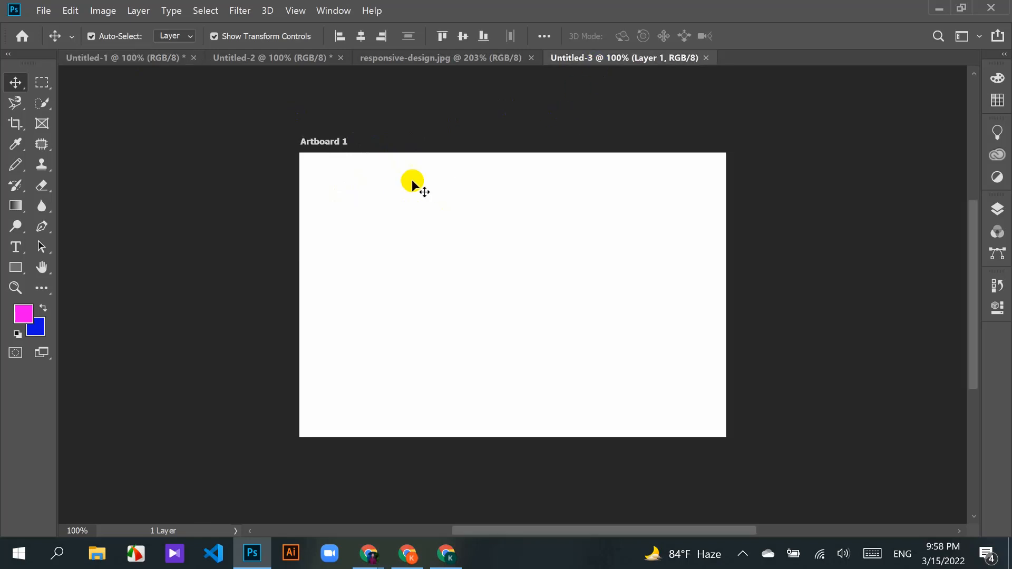
Step: Add a second 1080 x 720 px artboard to the right of Artboard 1 in Untitled-3
click(339, 142)
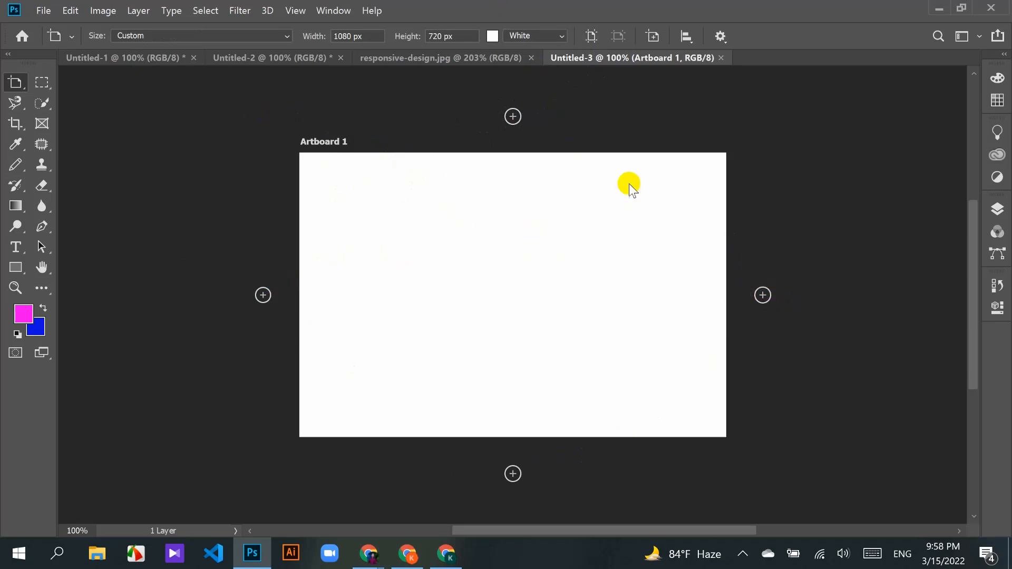
click(768, 296)
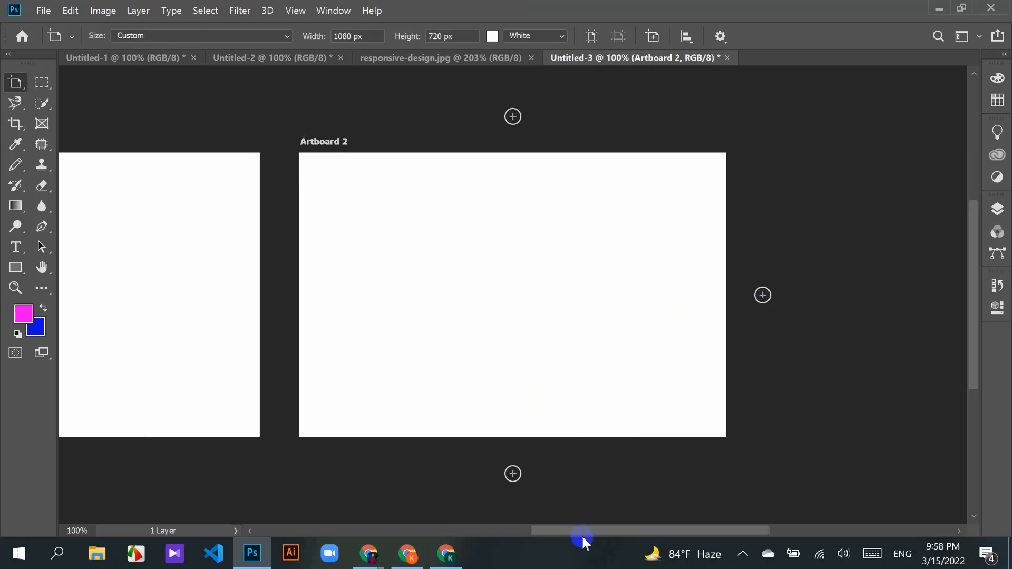
drag(581, 529, 543, 530)
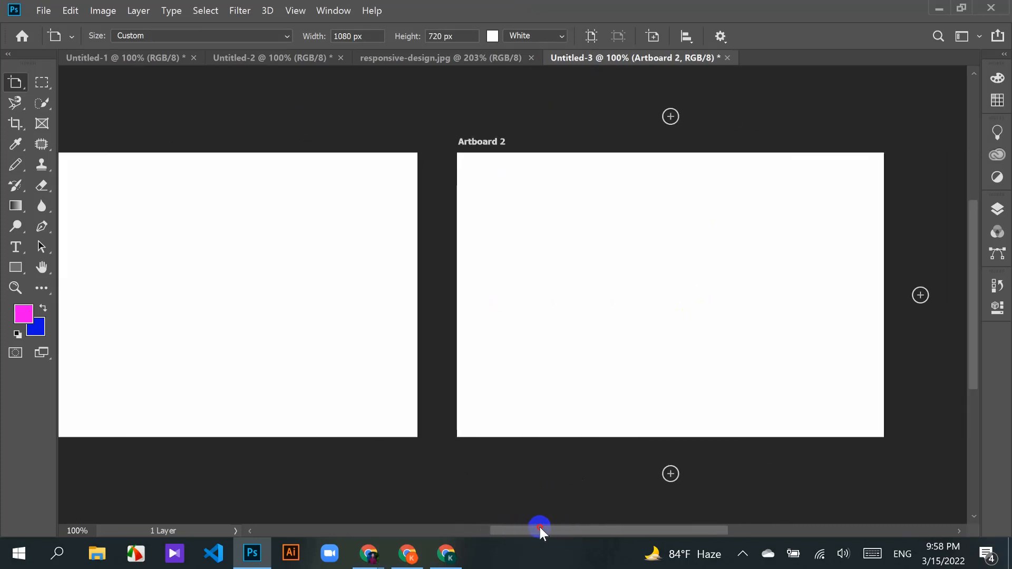
Step: Undo the second artboard in Untitled-3 and compare the artboard layouts and device mockups with the plain canvas of Untitled-1
key(ctrl+z)
click(269, 59)
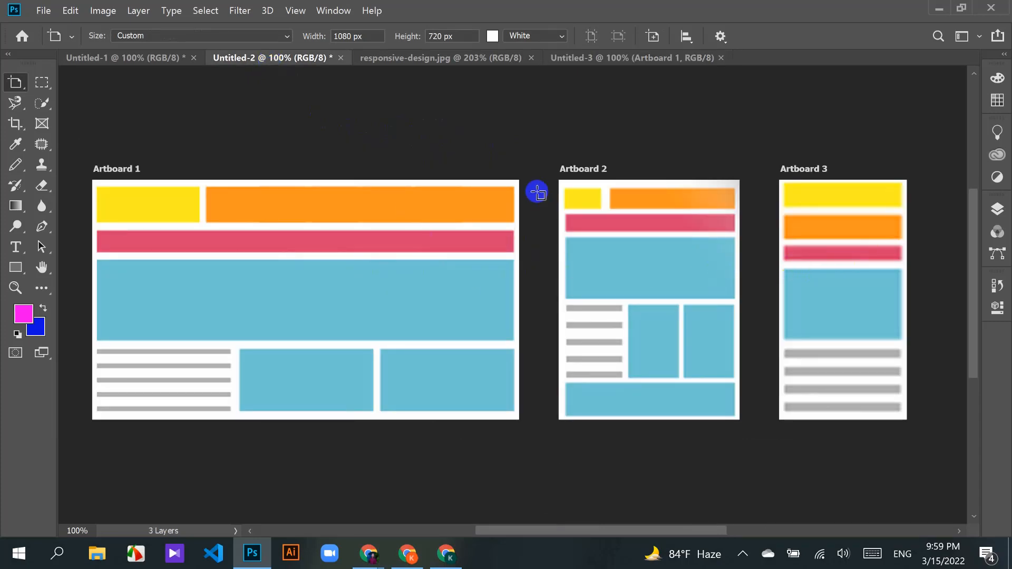
click(448, 49)
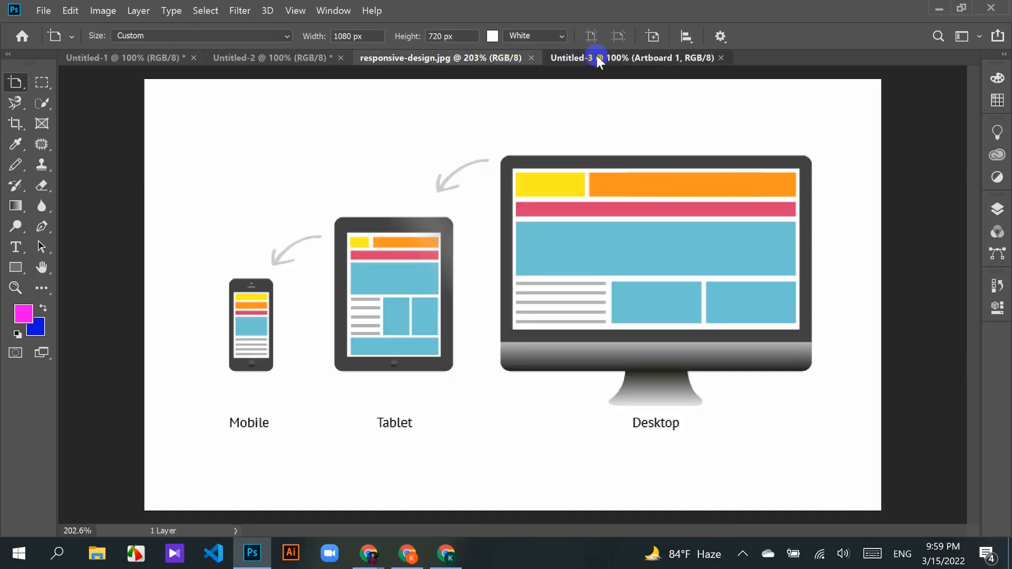
click(599, 58)
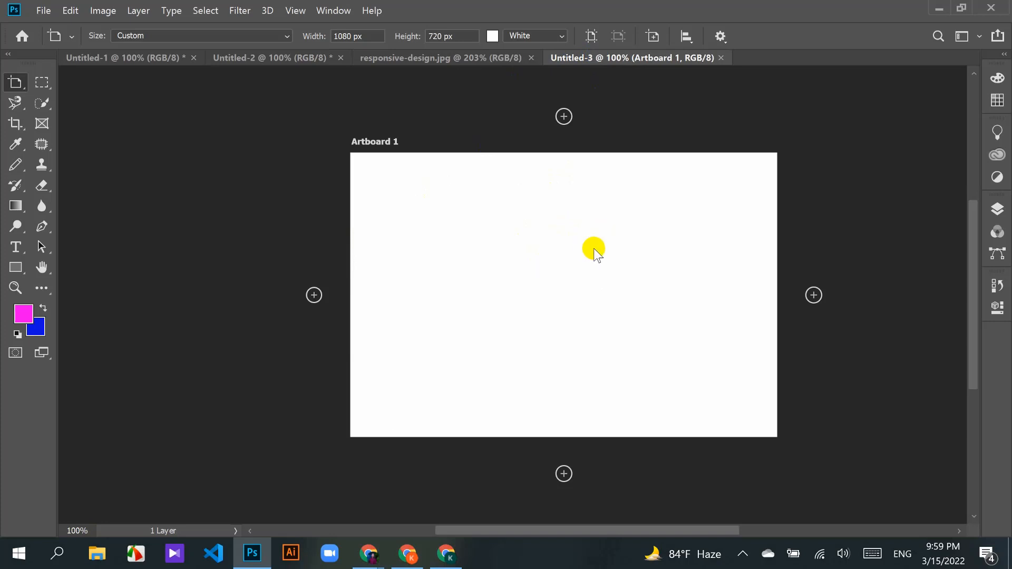
click(125, 59)
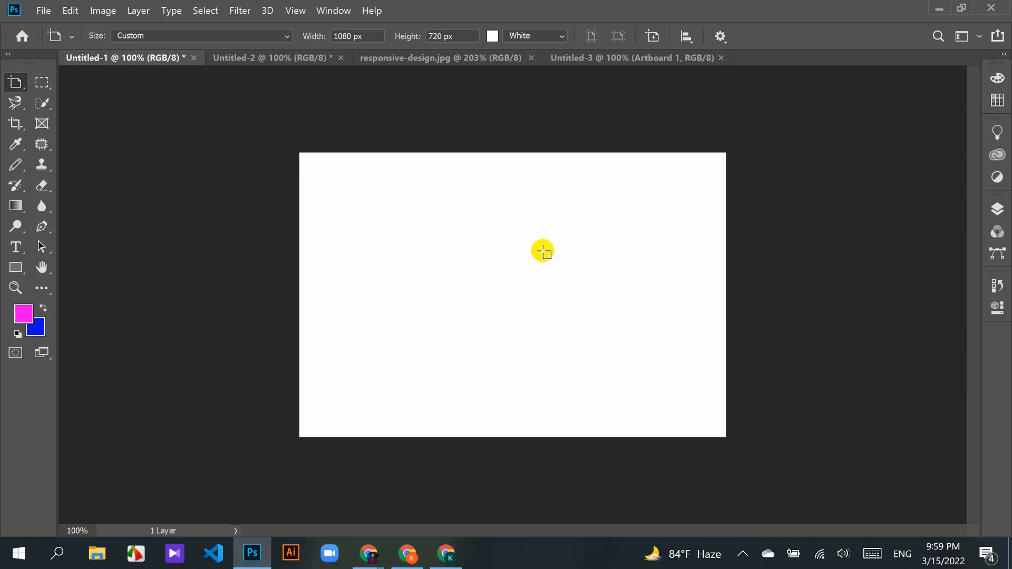
Step: Draw a magenta rectangle about 171 x 132 px in the upper middle of the Untitled-1 canvas, leaving it deselected with the Move tool active
right_click(16, 80)
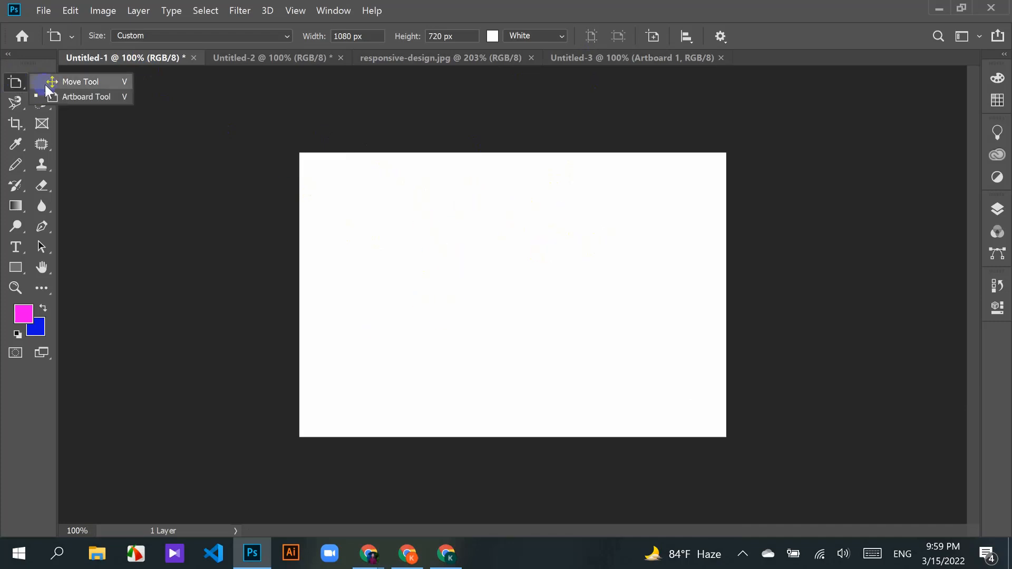
click(47, 83)
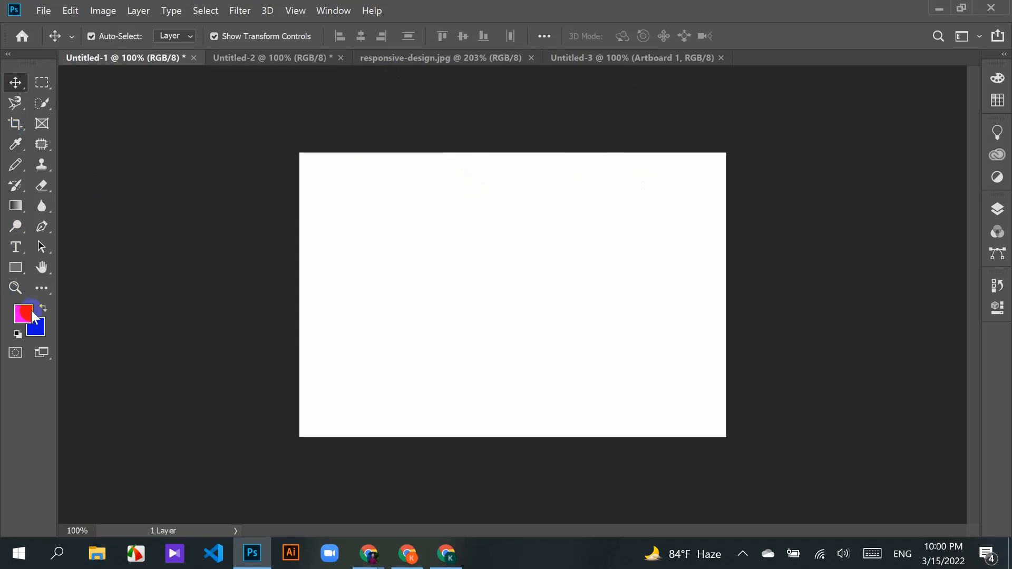
click(16, 268)
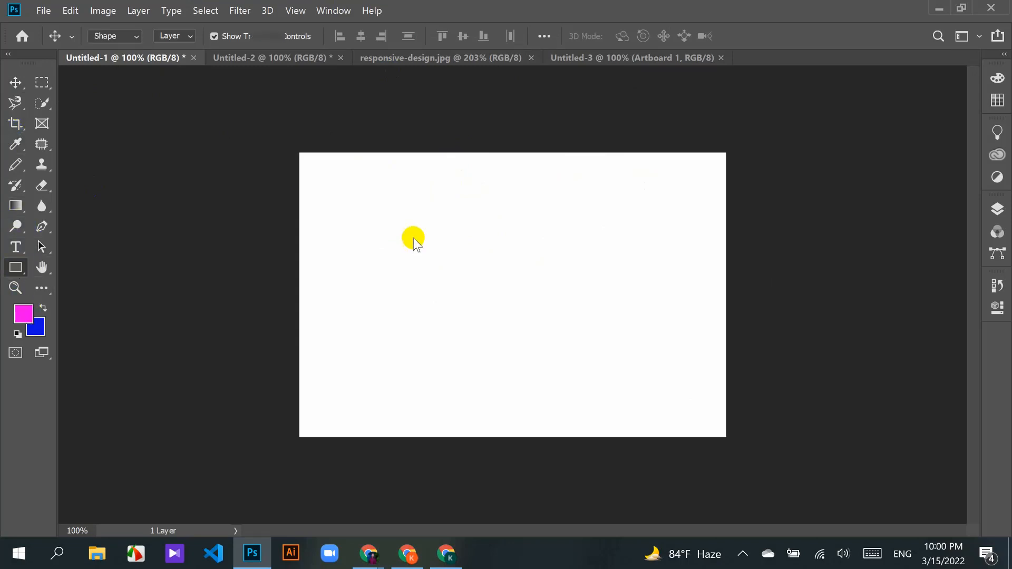
drag(455, 230, 522, 282)
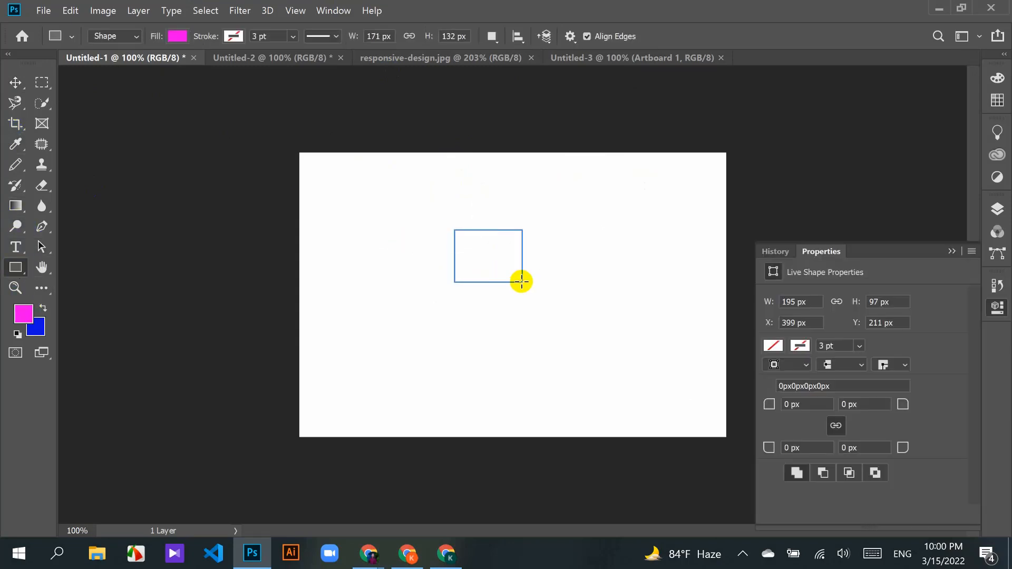
click(15, 83)
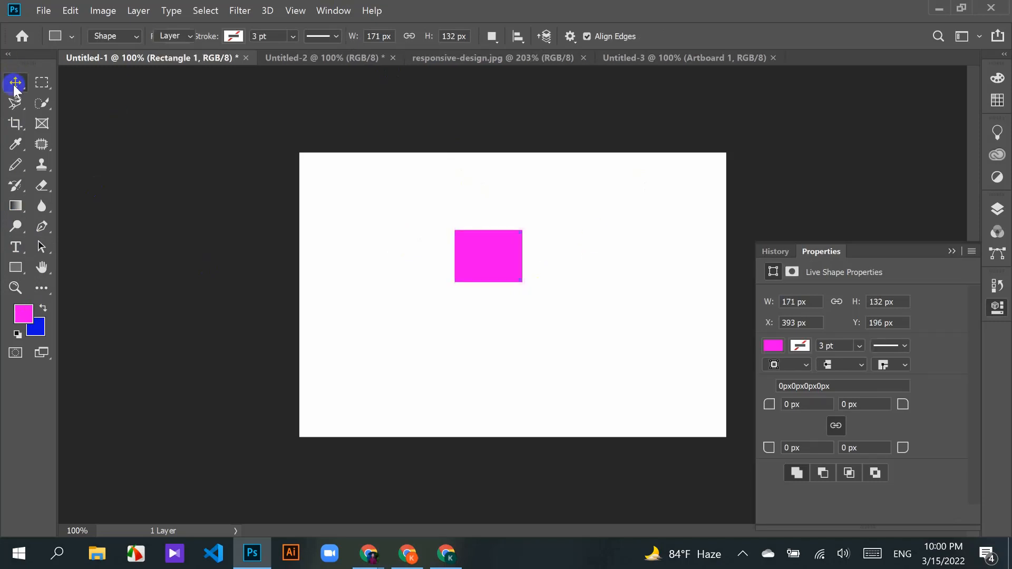
click(516, 169)
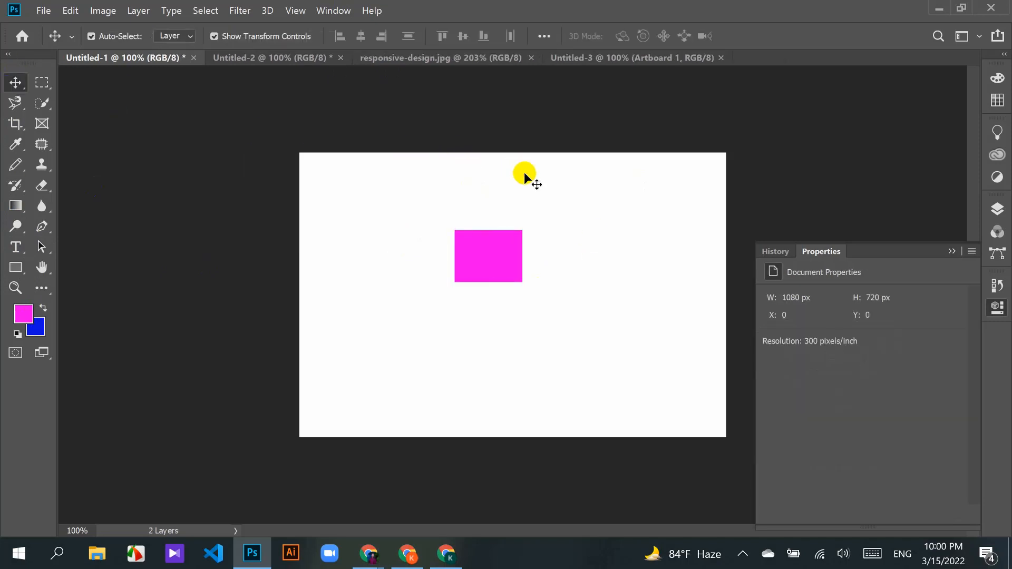
Step: Convert the Rectangle 1 and Background layers together into a custom 1080 x 720 px artboard named First
click(997, 210)
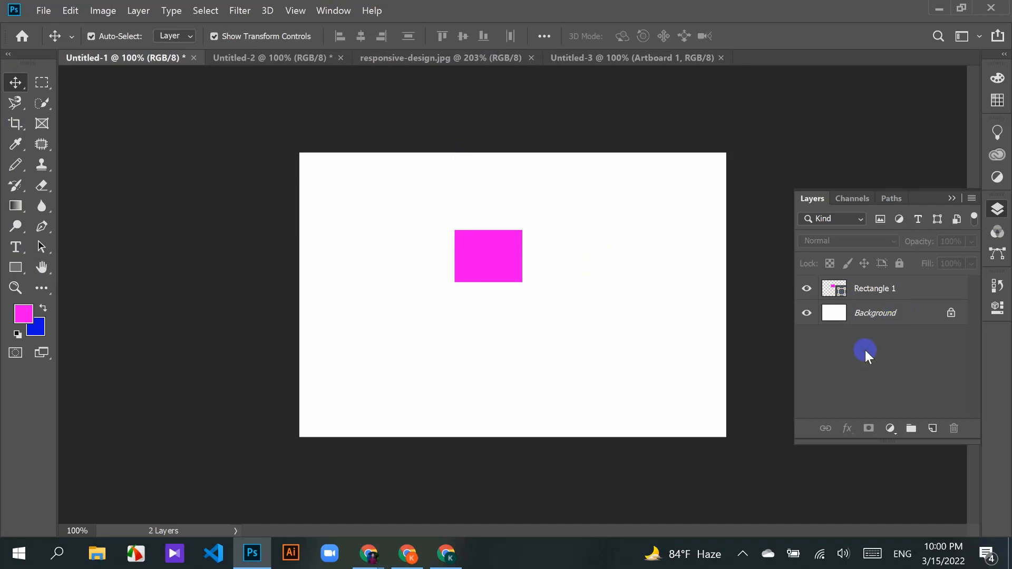
click(885, 326)
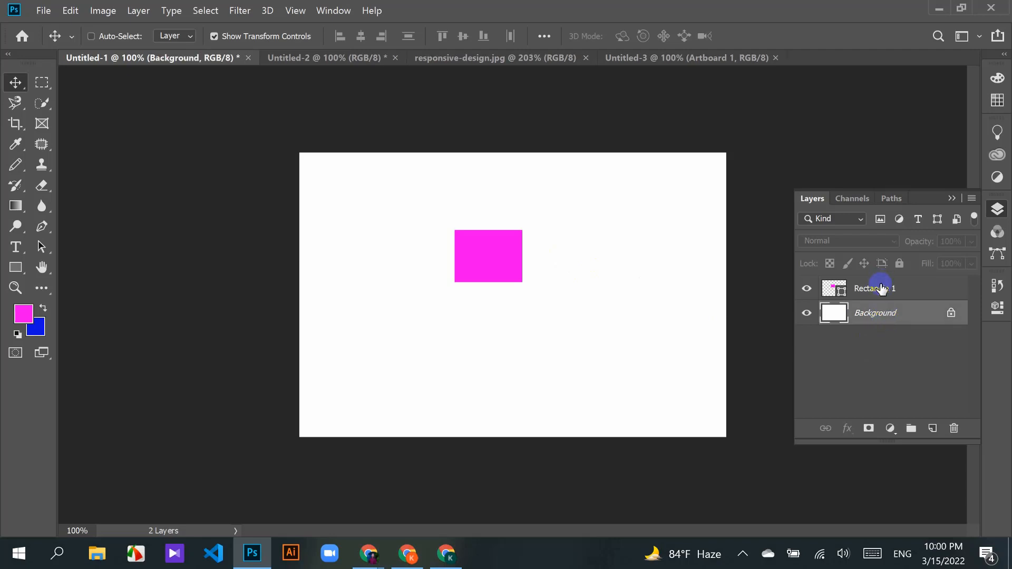
ctrl+click(881, 289)
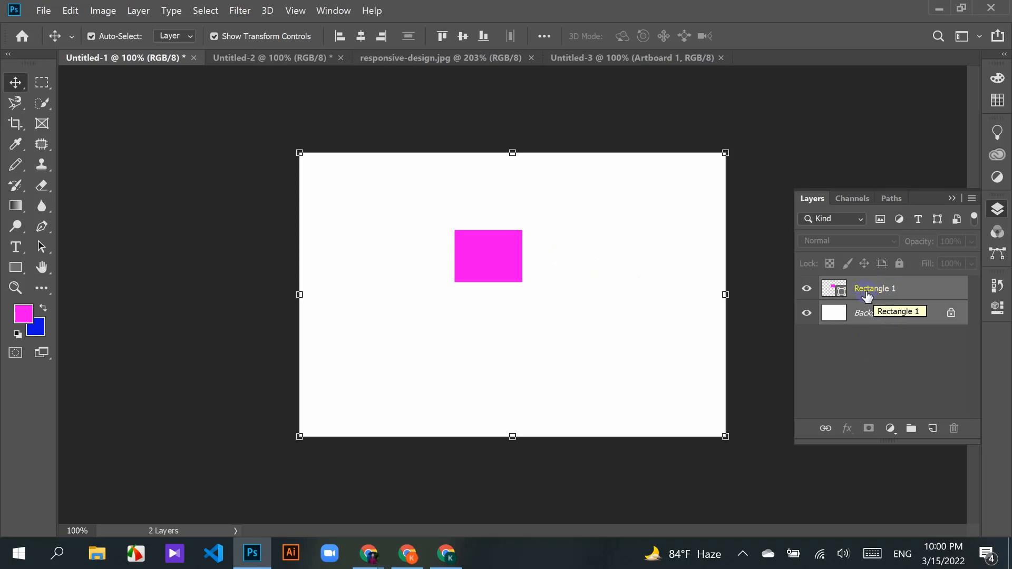
right_click(866, 293)
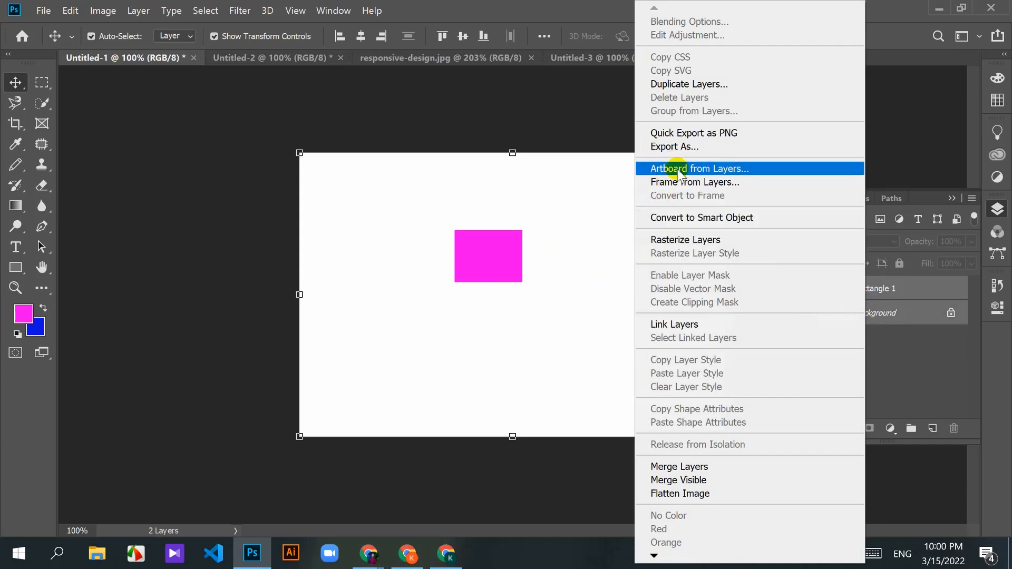
click(706, 169)
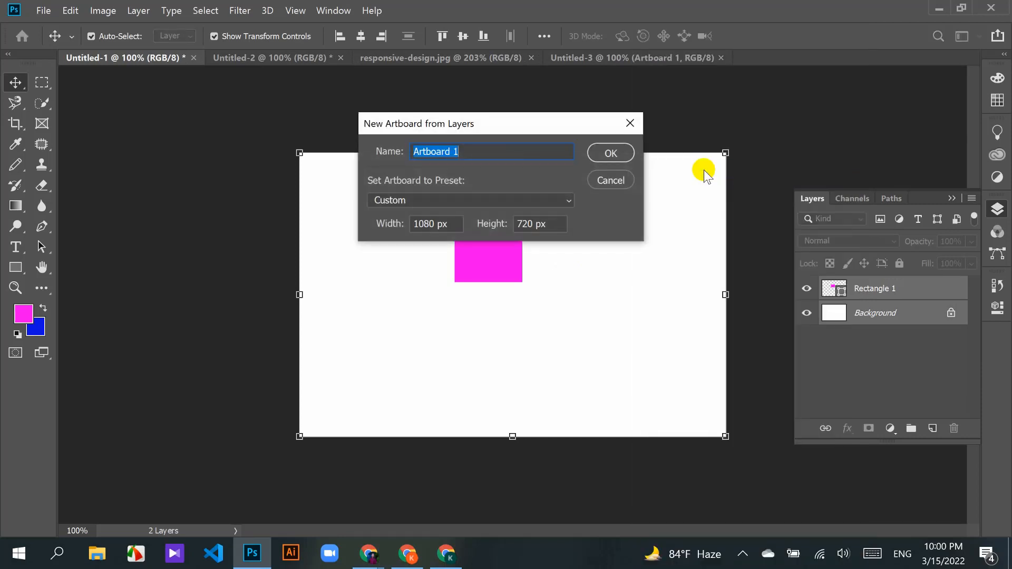
drag(541, 126, 568, 199)
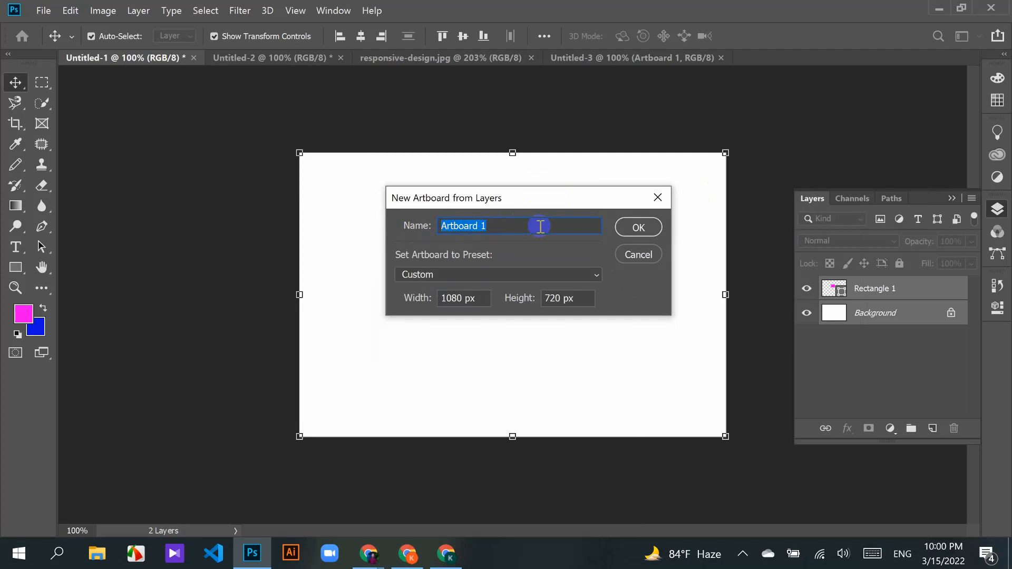
text(First)
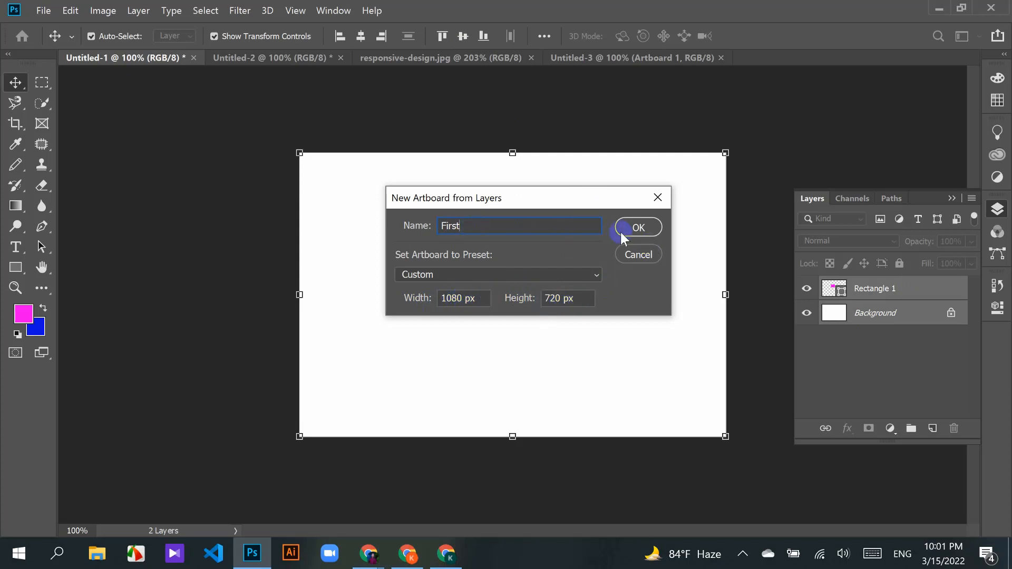
click(582, 276)
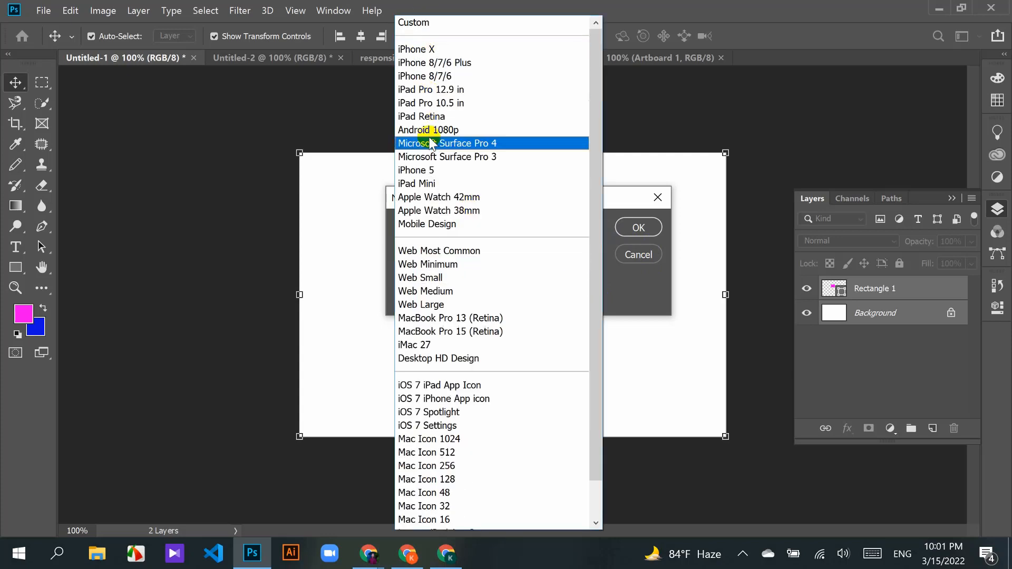
click(343, 206)
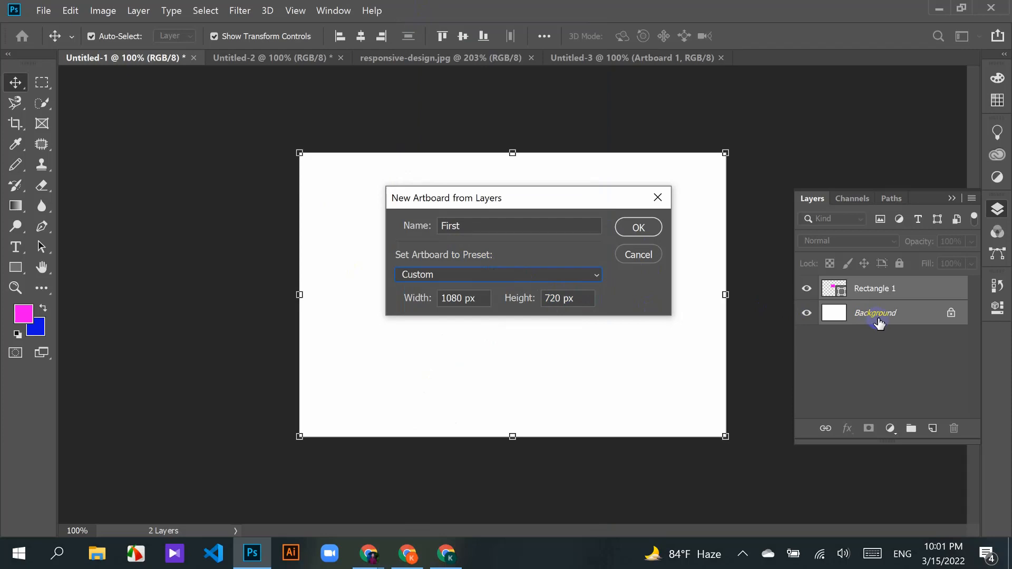
click(640, 227)
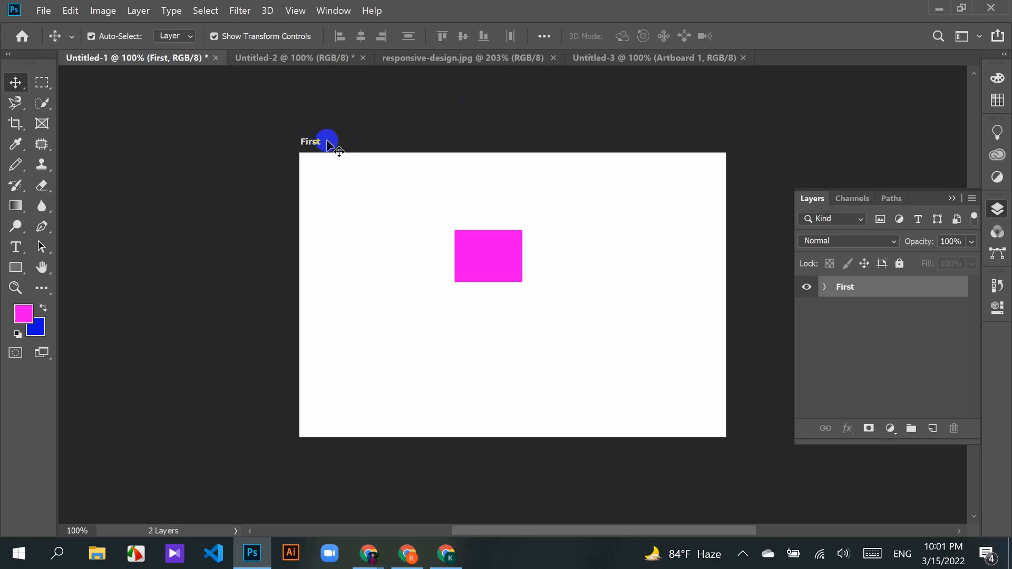
Step: Look through the layers inside the First artboard and switch the artboard's visibility off and back on
click(838, 288)
click(825, 288)
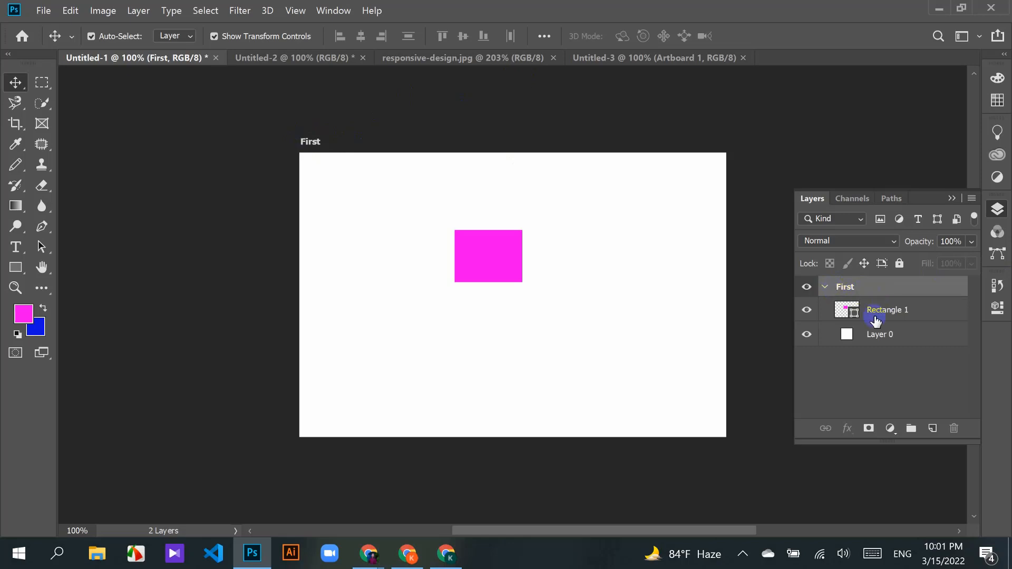
click(825, 288)
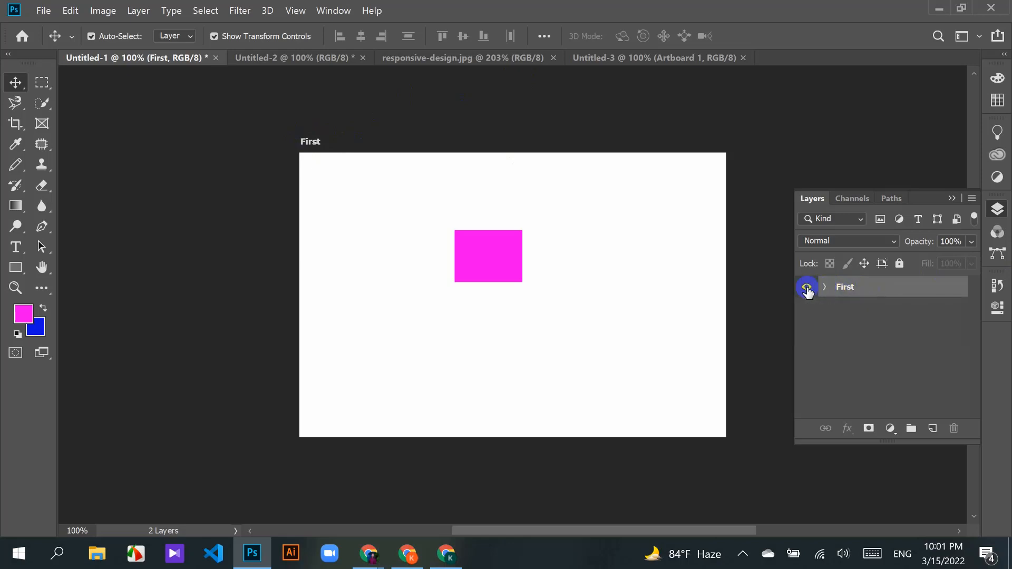
click(807, 288)
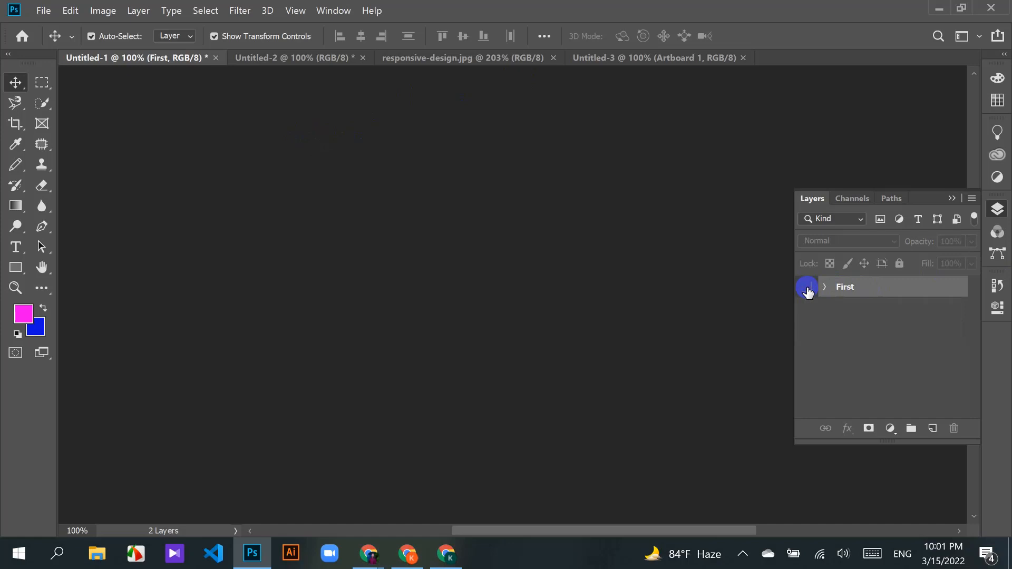
click(807, 289)
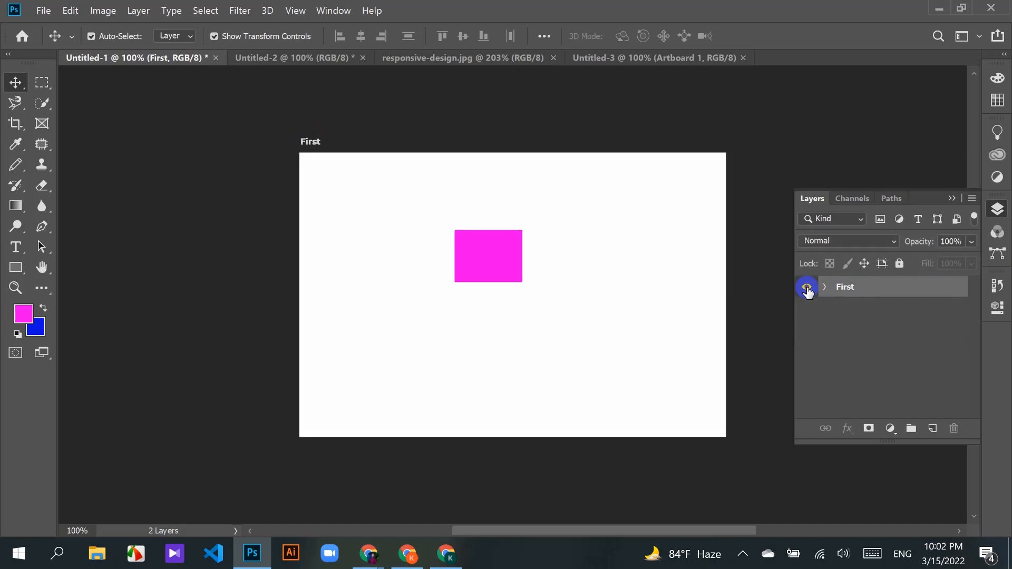
Step: Undo the conversion to the First artboard and demonstrate selecting the Rectangle 1 and Background layers together, finishing with both deselected
key(ctrl+z)
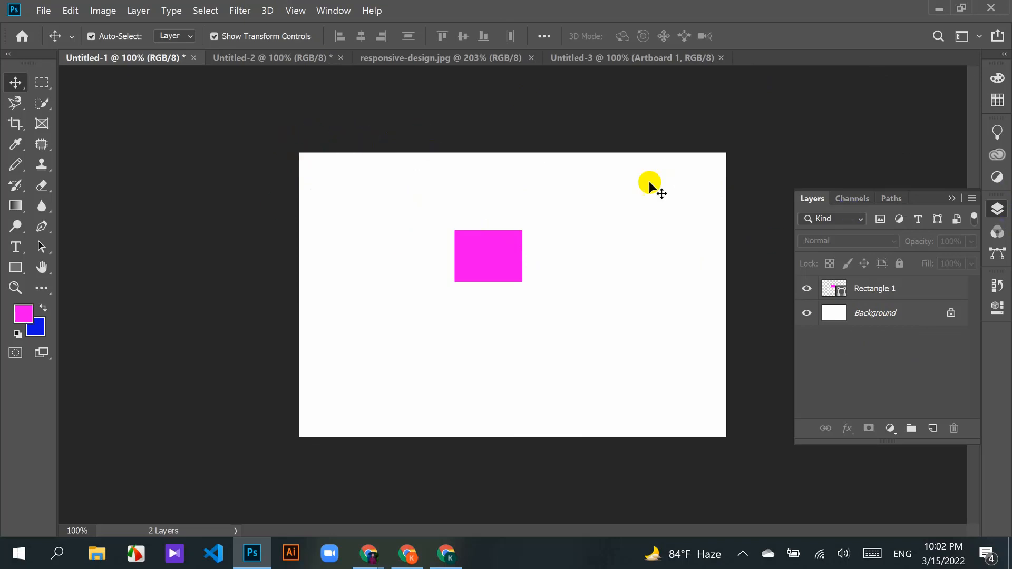
right_click(253, 106)
click(876, 316)
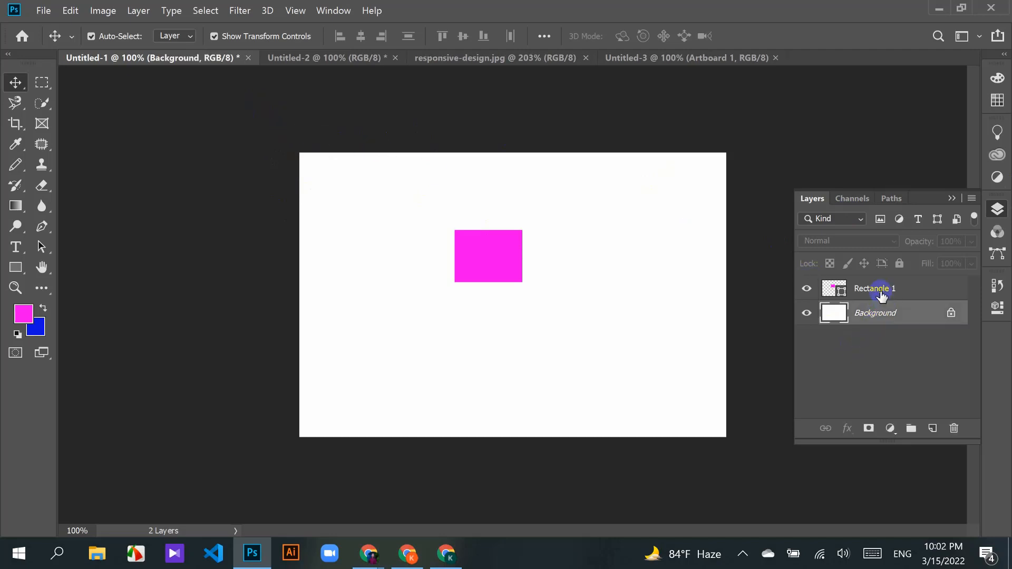
ctrl+click(879, 291)
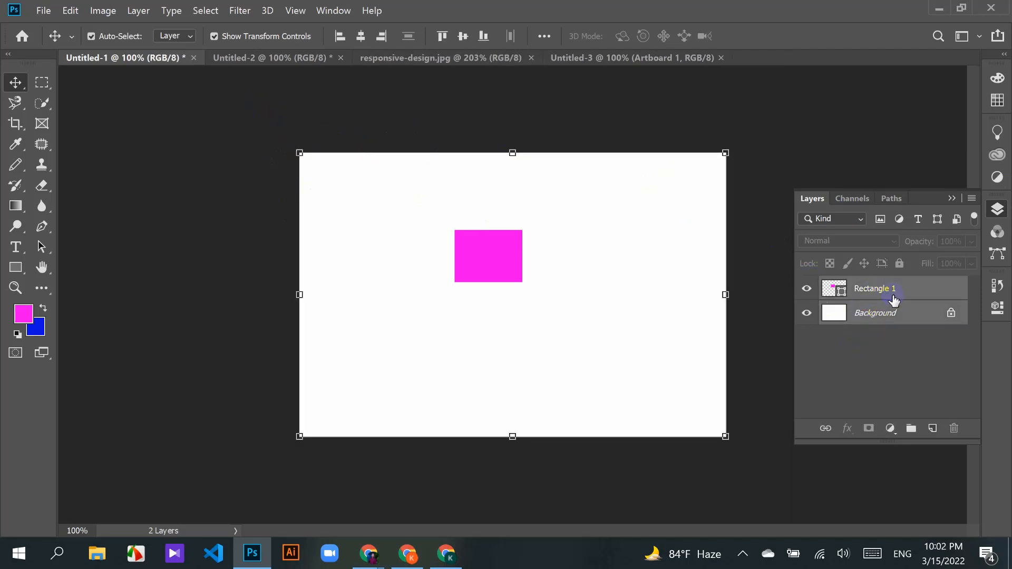
click(899, 327)
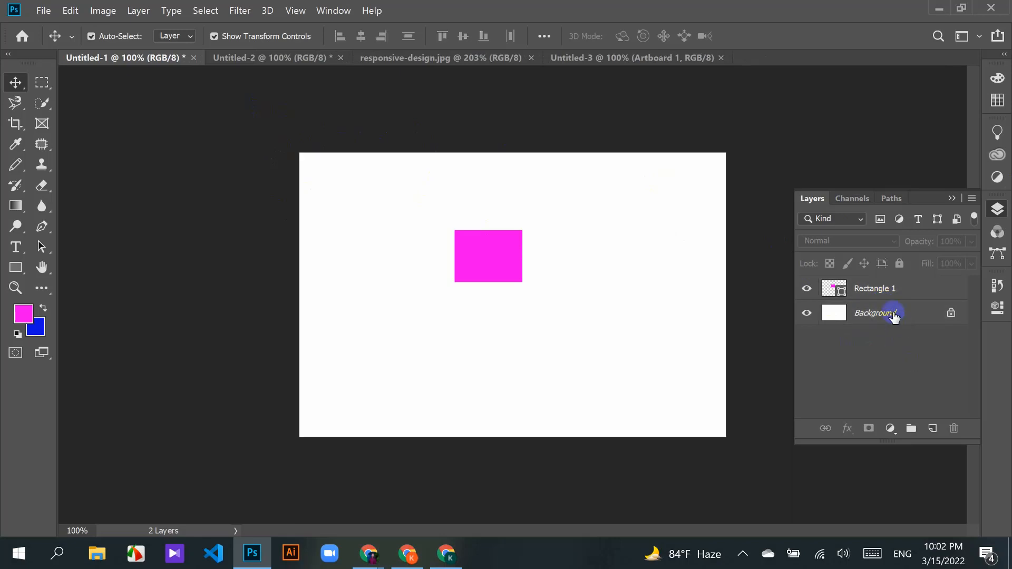
click(868, 293)
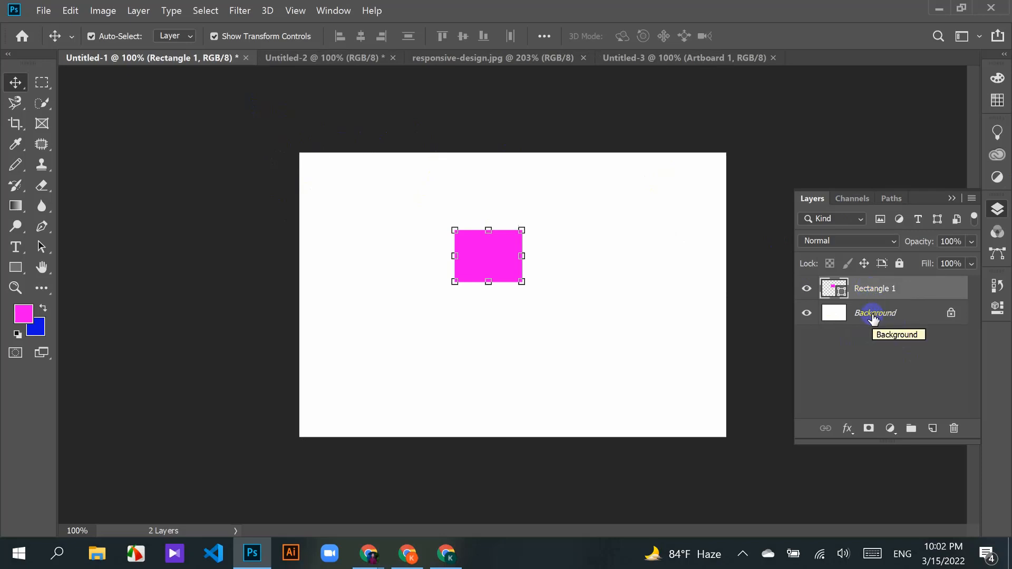
ctrl+click(873, 316)
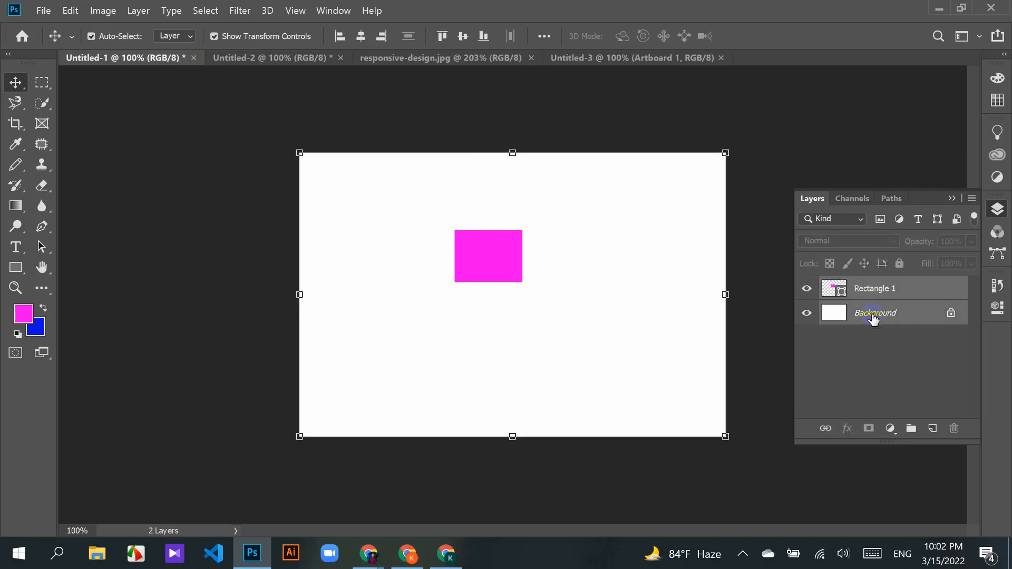
click(879, 340)
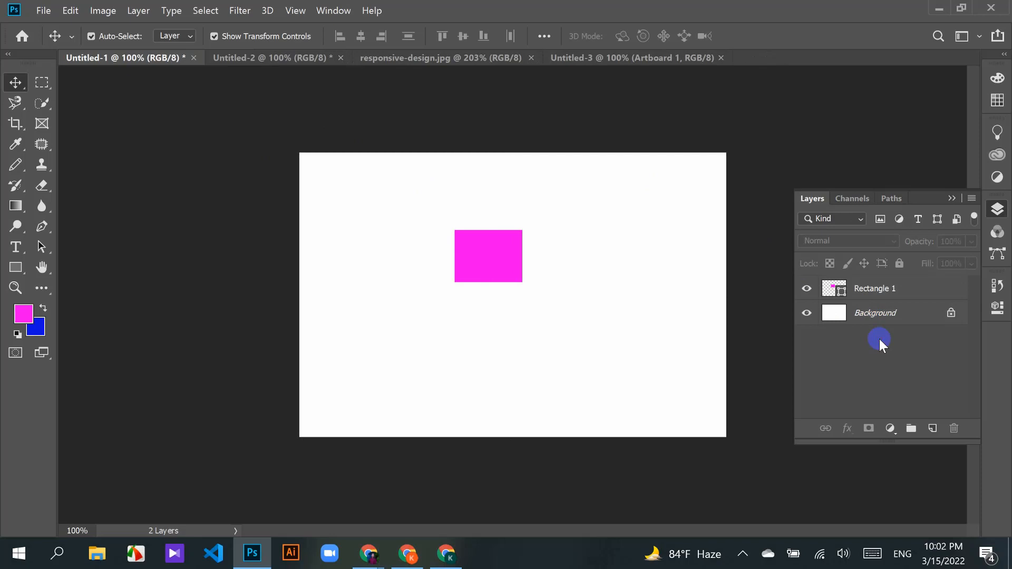
Step: Create a custom 171 x 132 px artboard from the Rectangle 1 layer only, keeping the default name
click(867, 292)
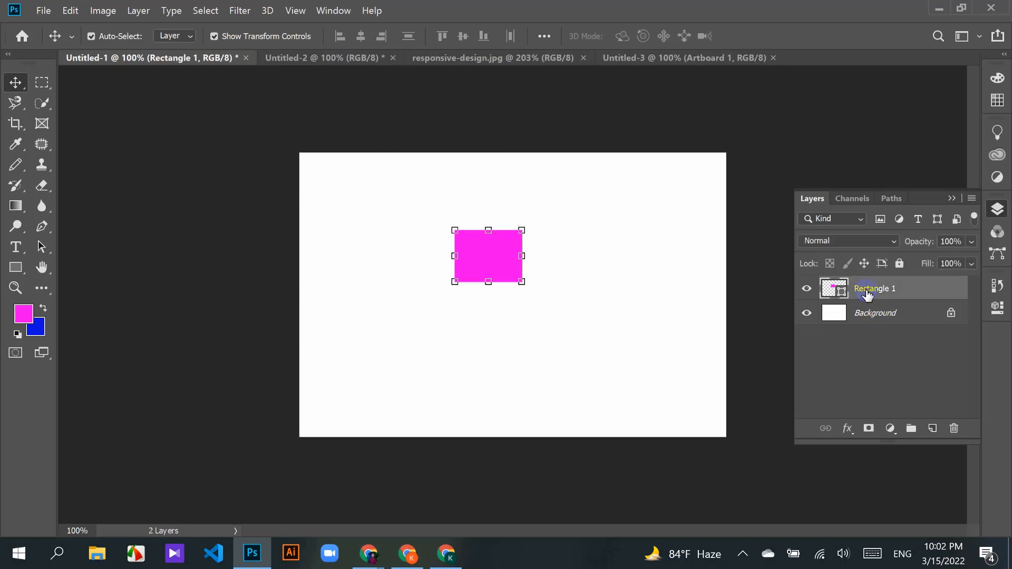
right_click(867, 293)
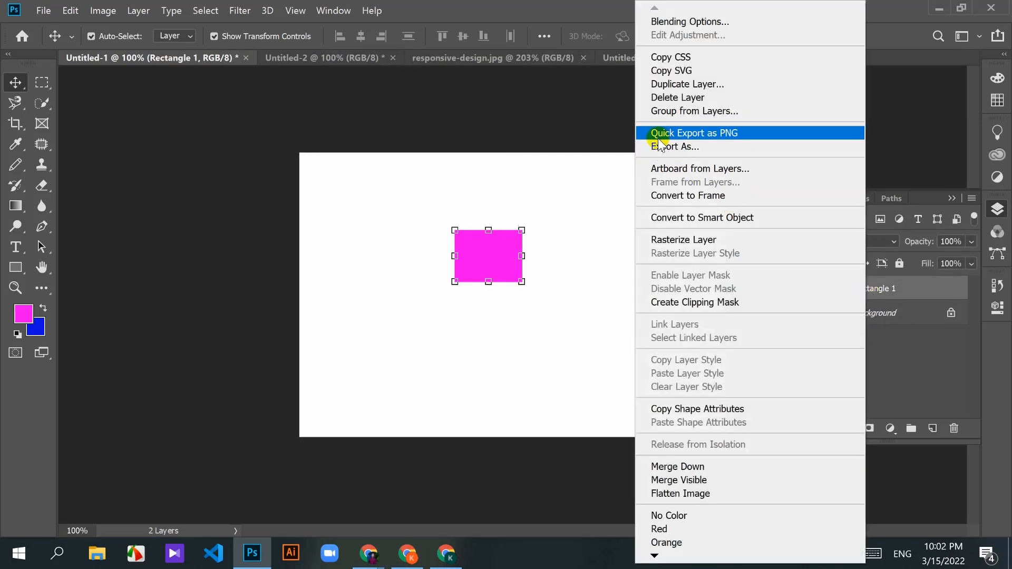
click(716, 168)
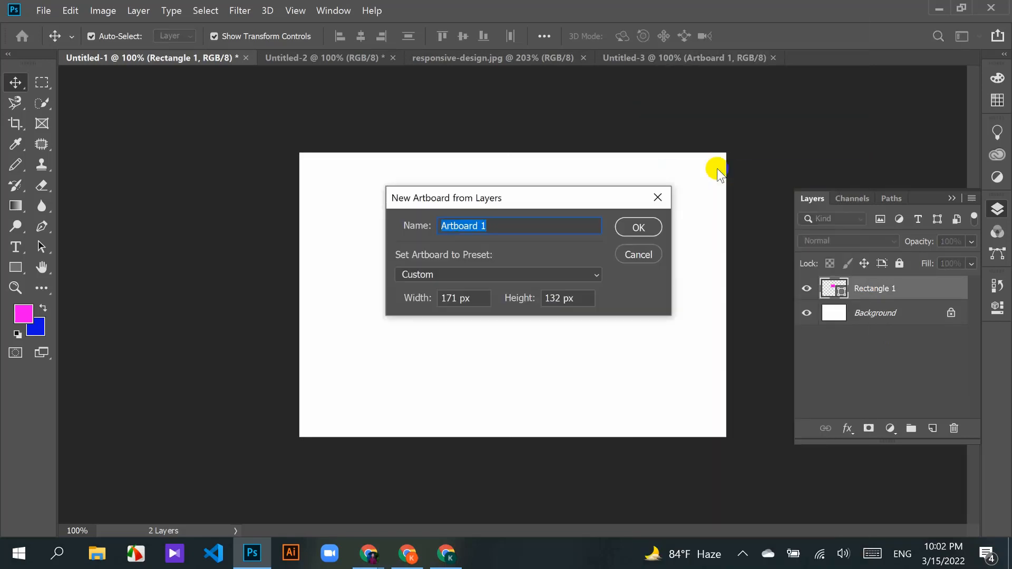
click(639, 229)
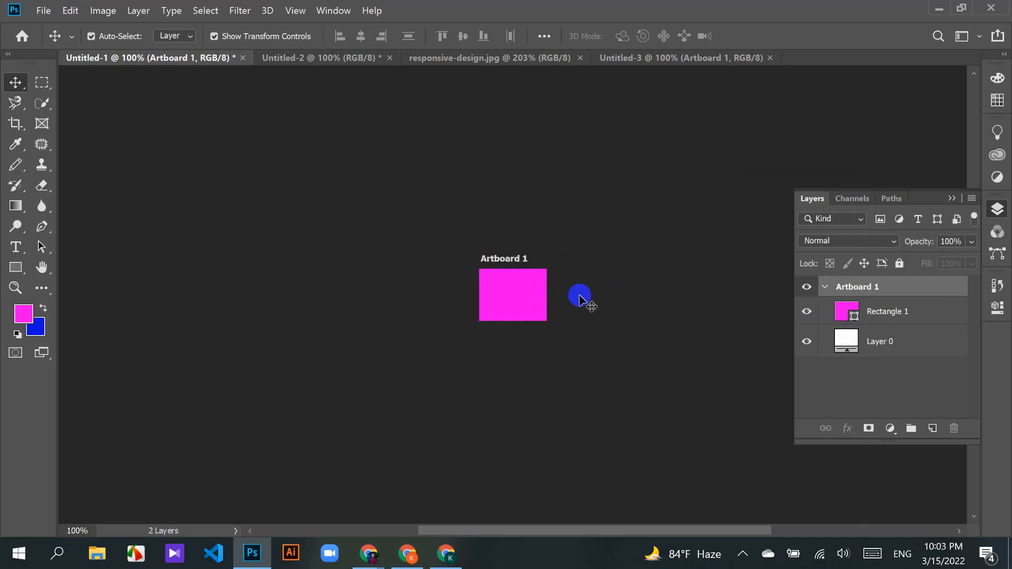
Step: Undo the artboard made from Rectangle 1 only and convert Rectangle 1 and Background together into a custom 1080 x 720 px artboard
key(ctrl)
key(ctrl+z)
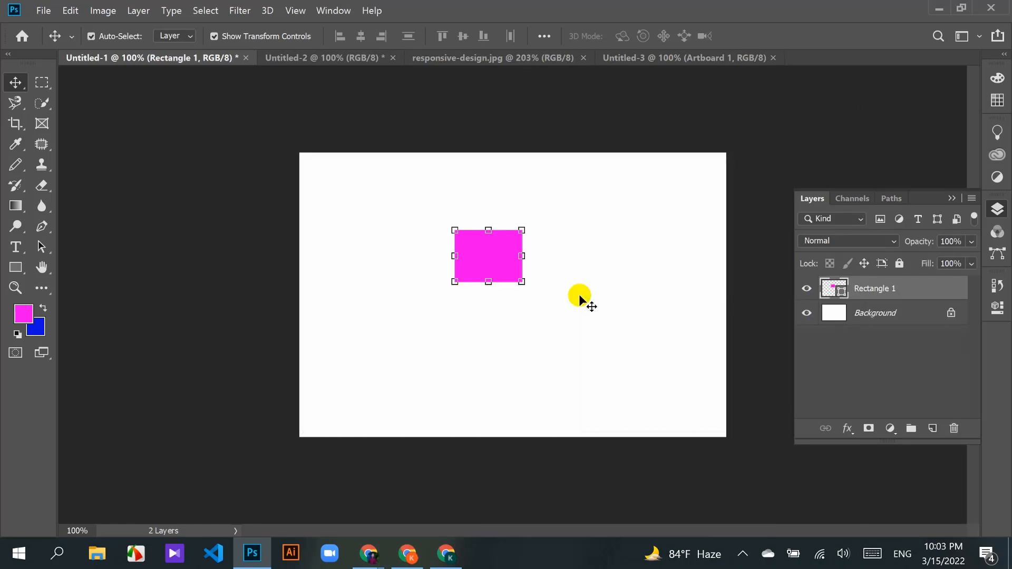
ctrl+click(876, 315)
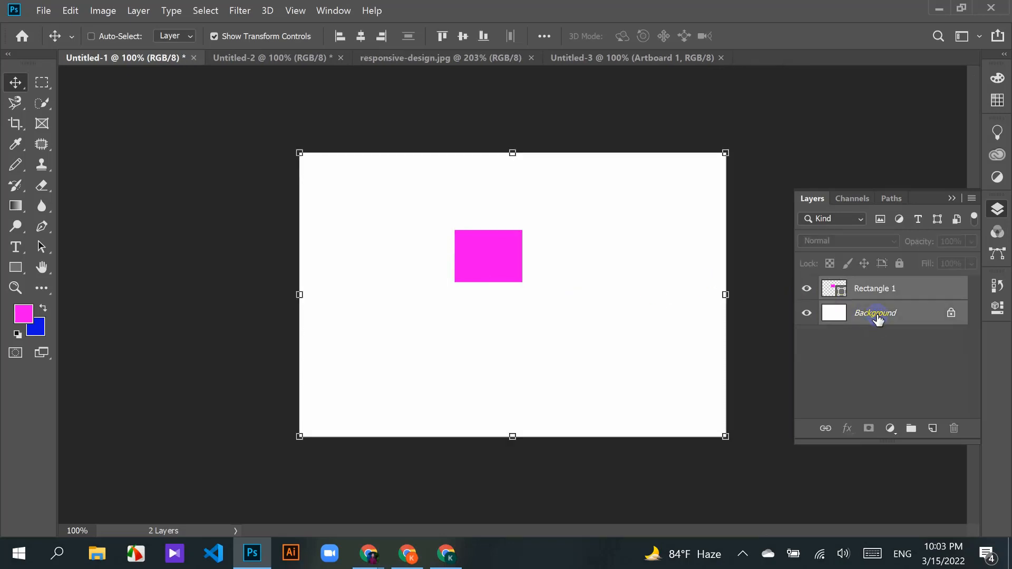
right_click(863, 295)
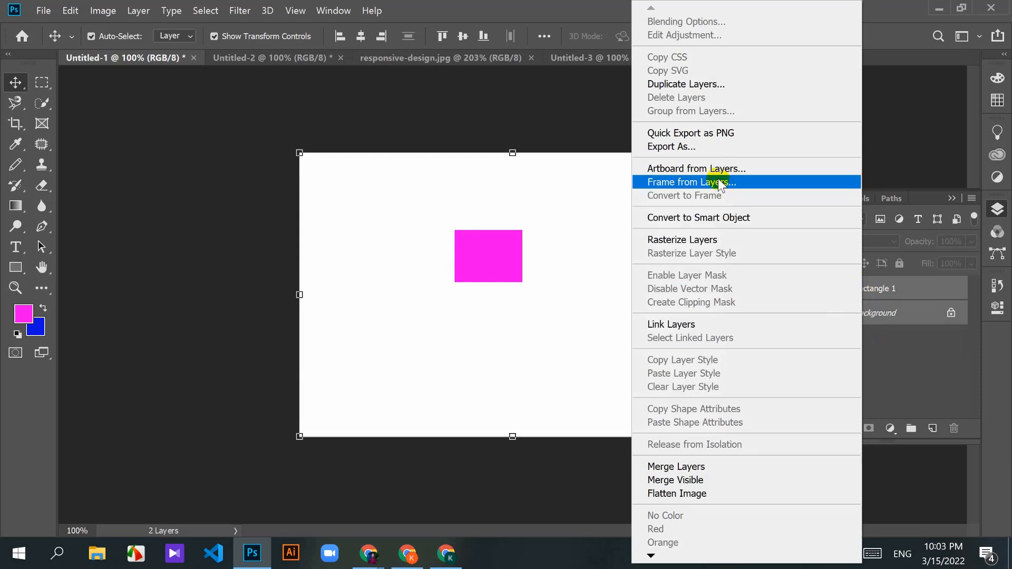
click(687, 169)
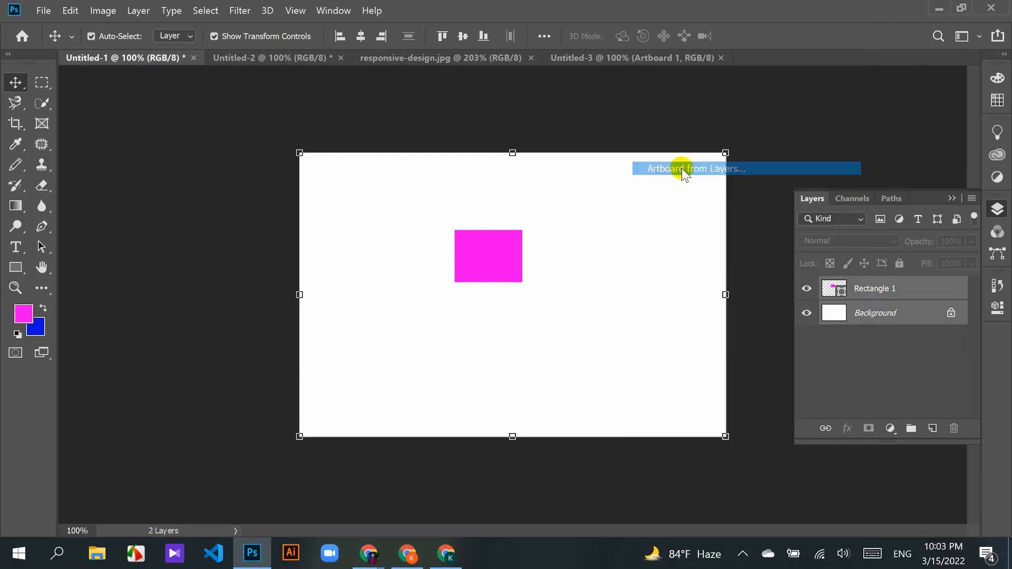
drag(546, 198, 626, 106)
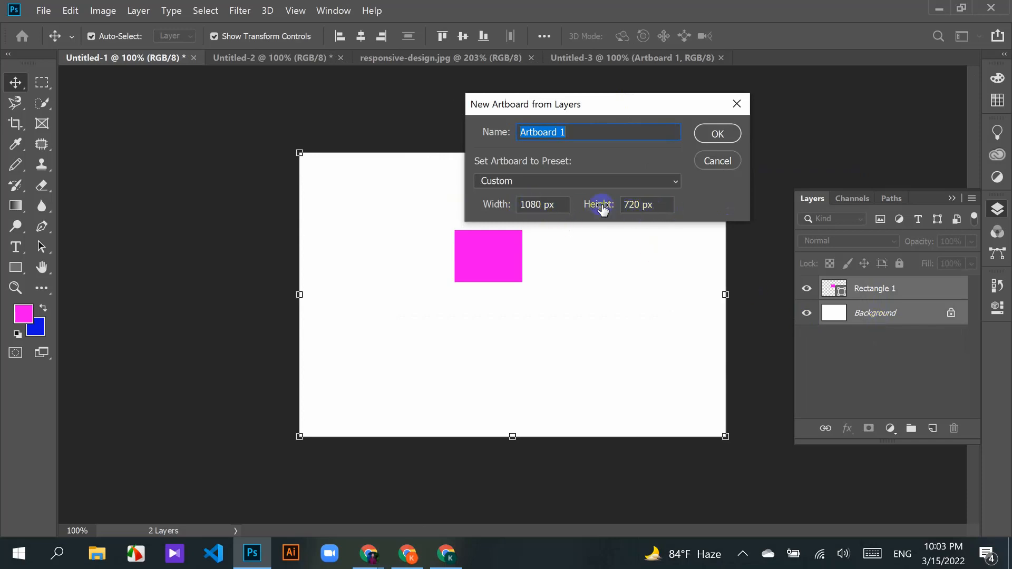
click(718, 135)
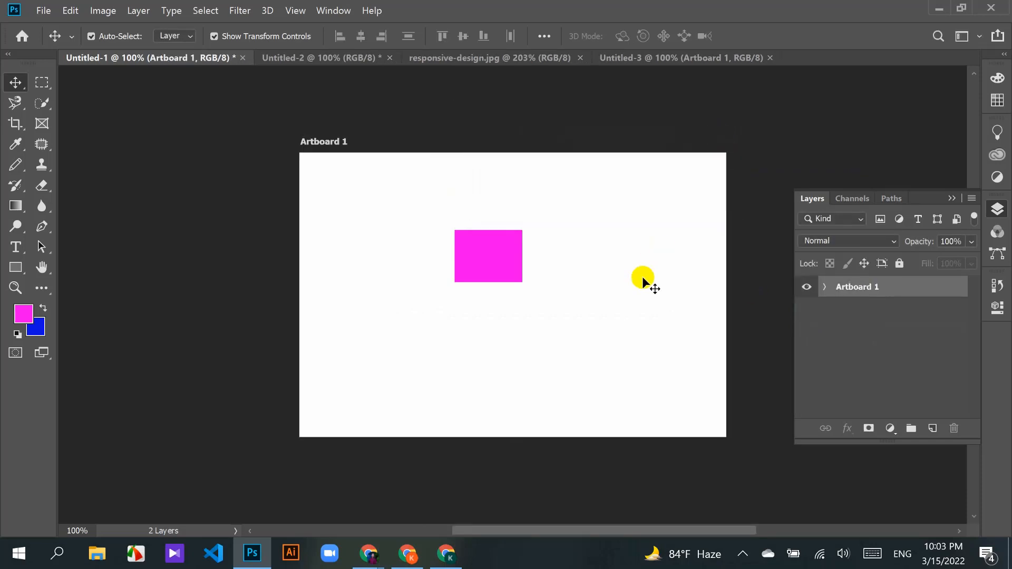
Step: Undo the custom artboard and convert Rectangle 1 and Background together into an artboard using the iPhone X preset, 1125 x 2436 px
key(ctrl+z)
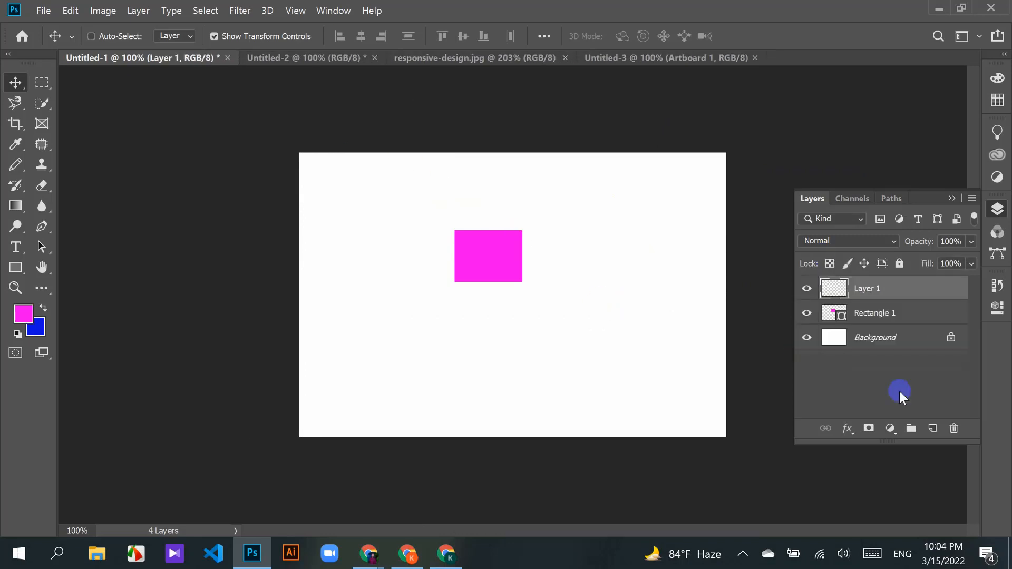
key(ctrl+z)
click(876, 316)
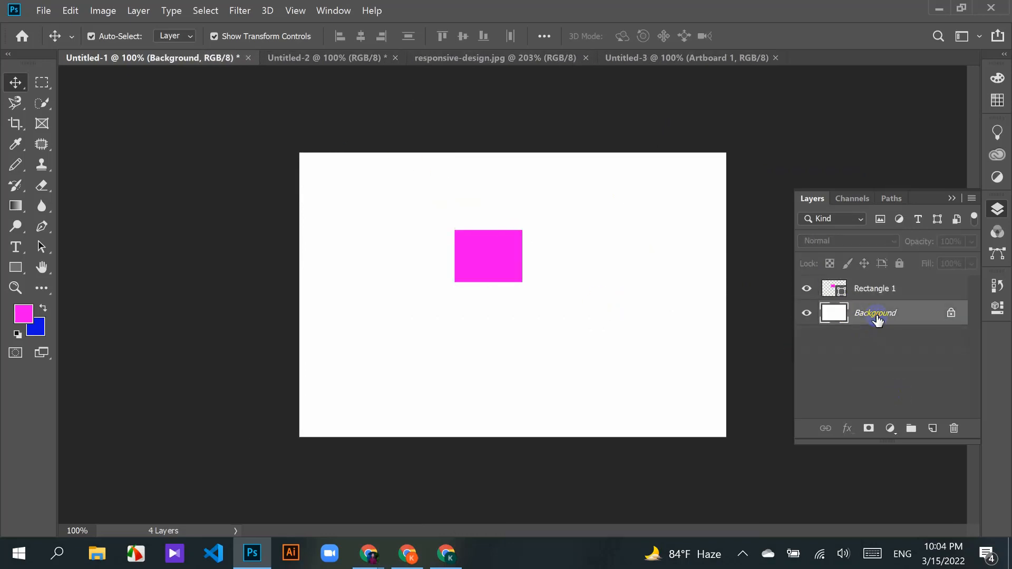
click(876, 295)
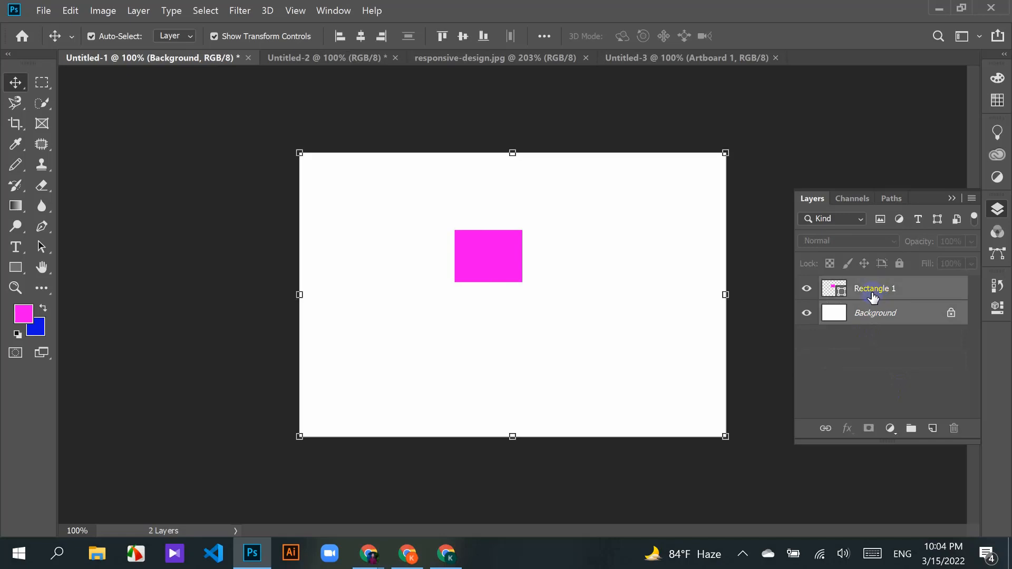
right_click(884, 289)
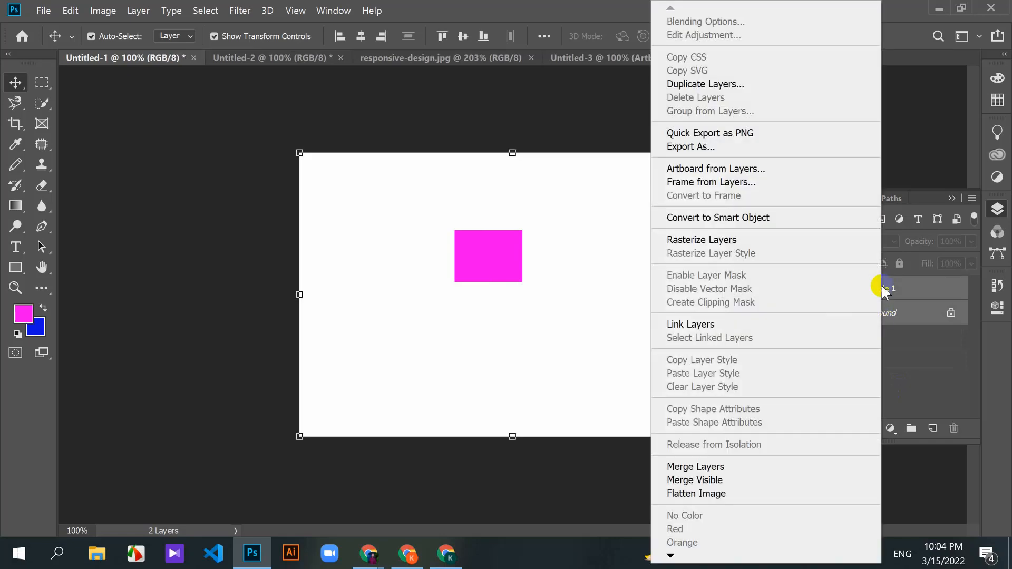
click(701, 169)
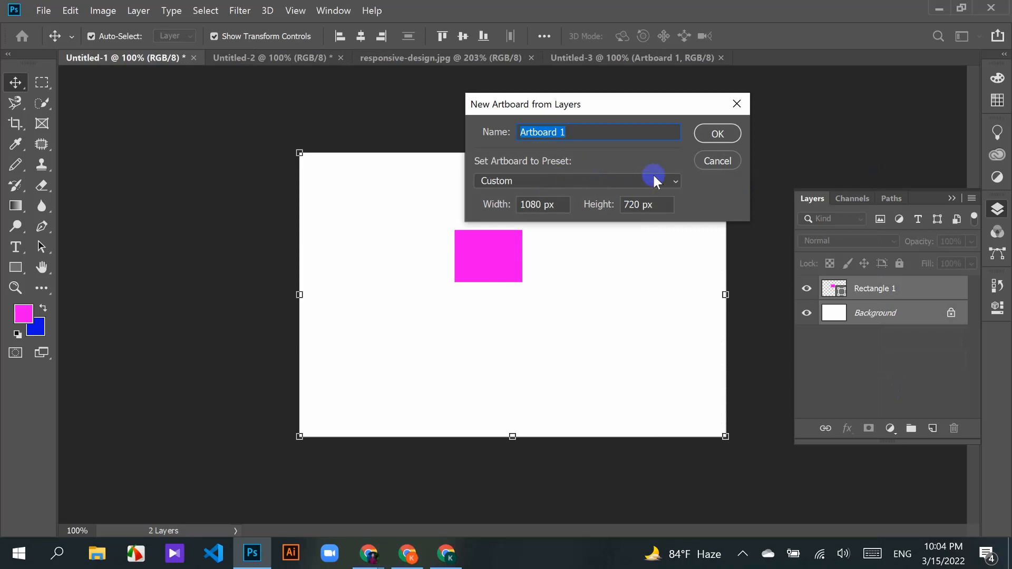
click(654, 181)
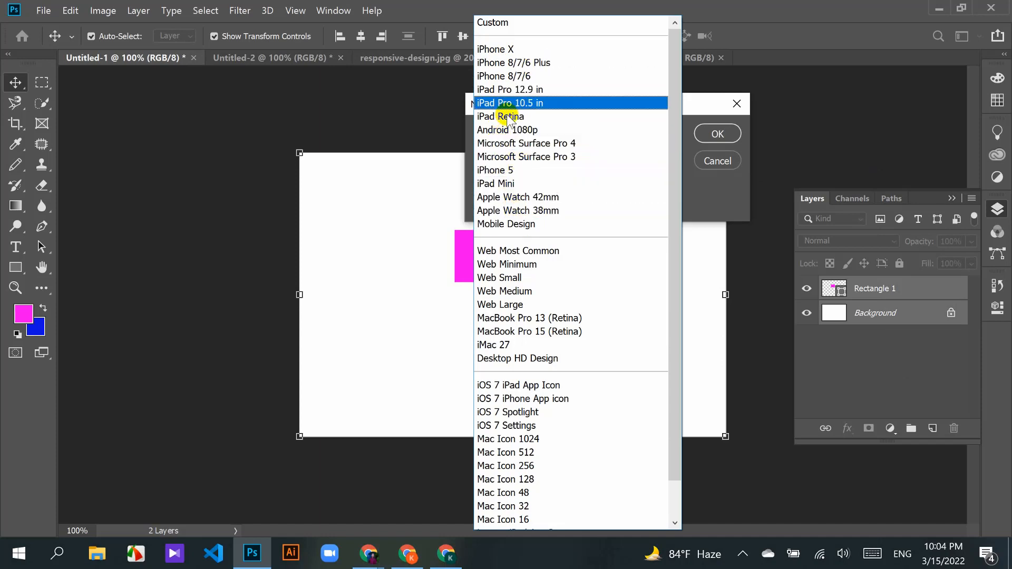
click(496, 49)
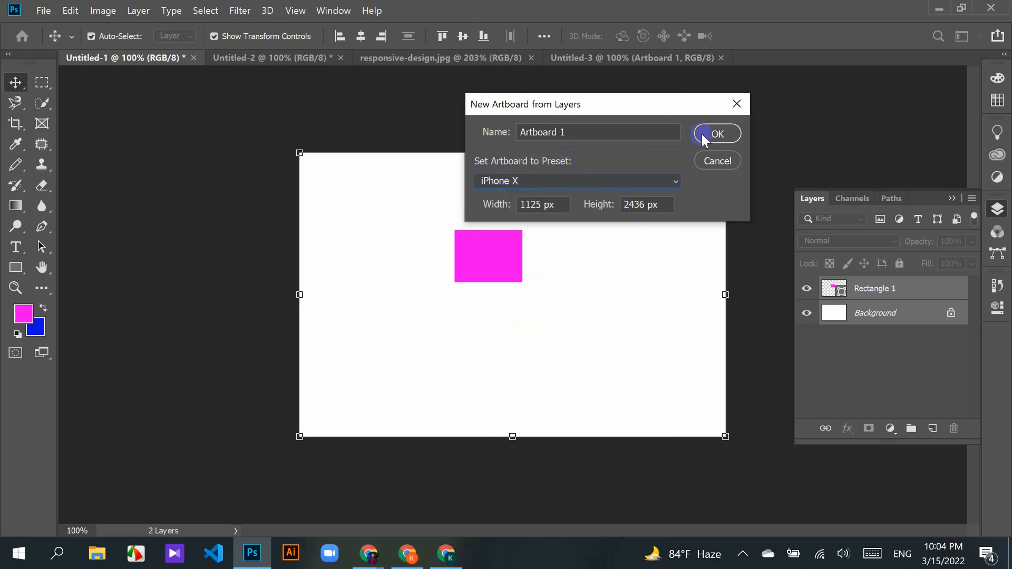
click(720, 133)
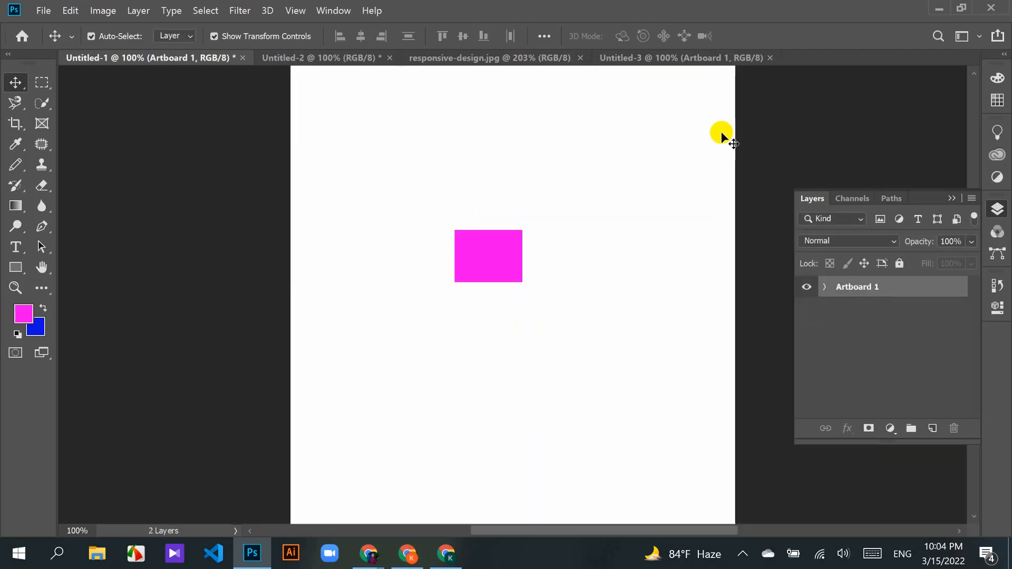
key(ctrl+minus)
key(ctrl+minus)
key(ctrl+minus)
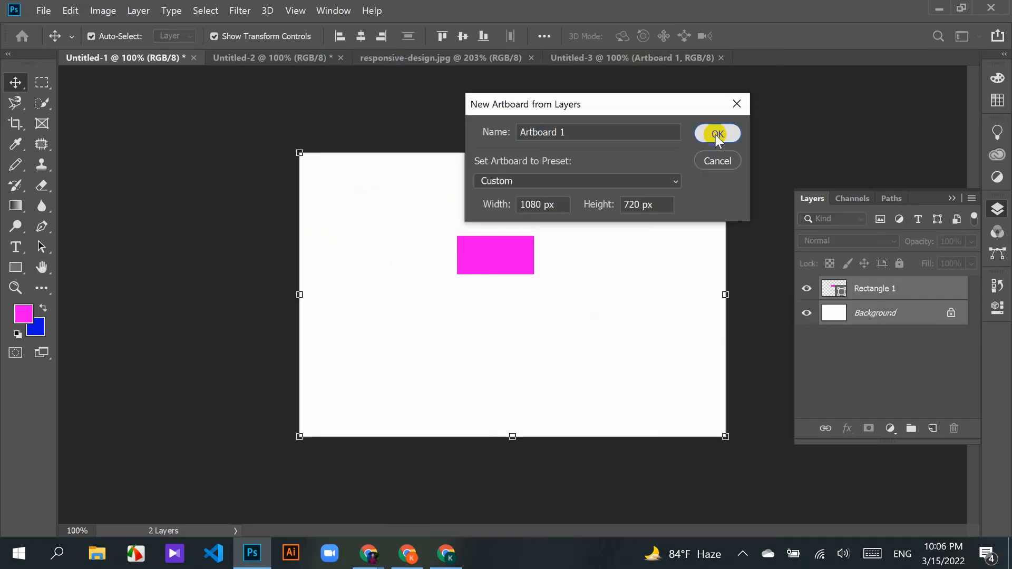
Step: Create the custom 1080 x 720 px artboard from the Rectangle 1 and Background layers and rename it New
click(707, 129)
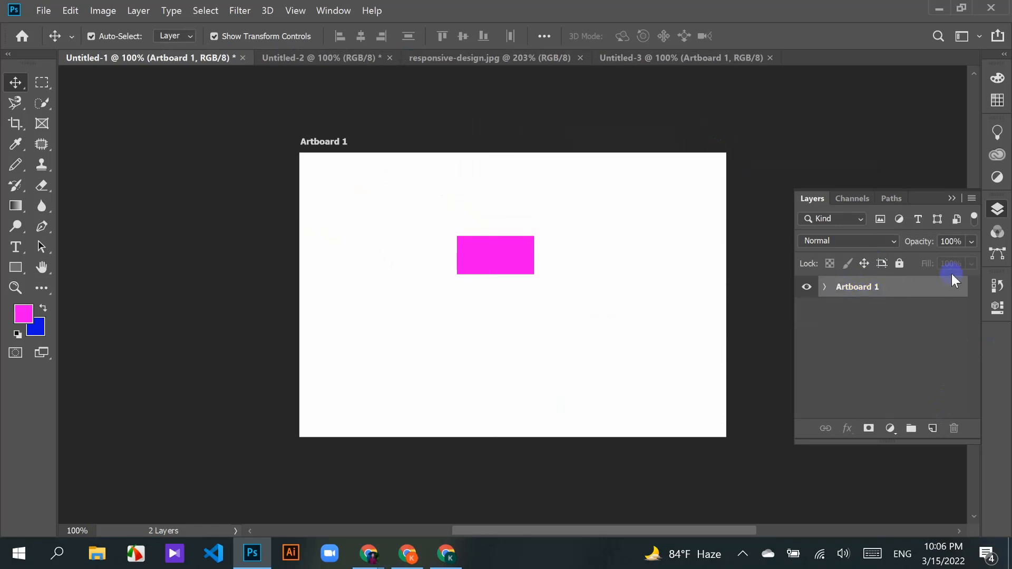
double_click(862, 290)
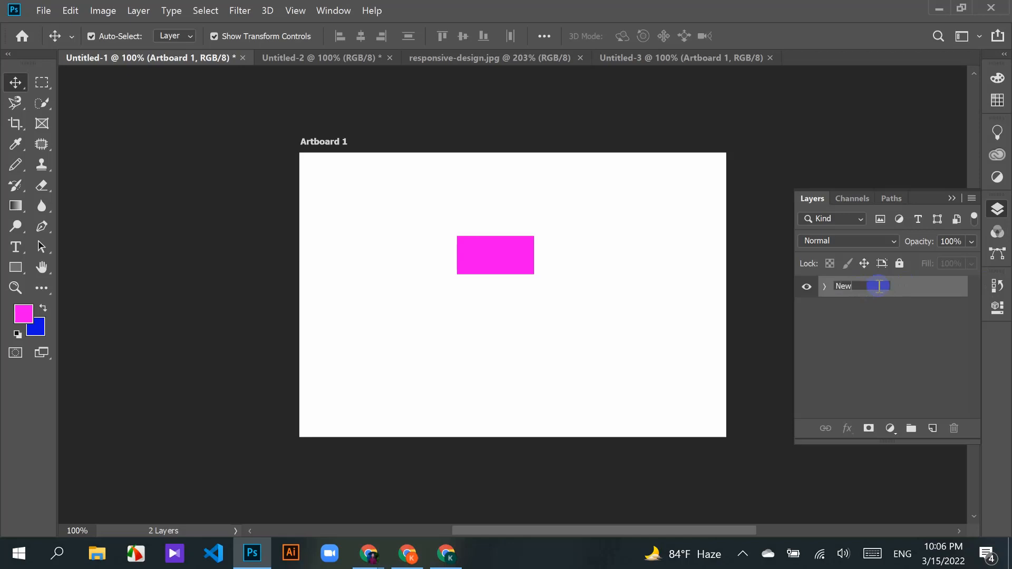
click(874, 315)
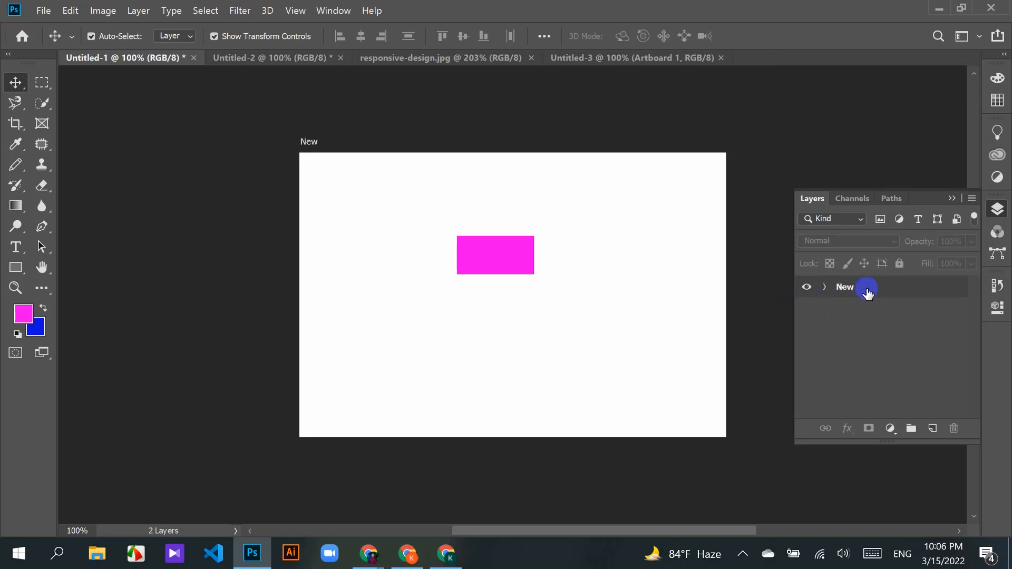
Step: Look through the layers inside the New artboard, leaving it expanded with Layer 0 selected
click(825, 289)
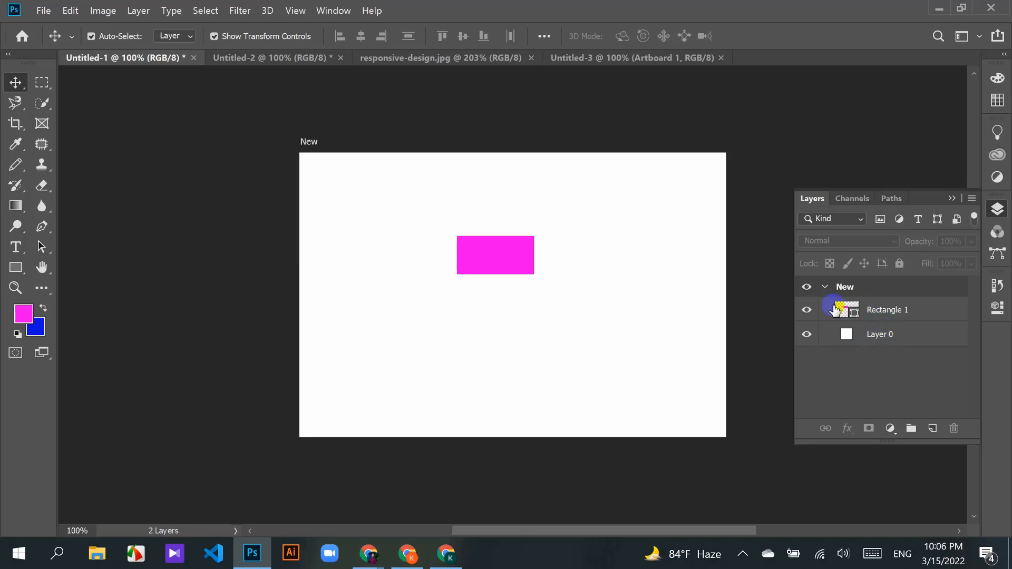
click(825, 287)
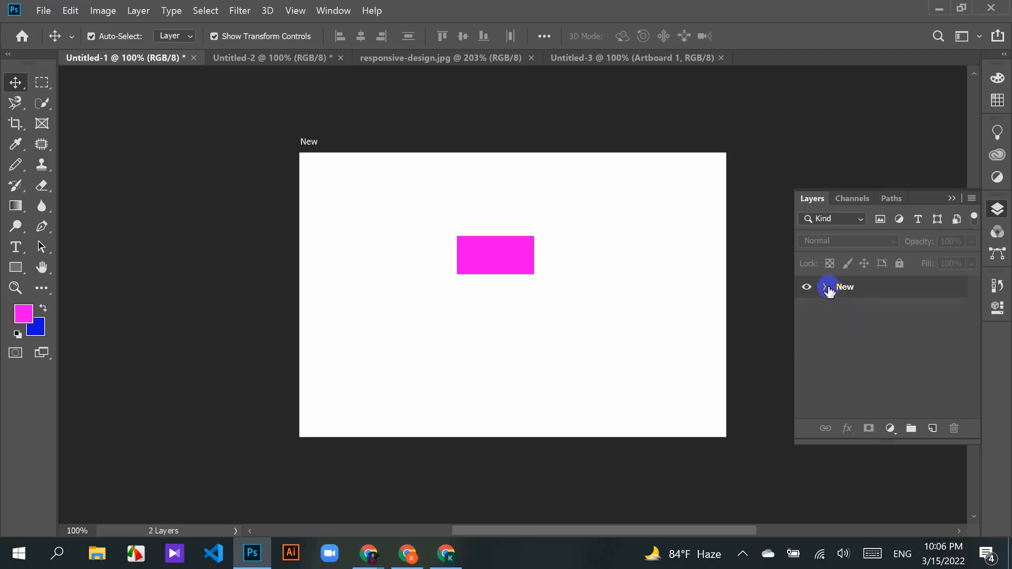
click(826, 288)
click(382, 185)
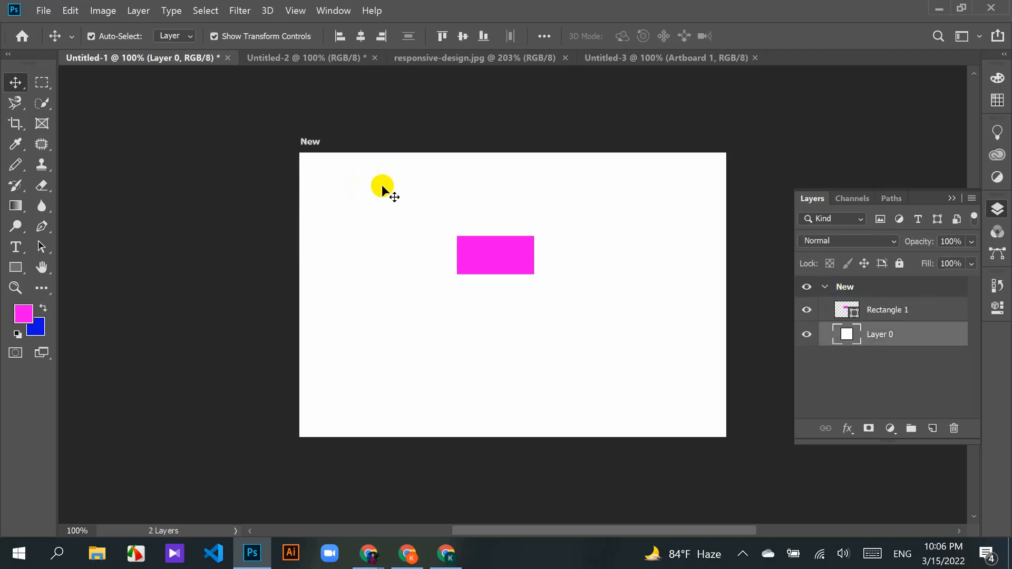
Step: Try to move the New artboard across the workspace by its white area and by its name label
drag(329, 180, 145, 144)
drag(342, 176, 335, 176)
drag(310, 142, 59, 103)
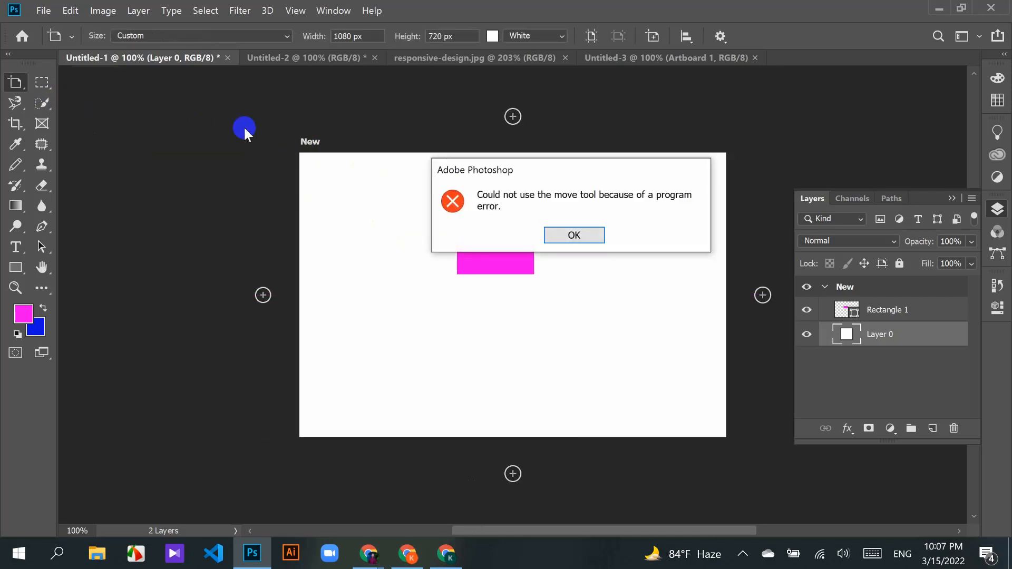
click(584, 237)
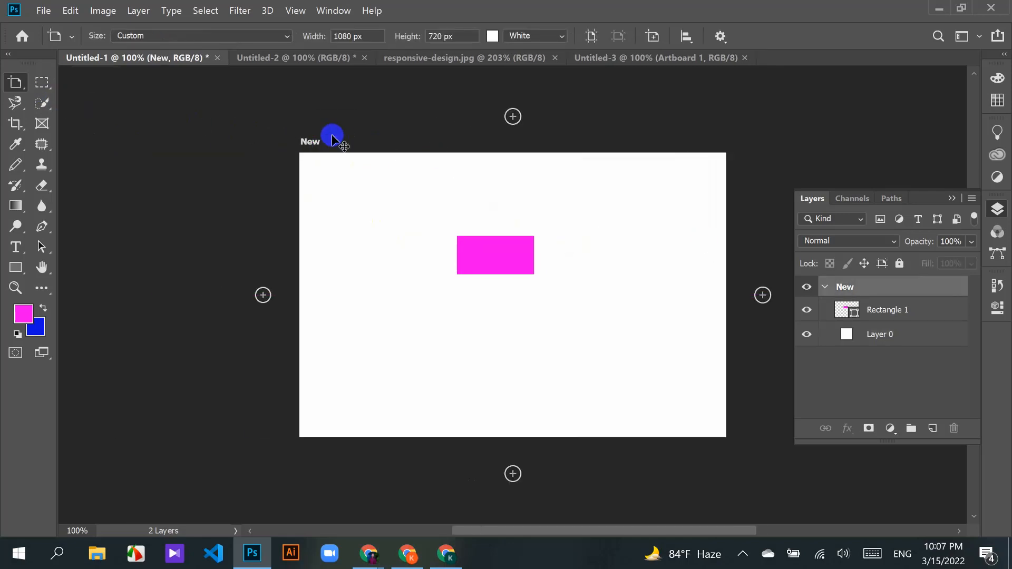
drag(406, 211, 253, 168)
click(313, 142)
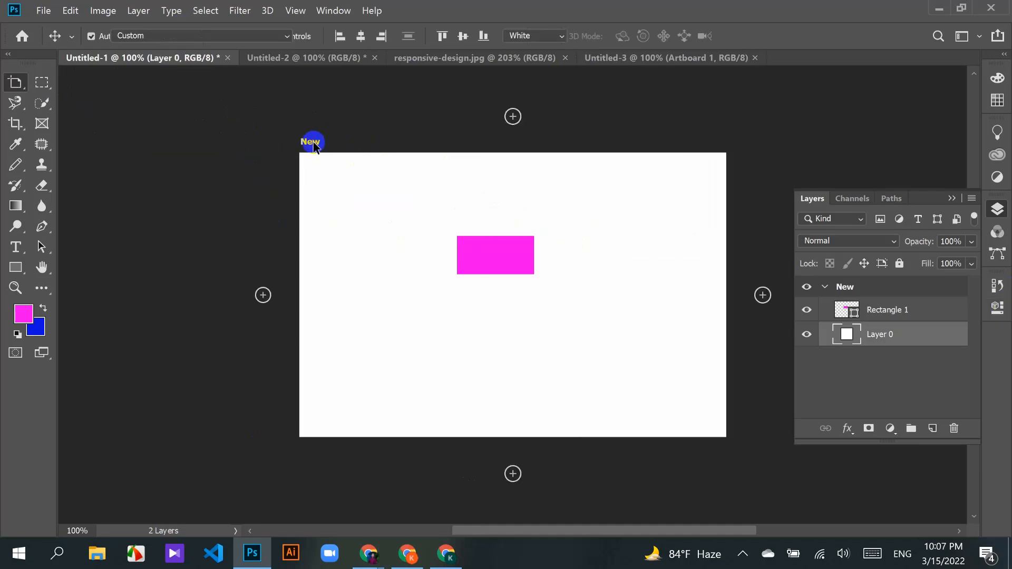
click(150, 96)
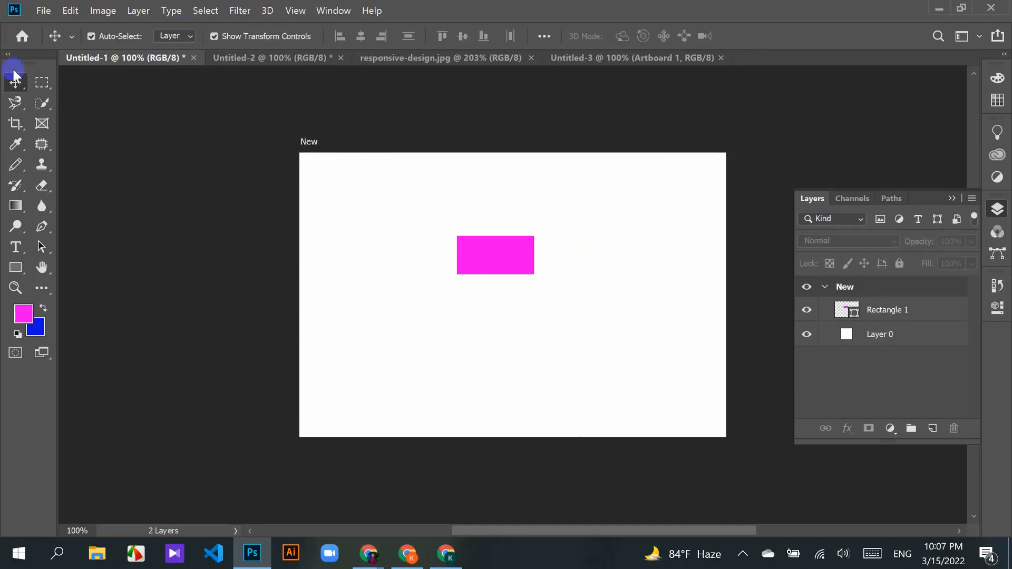
Step: Switch to the Artboard tool and demonstrate moving the New artboard, finishing with the artboard itself selected
drag(14, 75, 78, 94)
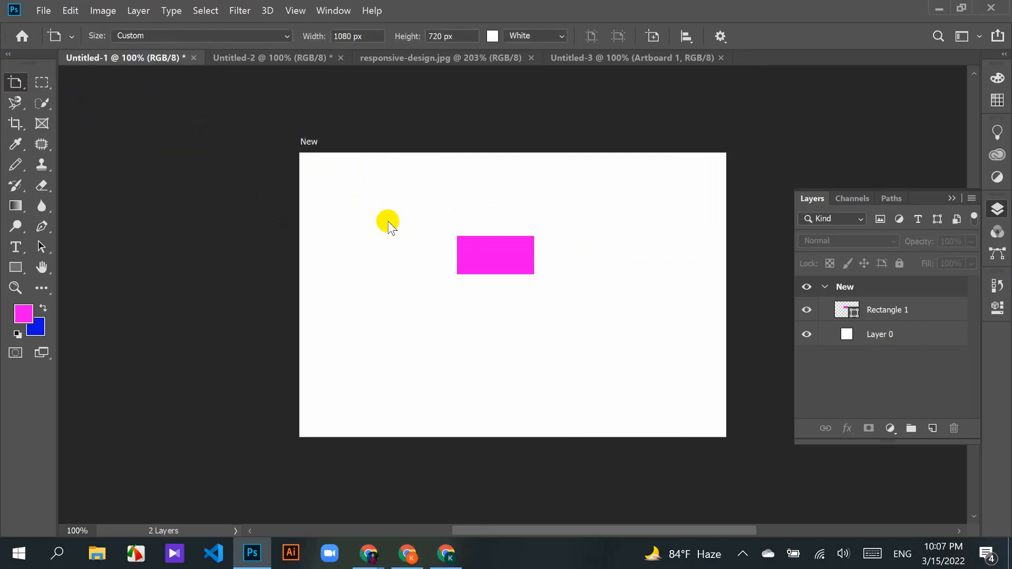
drag(389, 220, 131, 126)
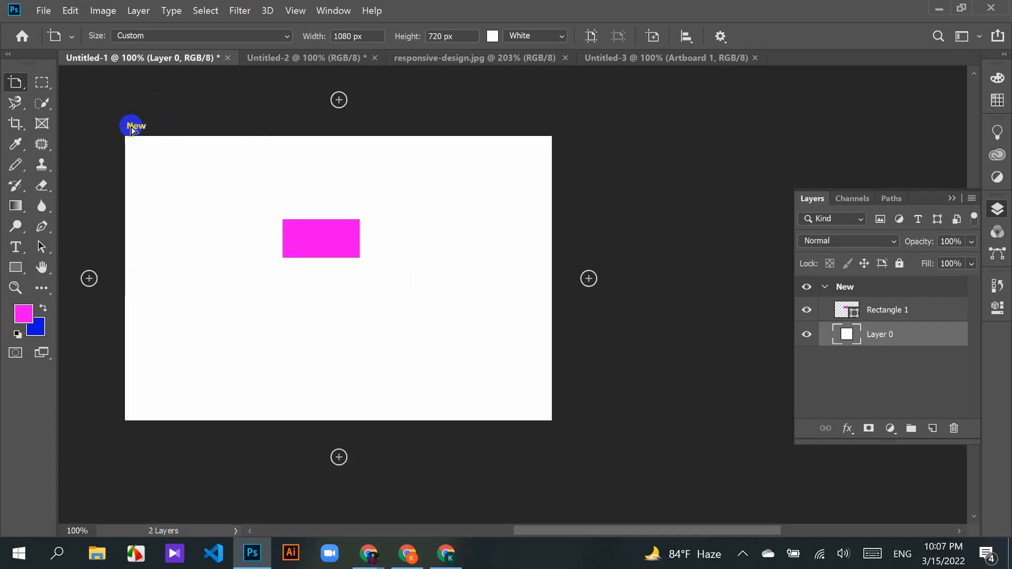
click(502, 194)
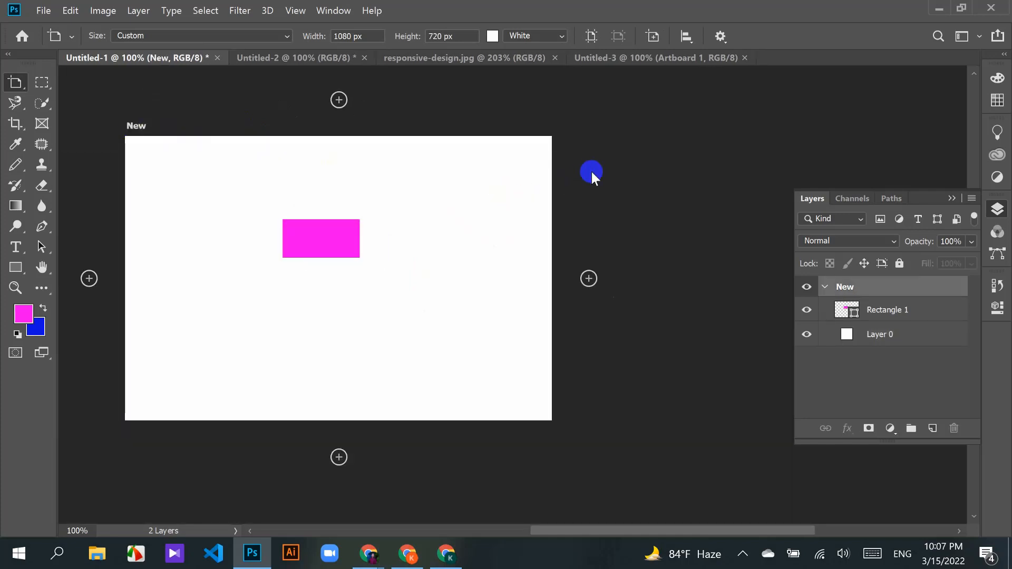
click(591, 172)
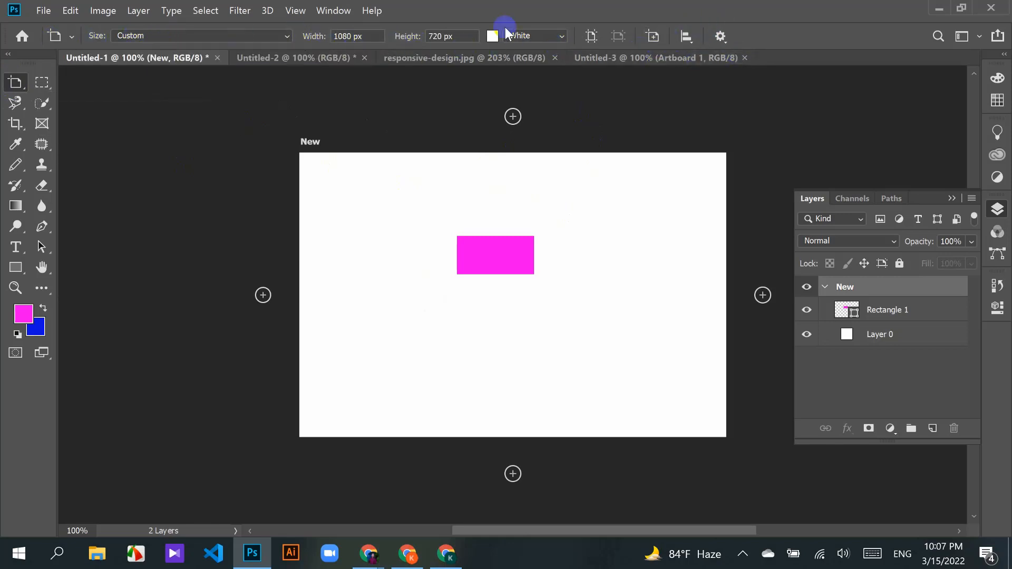
Step: Check the Artboard tool's saved presets, and set the New artboard's size to iPhone 8/7/6 Plus, 1242 x 2208 px
click(71, 36)
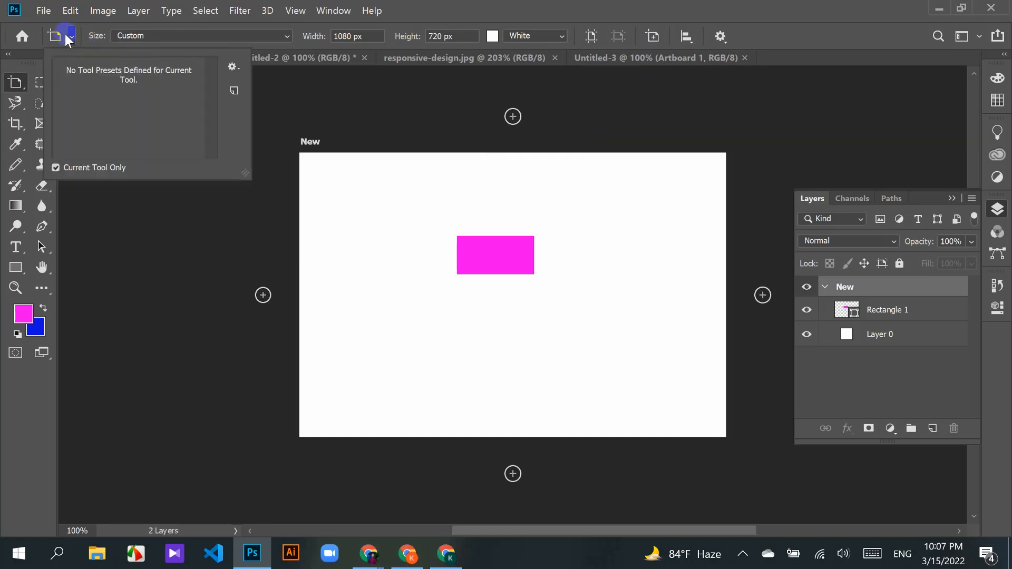
click(72, 37)
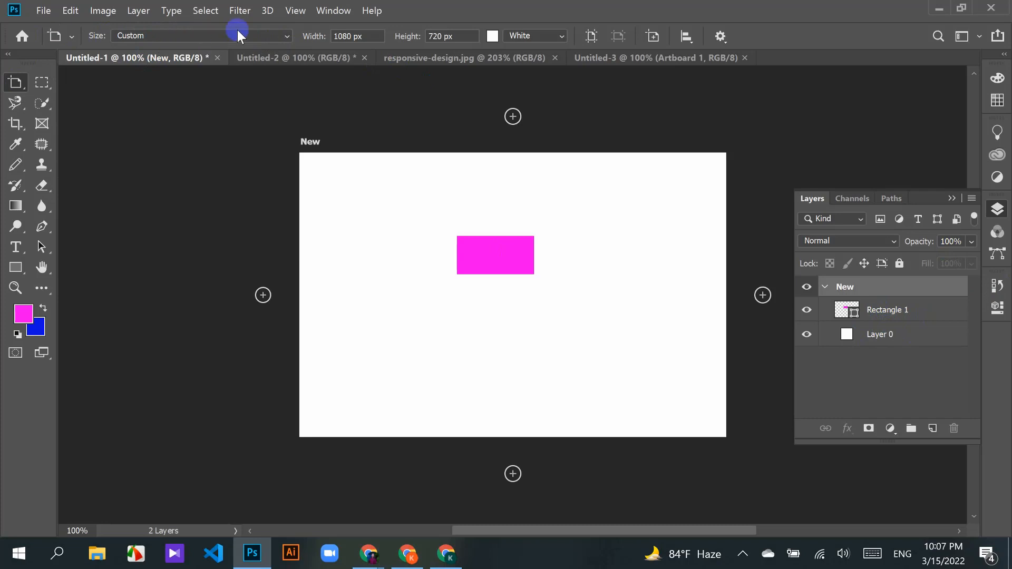
click(274, 33)
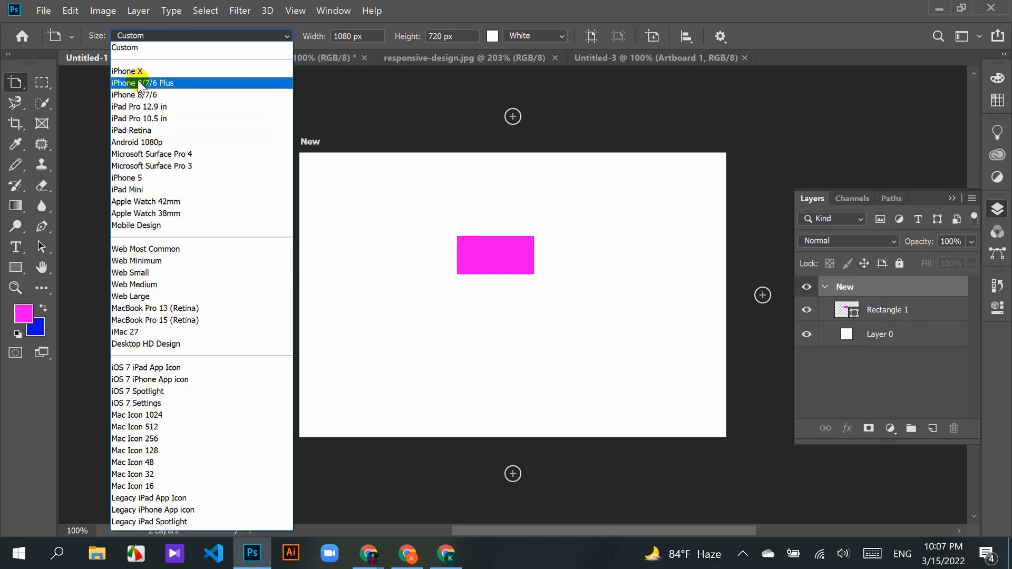
click(153, 83)
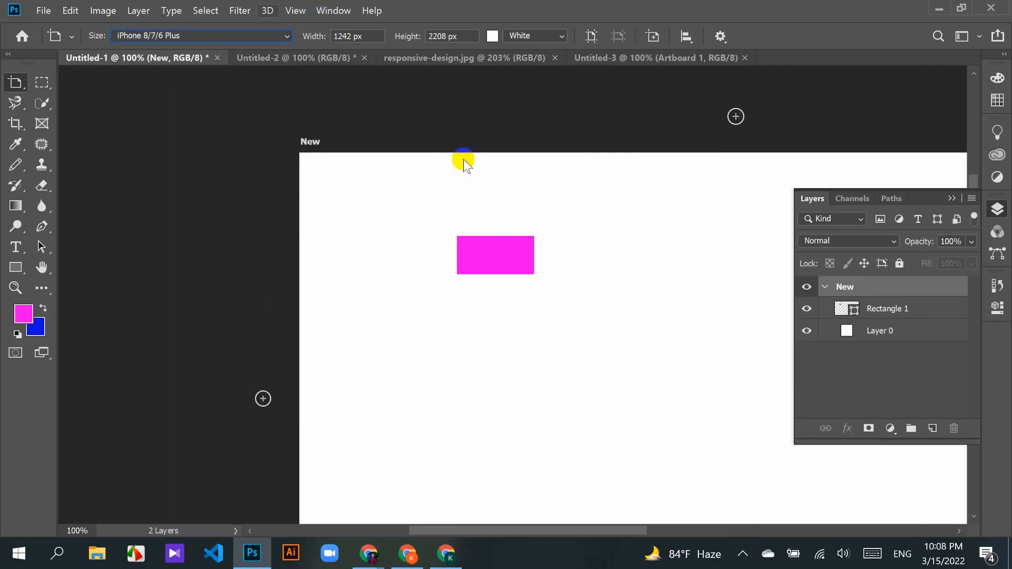
key(ctrl+minus)
key(ctrl+minus)
key(ctrl+minus)
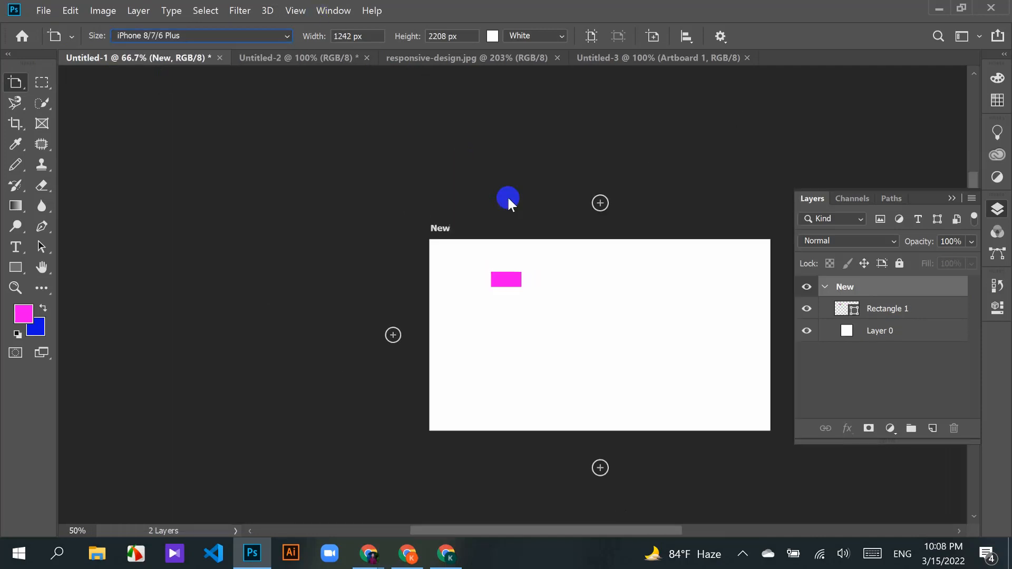
click(952, 199)
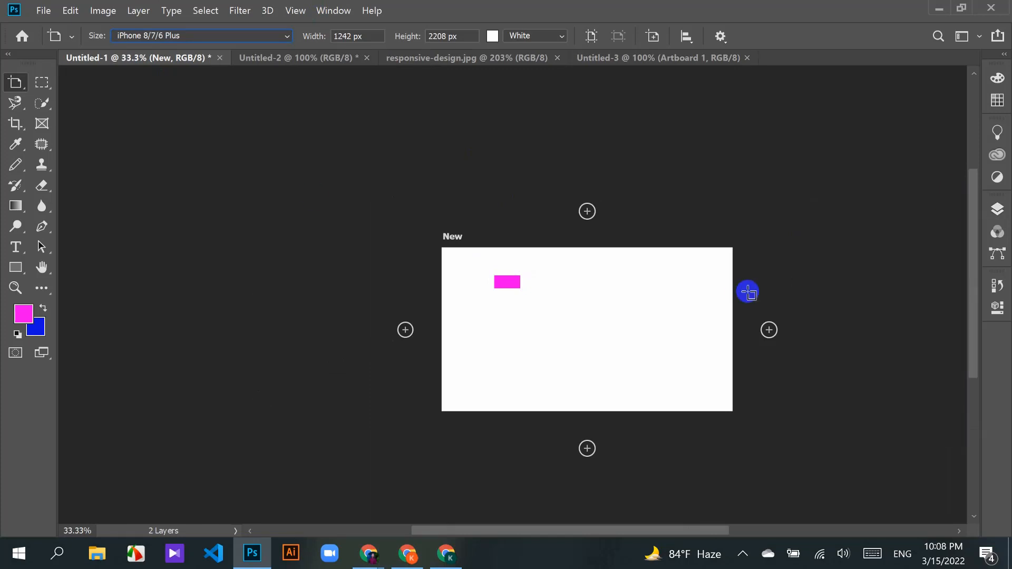
Step: Set the New artboard's size to the iPhone X preset, 1125 x 2436 px, and change the size option to Custom
click(286, 35)
click(120, 72)
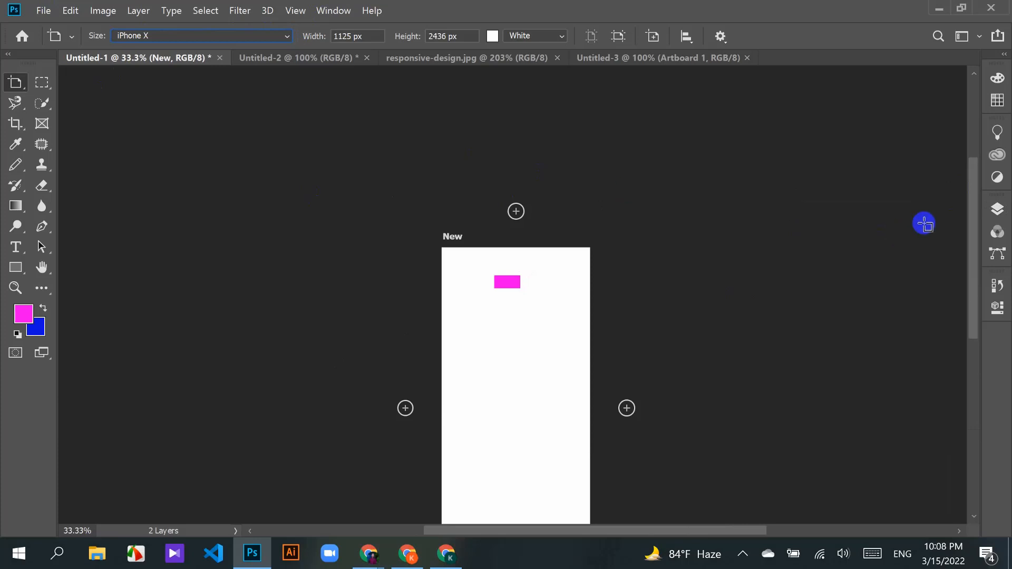
drag(976, 199, 996, 245)
click(288, 35)
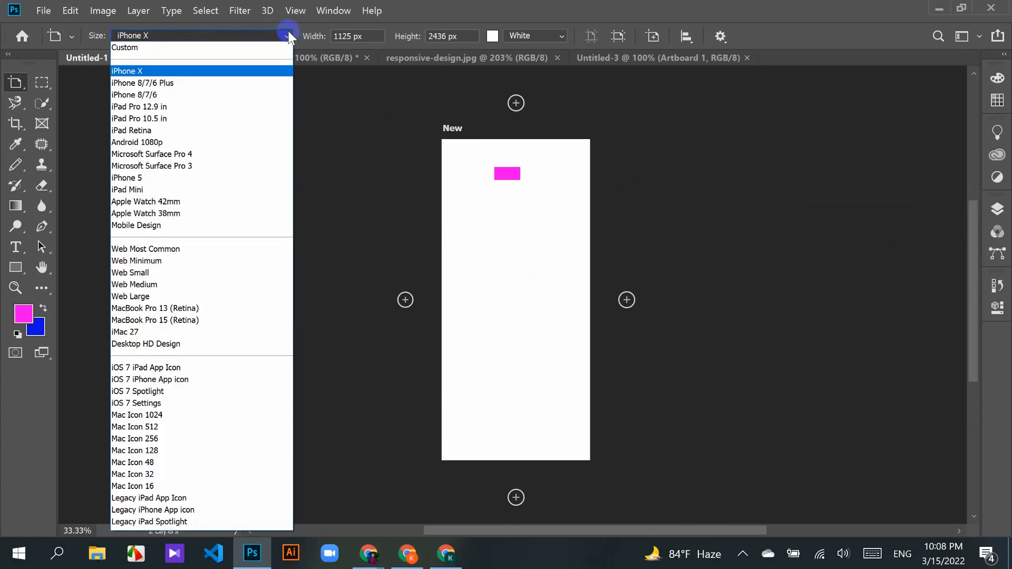
click(132, 48)
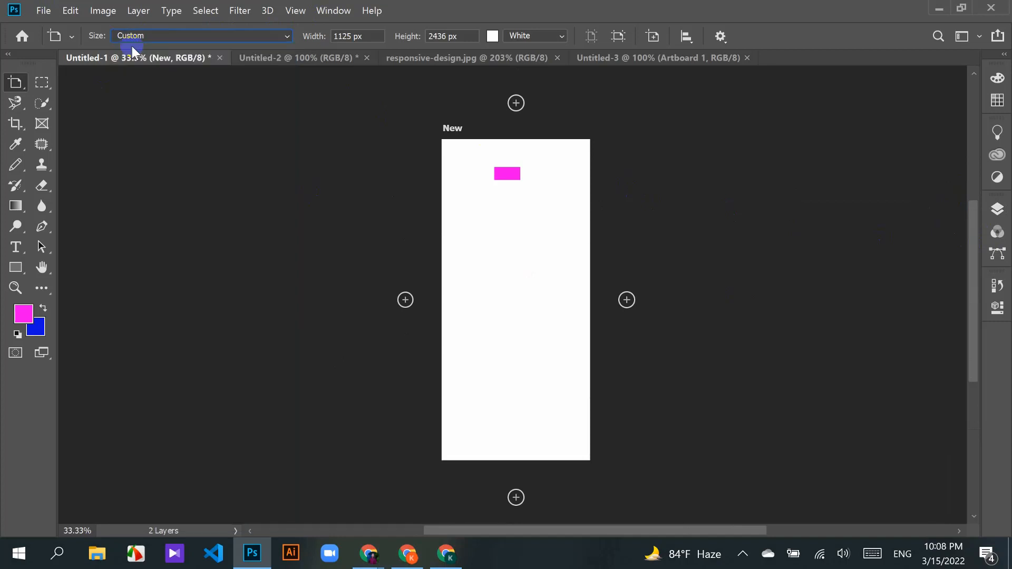
Step: Choose the Custom size option again and undo the New artboard's resize
click(286, 36)
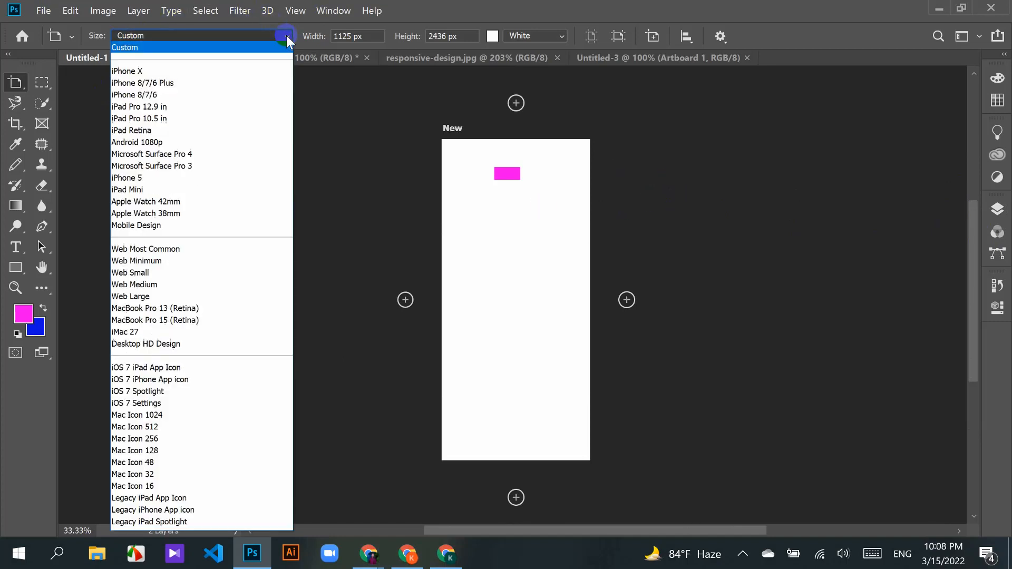
click(217, 46)
ctrl+click(646, 140)
key(ctrl+z)
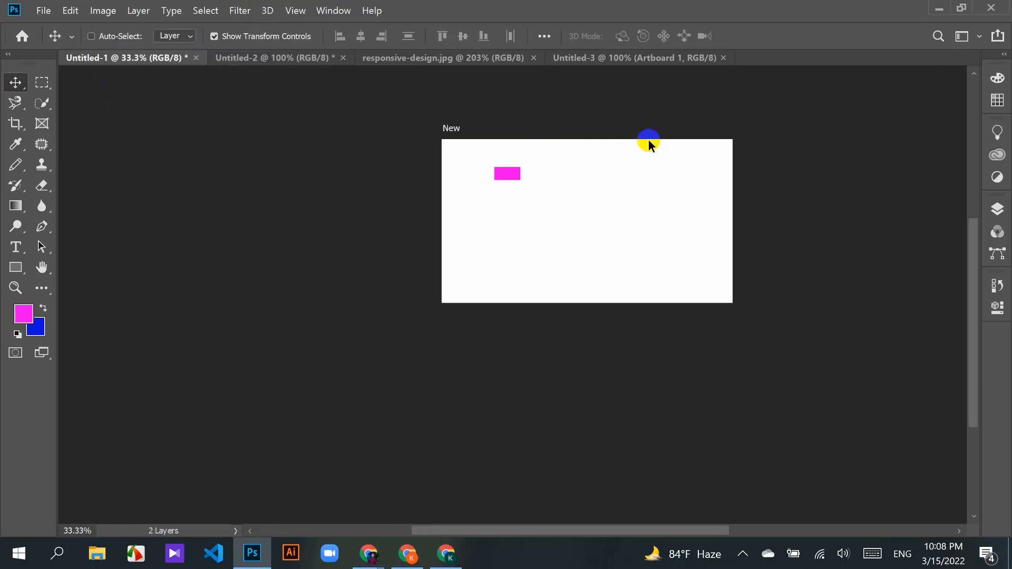
Step: With the Artboard tool, enter a custom size of 112 x 243 px and draw an artboard about 747 x 1072 px beside the New artboard
drag(972, 280, 969, 230)
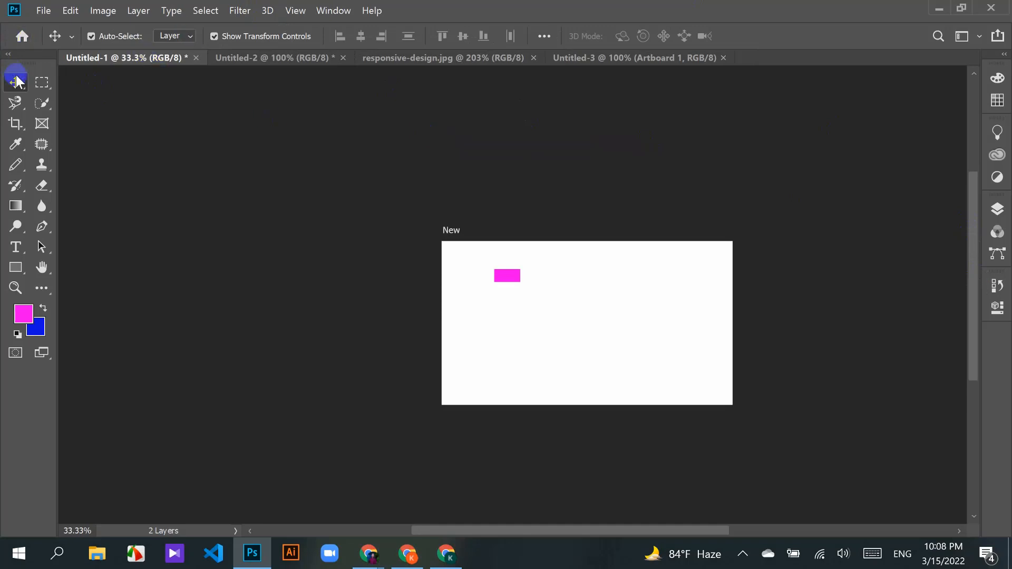
drag(16, 84, 73, 101)
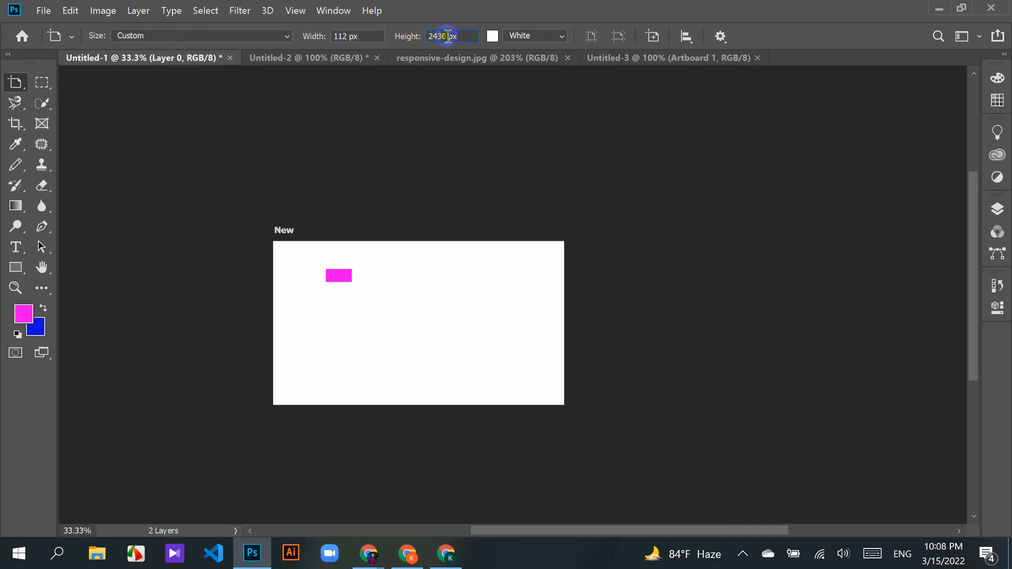
click(496, 38)
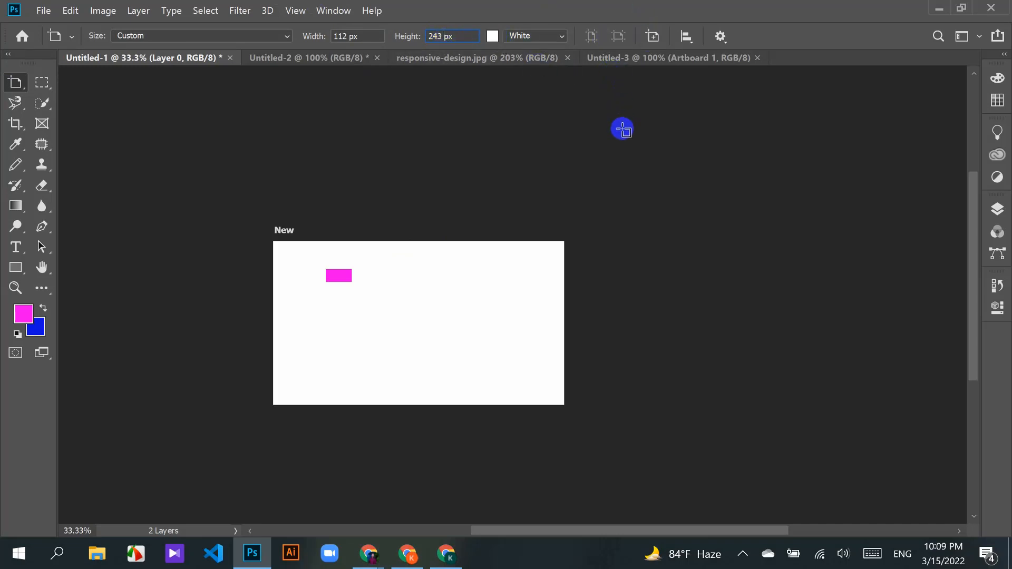
drag(617, 134, 717, 278)
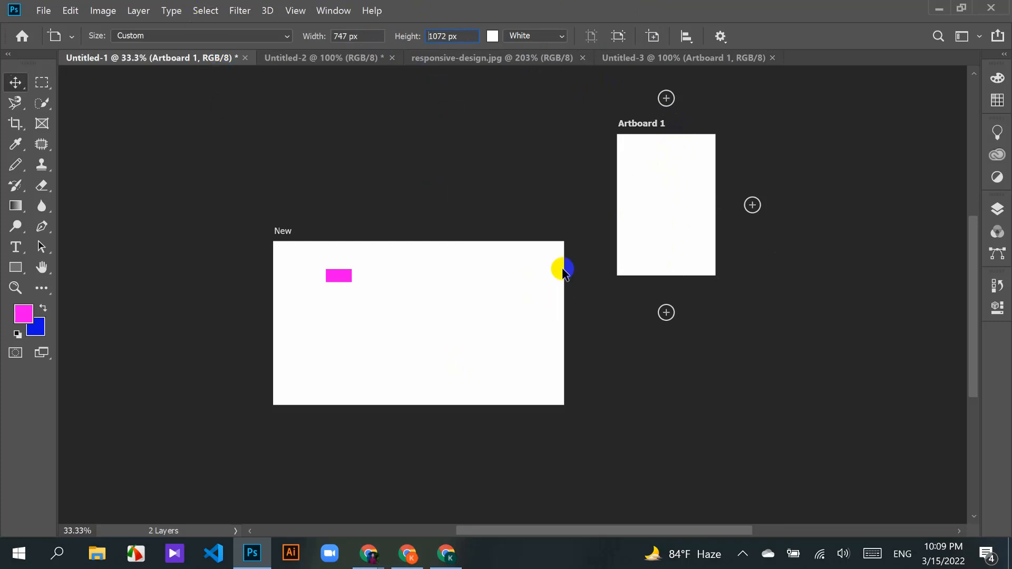
Step: Undo the freehand artboard drawn beside the New artboard
key(ctrl+z)
key(ctrl+z)
key(ctrl+z)
Step: Add a same-size artboard directly to the right of the New artboard, and delete that added artboard
click(289, 228)
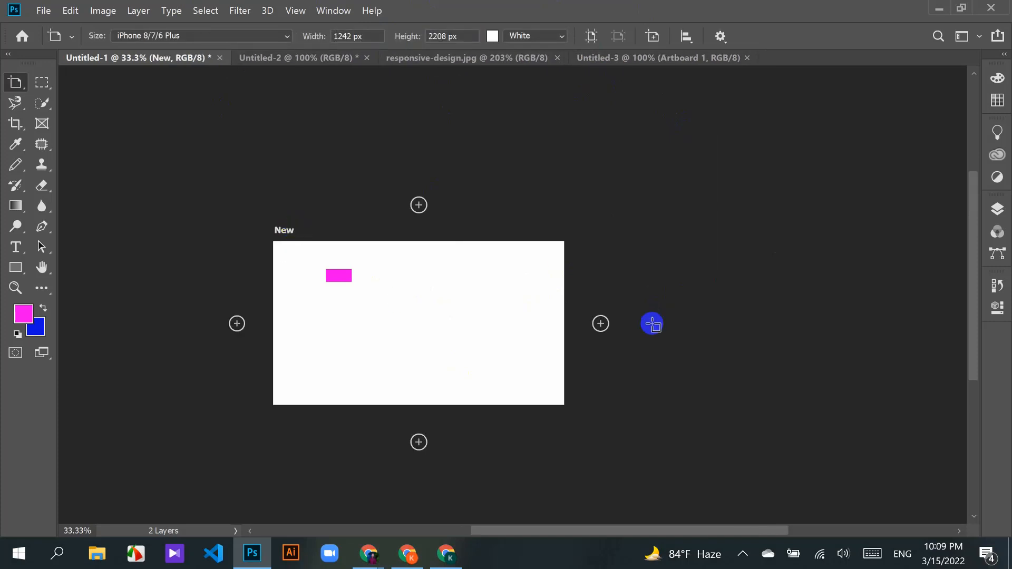
click(601, 324)
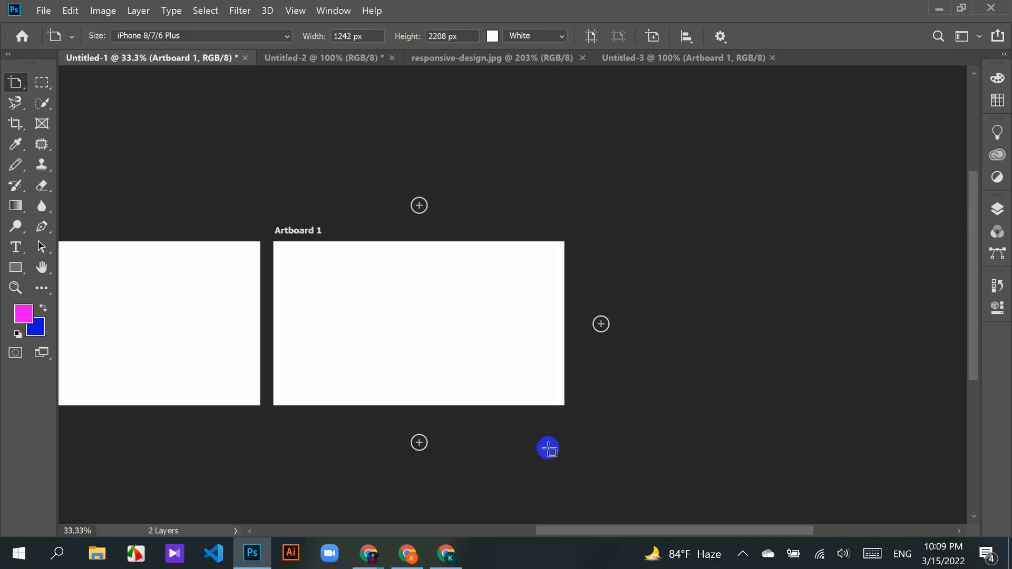
drag(525, 529, 520, 530)
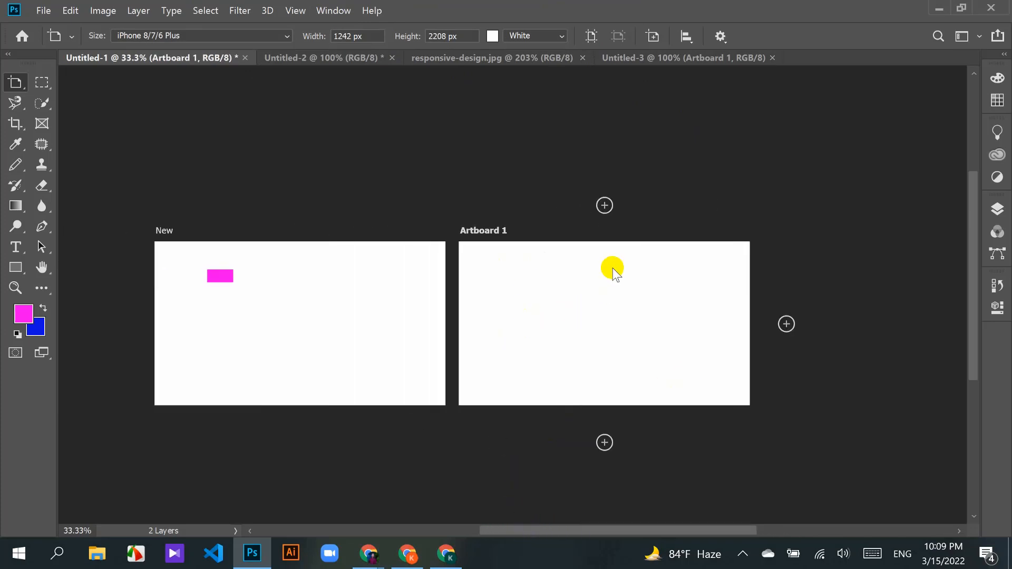
key(Delete)
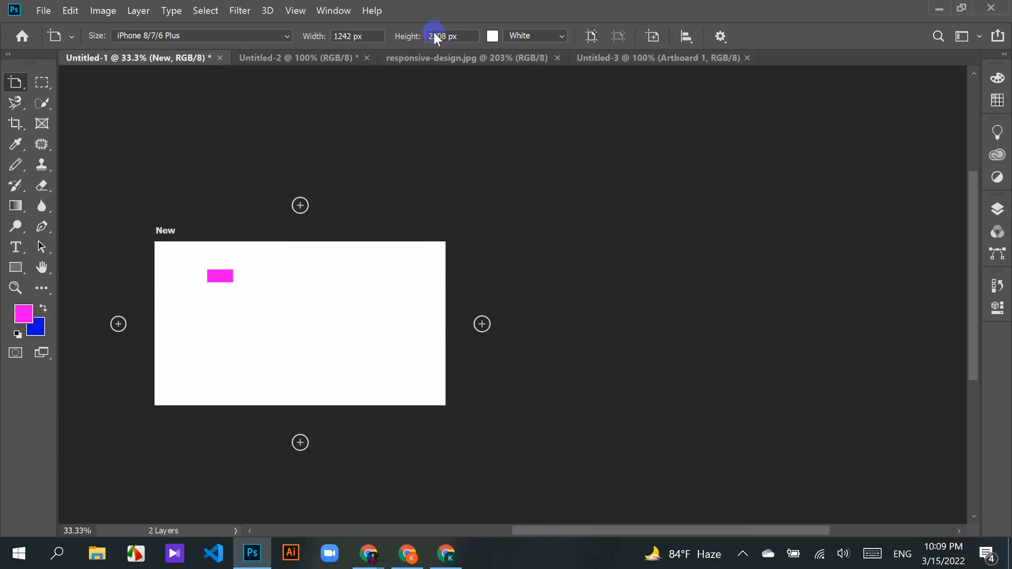
Step: Place a new iPhone 8/7/6 Plus artboard, 1242 x 2208 px, in the empty workspace to the right of the New artboard
click(653, 37)
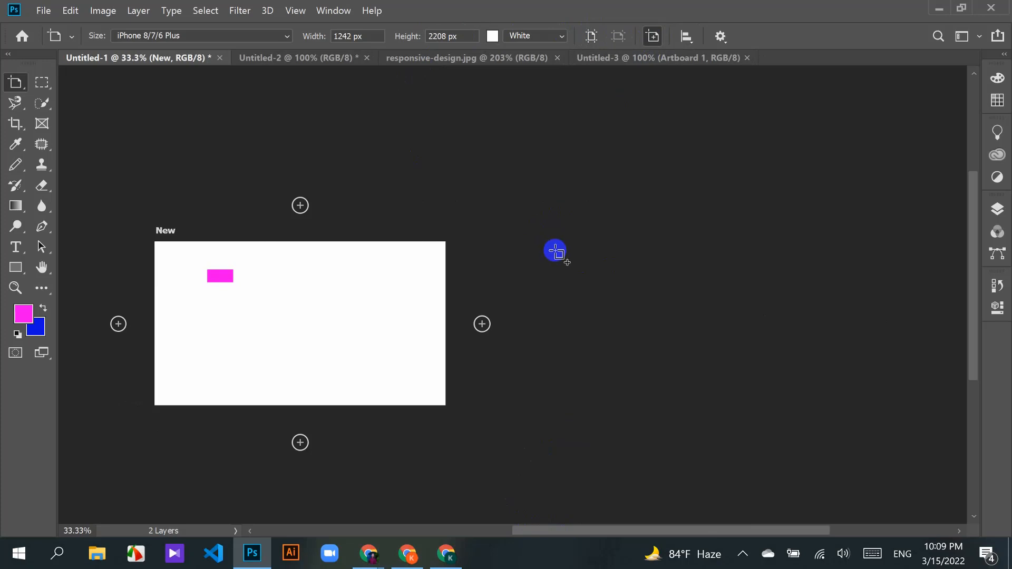
click(560, 244)
scroll(735, 280, down, 2)
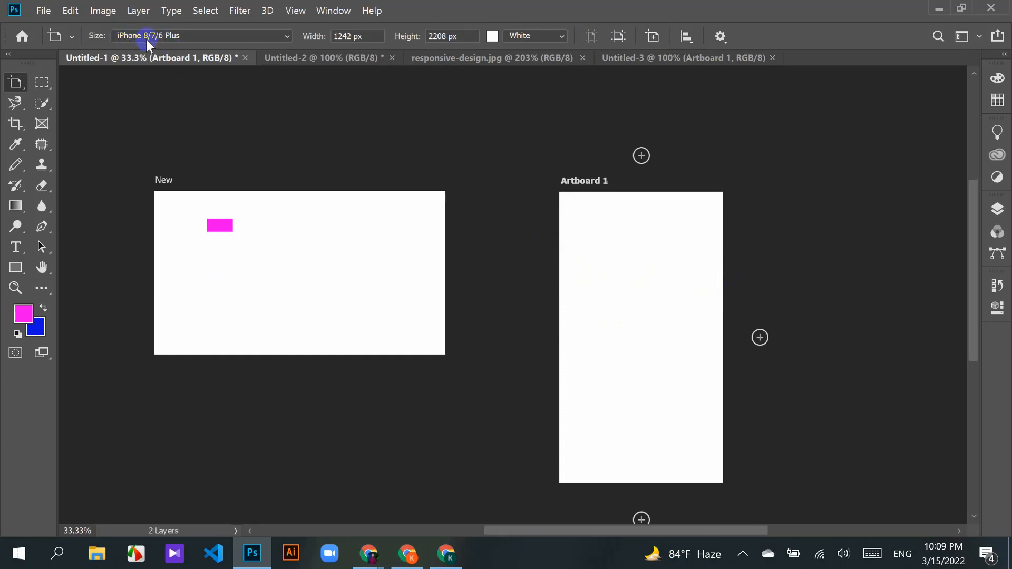
Step: Switch Artboard 1's size option to Custom, to the iPhone 8/7/6 Plus preset, and back to Custom
click(285, 37)
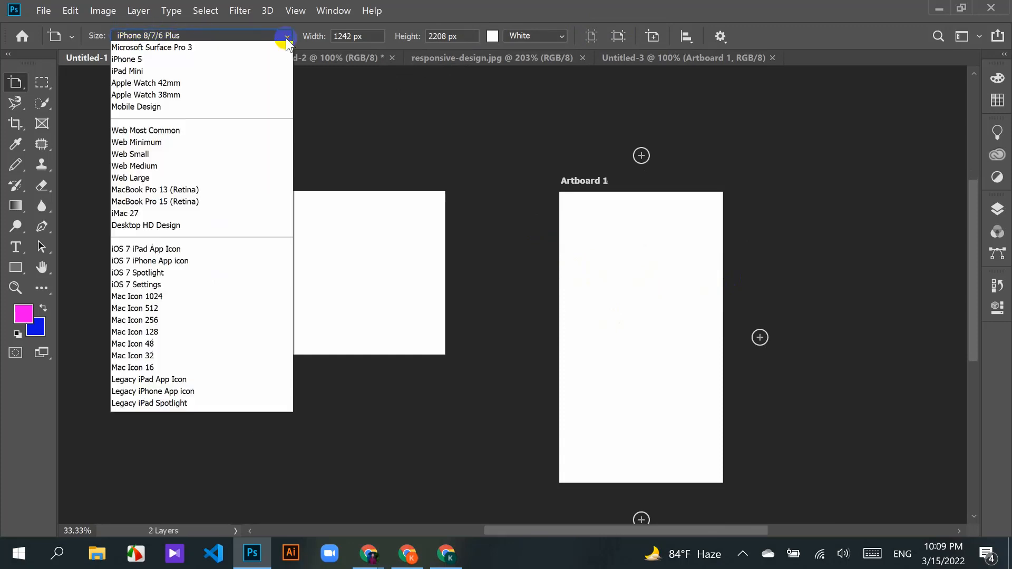
click(157, 48)
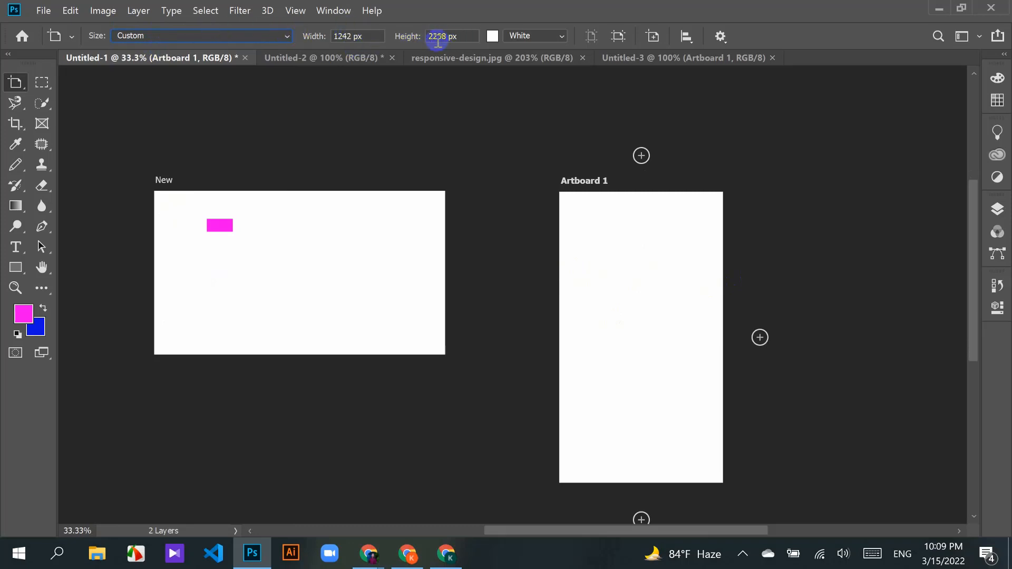
click(278, 37)
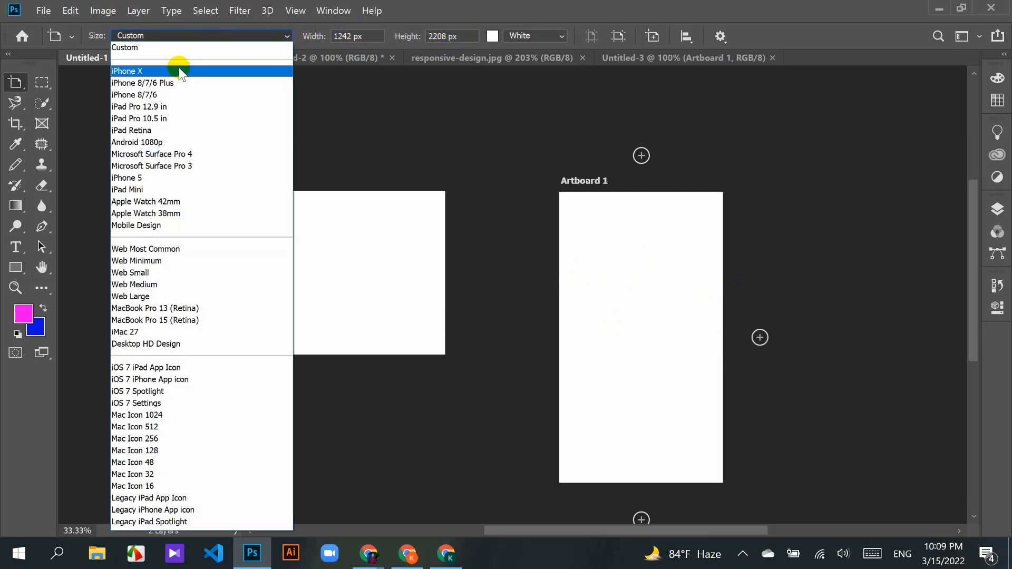
click(169, 79)
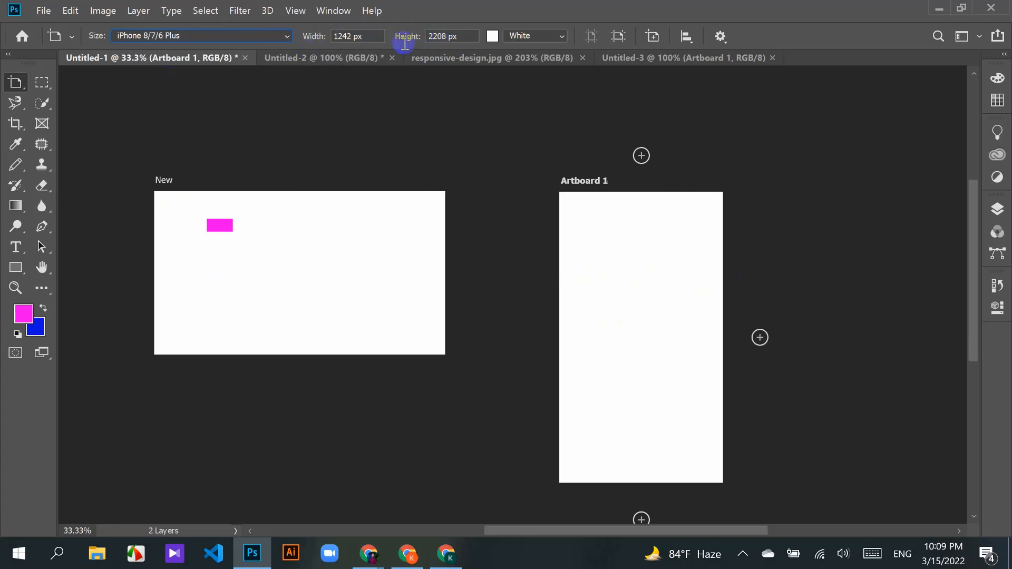
click(287, 35)
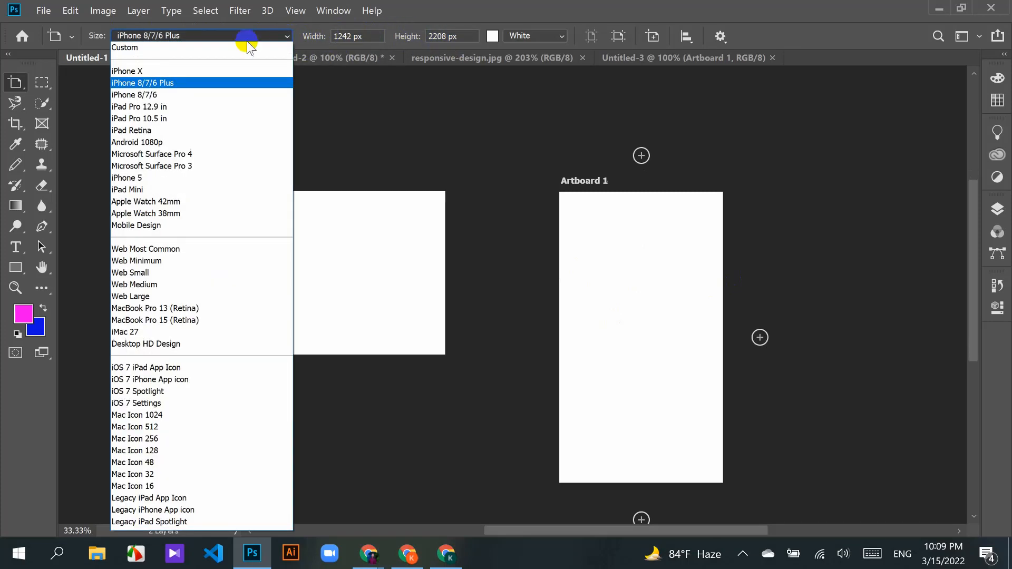
click(201, 47)
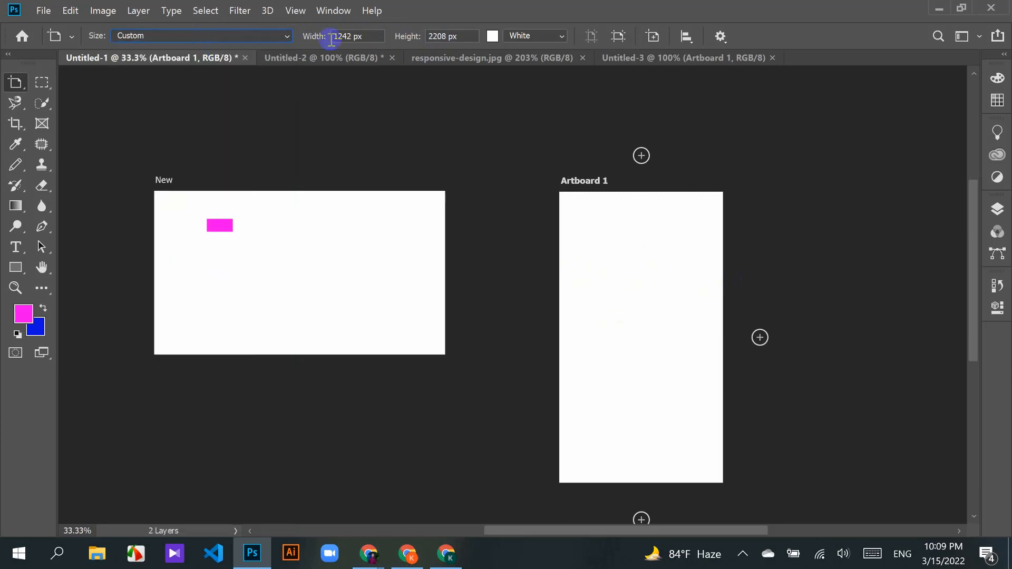
Step: Set Artboard 1's size to the iPhone X preset, 1125 x 2436 px, and try to place another artboard beside it
click(285, 35)
click(151, 71)
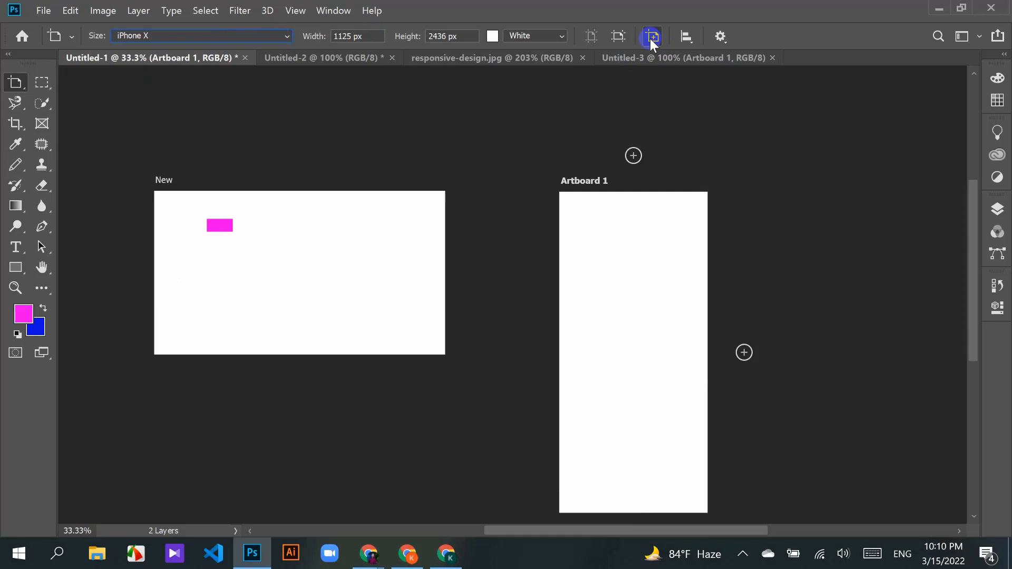
click(777, 196)
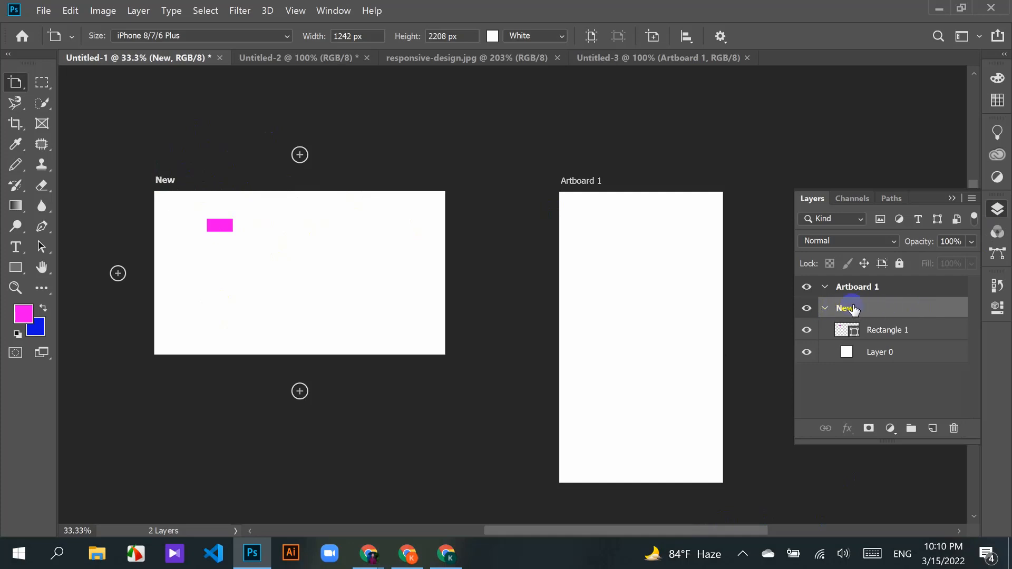
Step: Delete the New artboard together with its layers, and undo the deletion
drag(856, 315, 957, 429)
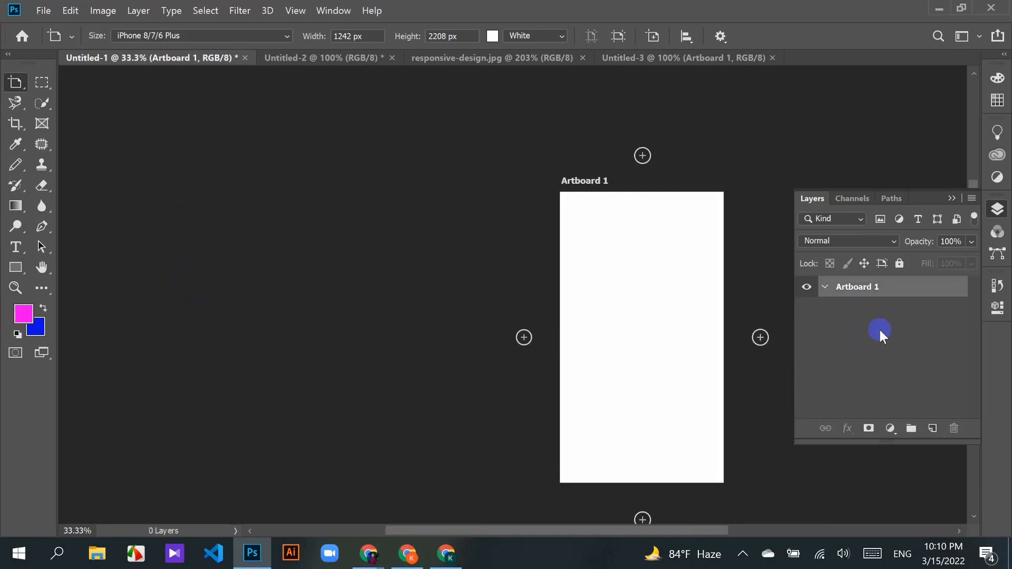
drag(632, 529, 706, 532)
scroll(587, 315, down, 3)
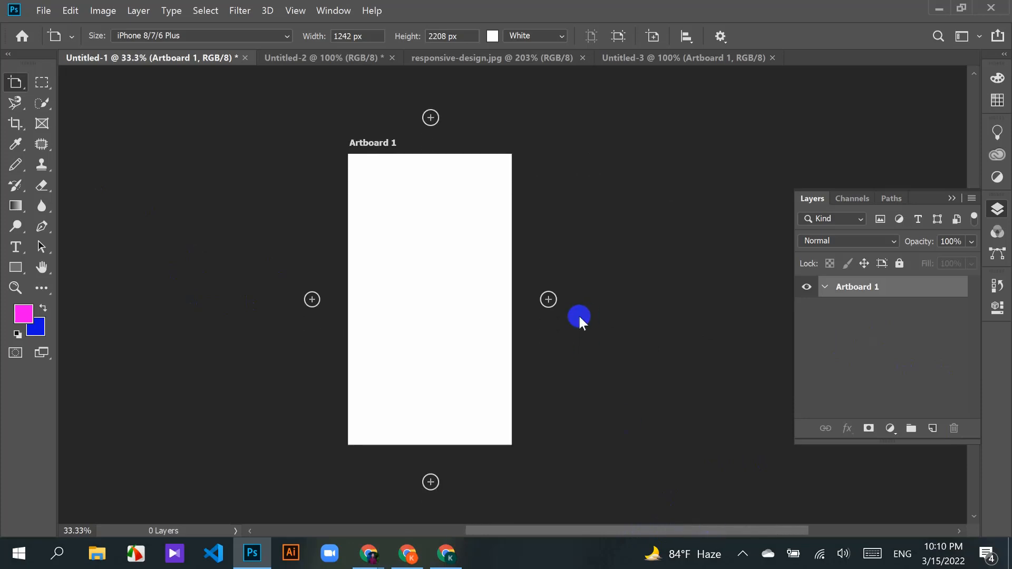
key(ctrl+z)
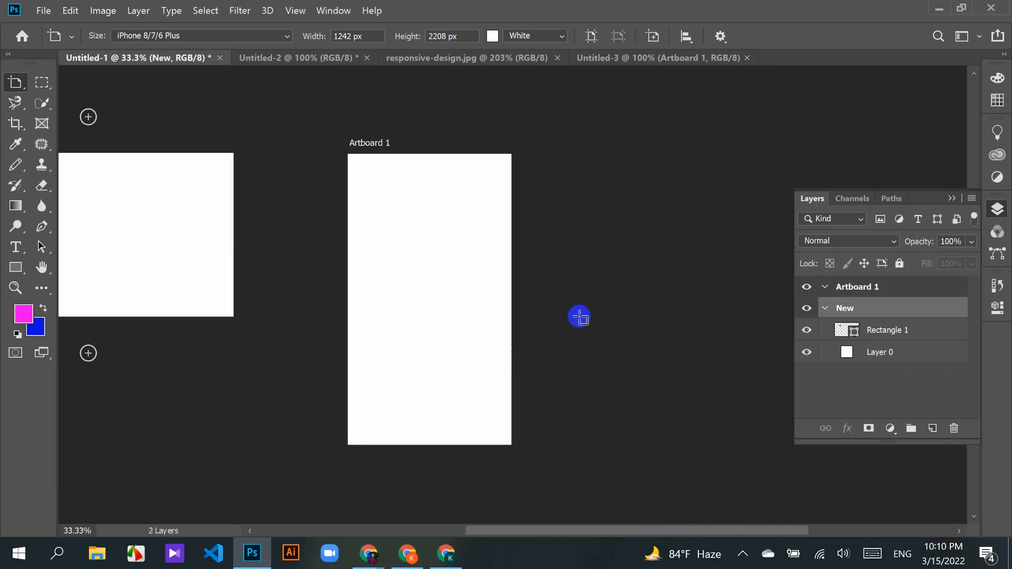
scroll(282, 296, left, 1)
scroll(283, 299, left, 2)
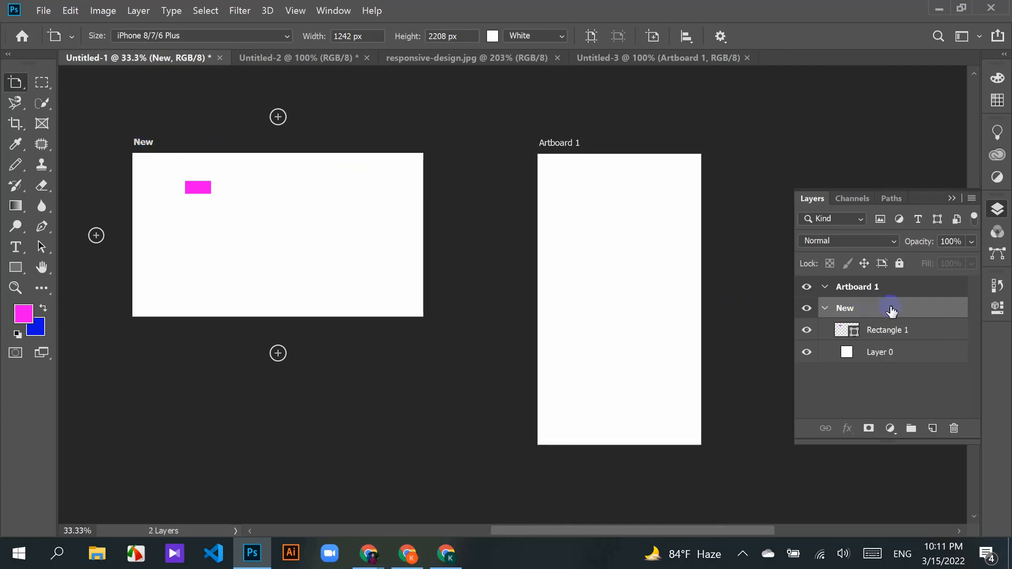
Step: Collapse the New artboard's layers and select each artboard in turn to compare its layer entry with its name label on the canvas
click(917, 307)
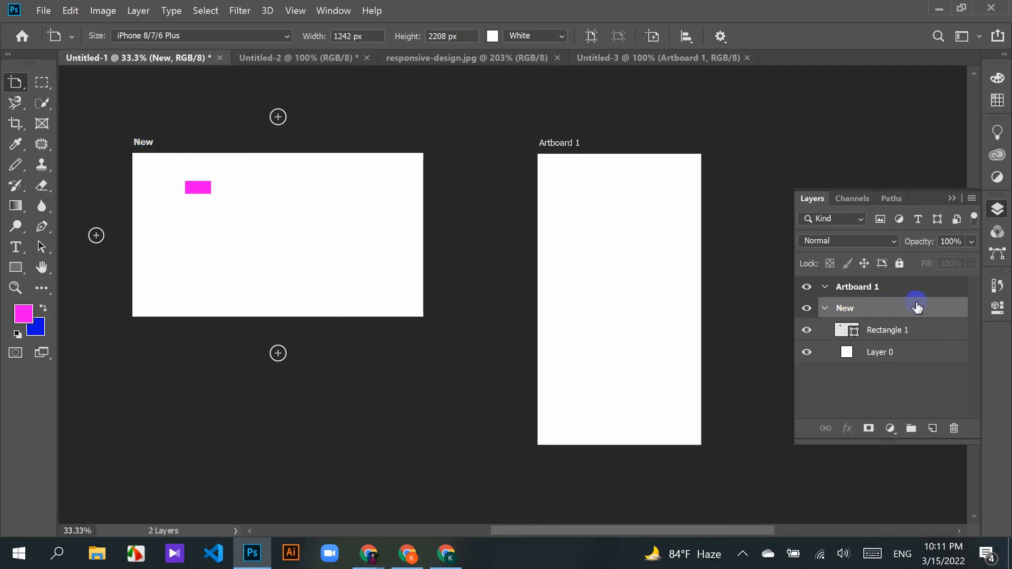
click(824, 309)
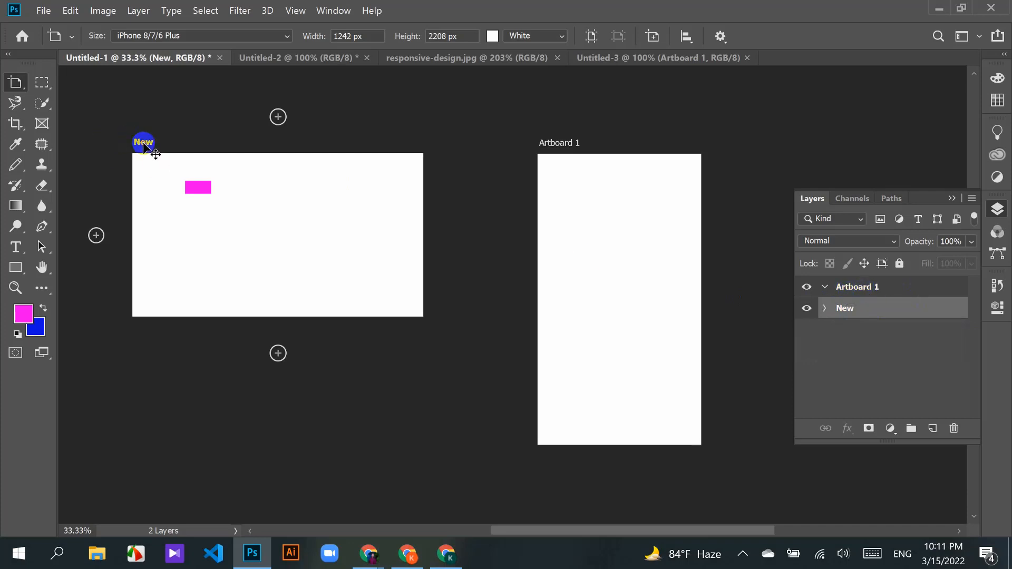
click(874, 339)
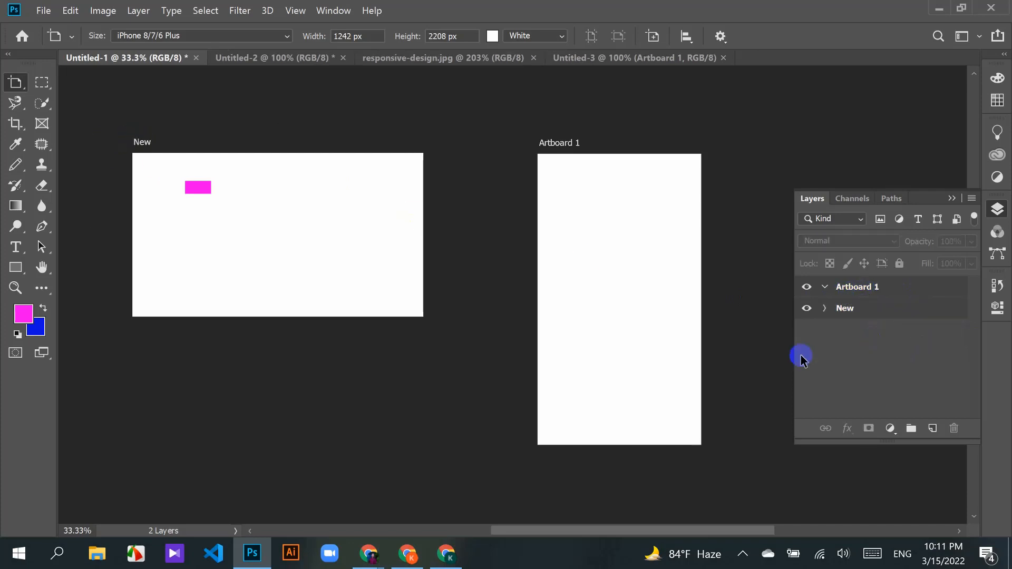
click(874, 314)
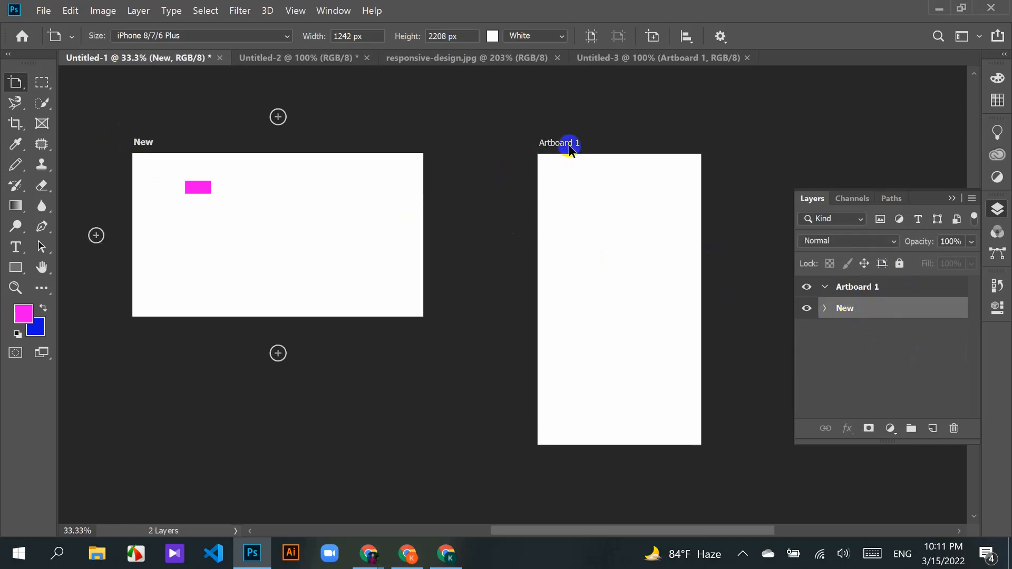
click(857, 289)
click(883, 382)
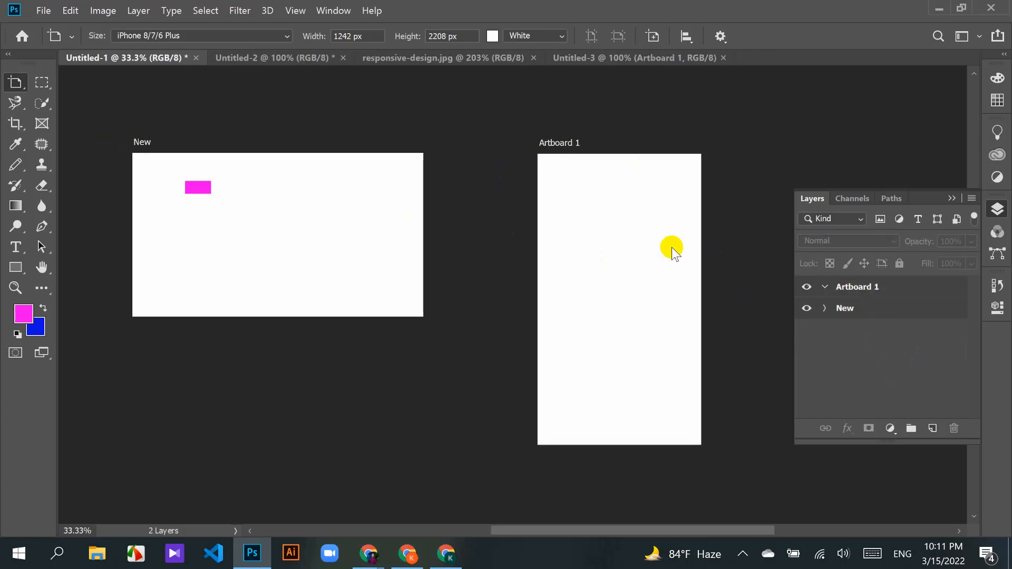
click(564, 146)
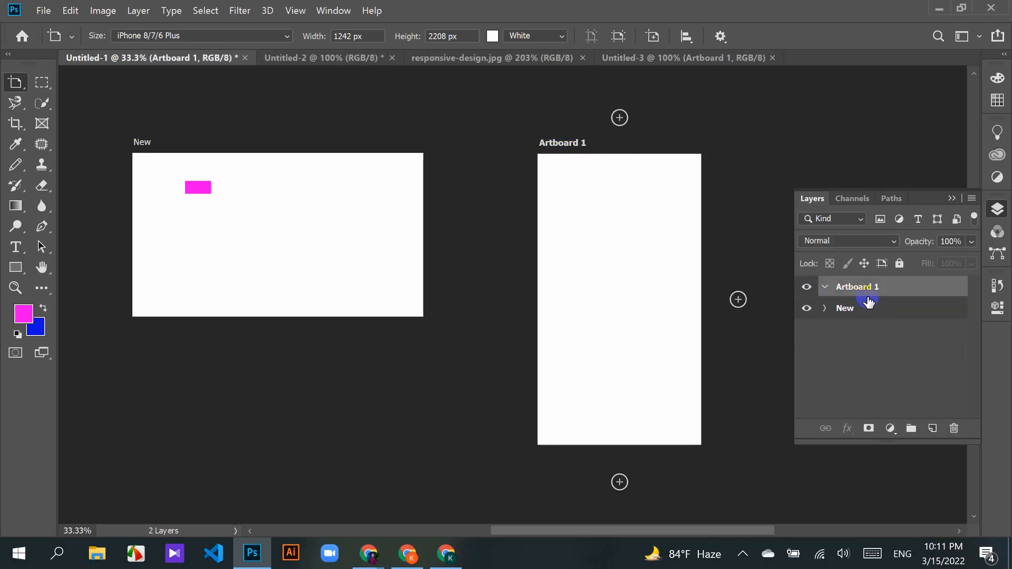
Step: Select the New artboard by its name label and delete it with all its contents
click(142, 143)
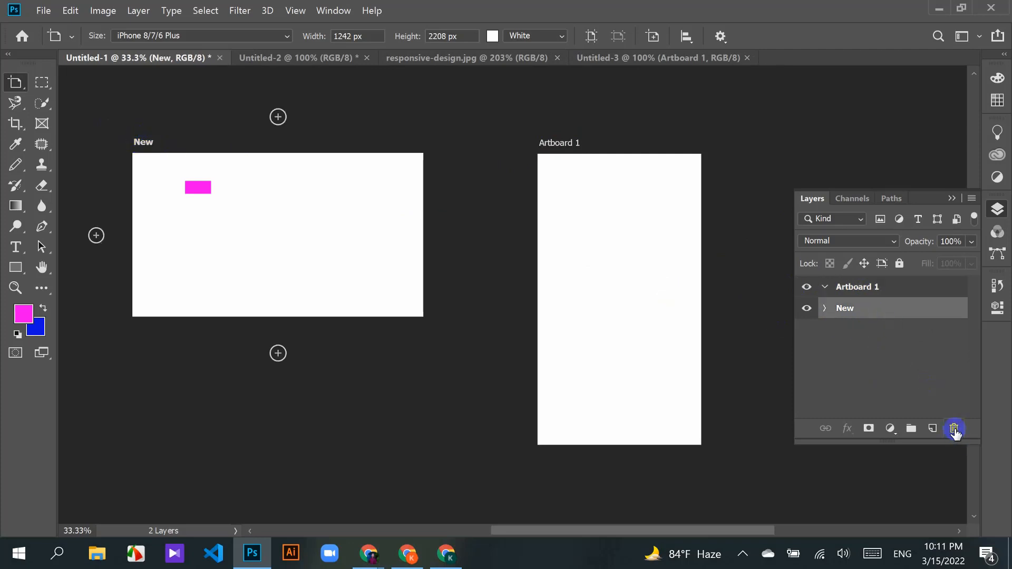
drag(892, 312, 958, 436)
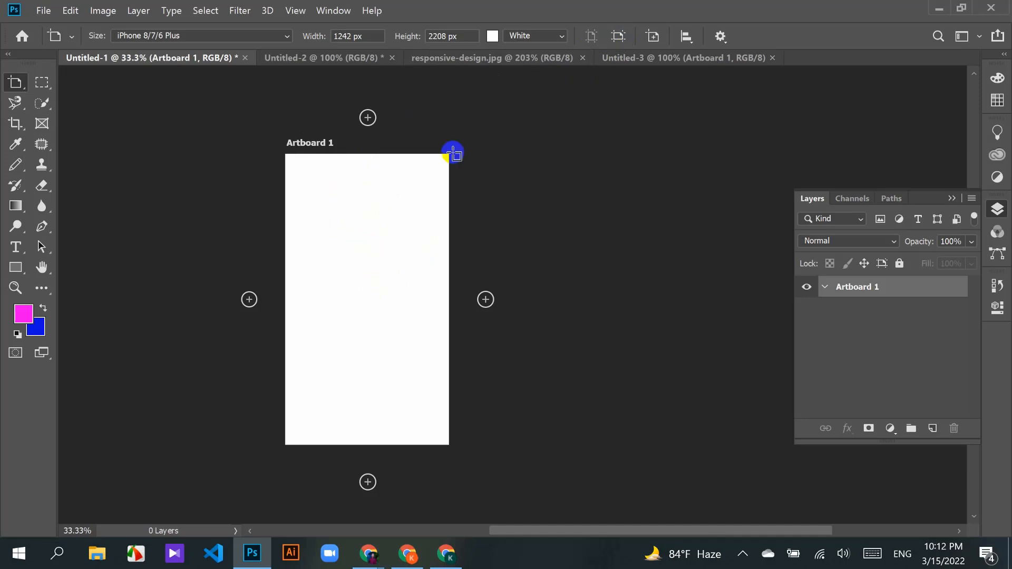
Step: Switch Artboard 1 between landscape and portrait orientation twice, ending in portrait
click(618, 36)
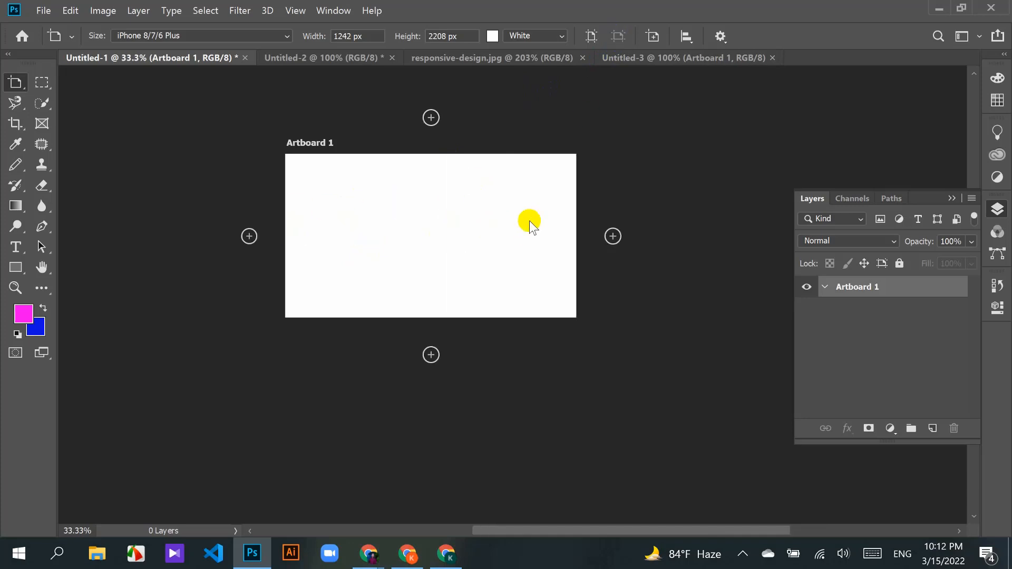
click(596, 36)
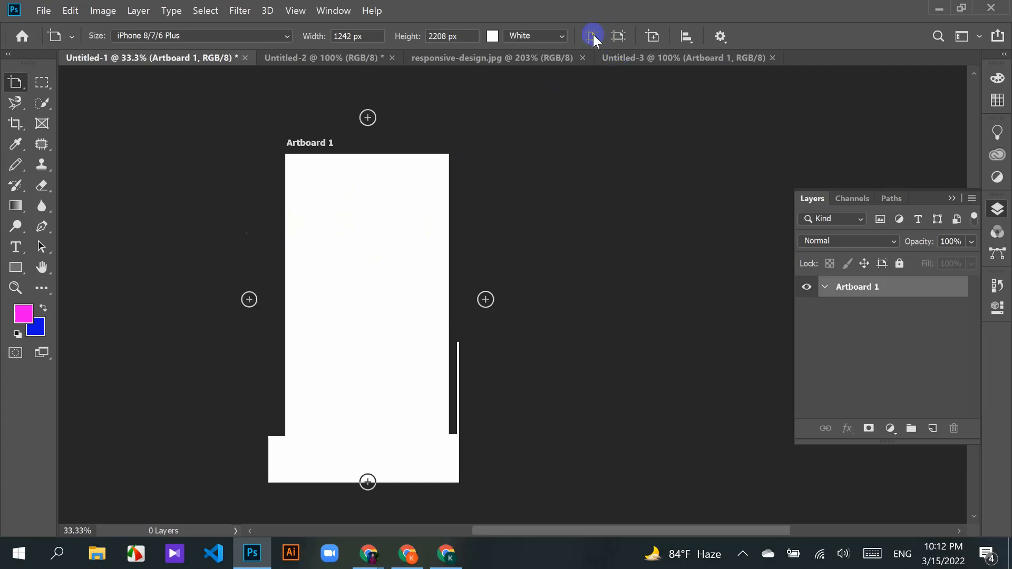
click(569, 209)
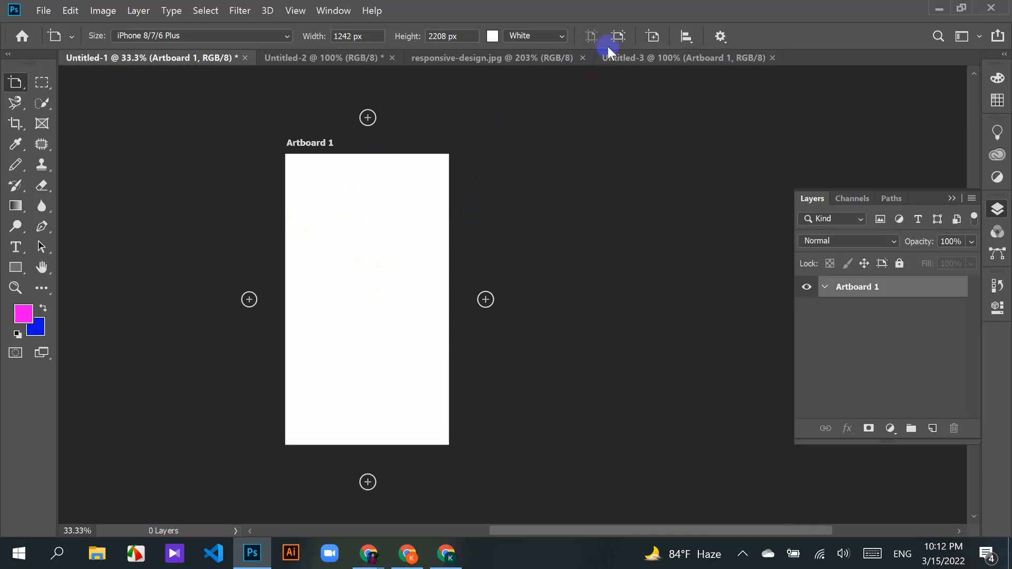
click(618, 36)
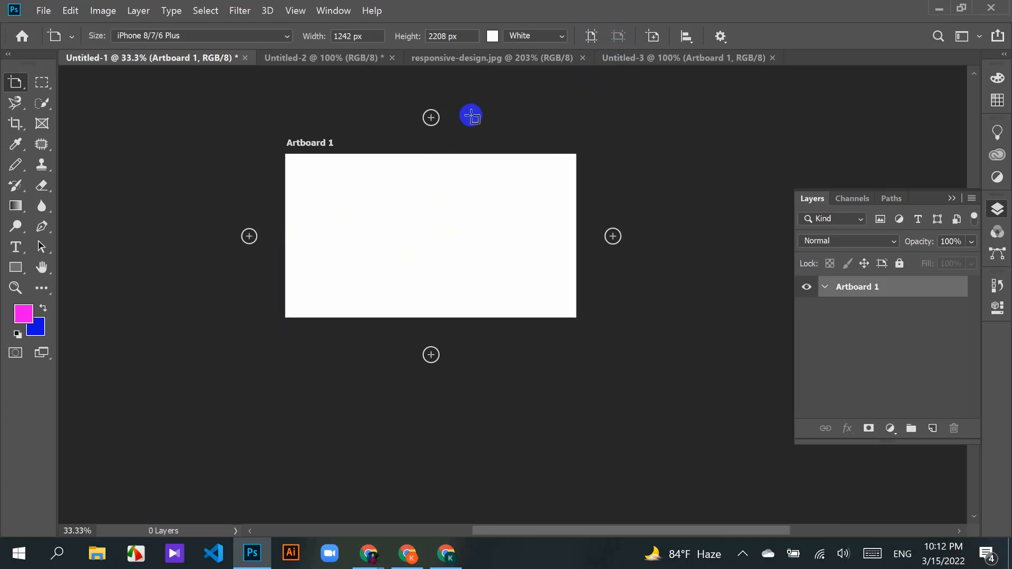
click(591, 36)
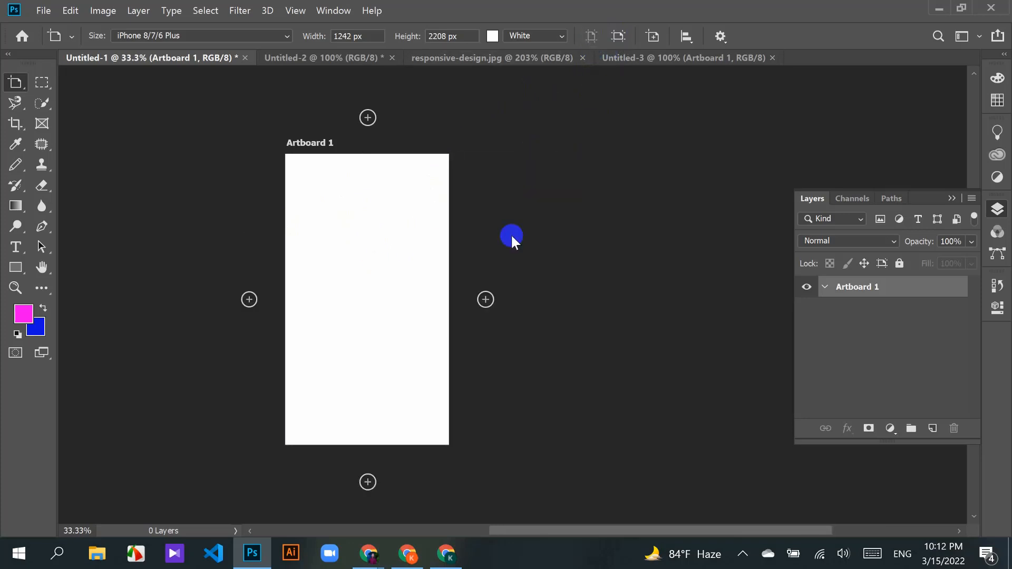
Step: Add a new empty artboard directly to the right of Artboard 1
click(653, 36)
scroll(504, 215, right, 1)
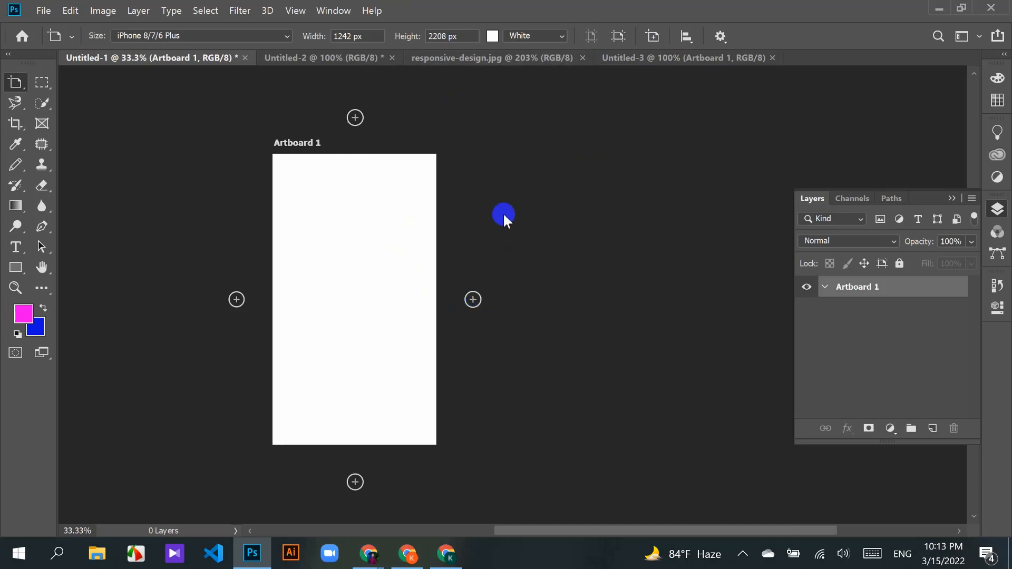
scroll(503, 215, right, 2)
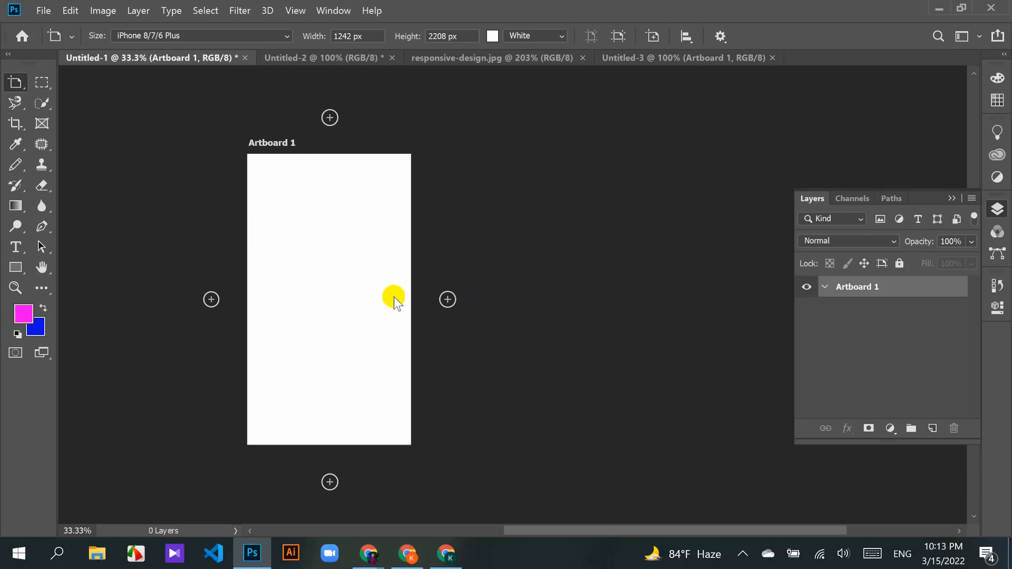
click(447, 299)
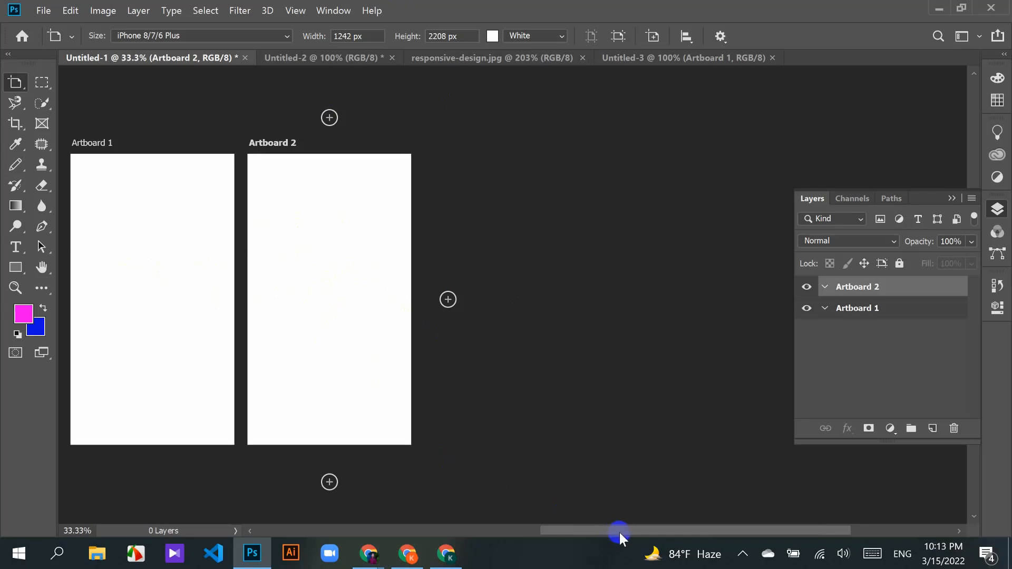
Step: Add another empty artboard directly below Artboard 2 and look over the arrangement of all the artboards
drag(619, 532, 568, 531)
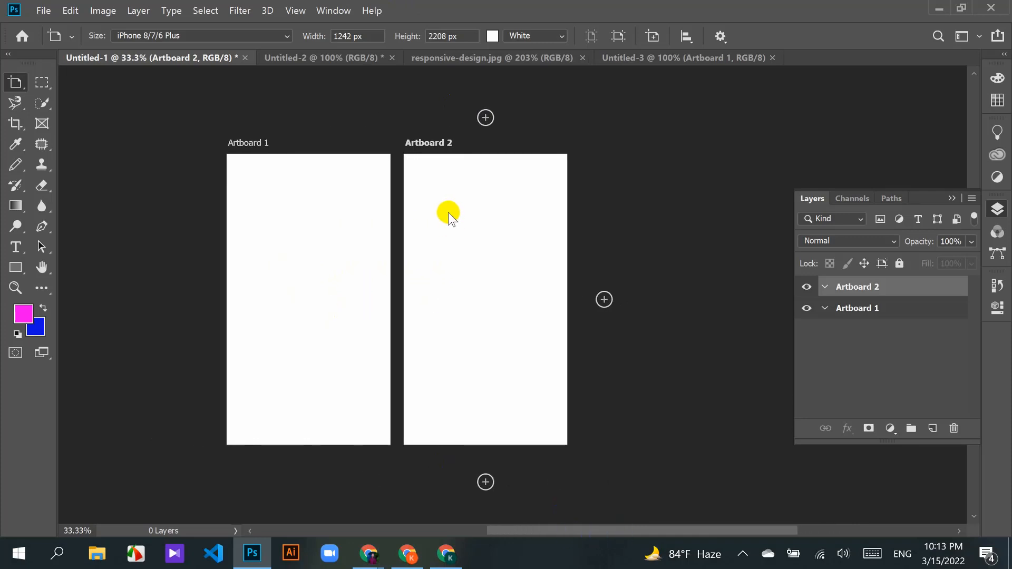
scroll(498, 271, down, 2)
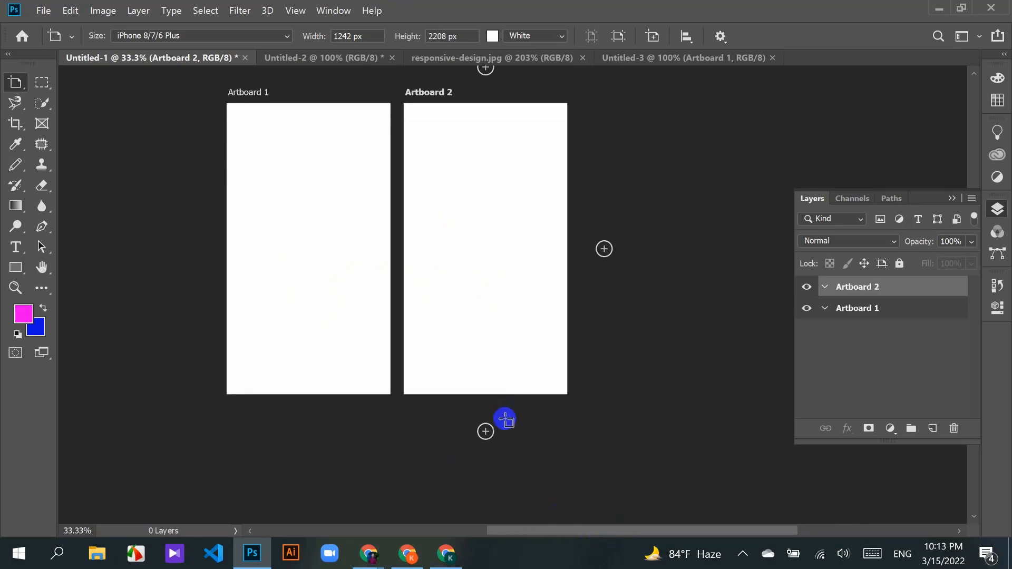
scroll(540, 414, down, 1)
click(486, 405)
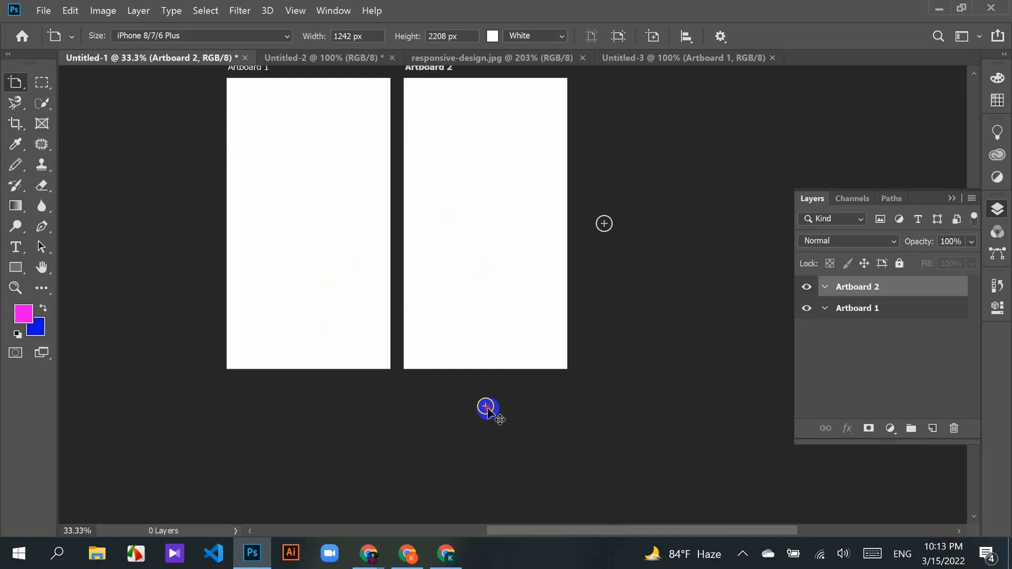
scroll(549, 248, up, 13)
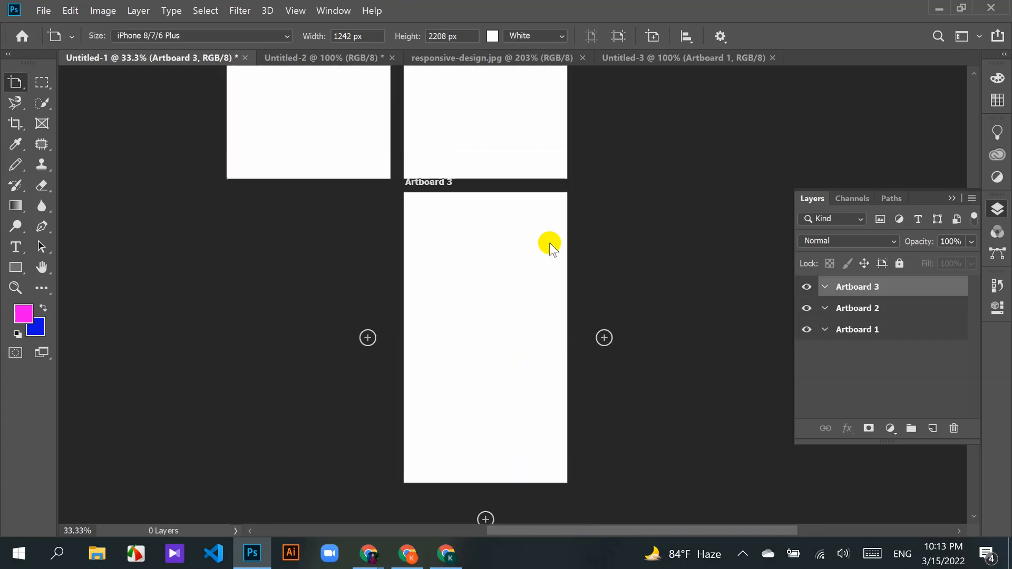
scroll(464, 214, down, 8)
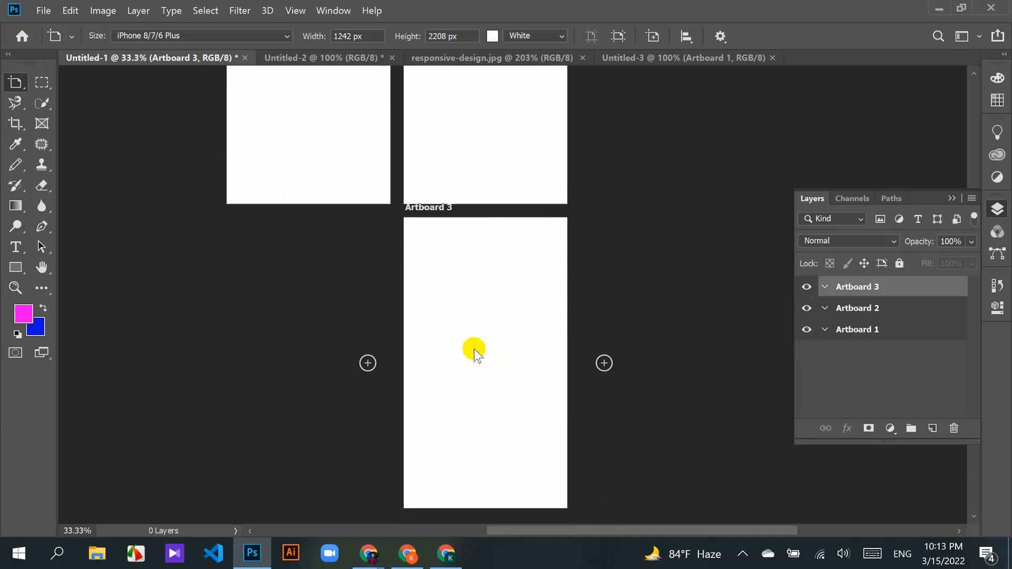
scroll(434, 237, up, 9)
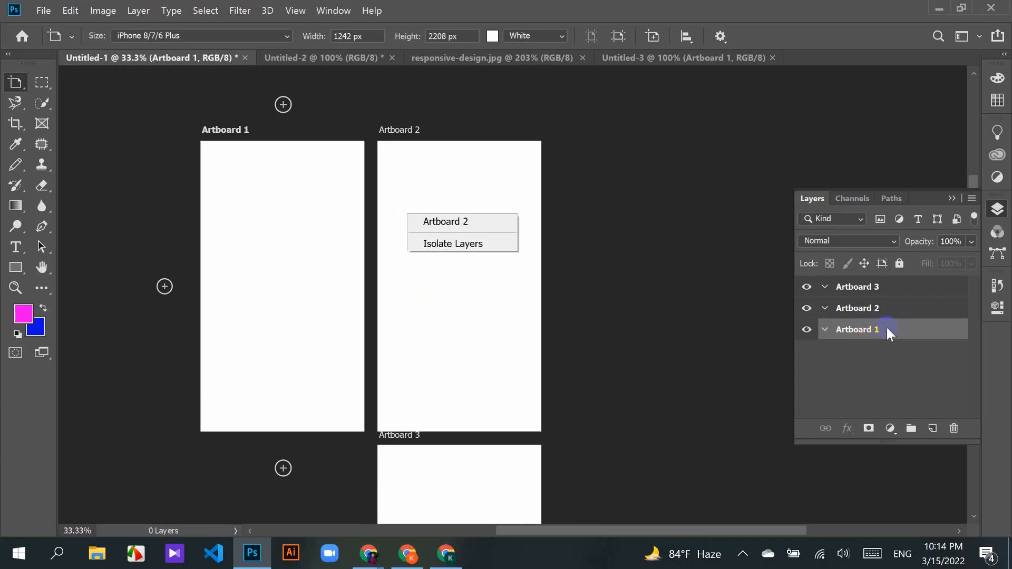
Step: Delete Artboard 1 and Artboard 2, keeping only Artboard 3
click(892, 330)
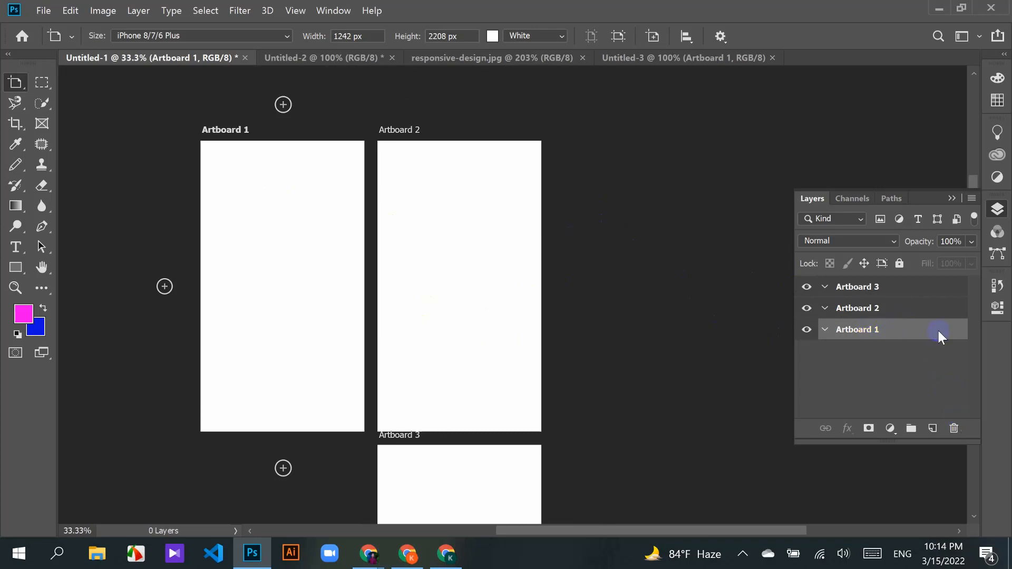
click(954, 429)
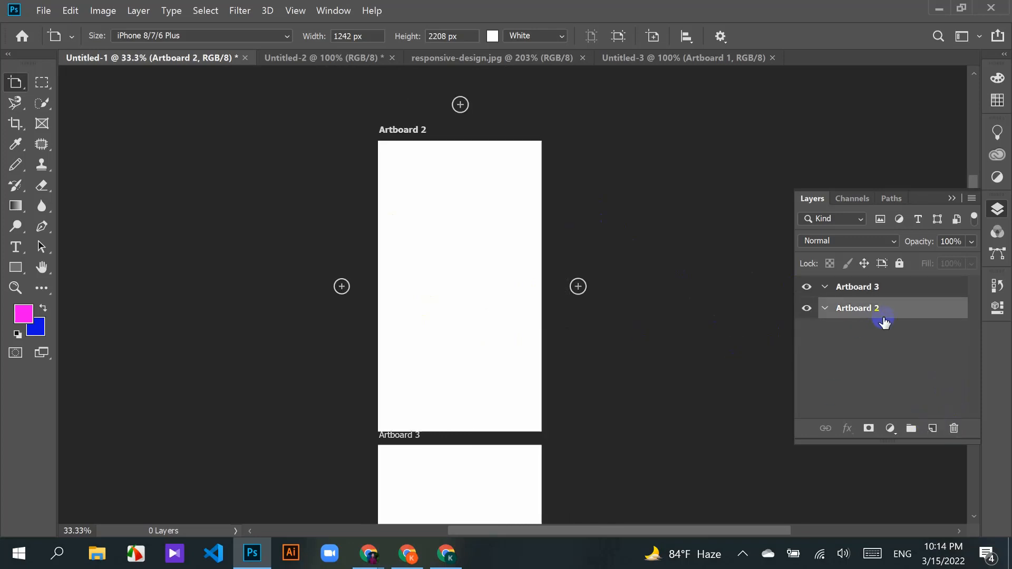
click(954, 429)
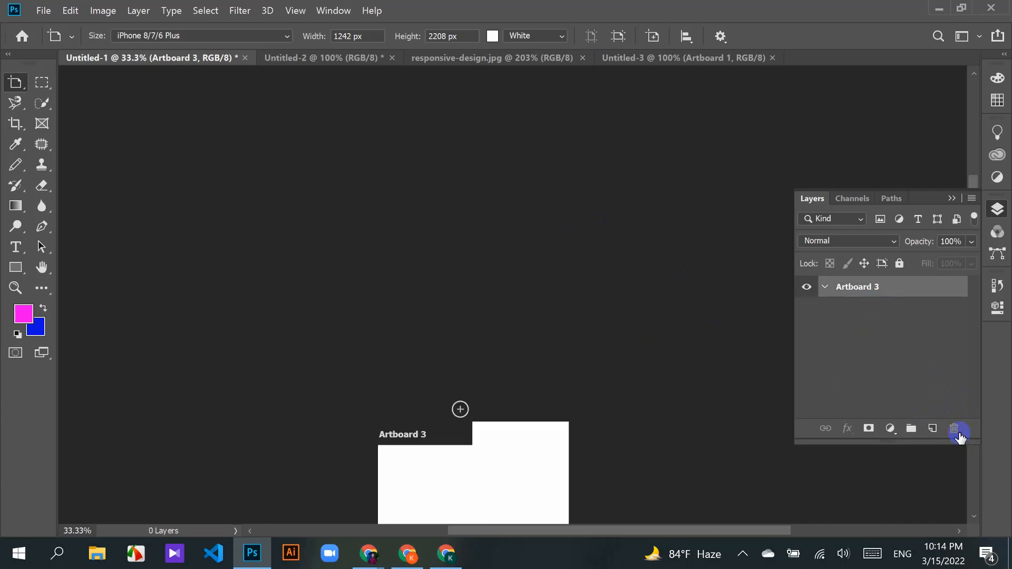
scroll(525, 286, down, 5)
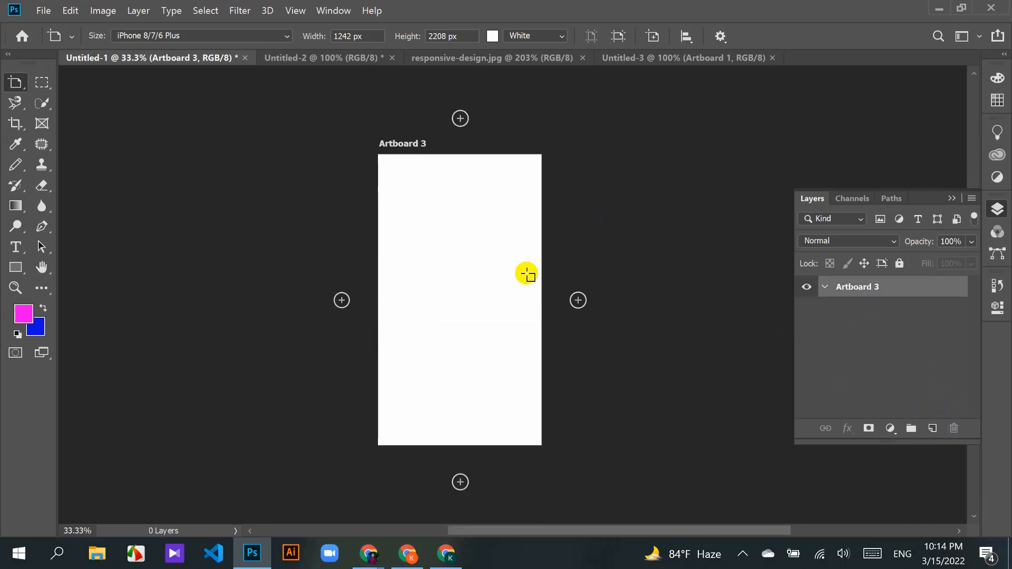
scroll(711, 256, down, 1)
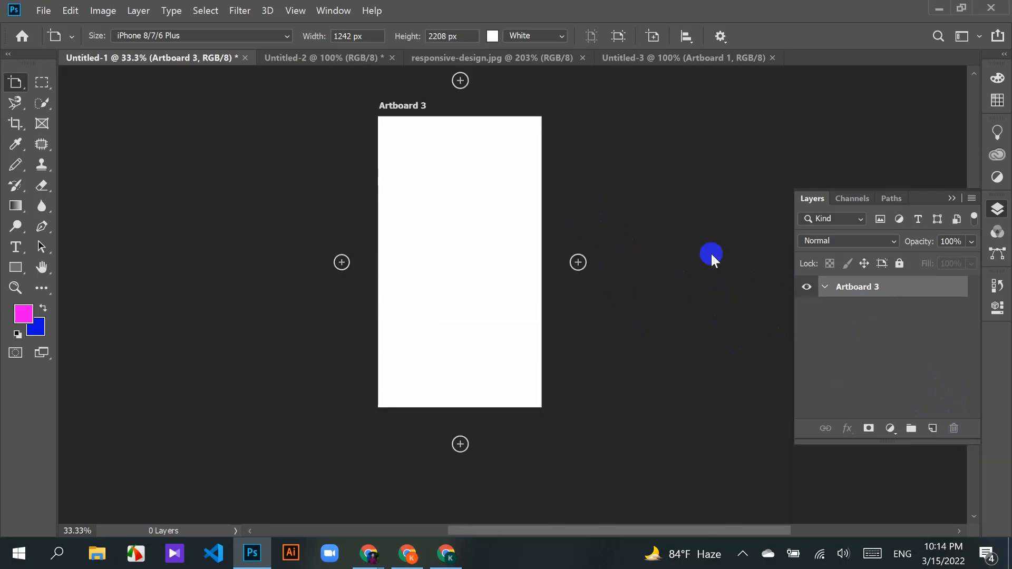
Step: Draw a magenta rectangle about 358 x 279 px in the upper part of Artboard 3
click(828, 288)
click(16, 268)
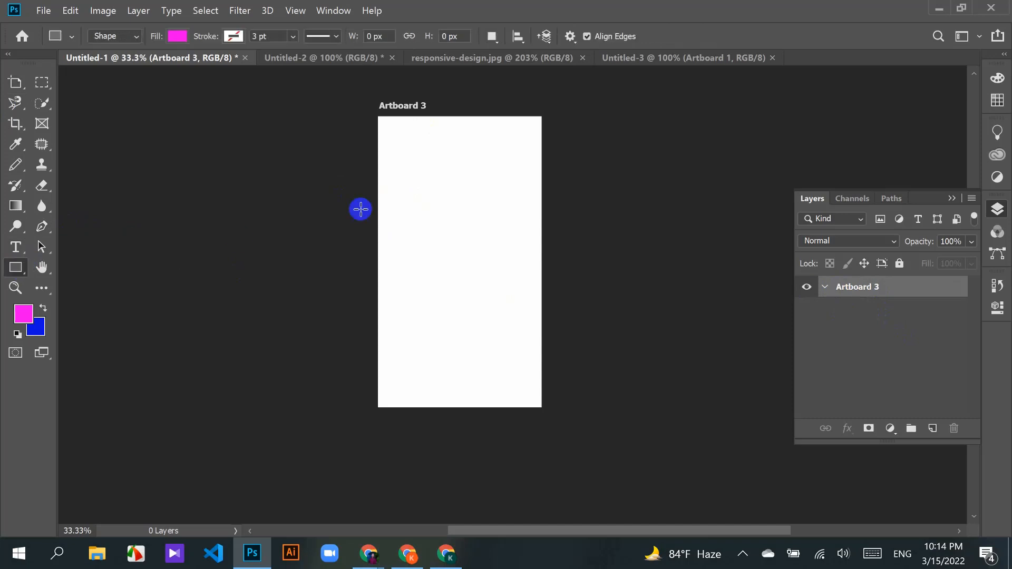
drag(431, 182, 479, 217)
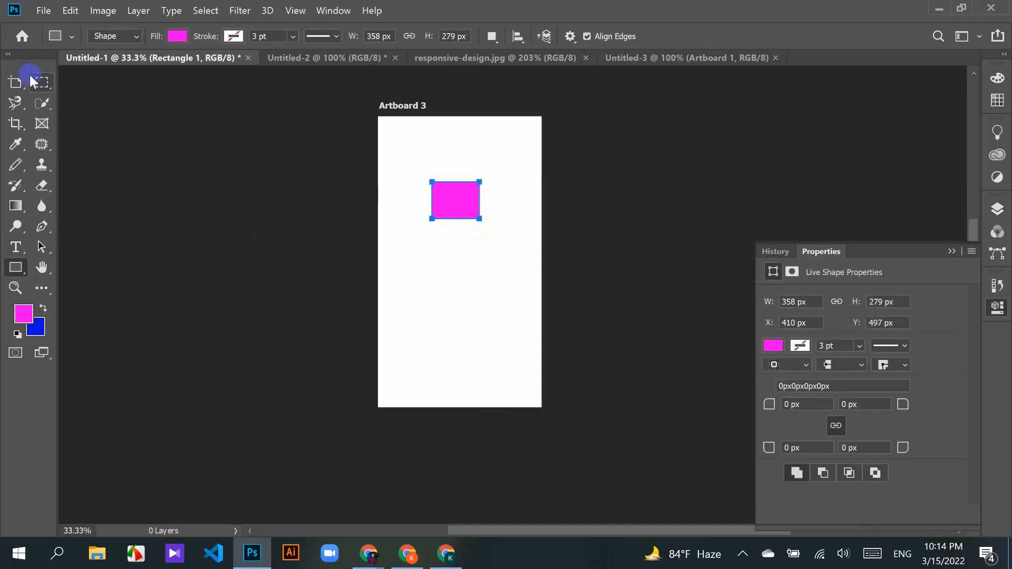
Step: Deselect the rectangle with the Move tool and replace the shape properties with the layer list
click(15, 82)
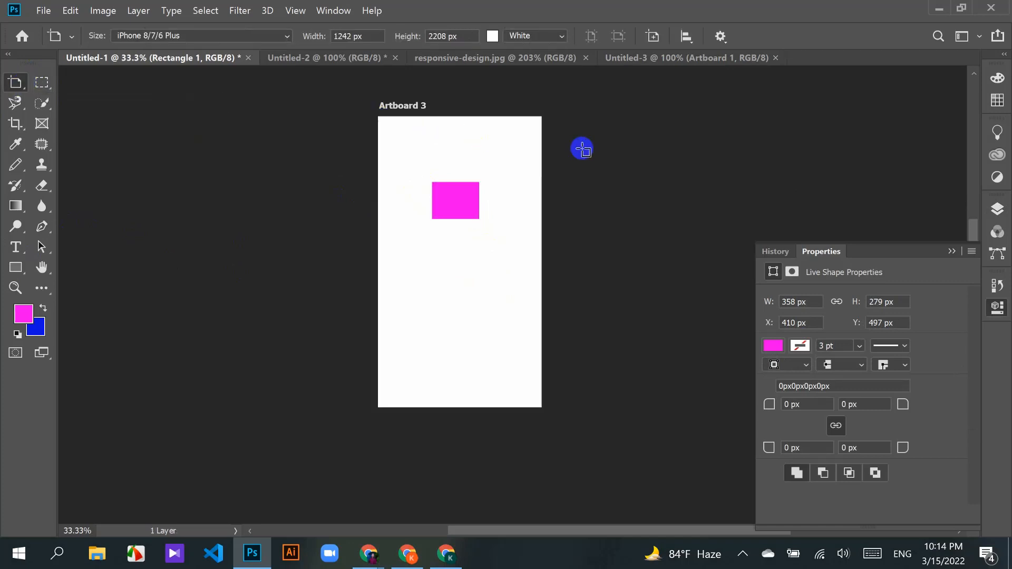
drag(15, 82, 66, 80)
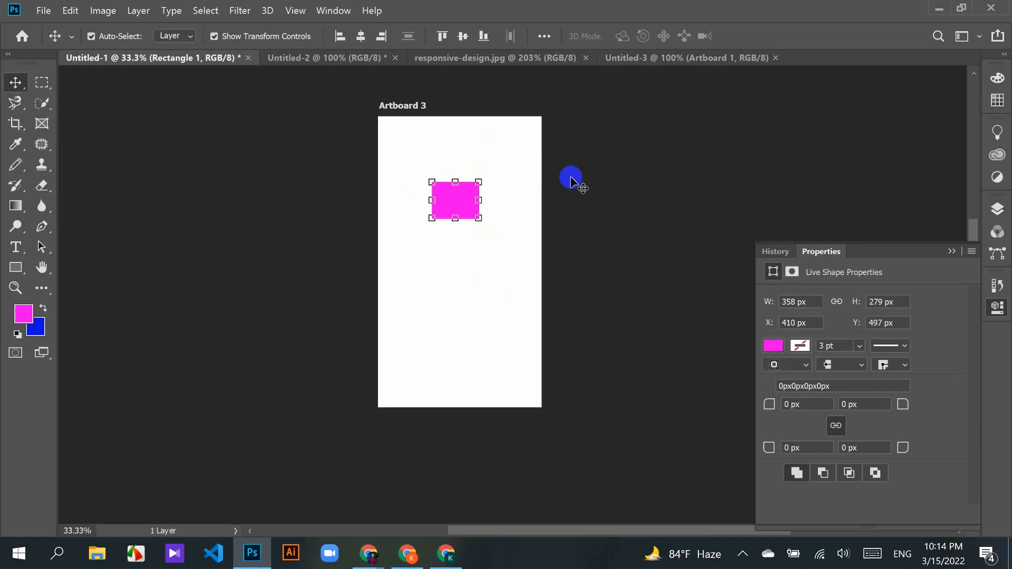
click(570, 176)
click(951, 251)
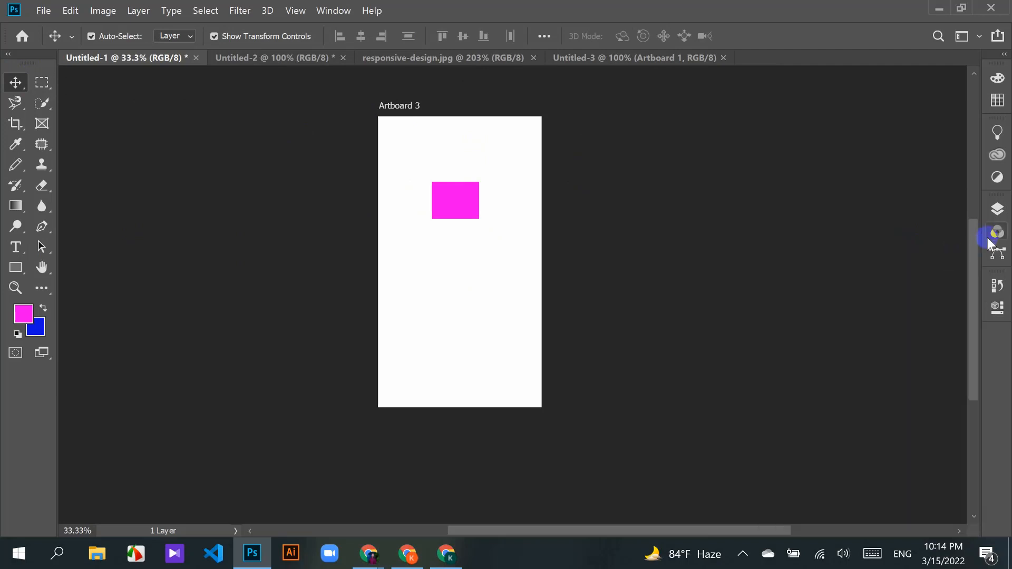
click(997, 210)
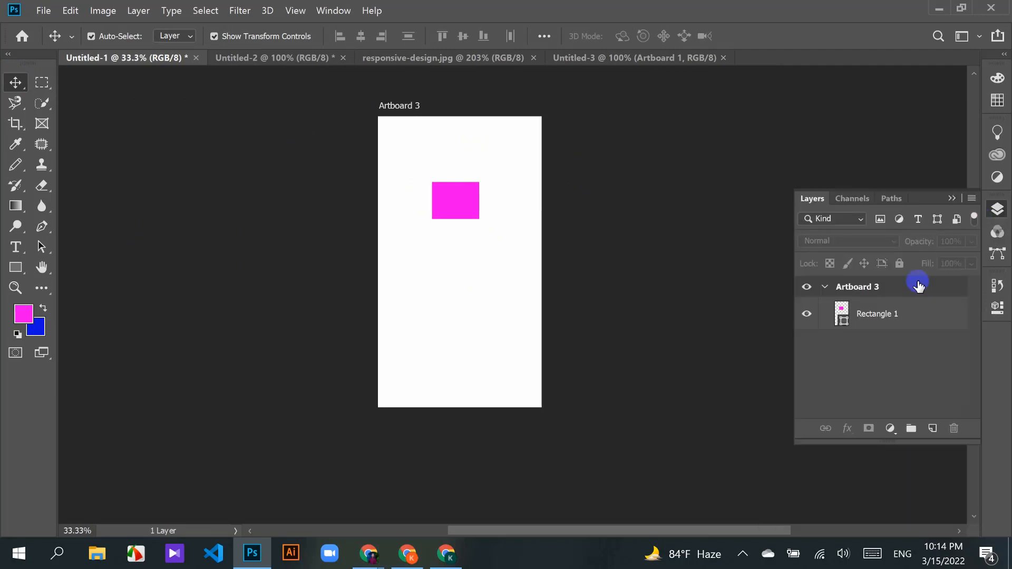
Step: Expand and collapse Artboard 3 in the layer list to check the rectangle inside it, leaving it collapsed
click(825, 287)
click(825, 287)
click(842, 316)
click(447, 201)
click(825, 288)
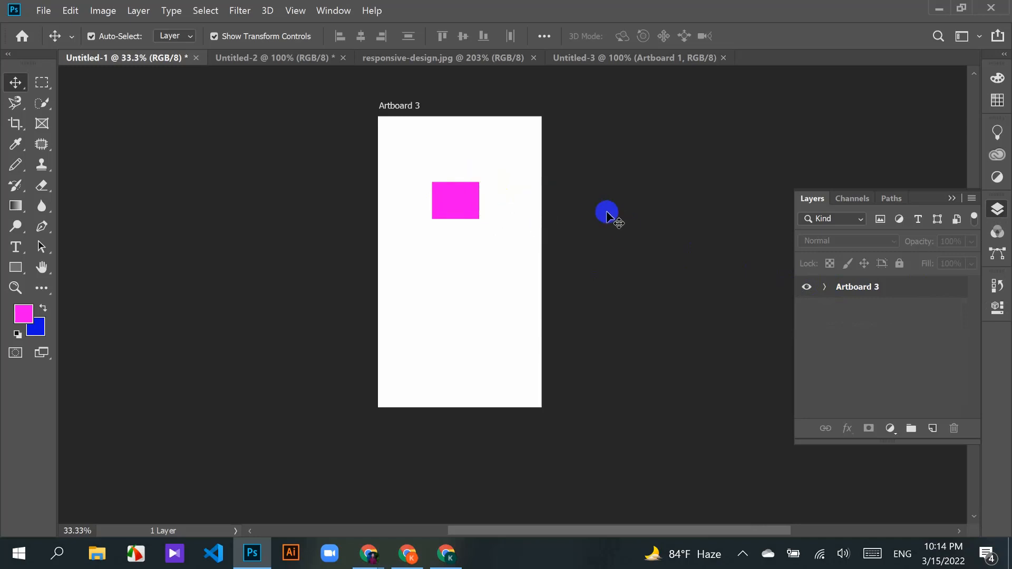
Step: Select Artboard 3 by its name label, add an empty artboard to its right, and delete that new artboard
scroll(606, 213, right, 2)
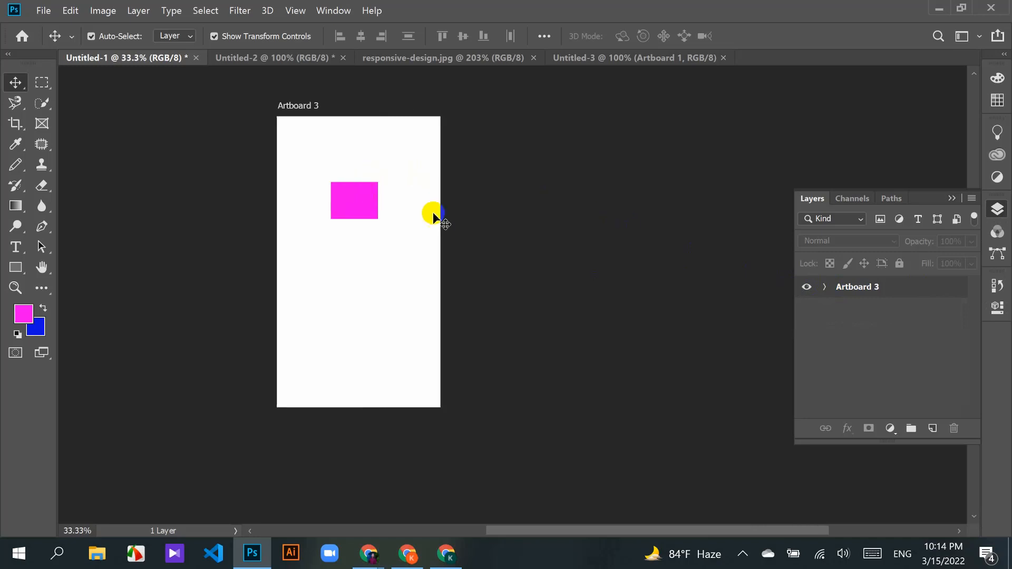
click(414, 225)
click(307, 108)
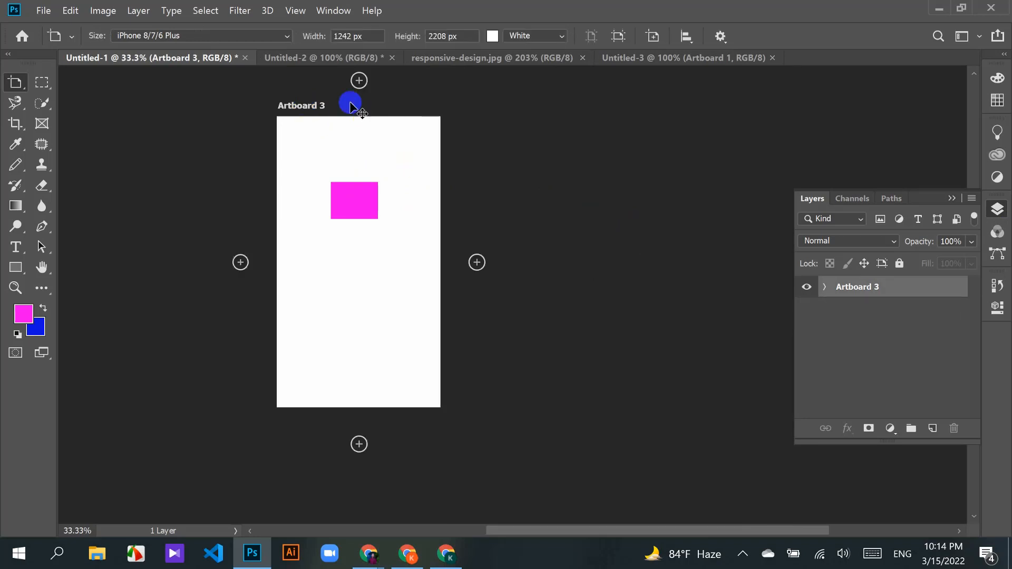
click(477, 263)
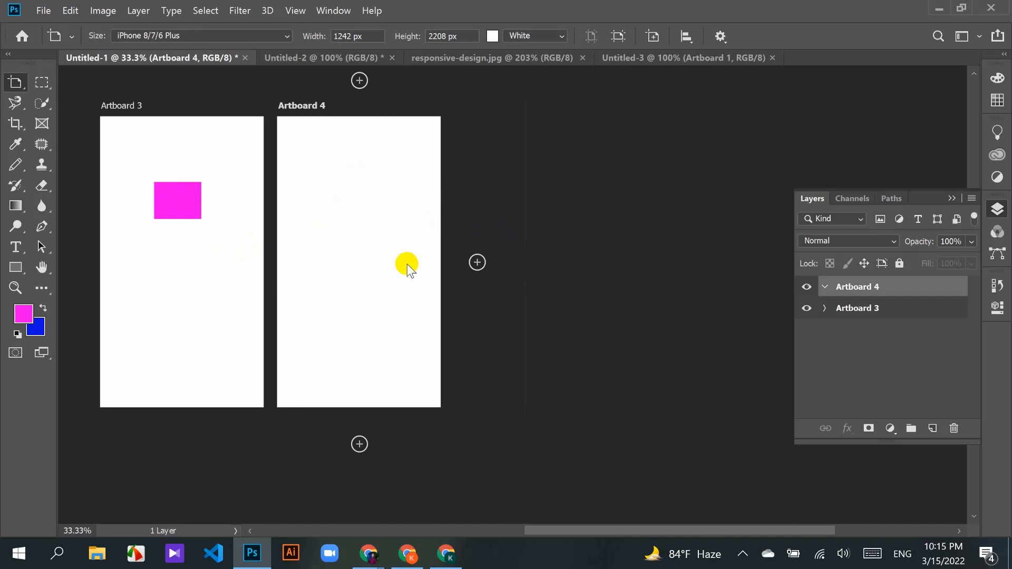
key(Delete)
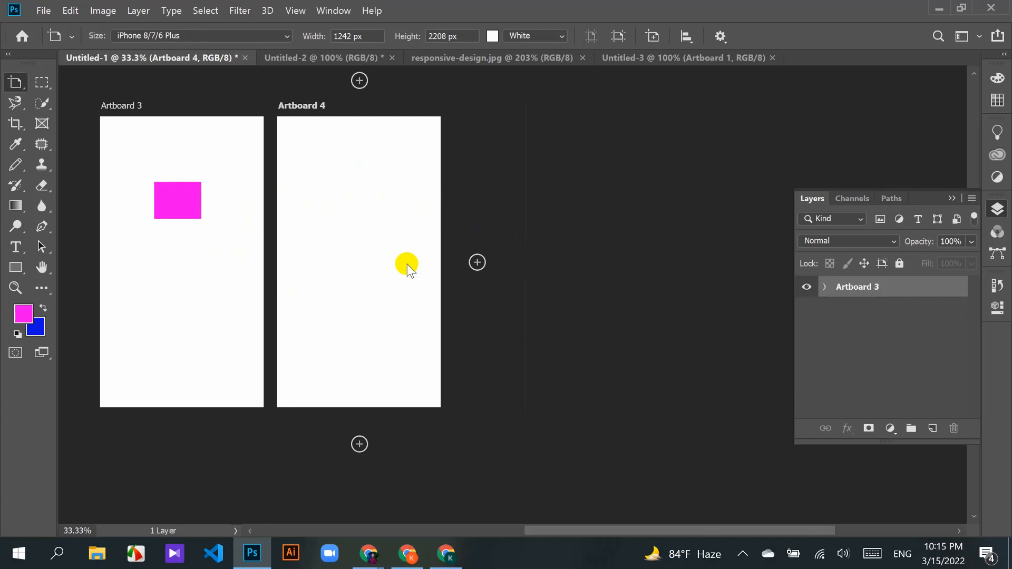
Step: Duplicate Artboard 3 together with its rectangle to its right, and hide the layer list
scroll(434, 256, left, 2)
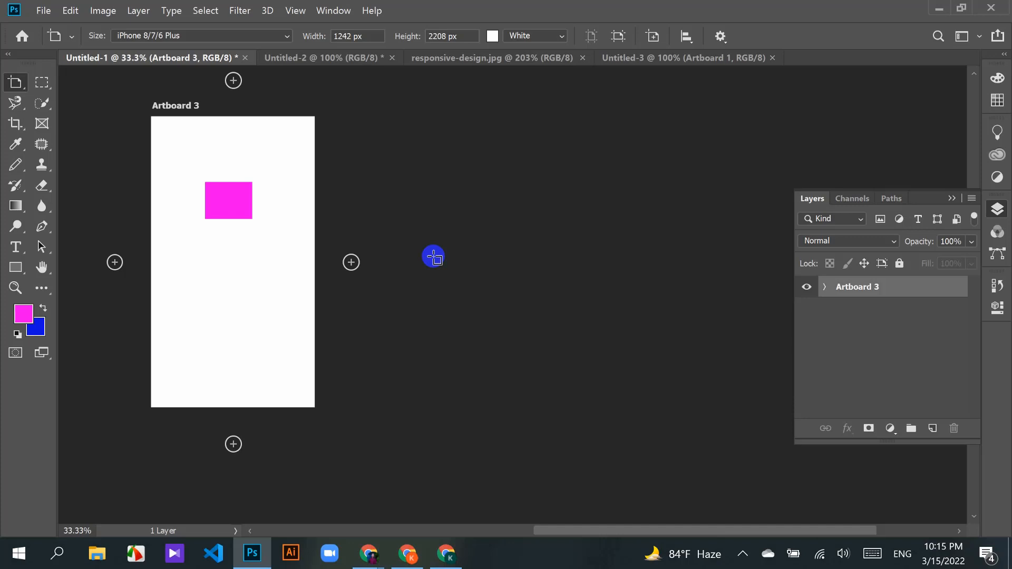
scroll(433, 256, left, 4)
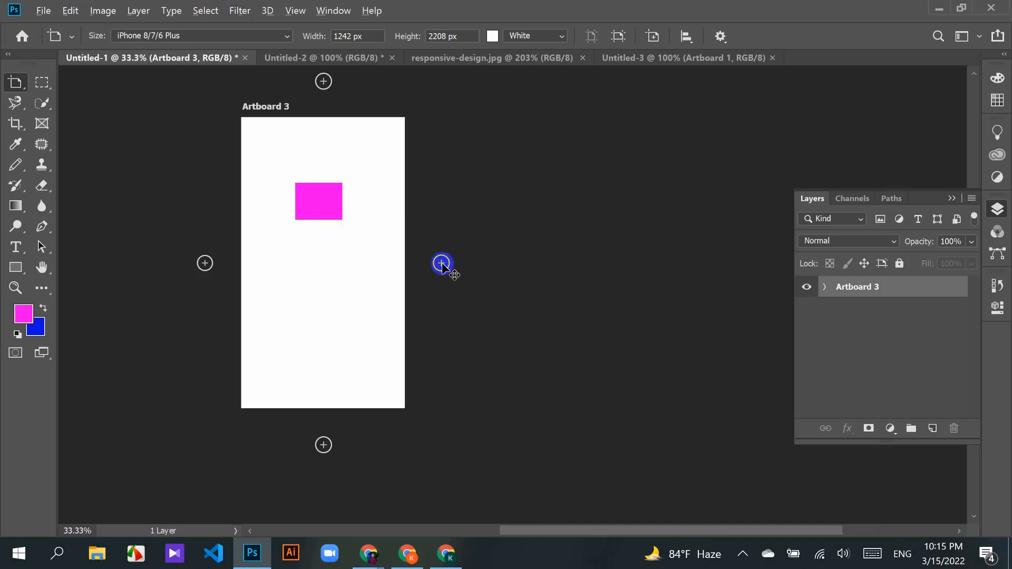
alt+click(442, 263)
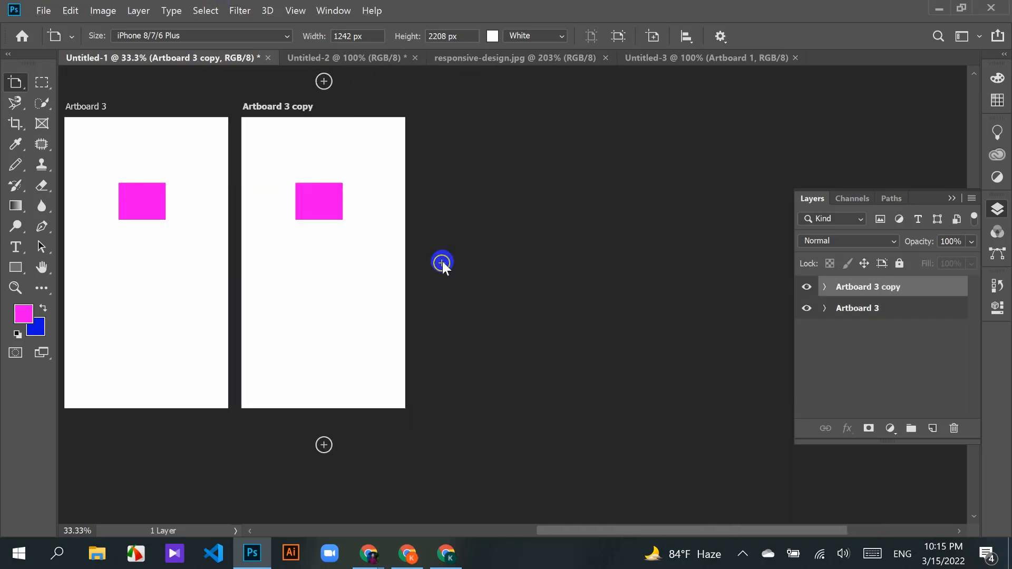
scroll(340, 270, left, 2)
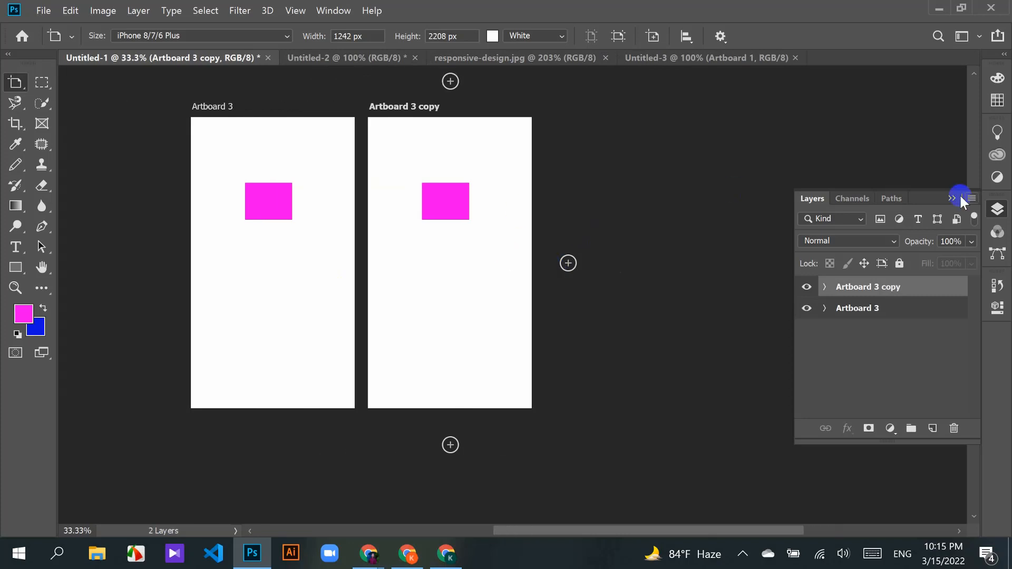
click(996, 209)
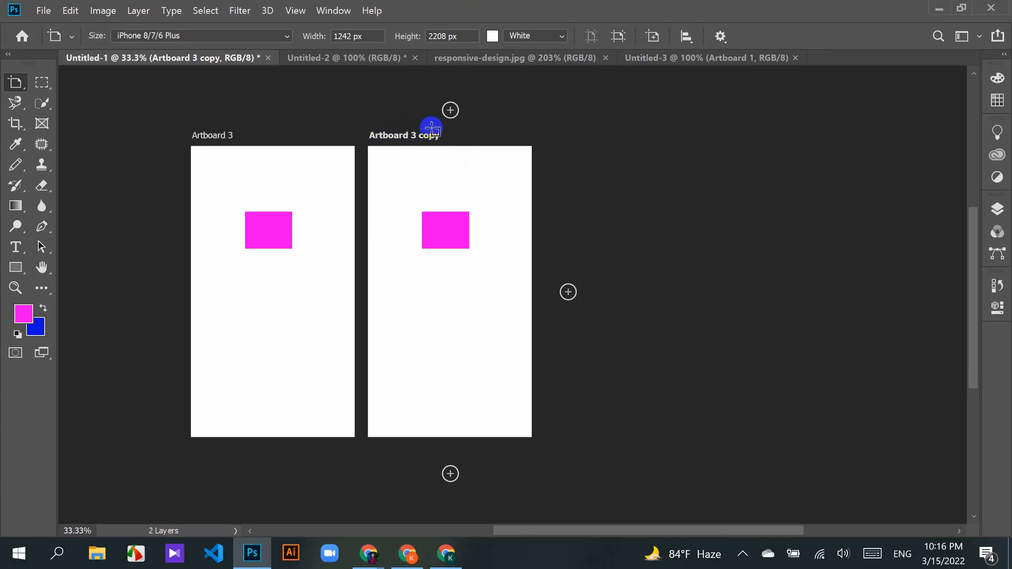
Step: Select Artboard 3 copy with the Artboard tool and lower its upper edge until it is about 1297 px high
click(219, 136)
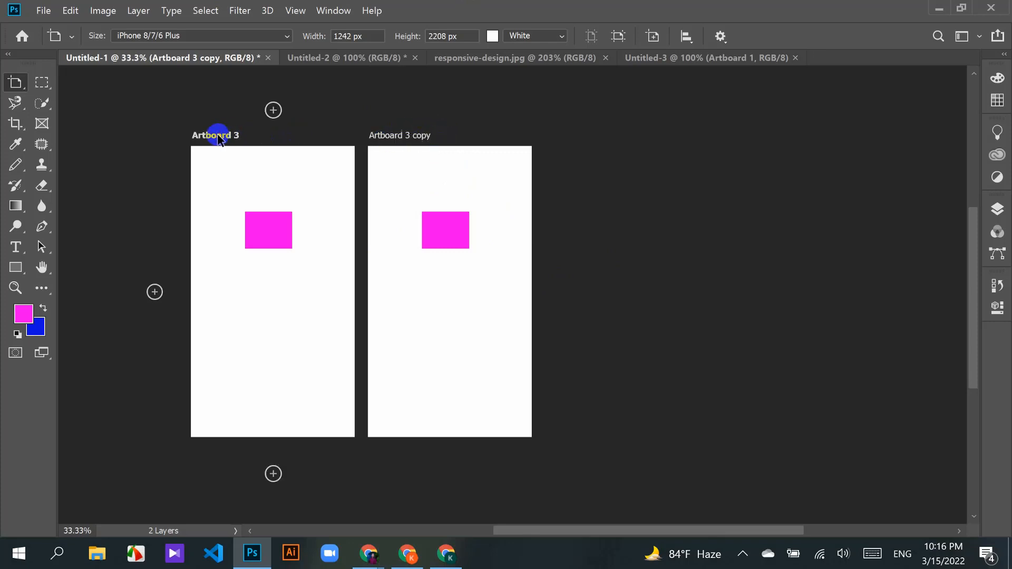
click(414, 138)
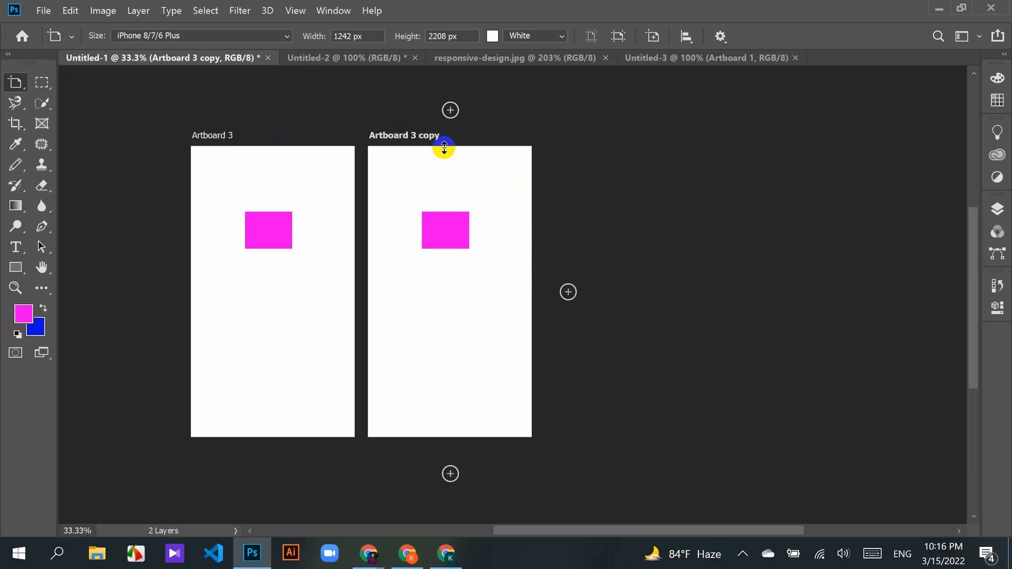
drag(443, 148, 445, 269)
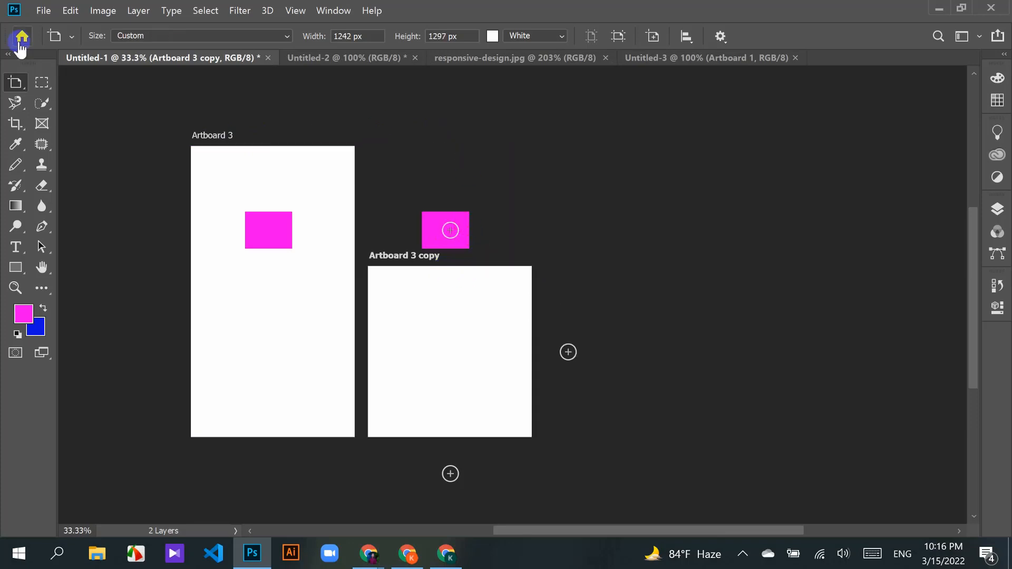
Step: Move the pink rectangle above Artboard 3 copy down into the middle of that artboard, and deselect it
click(14, 82)
click(79, 80)
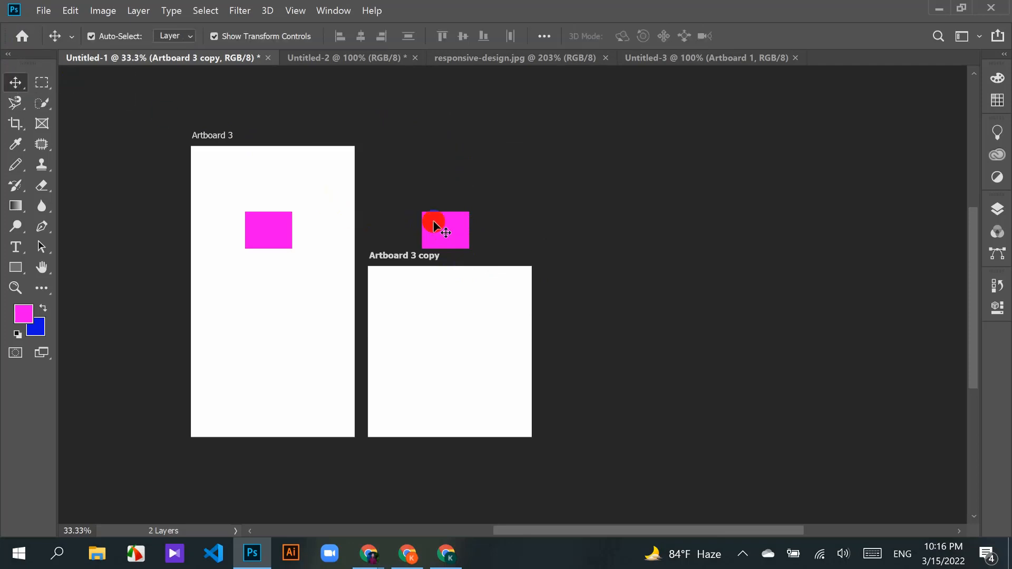
drag(433, 220, 448, 347)
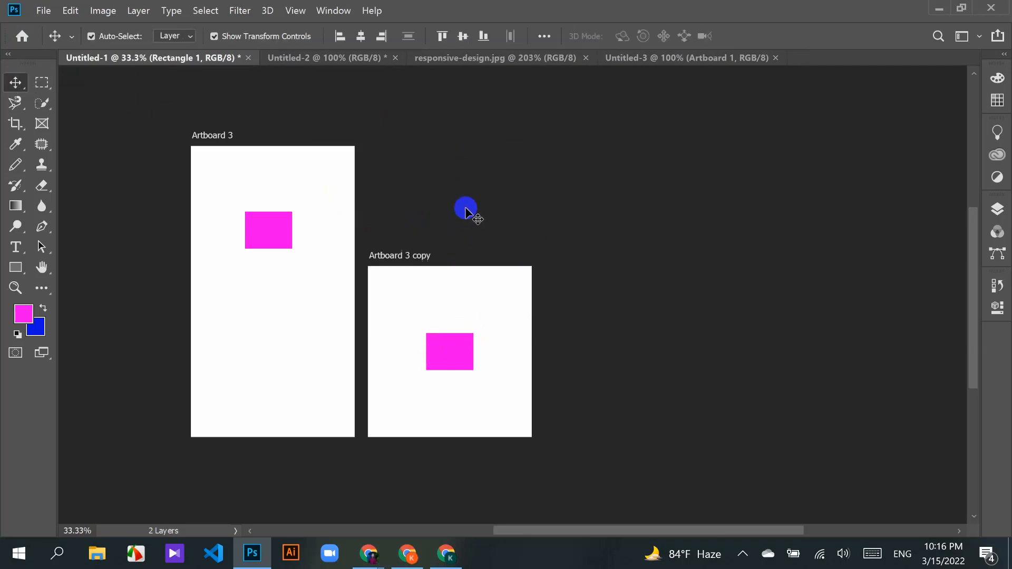
click(466, 208)
scroll(492, 203, down, 2)
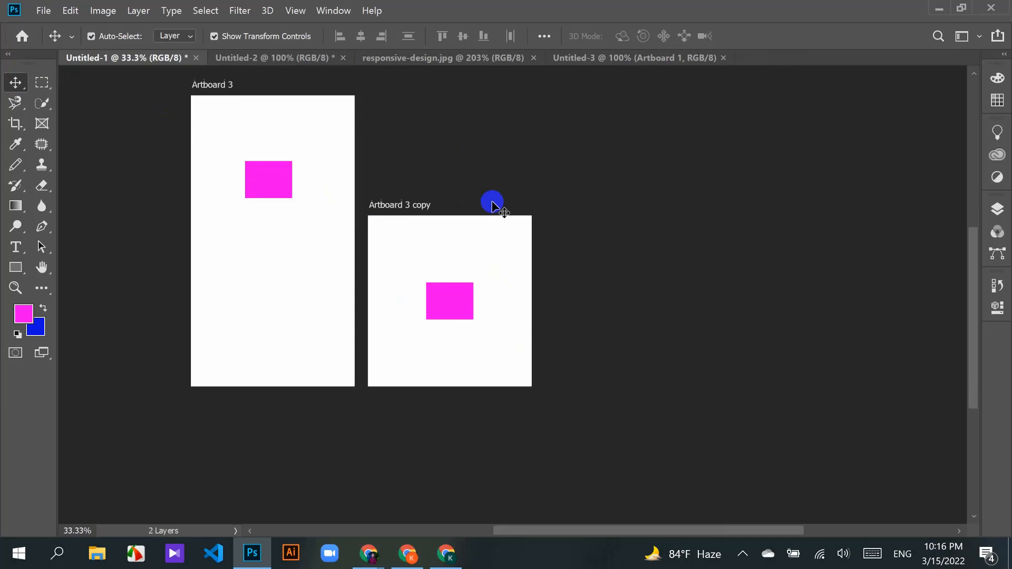
scroll(492, 203, up, 2)
Step: Select Artboard 3 copy and add an empty artboard of the same size to its right
click(521, 315)
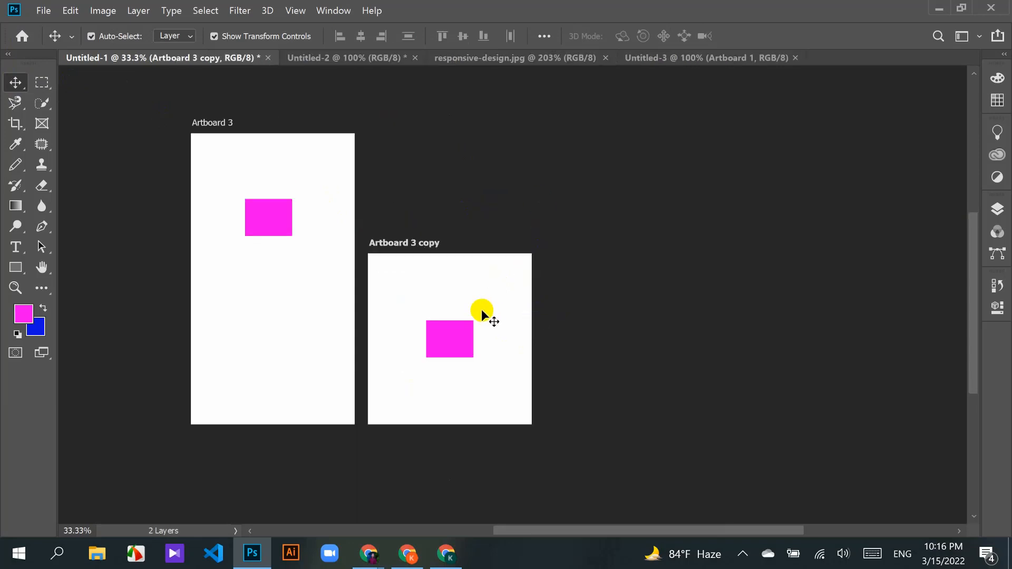
key(shift+v)
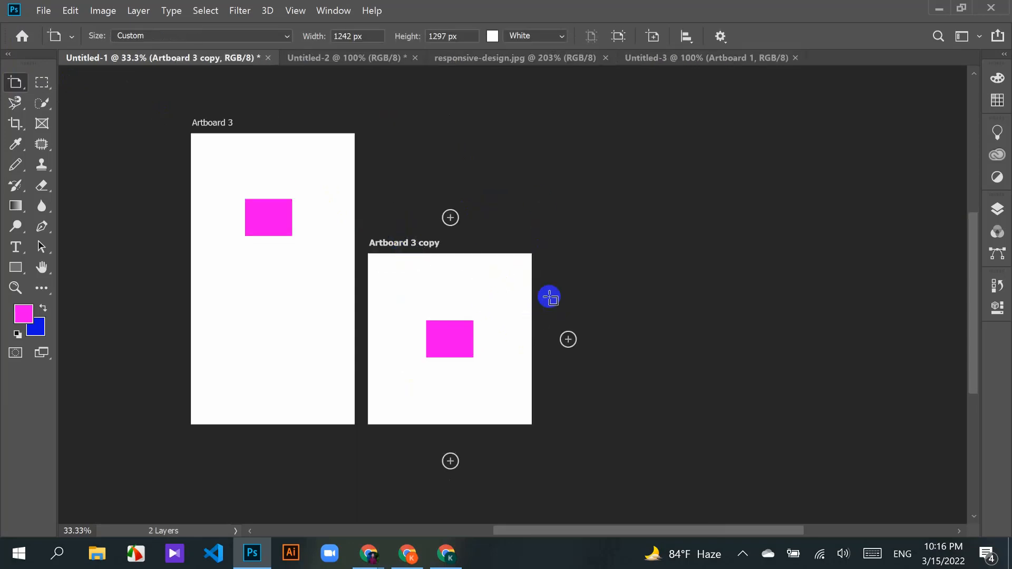
click(568, 339)
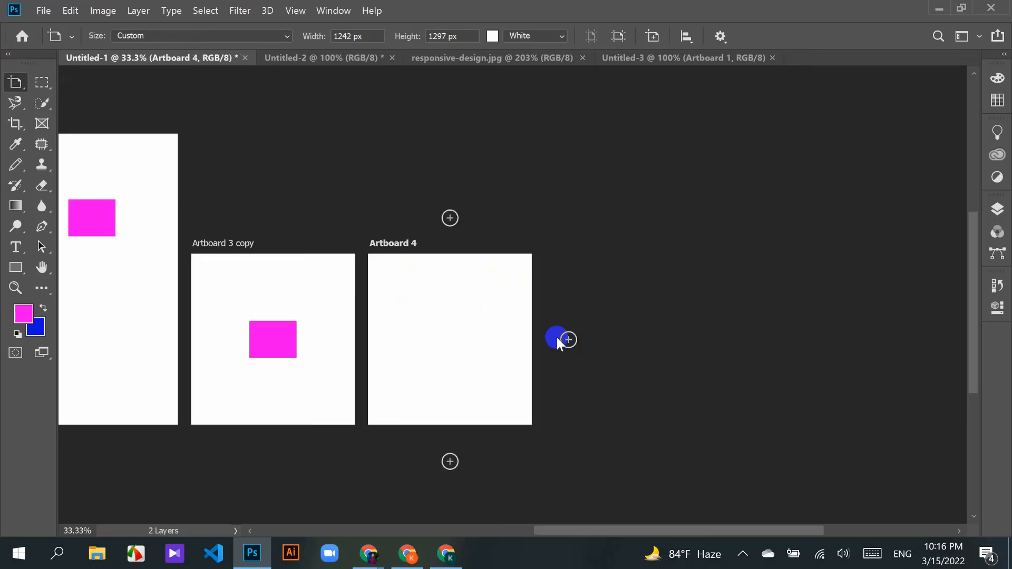
scroll(419, 332, left, 3)
Step: Lower the upper edge of Artboard 4 until it is about 788 px high, and deselect it
key(shift+v)
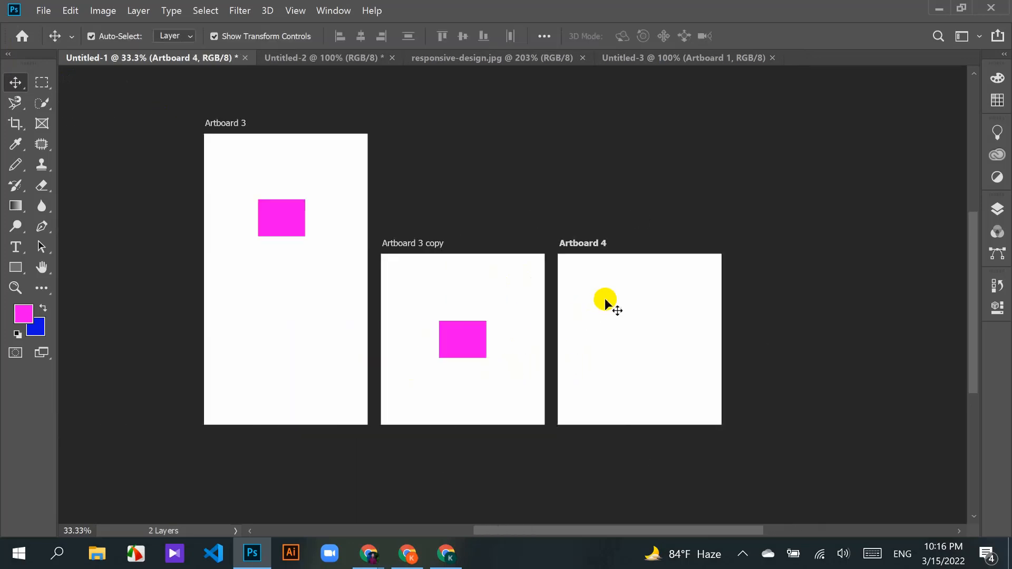
drag(632, 257, 638, 321)
click(651, 231)
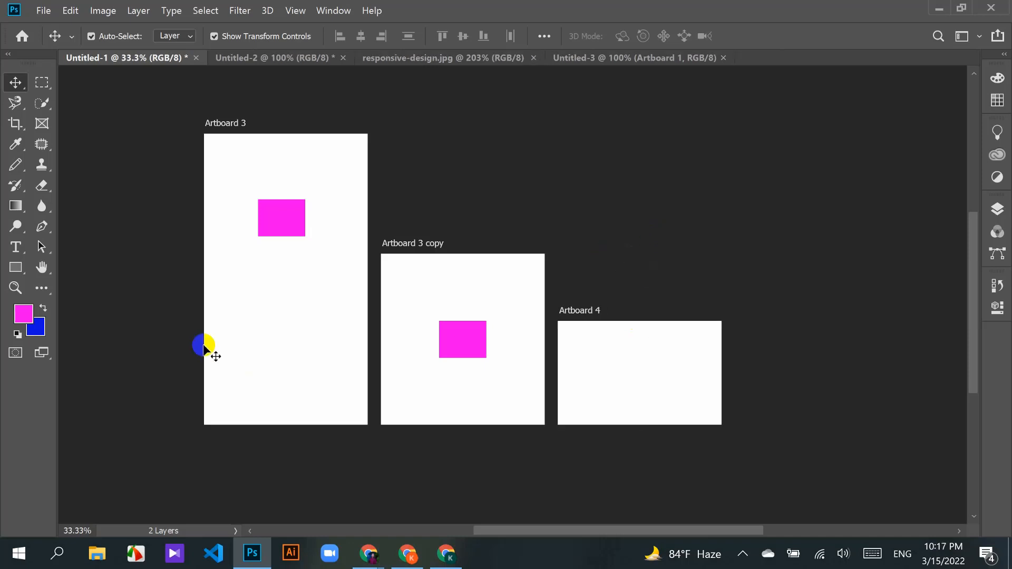
Step: Move Artboard 4 up about 453 px and left about 51 px by its name label, and return to the Move tool
drag(617, 358, 622, 337)
click(583, 311)
key(shift+v)
drag(587, 309, 580, 250)
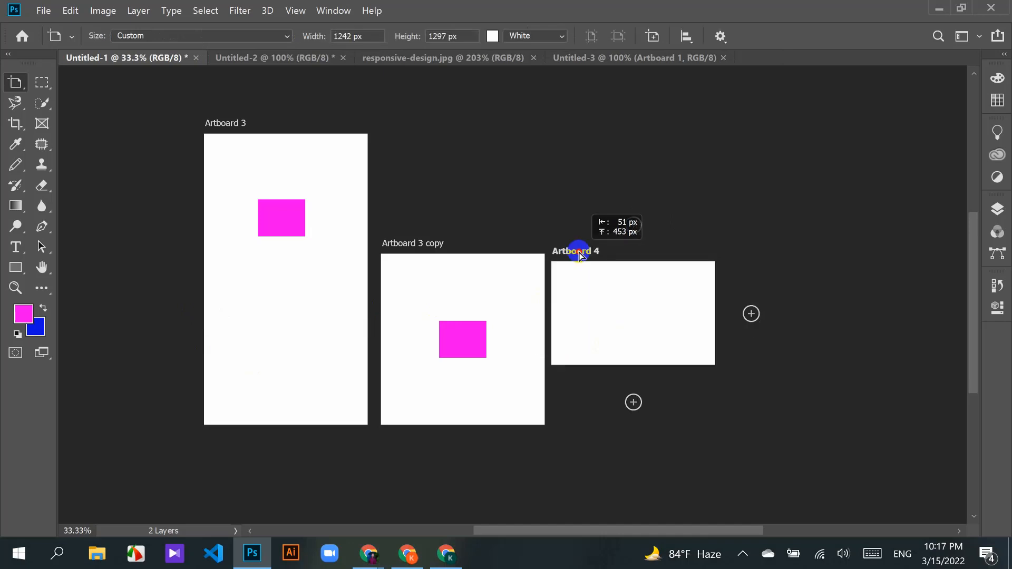
key(v)
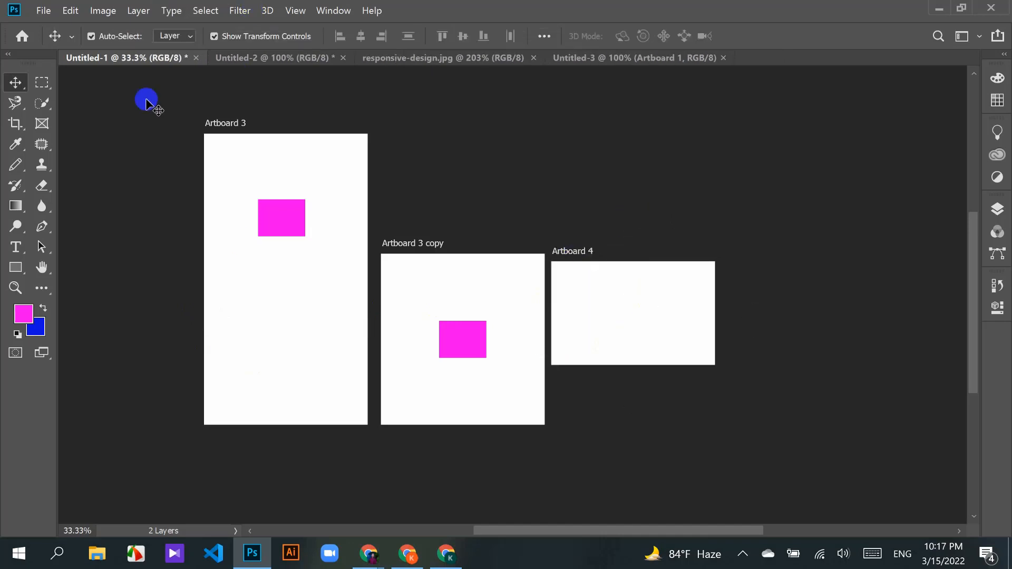
Step: Try to select the three artboards with a selection box around them, and clear the selection
drag(165, 162, 625, 378)
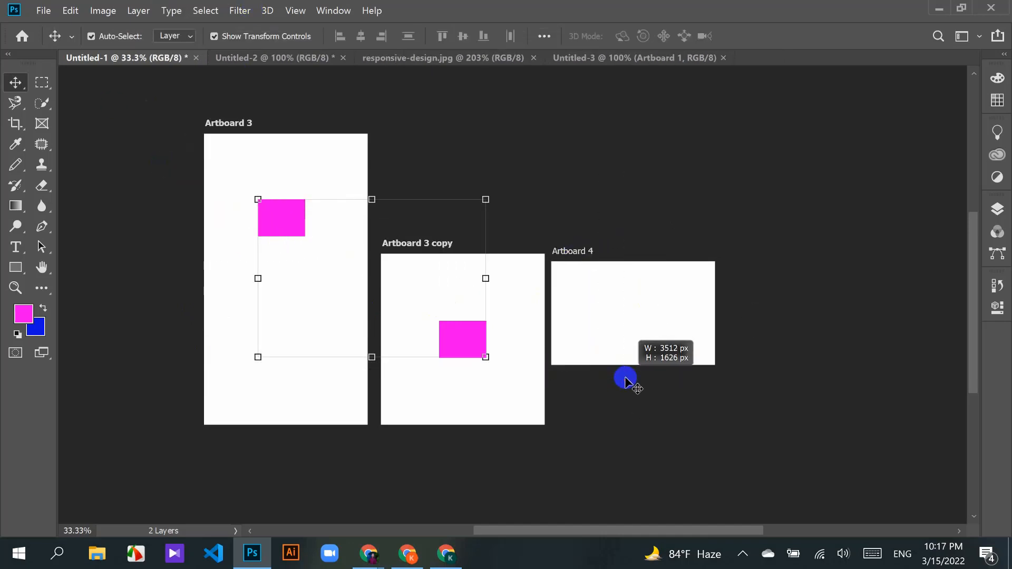
click(466, 138)
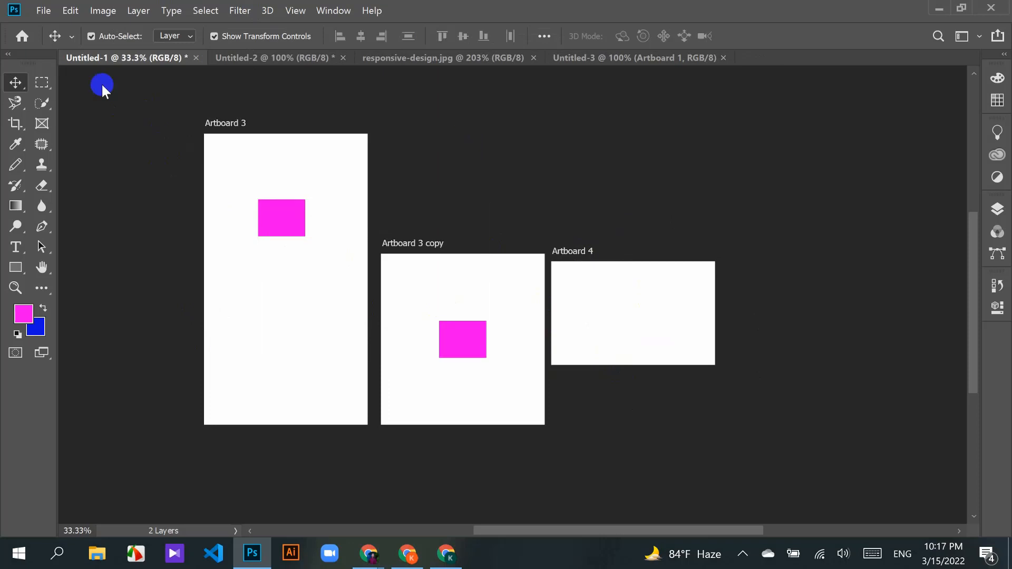
Step: Select Artboard 3, Artboard 3 copy and Artboard 4 together with the Artboard tool and align them by their bottom edges
right_click(14, 82)
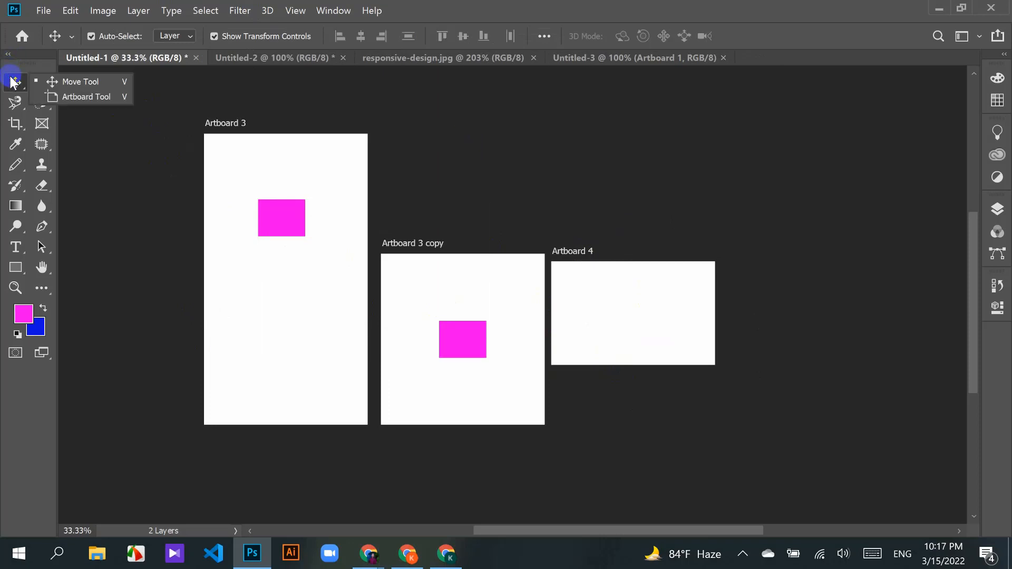
click(55, 97)
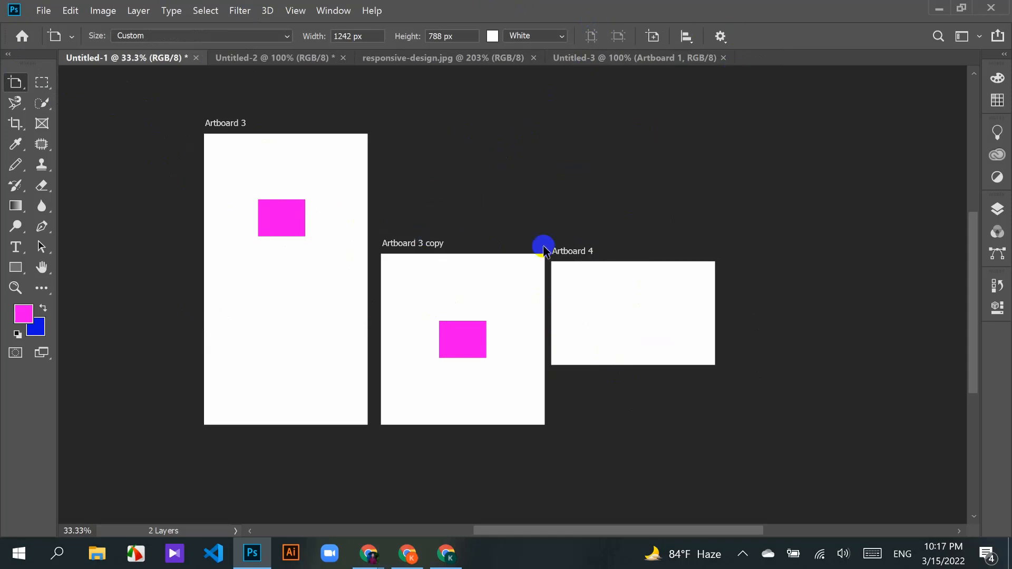
click(686, 35)
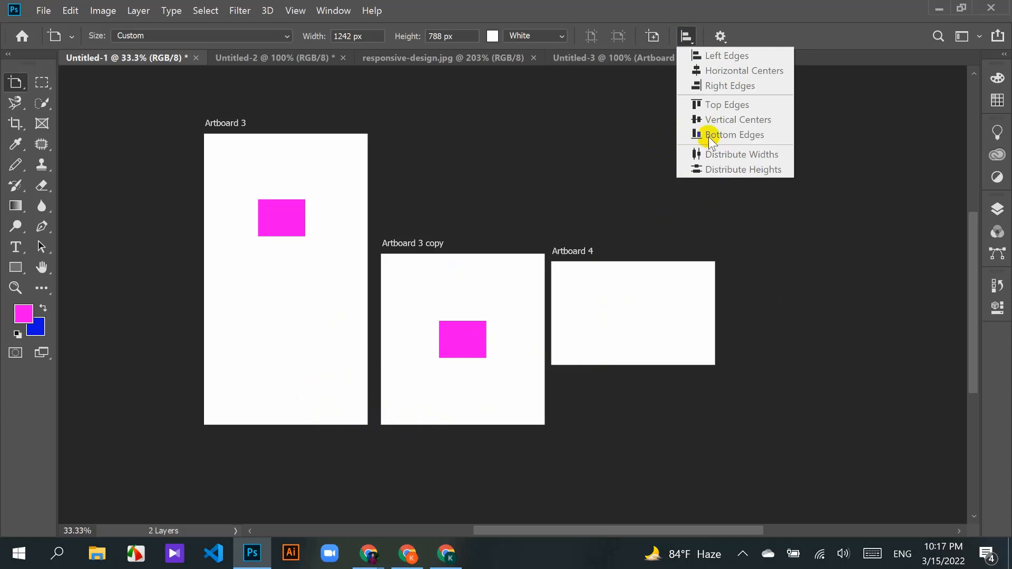
click(740, 274)
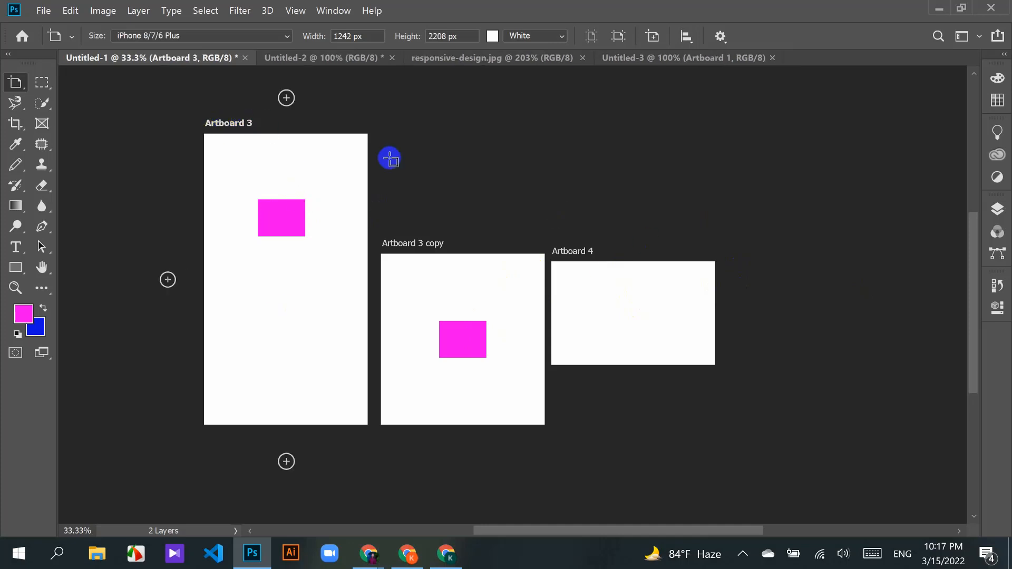
shift+click(406, 247)
shift+click(558, 251)
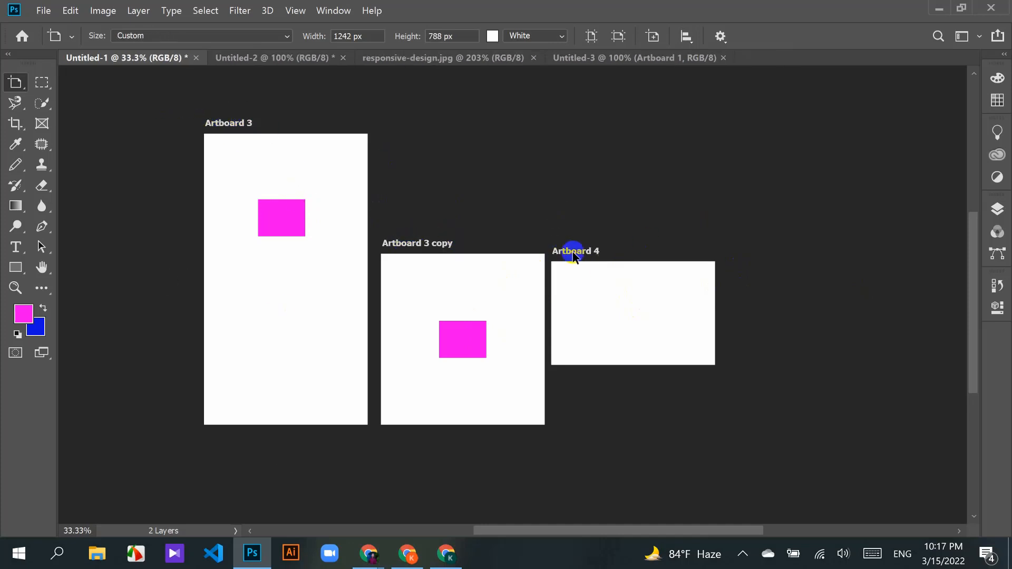
click(689, 41)
click(732, 136)
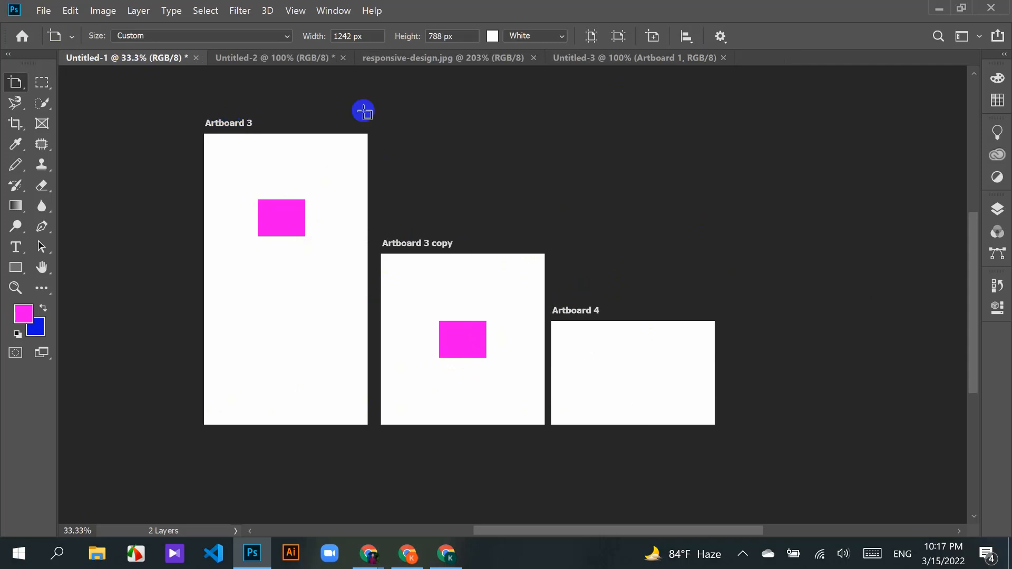
Step: Use the Move tool to box-select the contents of the bottom-aligned artboards, and deselect everything
drag(14, 83, 54, 79)
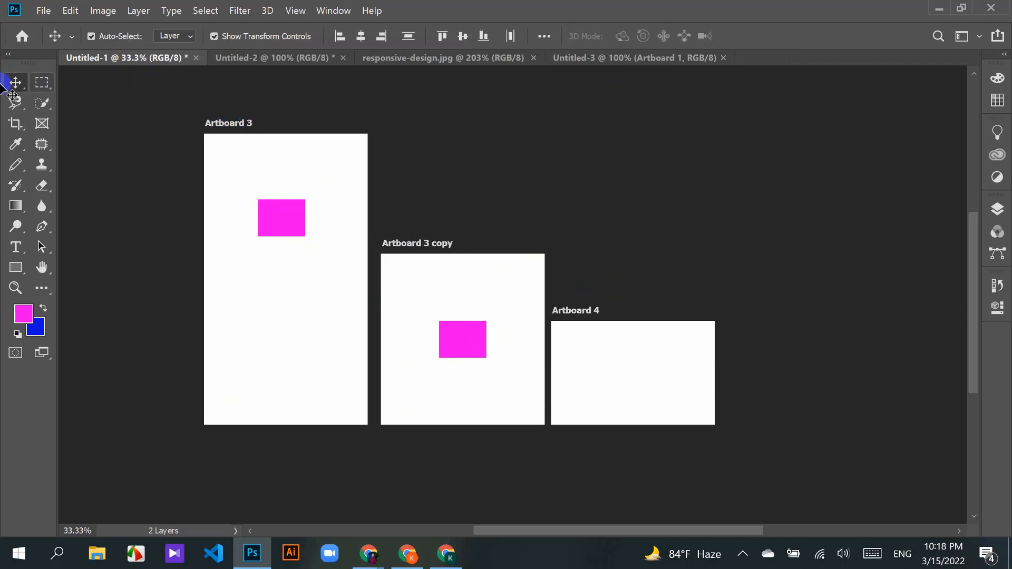
click(204, 102)
drag(198, 124, 678, 461)
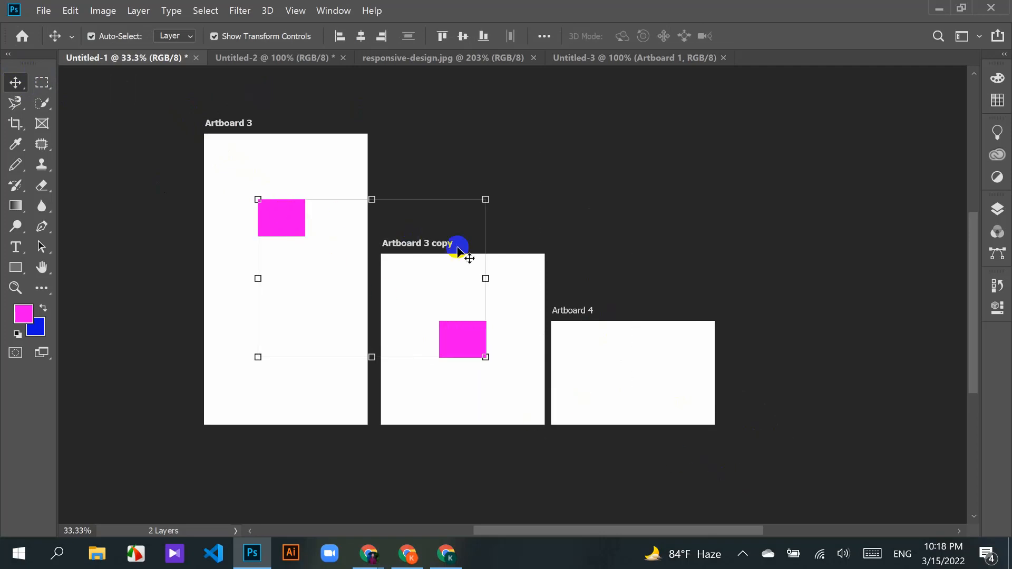
click(578, 233)
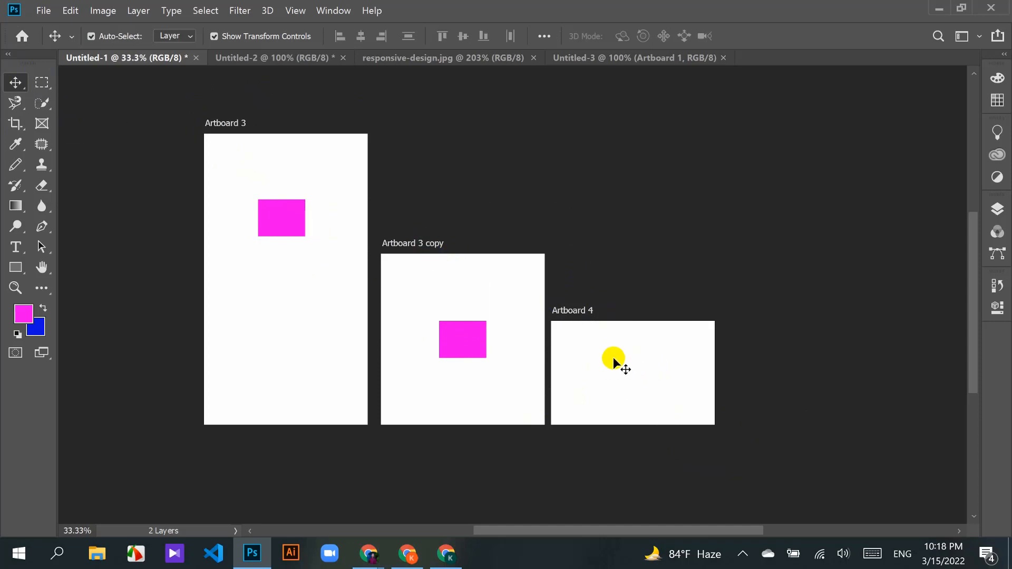
Step: Check the artboard contents in the layer list, and duplicate the rectangle from Artboard 3 copy onto Artboard 4
click(998, 210)
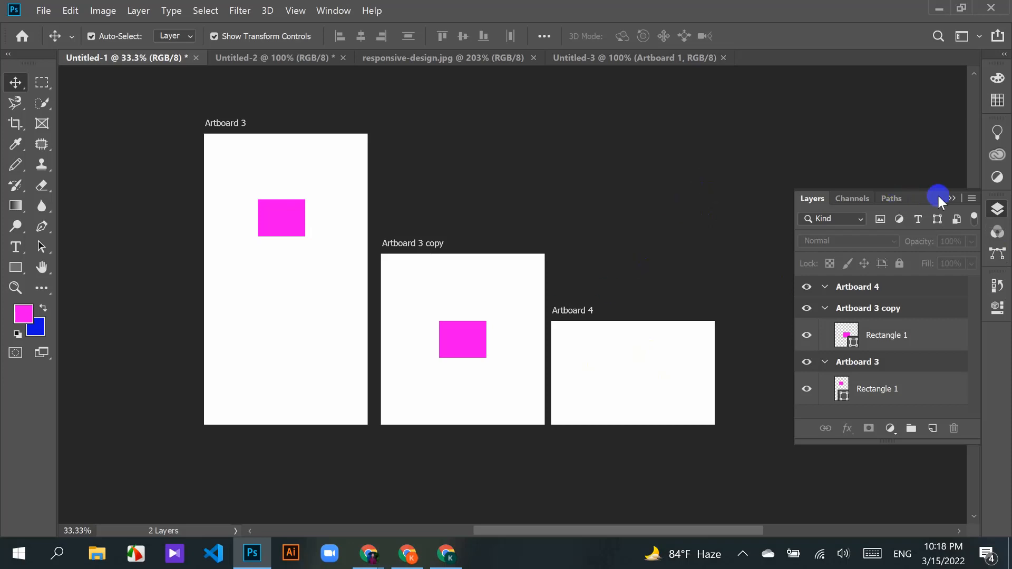
click(952, 198)
drag(454, 342, 627, 378)
click(610, 270)
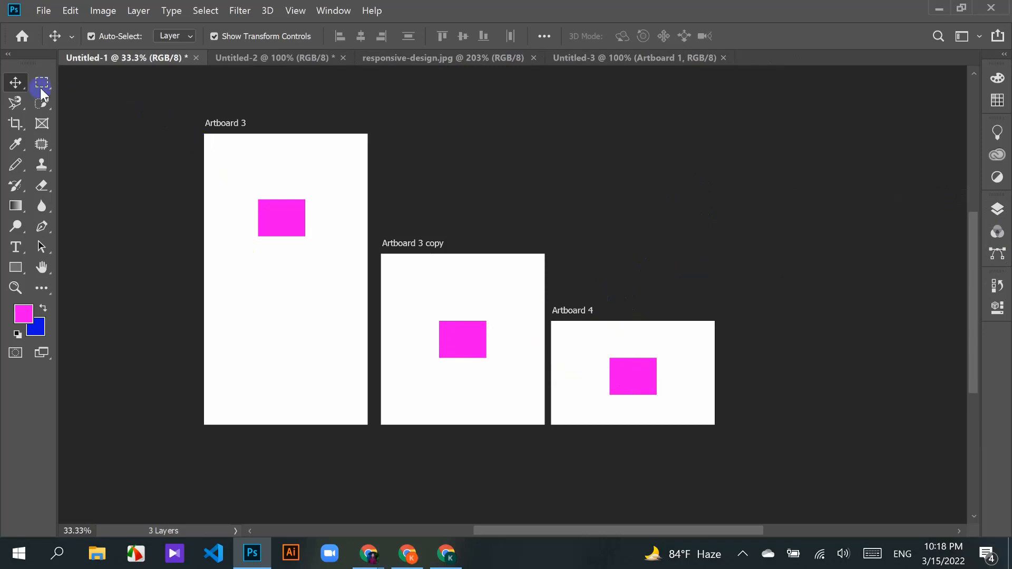
Step: Align the three pink rectangles by their bottom edges, undo the alignment, and deselect them
drag(147, 114, 686, 450)
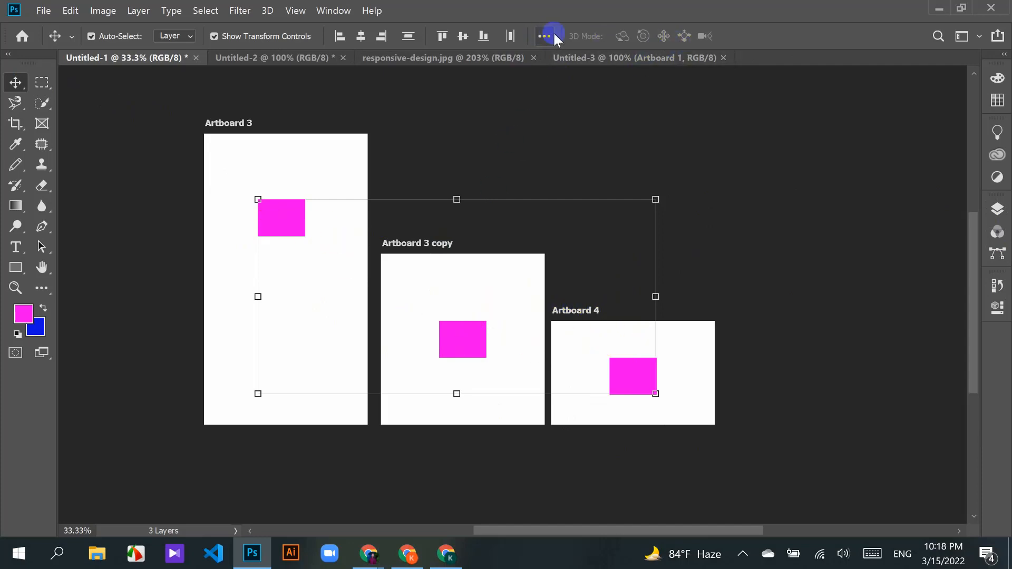
click(409, 36)
click(483, 36)
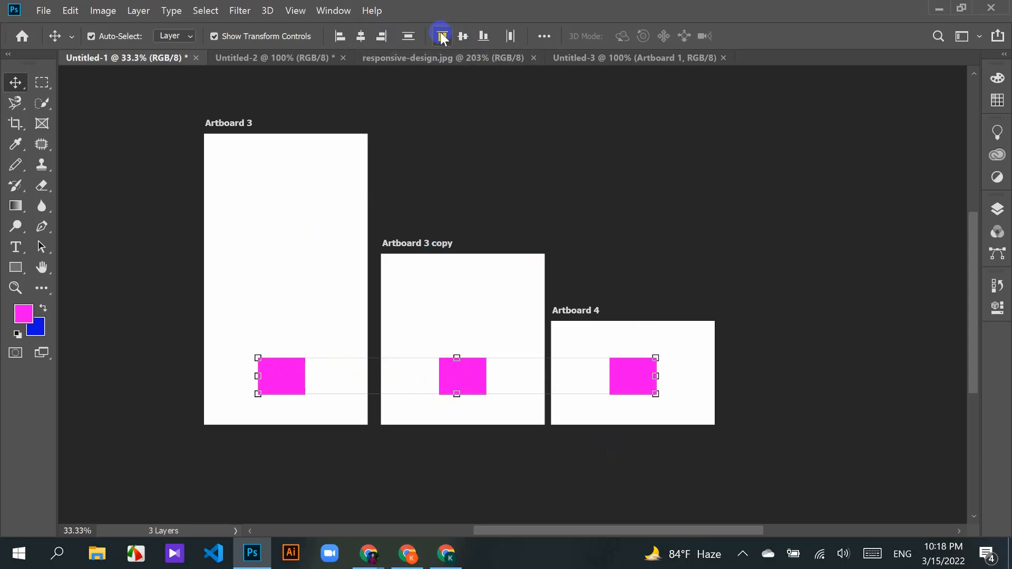
key(ctrl+z)
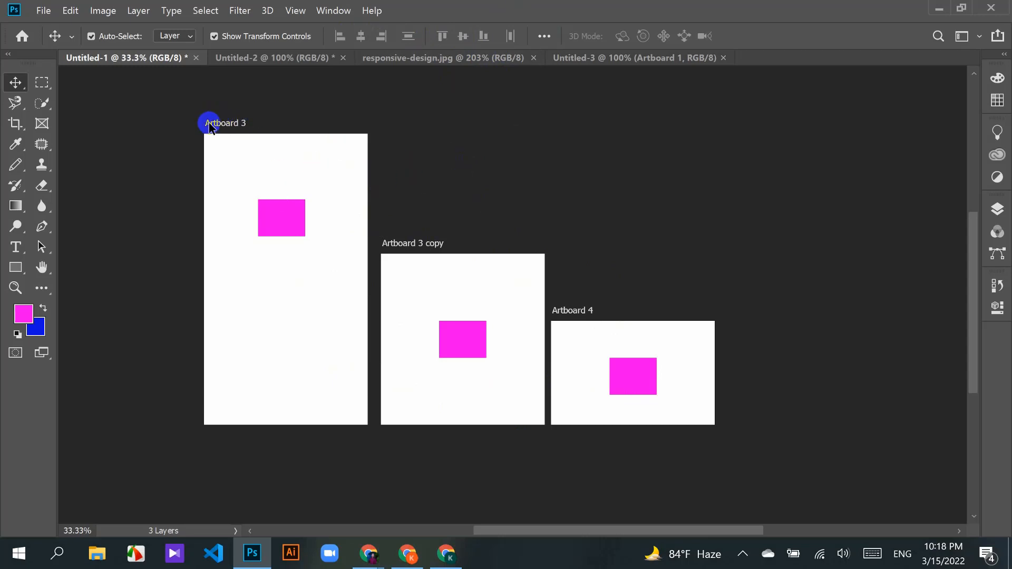
key(ctrl)
Step: Select Artboard 3, Artboard 3 copy and Artboard 4 one after another by their name labels
click(229, 124)
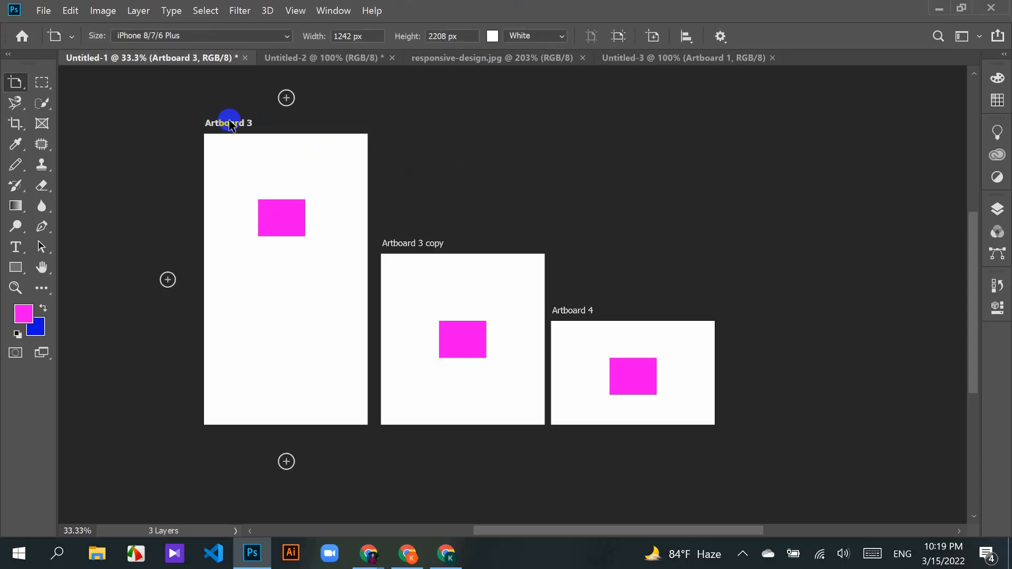
click(413, 240)
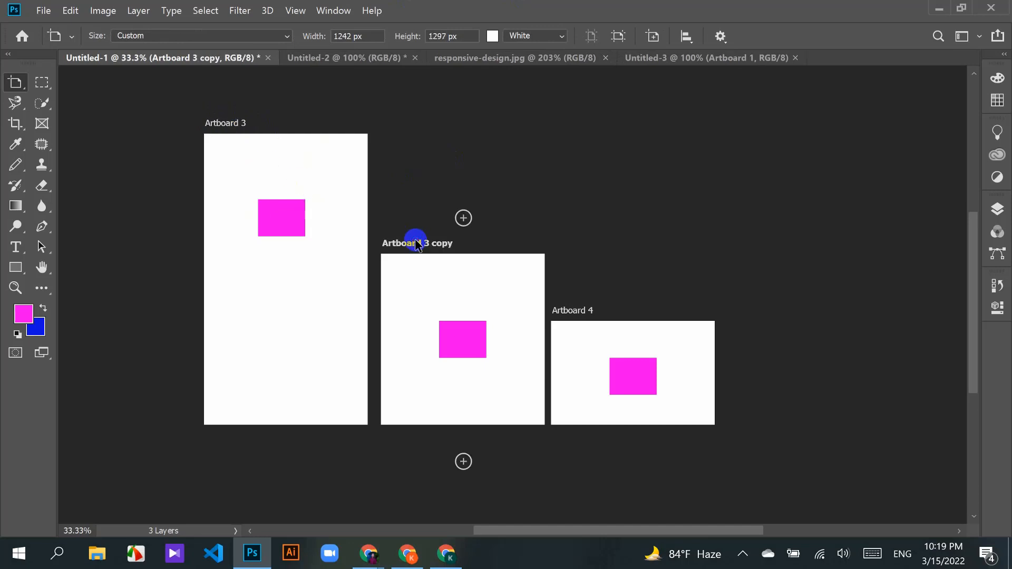
click(582, 310)
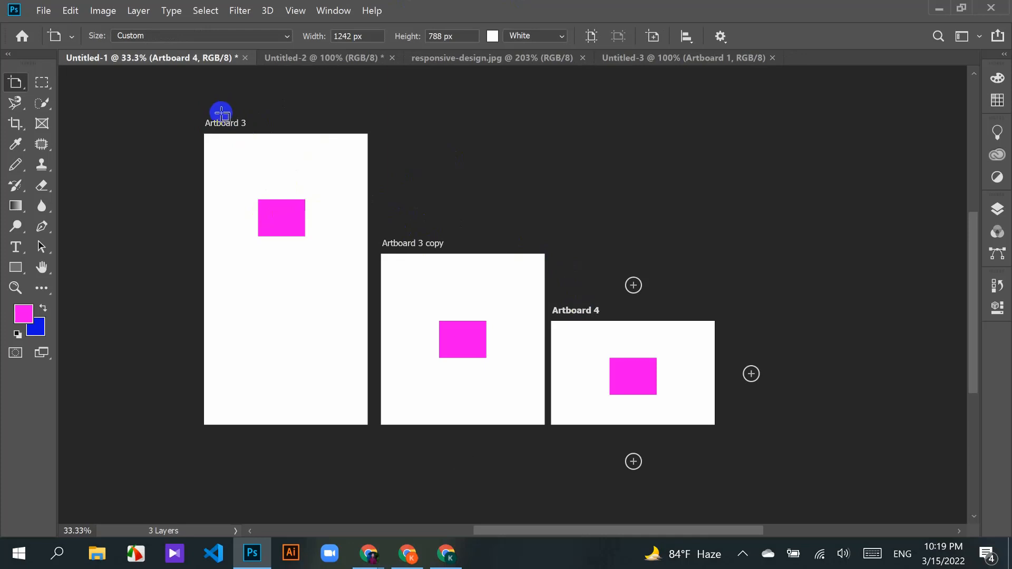
Step: Select all three artboards together by their name labels, trying the Move tool as well as the Artboard tool
click(222, 114)
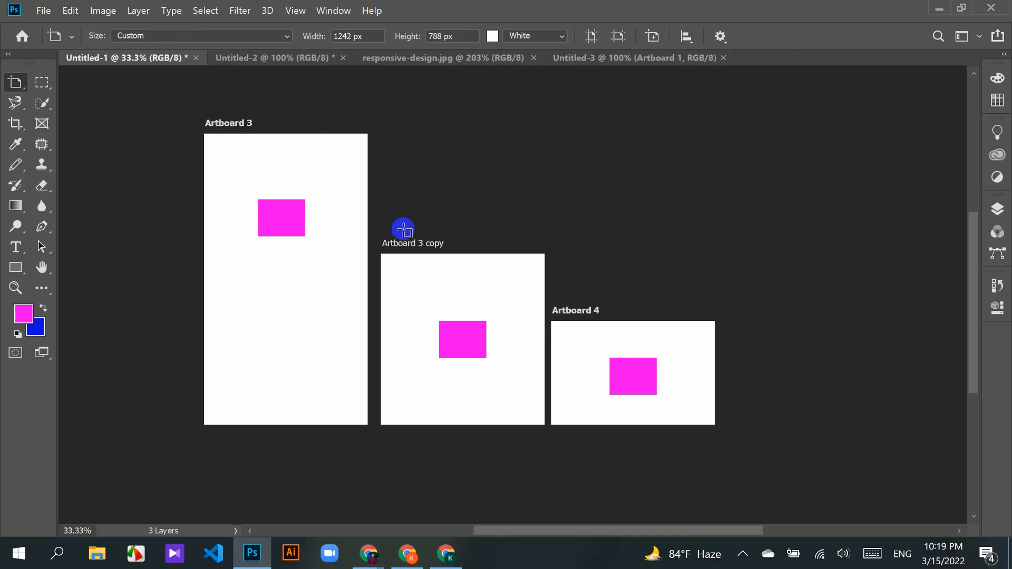
click(33, 83)
click(46, 83)
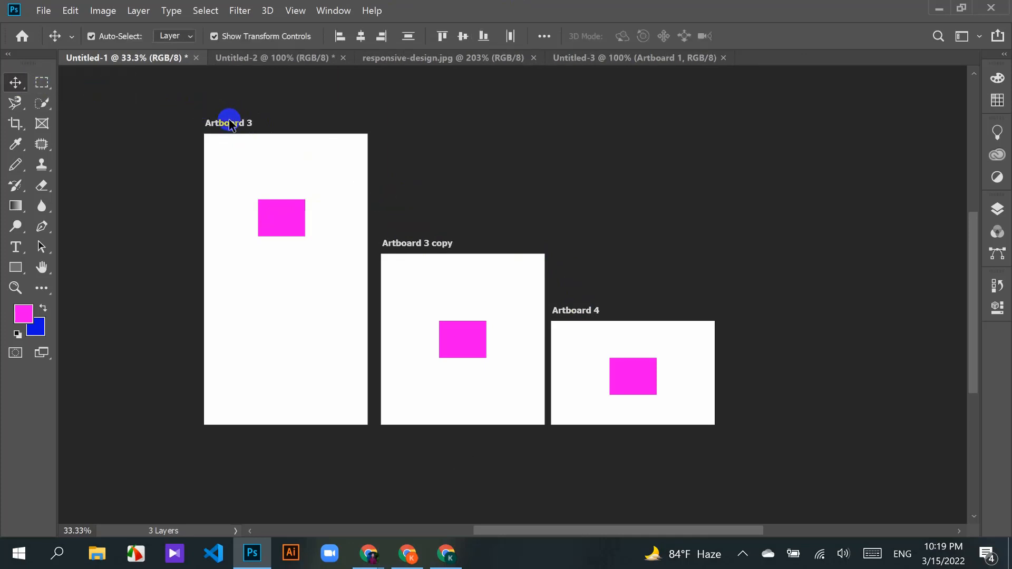
click(229, 121)
shift+click(237, 127)
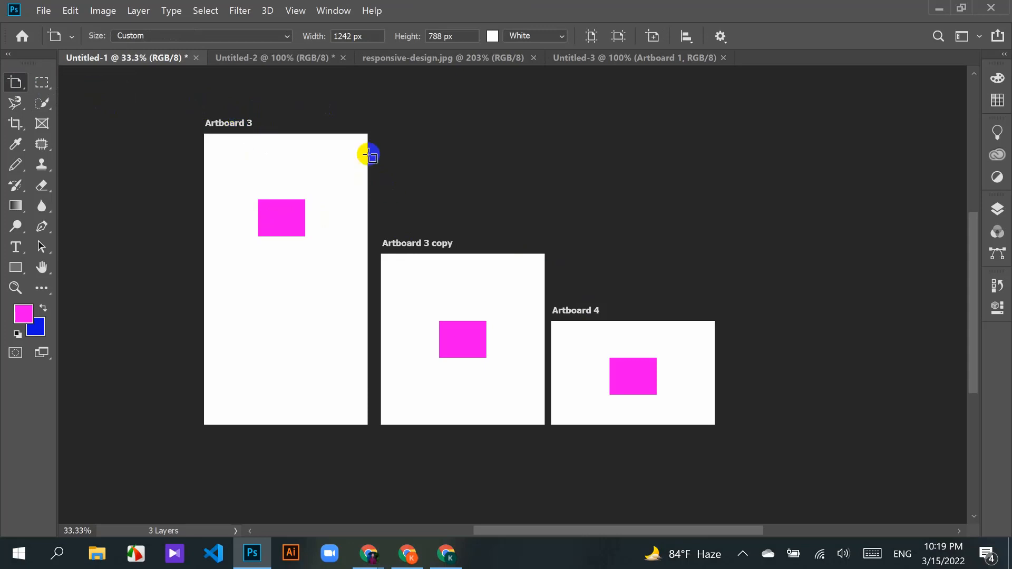
Step: Select Artboard 3, Artboard 3 copy and Artboard 4 together and align them by their top edges
shift+click(426, 246)
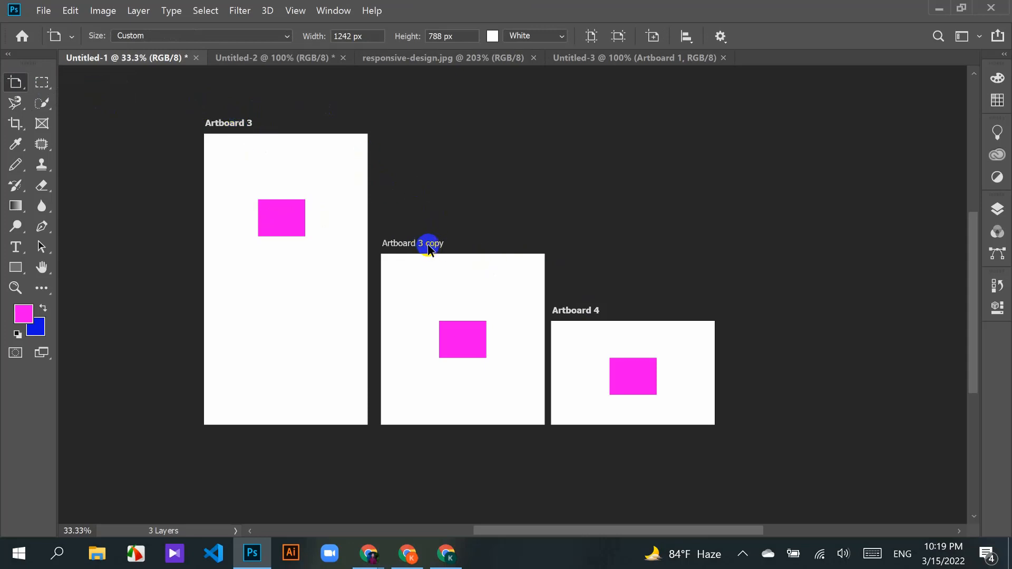
shift+click(428, 244)
shift+click(573, 312)
click(688, 37)
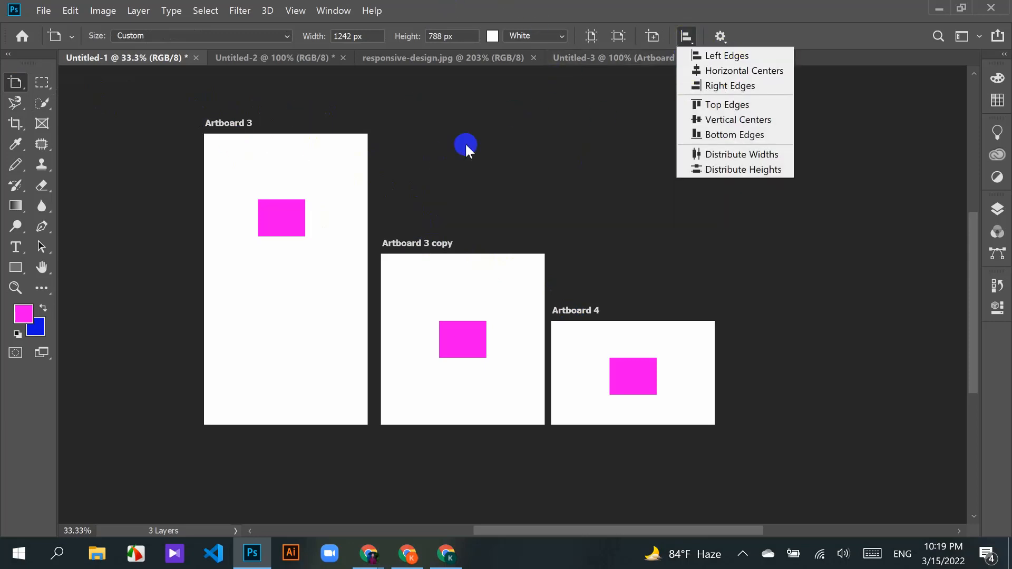
click(749, 107)
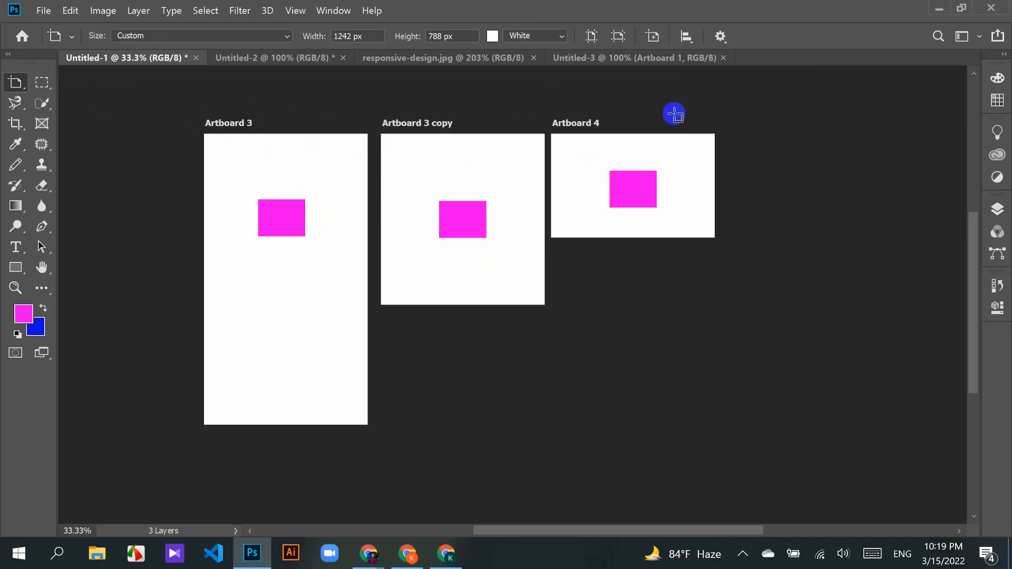
Step: Align the three selected artboards by their vertical centers and distribute their widths
click(690, 38)
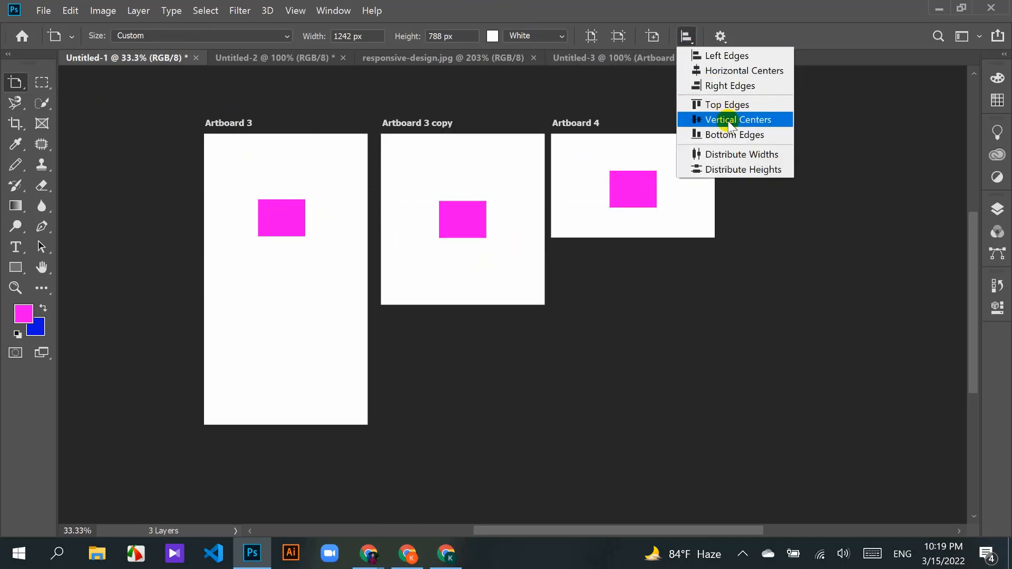
click(713, 122)
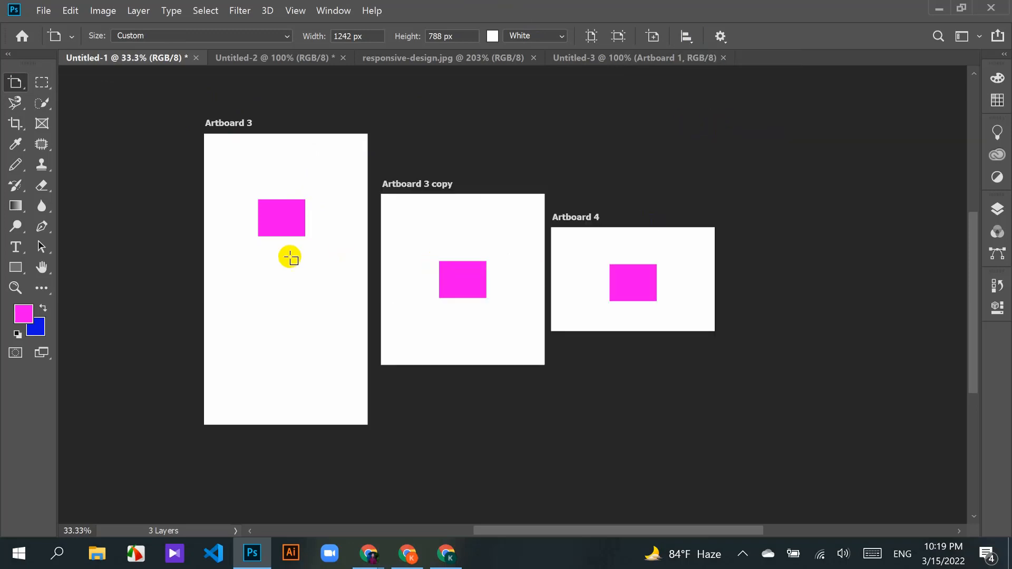
click(685, 38)
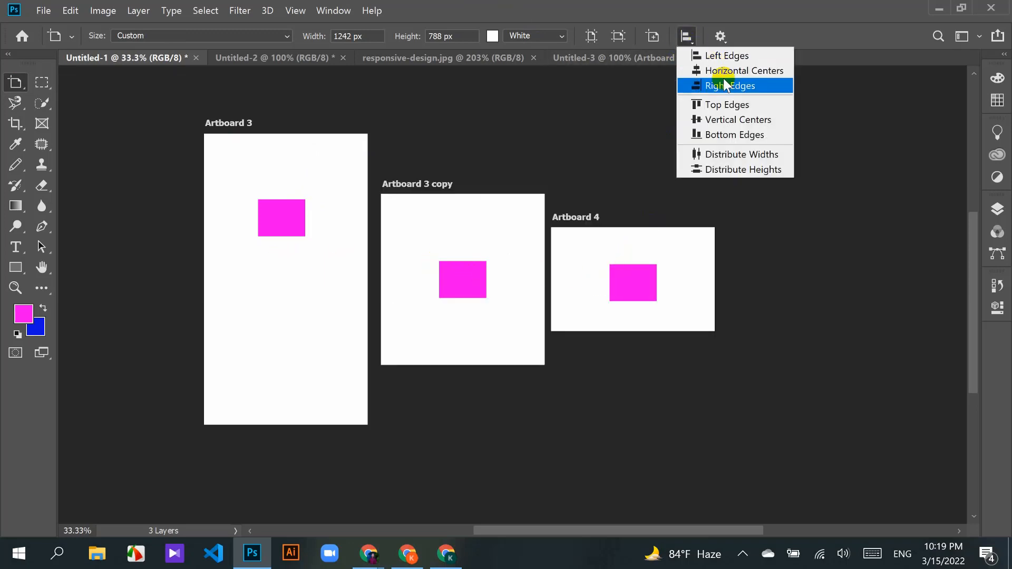
click(716, 155)
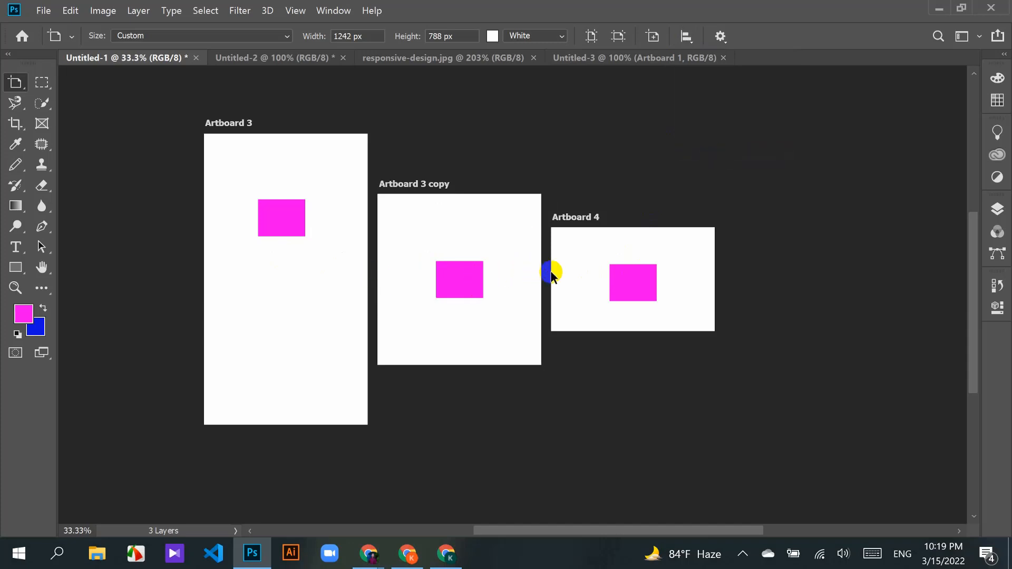
Step: Draw a new artboard of about 3847 × 953 px across the three existing artboards, and undo it
drag(156, 200, 662, 325)
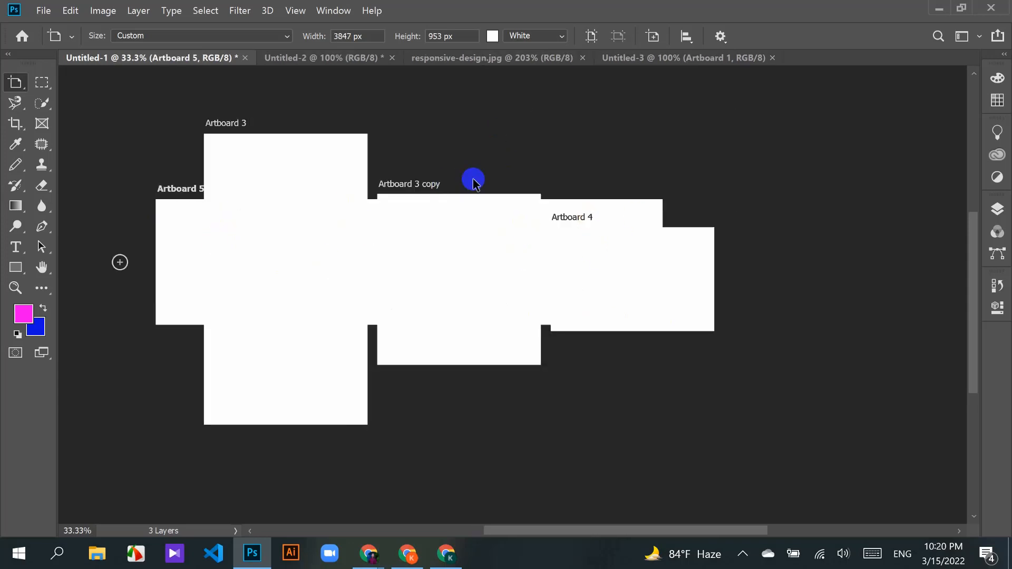
key(ctrl+z)
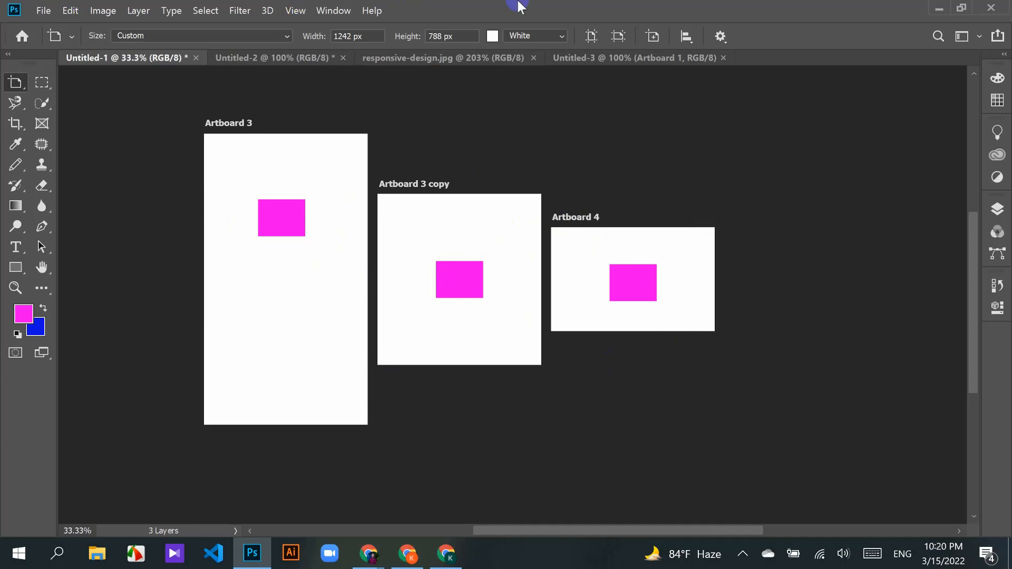
click(686, 37)
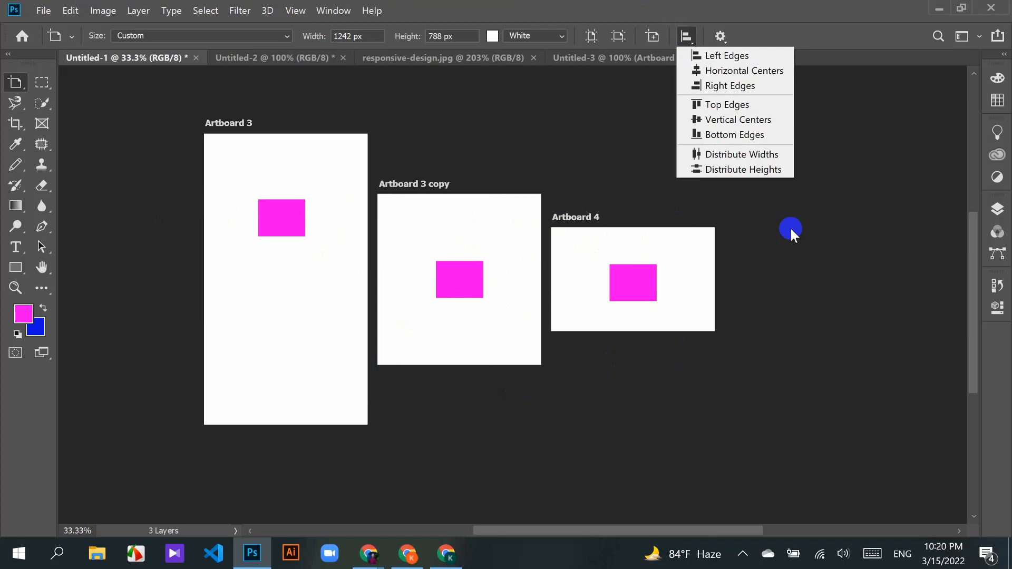
click(631, 174)
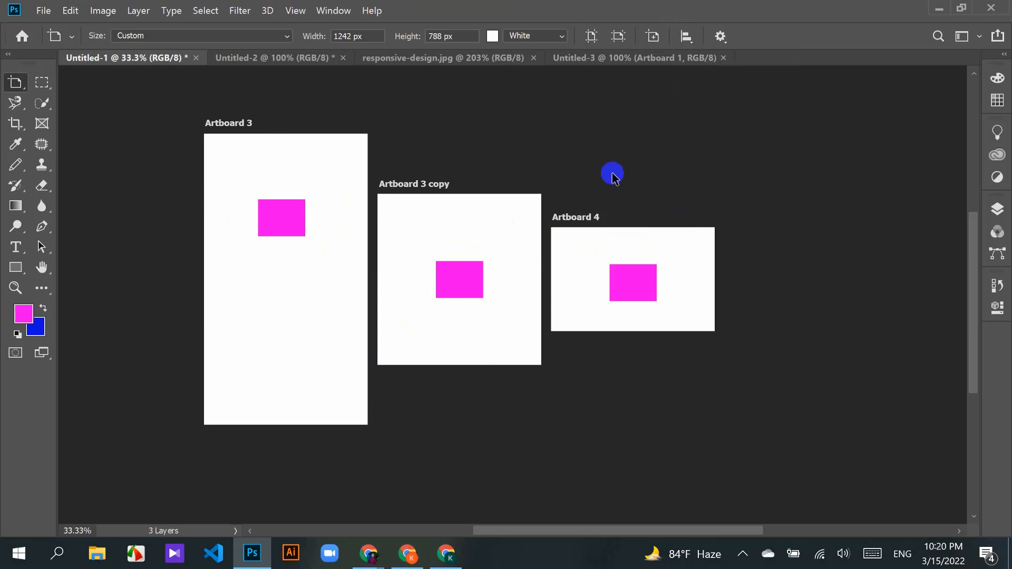
Step: Select only Artboard 3 by its name label, with the Artboard tool active
right_click(14, 84)
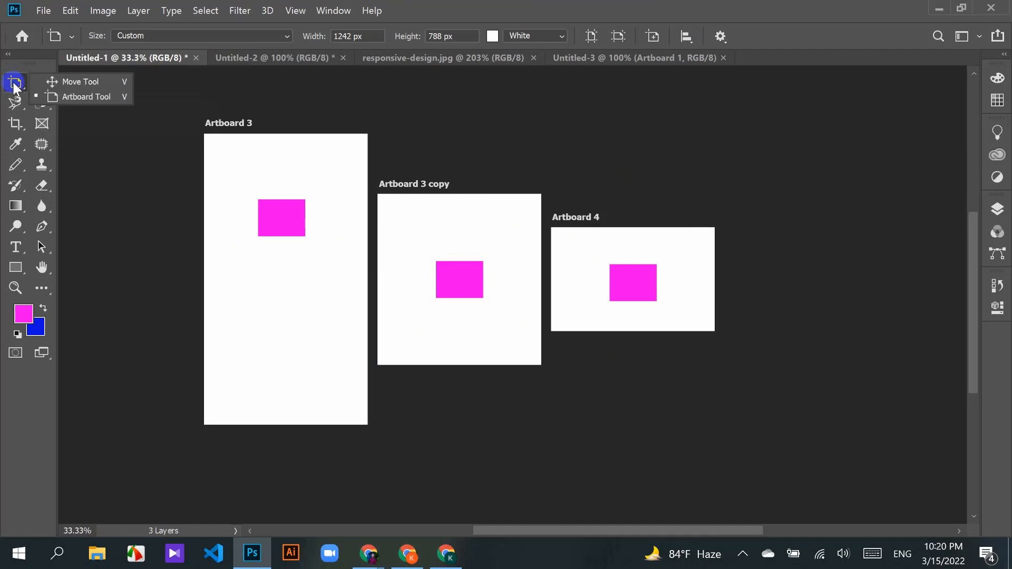
click(65, 94)
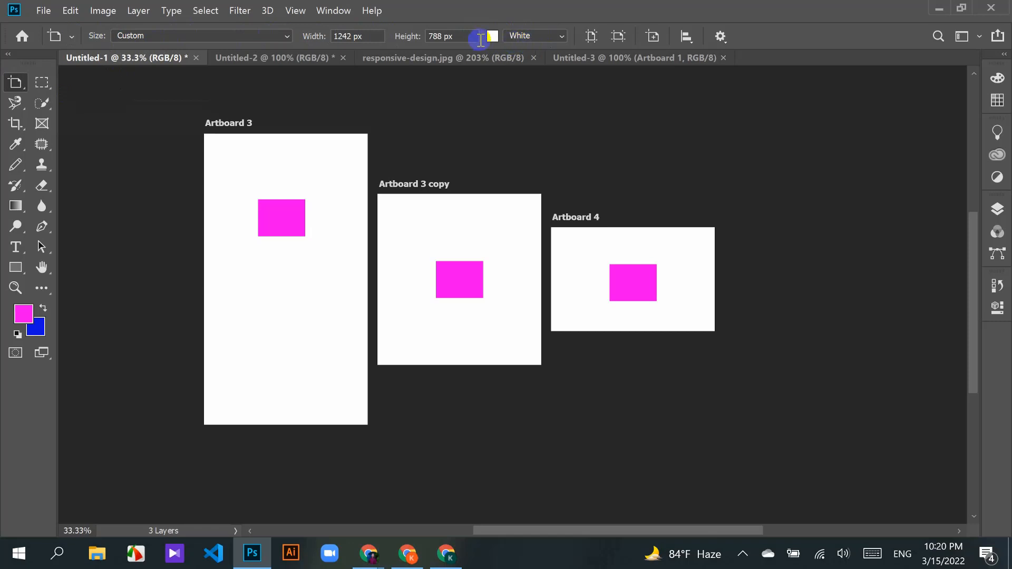
click(341, 142)
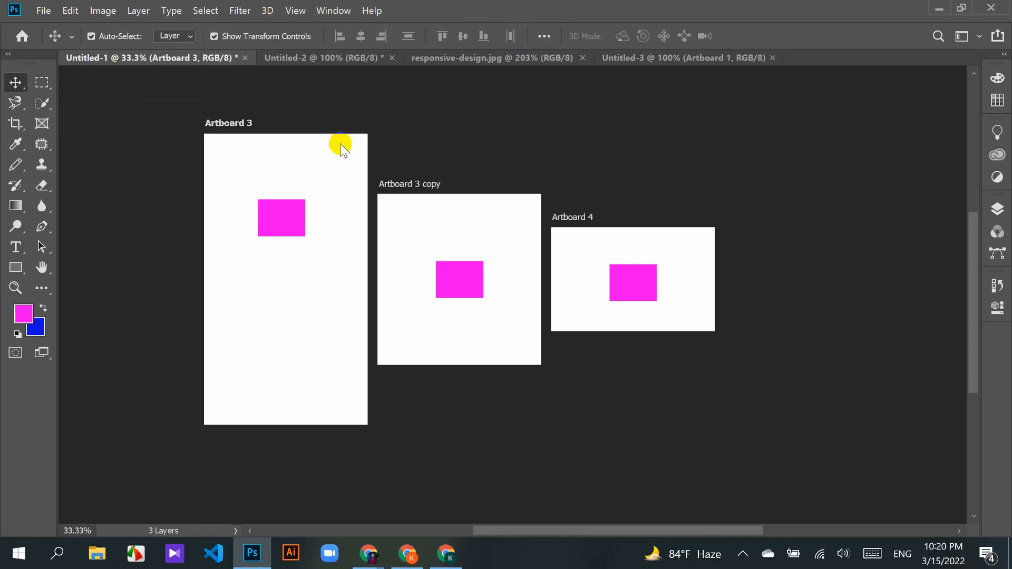
click(230, 126)
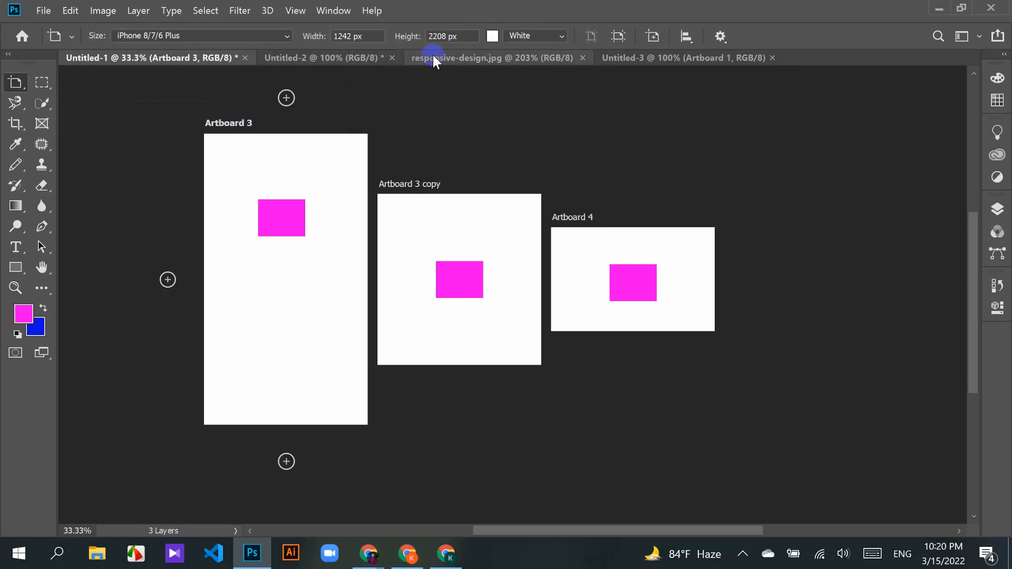
click(453, 98)
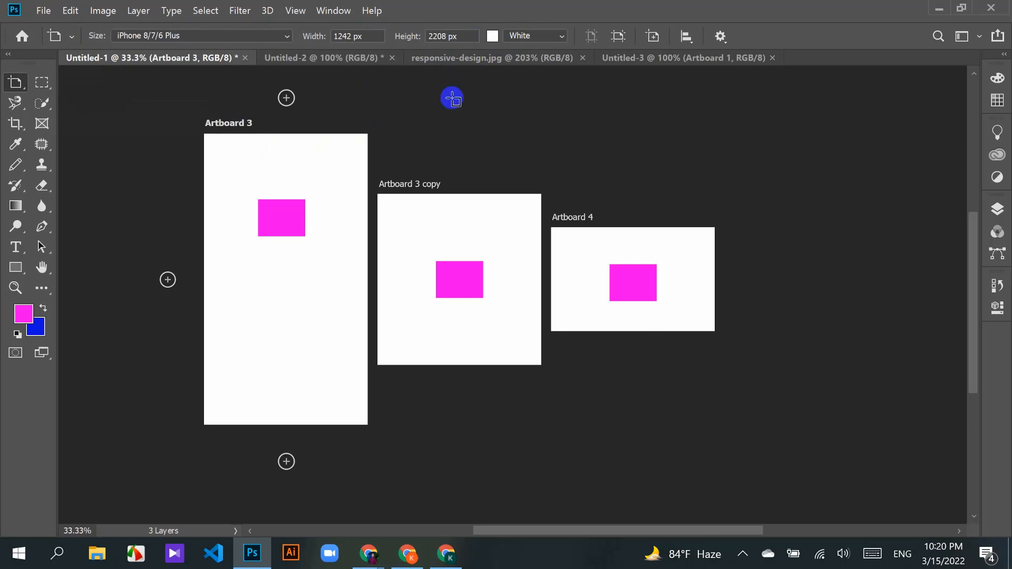
Step: Set Artboard 3's background color to red (ea2424) and undo the color change
click(493, 36)
click(656, 140)
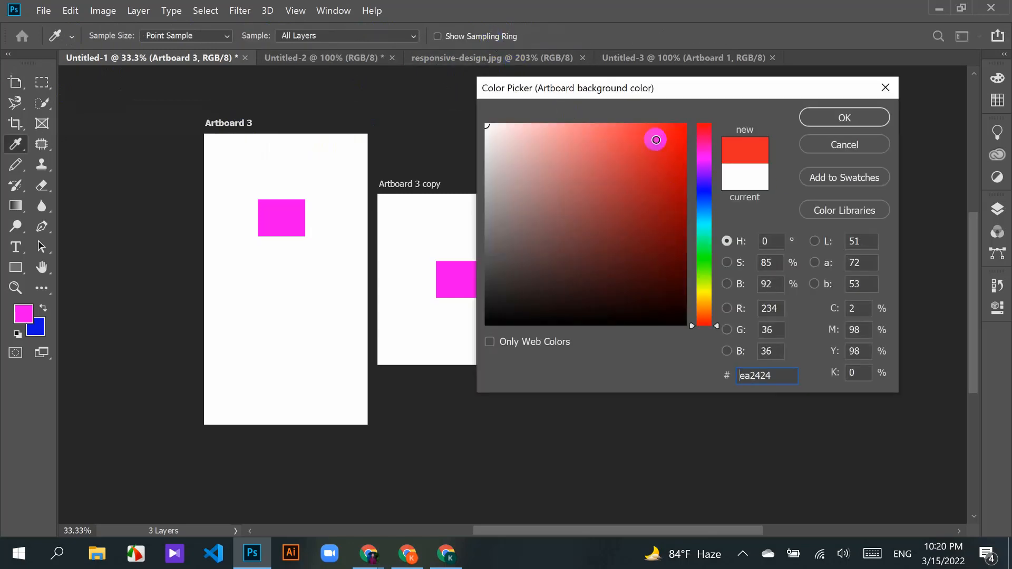
click(837, 116)
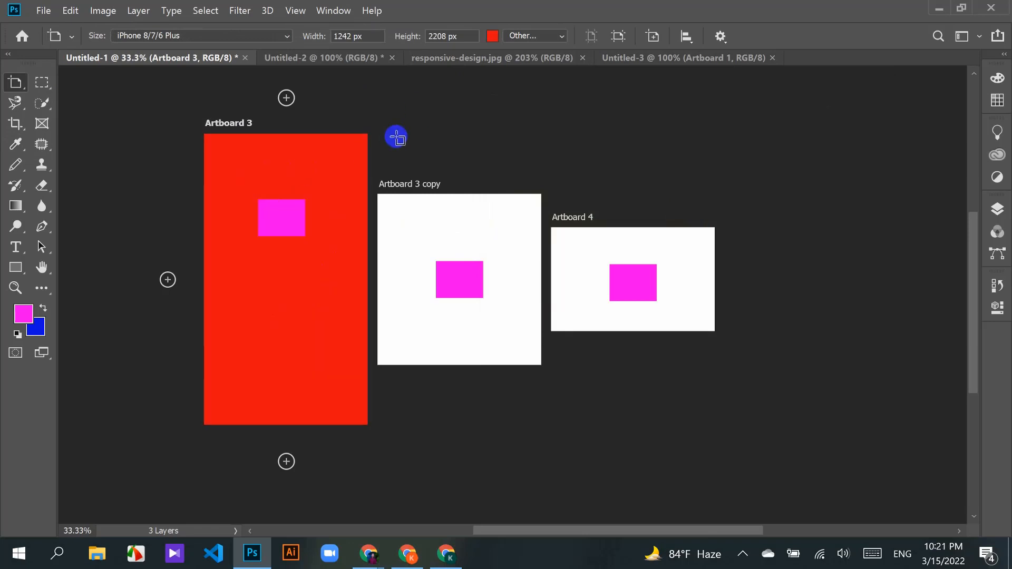
key(ctrl+z)
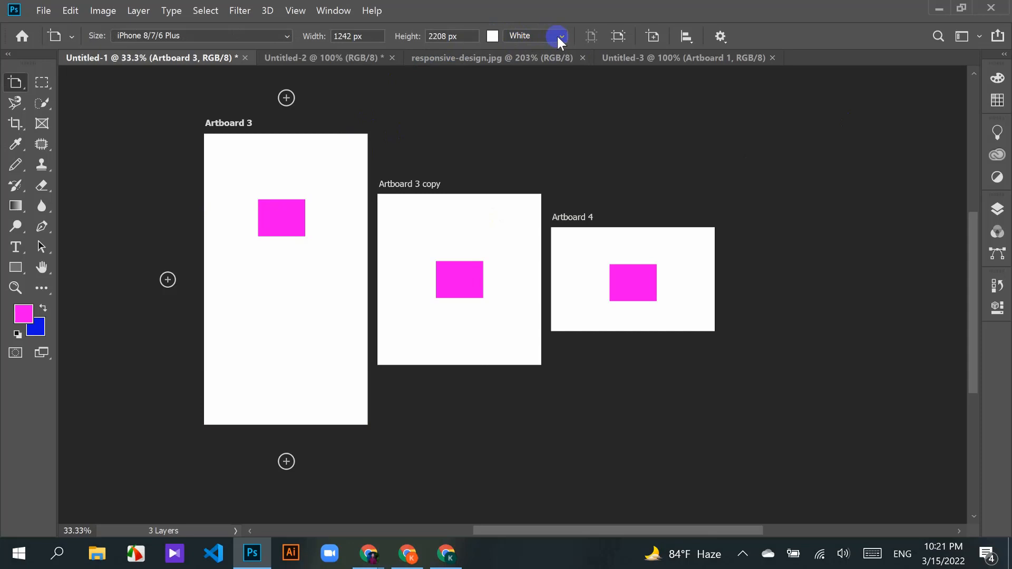
Step: Set Artboard 3's background to Transparent and undo the change
click(558, 36)
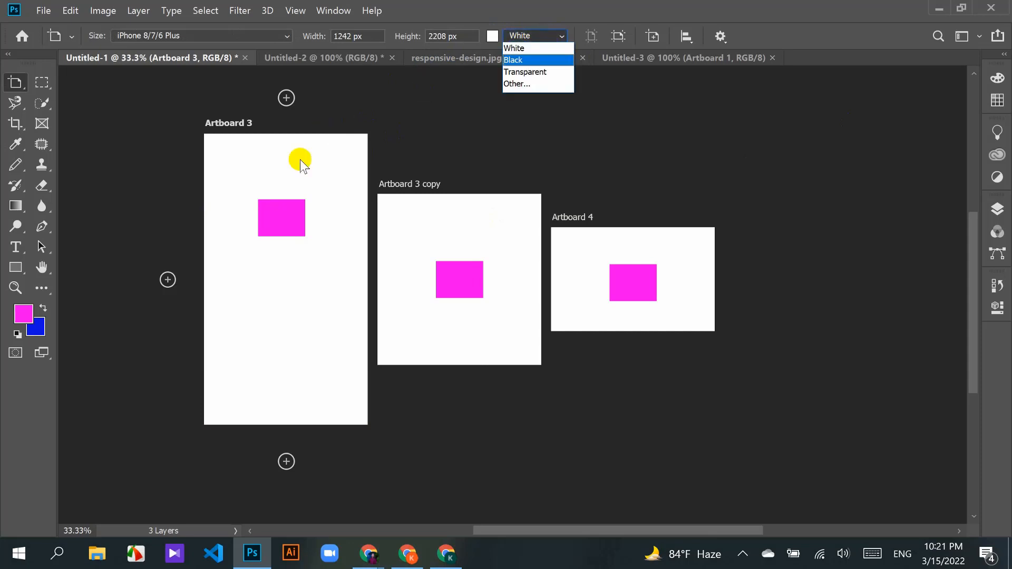
click(528, 72)
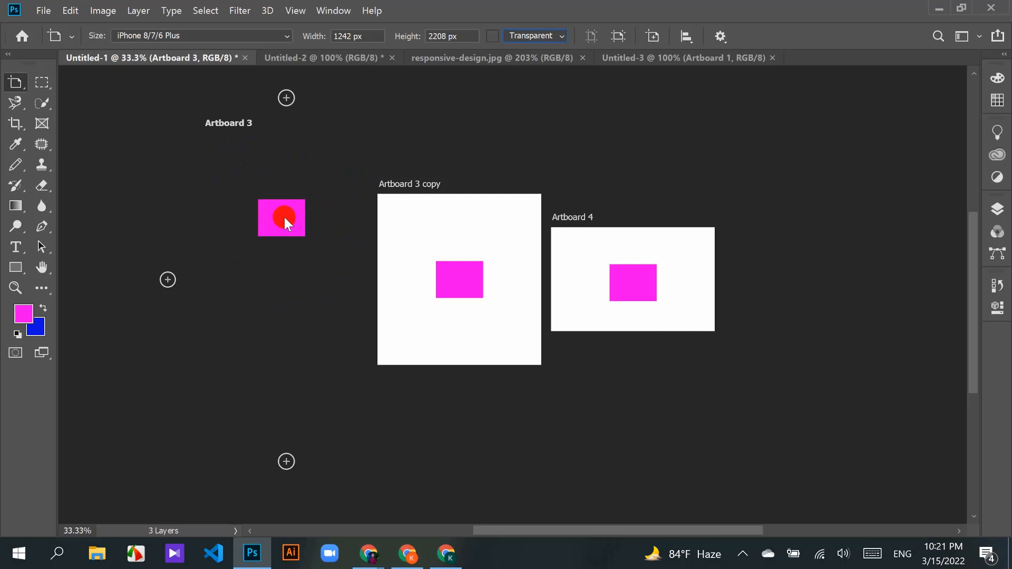
key(ctrl+z)
Step: View the color picker for a custom Artboard 3 background, cancel it, and deselect the artboard
click(561, 36)
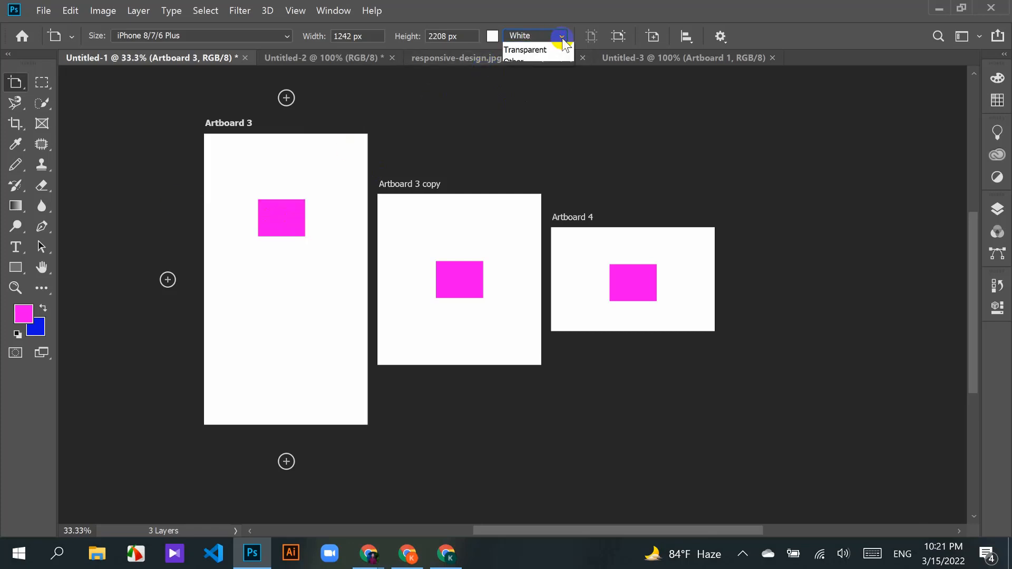
click(524, 84)
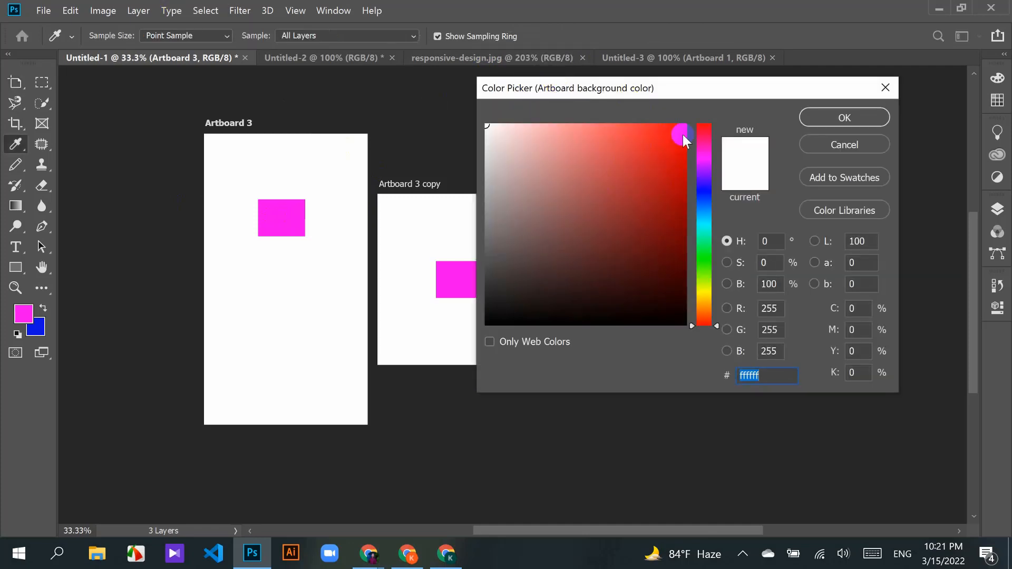
click(839, 146)
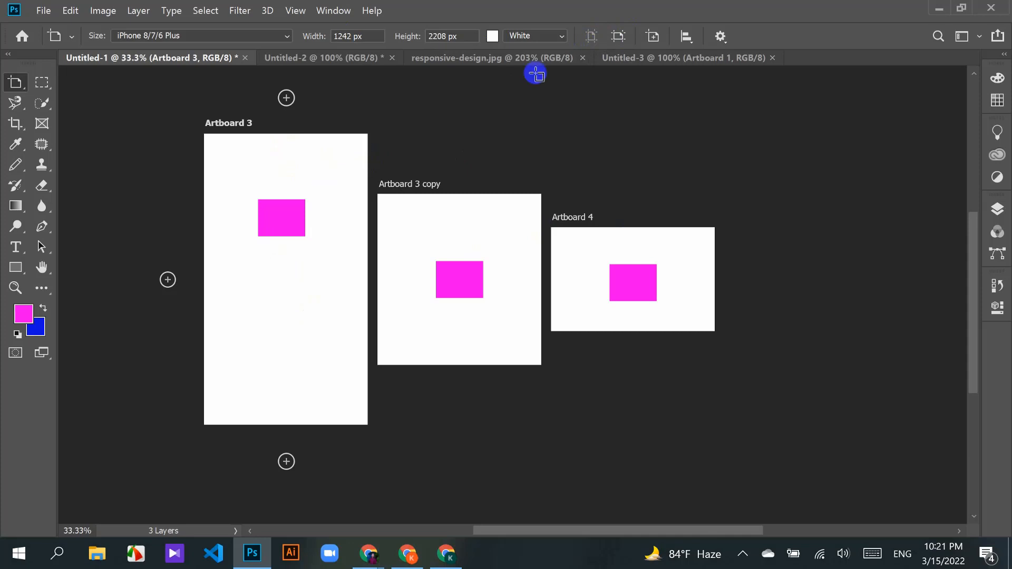
click(409, 76)
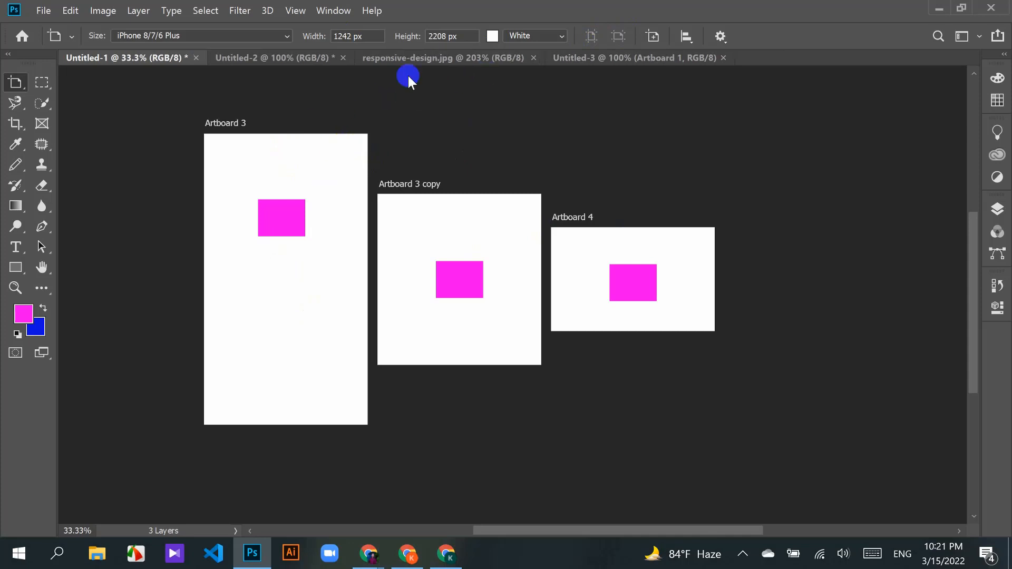
Step: Add a new iPhone 8/7/6 Plus artboard in the empty canvas area beside Artboard 4, and undo it
click(652, 36)
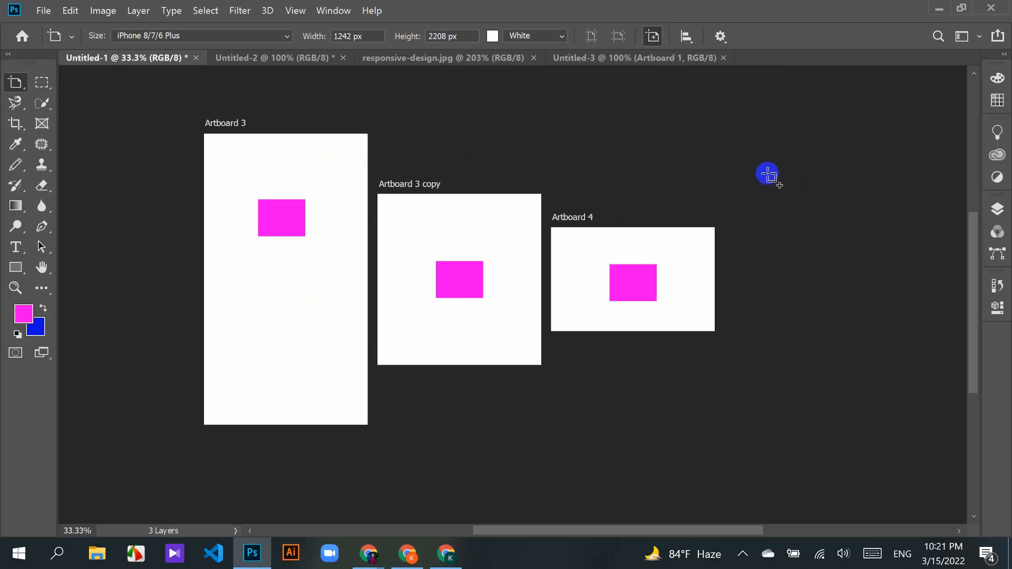
click(769, 174)
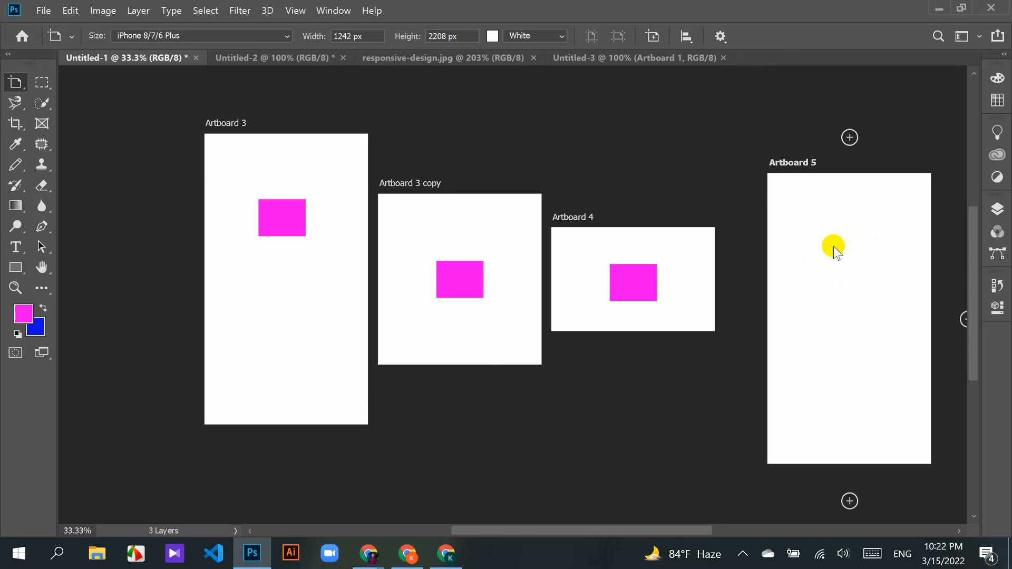
key(ctrl+z)
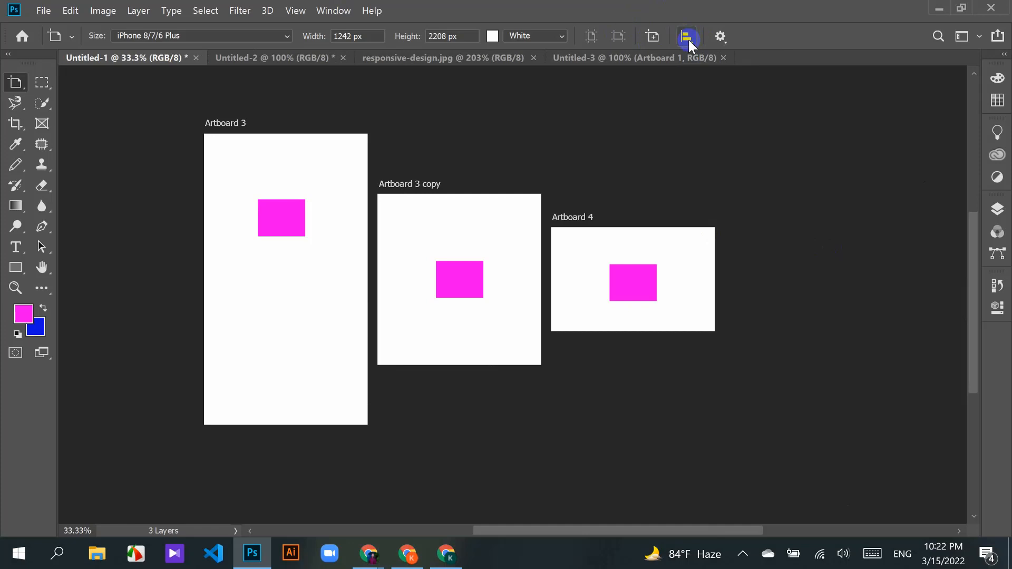
Step: Undo the width distribution of the artboards and delete Artboard 3 copy
drag(441, 155, 461, 175)
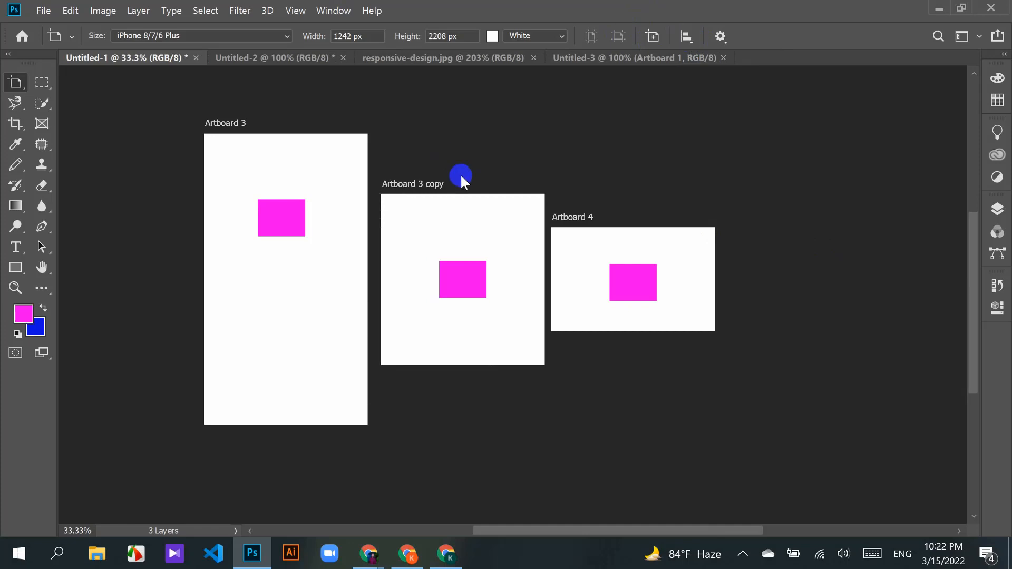
click(412, 187)
key(Delete)
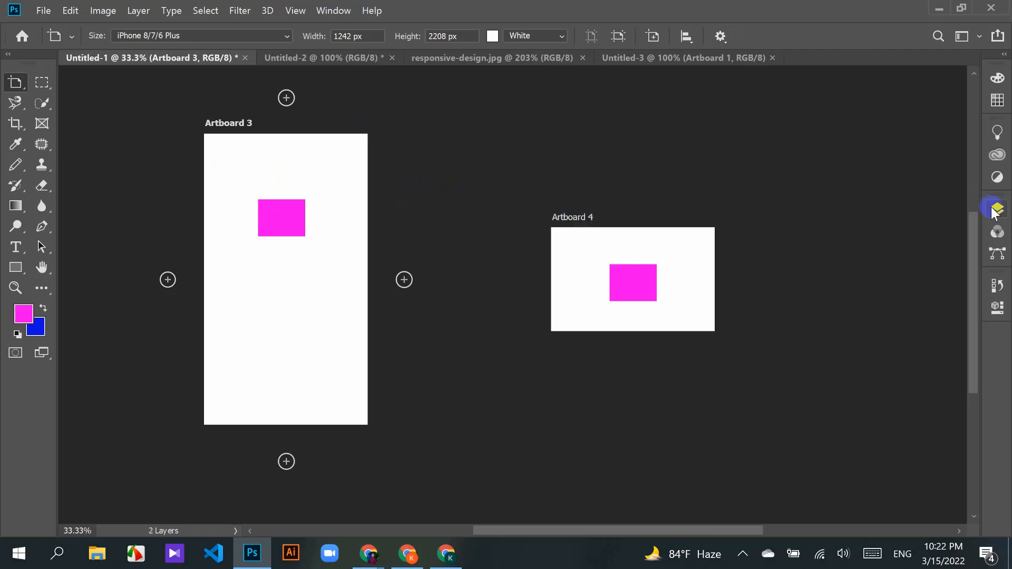
click(578, 219)
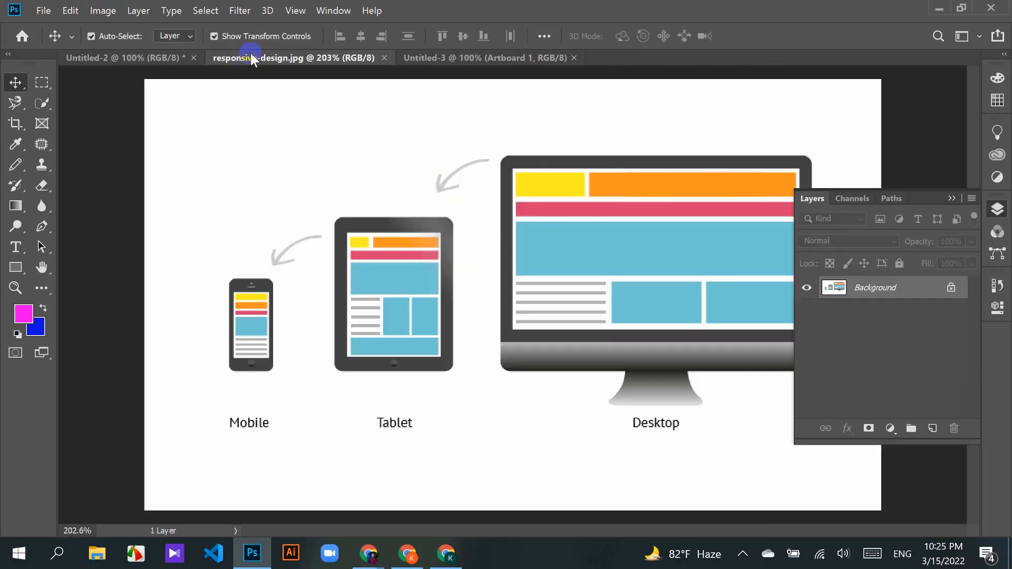
Step: Examine the three layout artboards in the Untitled-2 document, and switch to Artboard 1 in Untitled-3
click(149, 57)
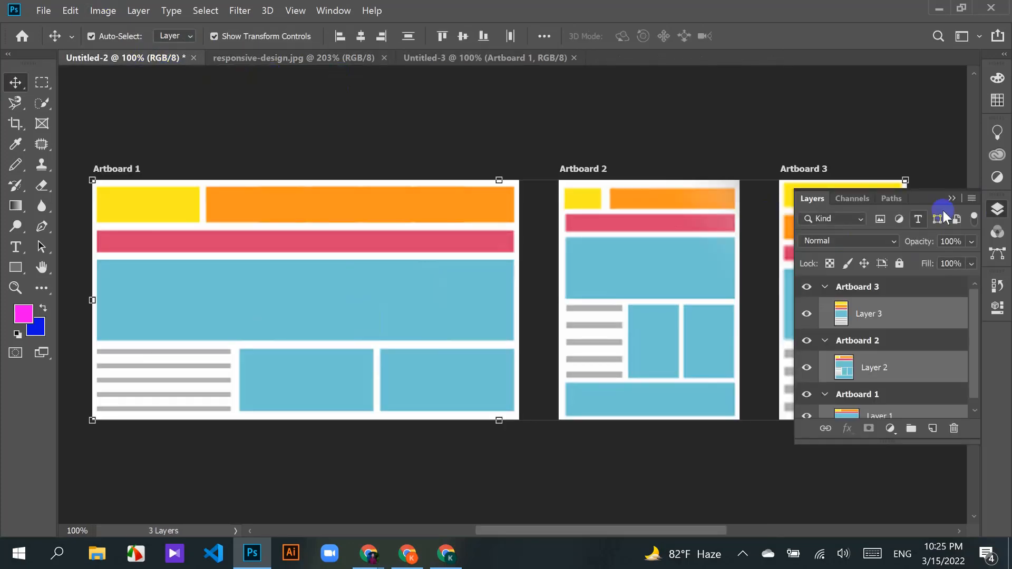
click(951, 198)
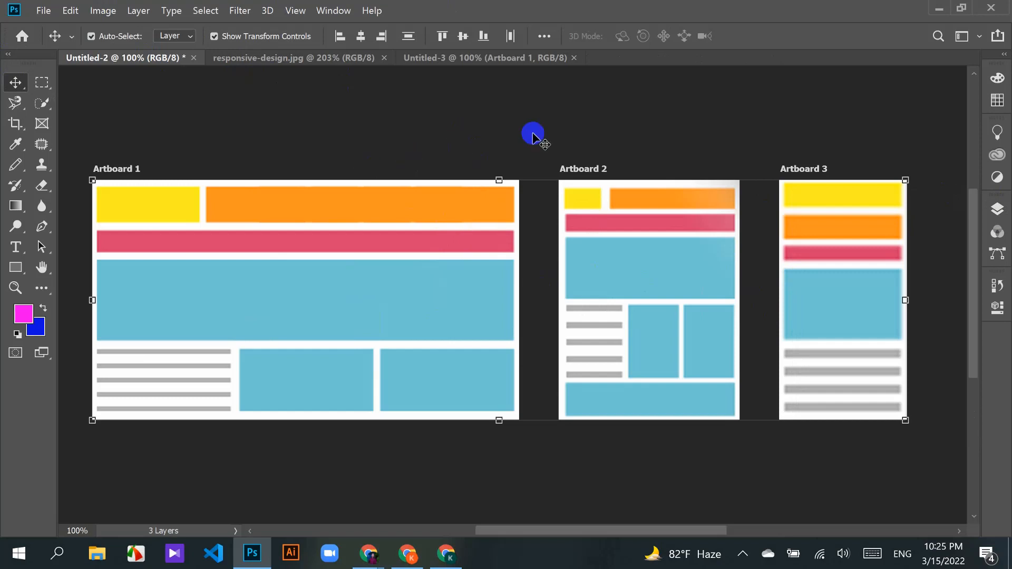
click(701, 126)
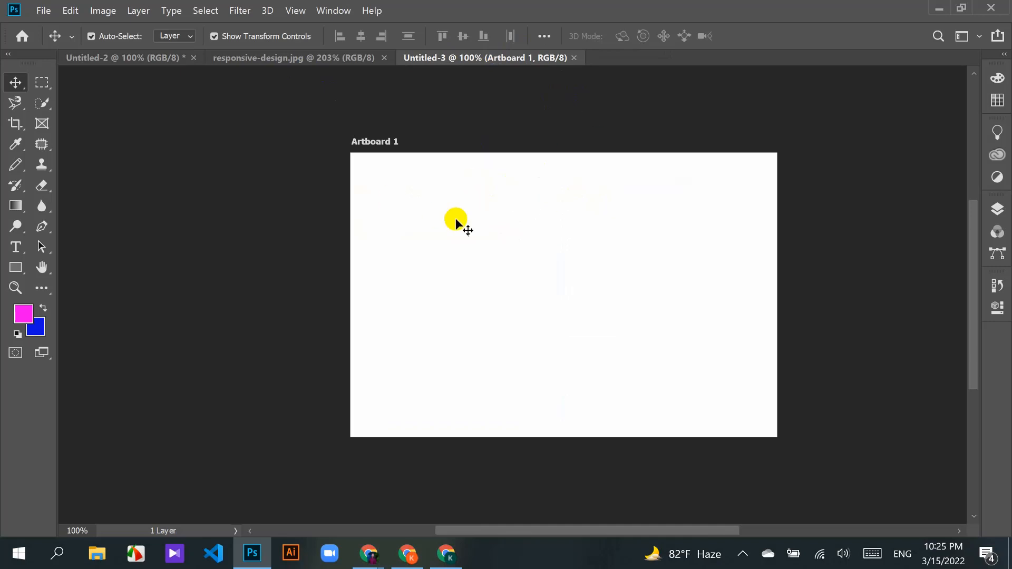
key(ctrl)
scroll(580, 181, right, 2)
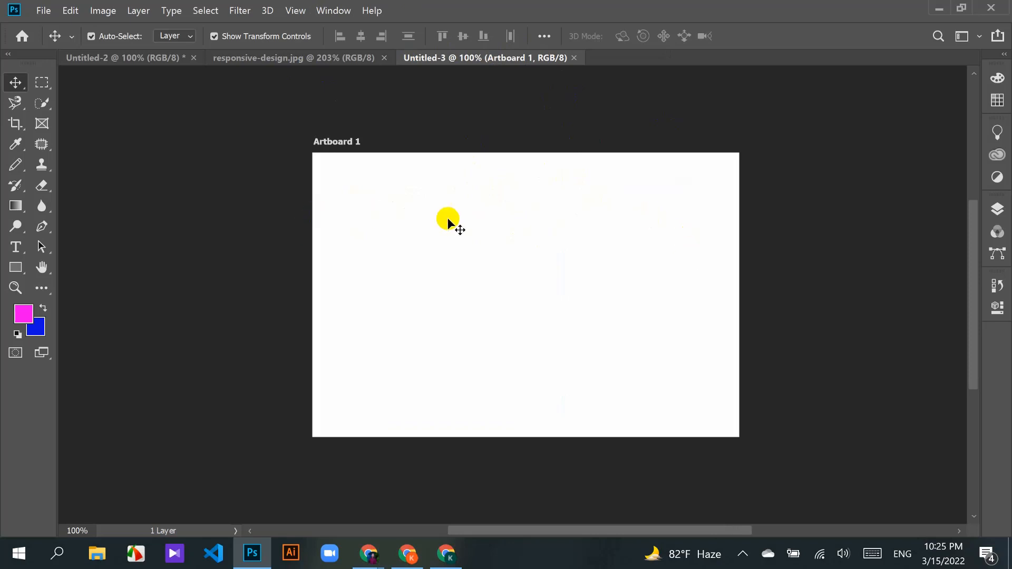
Step: Add a new 1080 × 720 px artboard directly to the right of Artboard 1 in Untitled-3
click(343, 141)
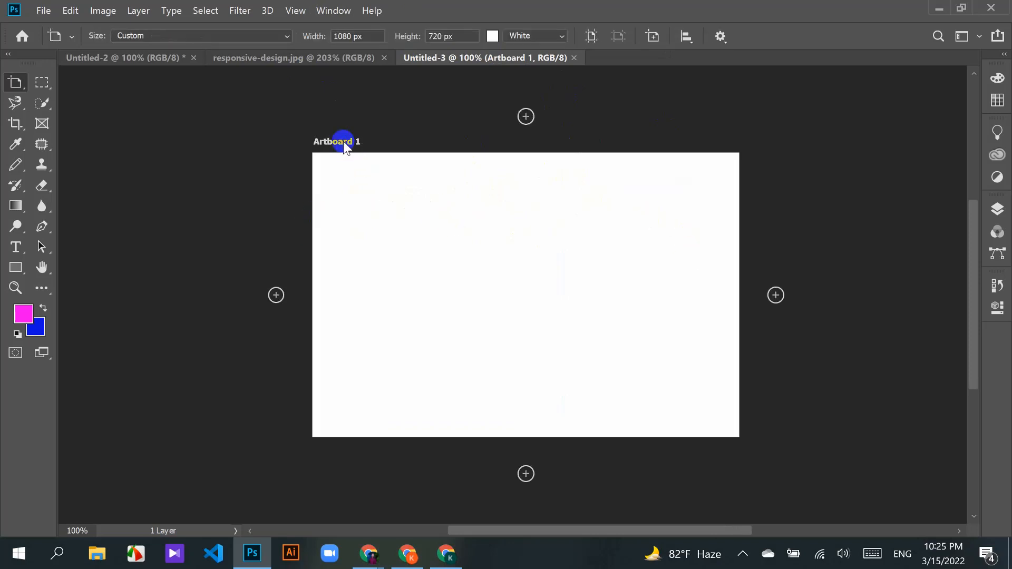
click(775, 295)
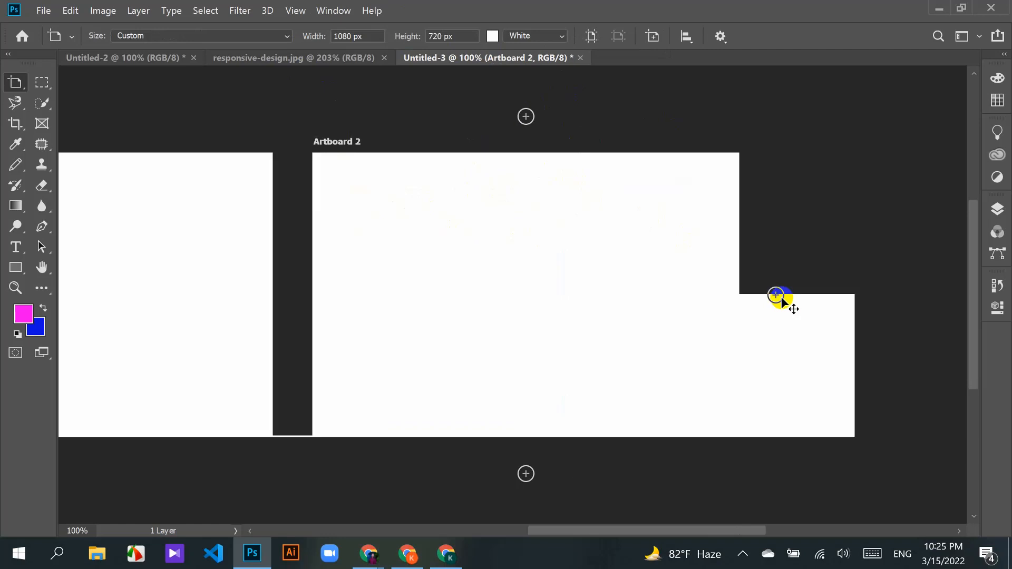
scroll(559, 388, left, 5)
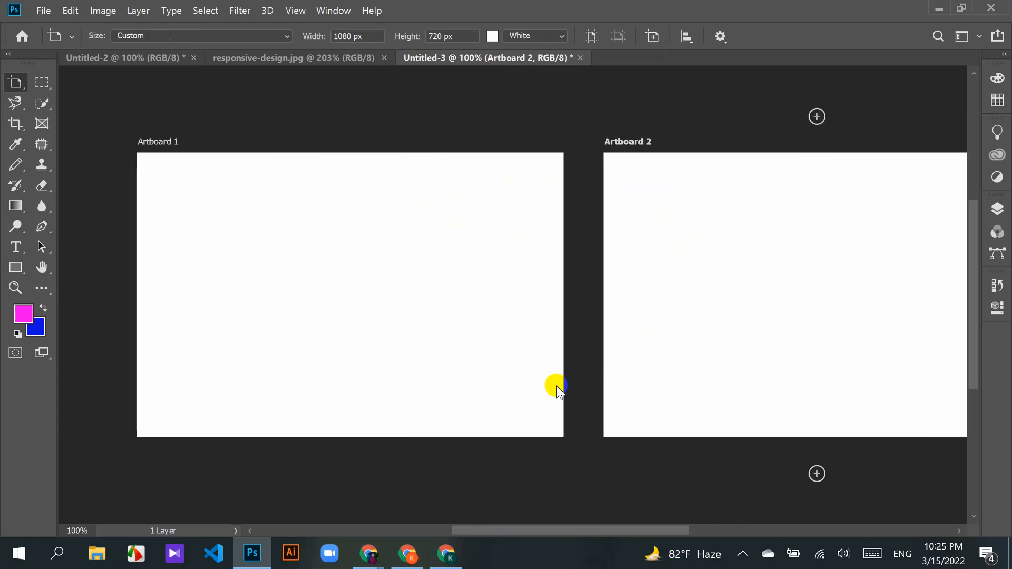
Step: Shorten Artboard 1 from its lower edge to a height of about 611 px
click(166, 141)
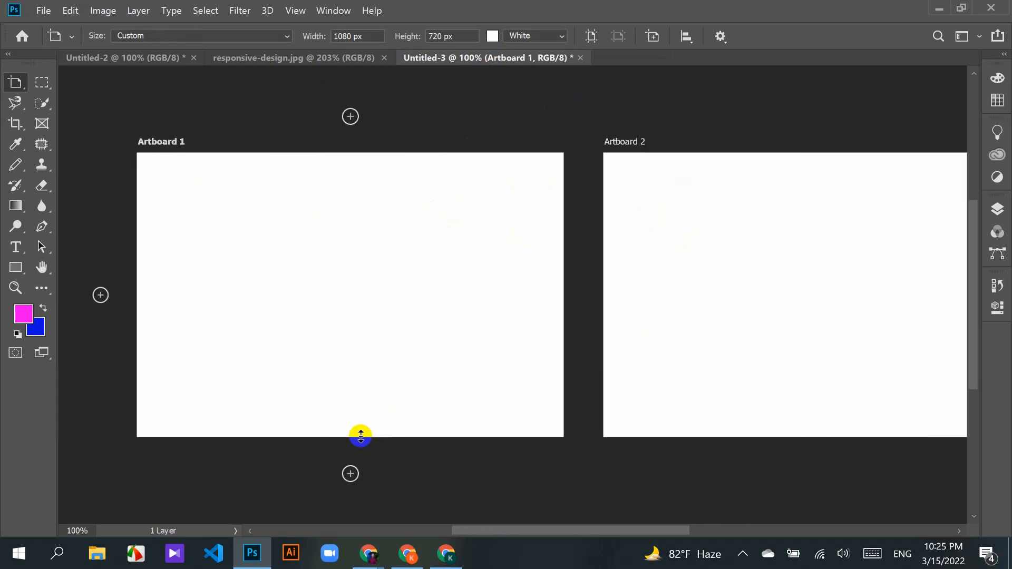
drag(360, 432, 365, 372)
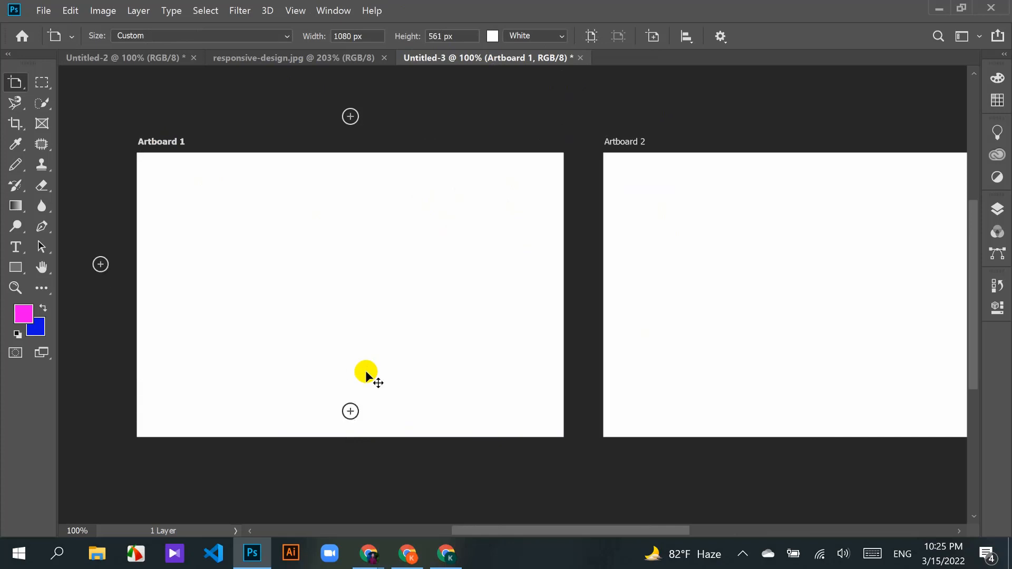
key(v)
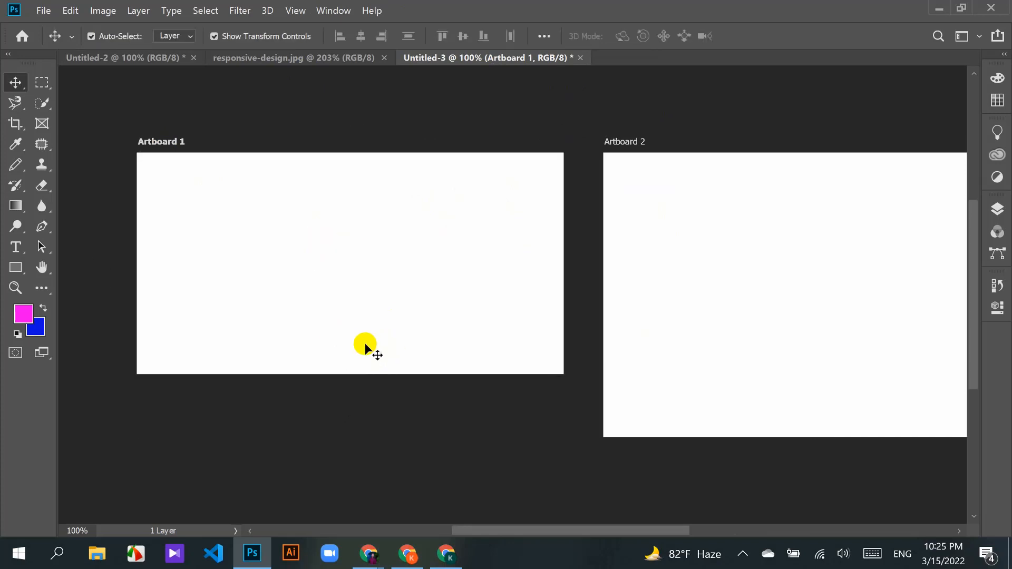
key(shift+v)
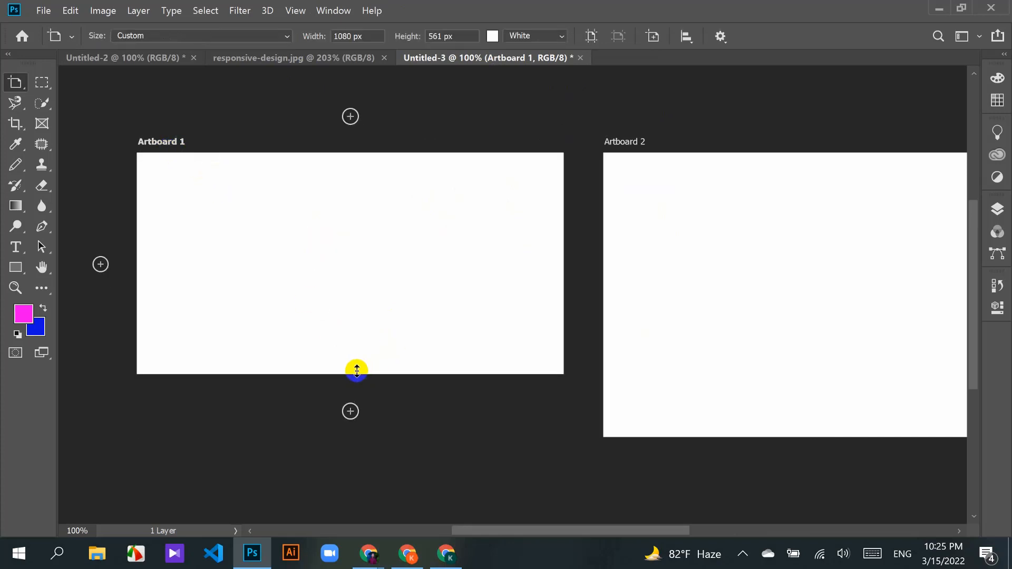
drag(352, 374, 351, 394)
Step: Shrink Artboard 2 to about 410 px wide and 614 px high
scroll(563, 332, right, 5)
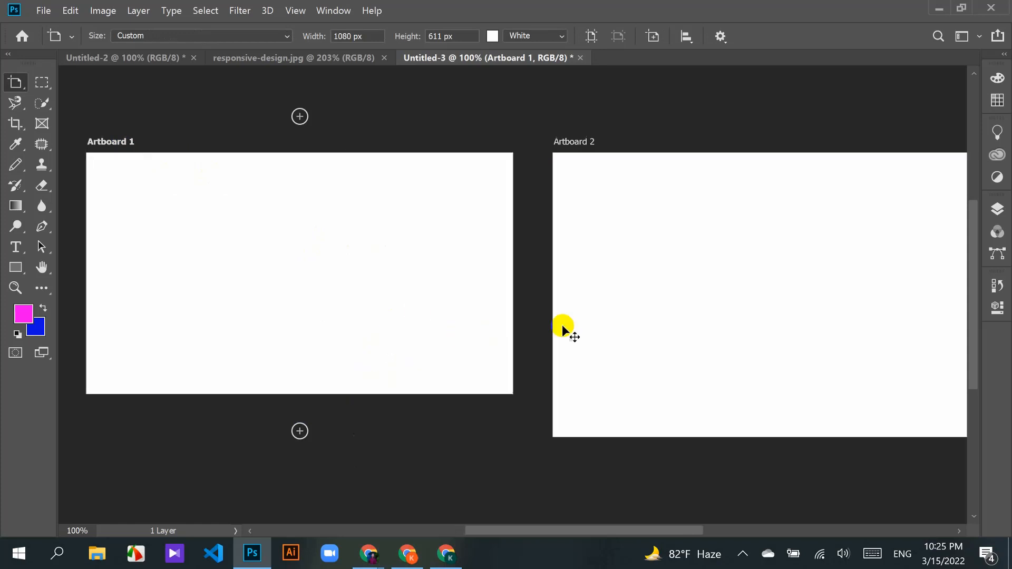
scroll(562, 329, right, 2)
click(451, 141)
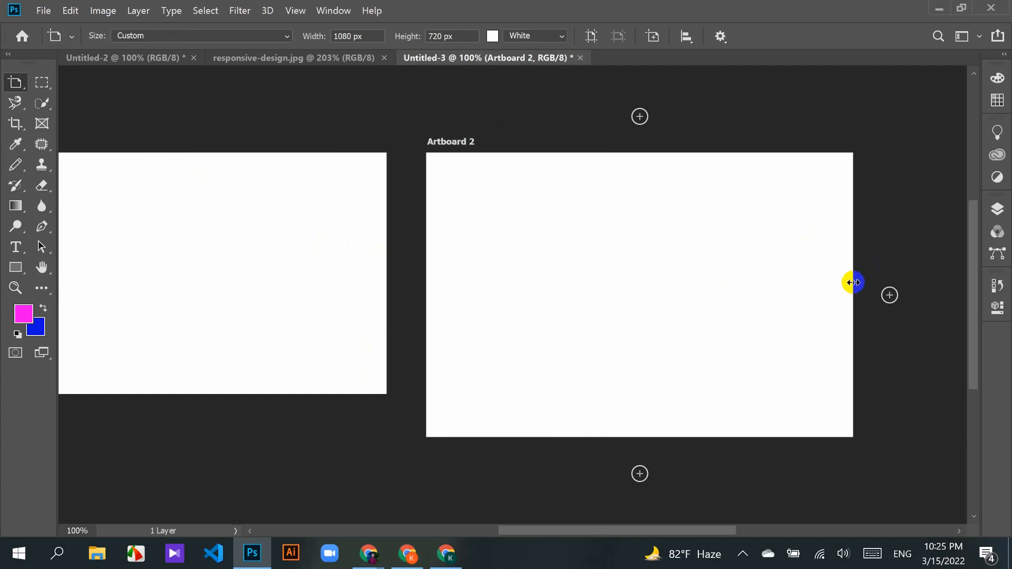
drag(853, 283, 615, 285)
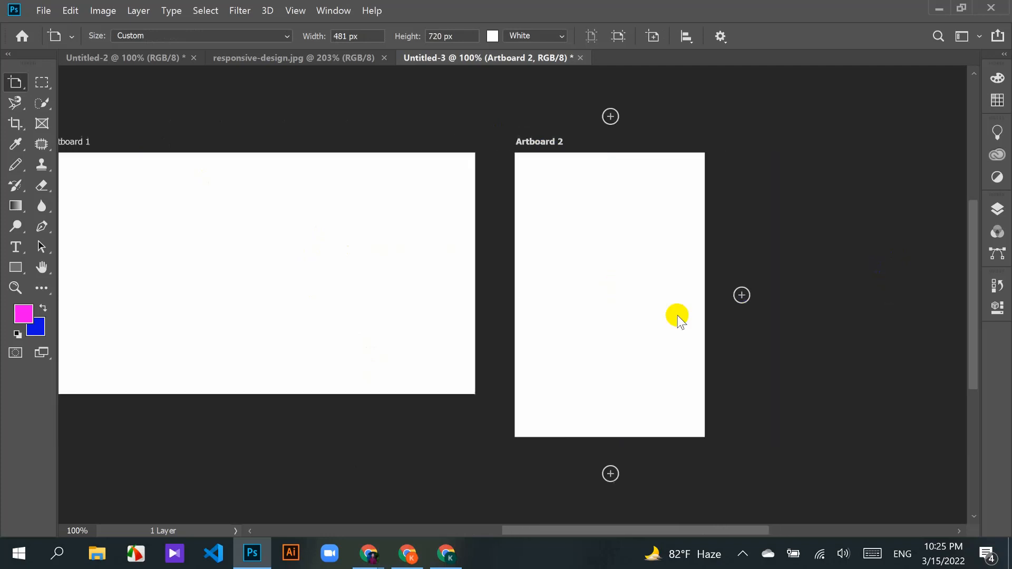
key(v)
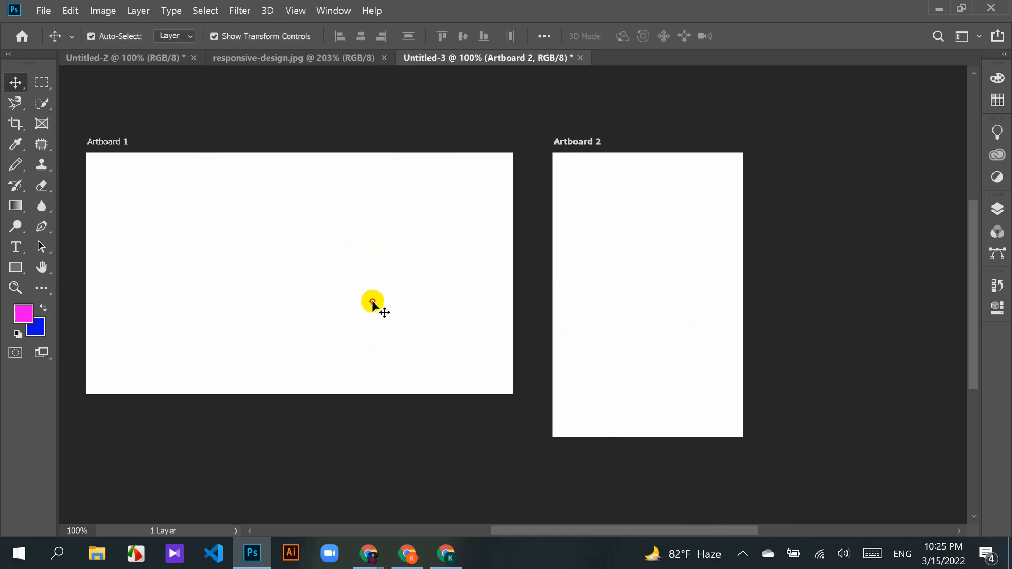
click(373, 302)
click(623, 336)
click(563, 147)
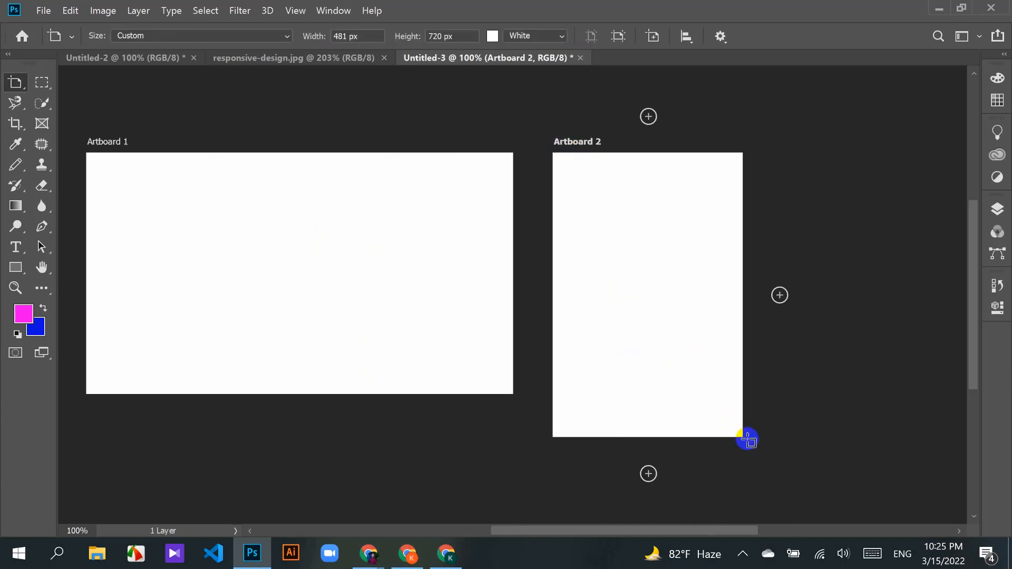
drag(741, 437, 714, 413)
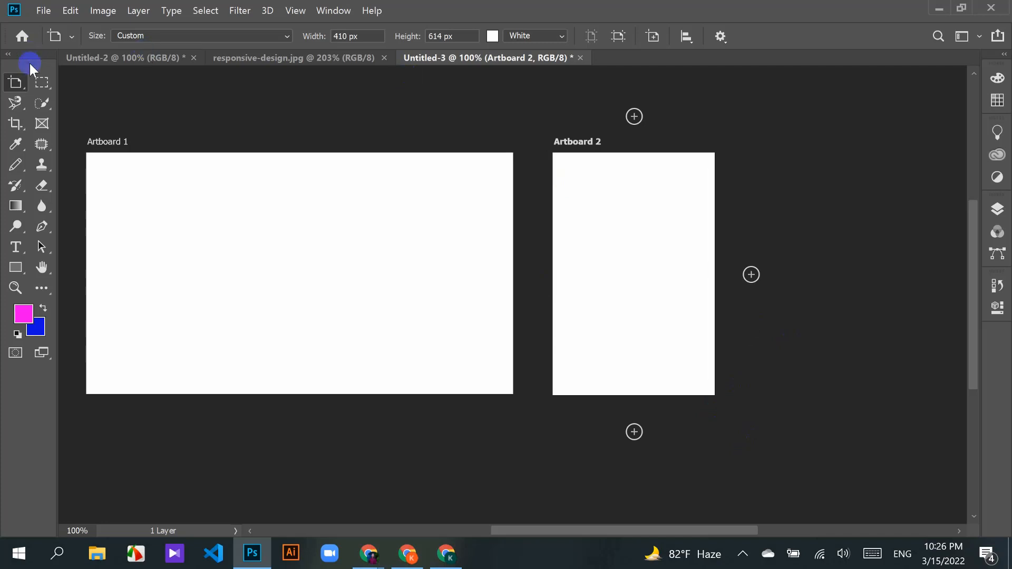
Step: Add a third artboard to the right of Artboard 2 and narrow it to about 273 px wide
click(751, 274)
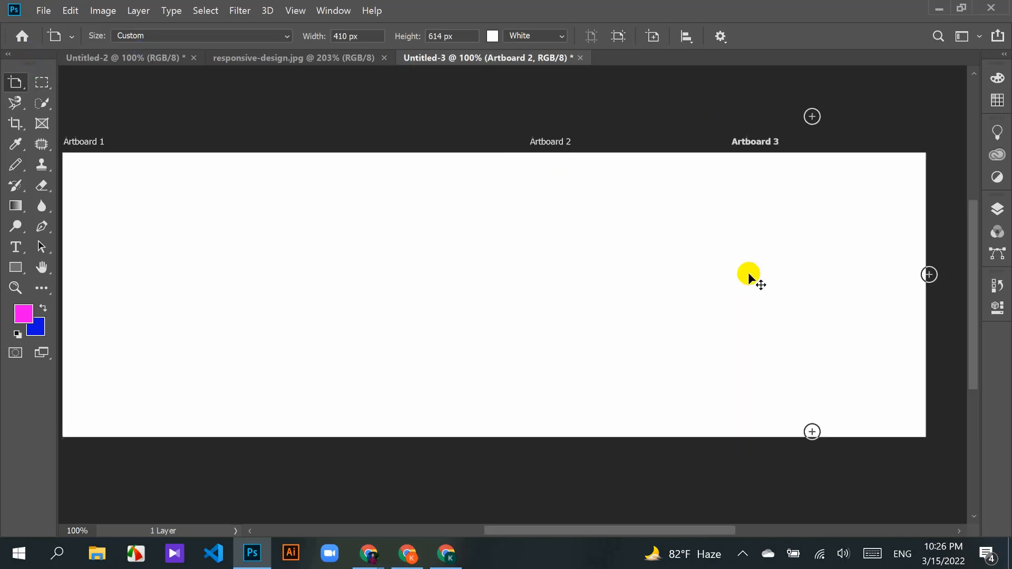
drag(714, 270, 660, 265)
scroll(660, 265, left, 8)
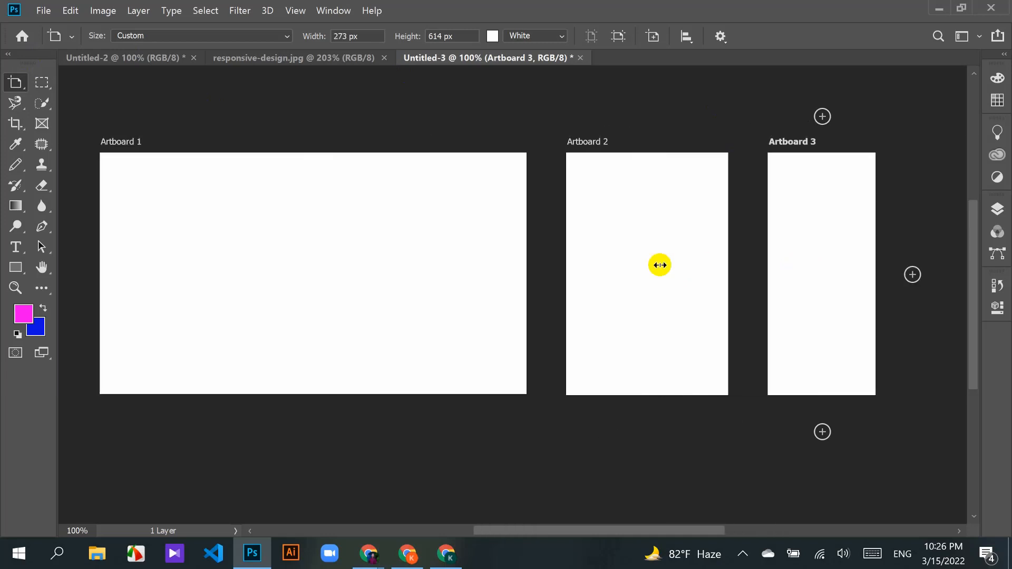
scroll(660, 265, right, 1)
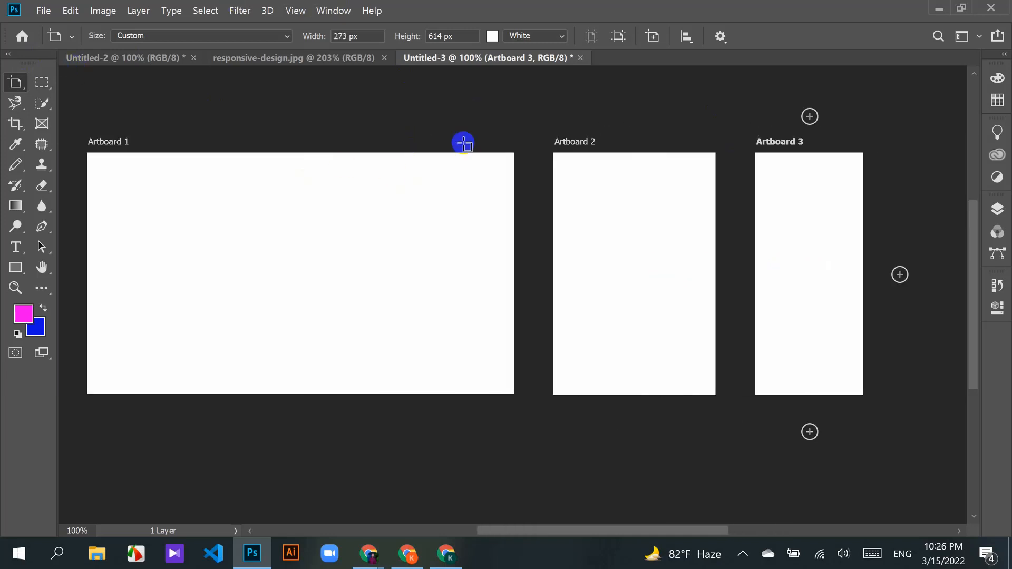
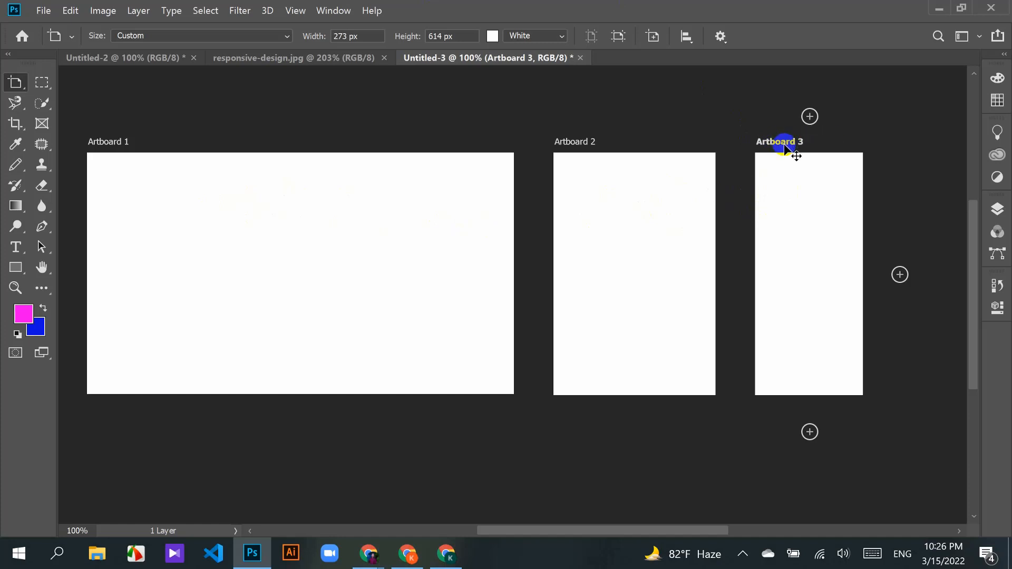
Step: View the artboard size presets and check the width and height of Artboard 2 and Artboard 3
click(288, 35)
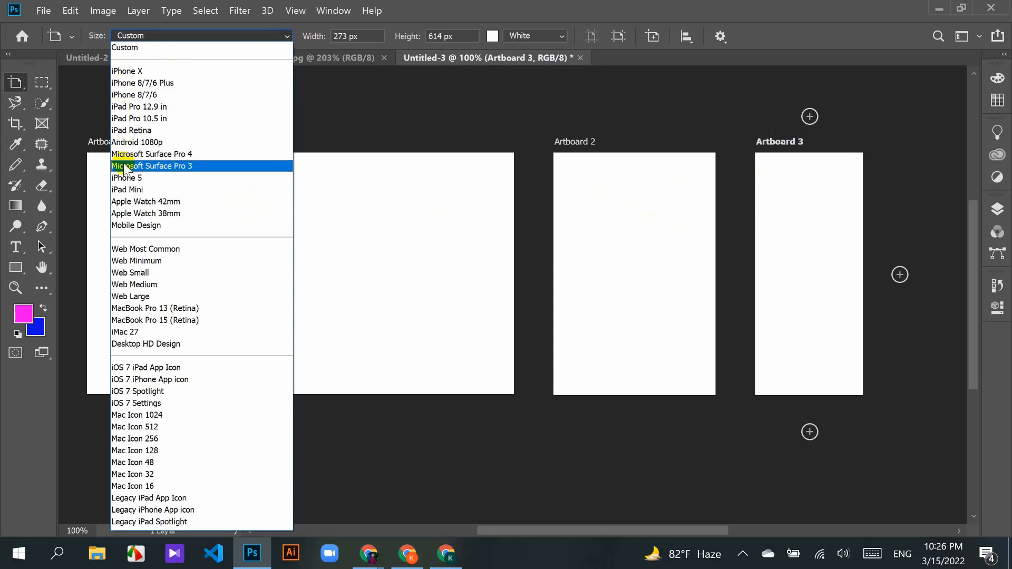
click(371, 35)
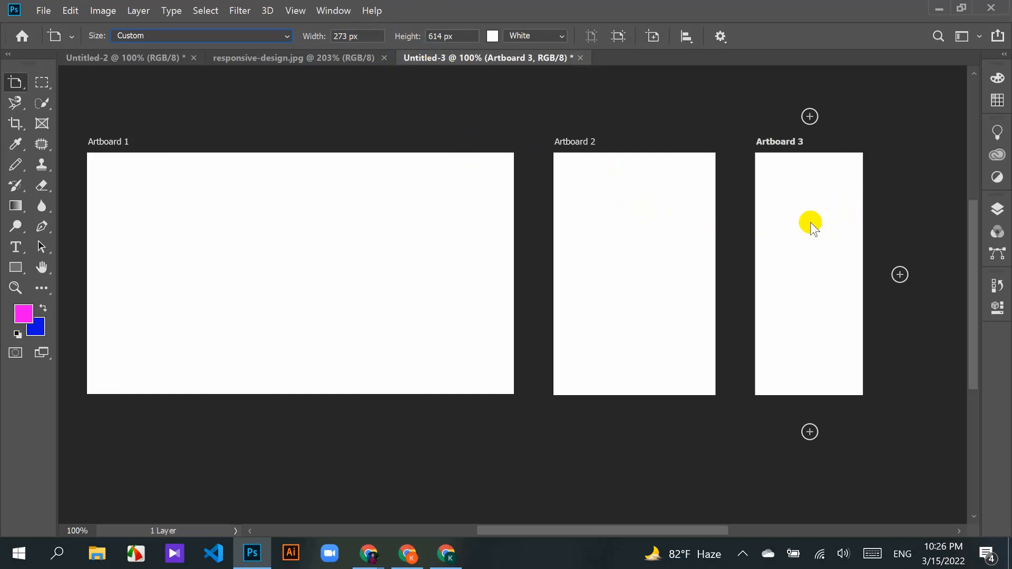
click(574, 141)
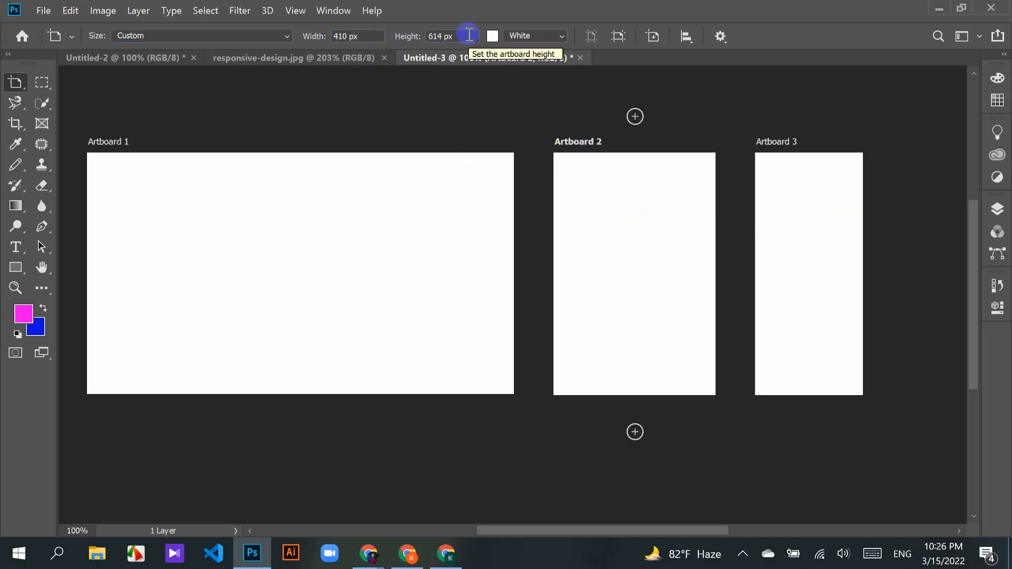
click(777, 140)
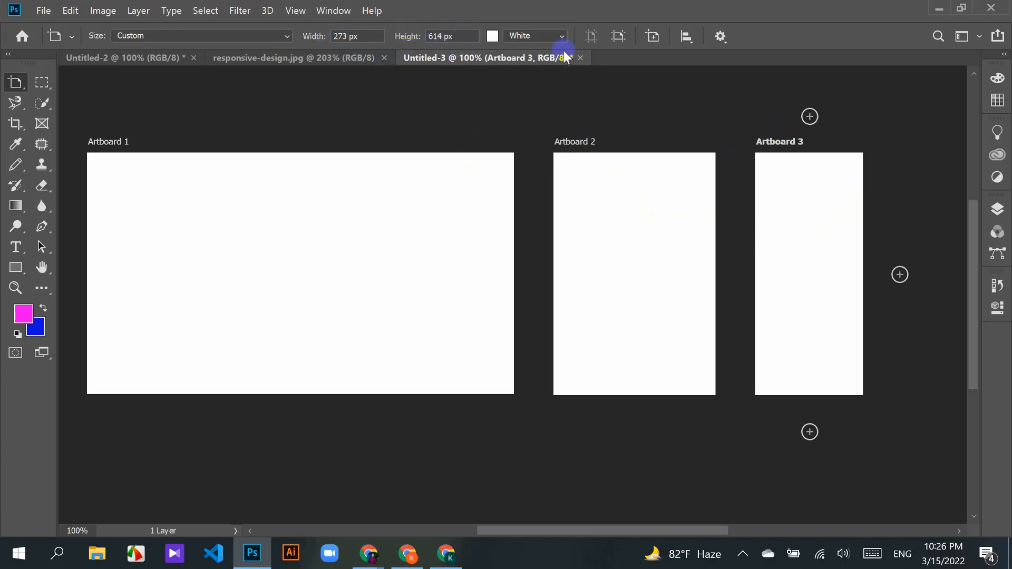
Step: Draw a magenta rectangle shape about 247 × 177 px near the middle of Artboard 1
scroll(340, 251, left, 1)
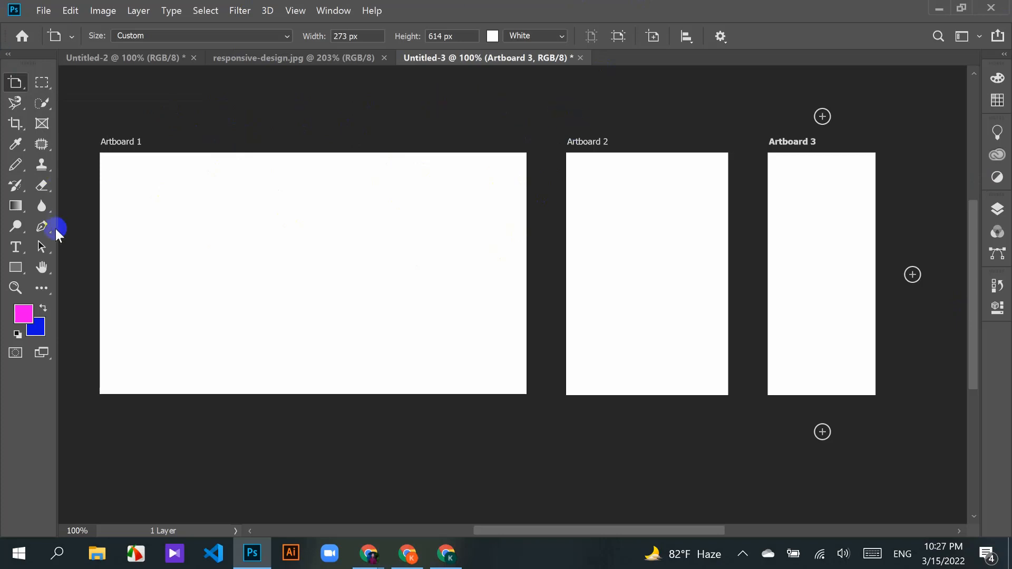
click(16, 269)
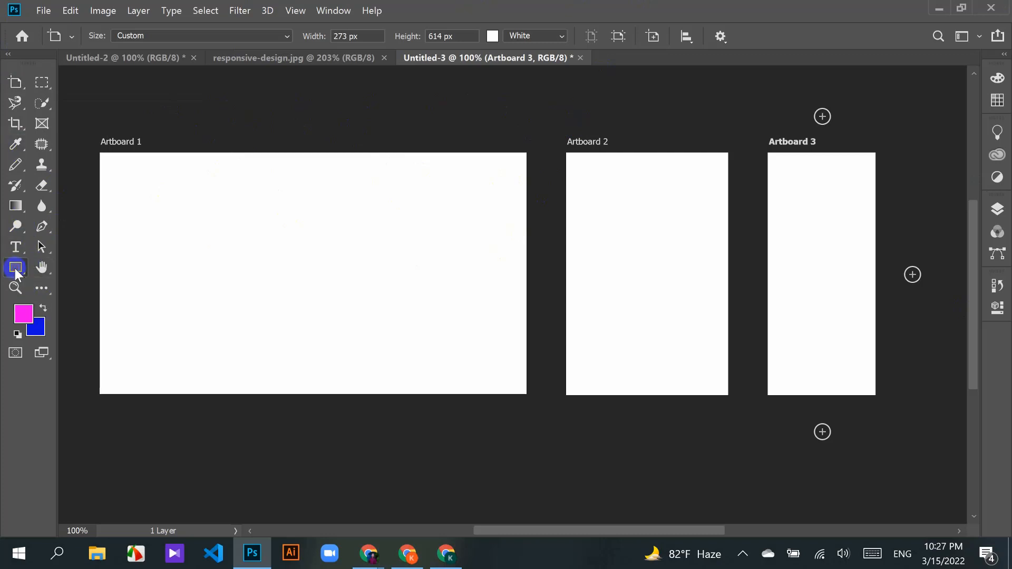
click(58, 269)
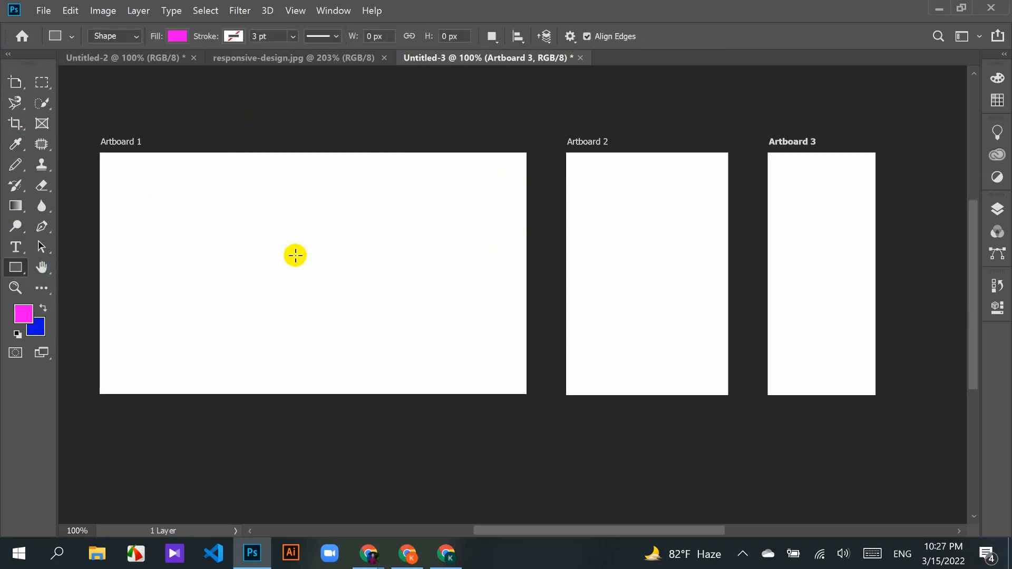
drag(258, 226, 356, 297)
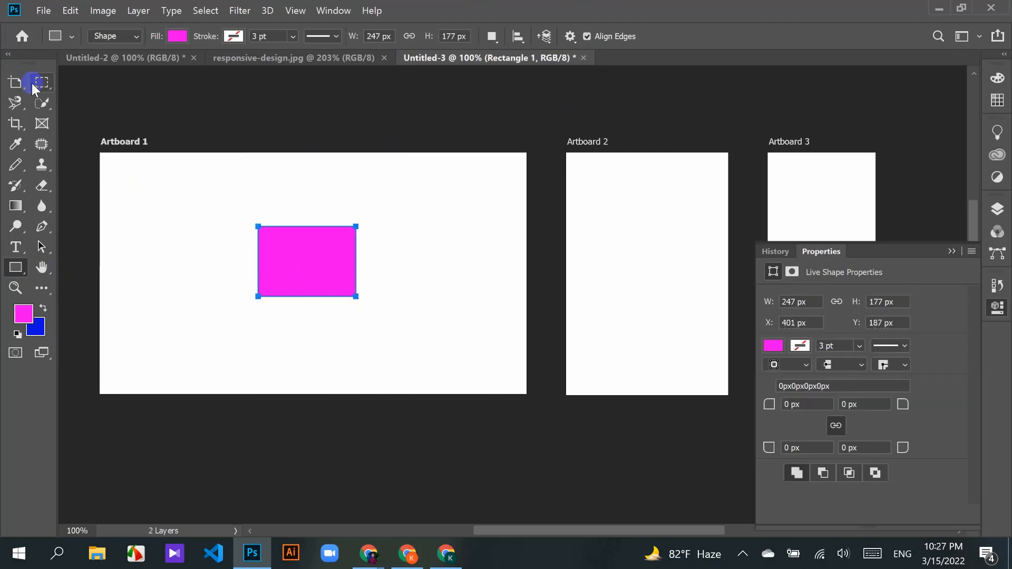
Step: Copy the magenta rectangle into Artboard 2 and Artboard 3, and scale the Artboard 3 copy down to about 17.5%
drag(18, 83, 43, 84)
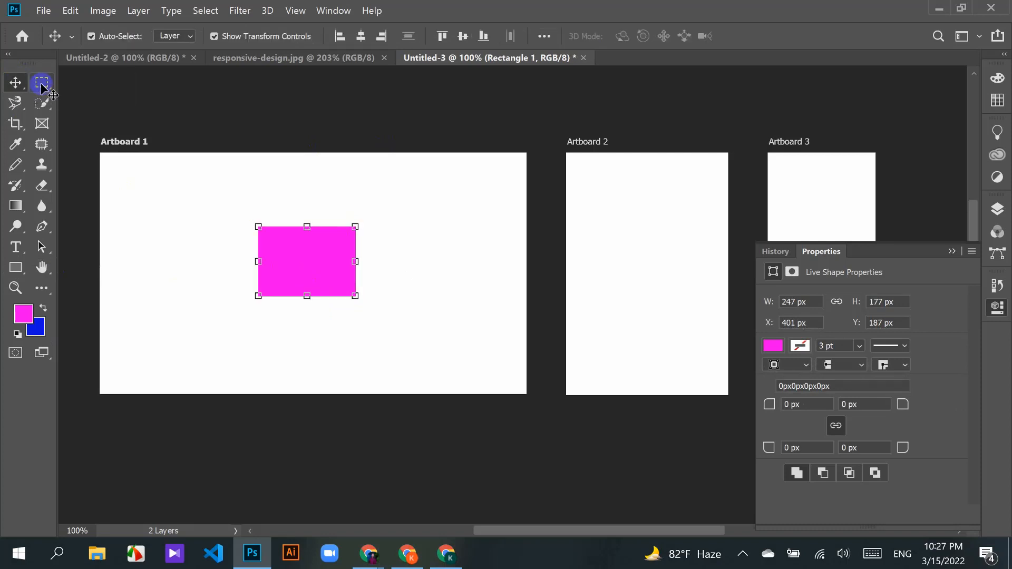
click(951, 251)
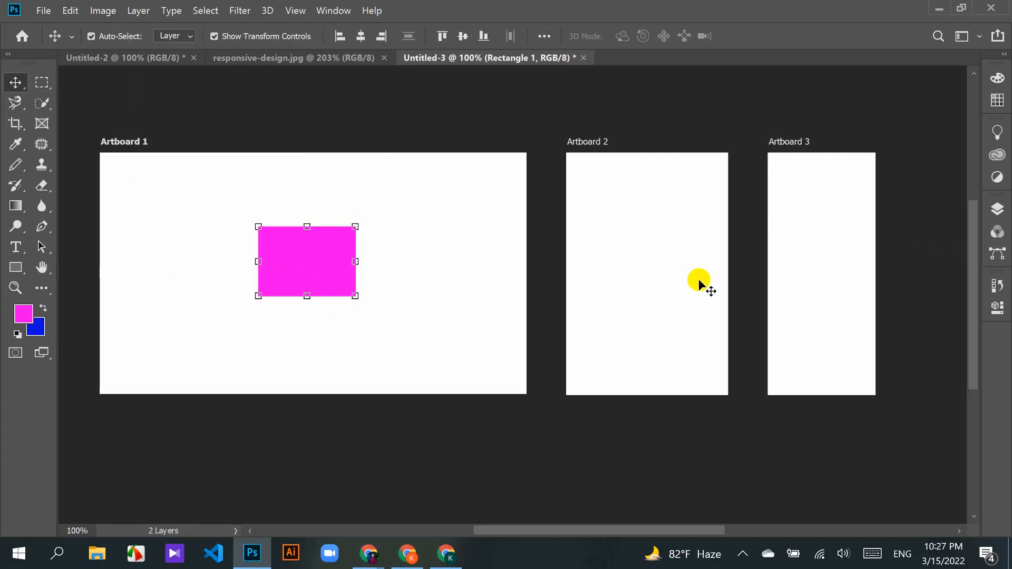
drag(299, 268, 823, 255)
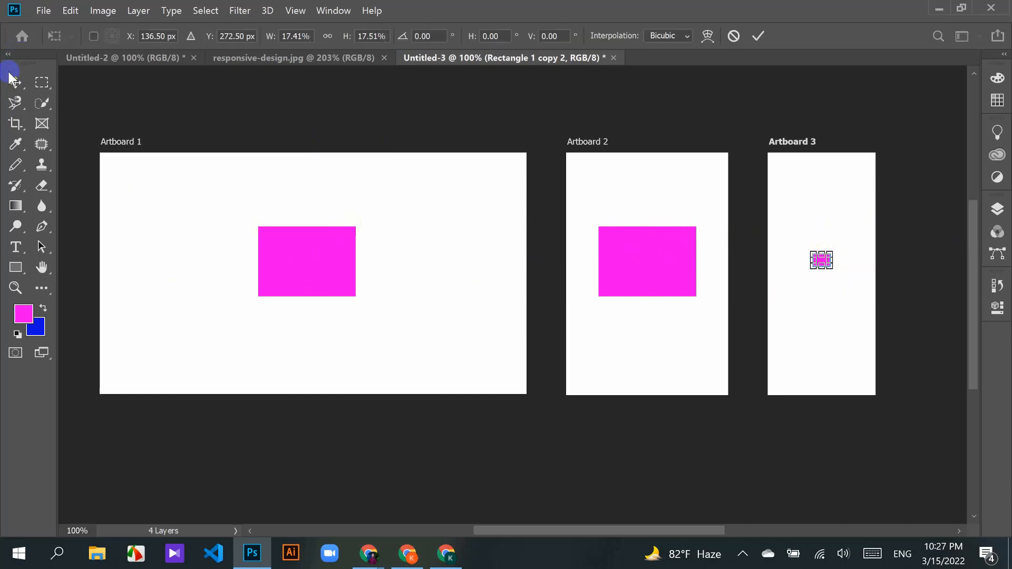
key(Return)
click(655, 203)
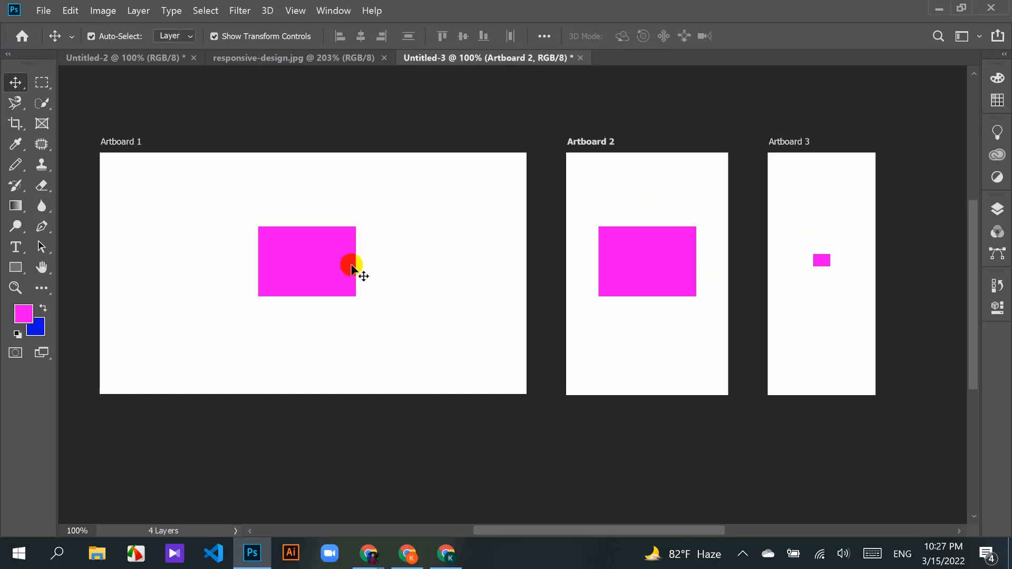
Step: Fill the large rectangle on Artboard 1 with the blue background colour 0a0fde
click(316, 253)
click(40, 328)
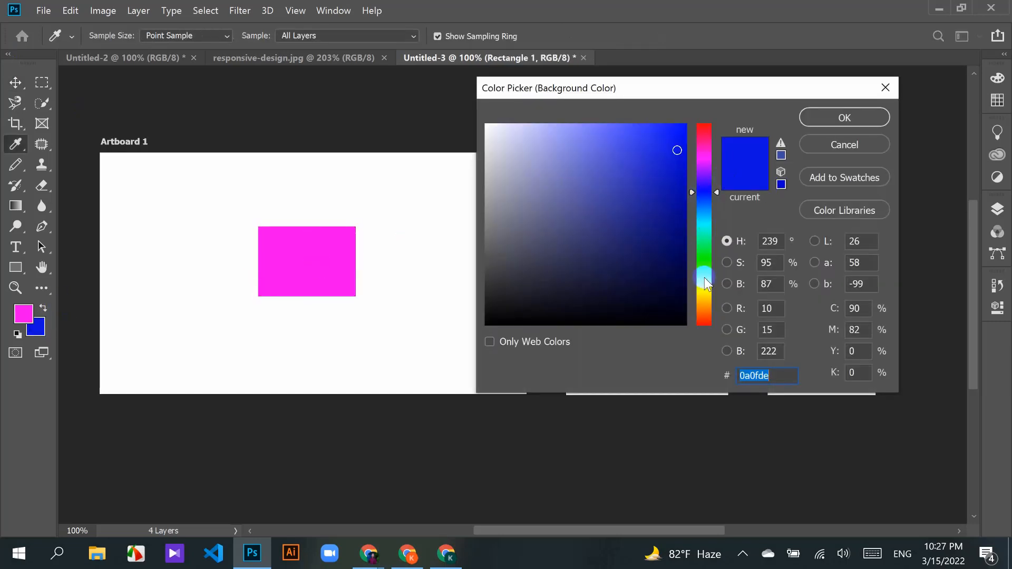
click(842, 120)
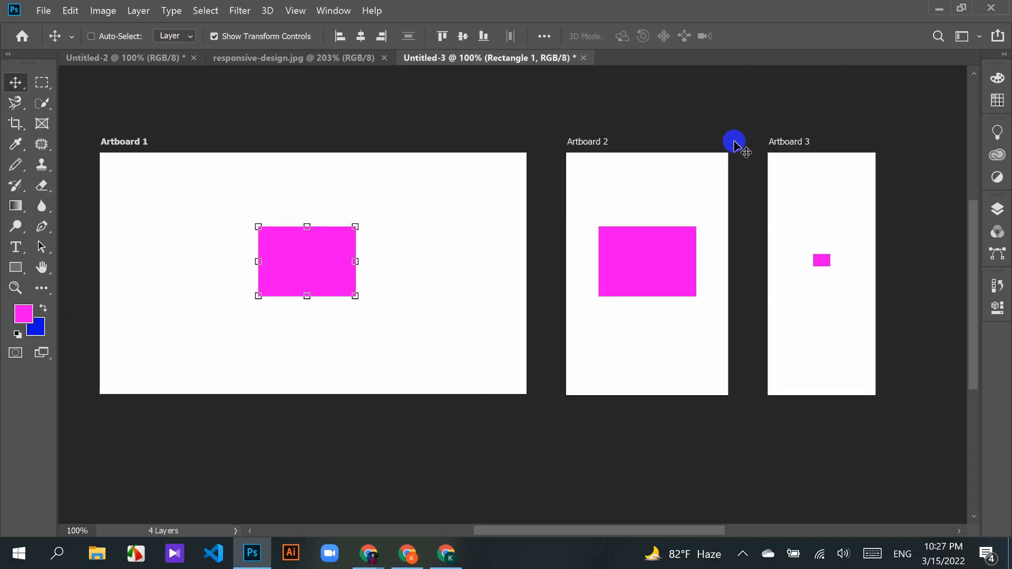
key(ctrl+BackSpace)
Step: Fill the small rectangle on Artboard 3 with a turquoise foreground colour and deselect it
click(820, 261)
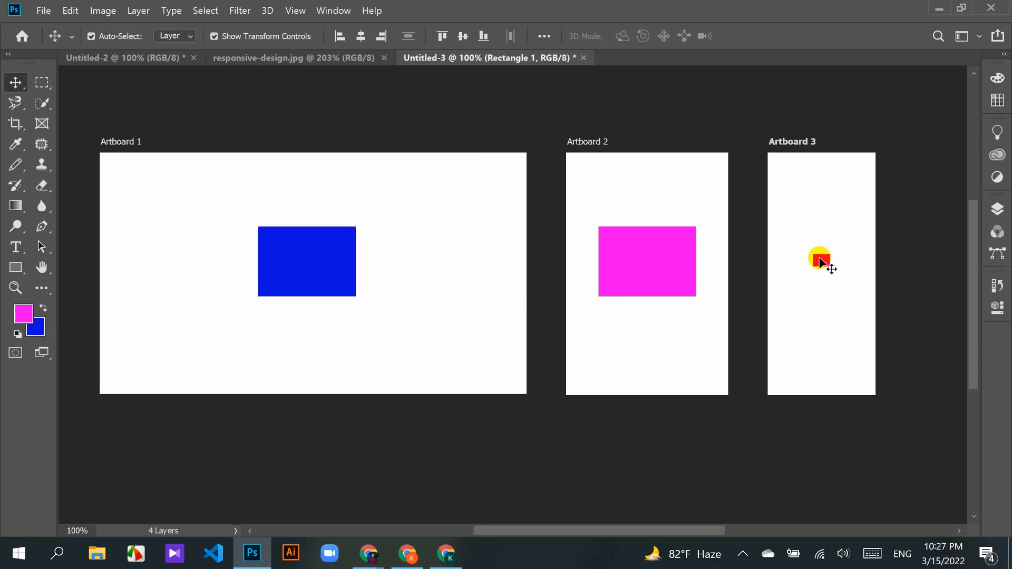
drag(820, 262, 658, 263)
click(21, 315)
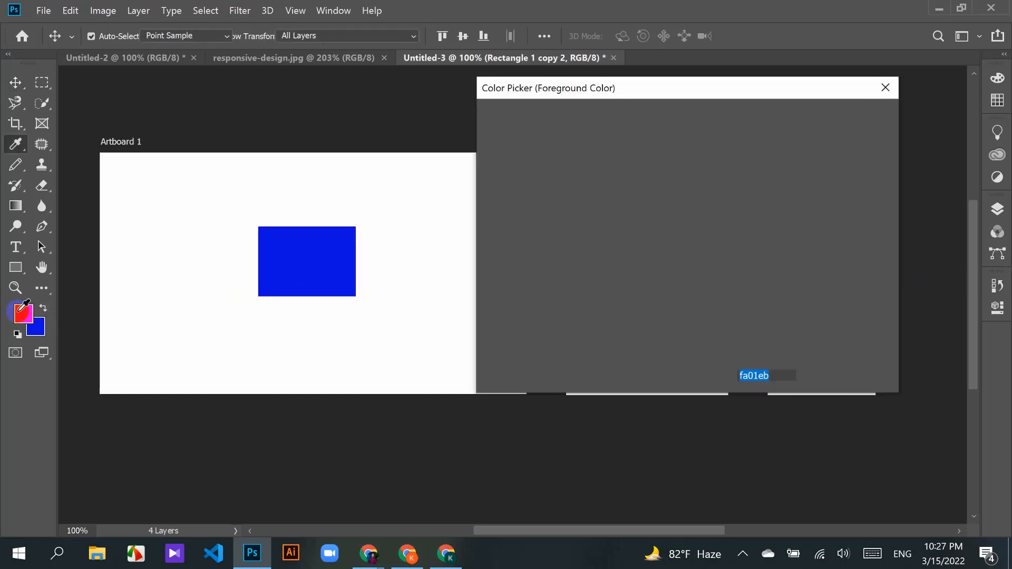
click(706, 232)
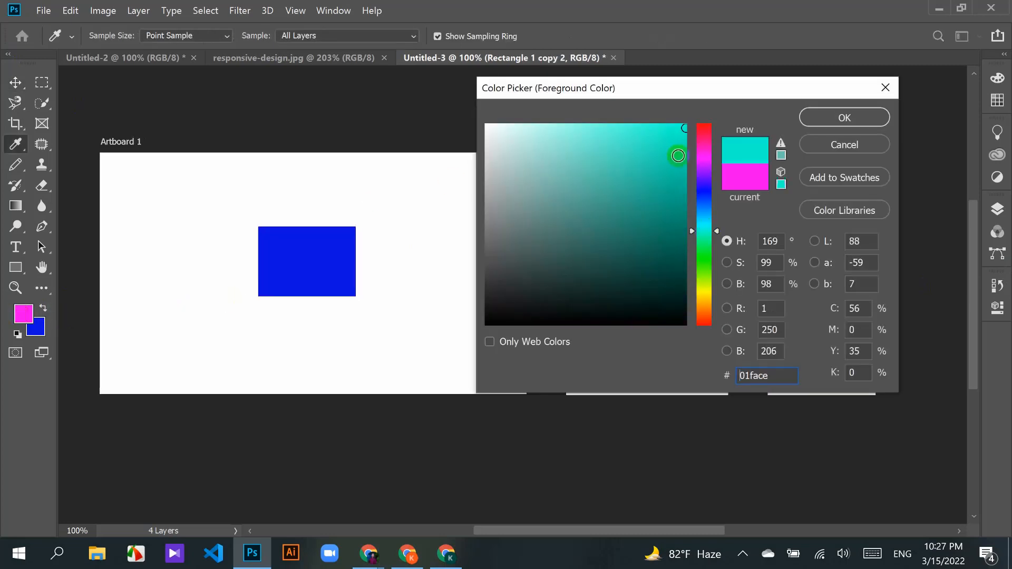
click(824, 117)
key(alt+BackSpace)
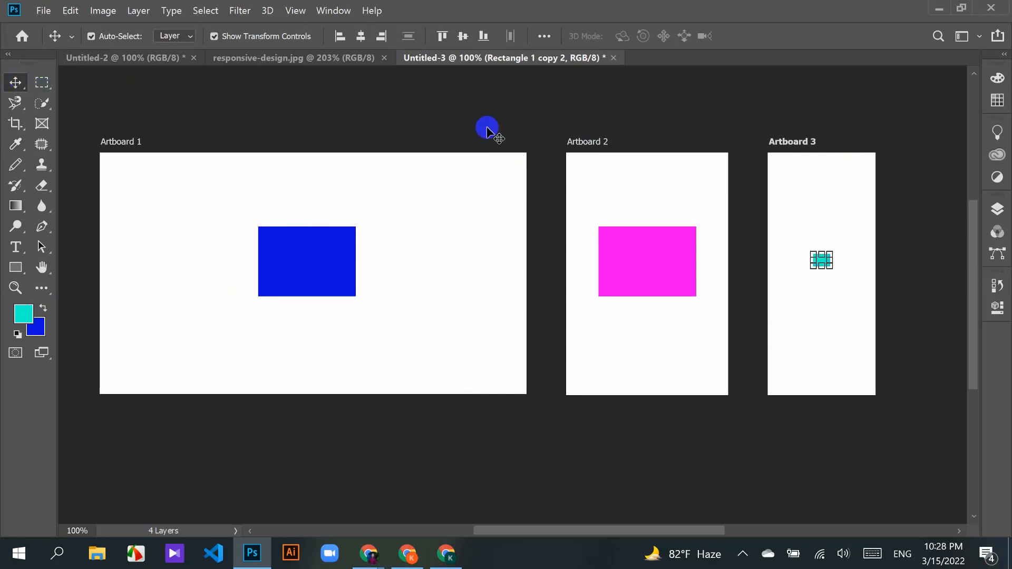
click(490, 109)
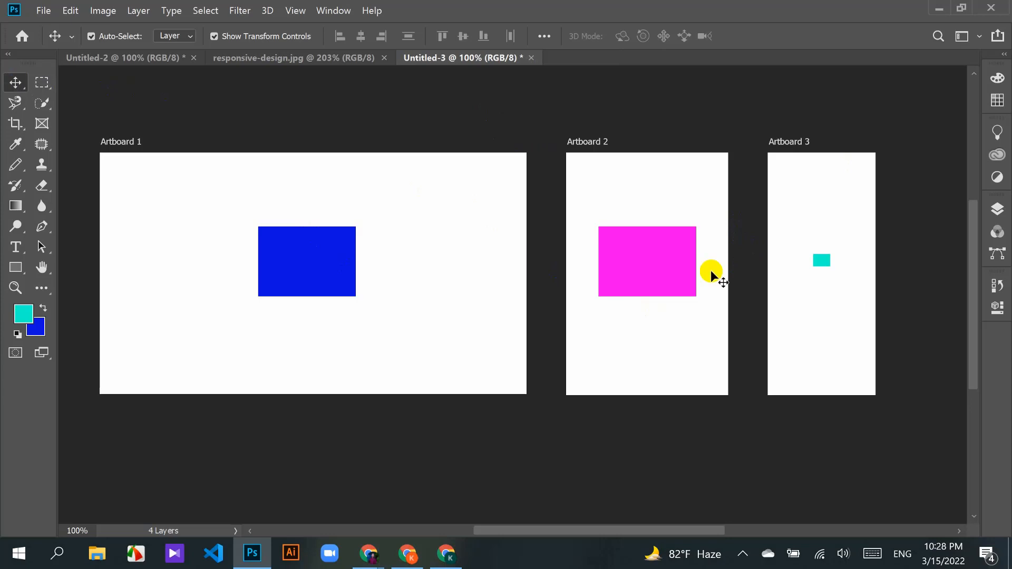
Step: Open the Export As settings for the artboards, preview Artboard 1 and keep PNG as the format
click(47, 10)
mouse_move(88, 185)
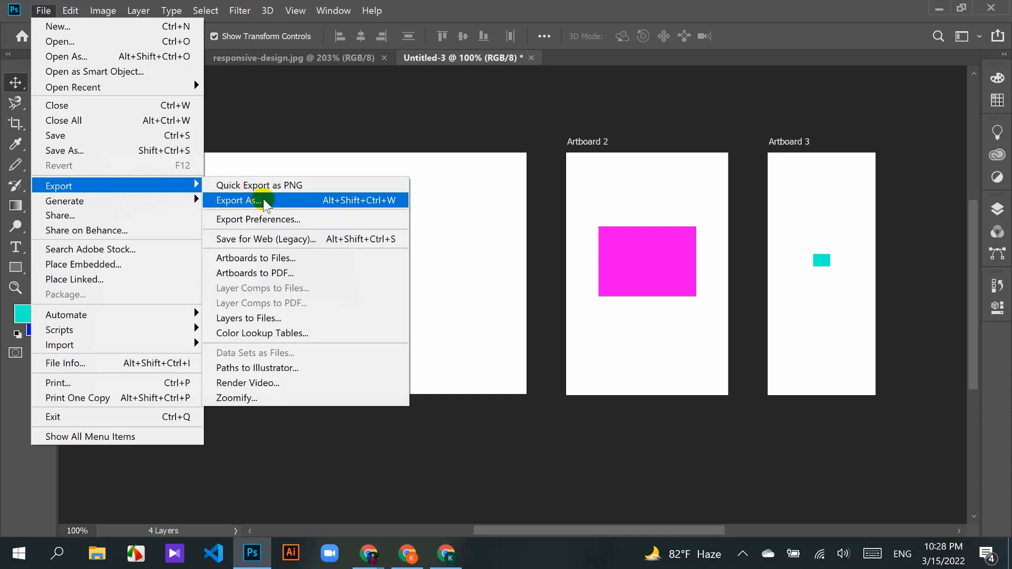
click(249, 202)
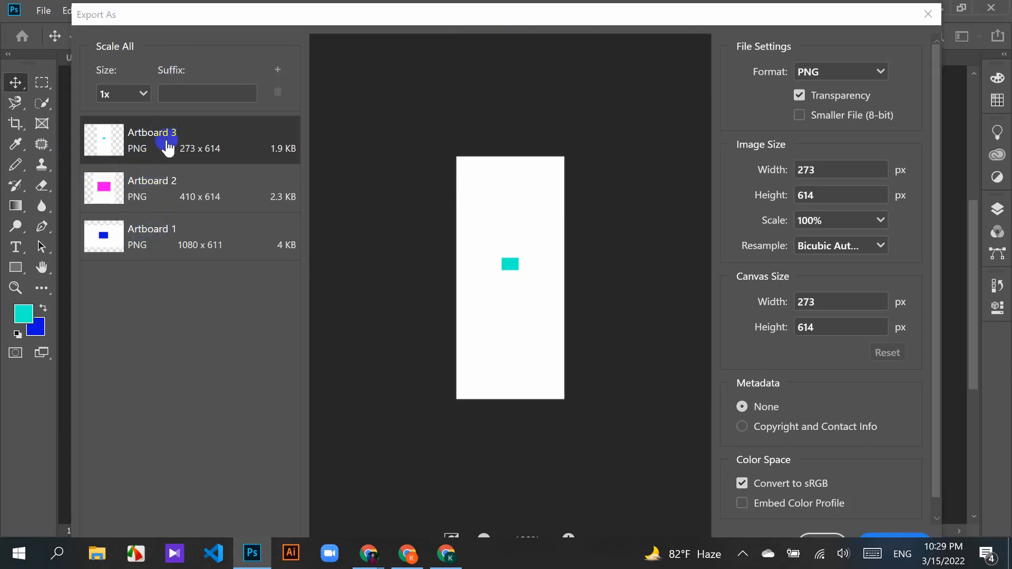
click(174, 225)
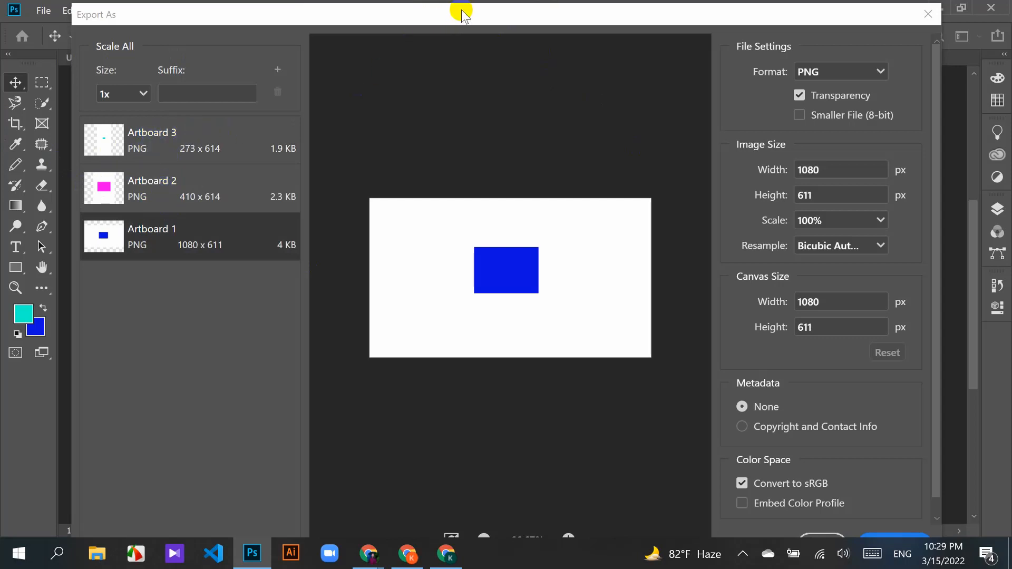
drag(567, 16, 515, 5)
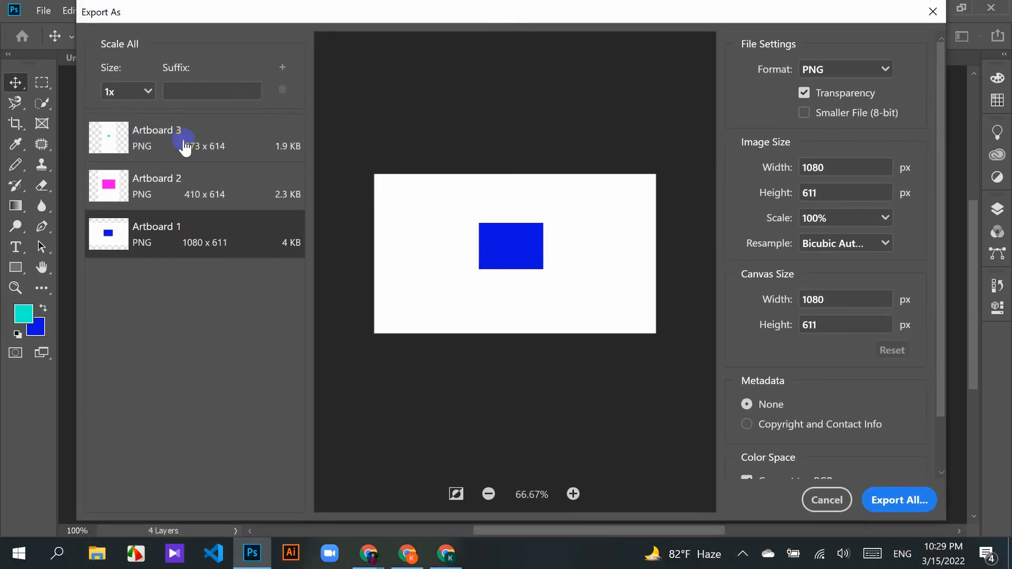
click(887, 74)
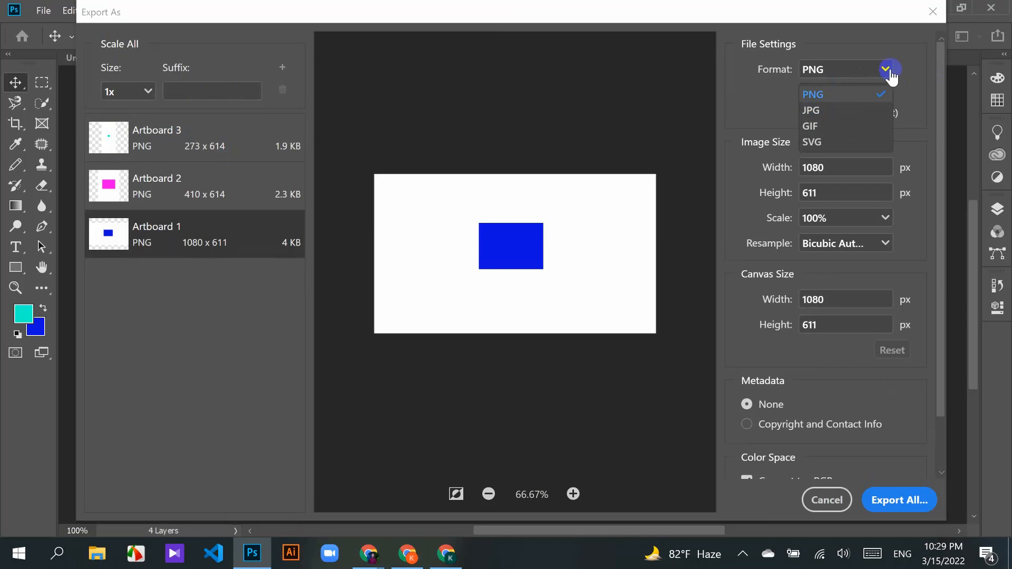
click(889, 74)
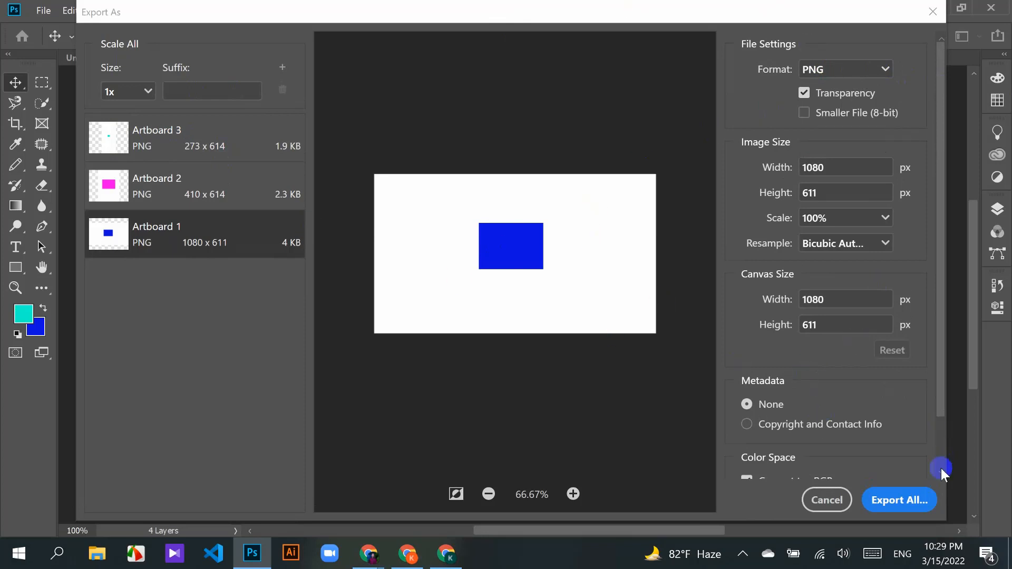
Step: Start exporting all artboards and create a new folder on the Desktop for them
click(913, 507)
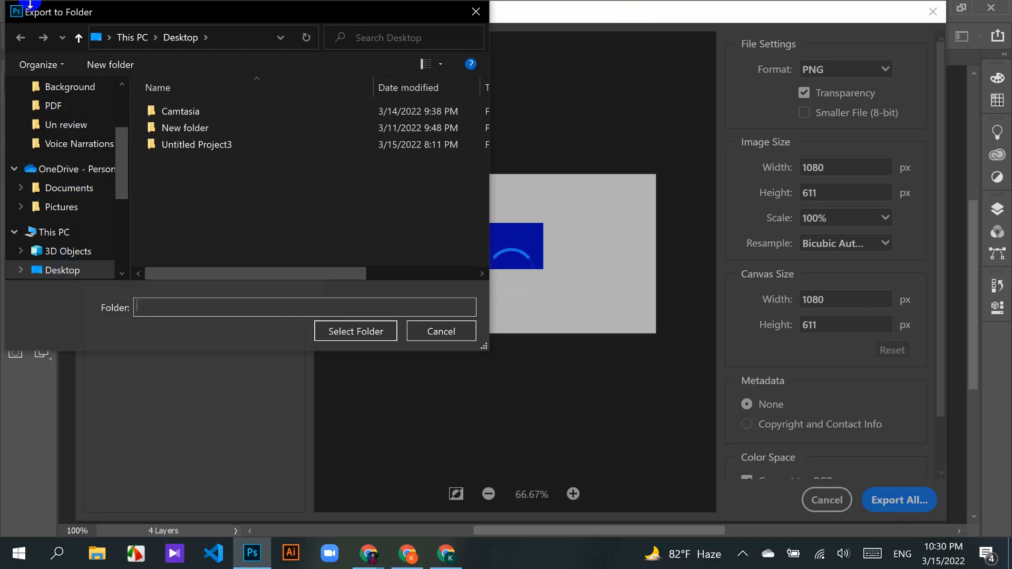
click(58, 271)
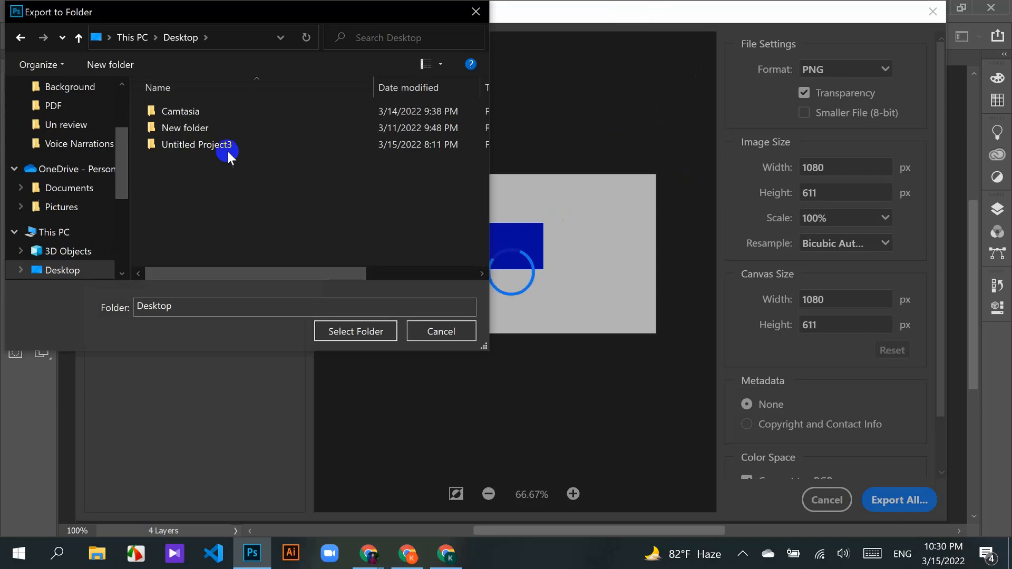
right_click(246, 178)
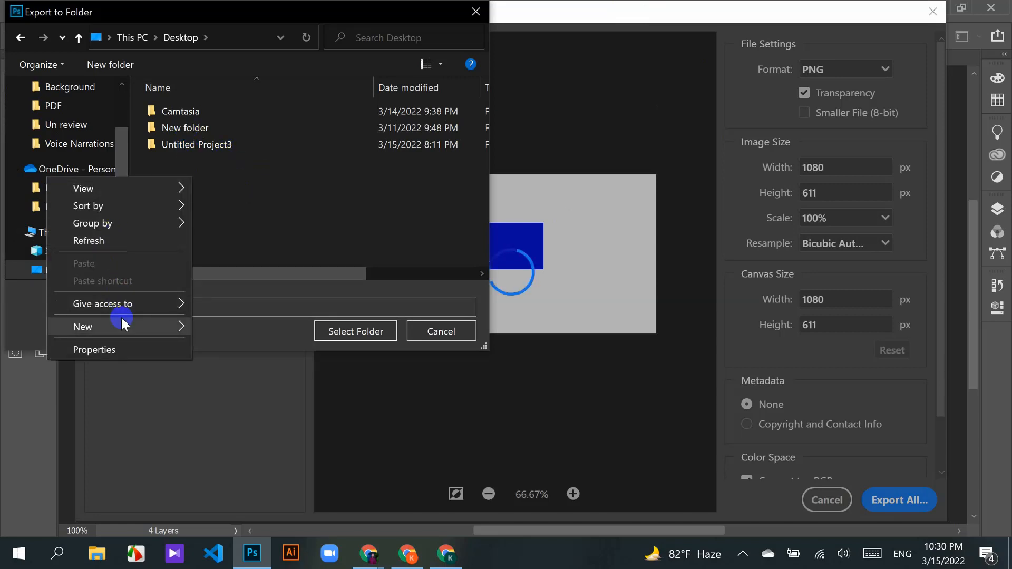
mouse_move(149, 316)
click(236, 330)
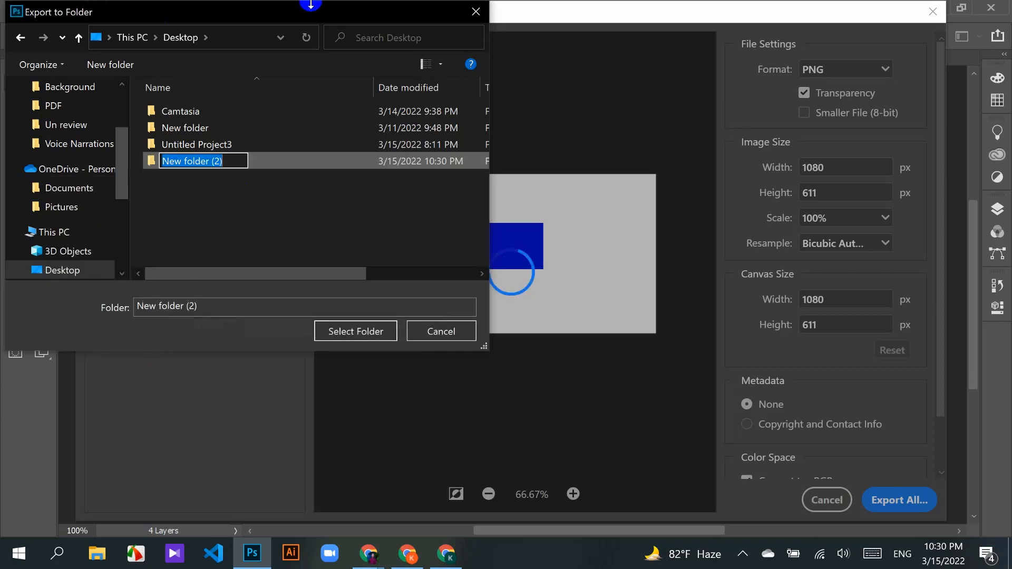
drag(311, 4, 438, 19)
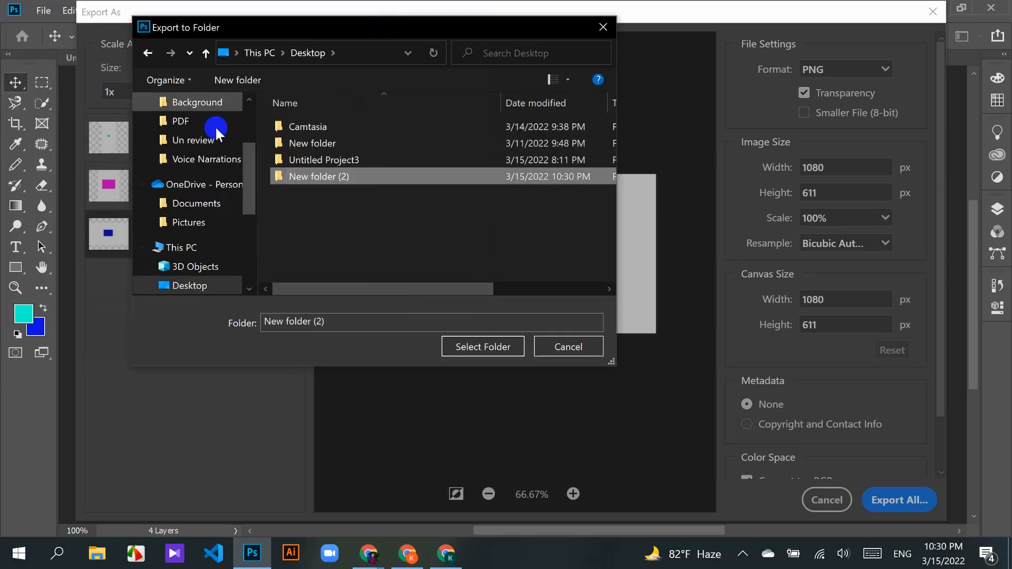
Step: Choose the newly created Desktop folder as the destination and export the artboards into it
click(323, 182)
double_click(324, 183)
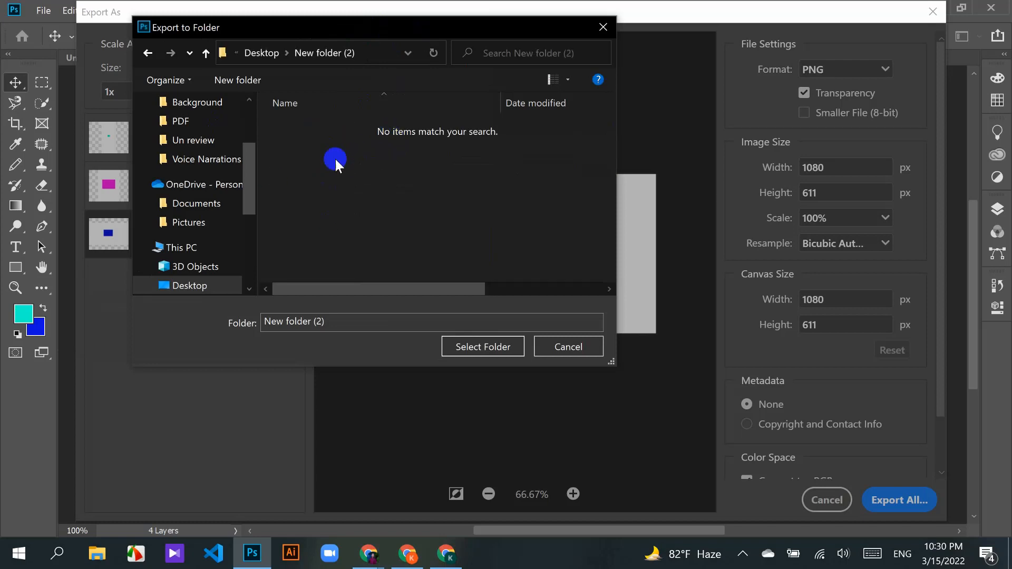
click(480, 349)
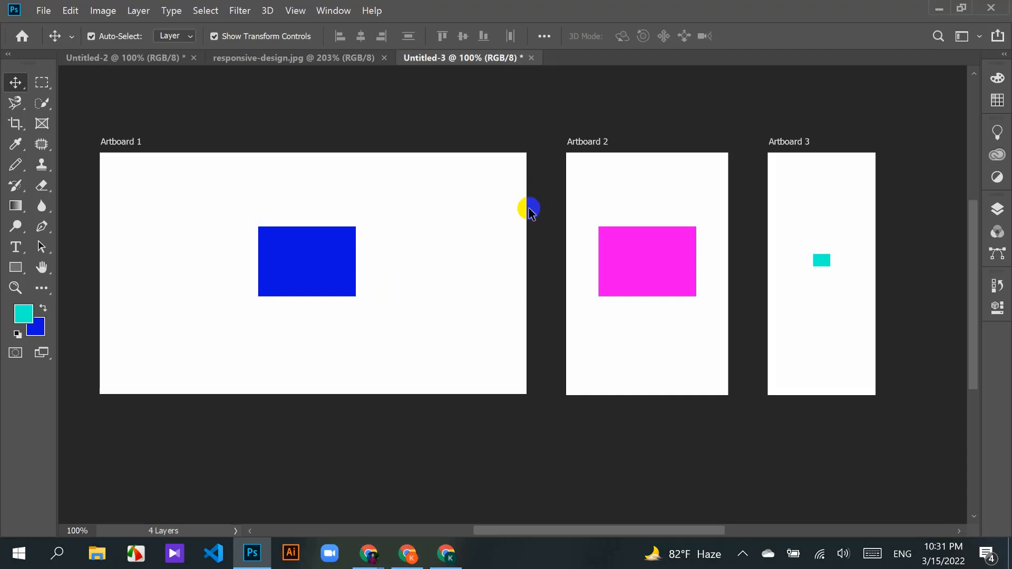
Step: Switch to File Explorer and open the export folder New folder (2) on the Desktop
click(102, 549)
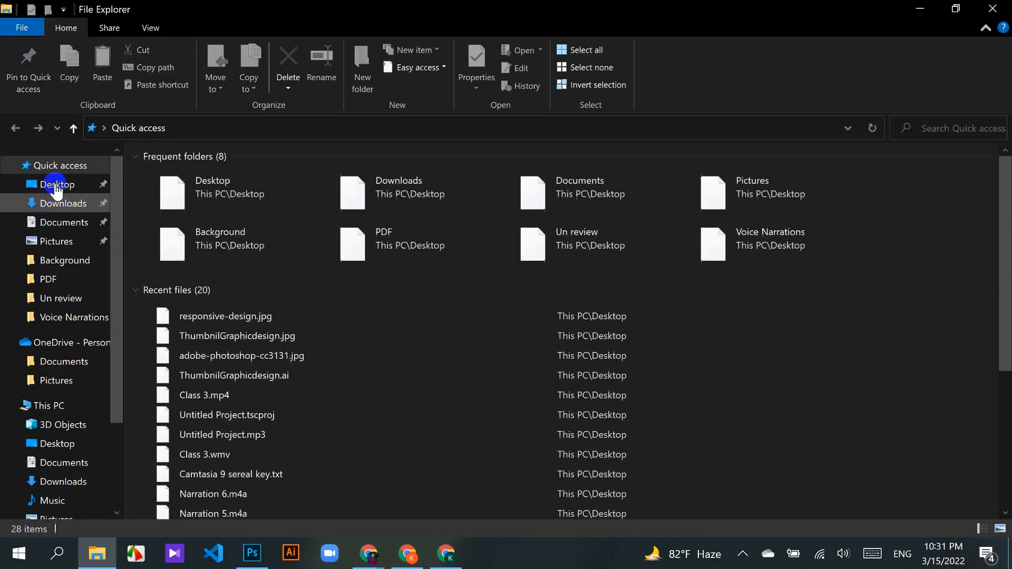
click(55, 184)
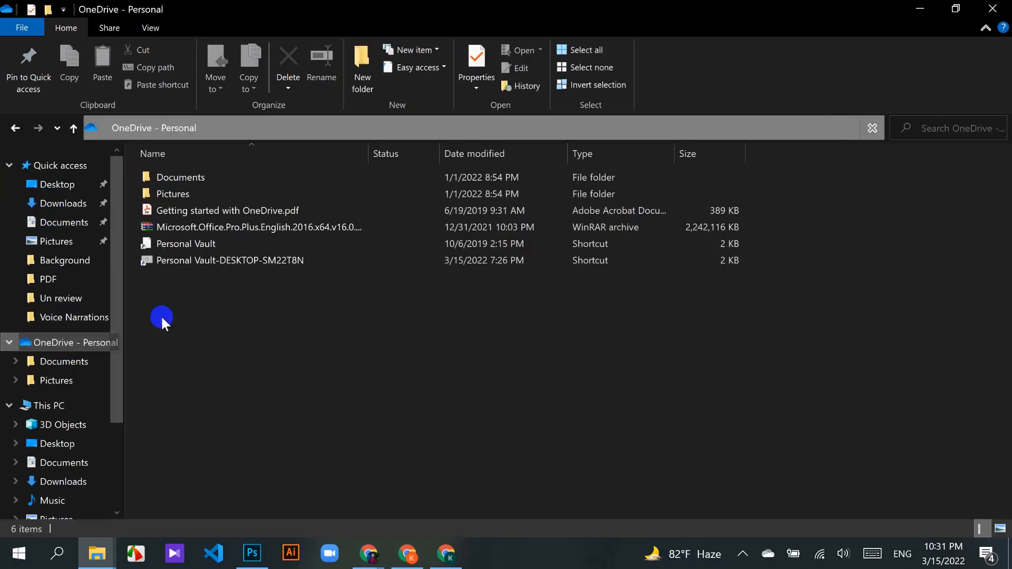
click(78, 184)
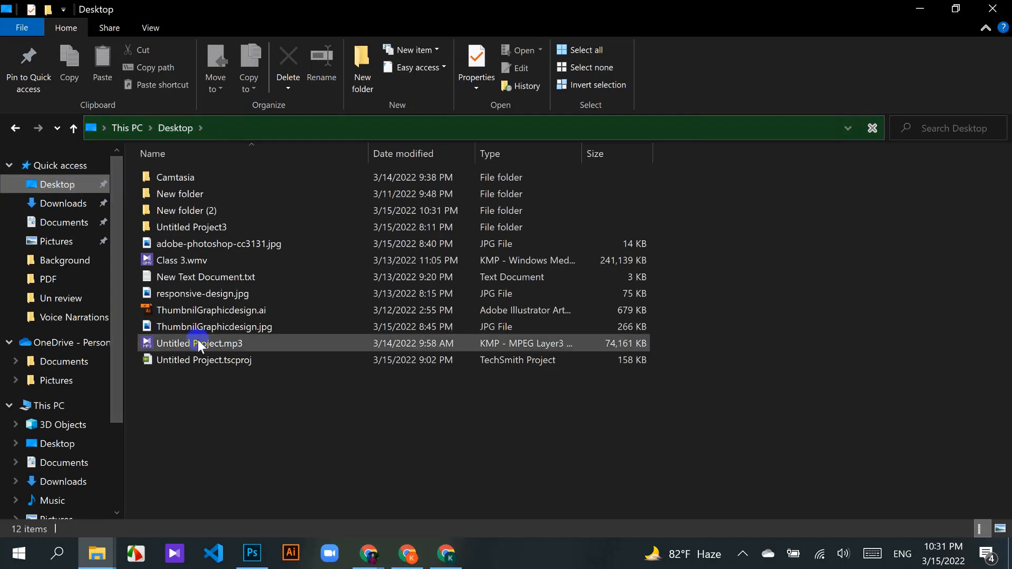
click(181, 209)
double_click(182, 208)
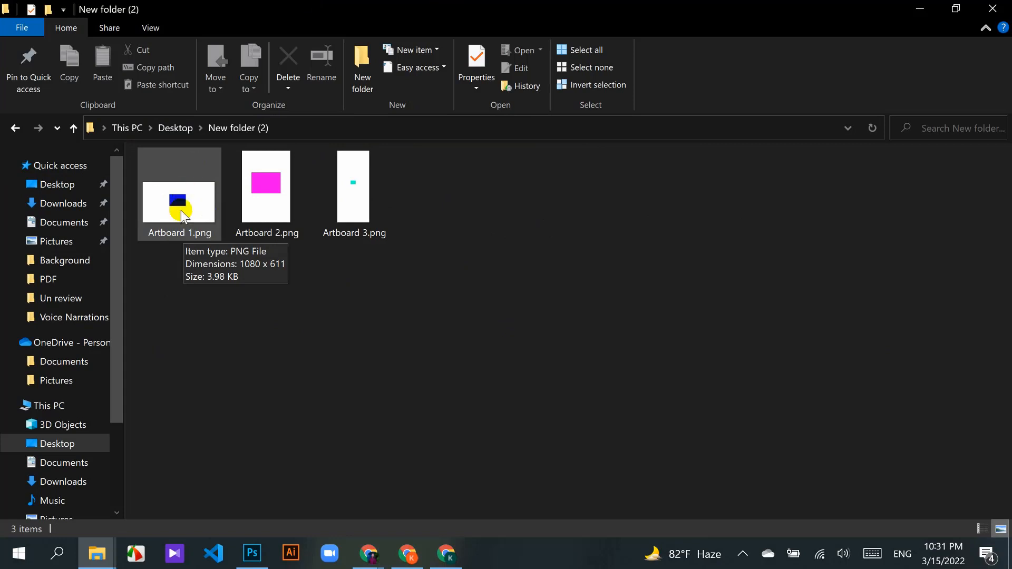
Step: Examine the exported PNG files of Artboard 1, Artboard 2 and Artboard 3 in the folder
click(273, 187)
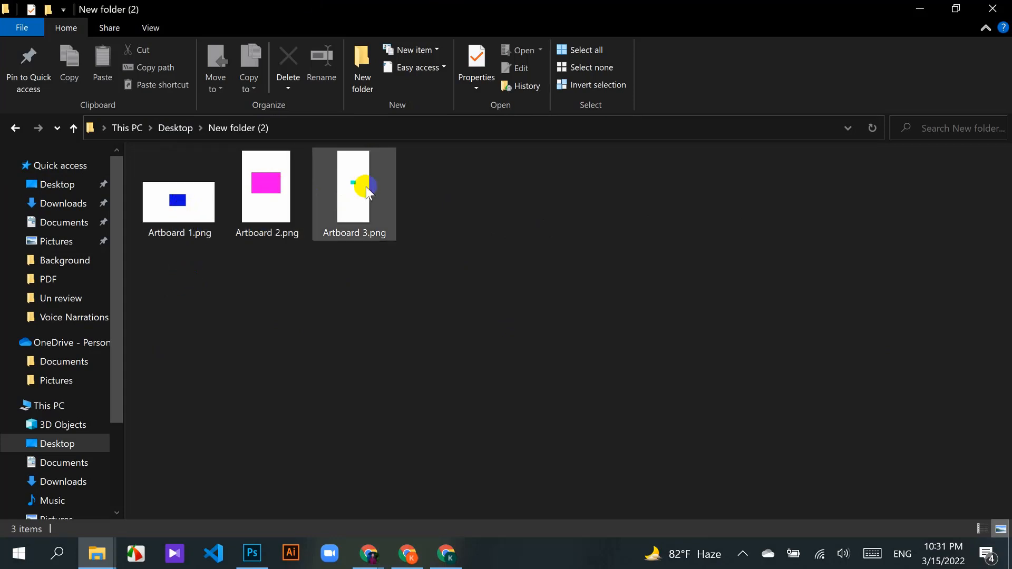
drag(397, 290, 238, 234)
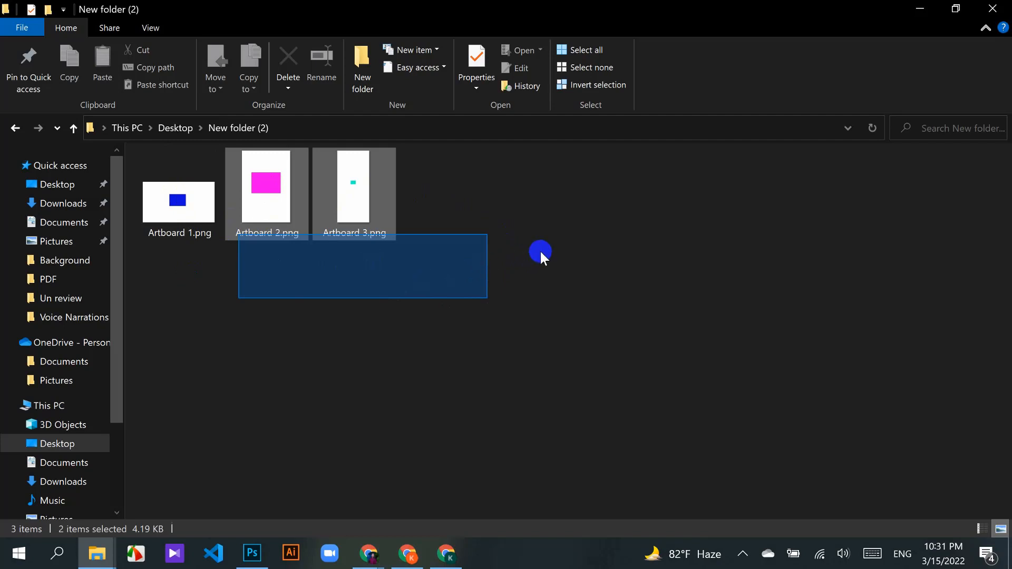
drag(500, 199, 481, 199)
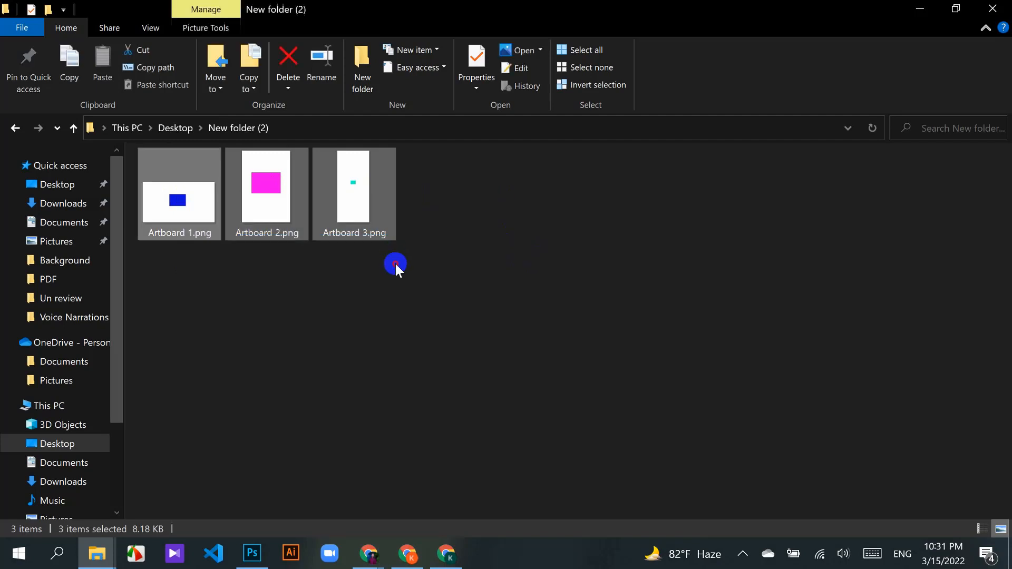
click(317, 266)
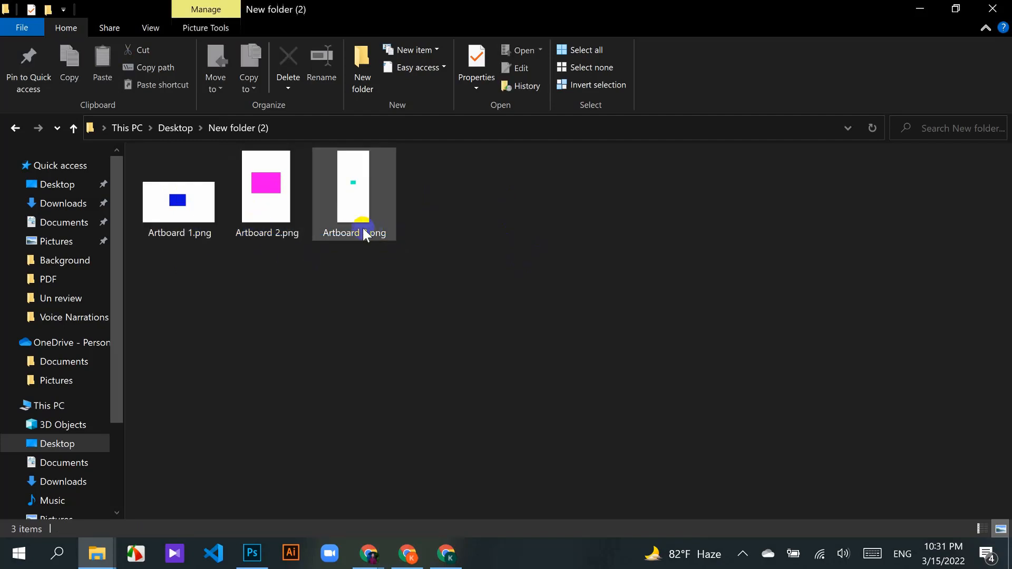
drag(367, 284, 196, 234)
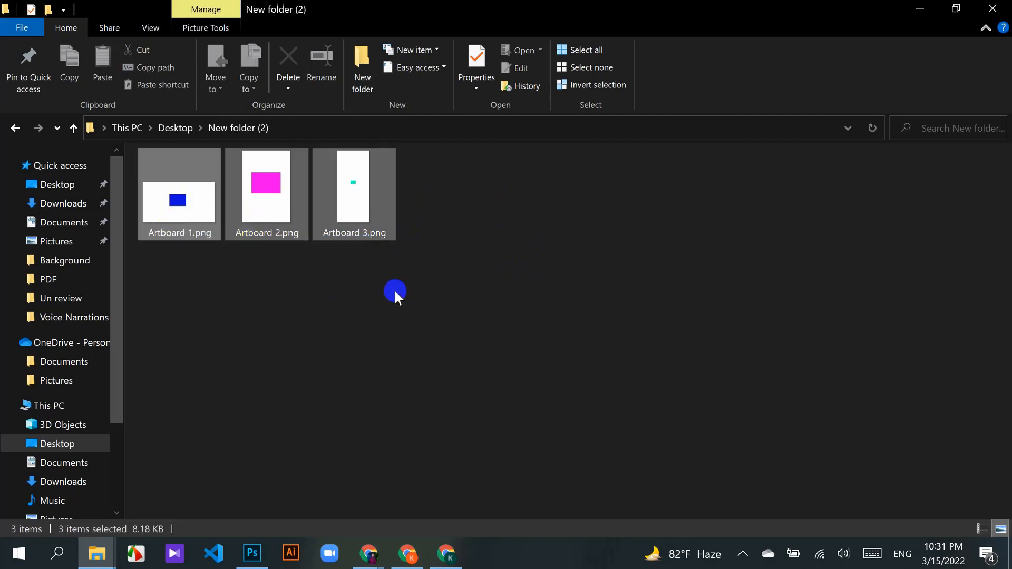
click(421, 301)
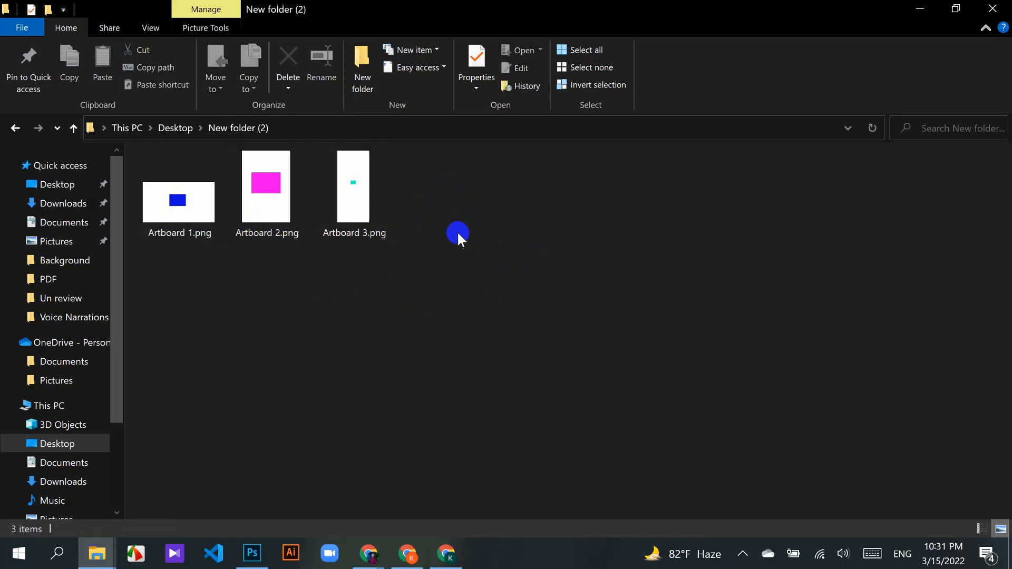
Step: Close the folder window, revisit New folder (2) on the Desktop and return to Photoshop
click(993, 9)
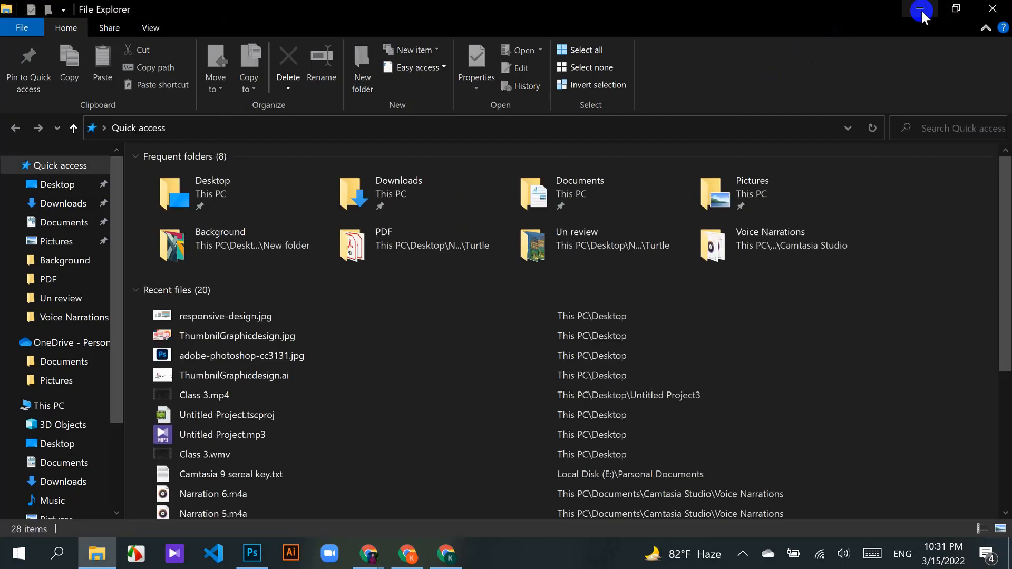
click(46, 190)
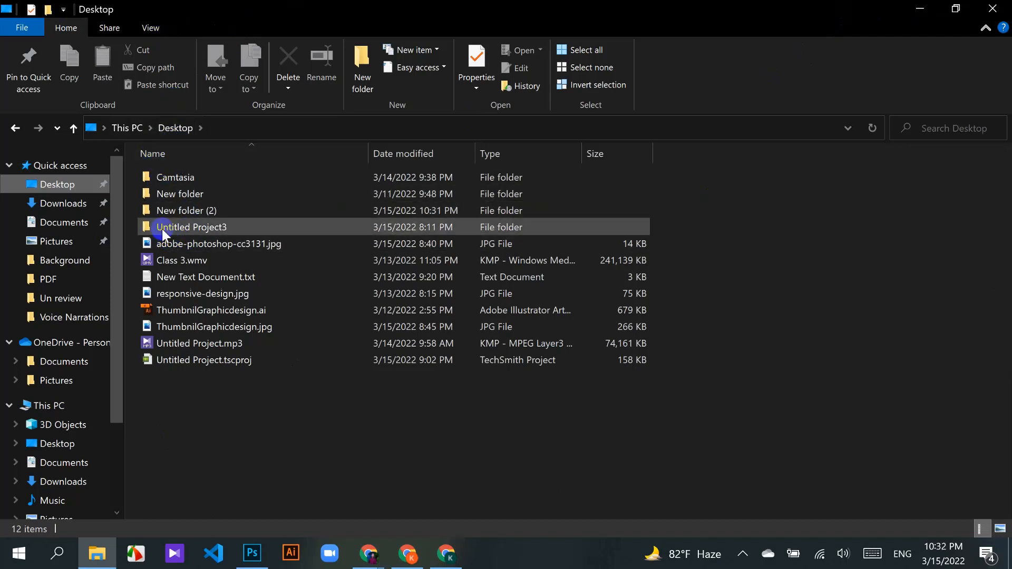
click(189, 216)
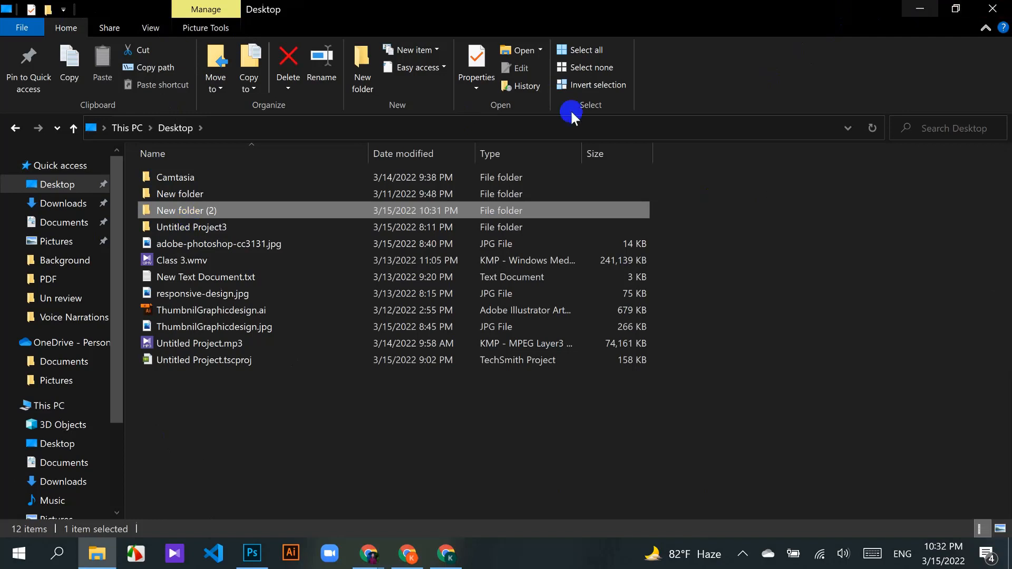
double_click(165, 210)
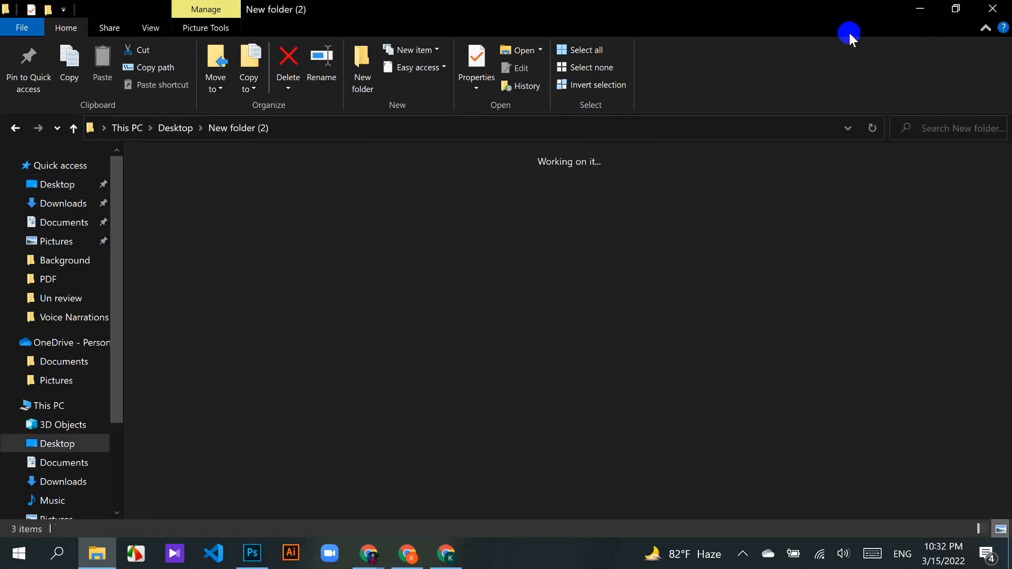
click(921, 9)
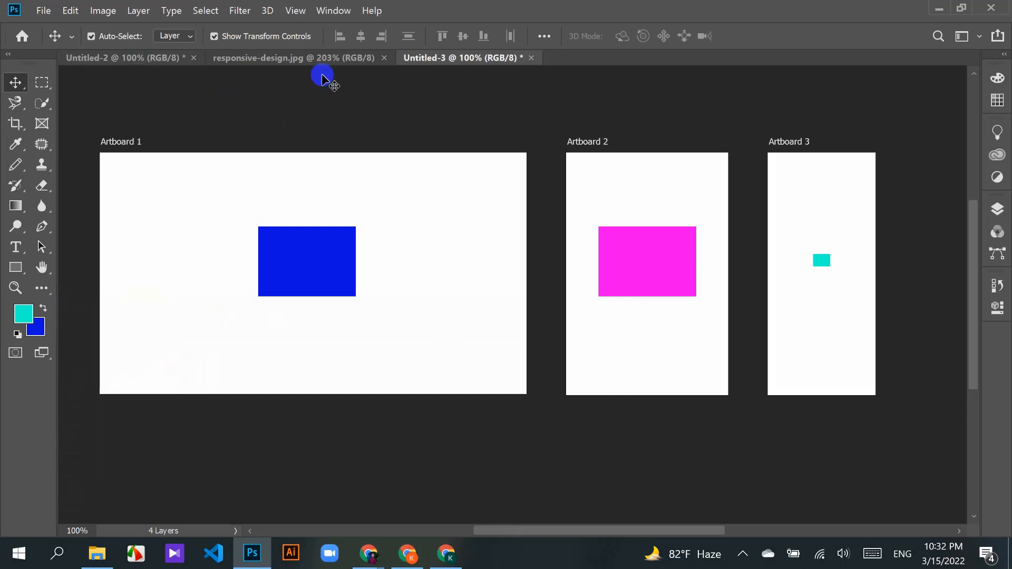
Step: Compare the responsive layouts in responsive-design.jpg and Untitled-2, ending back on the Untitled-3 document
click(307, 63)
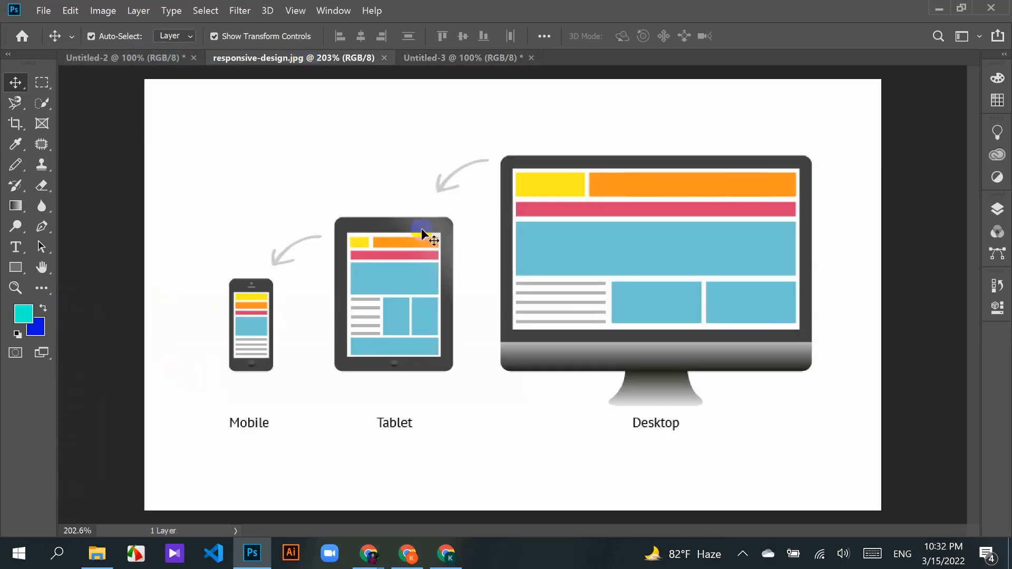
click(128, 57)
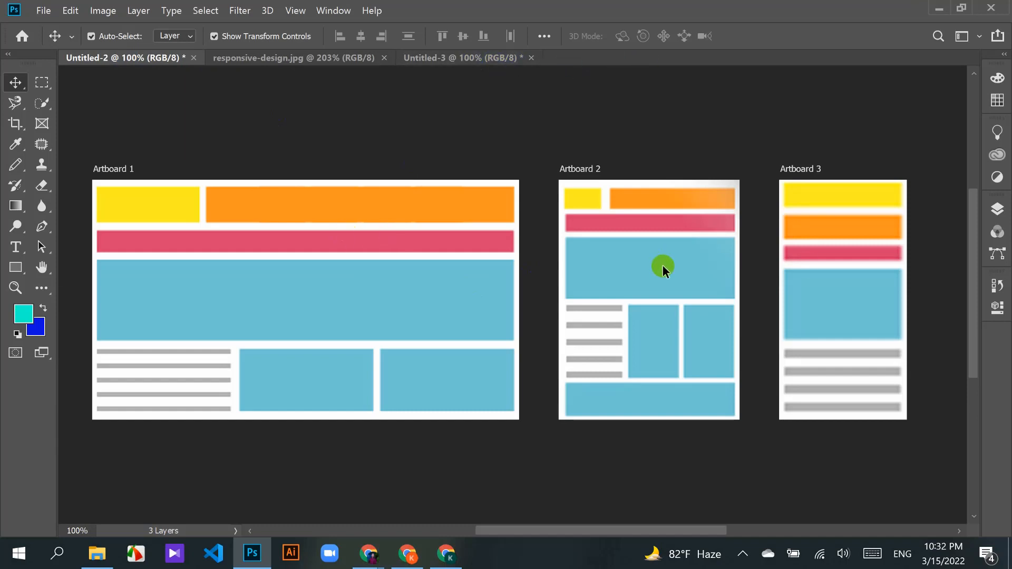
click(295, 57)
click(447, 55)
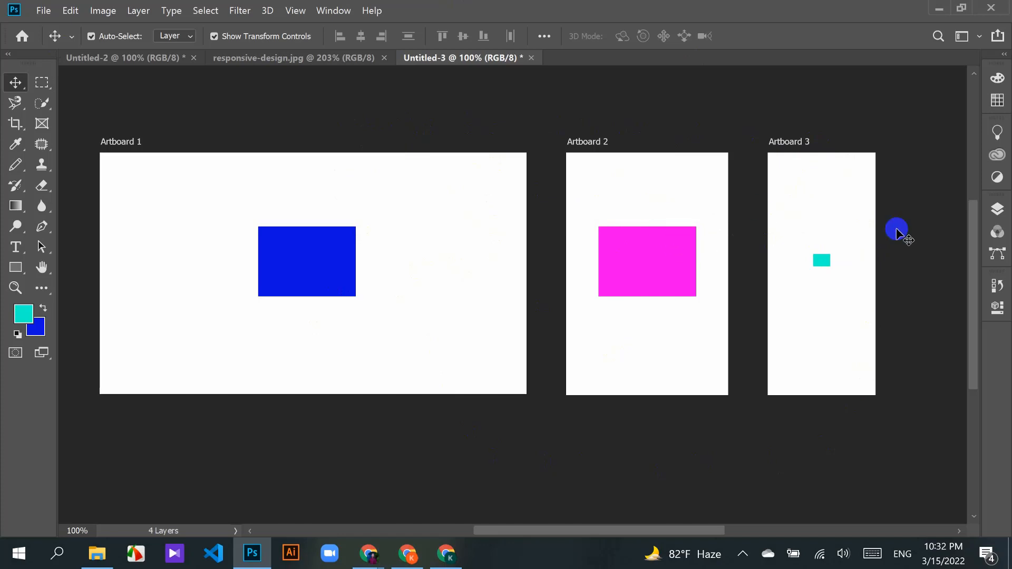
Step: Show the layer list, select Artboard 2 and collapse the Artboard 1, Artboard 2 and Artboard 3 groups
click(997, 210)
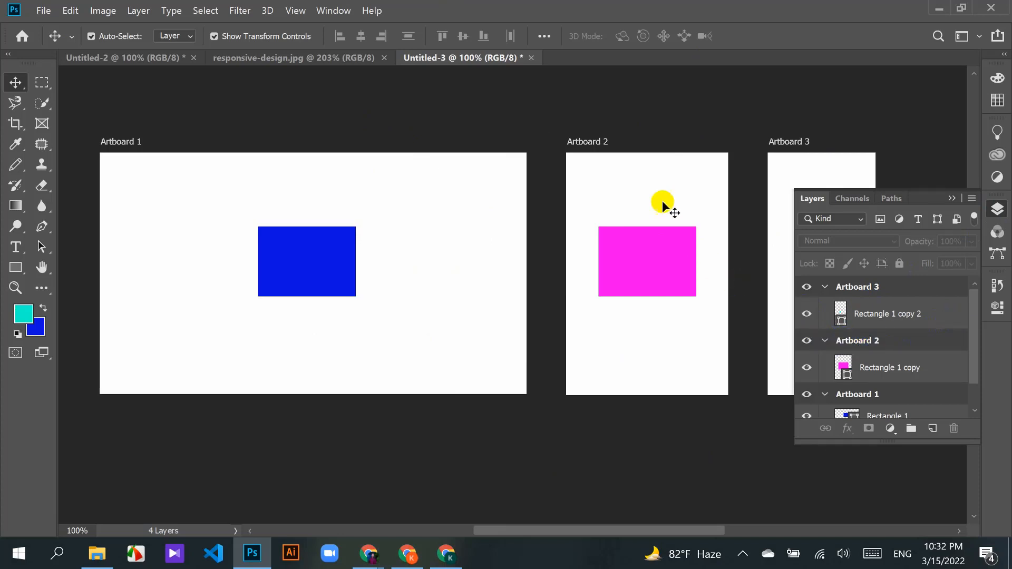
click(593, 151)
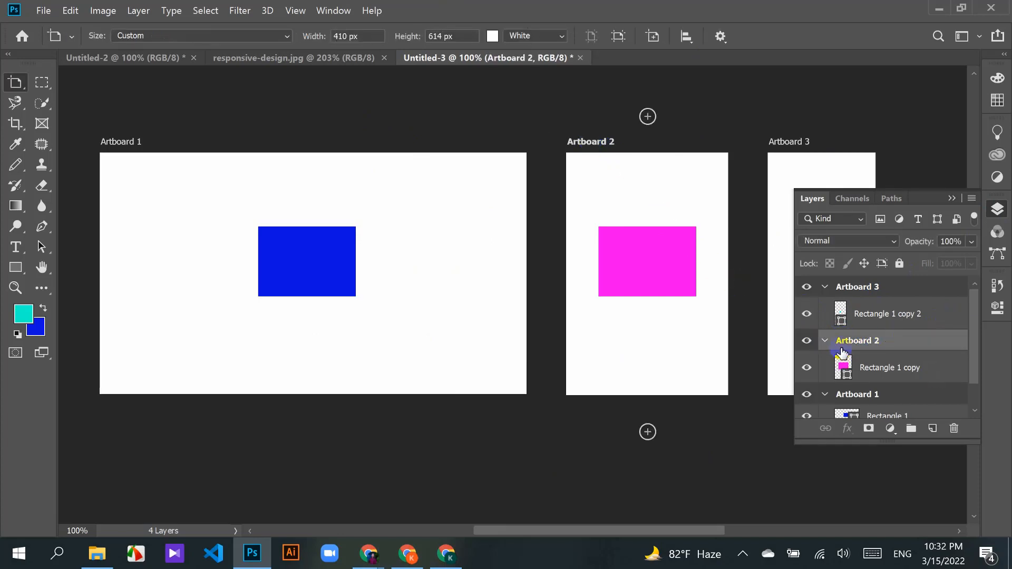
click(825, 341)
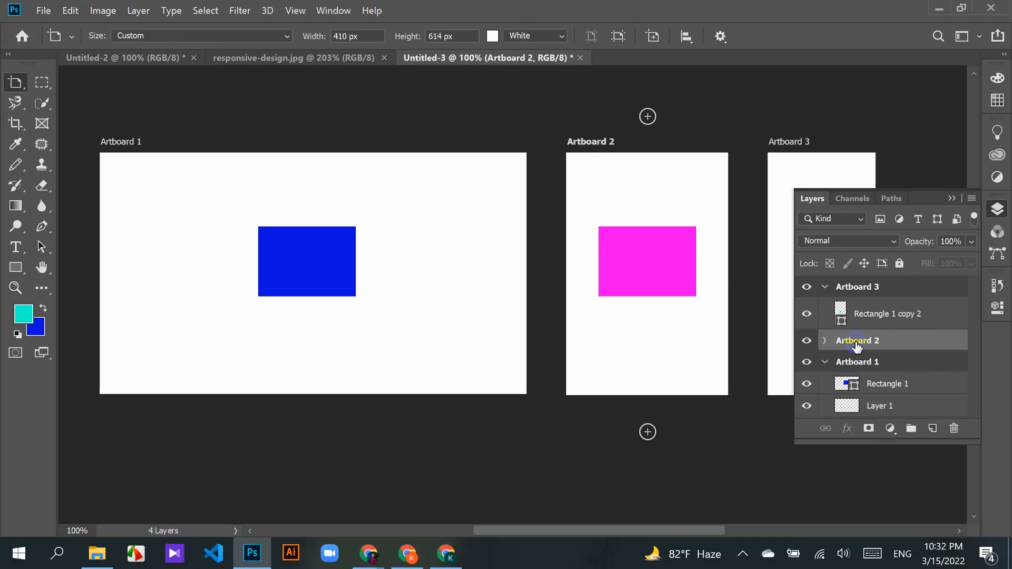
click(825, 286)
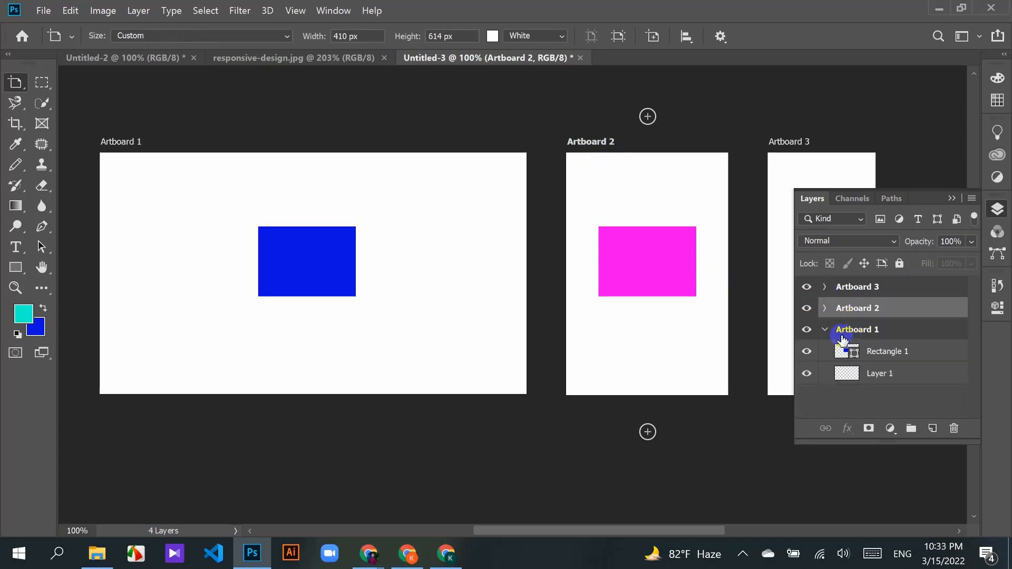
click(823, 330)
Step: Export only Artboard 2 as a PNG named Artboard 2.png into New folder (2) on the Desktop, replacing the existing file
click(860, 310)
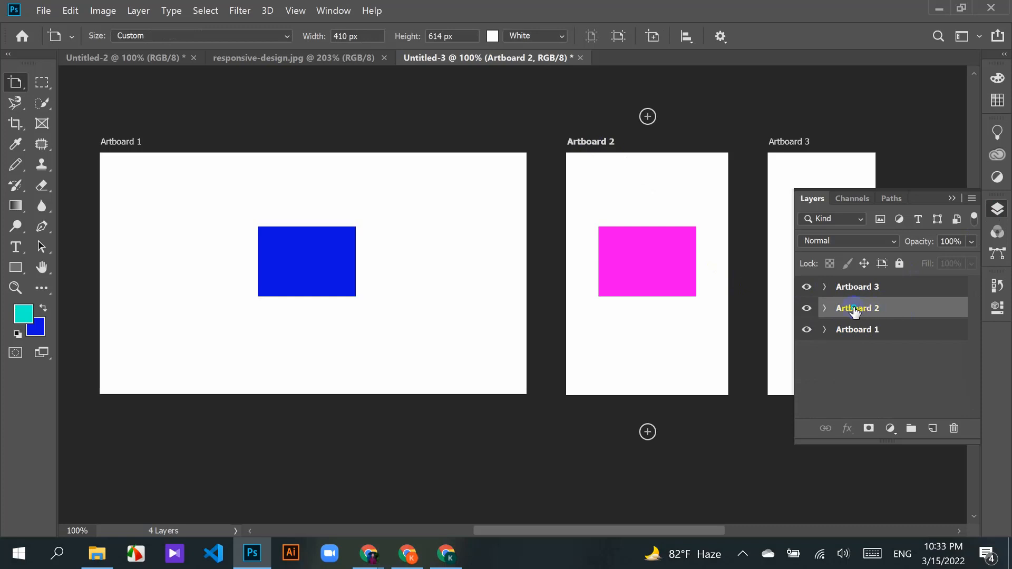
right_click(854, 310)
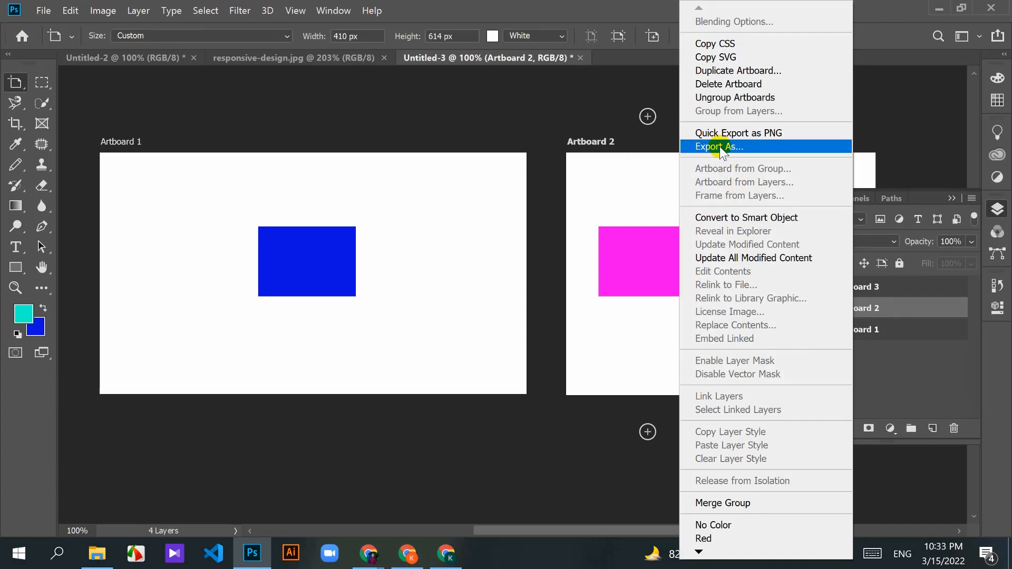
click(740, 147)
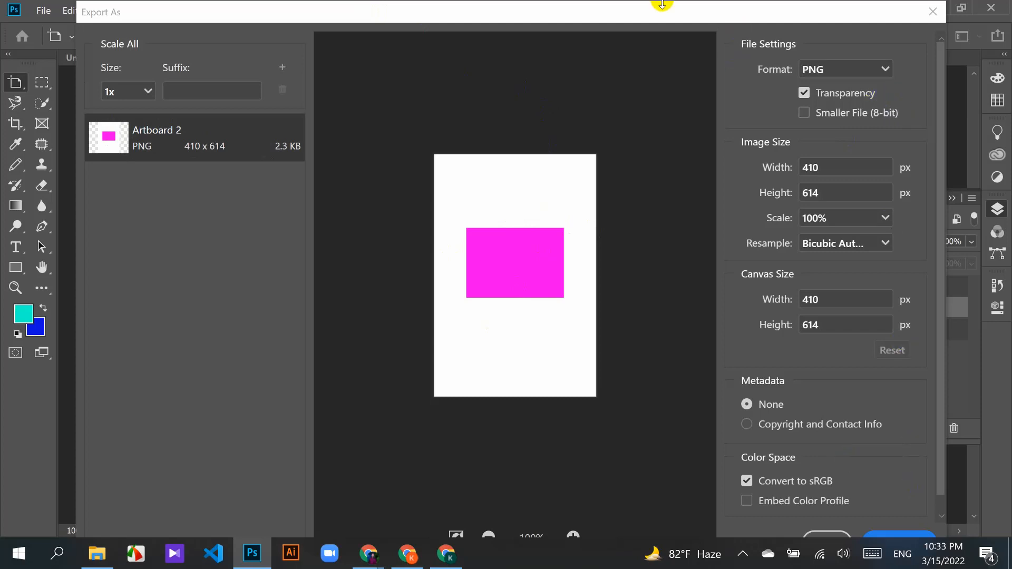
drag(633, 6, 656, 14)
click(903, 505)
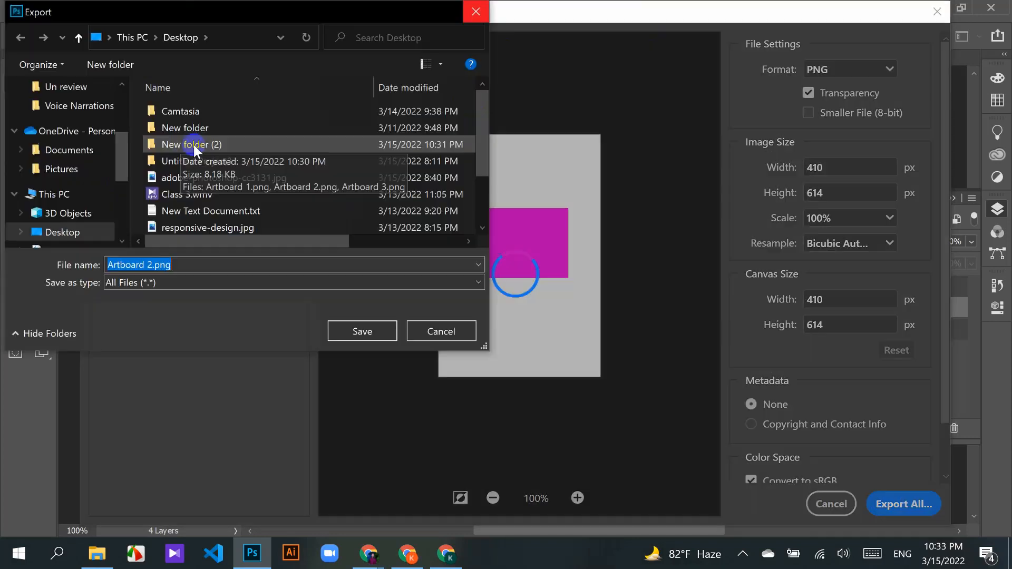
click(194, 145)
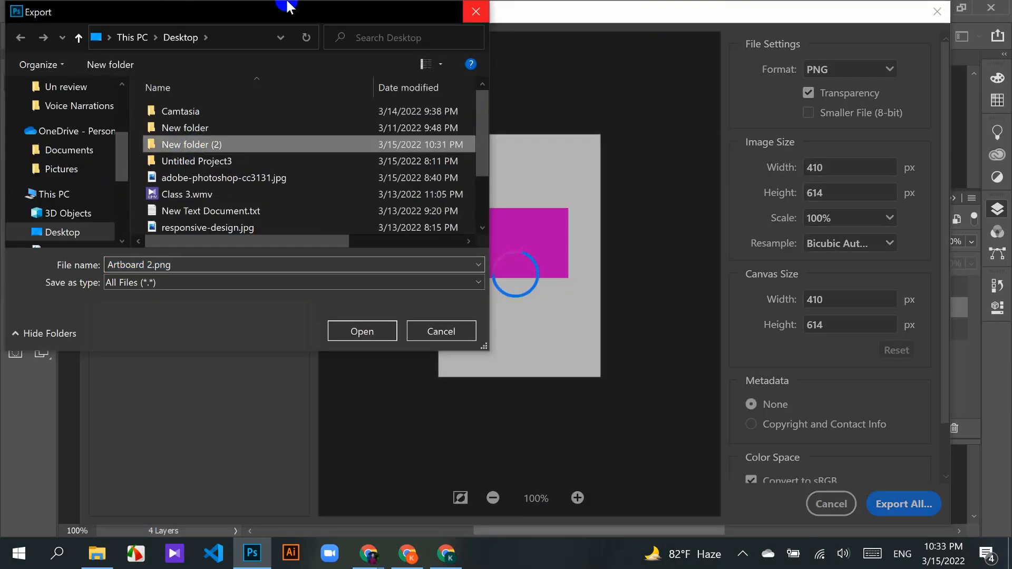
double_click(194, 144)
click(342, 331)
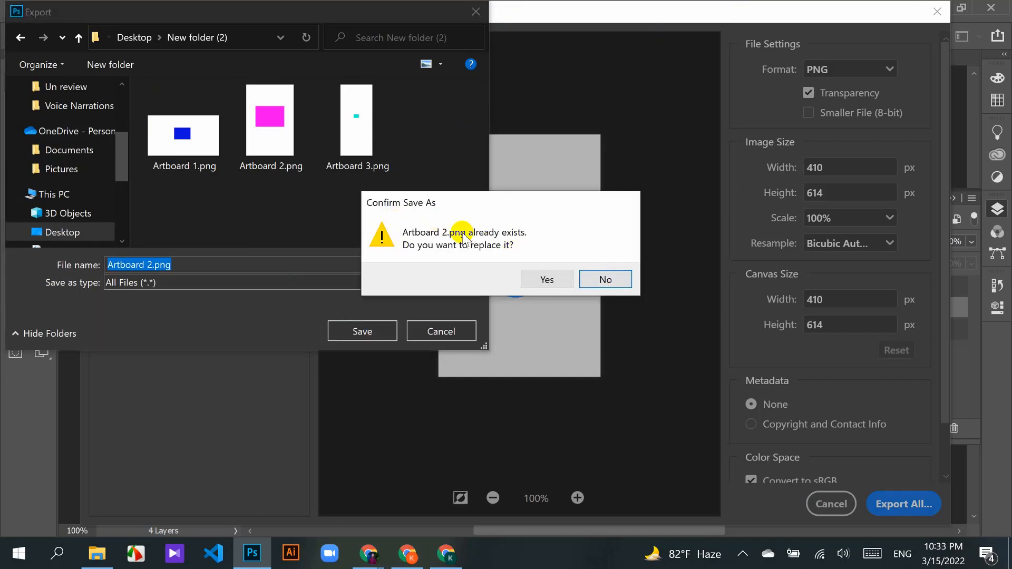
click(547, 278)
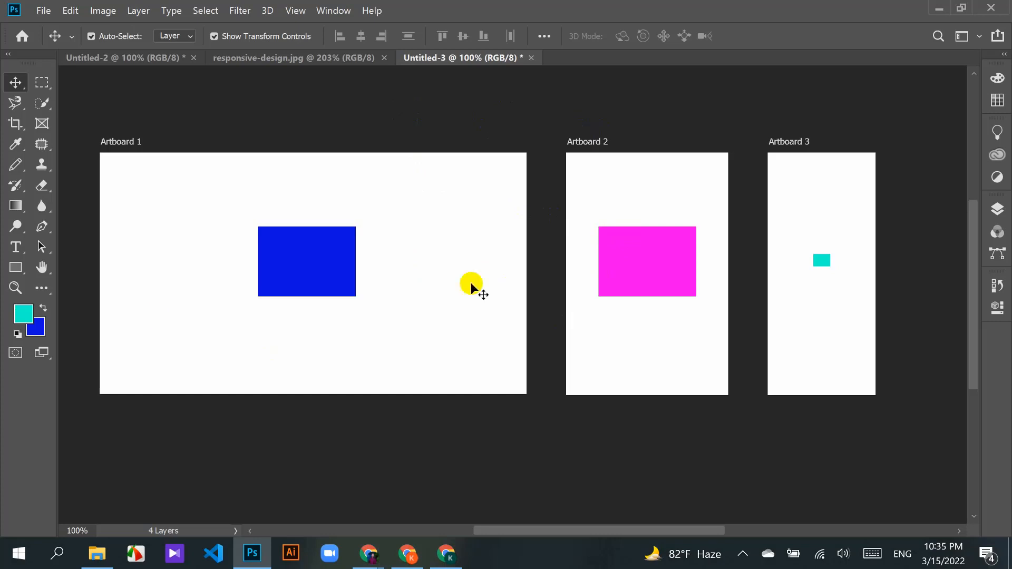
Step: Hide the layer list and review the Artboards to PDF export options for the three selected artboards
click(47, 11)
mouse_move(113, 184)
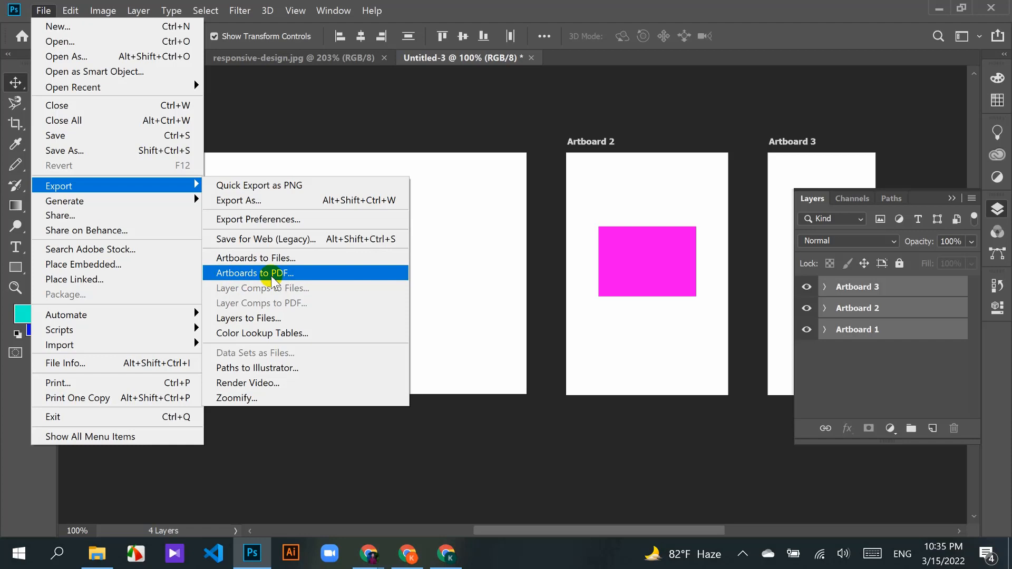
click(952, 199)
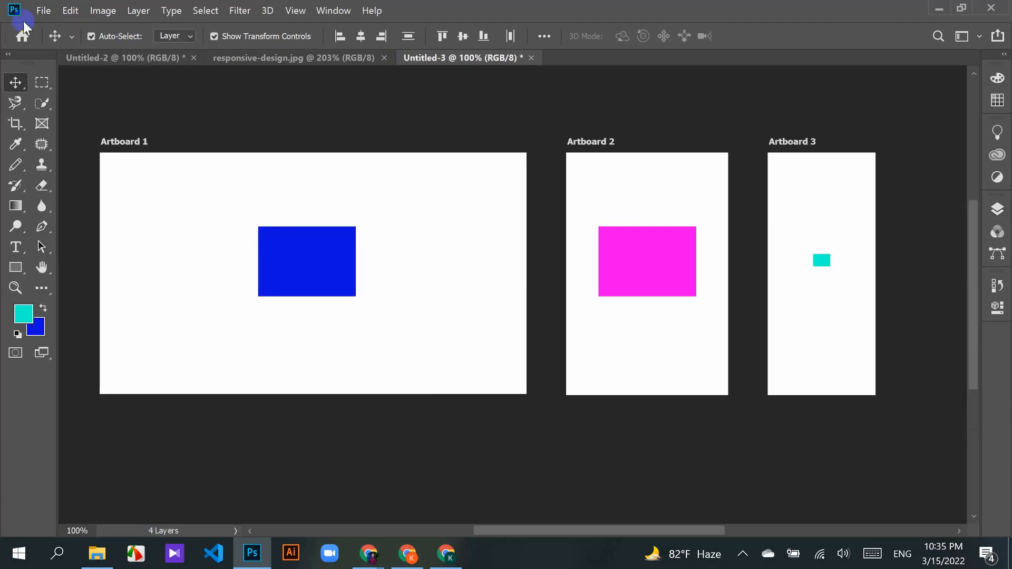
click(43, 11)
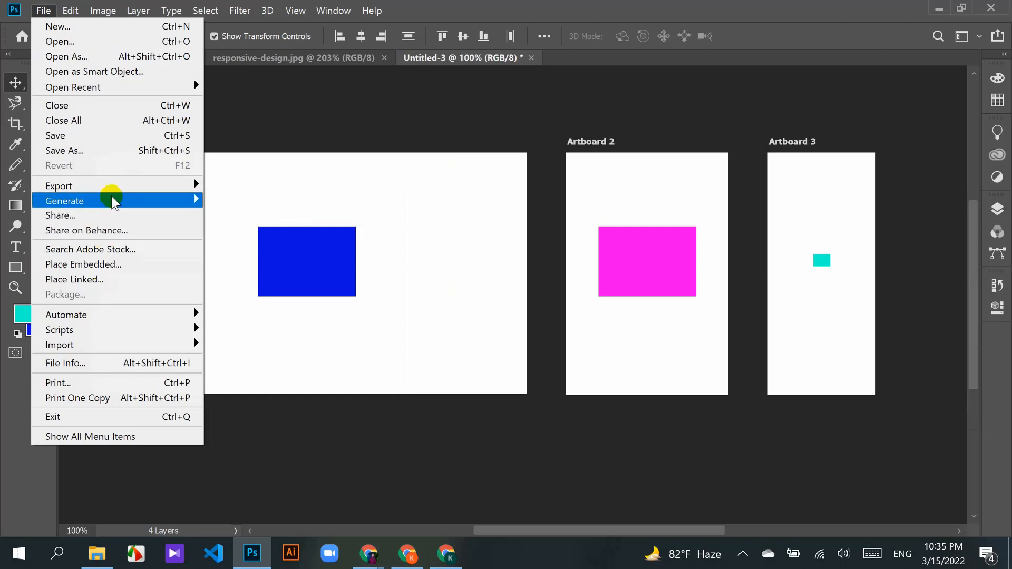
mouse_move(109, 185)
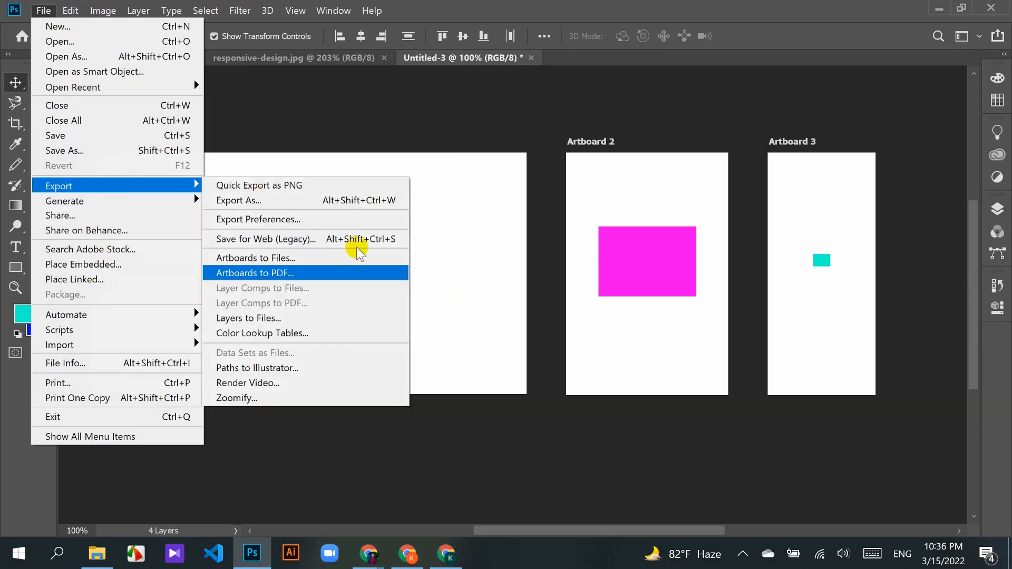
click(270, 273)
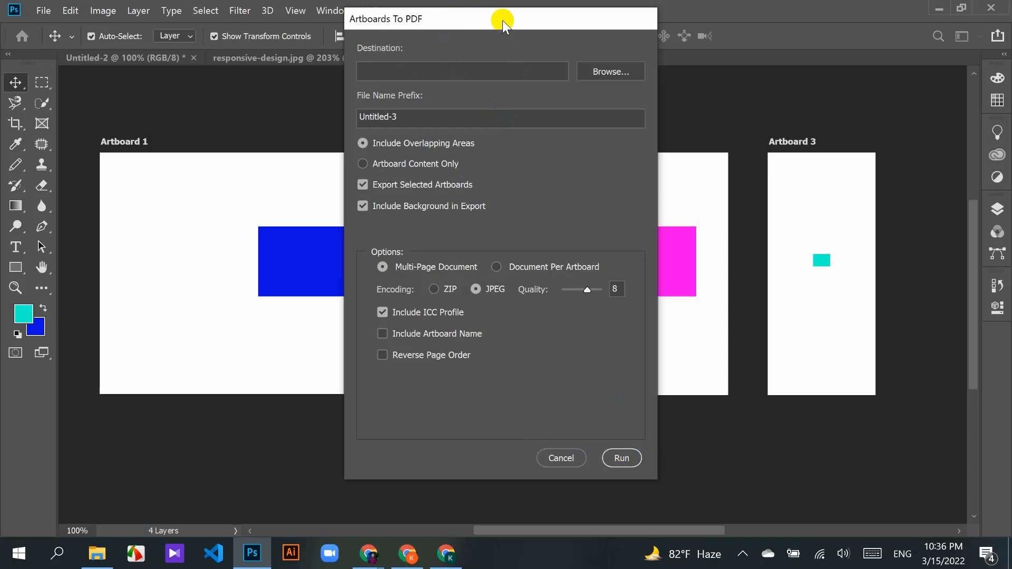
drag(501, 18, 477, 12)
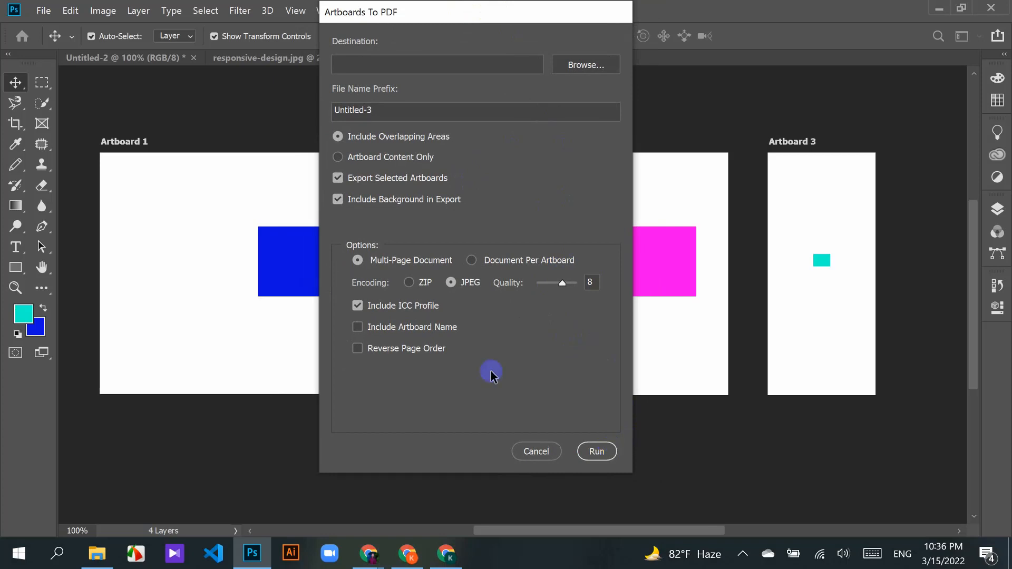
drag(559, 12, 617, 25)
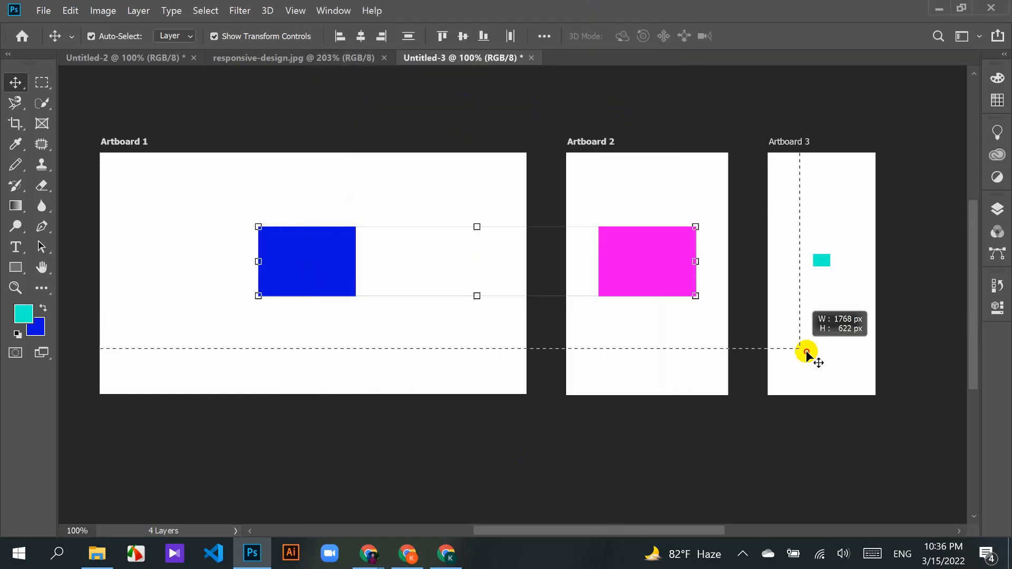
Step: Close the Untitled-3 document without saving its changes and switch to Untitled-2
drag(807, 351, 861, 396)
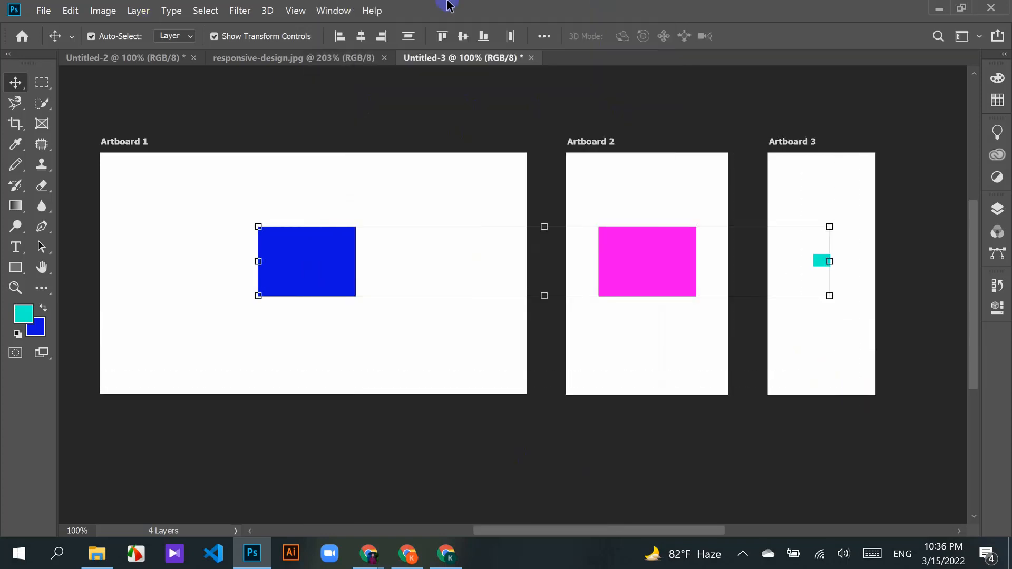
click(532, 58)
click(589, 235)
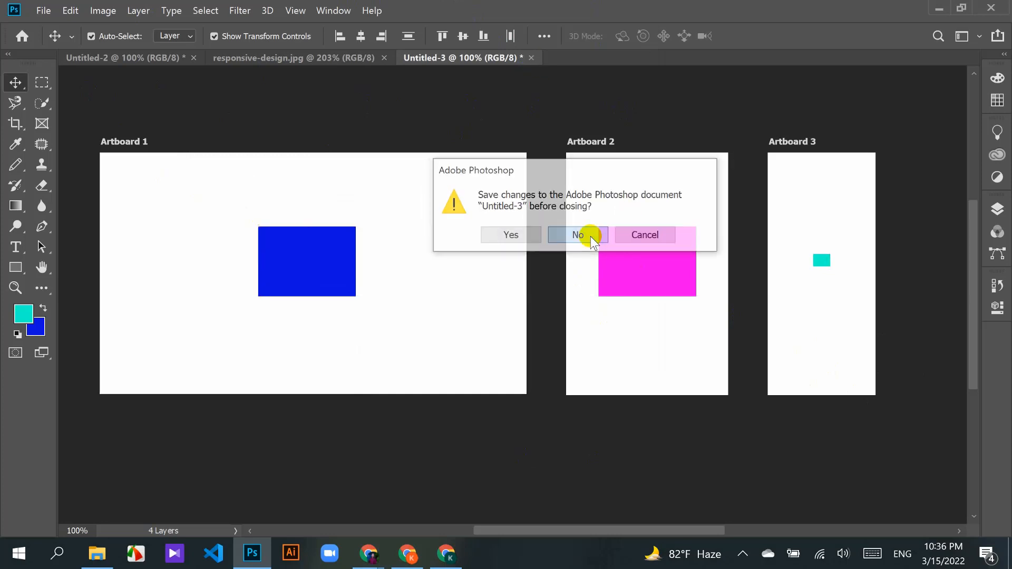
click(131, 53)
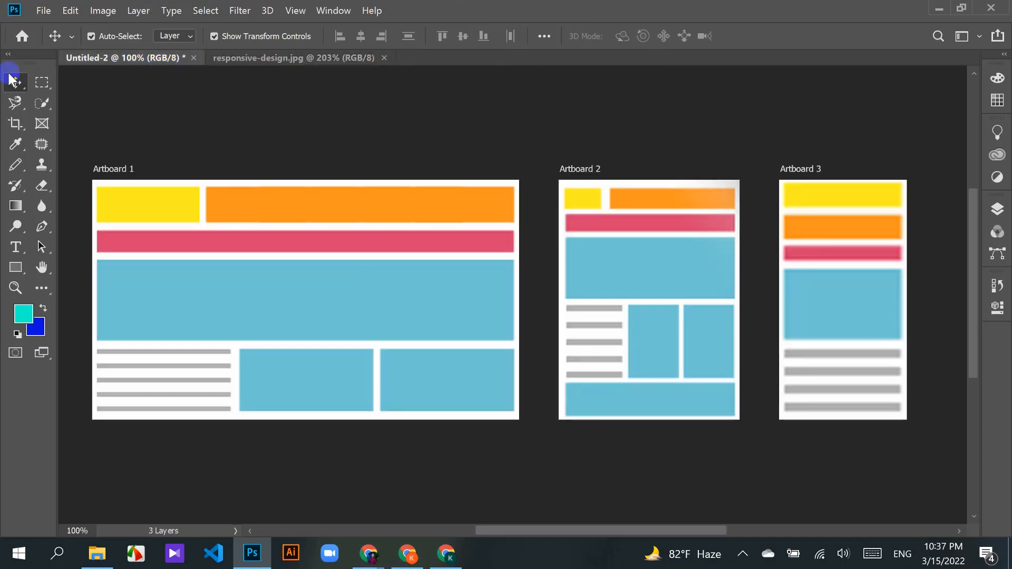
Step: Switch back and forth between the Rectangular Marquee, Eraser and Move tools, ending on the Rectangular Marquee
drag(11, 79, 30, 84)
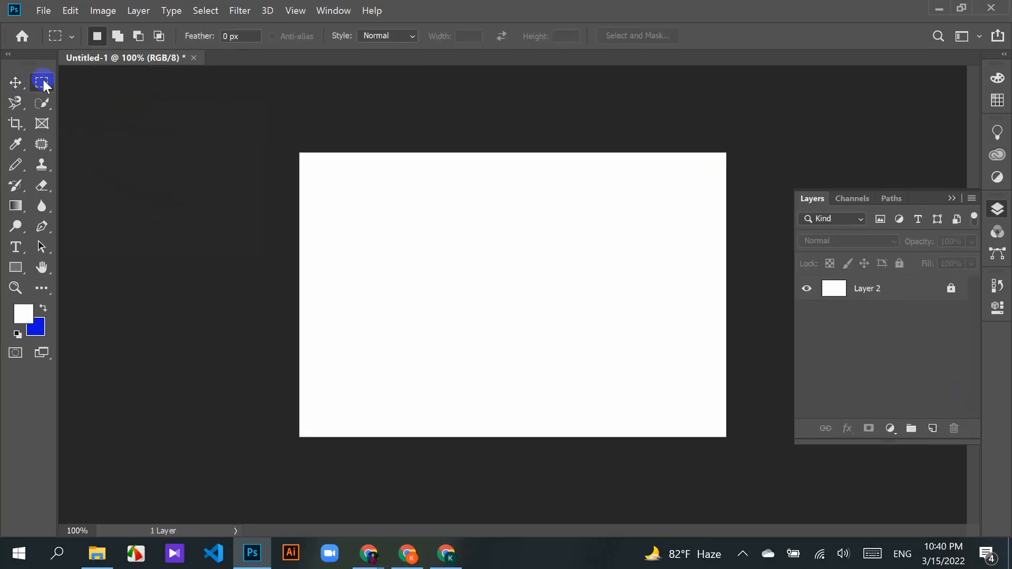
click(42, 190)
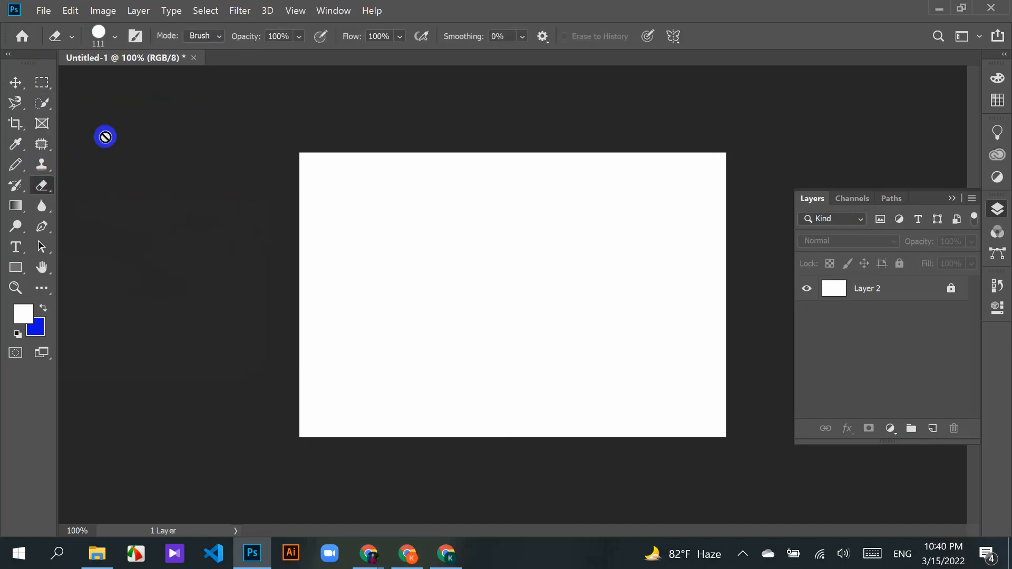
click(45, 84)
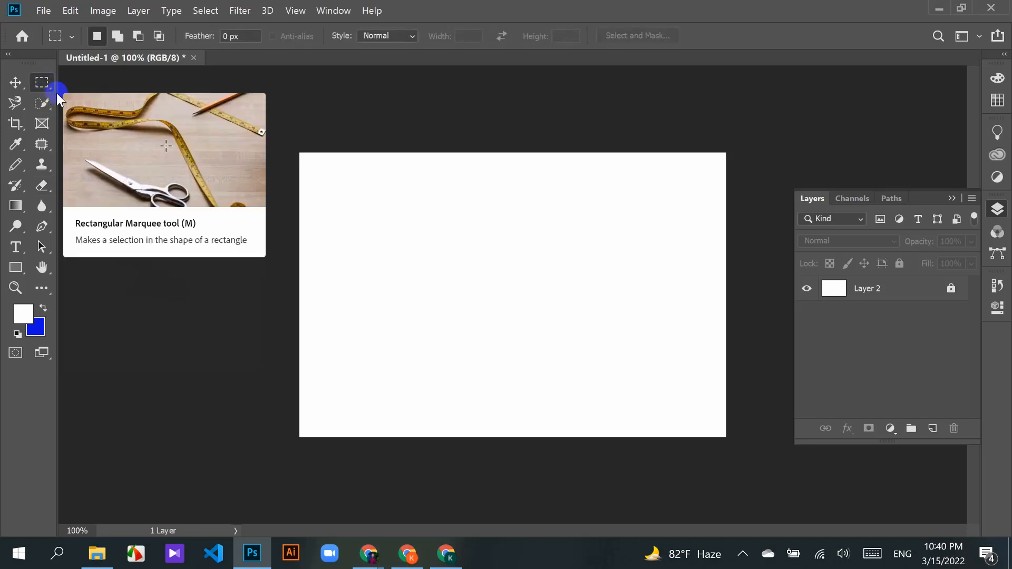
click(16, 85)
click(49, 87)
click(37, 188)
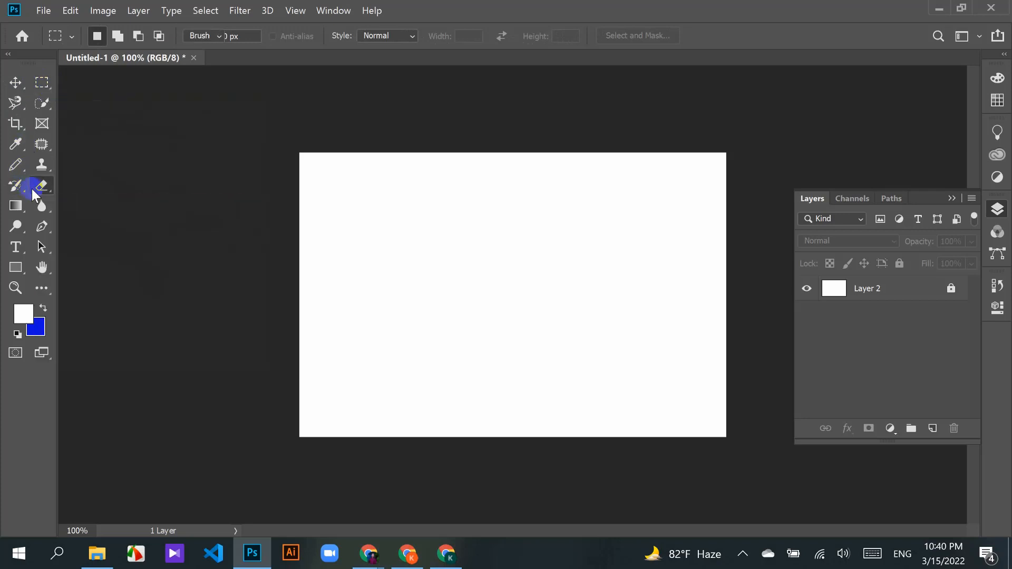
key(m)
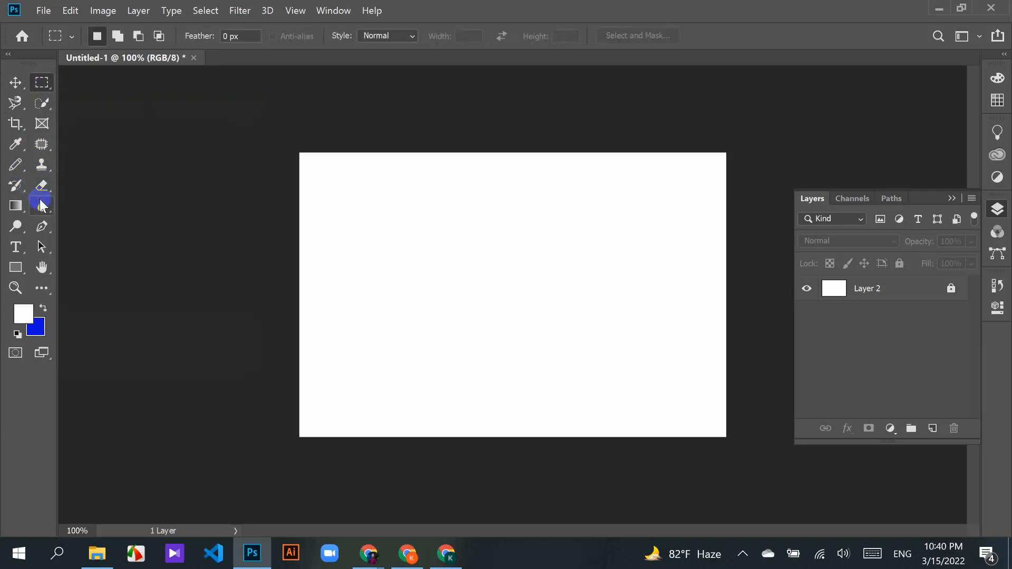
Step: Look through the marquee tool variants, choose the Rectangular Marquee Tool, and return to the Move tool
right_click(44, 84)
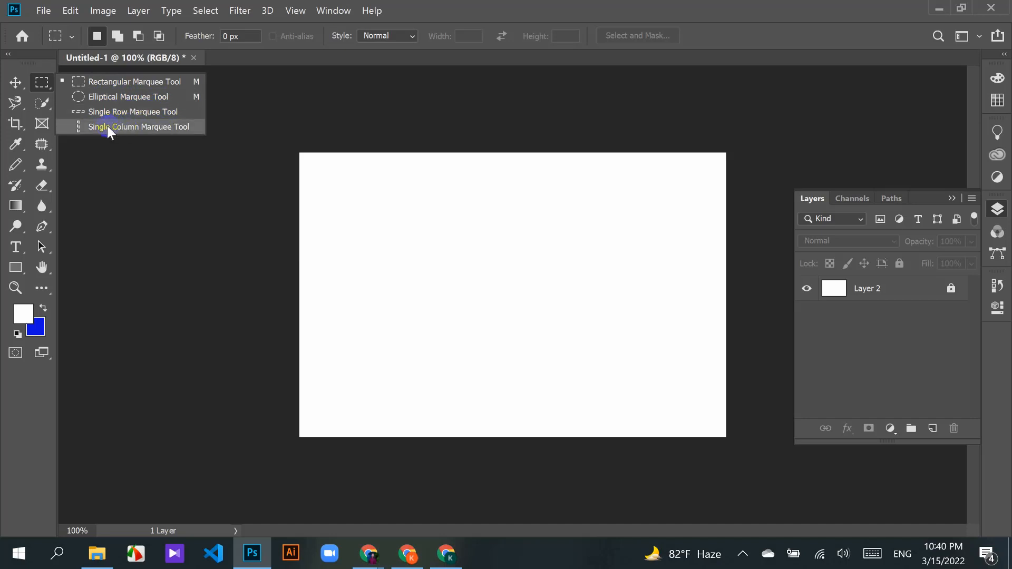
click(119, 81)
click(12, 82)
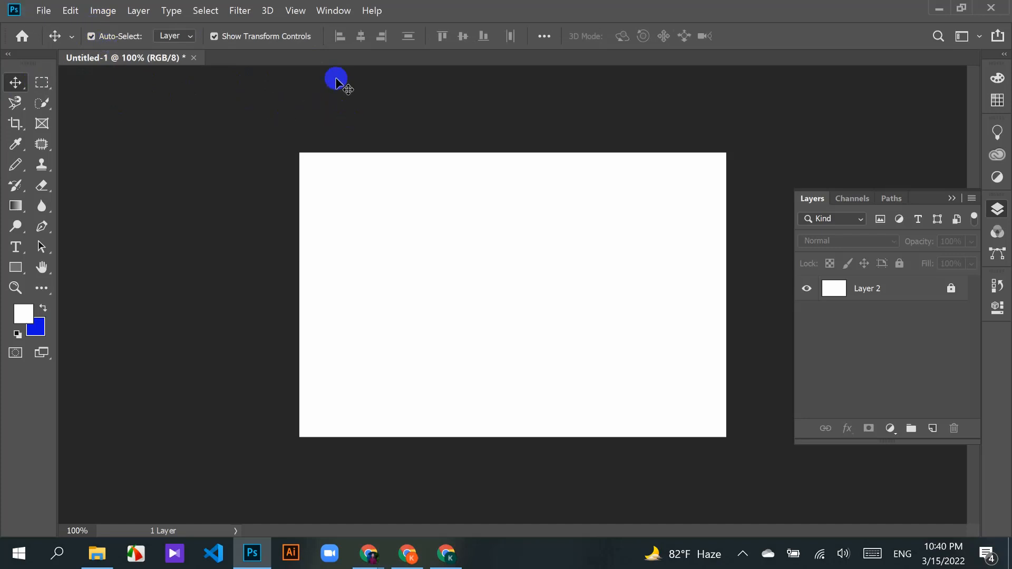
Step: Browse the Desktop for an image to open and show the files as large icons
click(44, 11)
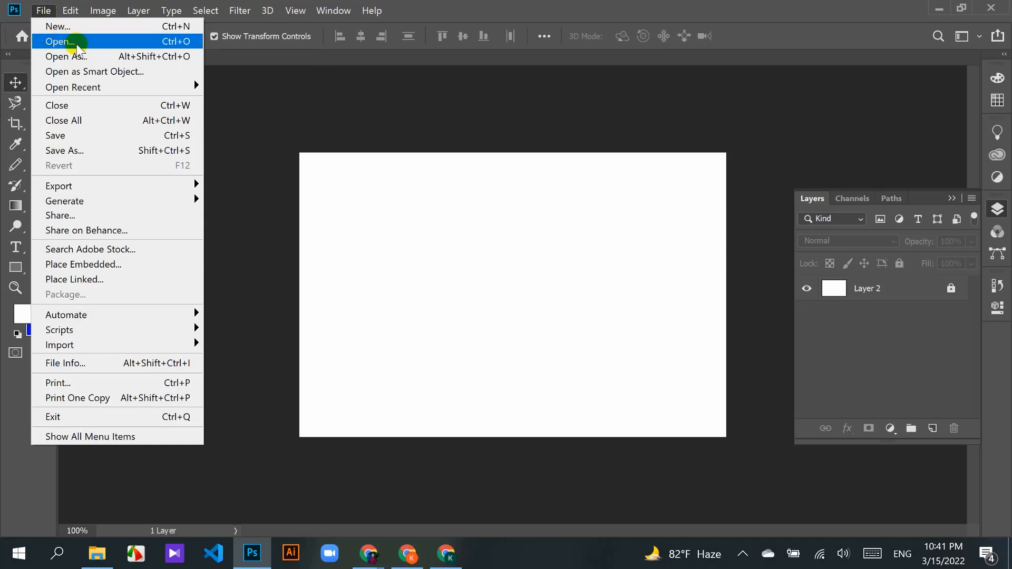
click(42, 10)
click(42, 11)
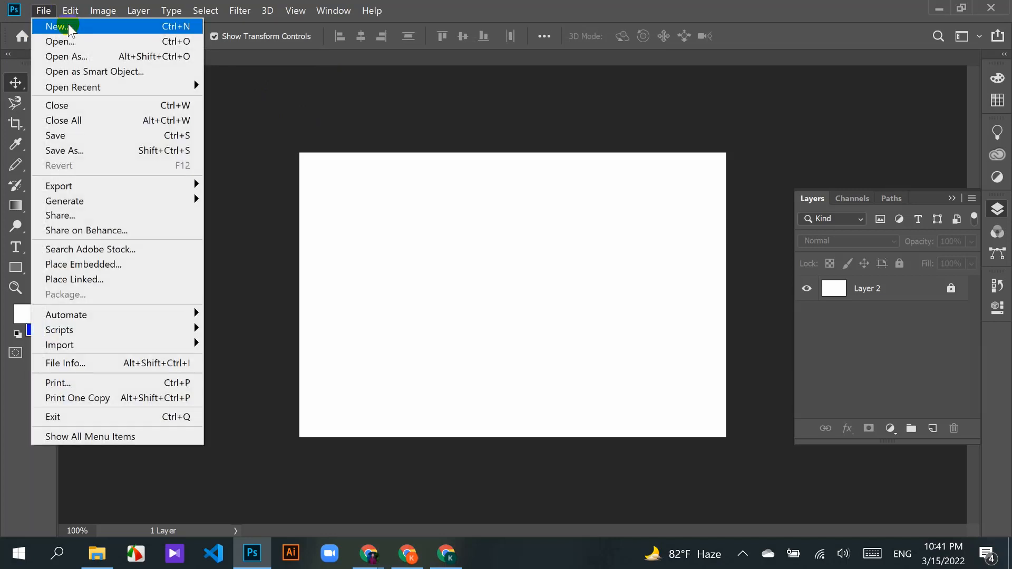
click(70, 41)
mouse_move(481, 121)
mouse_down()
mouse_move(481, 170)
mouse_move(475, 109)
mouse_up()
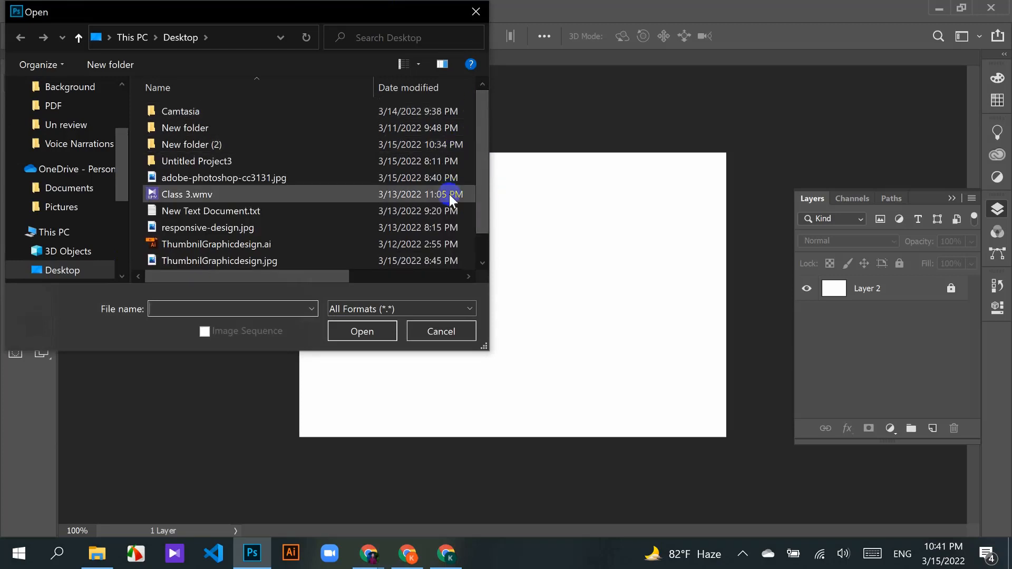
click(418, 64)
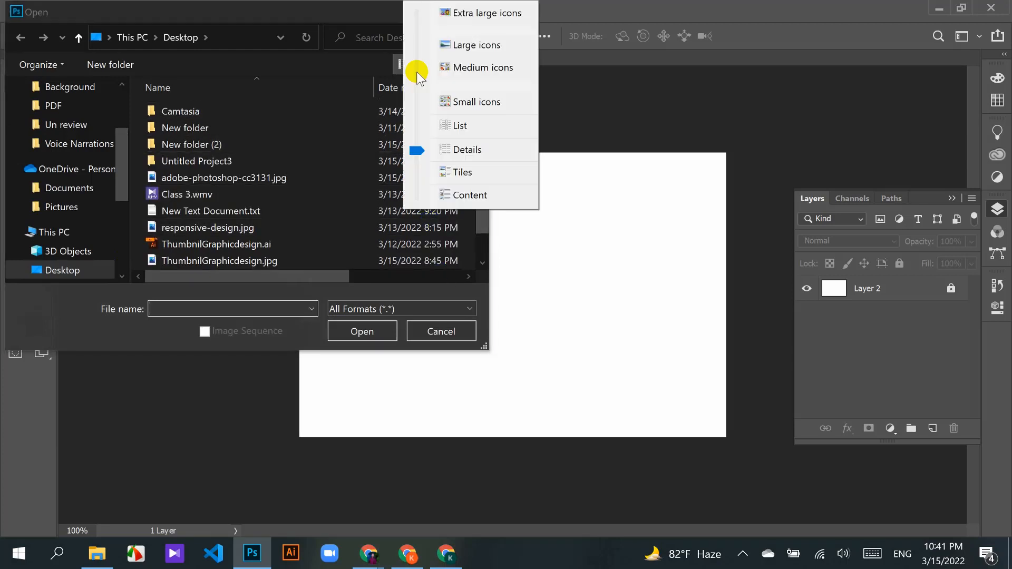
click(454, 46)
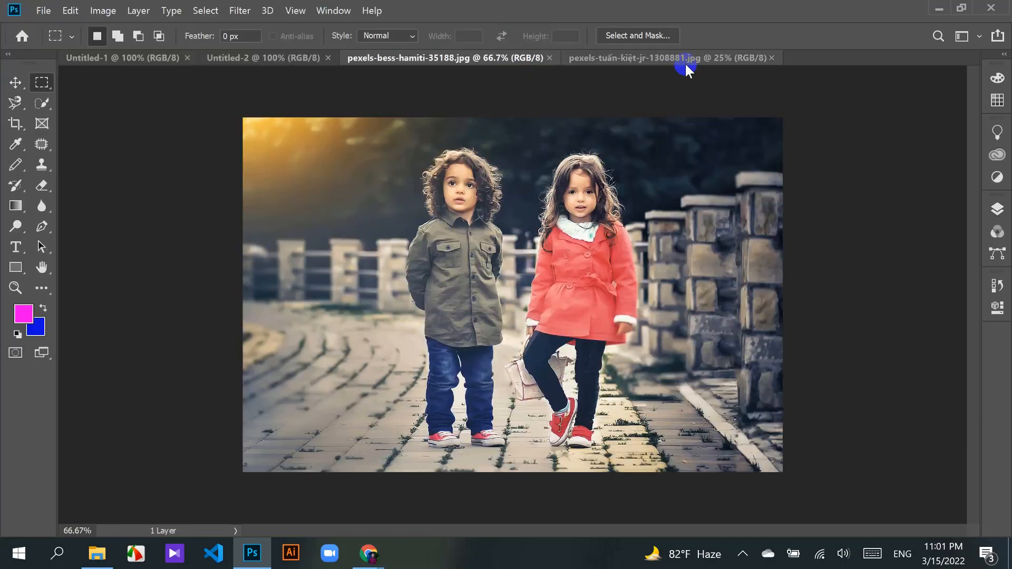
Step: Compare the photo of the two children with the photo of the woman by alternating between the two open documents
click(685, 62)
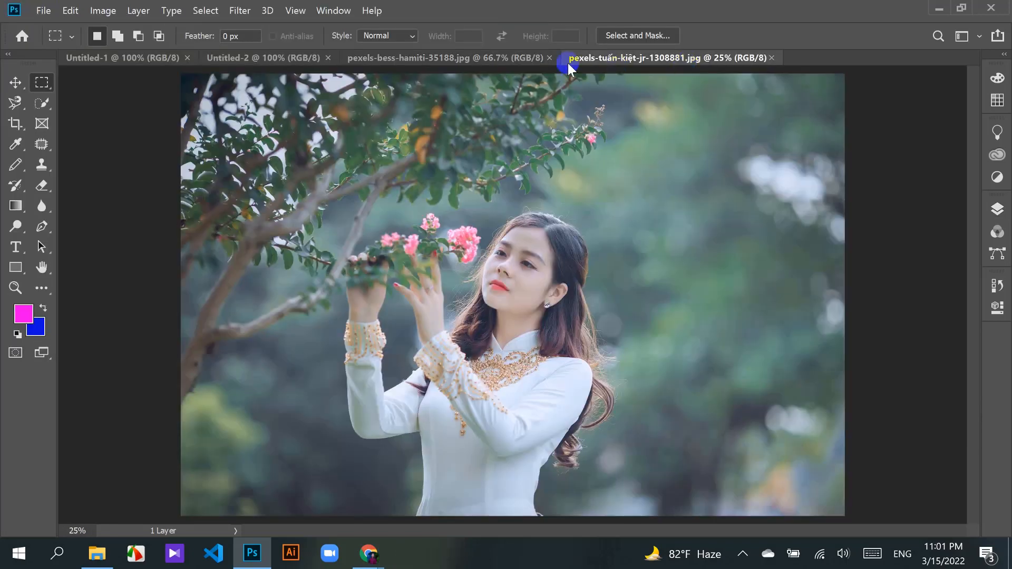
click(476, 59)
click(642, 58)
click(438, 59)
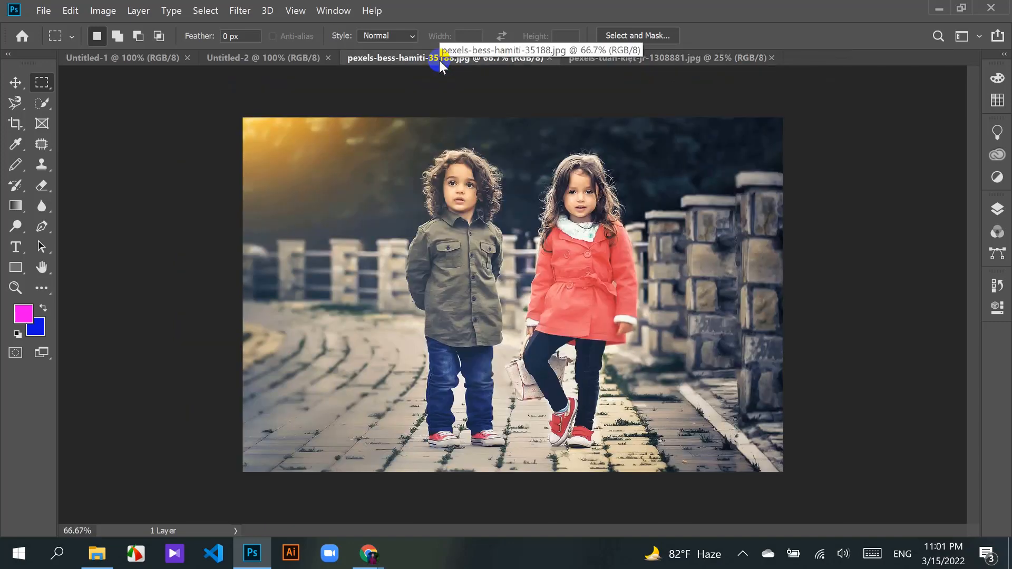
click(625, 58)
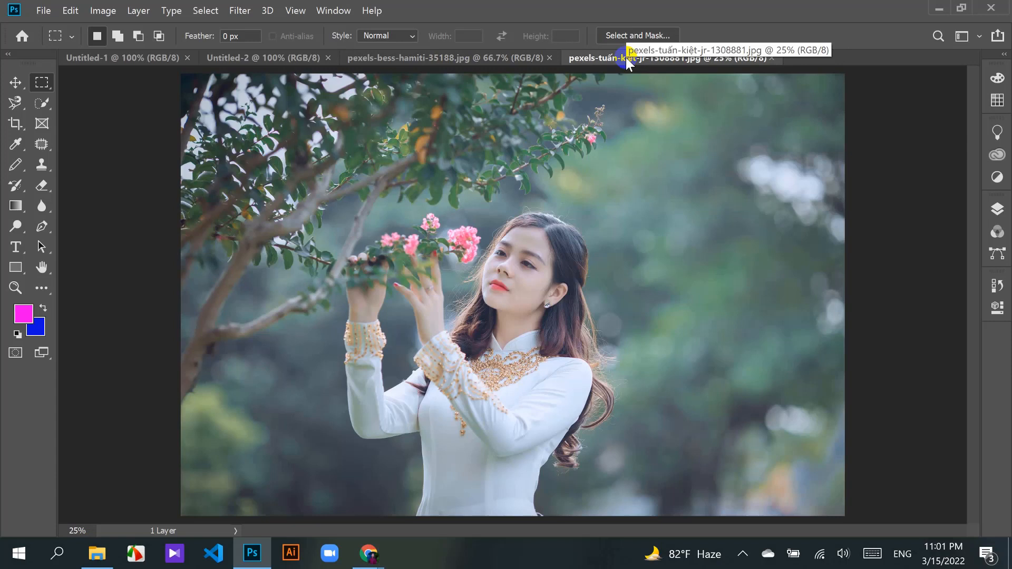
Step: Switch to Untitled-1 and practise drawing and moving rectangular selections on the blank canvas with the Rectangular Marquee Tool, clearing the last one
right_click(42, 81)
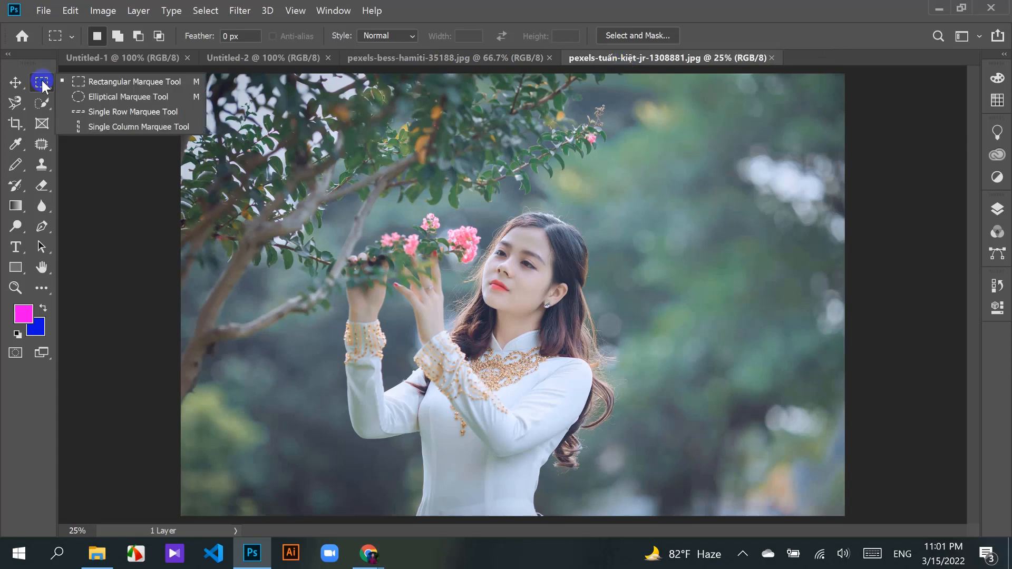
click(133, 82)
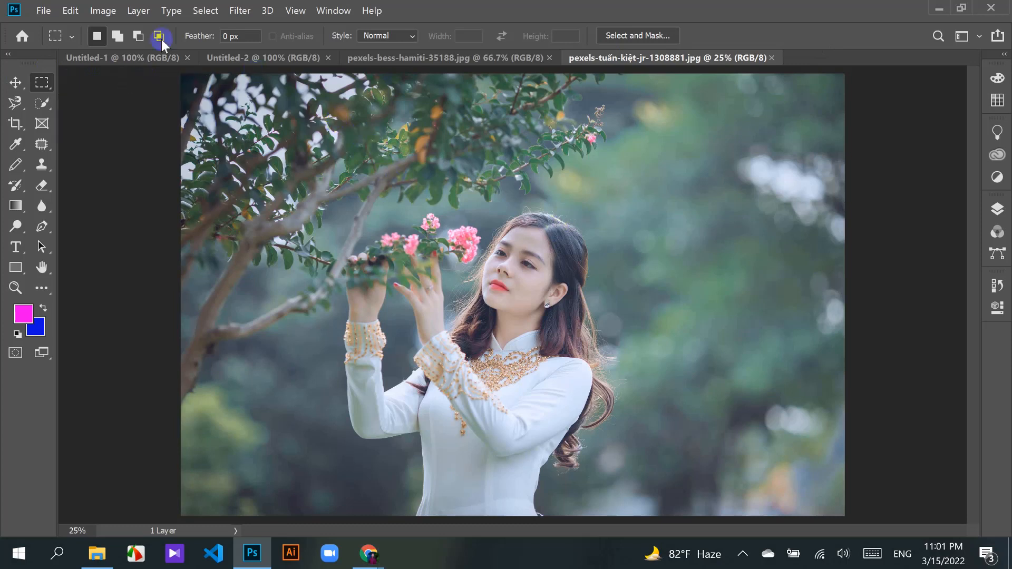
click(100, 59)
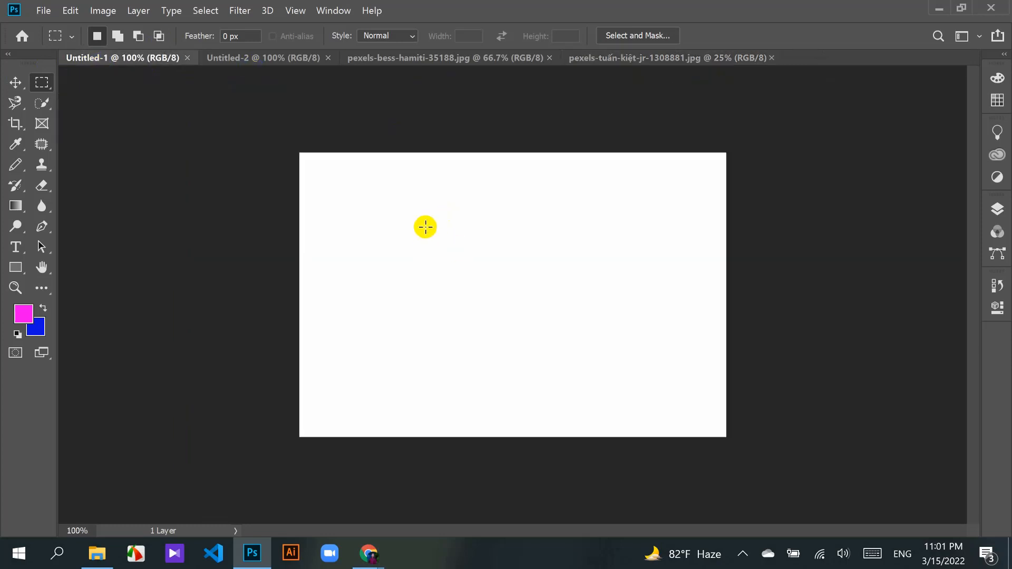
drag(422, 220, 577, 320)
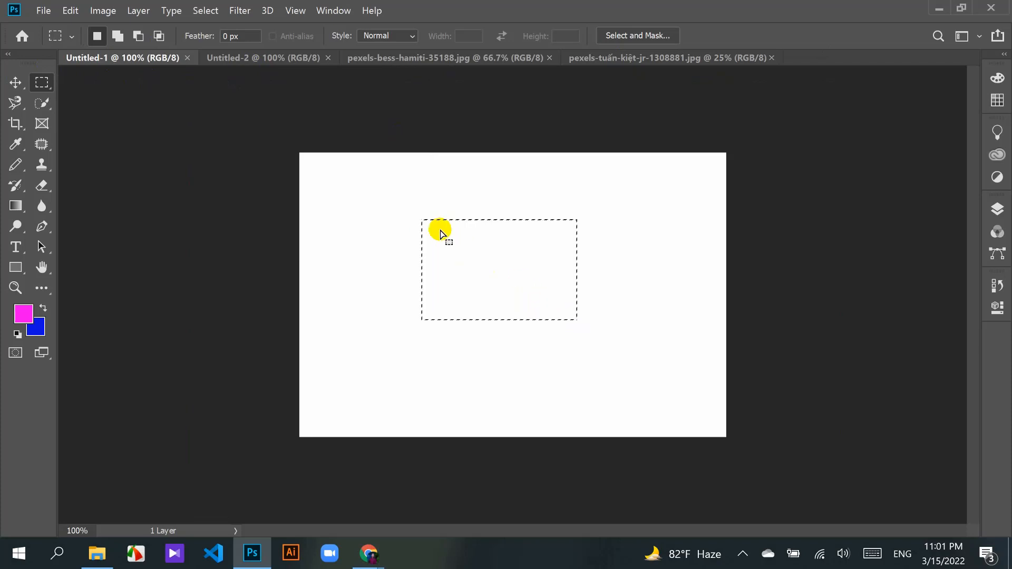
drag(445, 195, 611, 331)
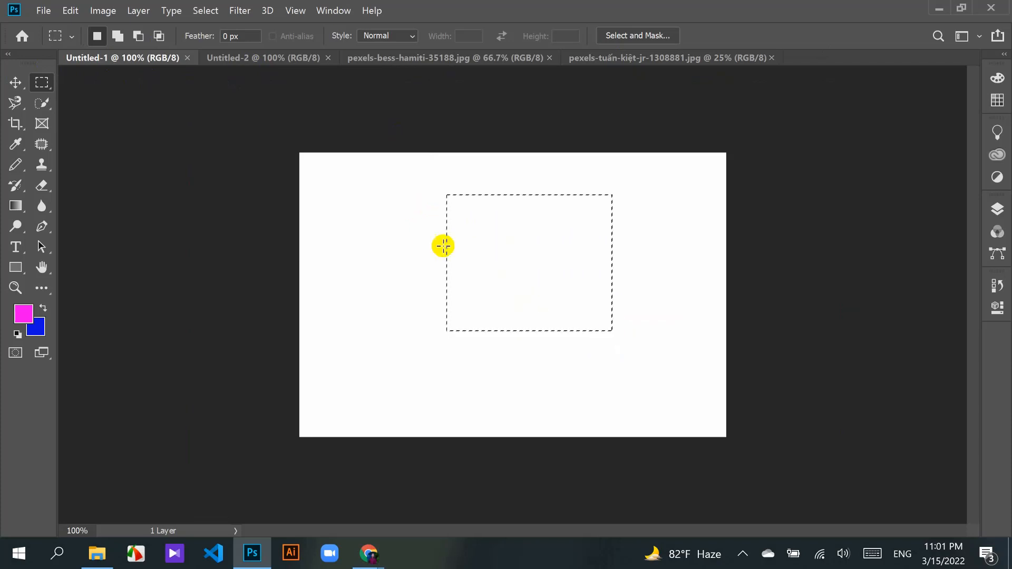
drag(362, 187, 561, 318)
drag(579, 207, 698, 319)
drag(404, 194, 552, 303)
drag(418, 243, 510, 305)
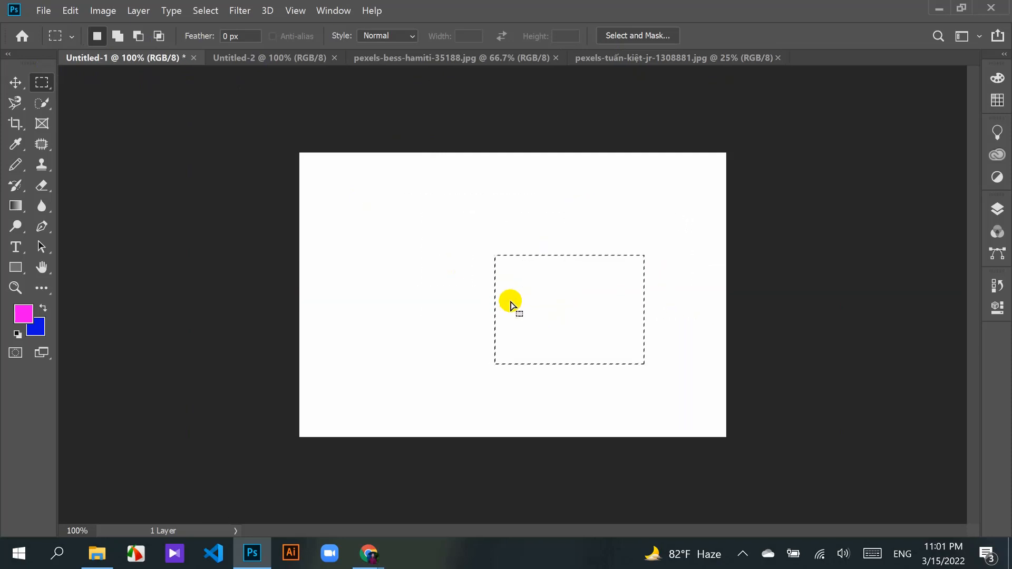
drag(391, 205, 531, 300)
drag(413, 228, 514, 289)
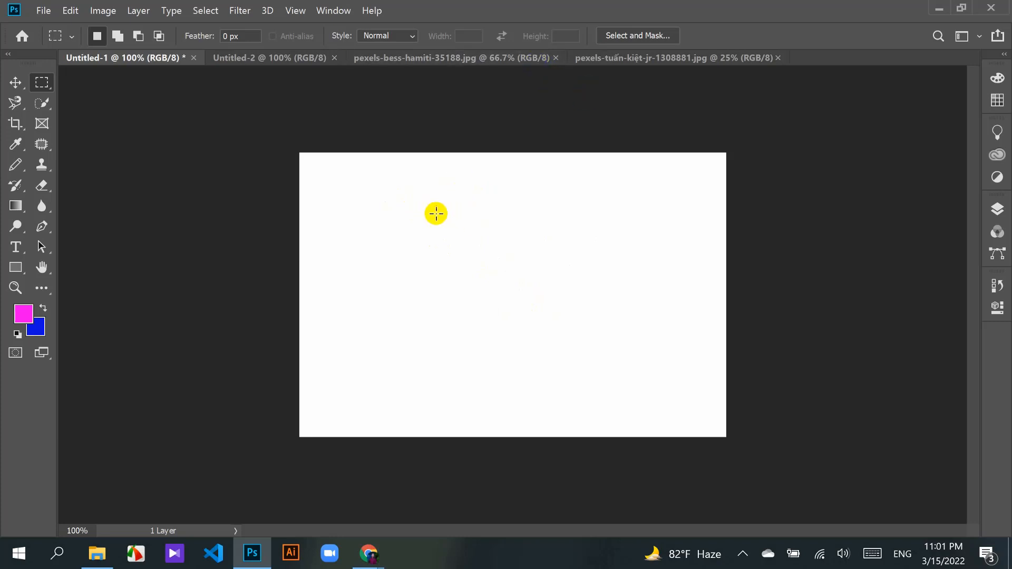
Step: Reselect the Rectangular Marquee Tool and redraw a rectangular selection in the upper middle of the canvas several times, keeping the last one
right_click(41, 82)
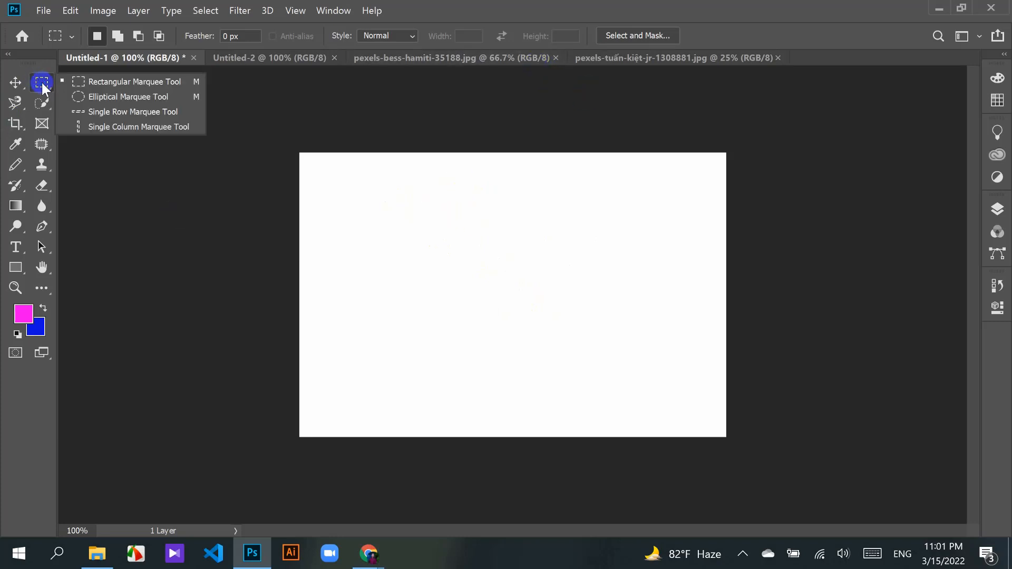
click(149, 82)
drag(410, 209, 560, 298)
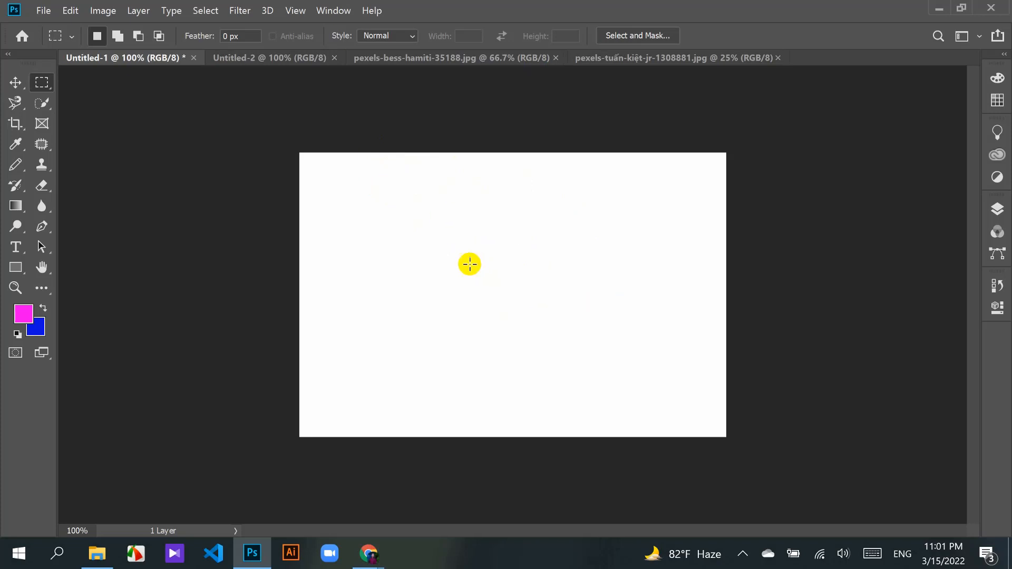
drag(437, 214, 577, 307)
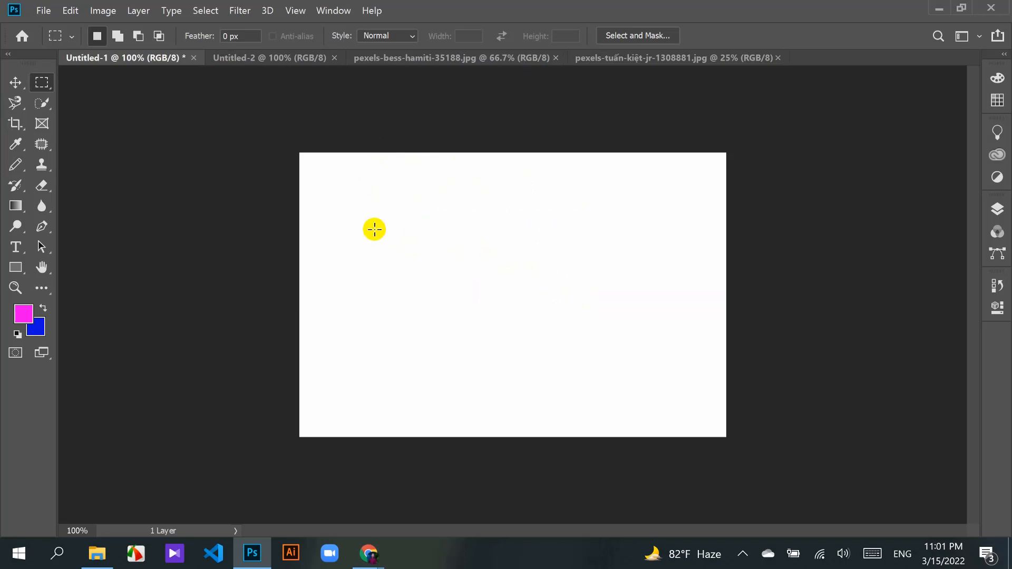
drag(446, 211, 575, 308)
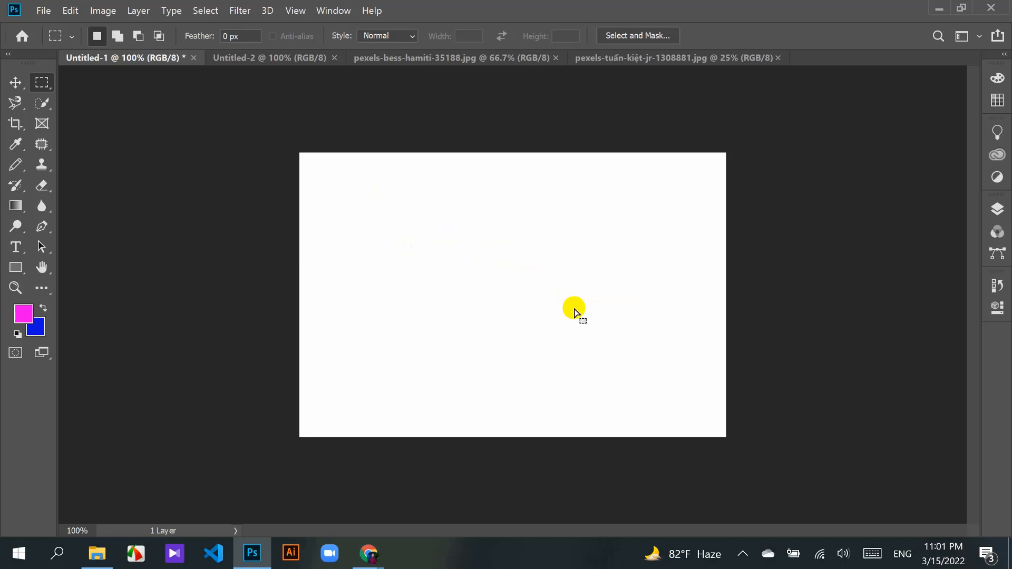
drag(411, 204, 570, 305)
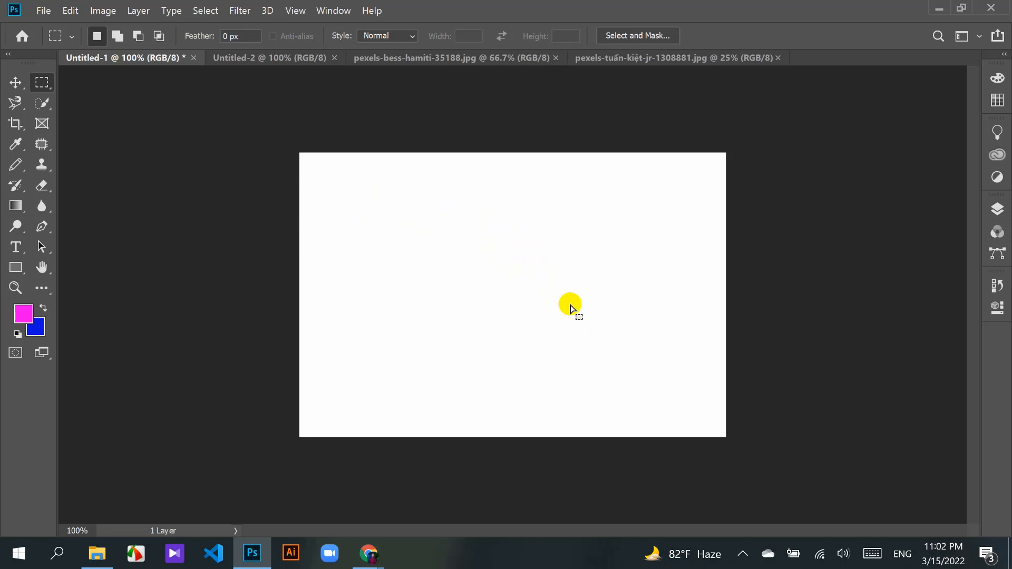
Step: Turn off Show Transform Controls for the Move tool and deselect the rectangular selection
click(15, 83)
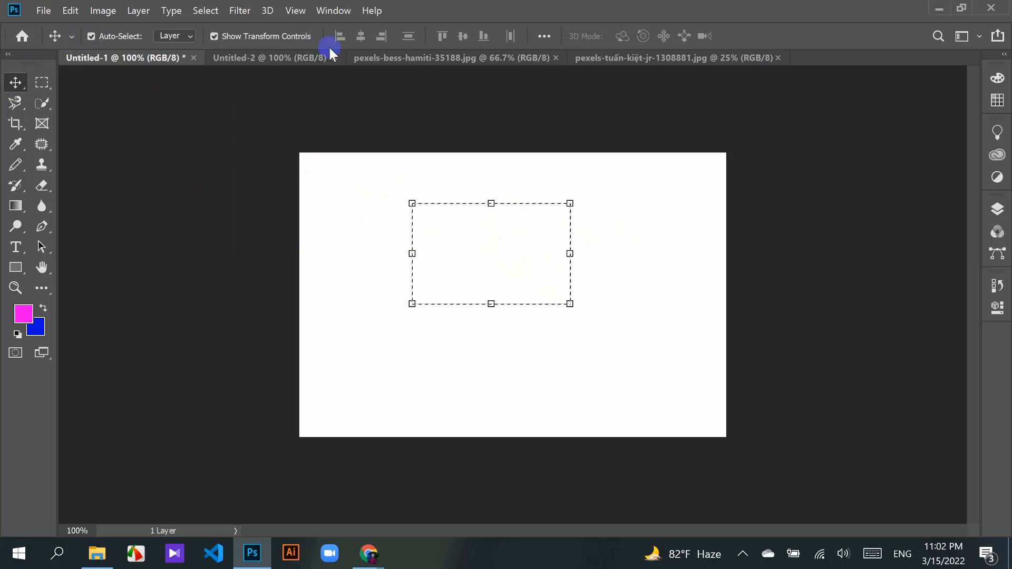
click(214, 36)
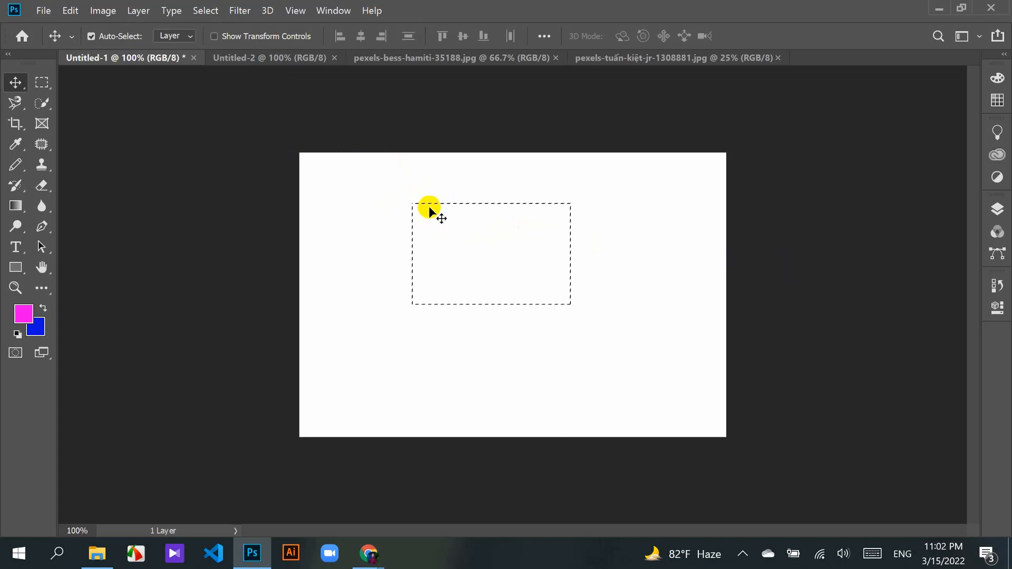
click(207, 15)
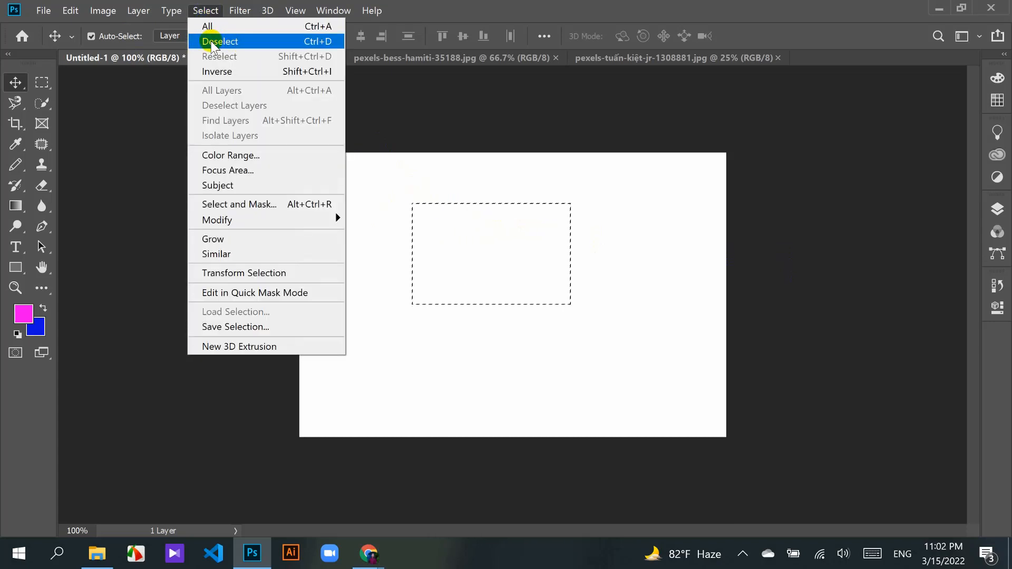
click(234, 45)
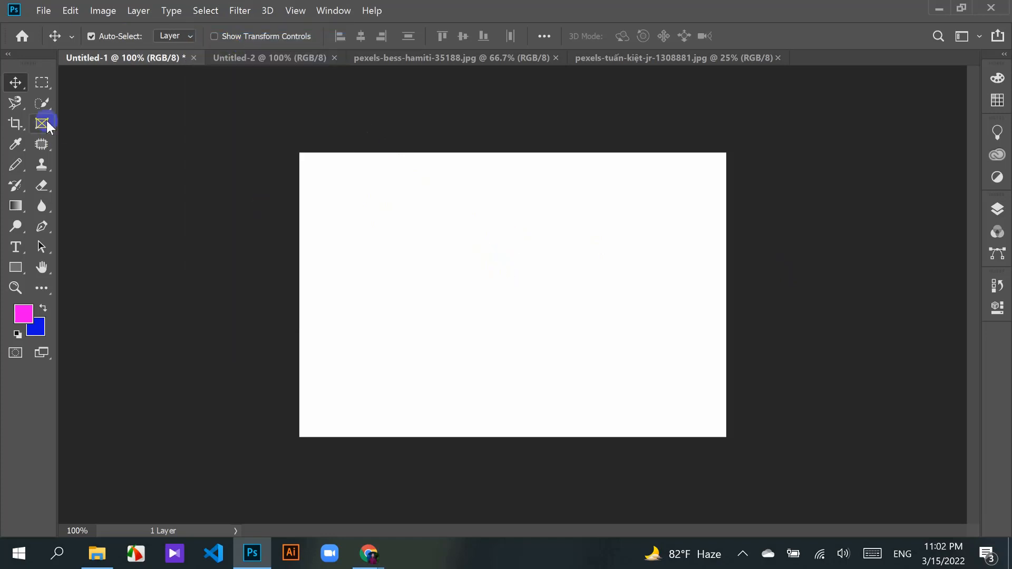
Step: Draw a new rectangular selection near the canvas centre and deselect it with the Move tool active
click(47, 83)
drag(427, 226, 549, 325)
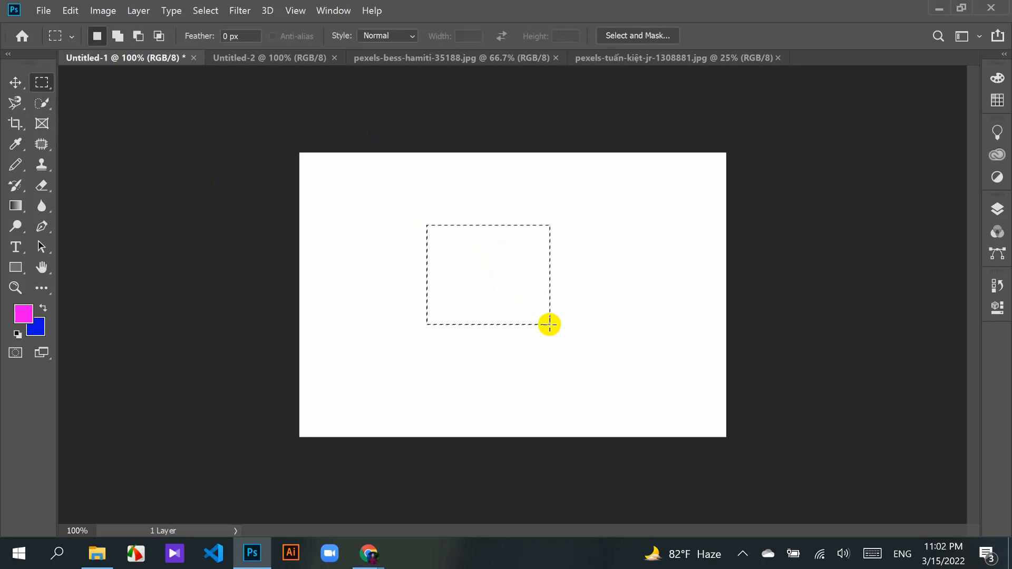
click(15, 83)
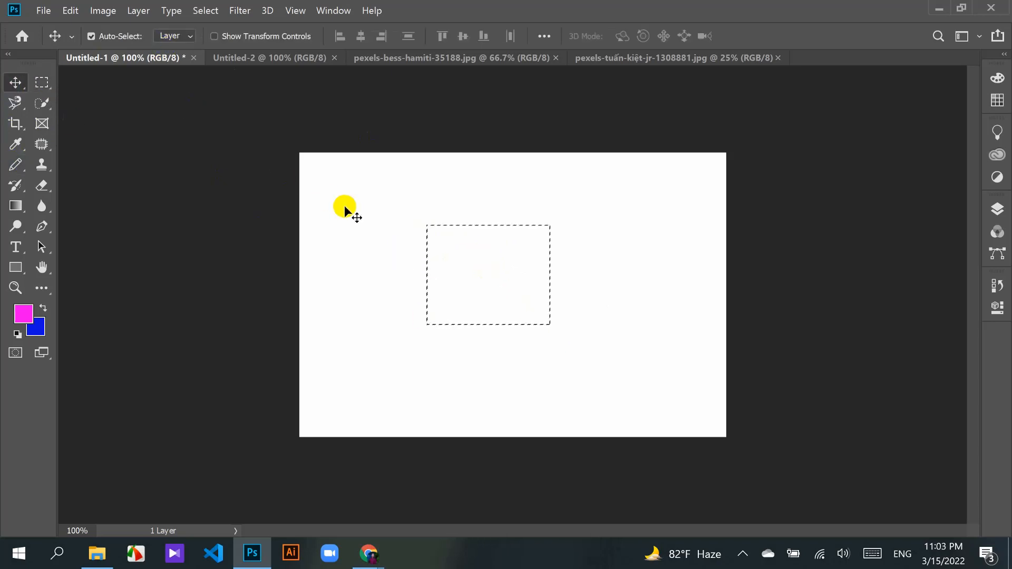
click(207, 11)
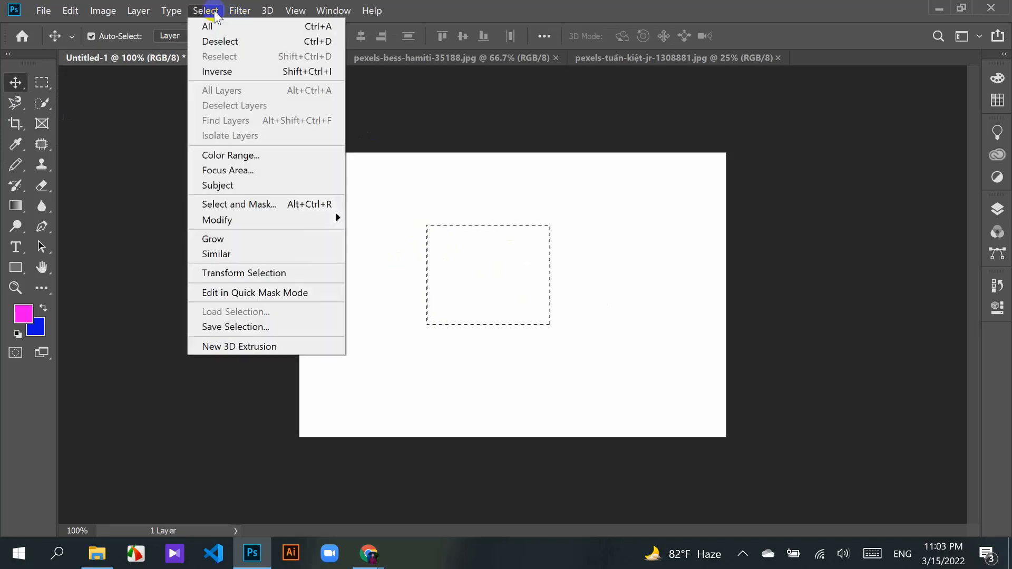
click(246, 44)
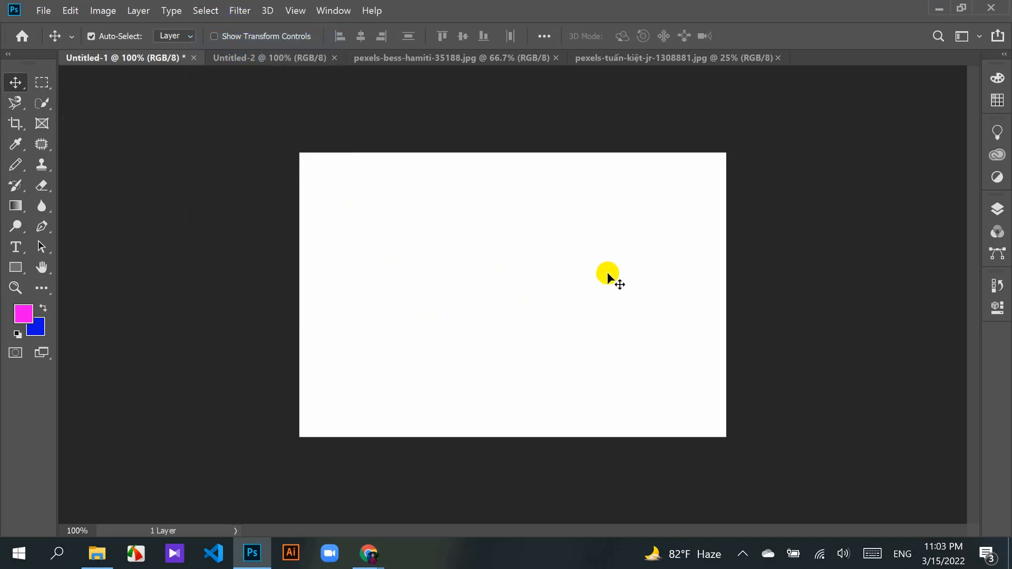
Step: Draw a smaller rectangular selection above the canvas centre and clear it again while the Move tool is active
click(42, 82)
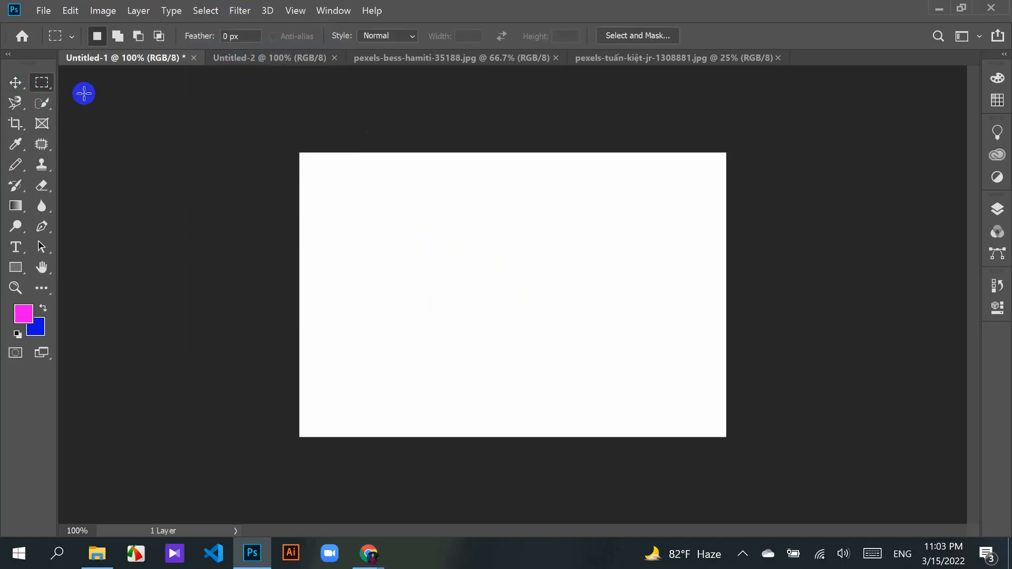
drag(445, 216, 541, 298)
click(16, 79)
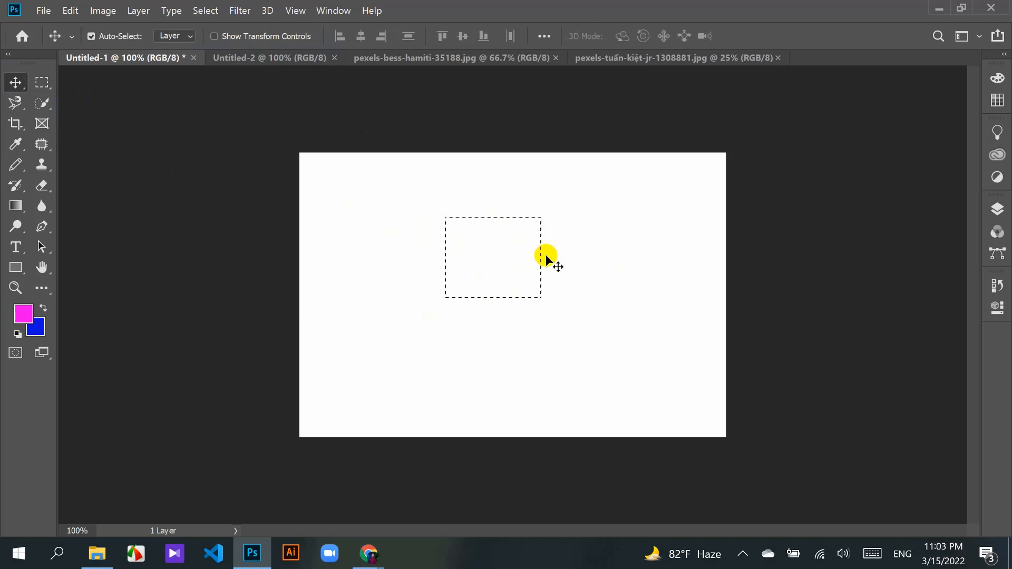
key(ctrl)
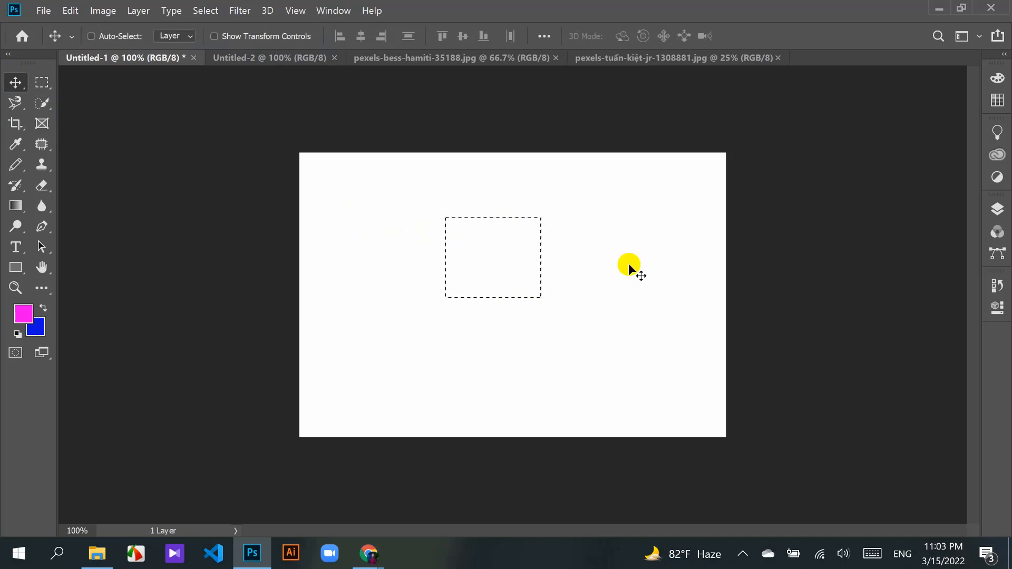
key(ctrl+d)
Step: Draw a wider rectangular selection across the middle of the canvas and dismiss it with the Rectangular Marquee Tool still active
click(41, 82)
drag(437, 209, 609, 315)
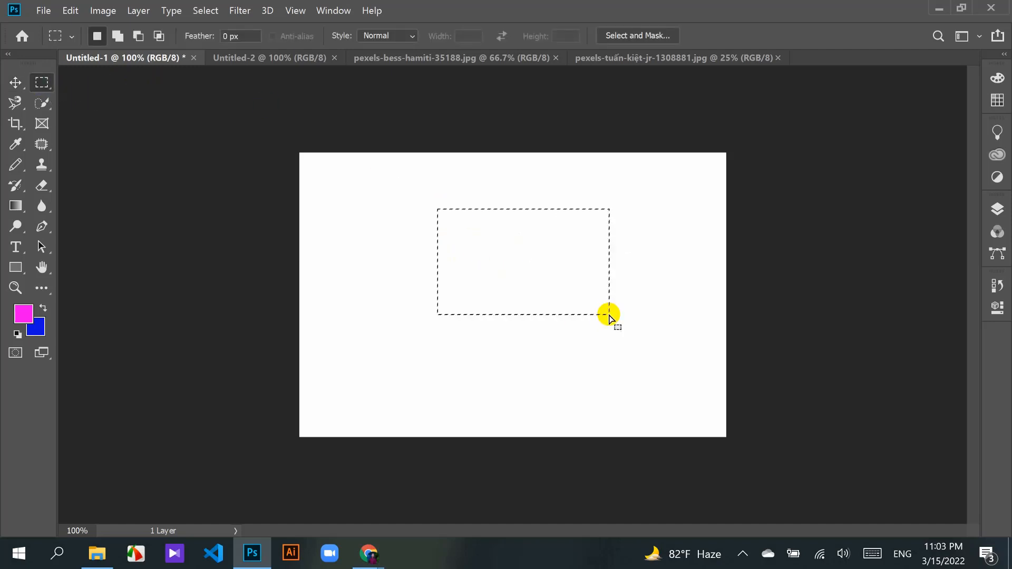
click(526, 285)
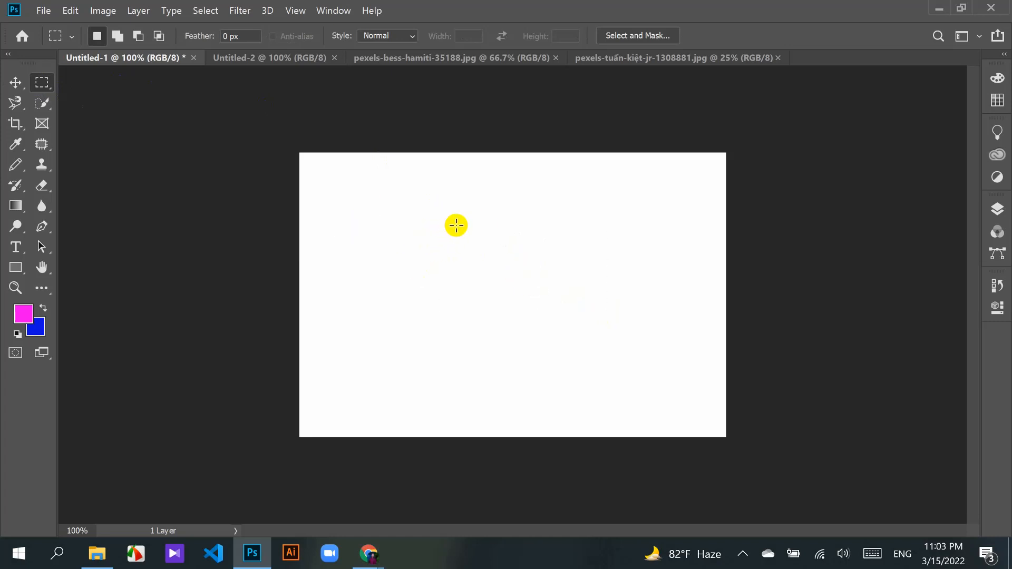
Step: Check the Google Meet call in Chrome and return to the Untitled-1 document in Photoshop
click(939, 8)
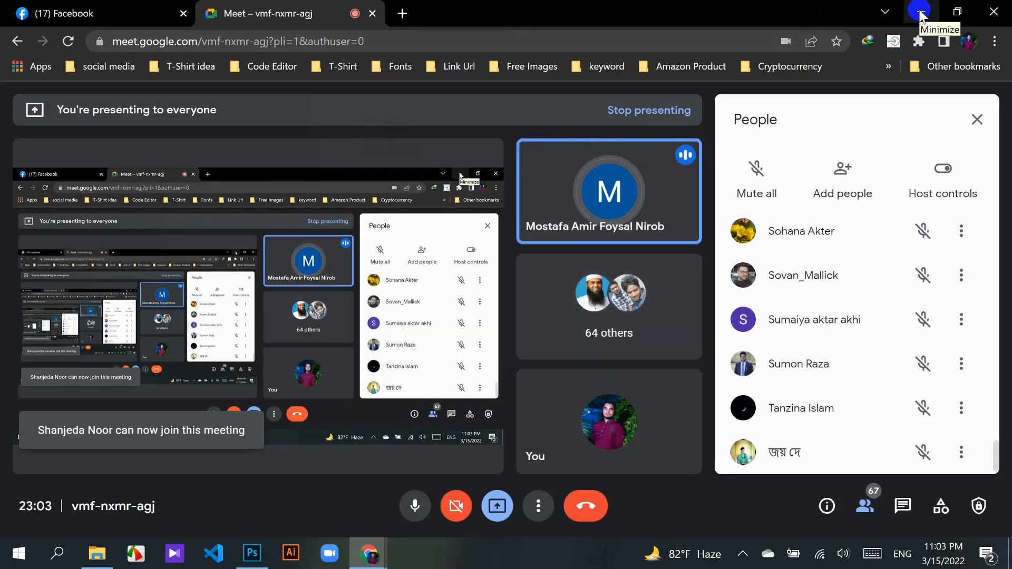
click(920, 12)
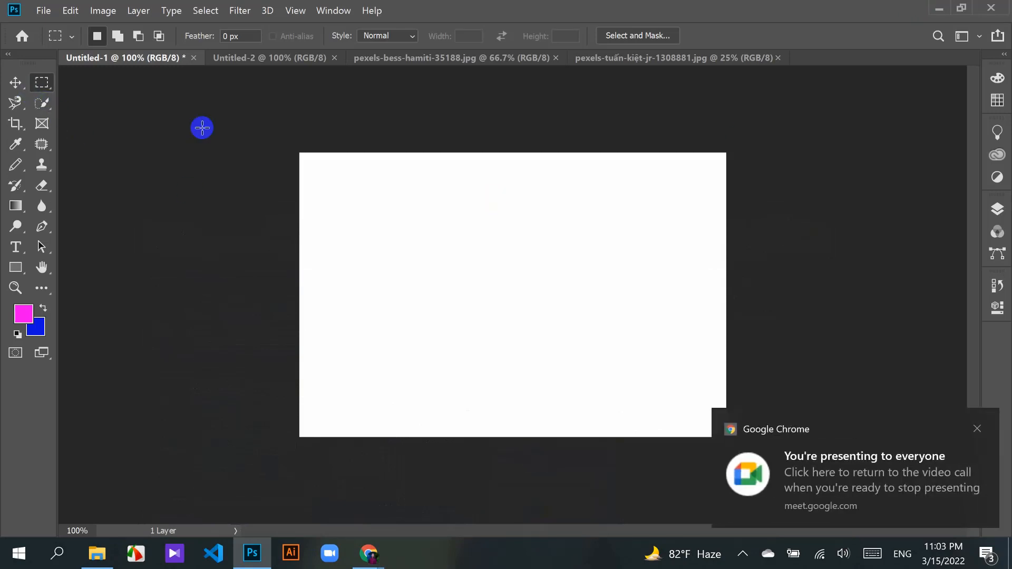
Step: Dismiss the Chrome presenting notification, and draw and deselect a rectangular selection around the canvas centre
click(975, 422)
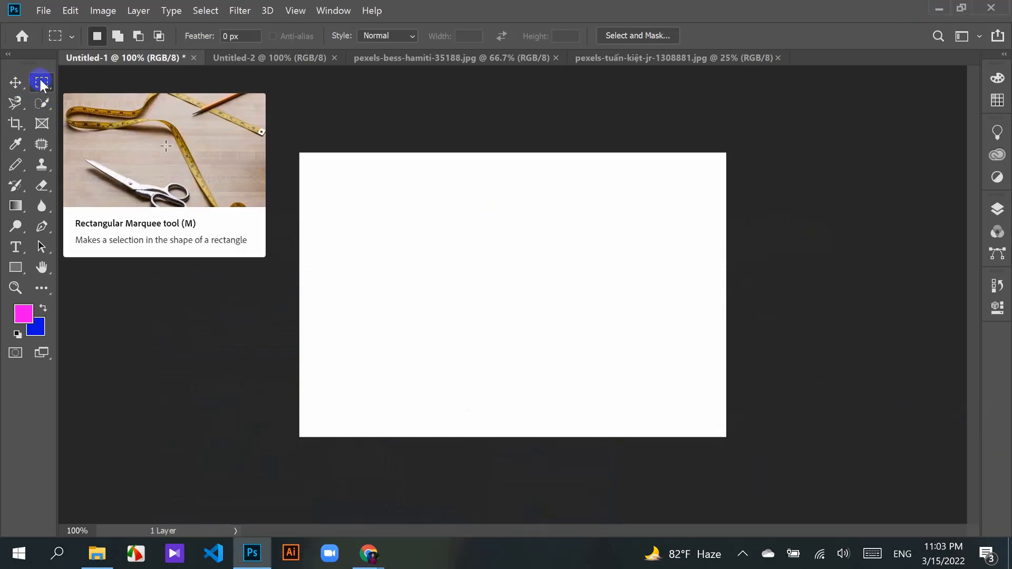
drag(441, 202, 630, 333)
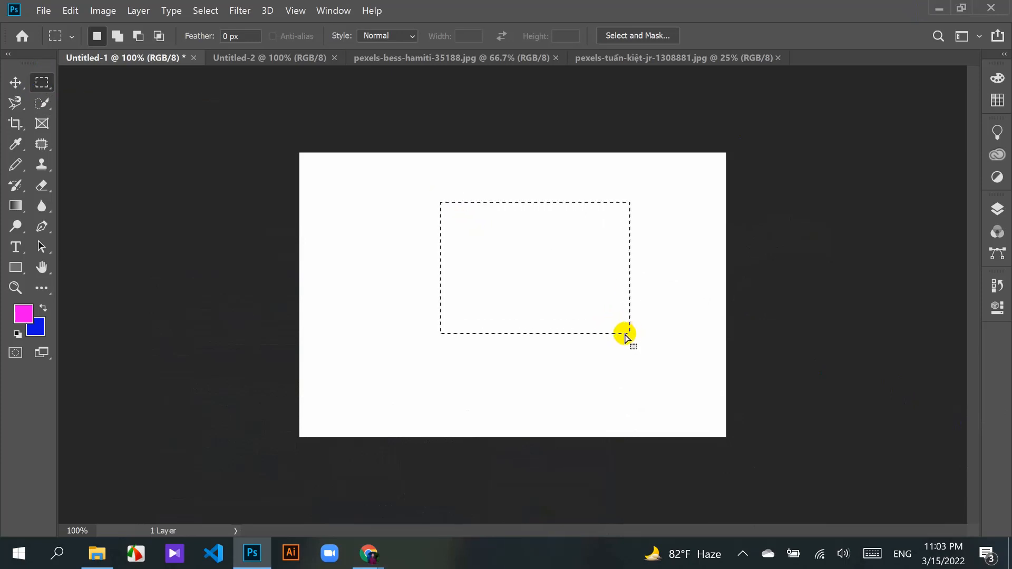
click(407, 214)
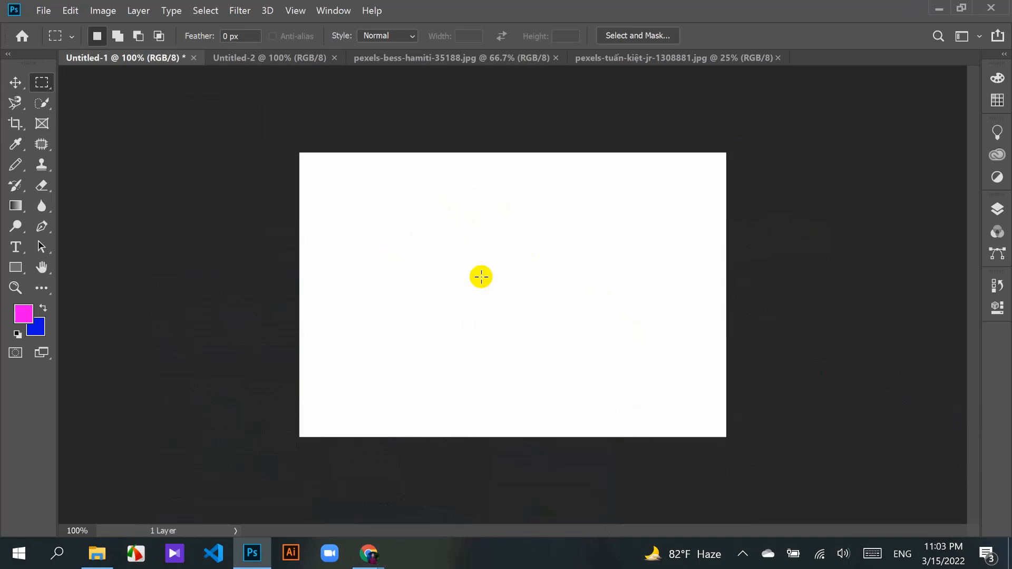
Step: Draw a rectangular selection right of the canvas centre, replace it with one above the centre, and deselect it using the Rectangular Marquee Tool
drag(494, 211, 665, 336)
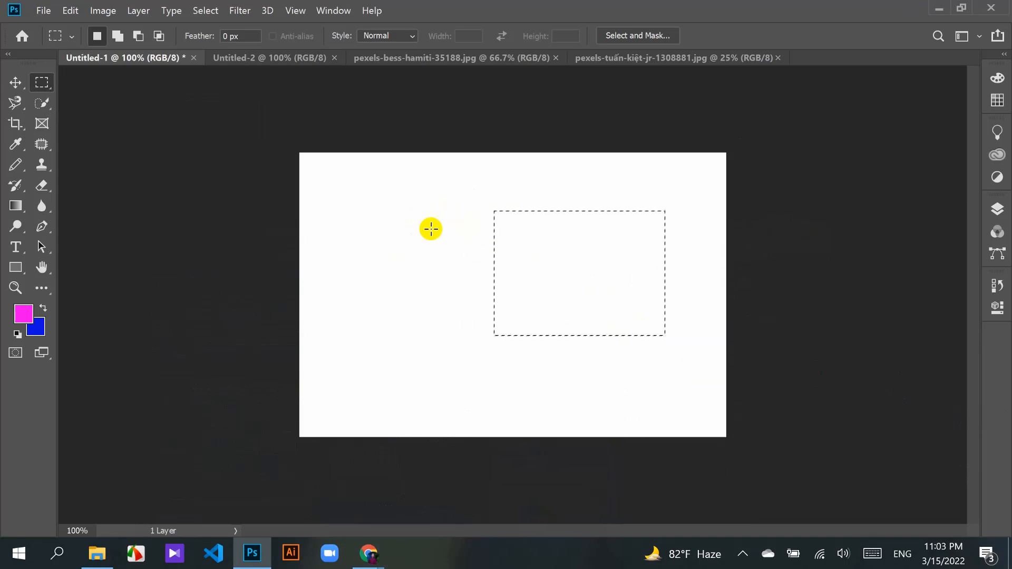
drag(428, 208, 600, 320)
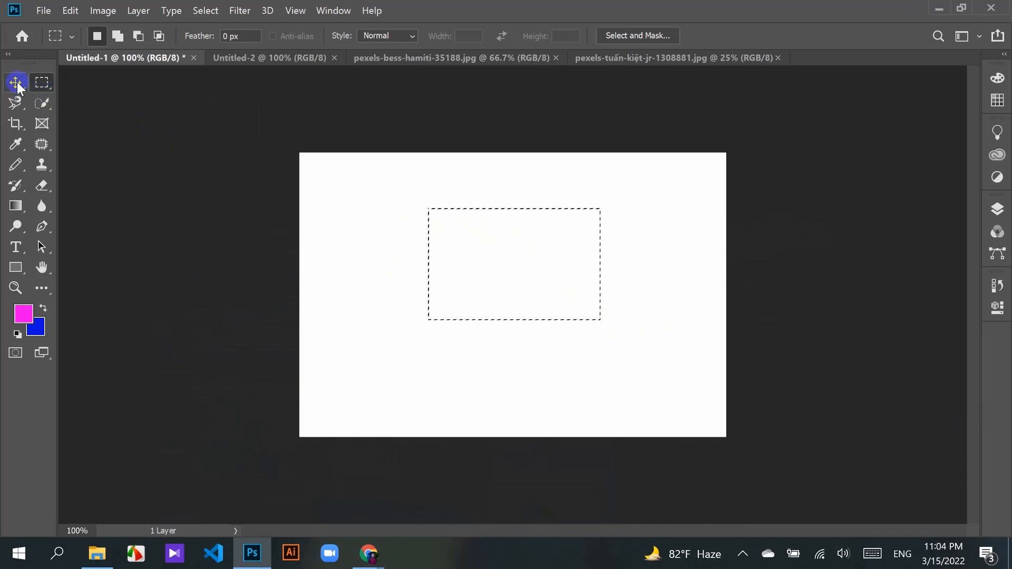
click(19, 83)
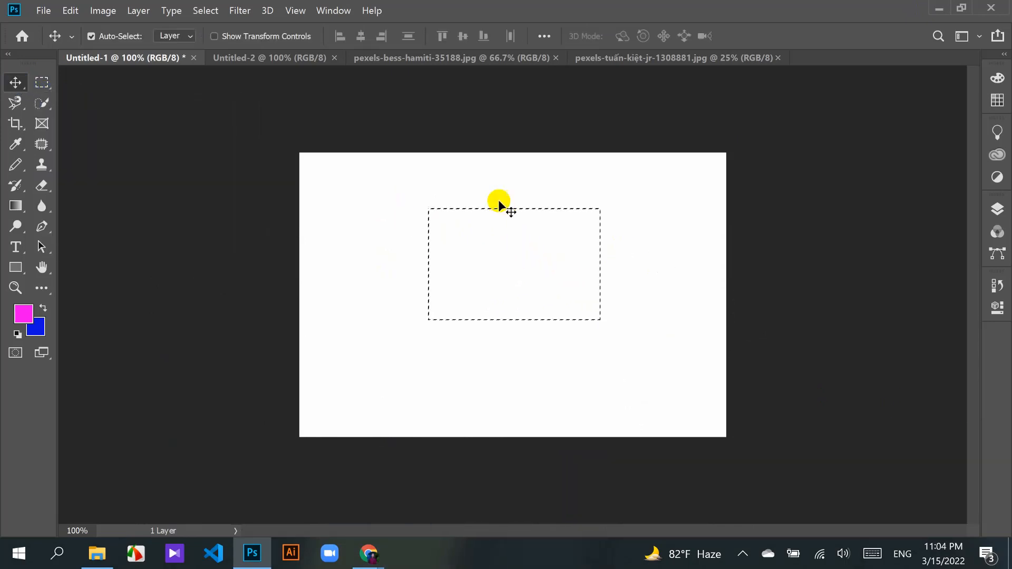
click(42, 83)
click(383, 199)
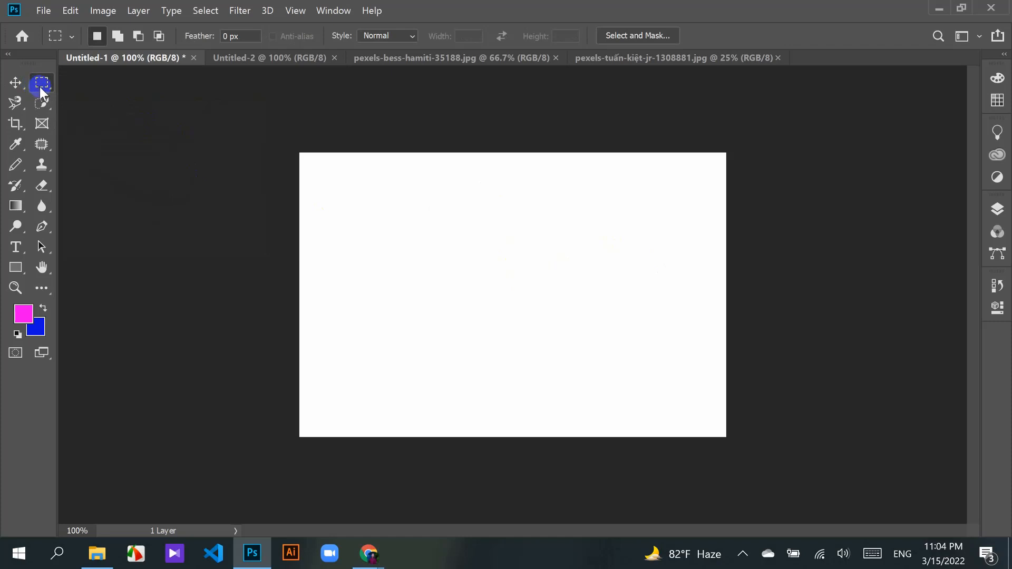
Step: Draw a nearly square selection just right of the canvas centre and deselect it with the Move tool active
drag(481, 217, 602, 328)
click(16, 82)
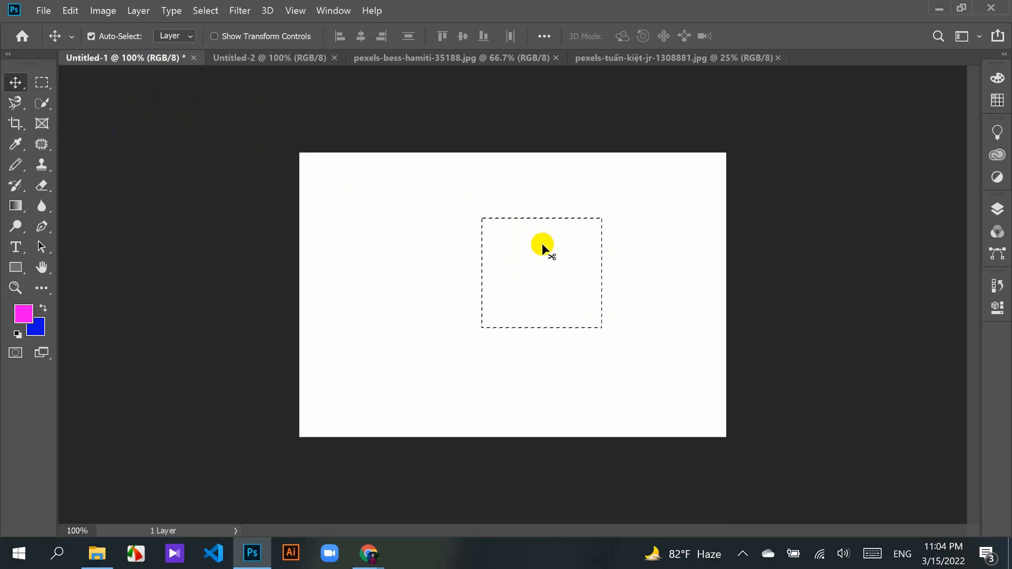
key(ctrl)
Step: Draw a wide rectangular selection right of the canvas centre and remove it with the Deselect command
click(33, 85)
drag(477, 216, 631, 306)
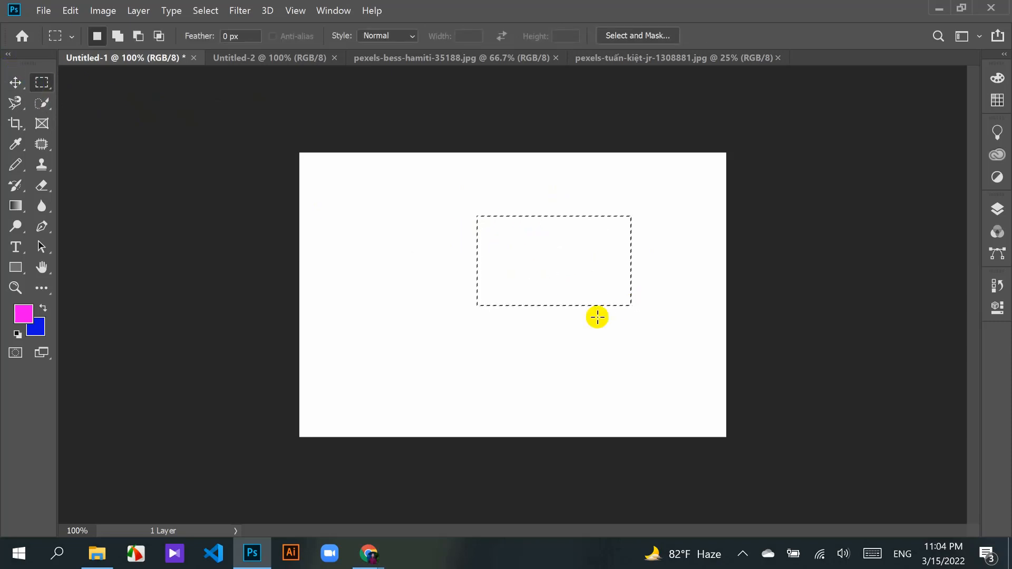
click(214, 11)
click(224, 41)
Step: In the photo of the woman in white, draw a rectangular marquee selection around her head and shoulders
click(612, 55)
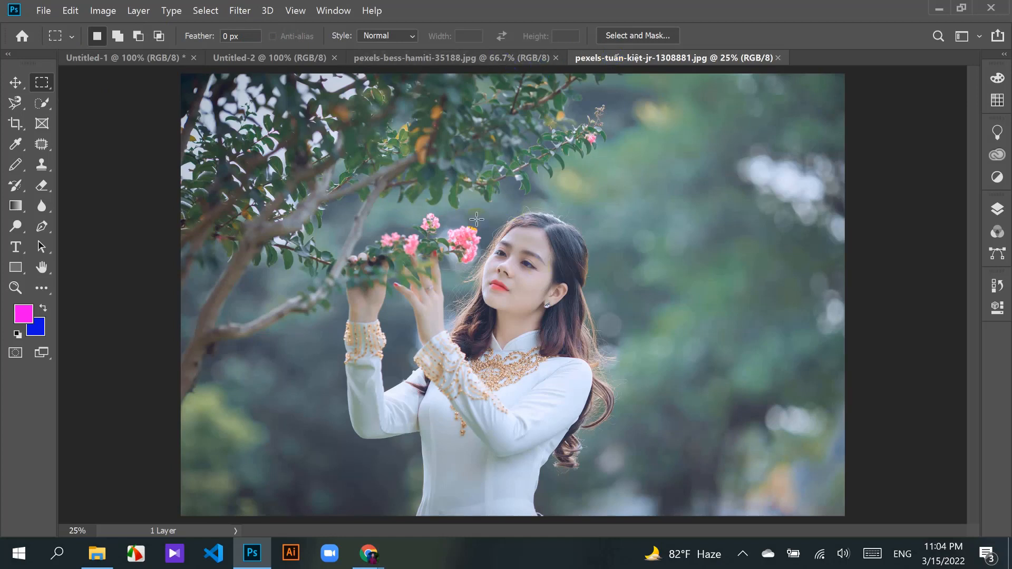
drag(40, 87, 90, 88)
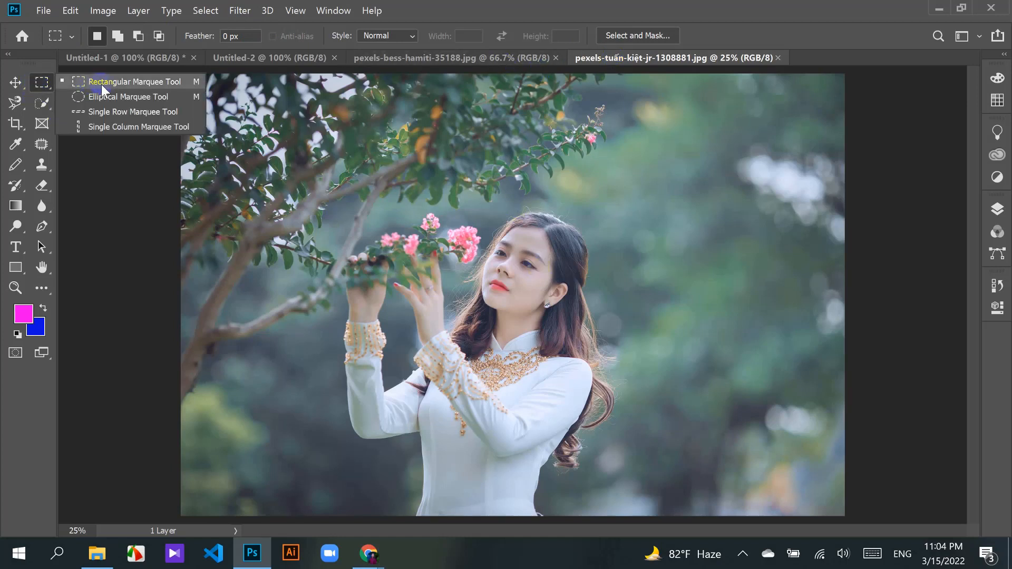
click(153, 84)
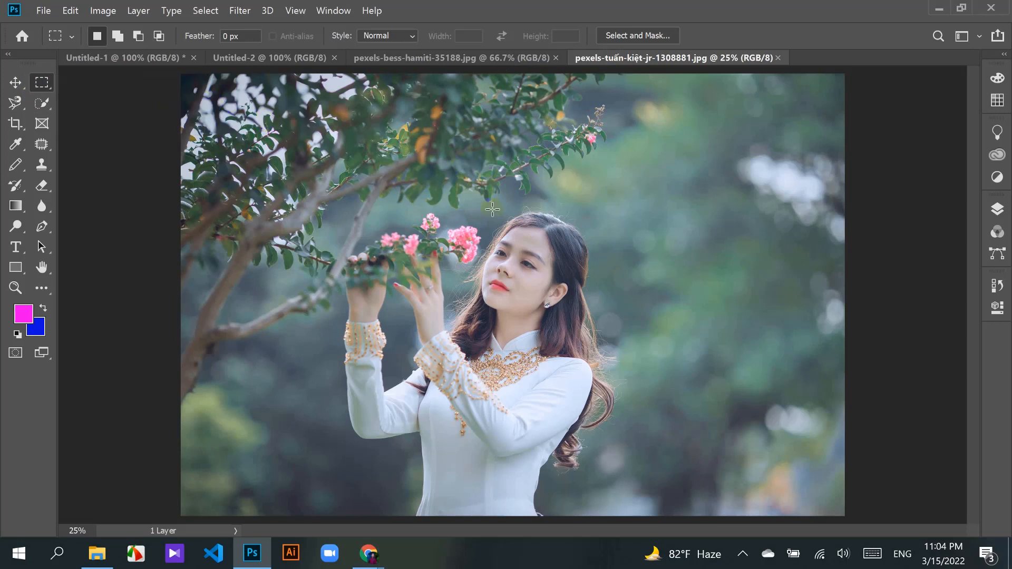
drag(422, 171, 650, 385)
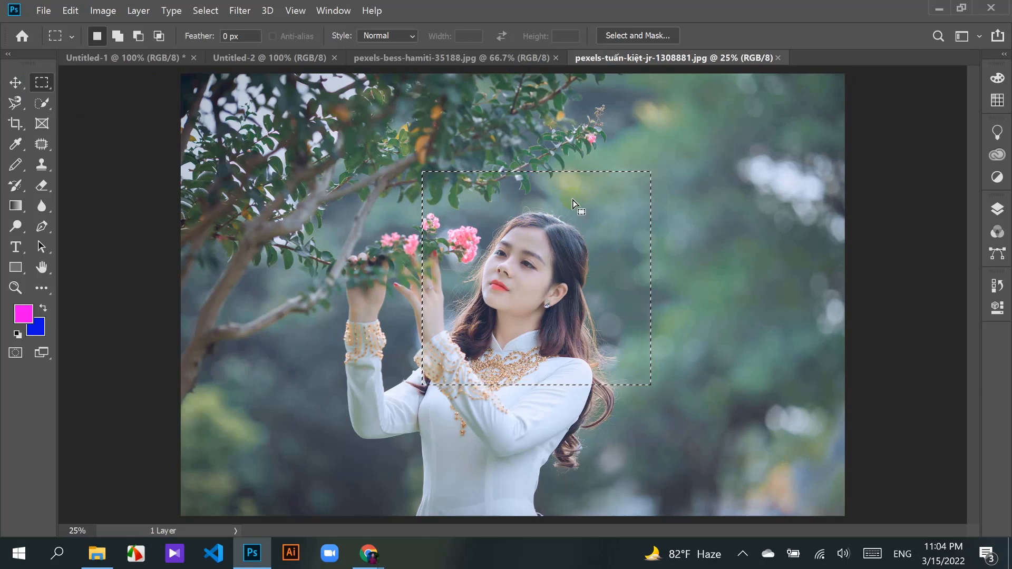
Step: Paste a copy of the selected photo area into Untitled-1, scale it to 15.53% and place it near the canvas centre
click(150, 59)
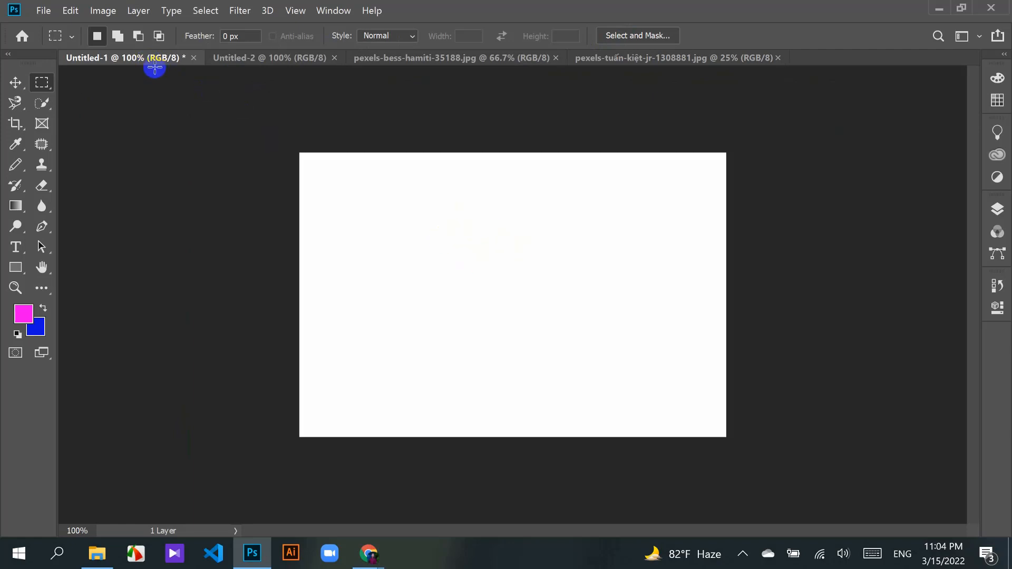
drag(552, 287, 551, 285)
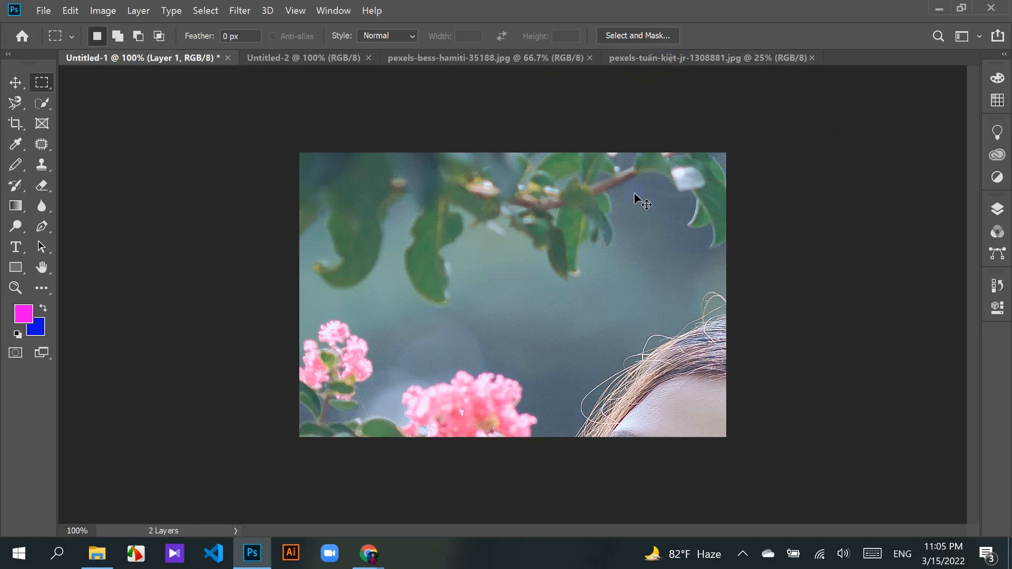
key(ctrl+t)
drag(757, 153, 941, 410)
key(alt+shift)
drag(842, 441, 627, 205)
drag(544, 173, 544, 277)
drag(562, 323, 531, 261)
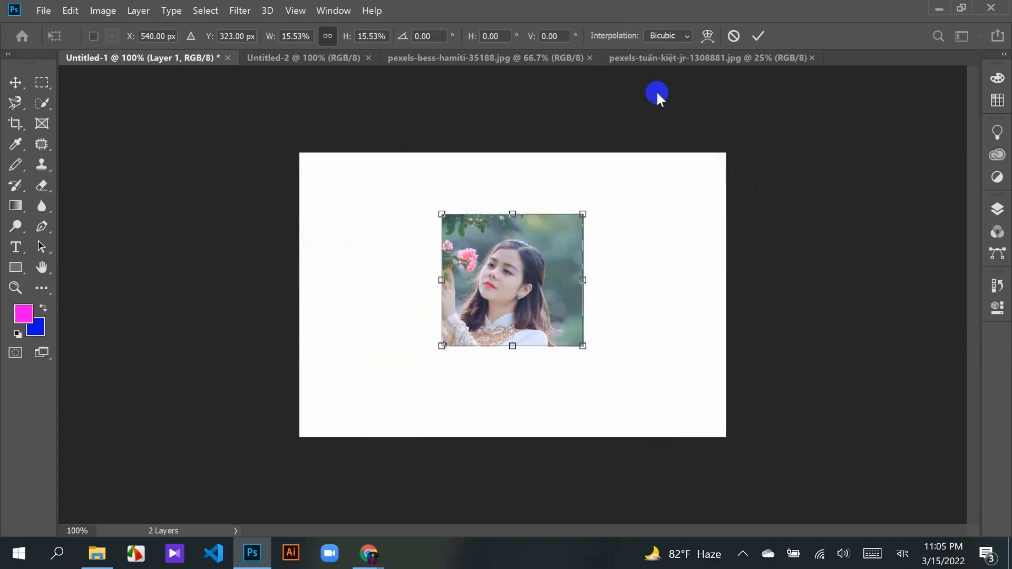
click(754, 36)
key(m)
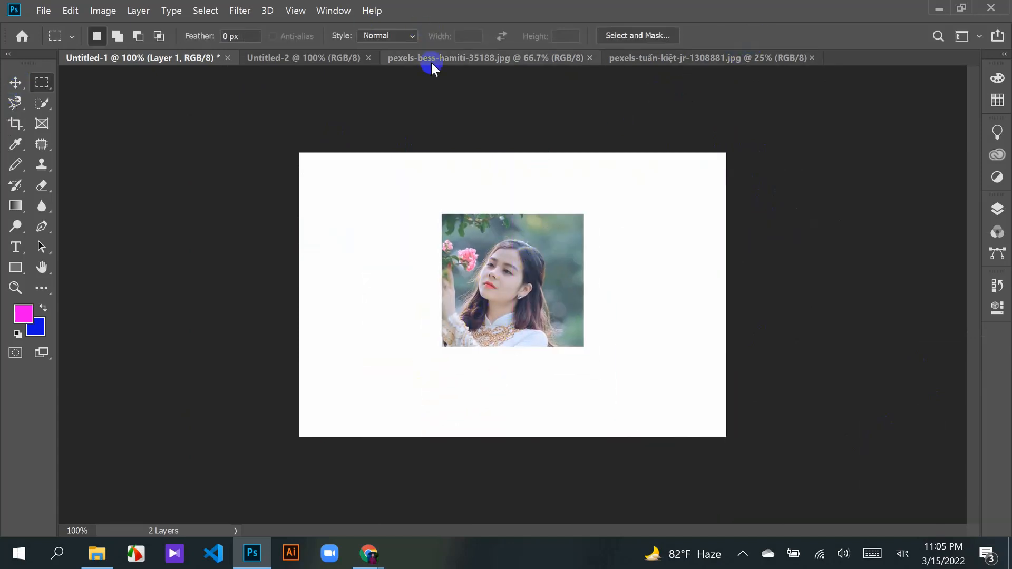
Step: Clear the selection in the photo of the woman and bring the whole photo into Untitled-2 with the Move tool
click(659, 62)
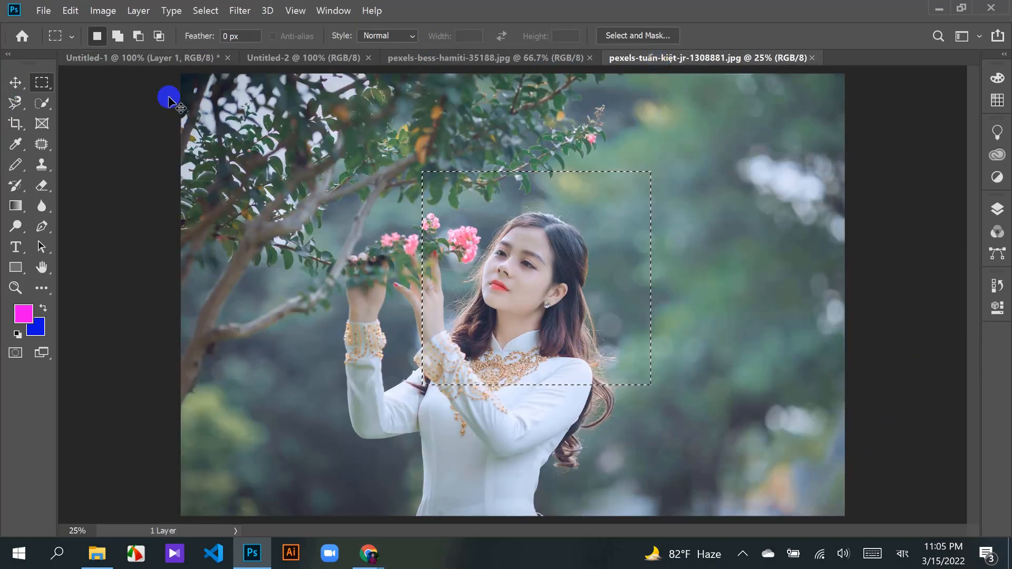
key(ctrl+d)
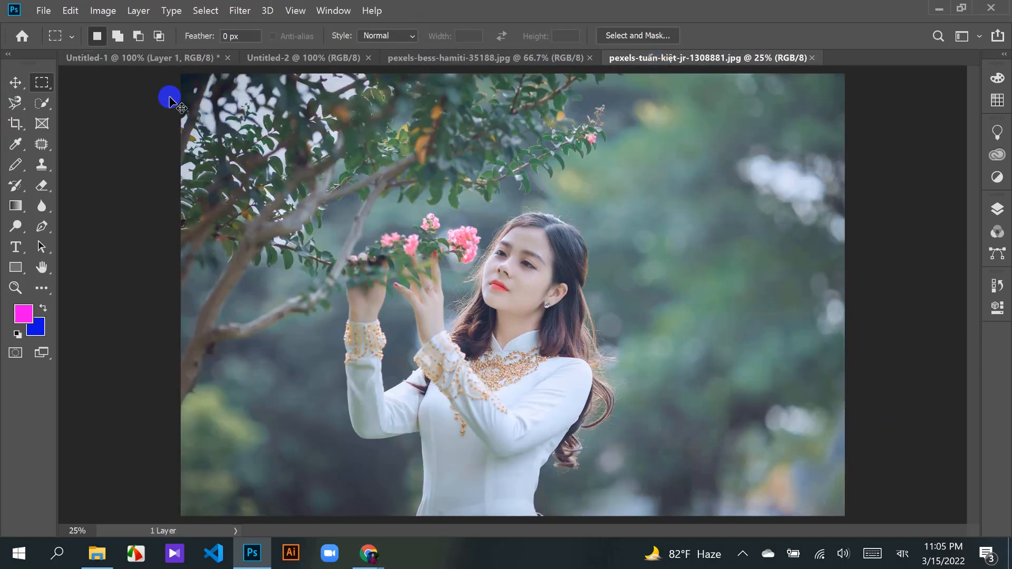
click(19, 83)
drag(542, 187, 473, 270)
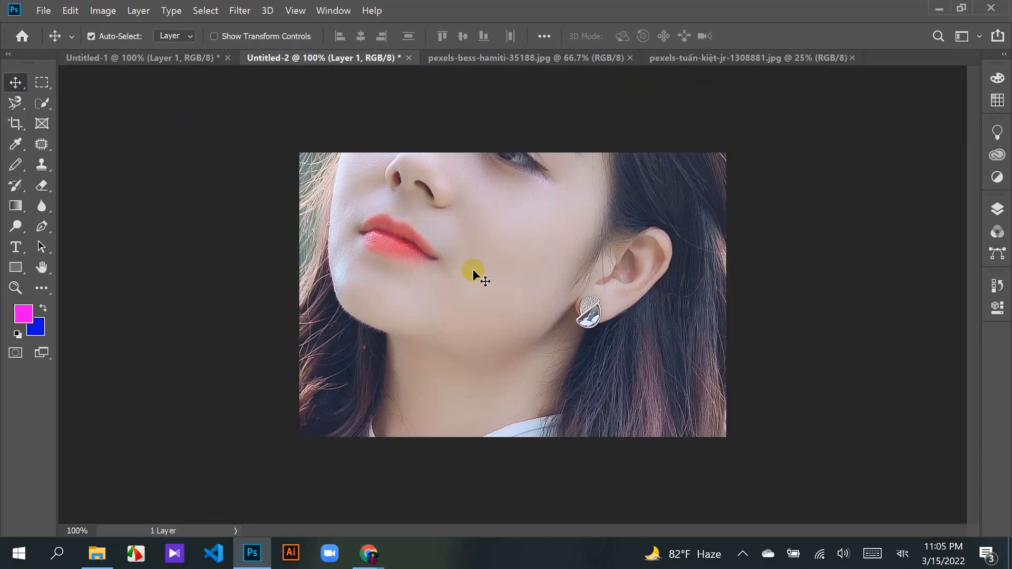
Step: Scale the photo layer in Untitled-2 down to roughly the canvas size with Free Transform
key(ctrl+t)
key(ctrl+minus)
key(ctrl+minus)
key(ctrl+minus)
key(ctrl+minus)
key(ctrl+minus)
drag(723, 289, 536, 298)
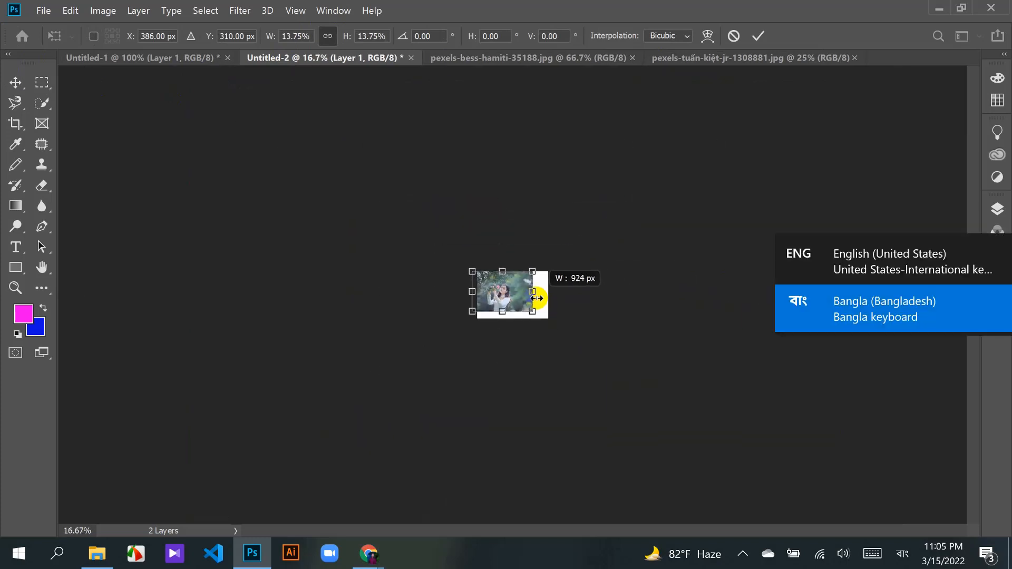
key(alt+shift)
click(757, 36)
Step: Reposition the photo layer and enlarge it to fill the whole Untitled-2 canvas
key(ctrl+0)
key(ctrl+1)
drag(548, 226, 549, 205)
key(ctrl+t)
drag(665, 397, 726, 436)
key(Return)
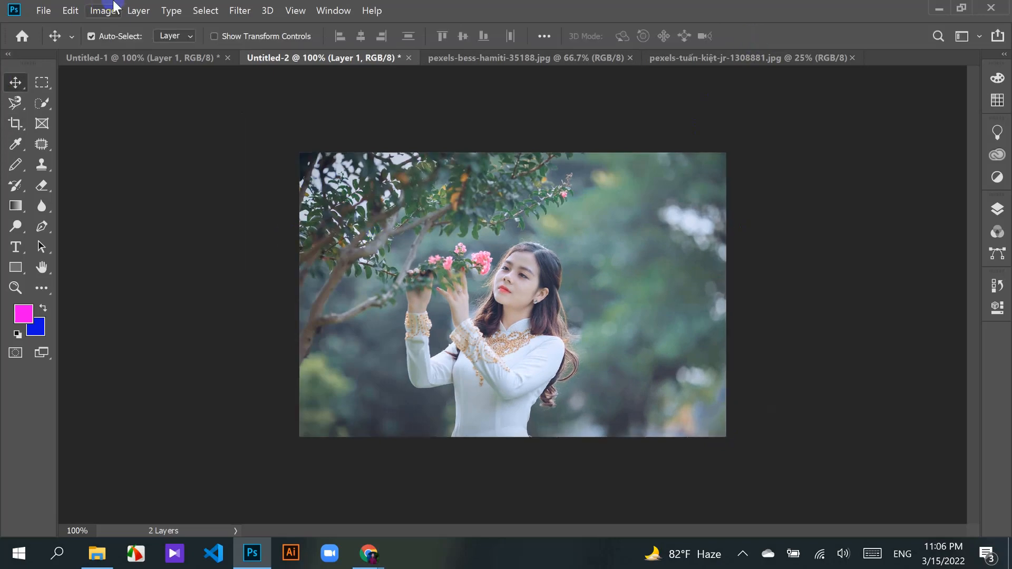
Step: Undo the layer changes and the pasted photo piece in Untitled-1 until the canvas is blank
click(182, 58)
drag(459, 180, 481, 234)
key(ctrl+z)
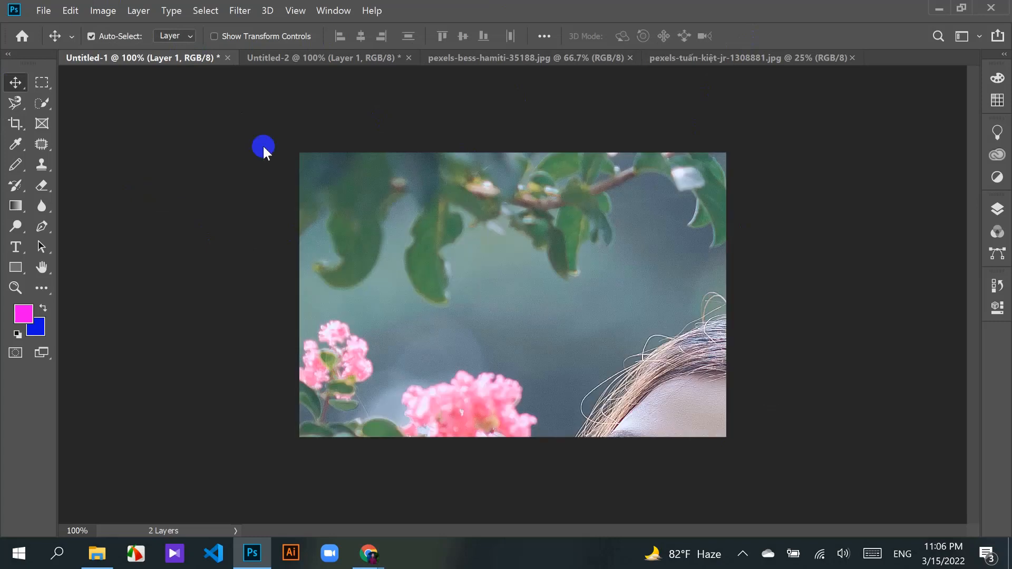
key(ctrl+z)
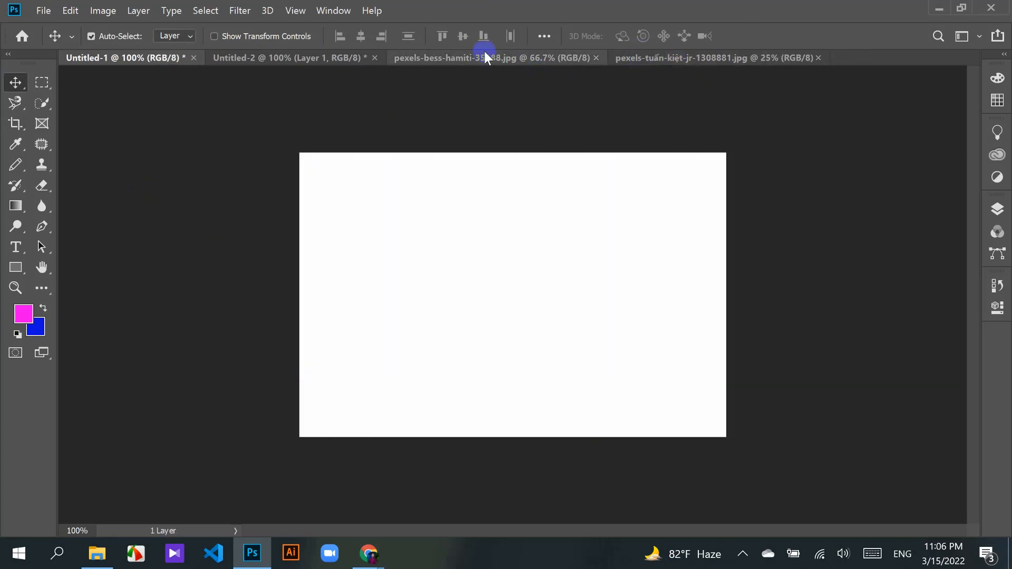
Step: Draw a rectangular marquee selection around the woman's head and the pink flowers in Untitled-2
click(332, 58)
drag(332, 58, 503, 216)
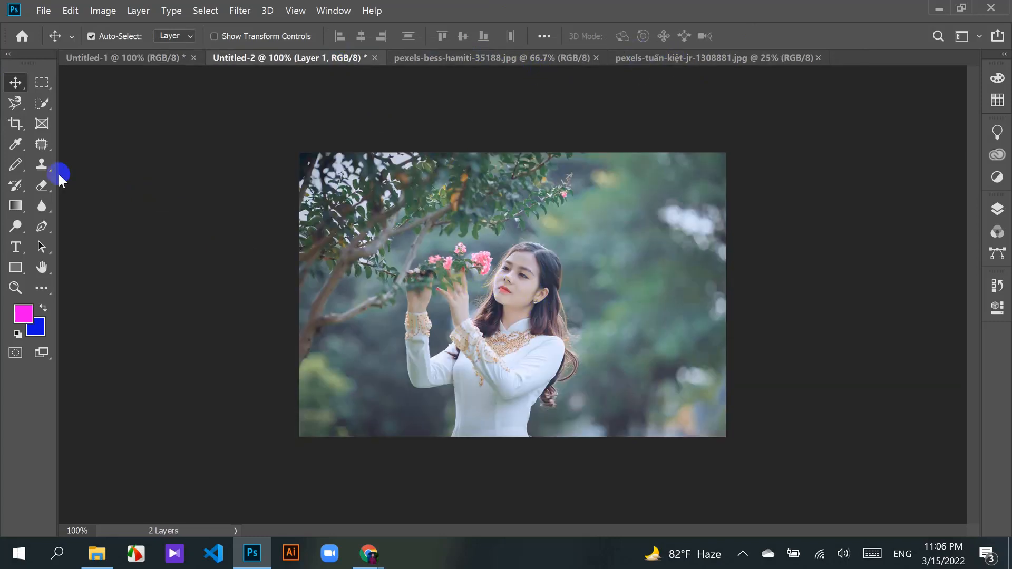
click(43, 86)
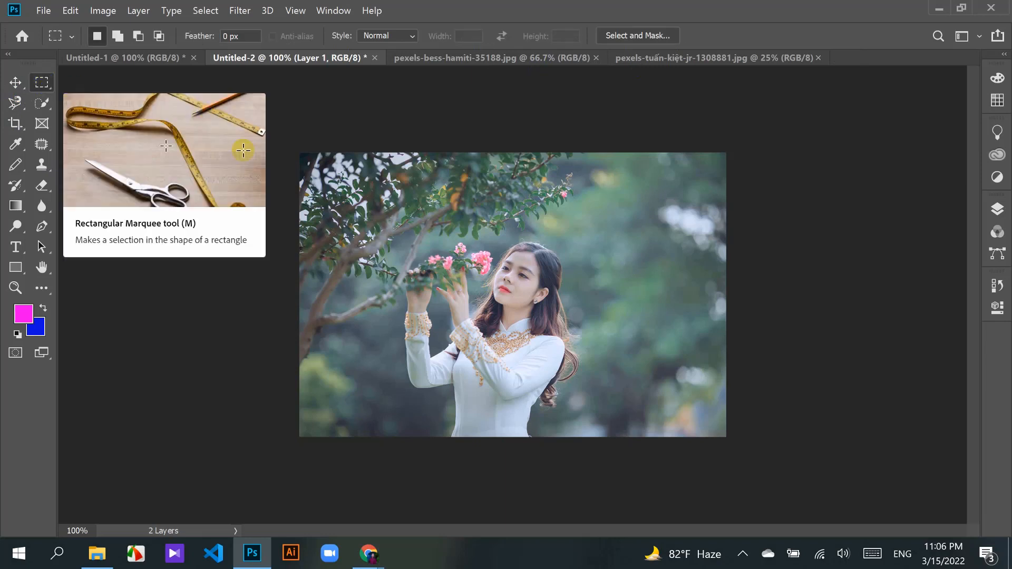
drag(508, 208, 594, 339)
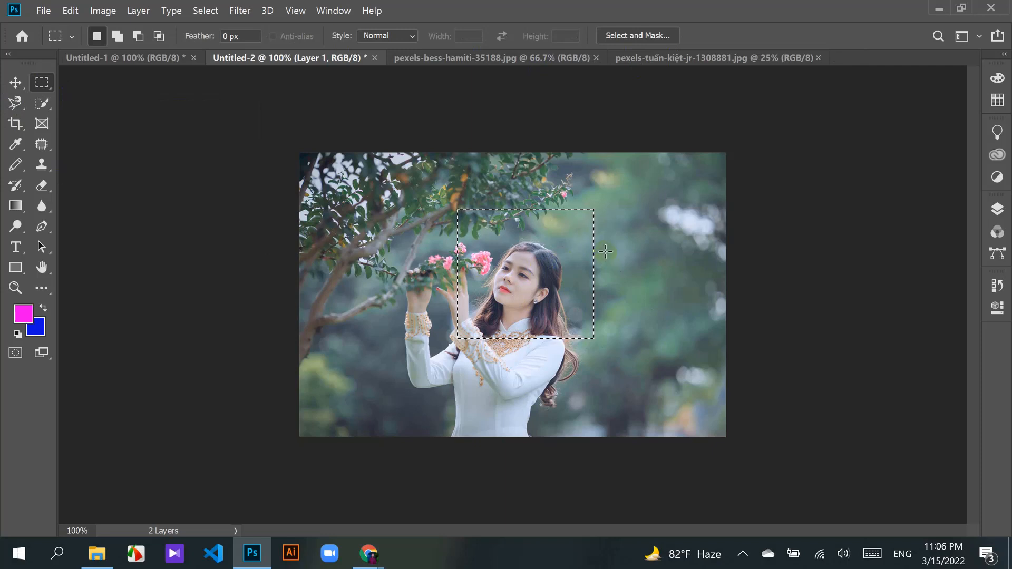
Step: Paste a copy of the selected area into Untitled-1 and compare it with the source photo in Untitled-2
click(142, 58)
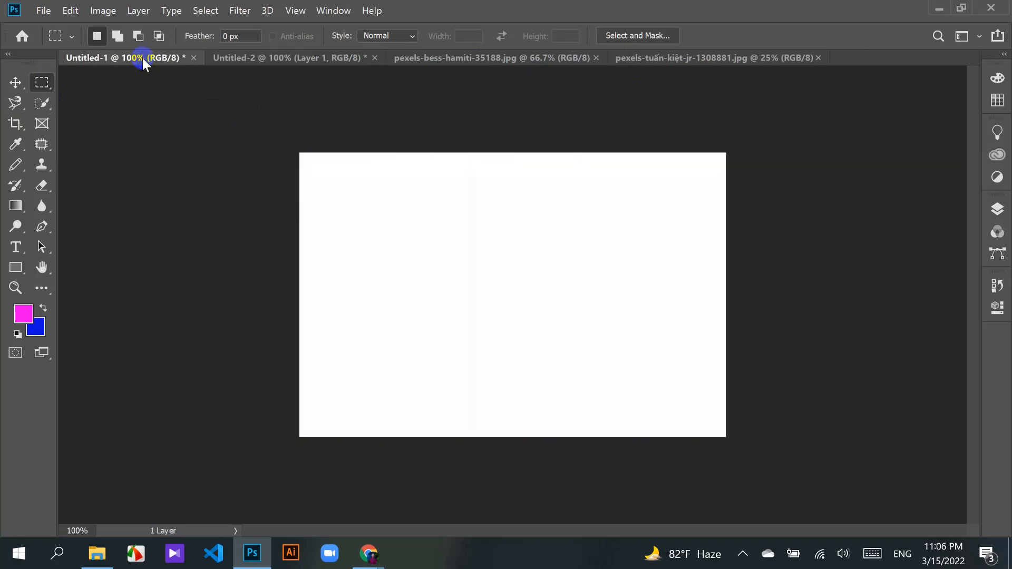
key(ctrl+v)
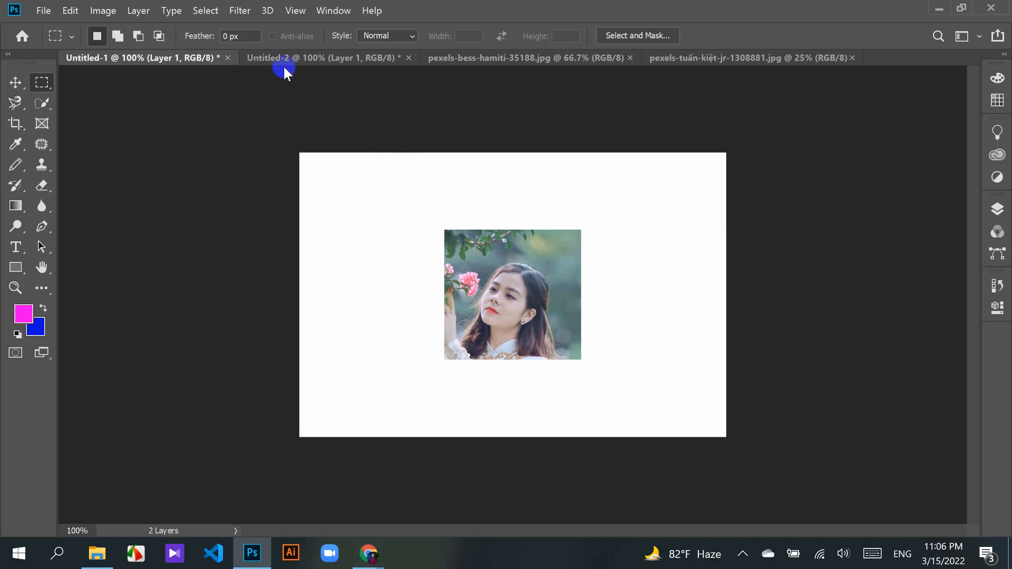
click(316, 57)
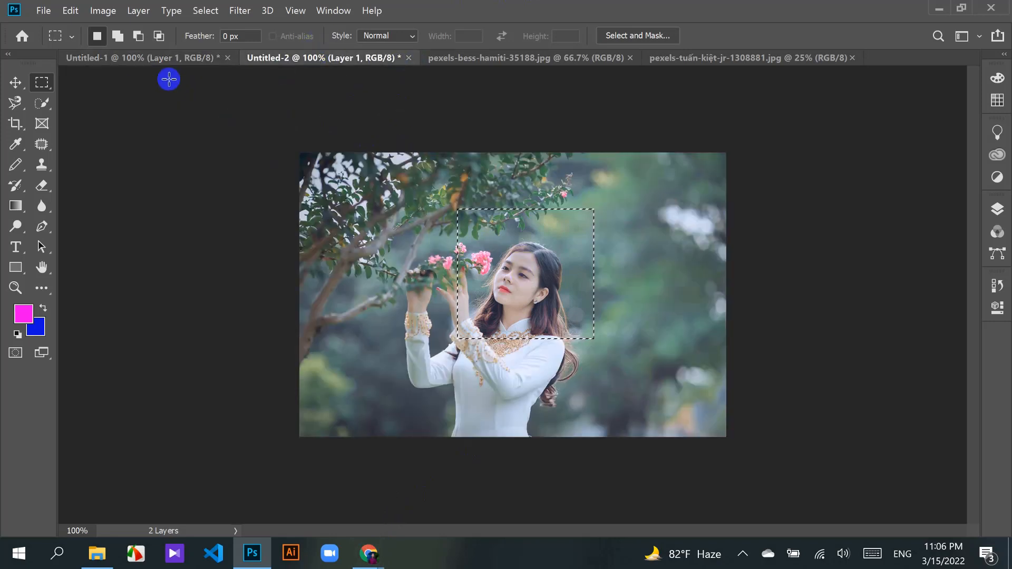
click(158, 58)
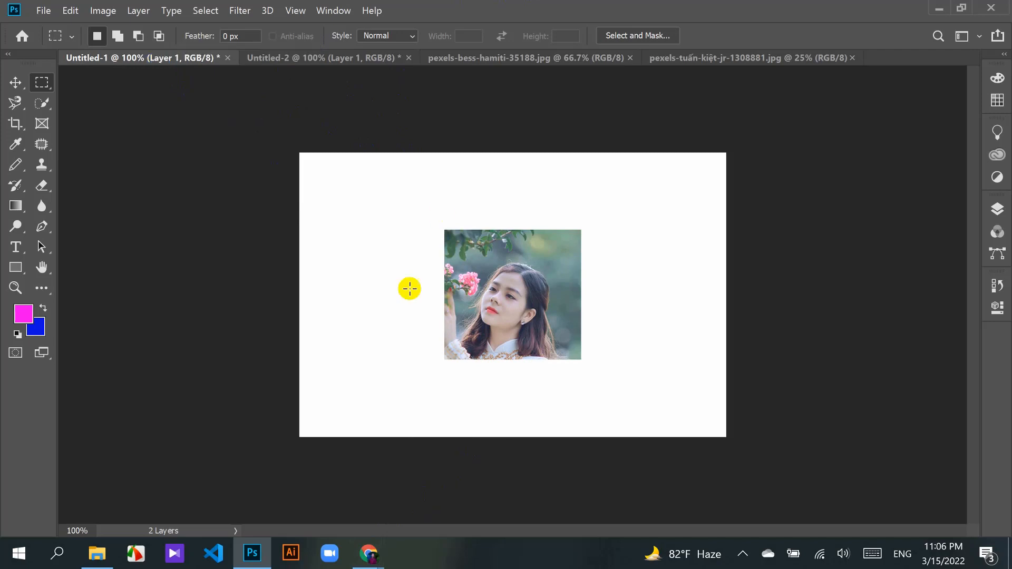
click(308, 60)
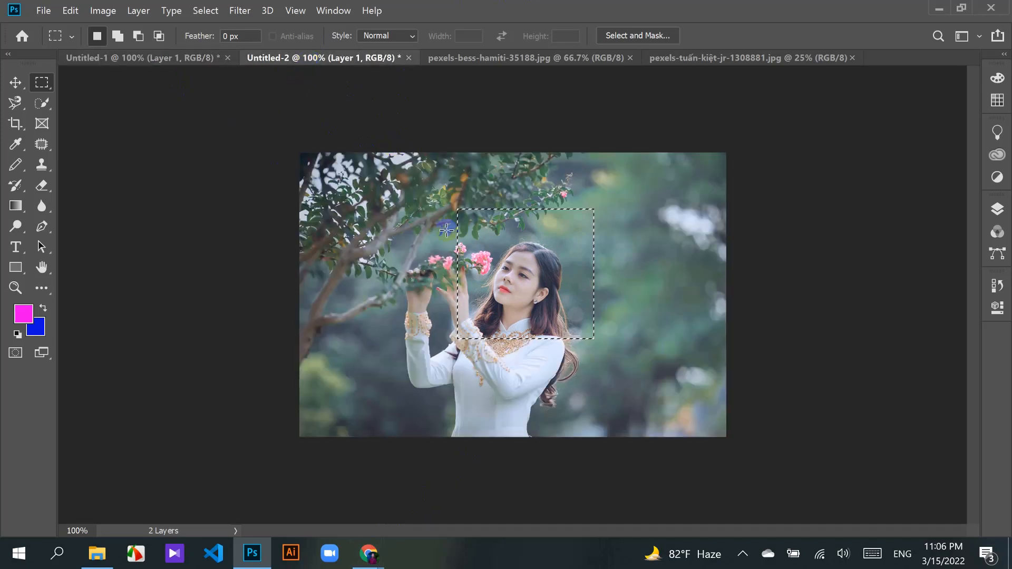
click(174, 63)
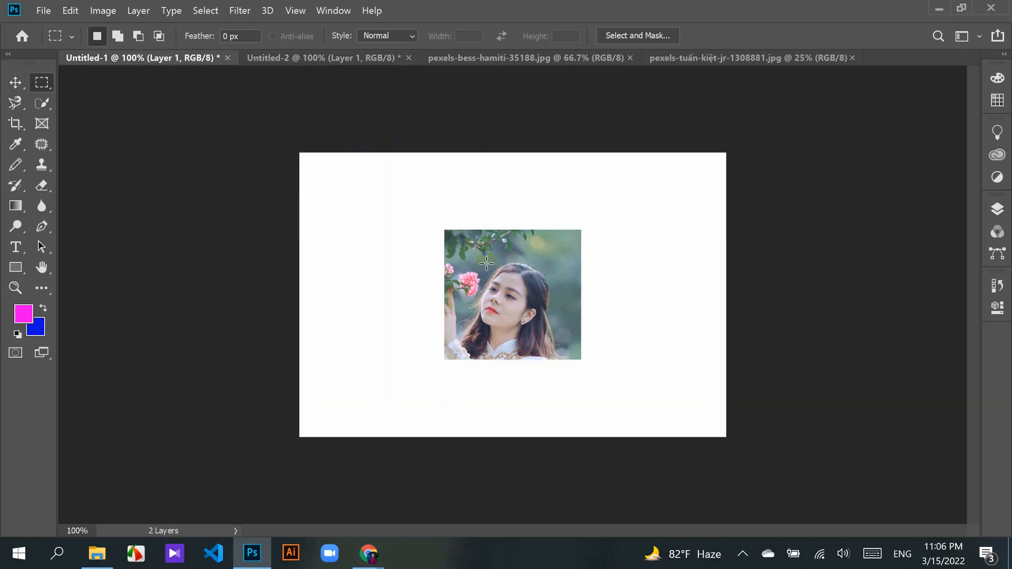
Step: Draw a new, slightly larger rectangular selection around the woman's head and shoulders in Untitled-2
click(319, 60)
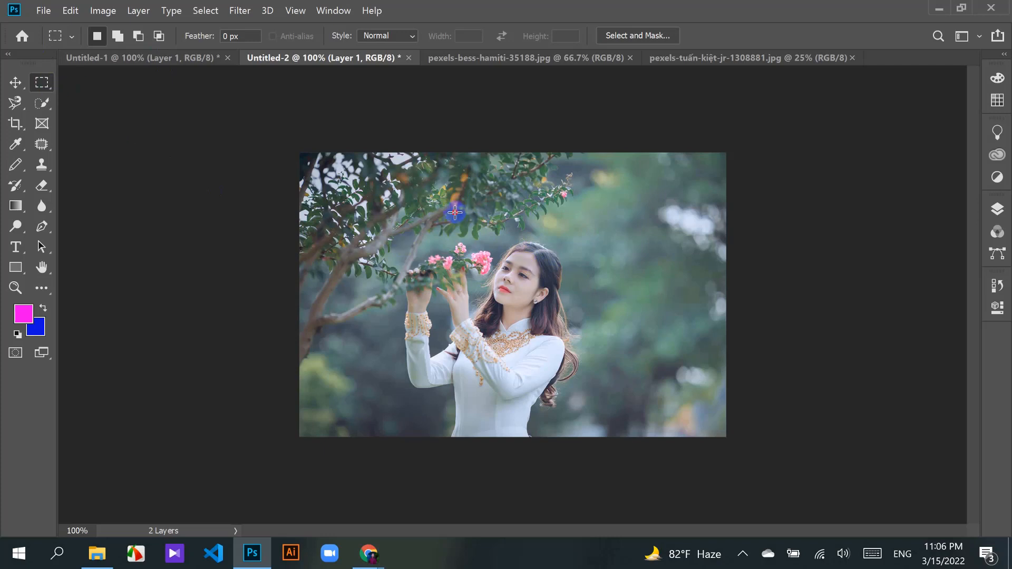
drag(455, 213, 615, 359)
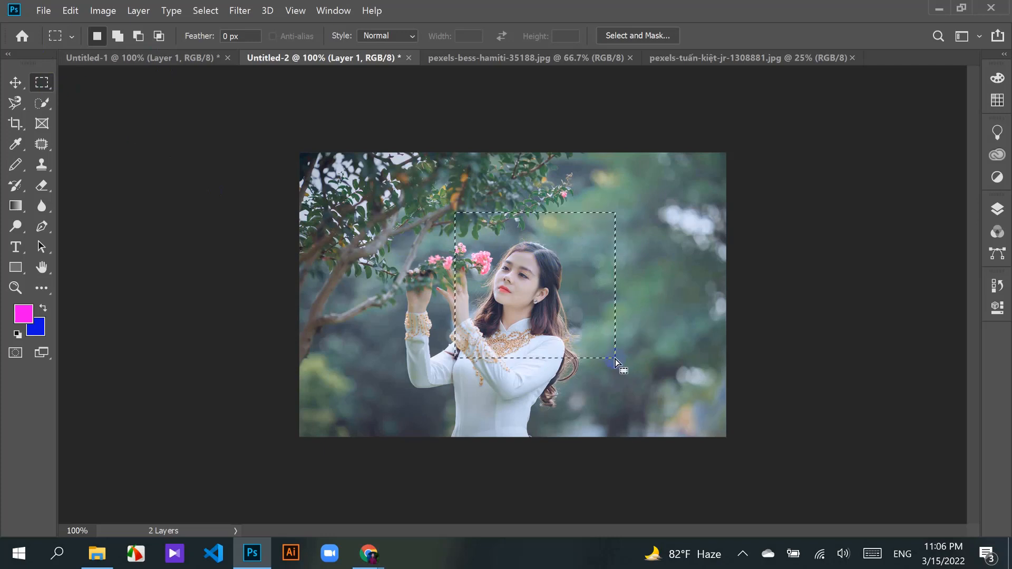
Step: Try to move the selected head-and-shoulders area from Untitled-2 into the upper-left corner of the Untitled-1 canvas, and undo the placement
click(16, 83)
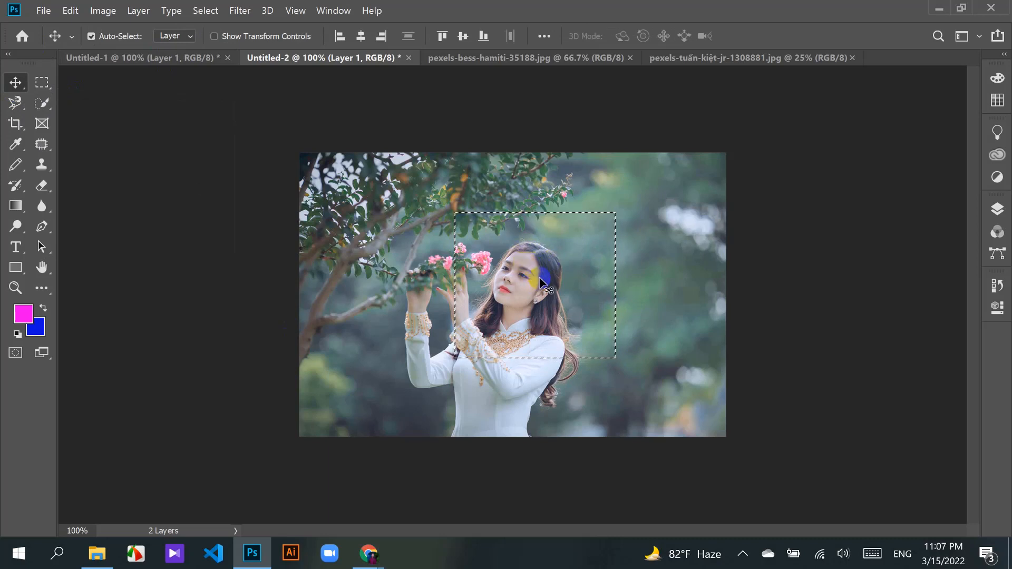
drag(540, 282, 373, 211)
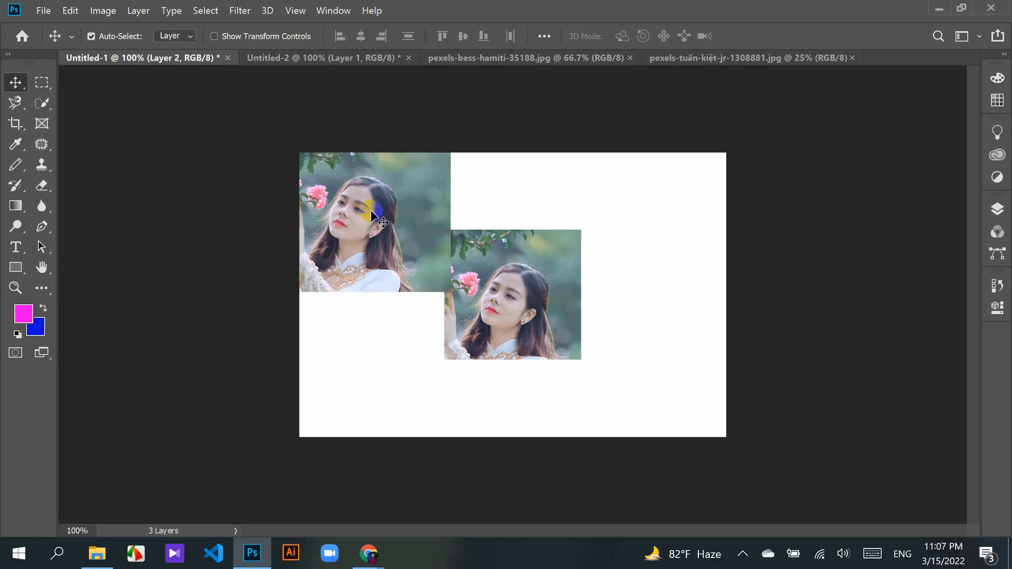
key(ctrl+z)
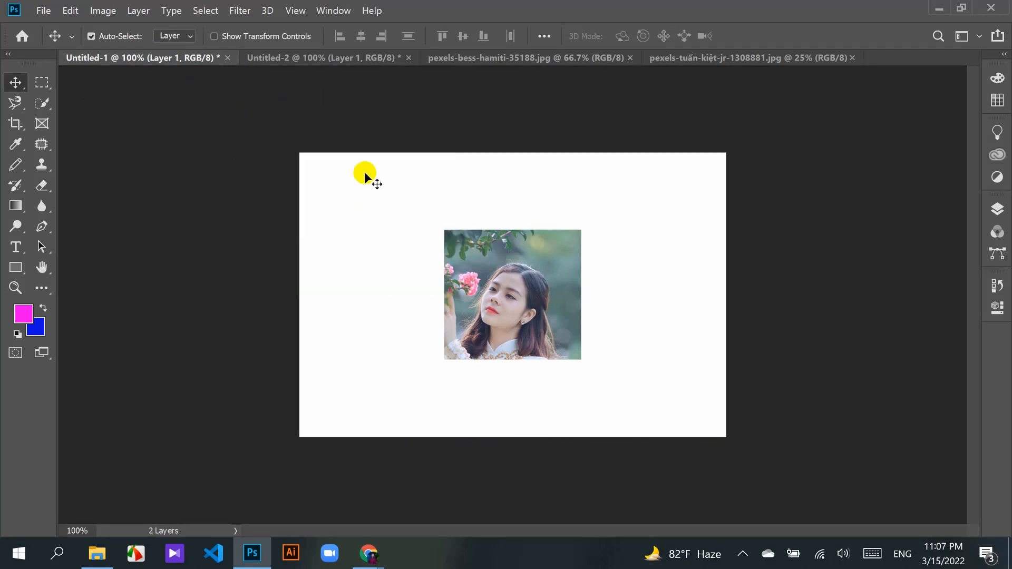
Step: Move the selected photo area from Untitled-2 into Untitled-1, placing it to the left of the existing photo piece
click(327, 58)
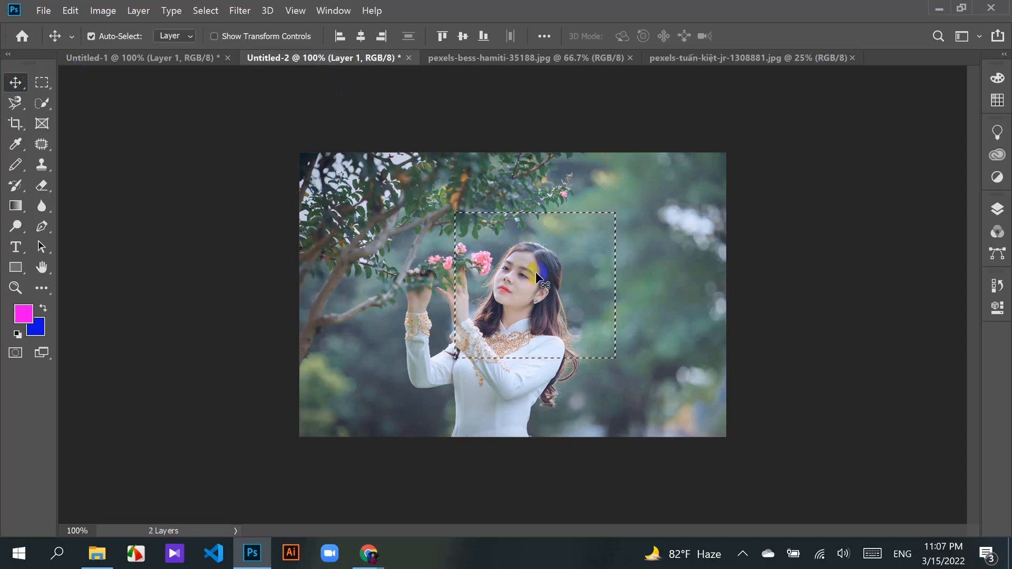
drag(536, 276, 371, 62)
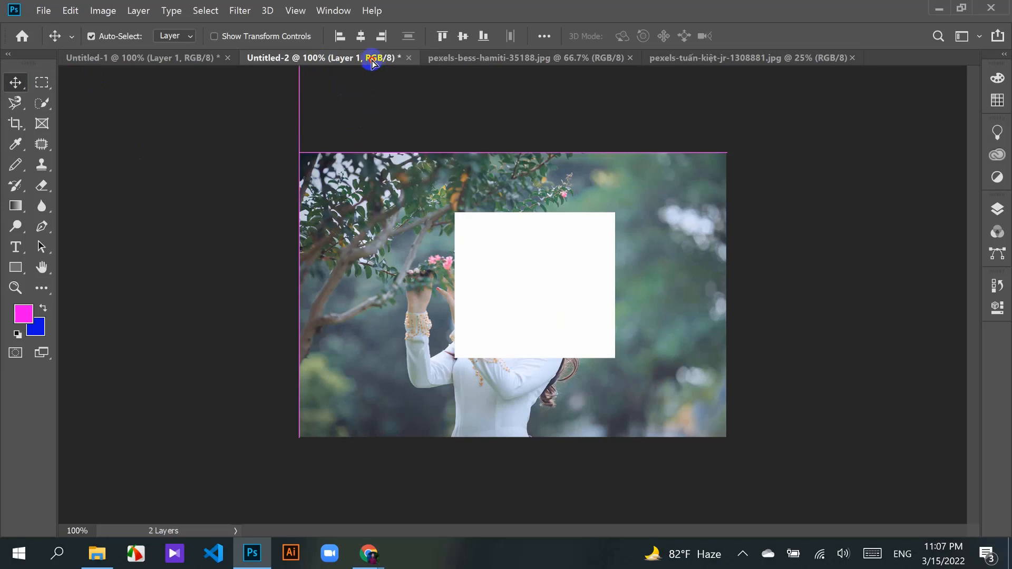
click(162, 58)
drag(159, 59, 343, 269)
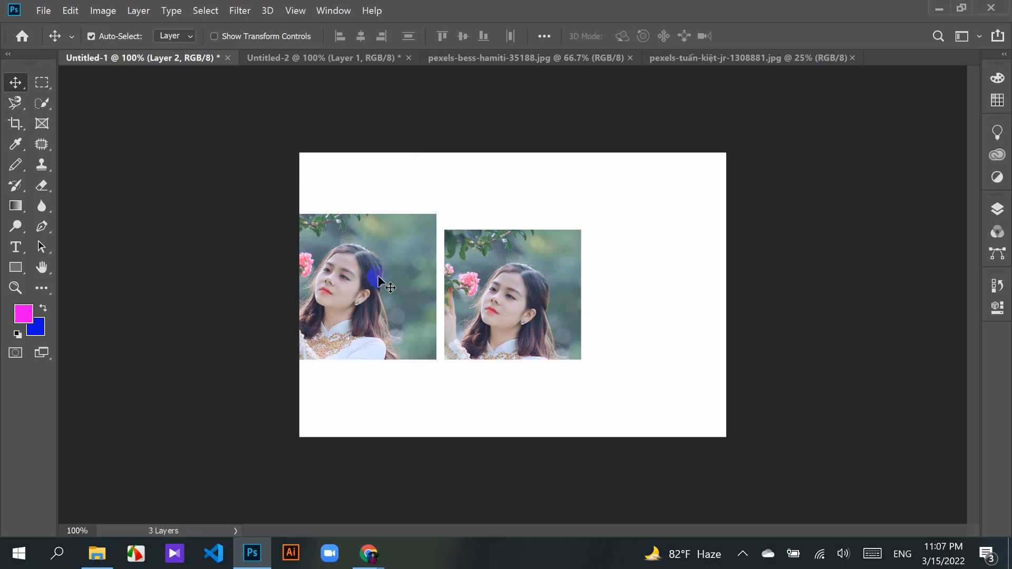
key(ctrl+j)
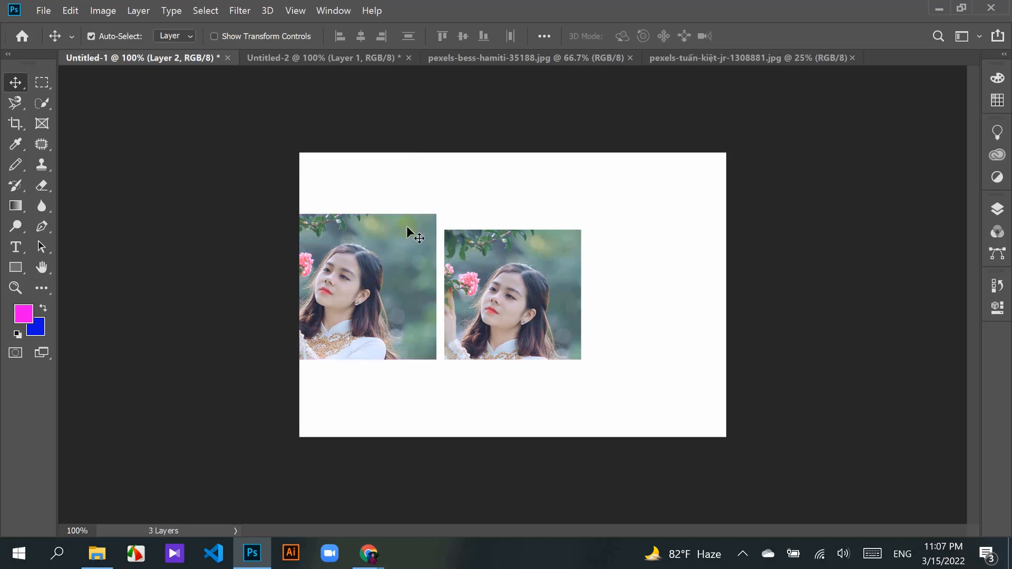
key(ctrl)
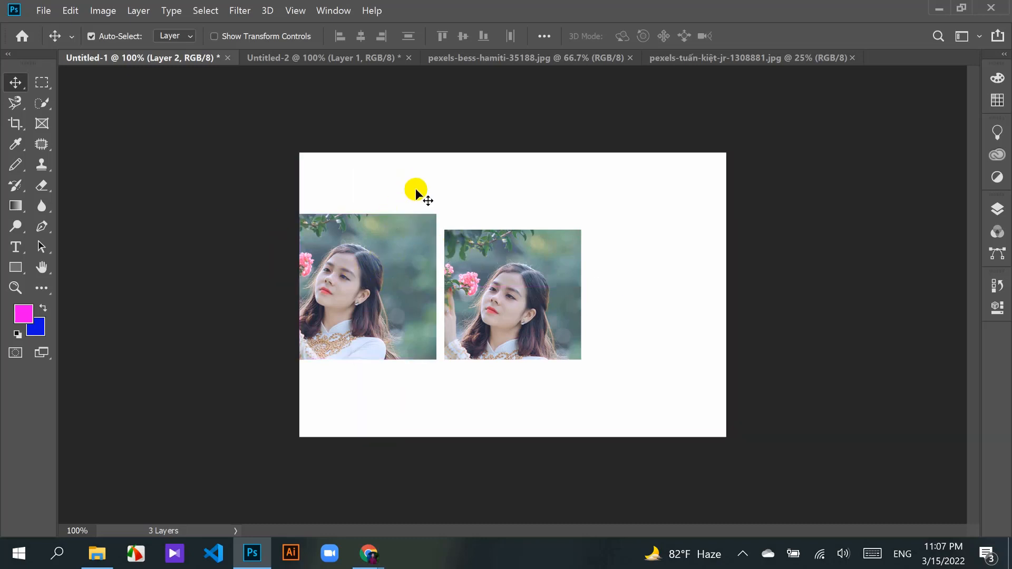
Step: Delete both photo pieces from Untitled-1 so the canvas is blank
drag(377, 257, 411, 191)
key(Delete)
key(Delete)
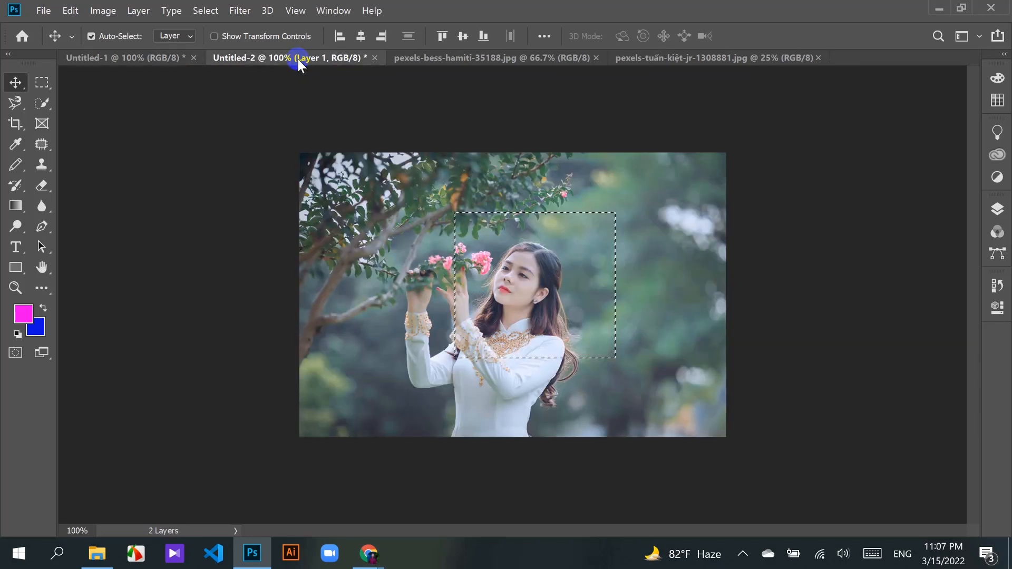
Step: Deselect the marquee selection around the woman in Untitled-2 and return to the blank canvas of Untitled-1
click(542, 264)
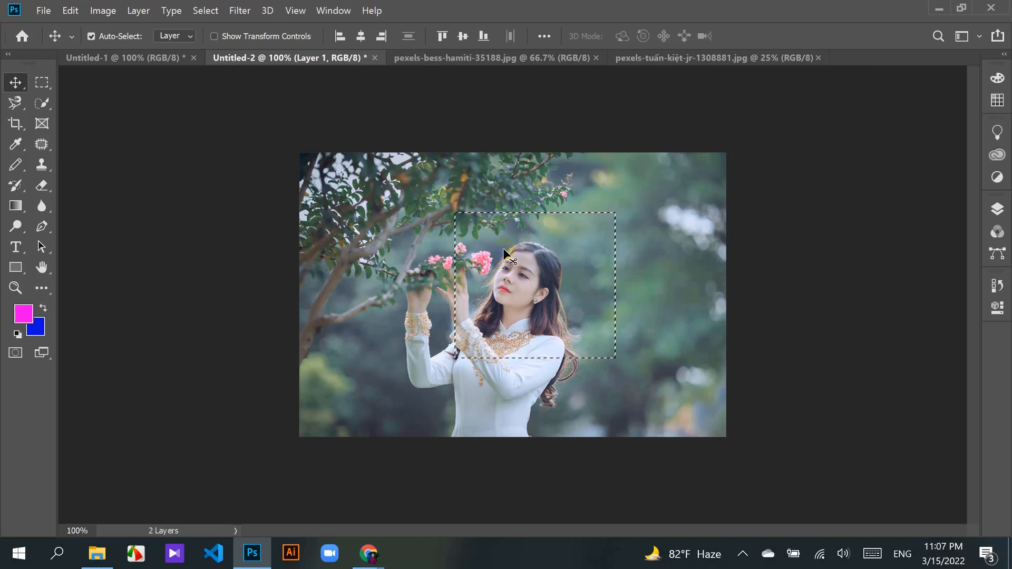
click(92, 36)
key(ctrl)
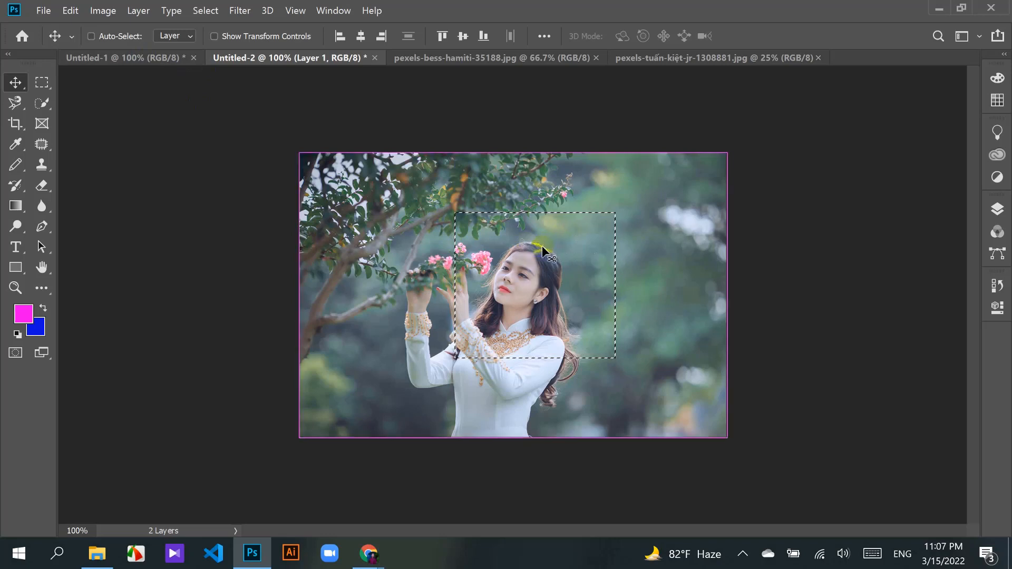
key(ctrl+d)
click(139, 59)
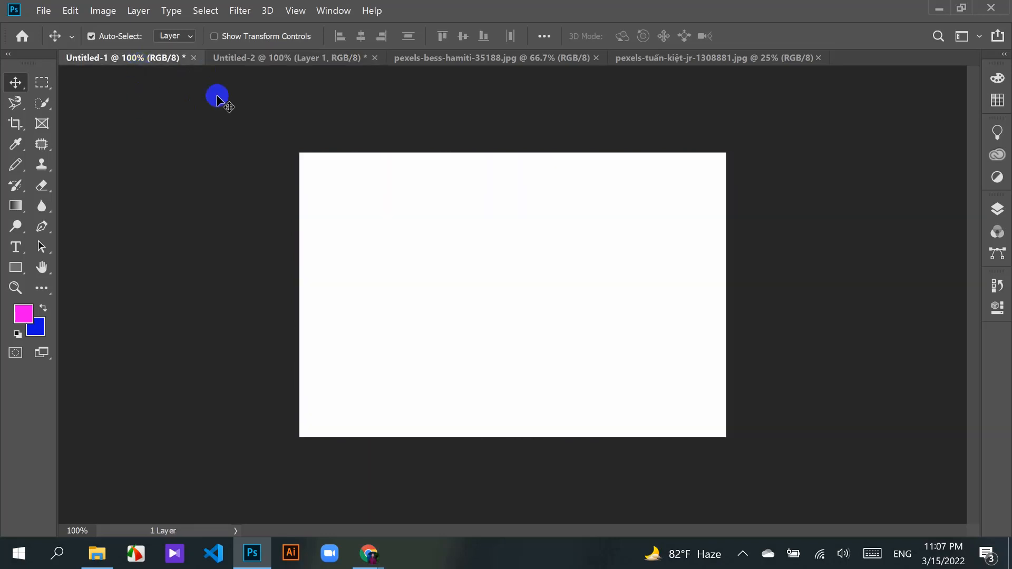
Step: Draw freely proportioned rectangular marquee selections on the blank canvas, including a tall narrow one and a wide low one
click(41, 83)
drag(490, 222, 556, 384)
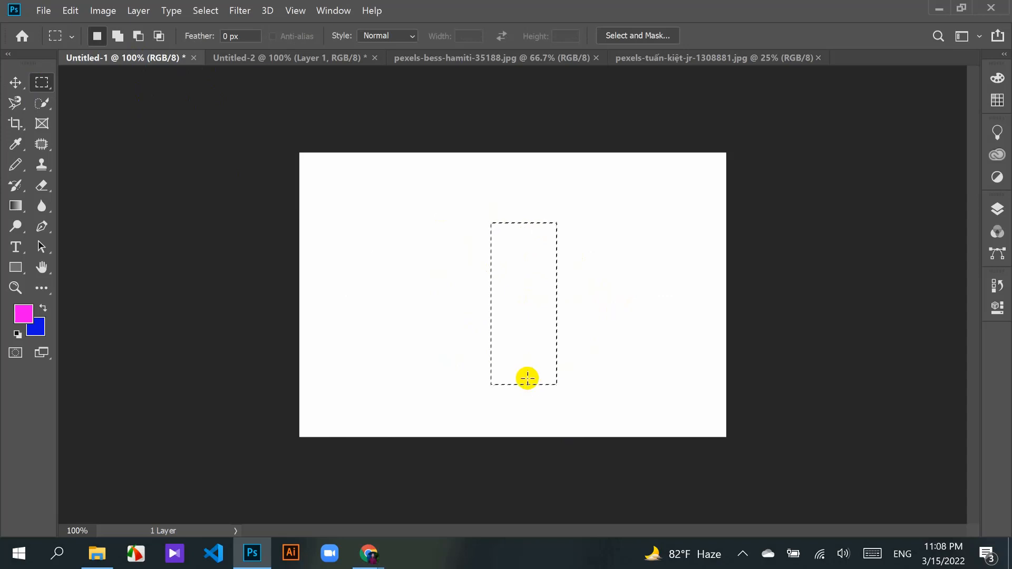
drag(353, 217, 627, 298)
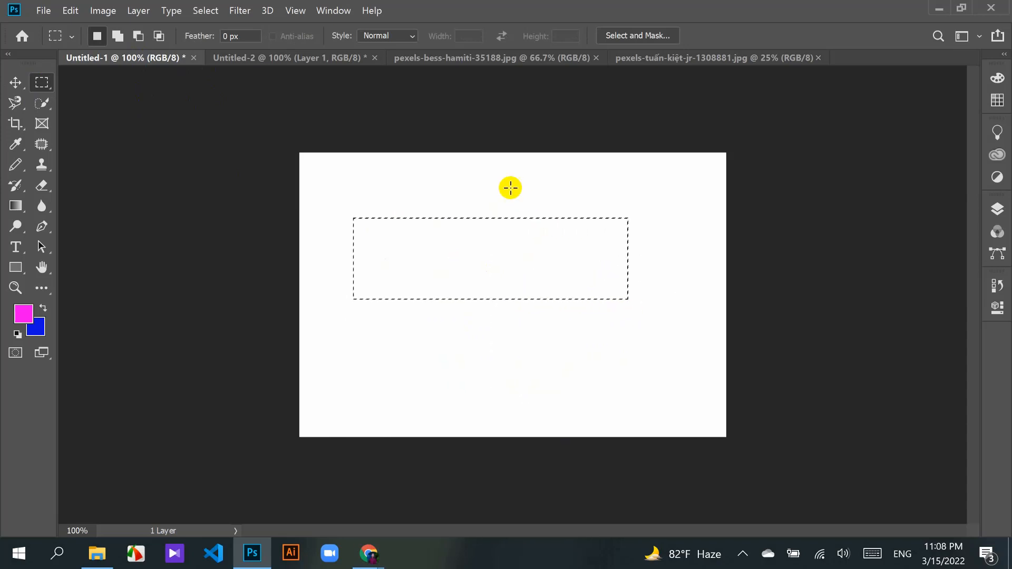
drag(511, 185, 440, 355)
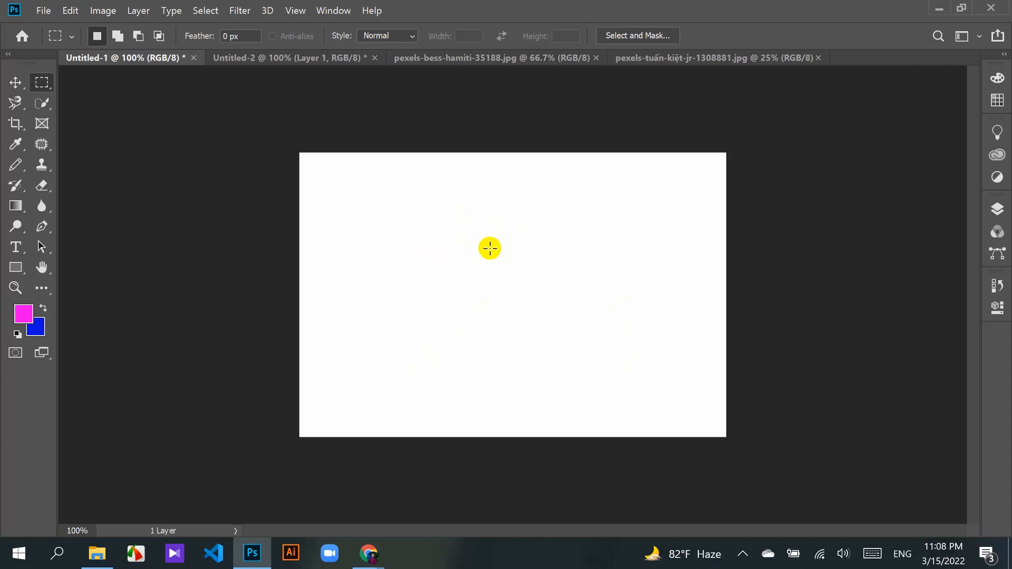
Step: Draw several more freehand rectangular selections on the canvas, including one about 330 by 312 px, and deselect
drag(449, 228, 515, 282)
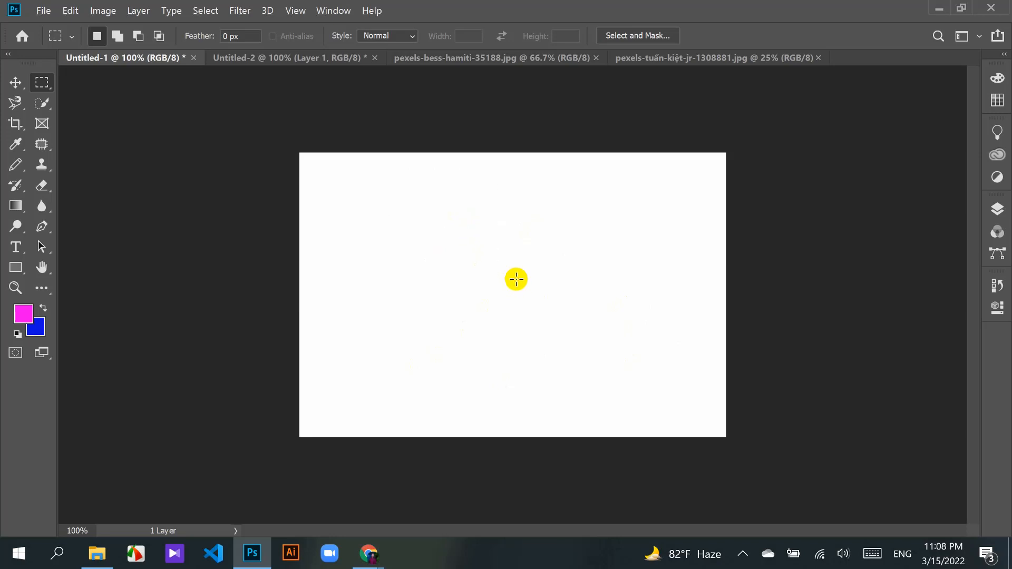
mouse_move(509, 272)
mouse_down()
mouse_move(624, 337)
mouse_move(539, 300)
mouse_move(596, 348)
mouse_move(555, 334)
mouse_move(622, 355)
mouse_move(570, 330)
mouse_move(603, 352)
mouse_move(531, 332)
mouse_move(594, 355)
mouse_move(545, 333)
mouse_move(600, 355)
mouse_move(563, 336)
mouse_move(604, 347)
mouse_move(565, 303)
mouse_move(522, 280)
mouse_move(563, 320)
mouse_move(632, 328)
mouse_move(574, 350)
mouse_move(628, 362)
mouse_move(567, 303)
mouse_up()
drag(625, 327, 549, 324)
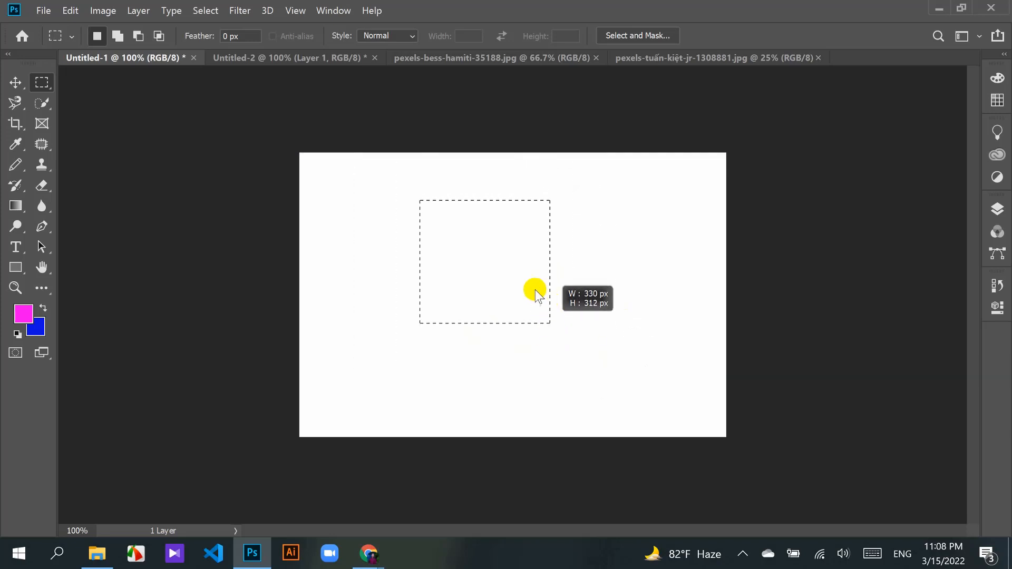
key(ctrl+d)
Step: Draw constrained square marquee selections on the canvas, including one about 191 by 191 px, and deselect
drag(479, 250, 640, 373)
drag(434, 240, 649, 163)
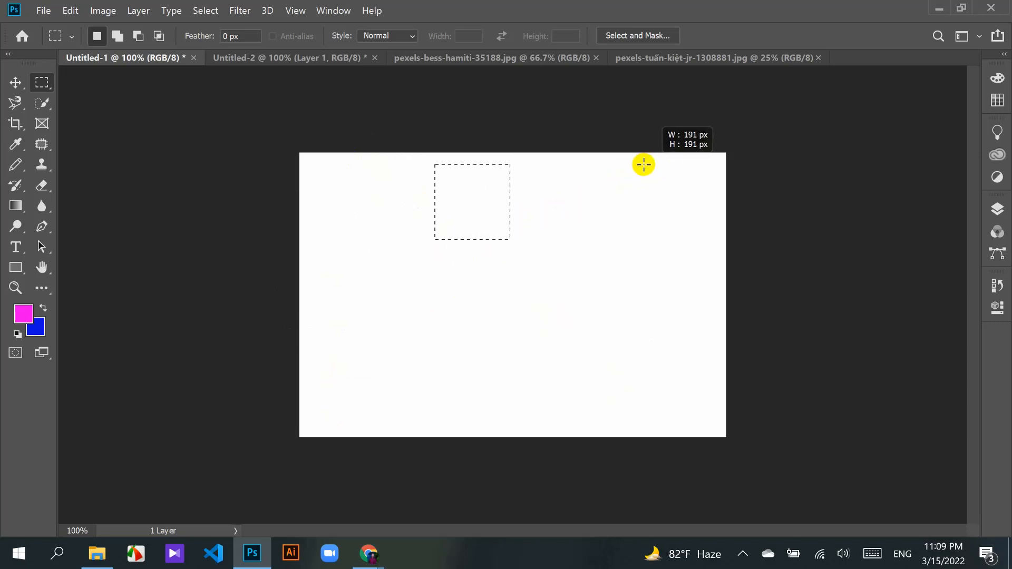
key(ctrl+d)
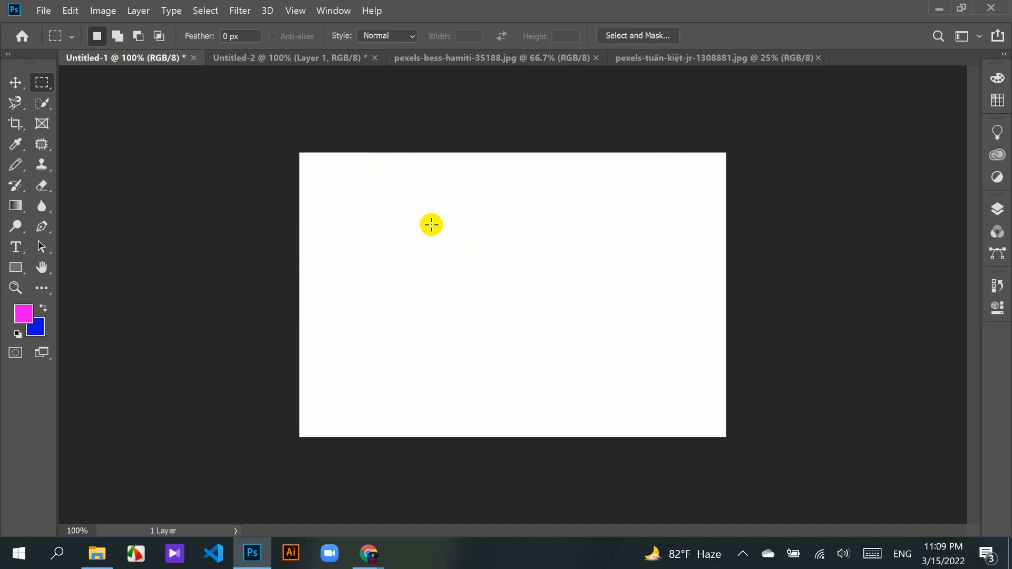
Step: Practise further marquee selections on the blank canvas, including a constrained square of about 345 by 345 px, clearing each one
drag(431, 224, 593, 316)
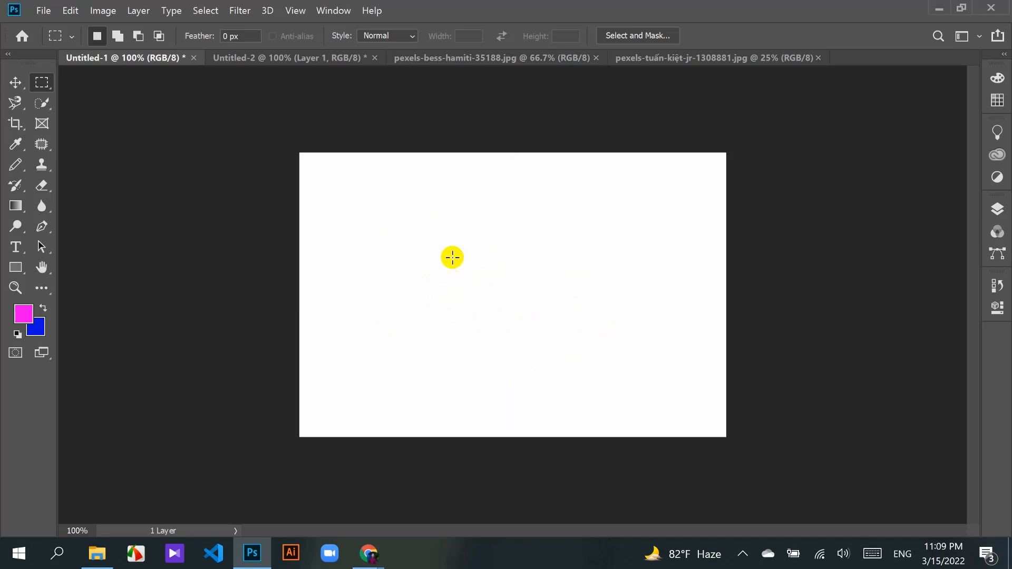
drag(451, 250, 611, 386)
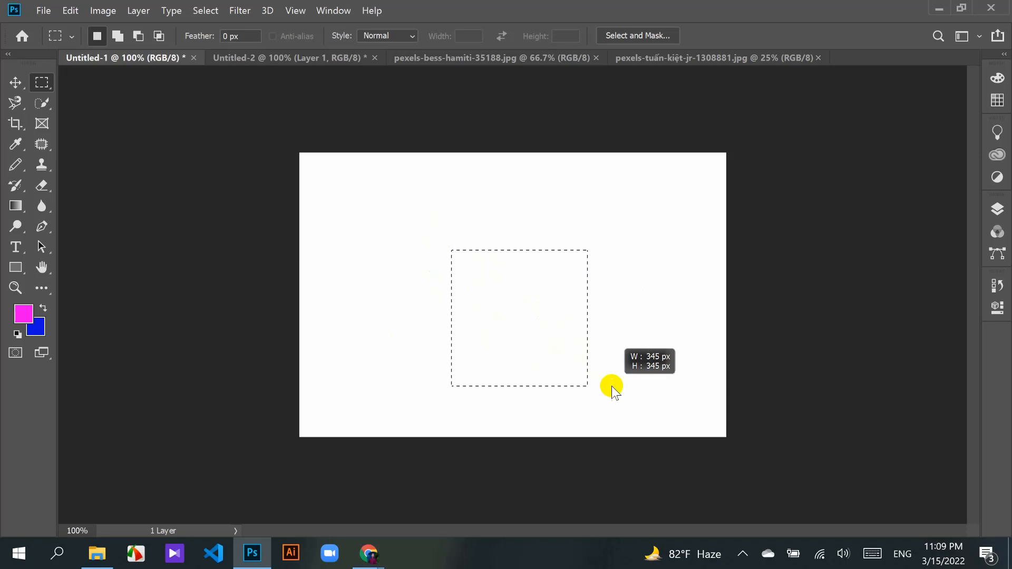
drag(613, 390, 613, 390)
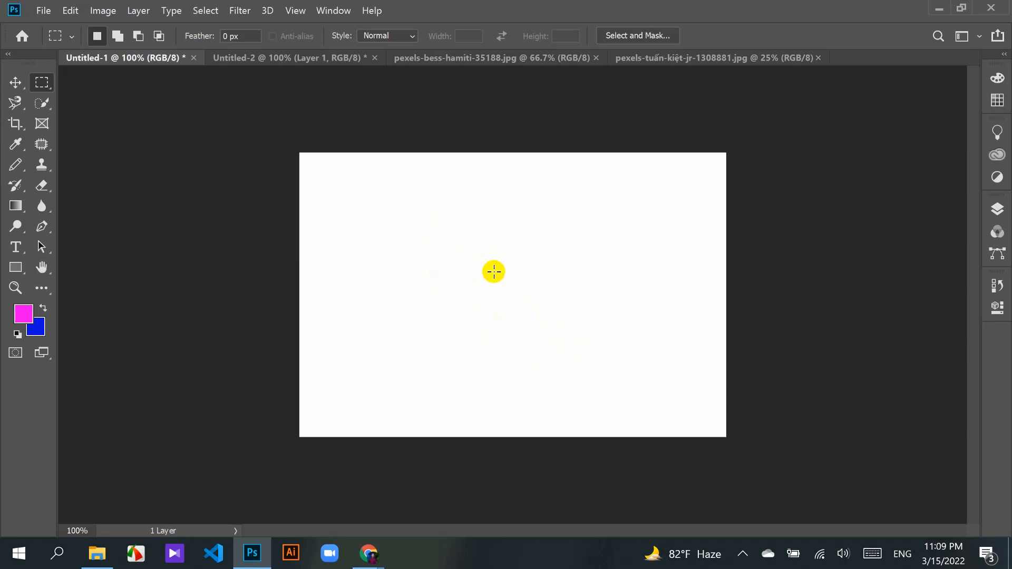
drag(493, 271, 648, 335)
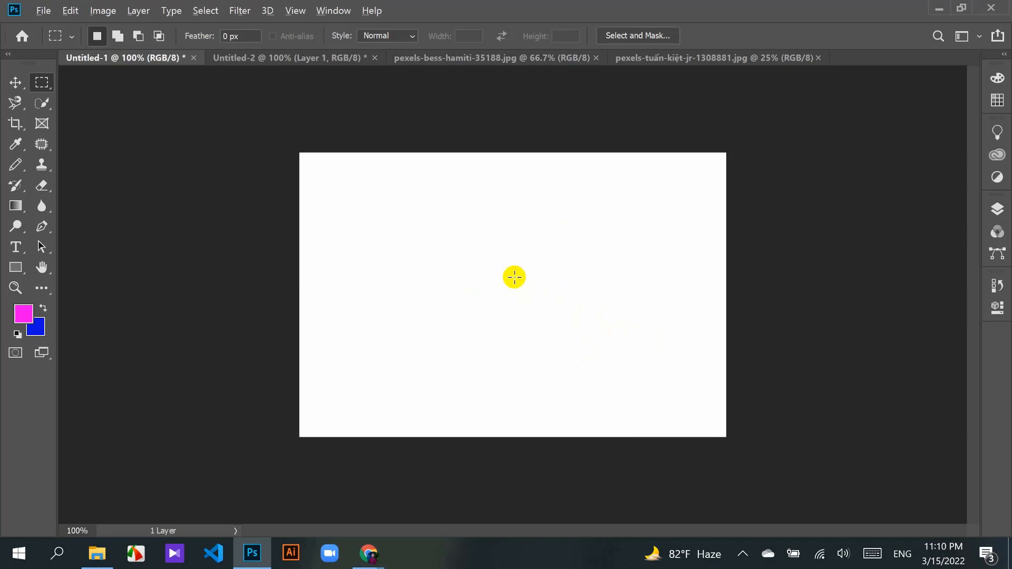
drag(509, 281, 703, 375)
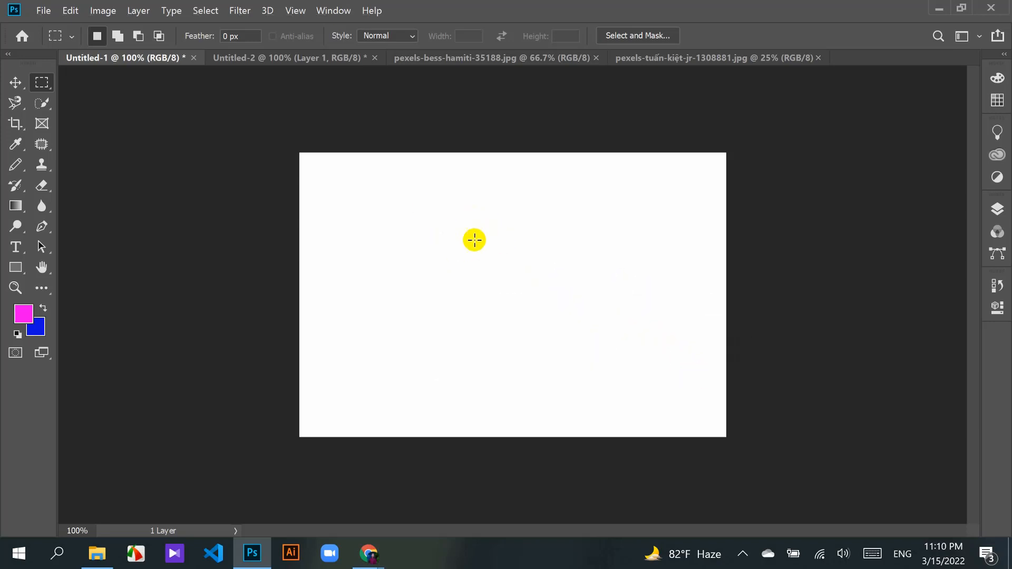
Step: Switch to pexels-bess-hamiti-35188.jpg, draw a rectangular marquee selection around the boy's head, and deselect it
click(469, 59)
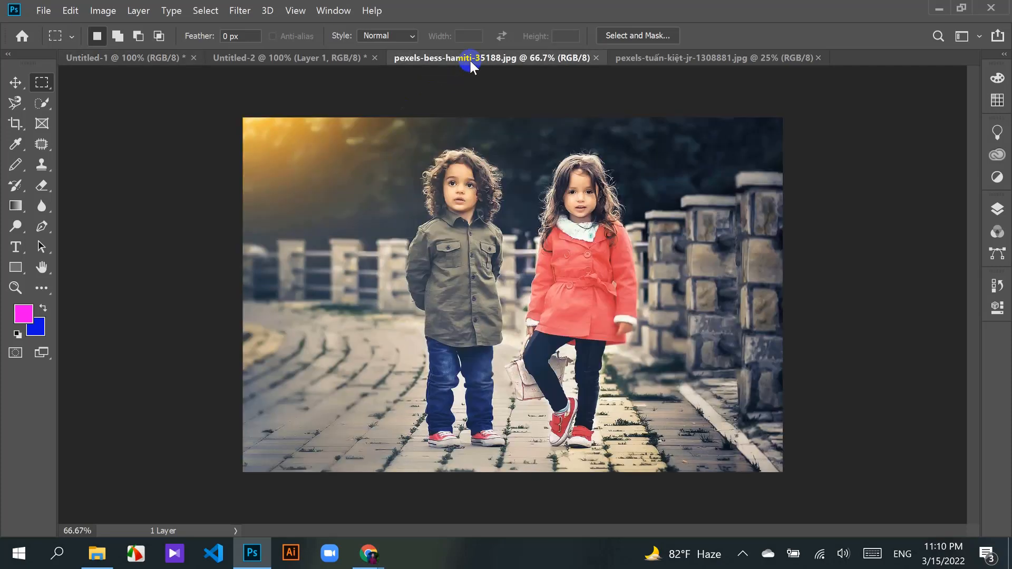
click(15, 83)
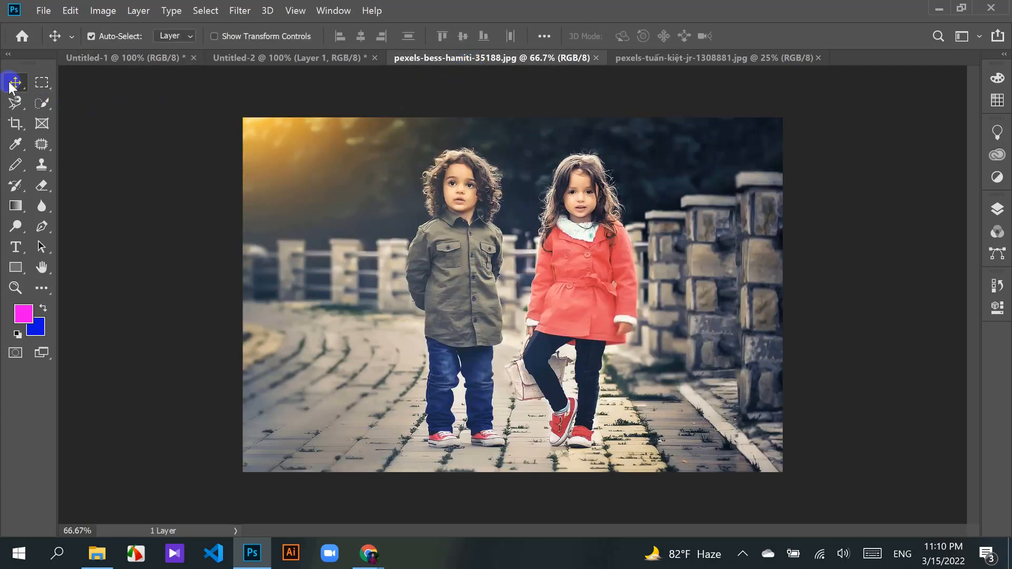
click(327, 59)
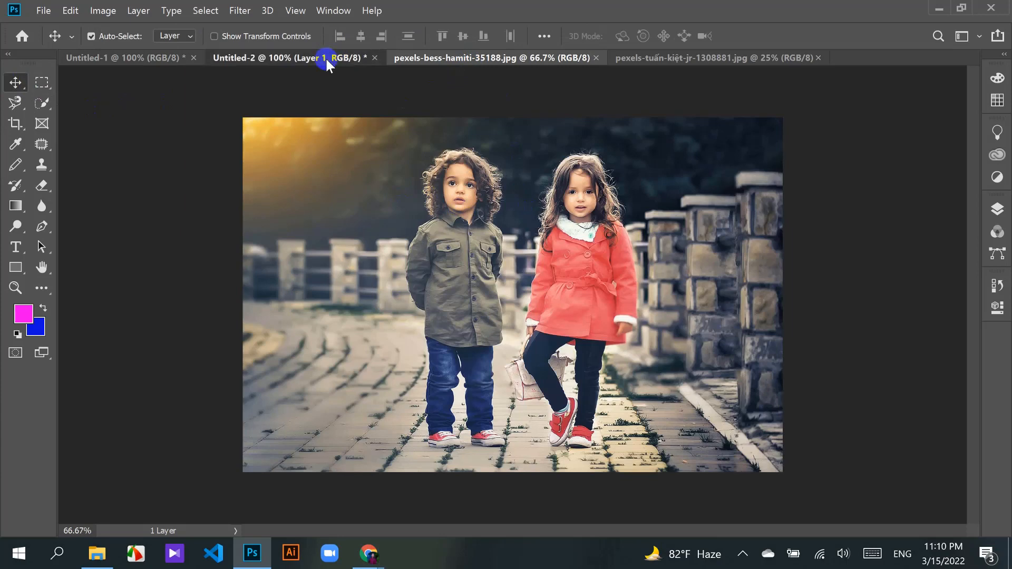
drag(494, 79, 496, 223)
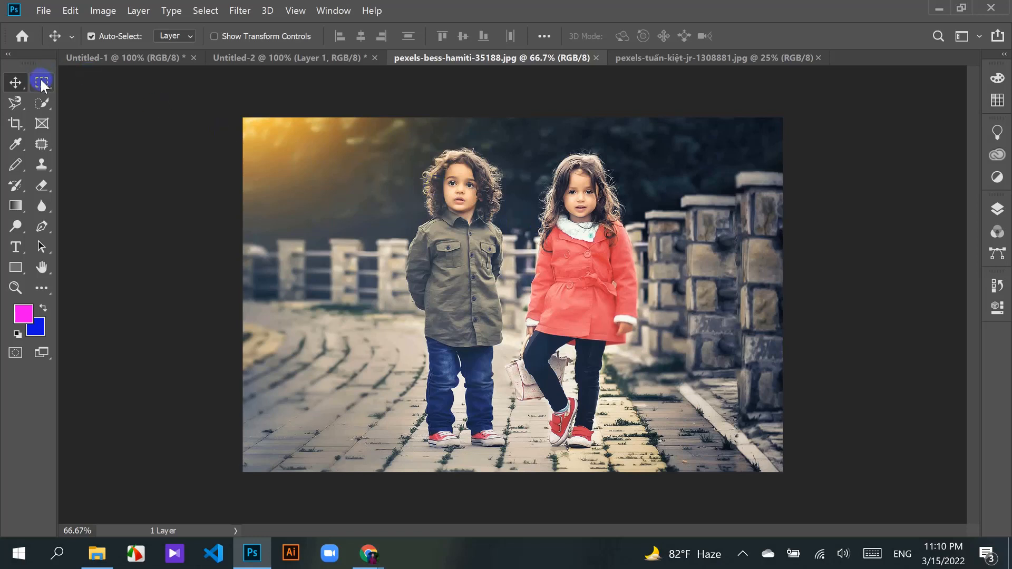
click(41, 82)
drag(415, 142, 498, 209)
key(ctrl+d)
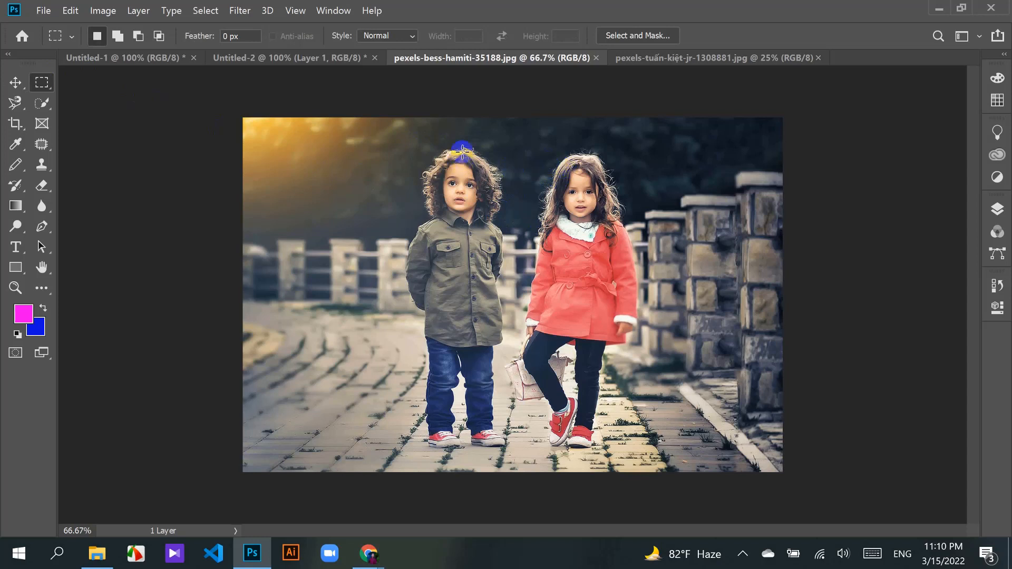
Step: Draw a rectangular selection over one half of the boy's head, try moving it to surround the whole head, and undo the move
drag(457, 142, 532, 218)
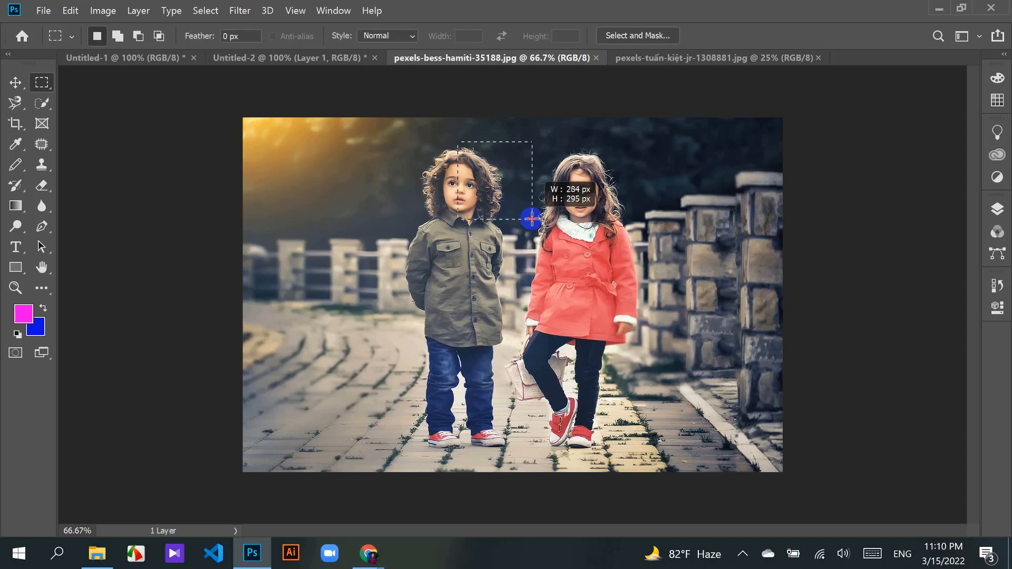
mouse_move(531, 219)
mouse_down()
mouse_move(395, 199)
mouse_move(415, 265)
mouse_move(384, 262)
mouse_move(522, 253)
mouse_move(546, 229)
mouse_move(386, 210)
mouse_move(395, 232)
mouse_move(538, 240)
mouse_move(391, 228)
mouse_move(410, 201)
mouse_move(540, 227)
mouse_up()
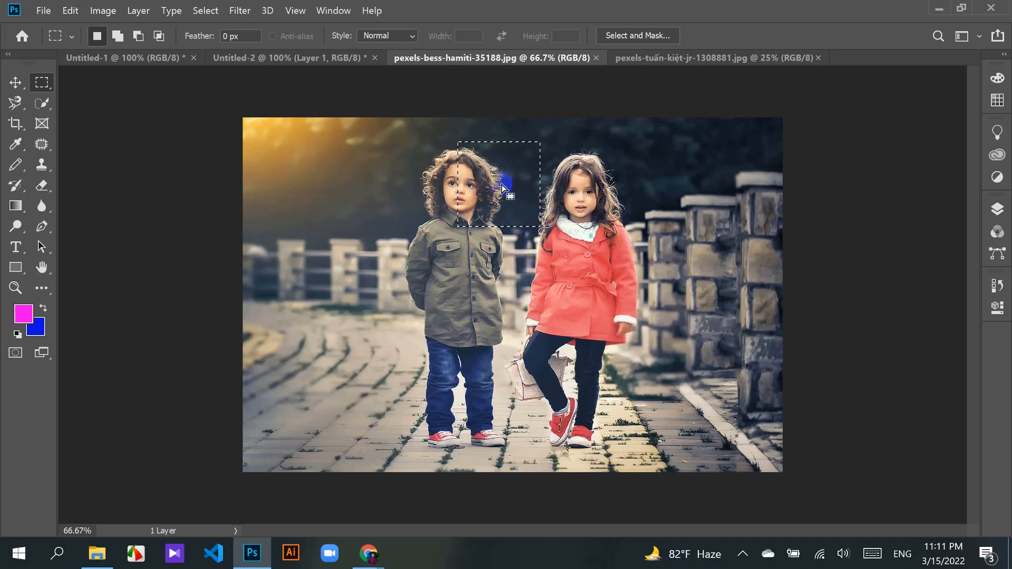
drag(501, 178, 461, 177)
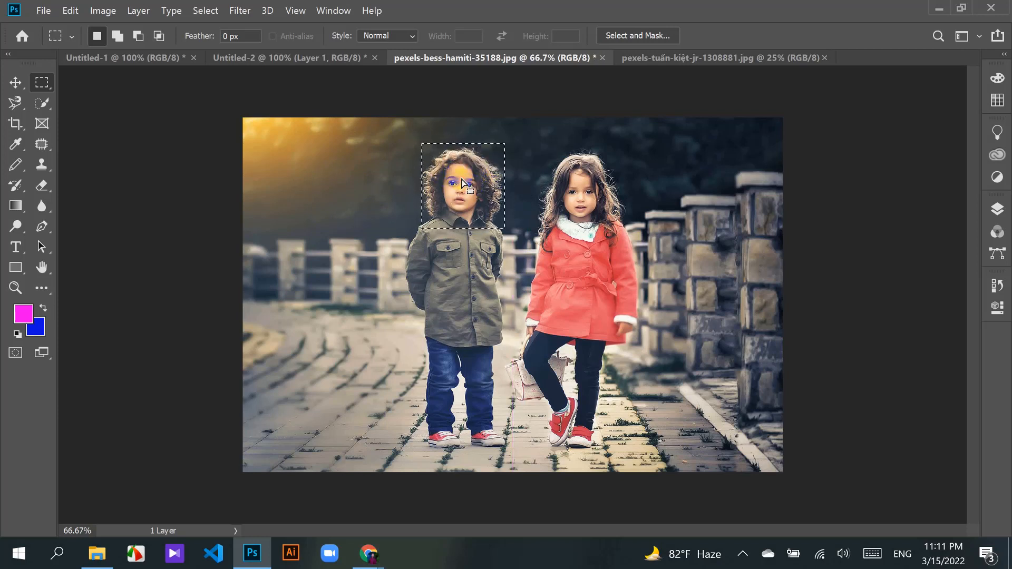
key(ctrl+z)
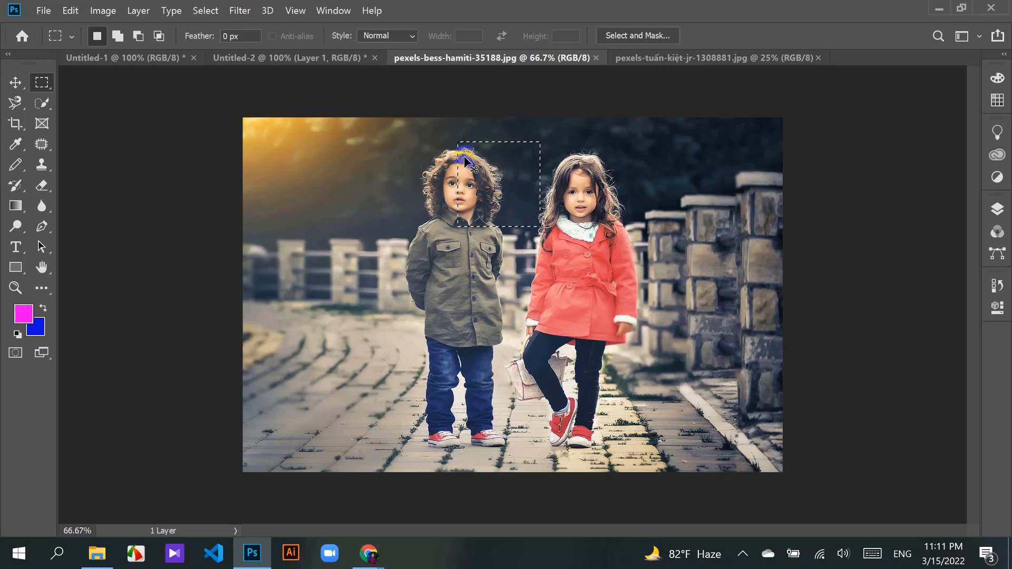
Step: Clear the selection by the boy and draw a new rectangular marquee selection positioned around the girl's head
click(443, 150)
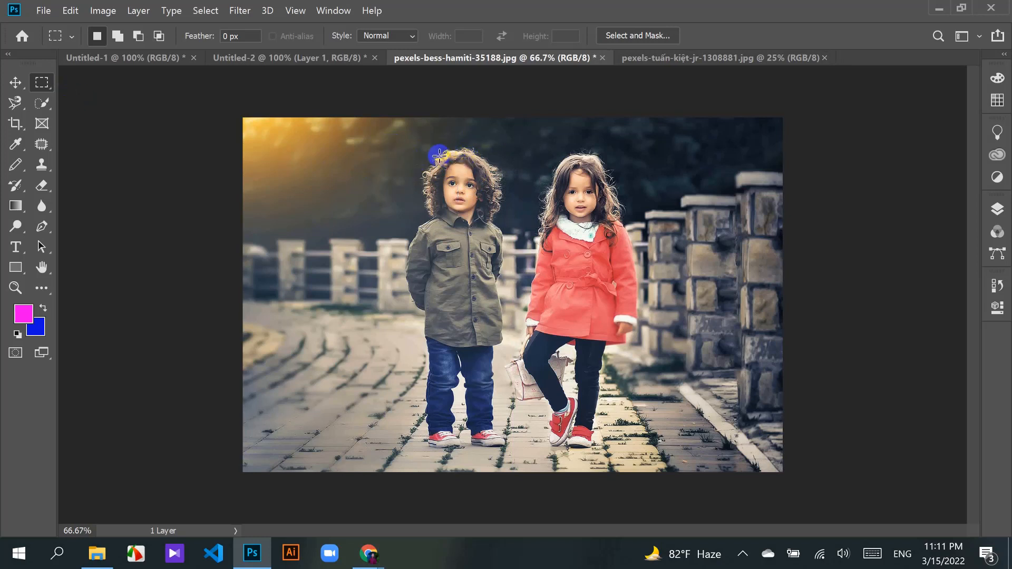
drag(456, 143, 641, 241)
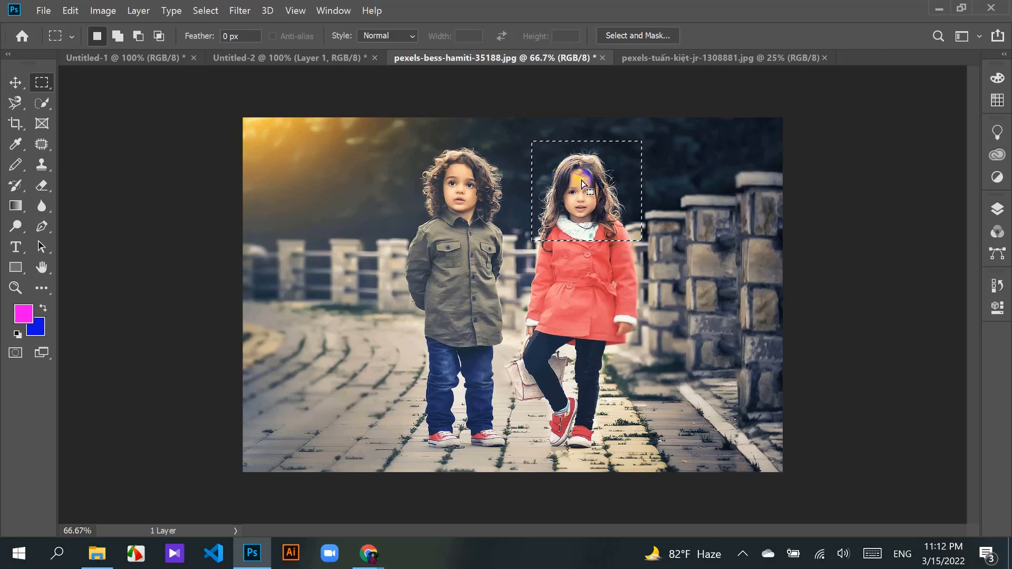
Step: Move the rectangular selection from the girl's head to around the boy's head, and deselect it
drag(581, 180, 460, 173)
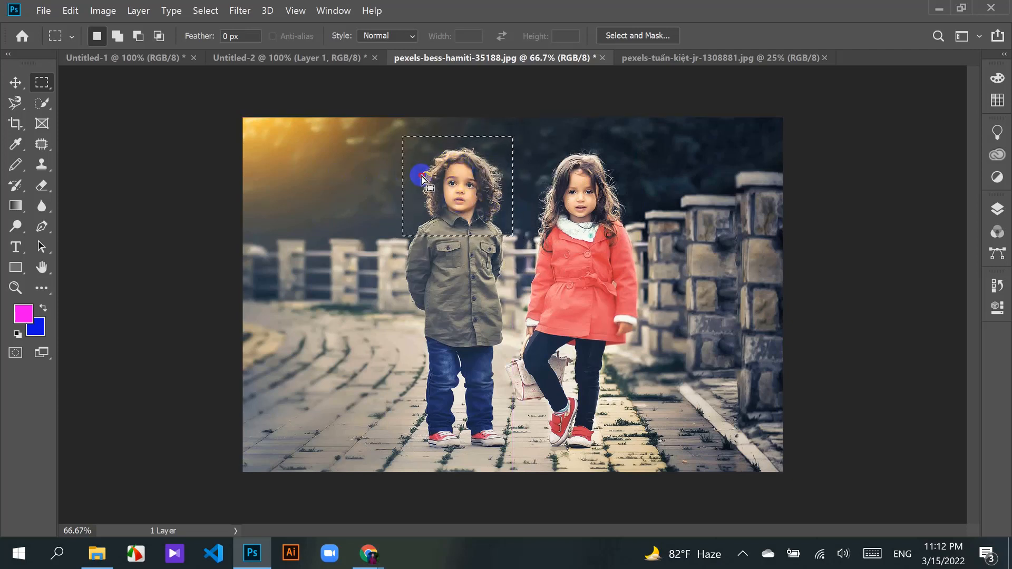
drag(398, 141, 532, 238)
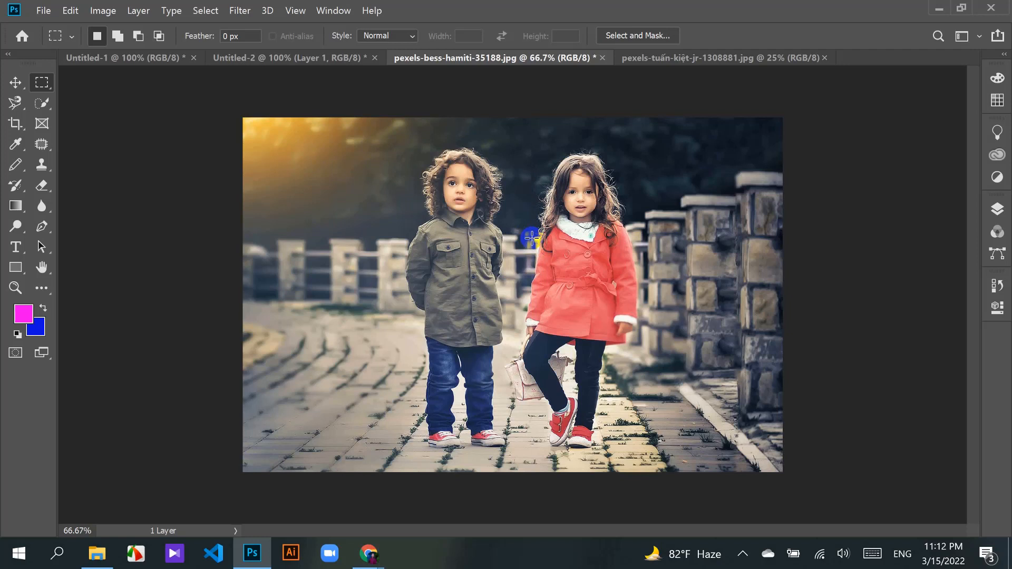
Step: On Untitled-1, try extending a rectangular selection with a smaller rectangle added on one side, and clear the selection
click(132, 58)
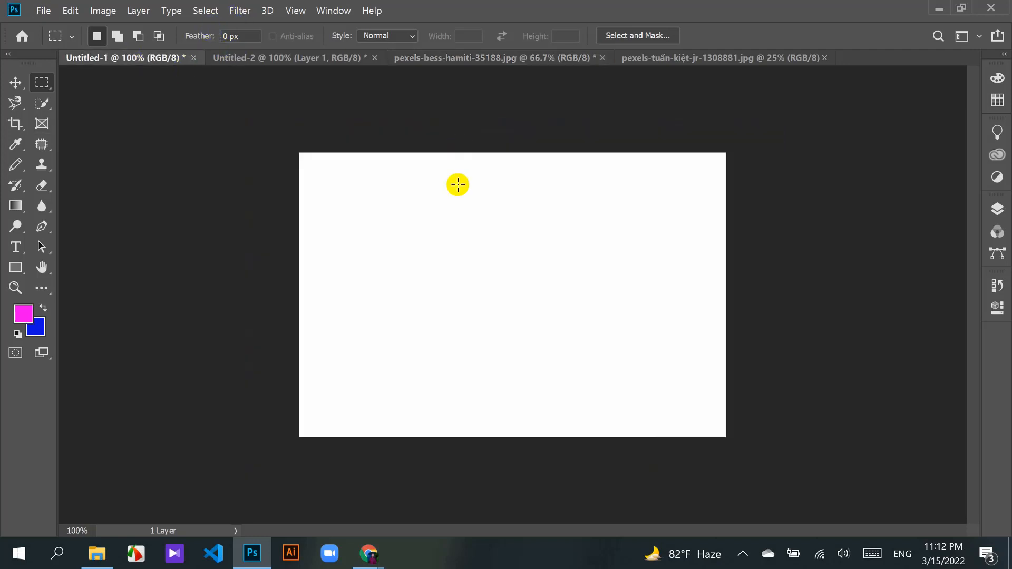
drag(432, 211, 549, 295)
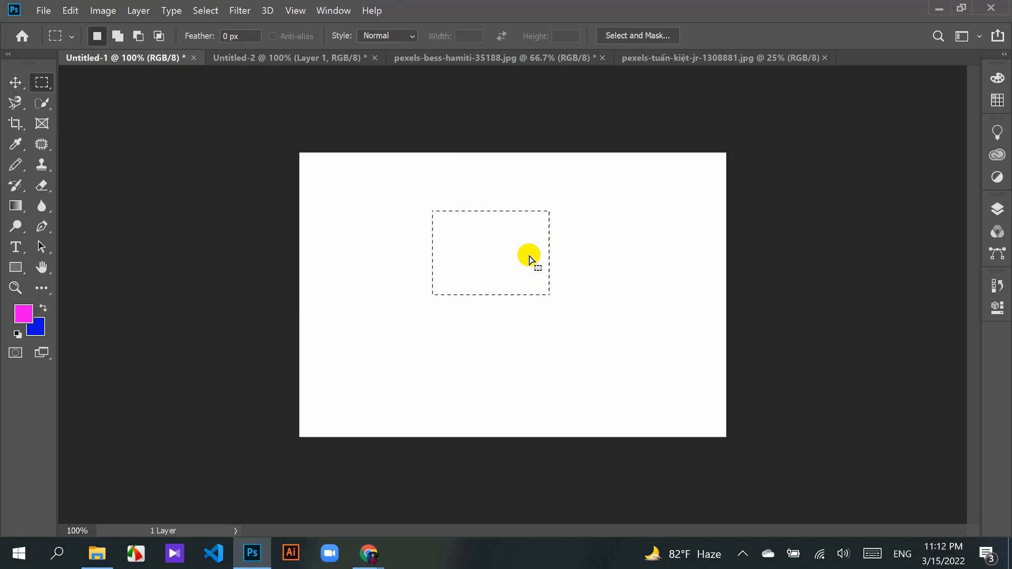
drag(538, 243, 593, 271)
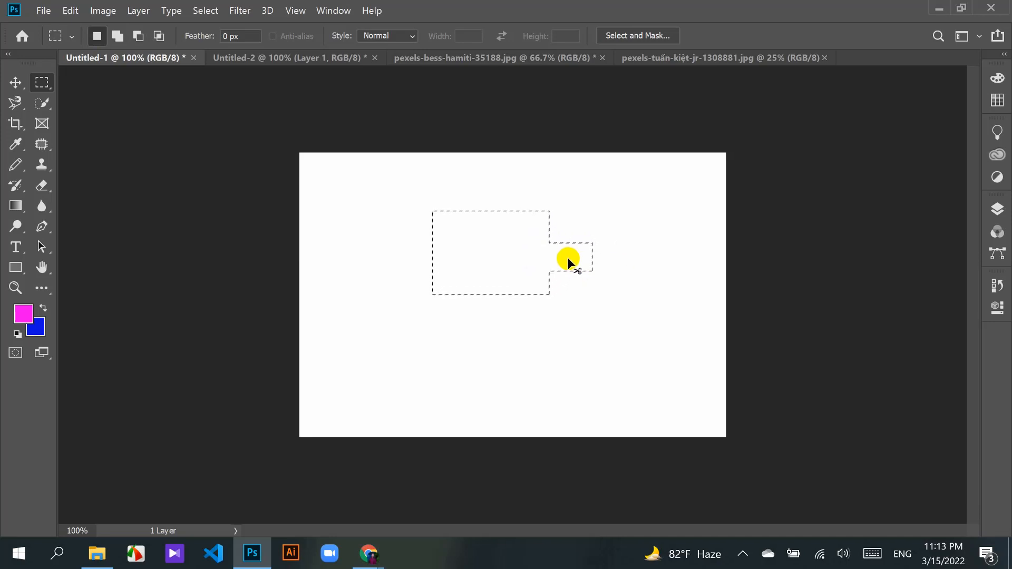
key(ctrl+z)
key(ctrl+d)
Step: Draw a rectangular selection on the blank canvas and add further rectangles on its four sides and at its lower-right corner
mouse_move(451, 229)
mouse_down()
mouse_move(533, 295)
mouse_move(486, 260)
mouse_move(500, 248)
mouse_up()
key(shift)
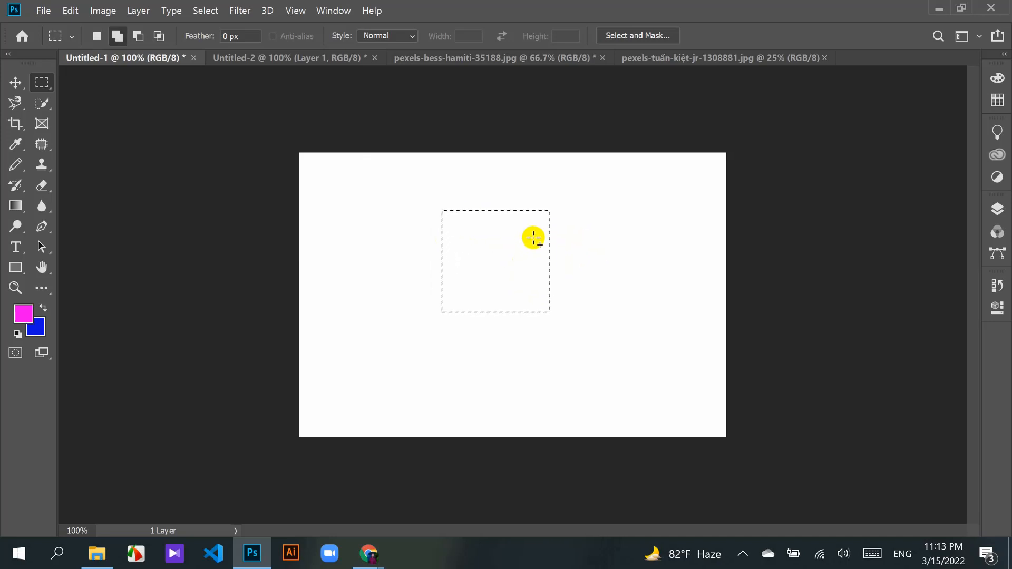
drag(533, 237, 661, 276)
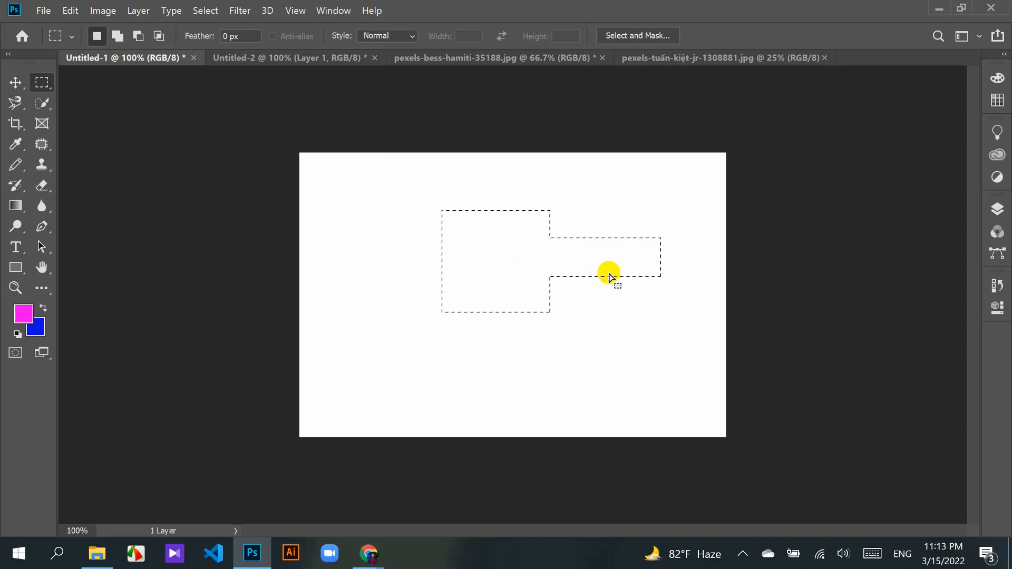
drag(471, 282, 515, 375)
drag(356, 220, 468, 274)
drag(480, 162, 515, 236)
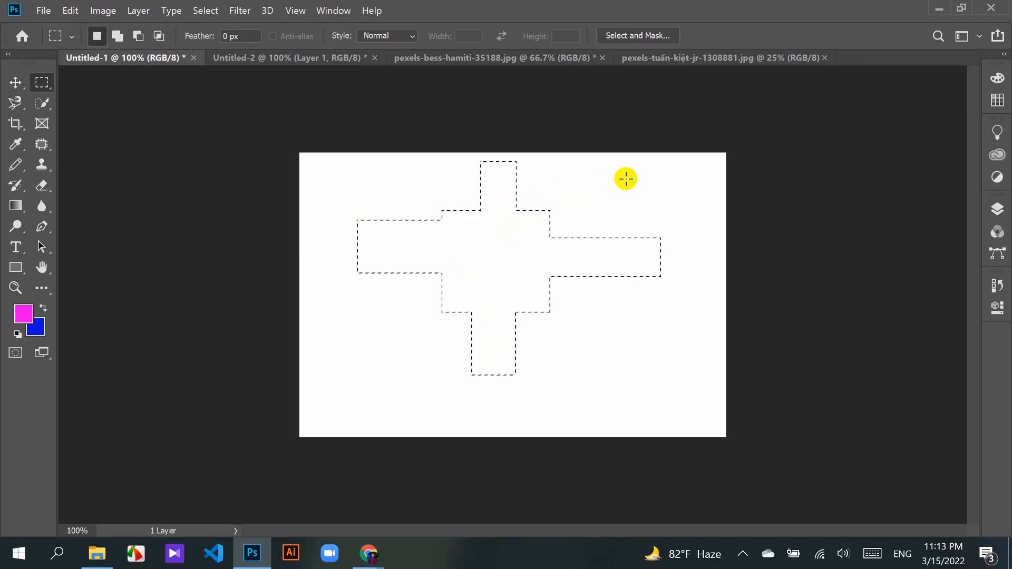
drag(611, 174, 447, 292)
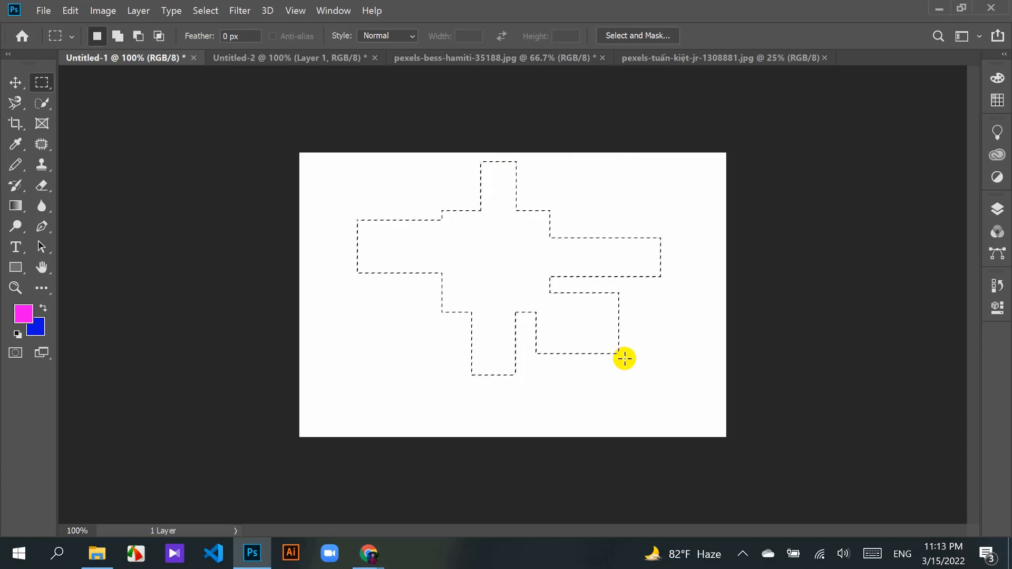
Step: Subtract rectangles from the combined selection at the lower-right block's corner and at both outer corners of the left arm
key(alt)
drag(642, 376, 586, 331)
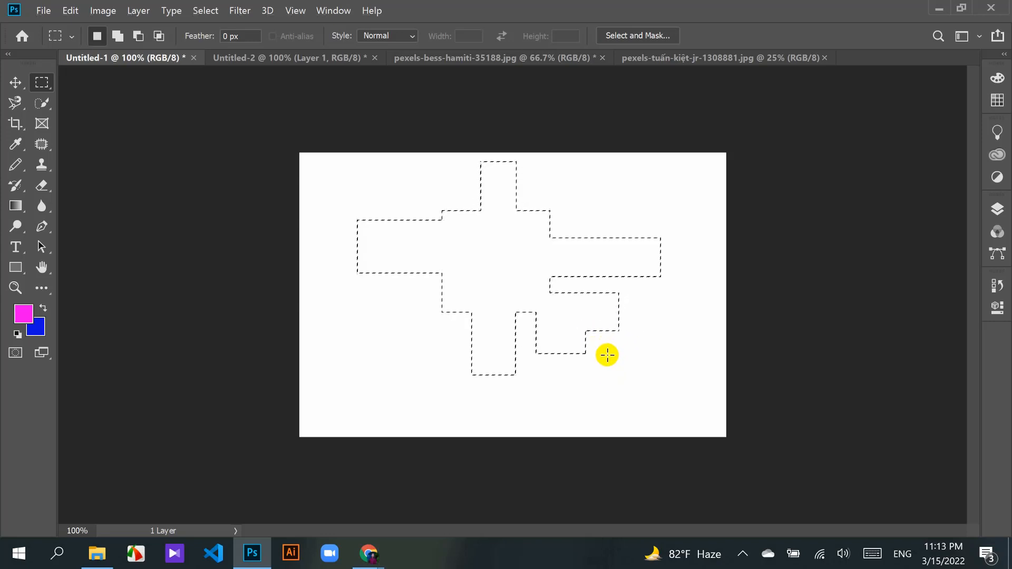
key(alt)
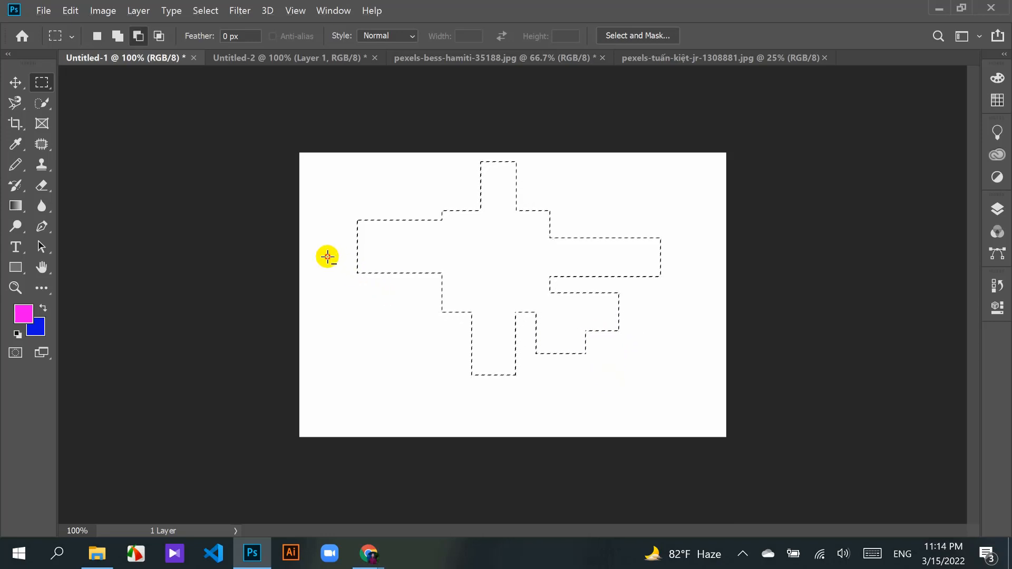
drag(327, 256, 388, 298)
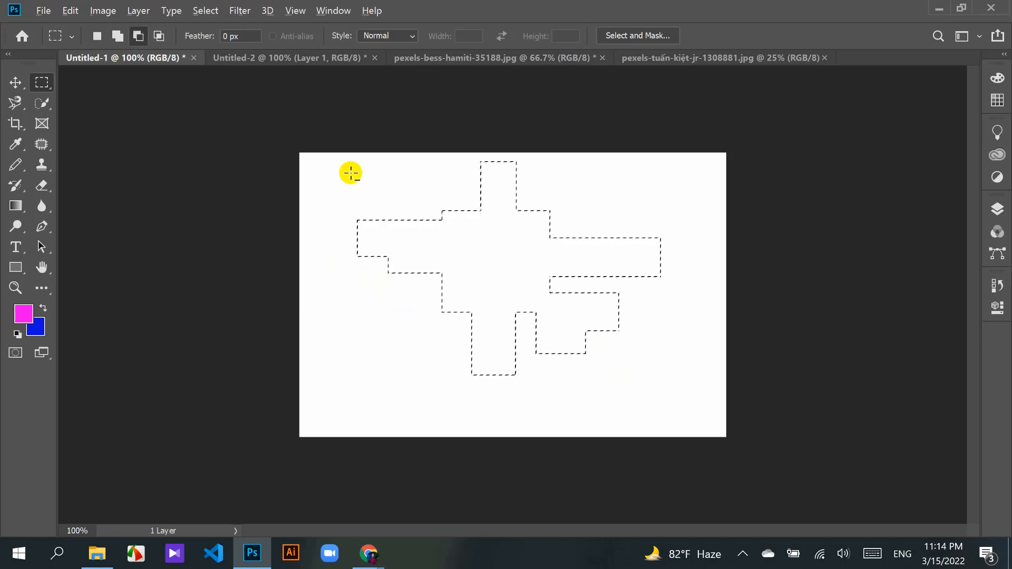
drag(342, 168, 399, 226)
Step: Transfer the combined selection outline to Untitled-2 and position it around the woman's head and the flowers
mouse_move(508, 253)
mouse_down()
mouse_move(420, 244)
mouse_move(498, 267)
mouse_move(366, 151)
mouse_move(317, 62)
mouse_move(522, 248)
mouse_up()
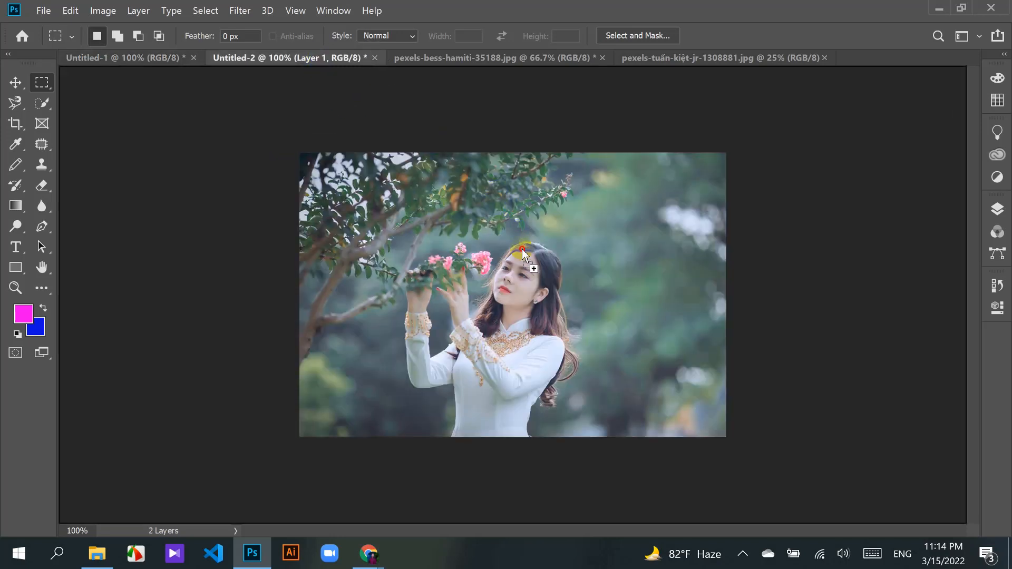
drag(524, 286, 535, 269)
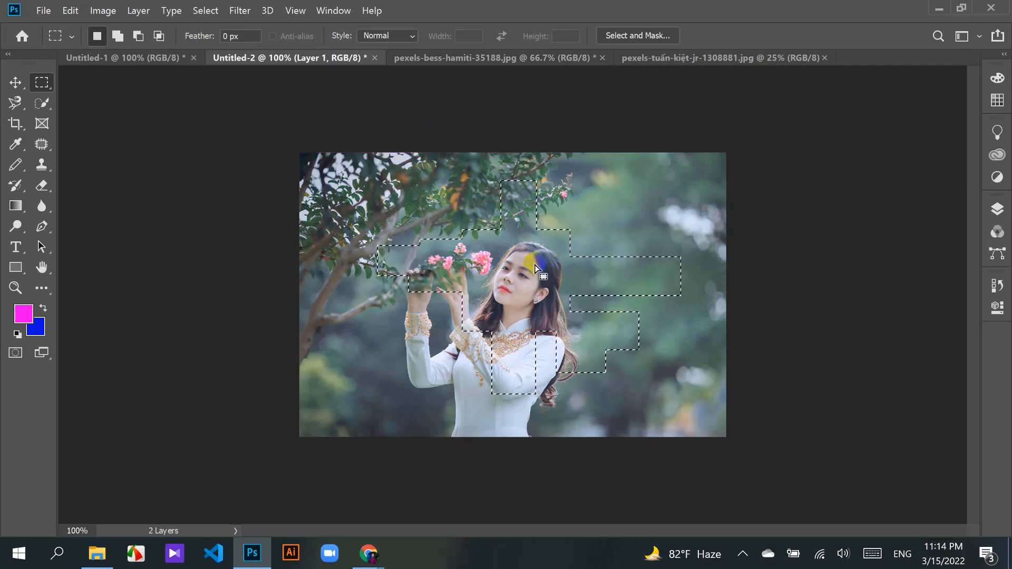
Step: Move the selected part of the woman's photo into Untitled-1 with the Move tool, reposition it, and undo the transfer
click(15, 82)
mouse_move(520, 264)
mouse_down()
mouse_move(481, 217)
mouse_move(541, 254)
mouse_move(485, 304)
mouse_move(464, 259)
mouse_move(593, 260)
mouse_move(251, 158)
mouse_move(25, 76)
mouse_move(524, 226)
mouse_move(551, 249)
mouse_move(501, 253)
mouse_move(158, 68)
mouse_move(135, 62)
mouse_move(469, 234)
mouse_move(508, 275)
mouse_move(502, 263)
mouse_move(515, 263)
mouse_move(503, 261)
mouse_up()
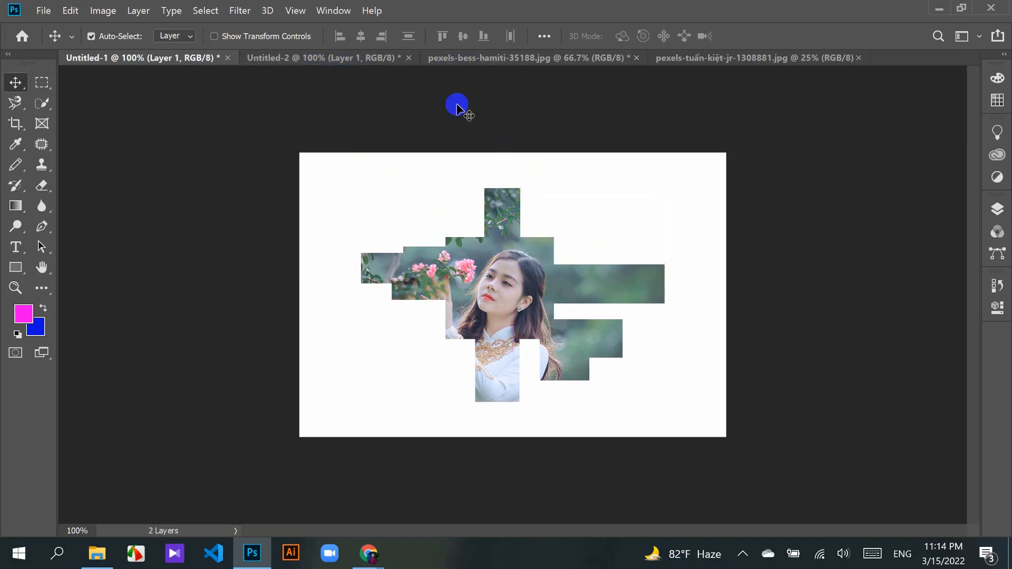
key(ctrl)
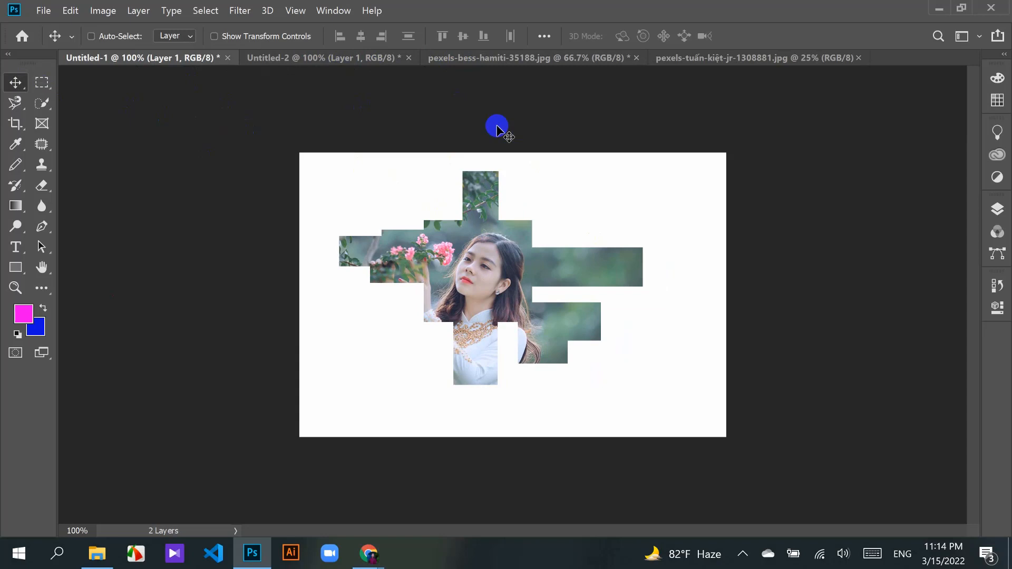
drag(497, 129, 170, 94)
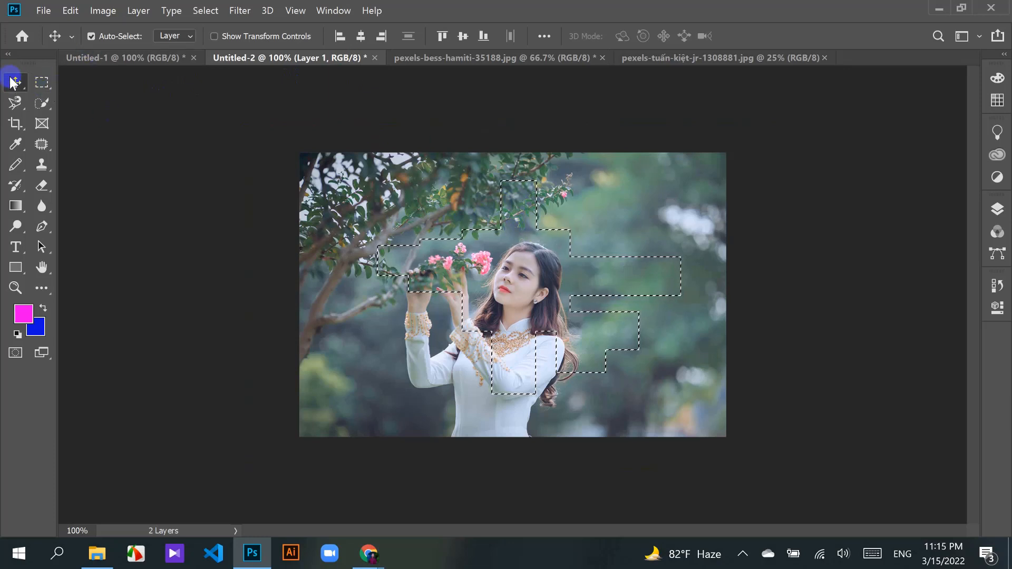
Step: Shift the selection slightly lower over the woman, paste the selected area into Untitled-1, and move the pasted piece slightly down
click(41, 83)
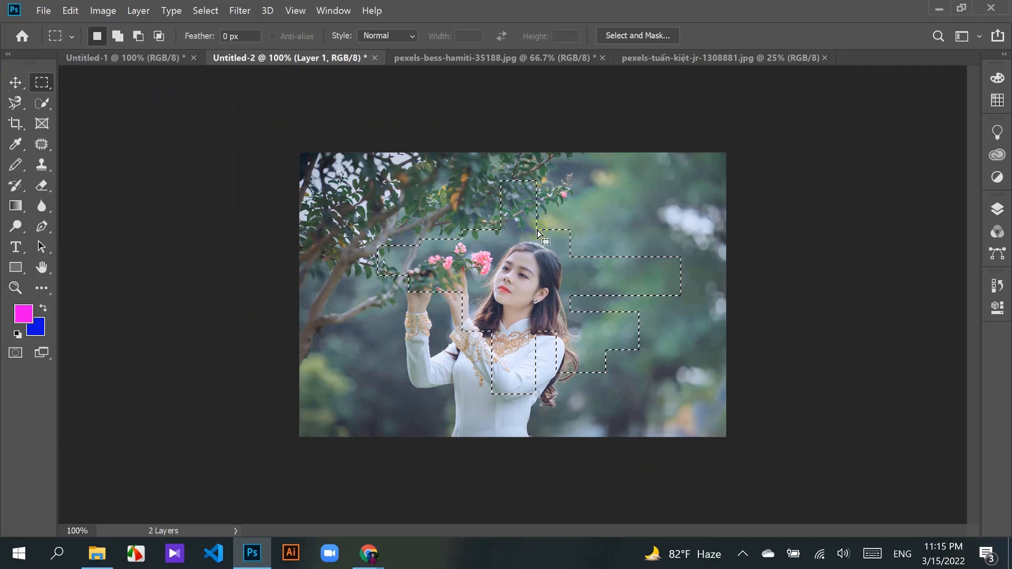
mouse_move(523, 254)
mouse_down()
mouse_move(487, 257)
mouse_move(512, 250)
mouse_move(525, 262)
mouse_up()
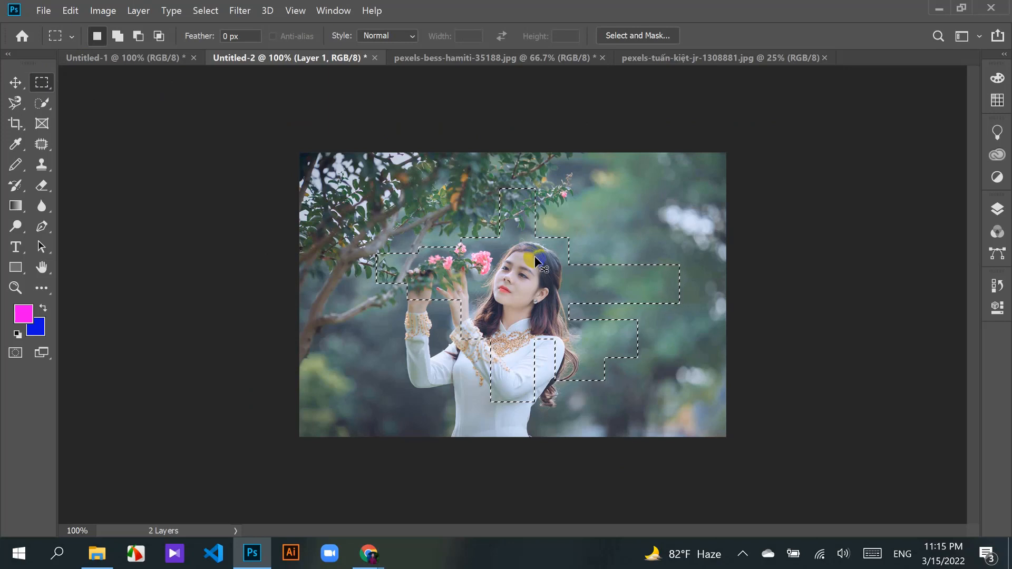
click(113, 58)
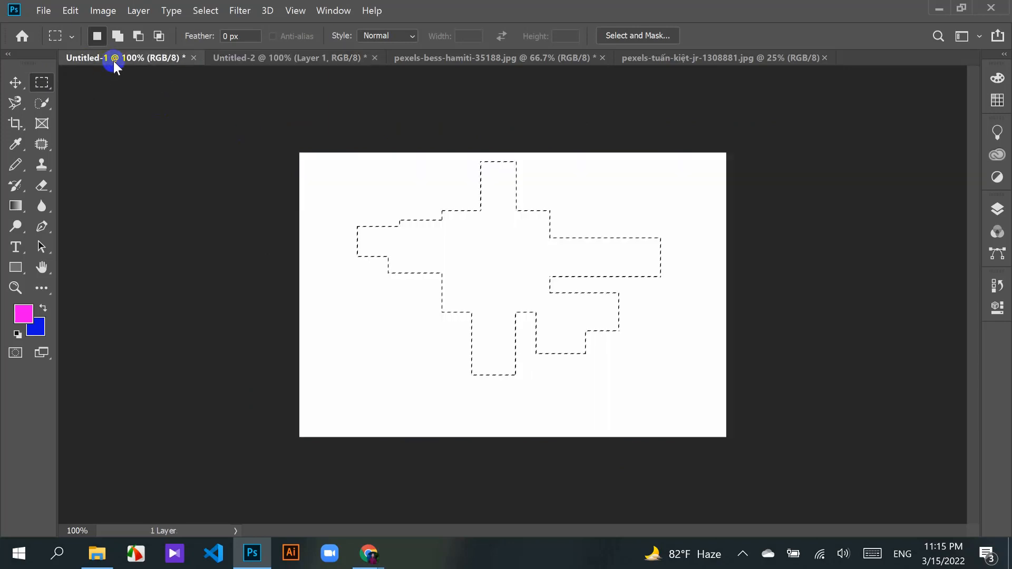
key(ctrl+shift+alt+v)
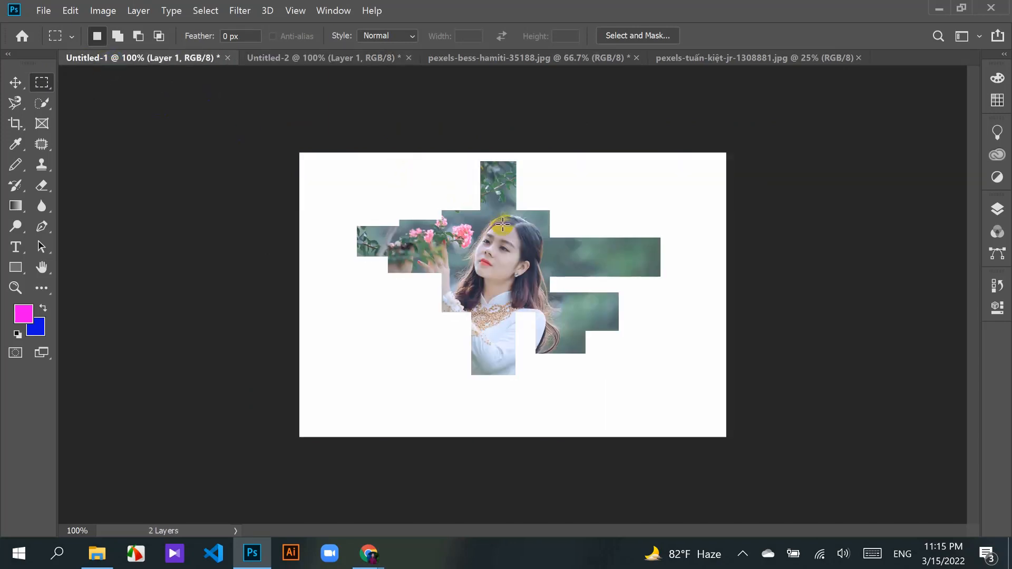
click(13, 84)
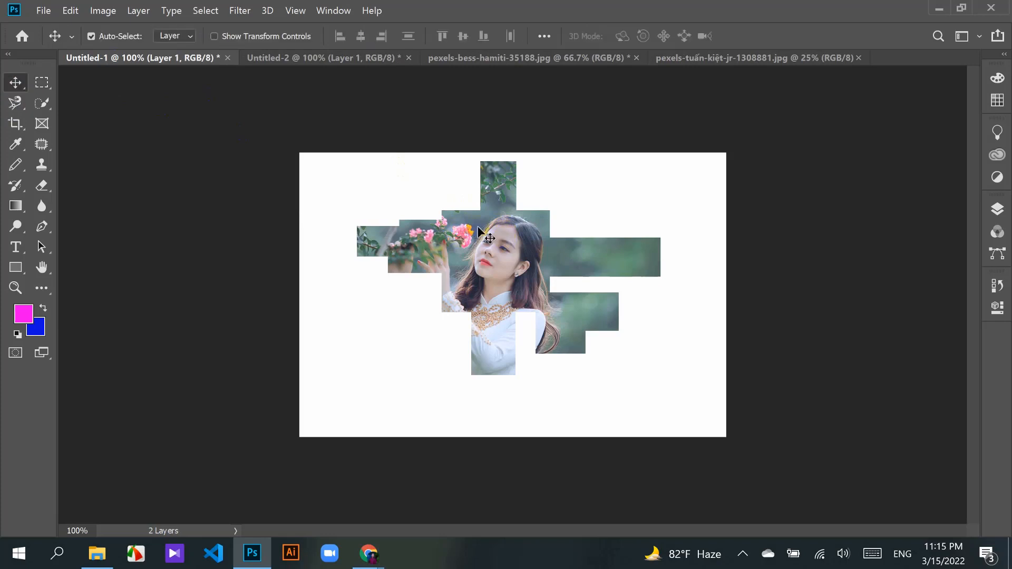
drag(479, 232, 483, 251)
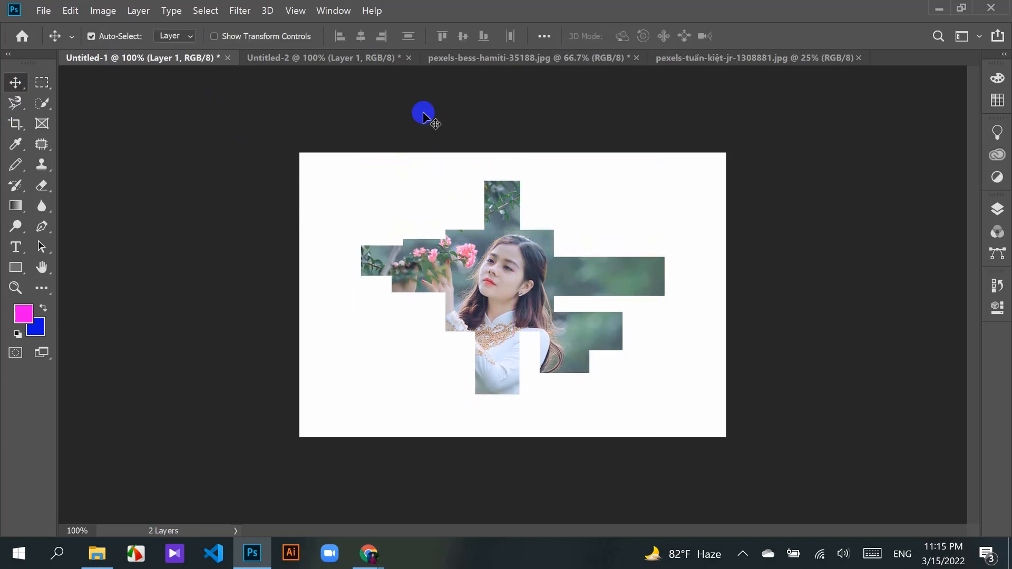
Step: Check the other open documents, return to Untitled-1, and undo the pasted piece and its selection
click(338, 59)
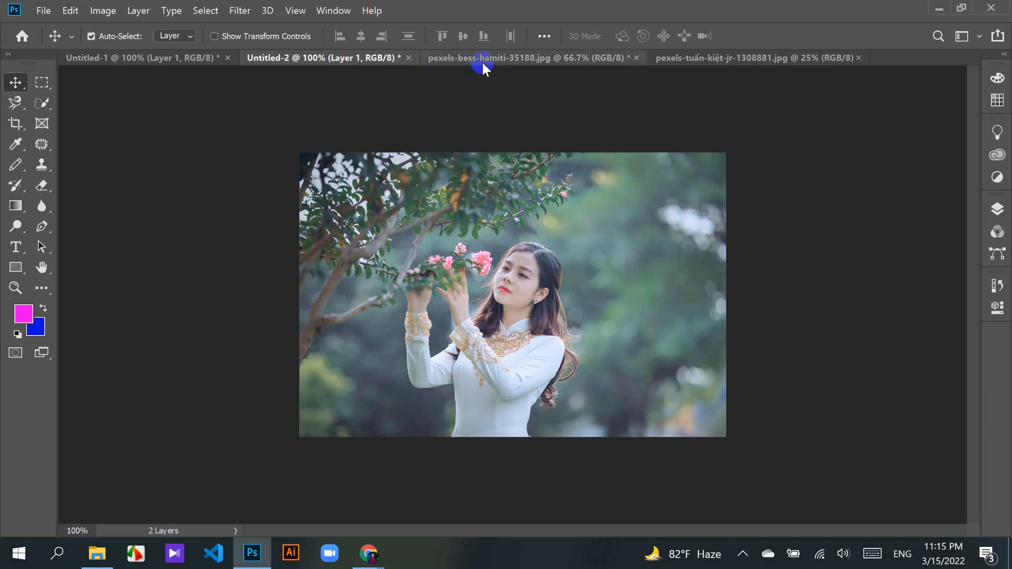
click(482, 63)
click(135, 56)
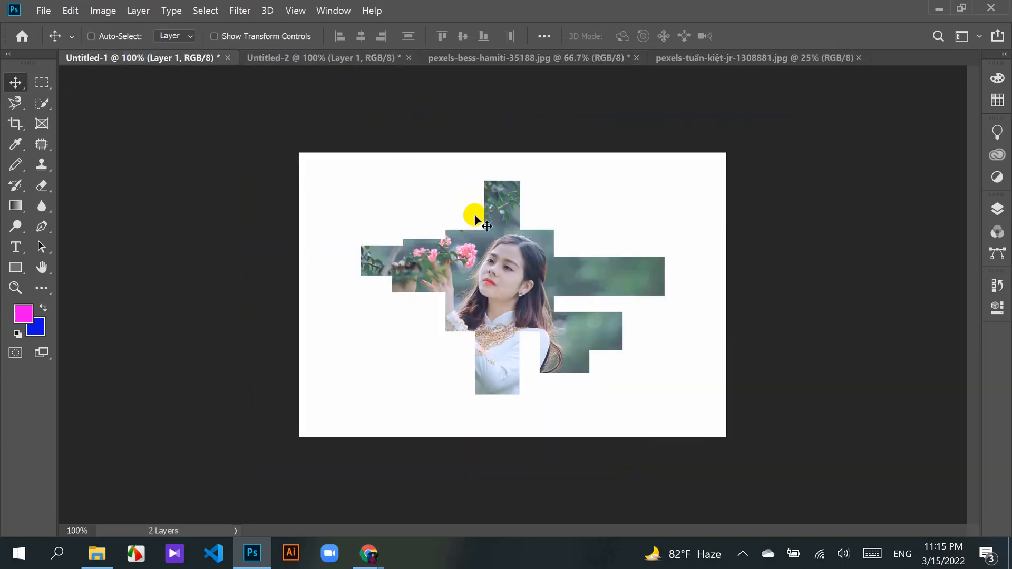
key(ctrl+z)
key(ctrl+z)
key(ctrl+z)
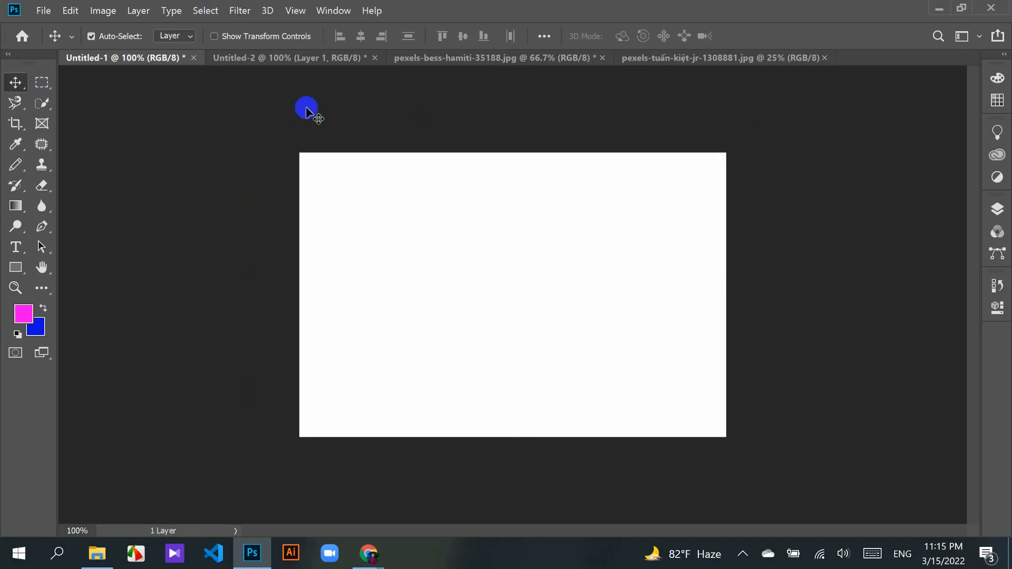
Step: Switch to Untitled-2 and draw a rectangular marquee selection around the woman's head and the flowers
click(448, 57)
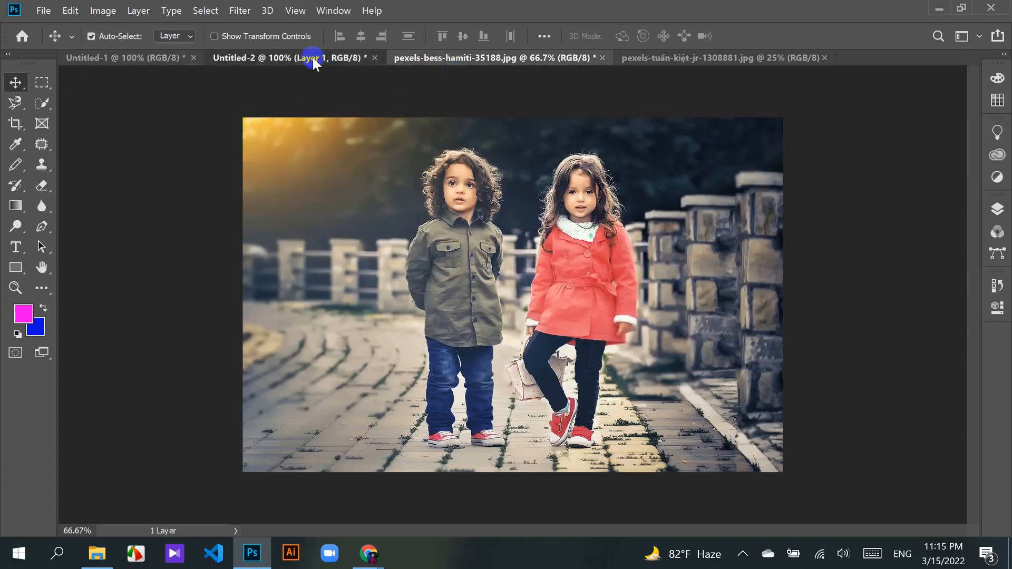
click(309, 58)
click(42, 82)
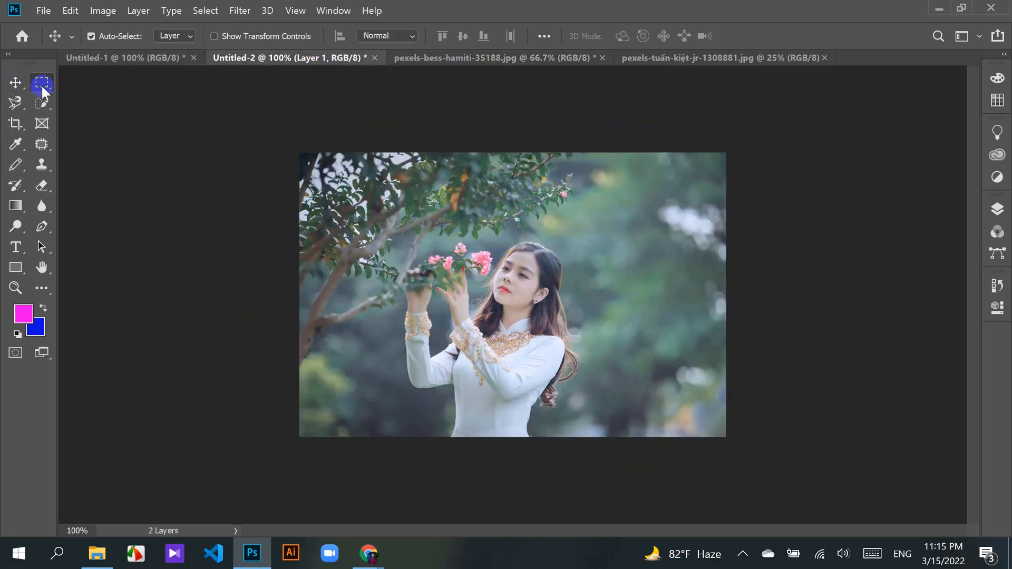
drag(442, 221, 604, 356)
drag(532, 278, 461, 252)
Step: Try moving the selected image area with the Move tool, and undo the move
click(14, 83)
key(ctrl)
key(ctrl+z)
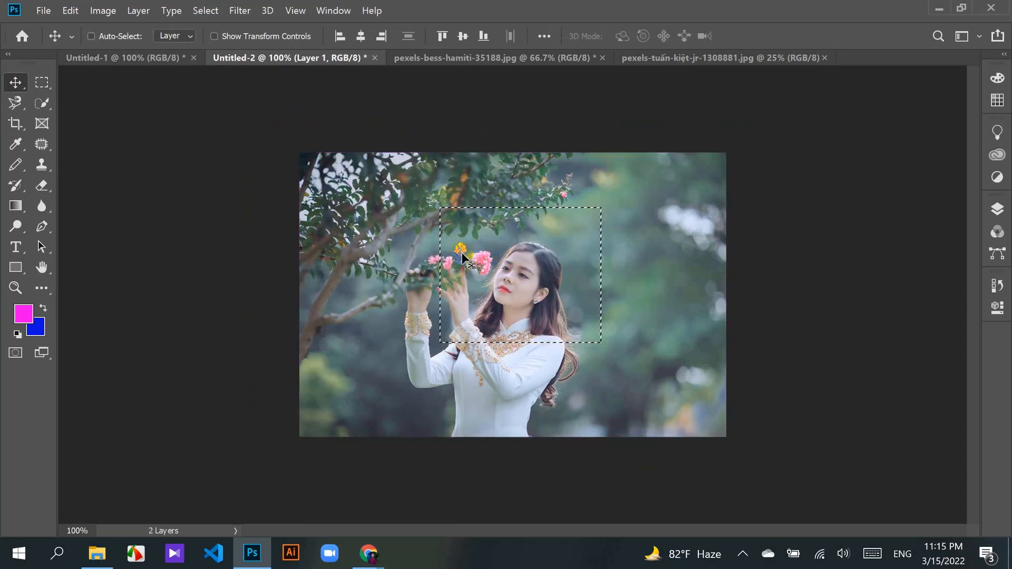
Step: Shift the marquee outline slightly lower around the woman's head and try pasting the selected area into Untitled-1
click(42, 82)
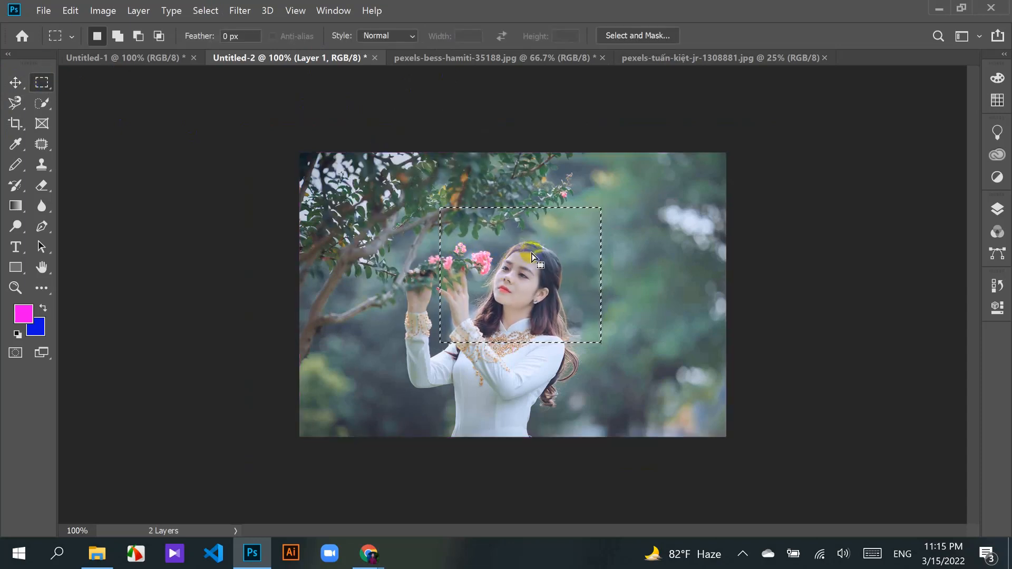
mouse_move(514, 256)
mouse_down()
mouse_move(446, 243)
mouse_move(512, 258)
mouse_up()
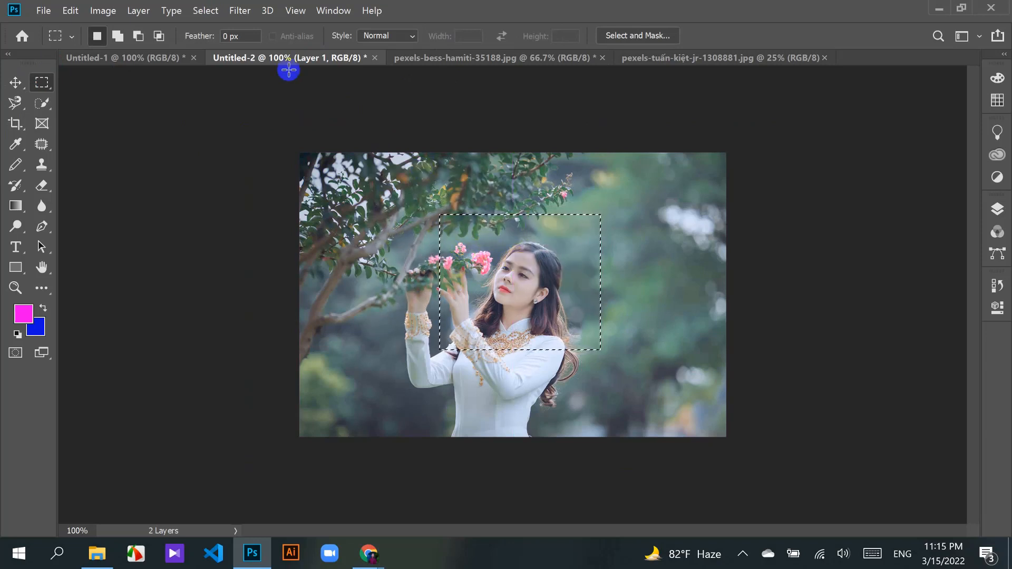
click(118, 58)
key(ctrl+v)
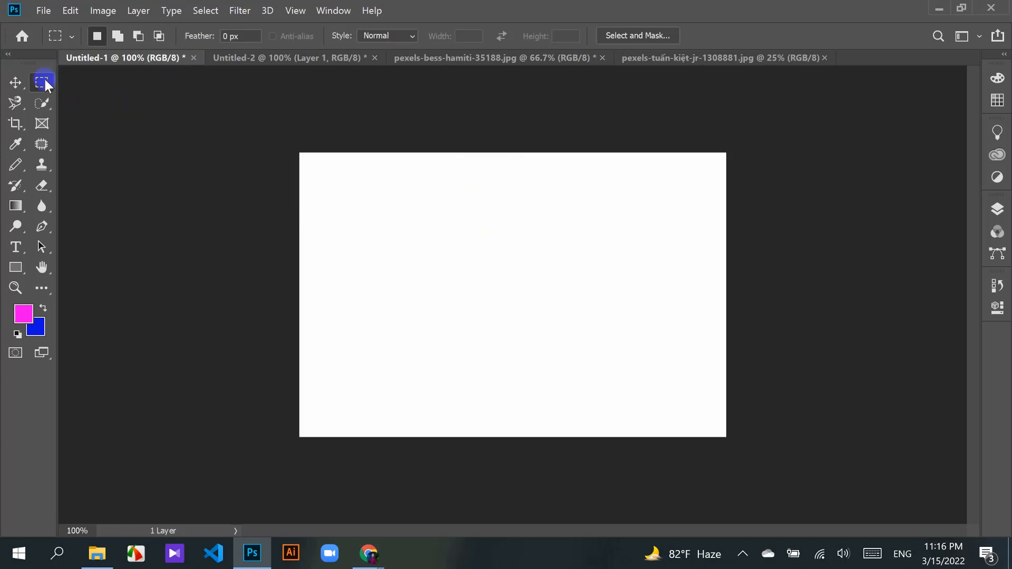
Step: Draw a rectangular selection on the blank canvas in New selection mode, reposition it, and undo the last change
drag(42, 81, 99, 83)
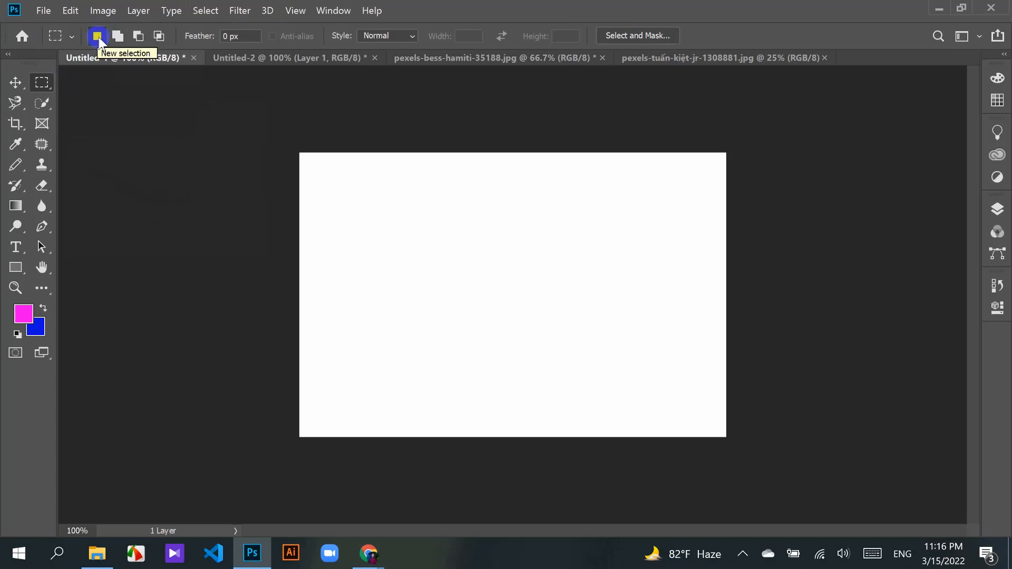
drag(462, 213, 588, 304)
drag(485, 227, 463, 236)
key(ctrl+z)
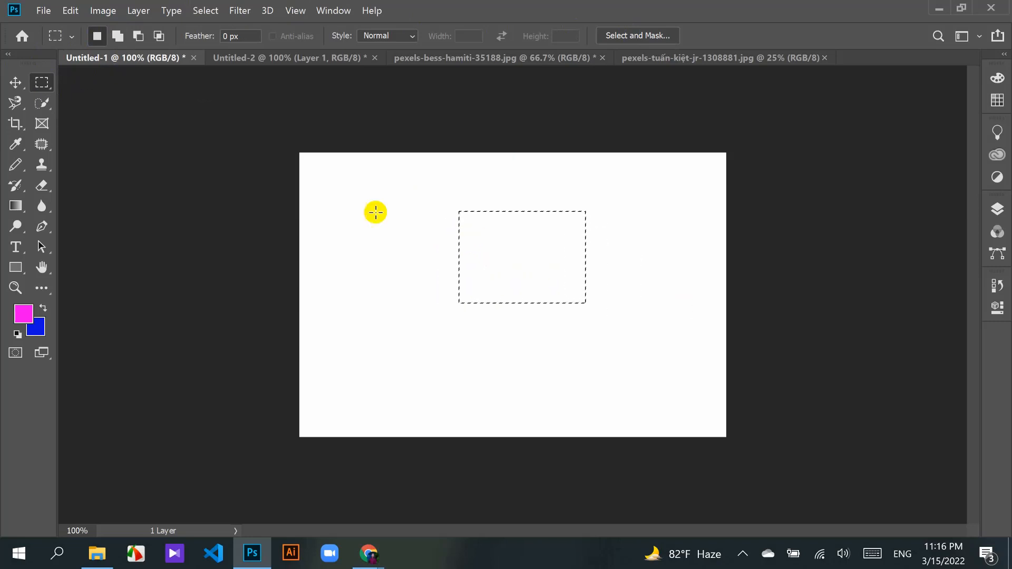
Step: Extend the rectangular selection on the blank canvas with several overlapping rectangles along its edges in Add to selection mode
click(117, 35)
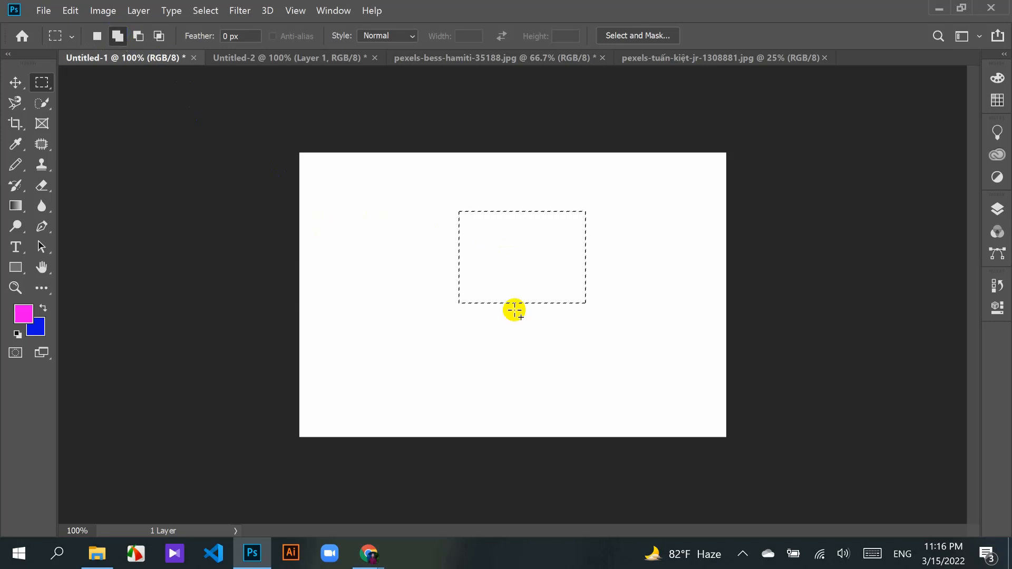
drag(483, 266, 417, 365)
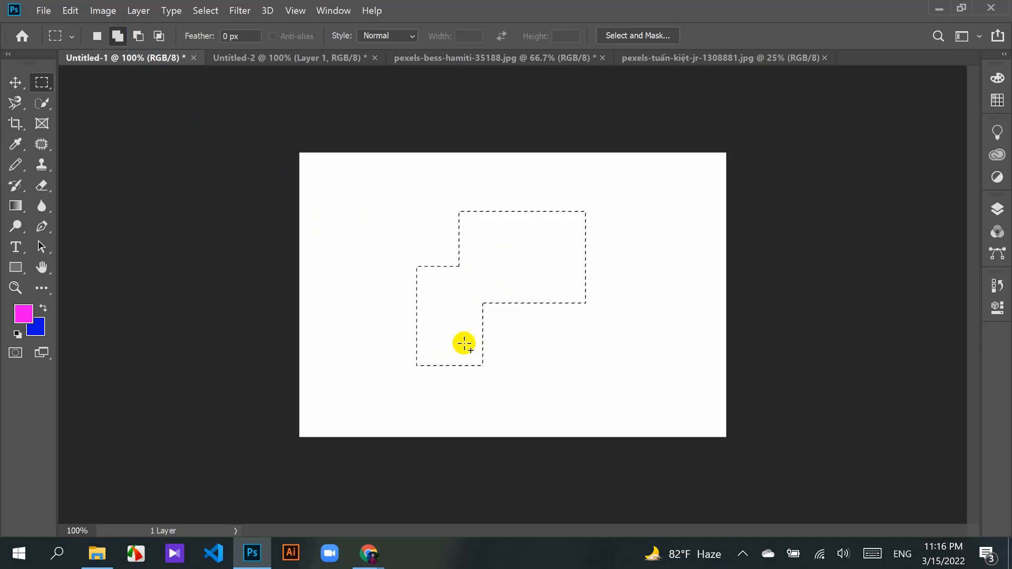
drag(528, 303, 560, 370)
drag(567, 235, 642, 266)
drag(486, 177, 544, 232)
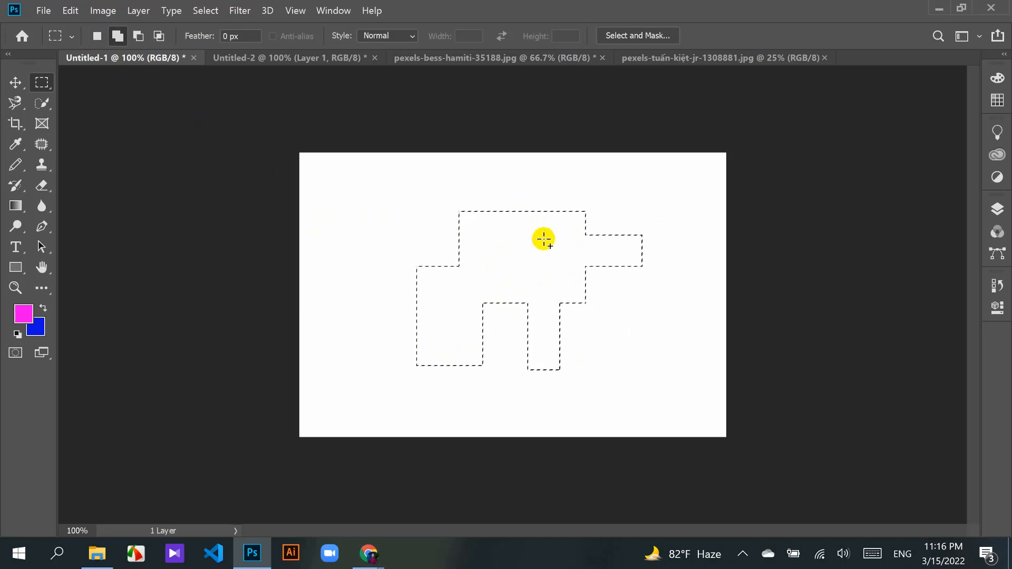
drag(372, 290, 439, 330)
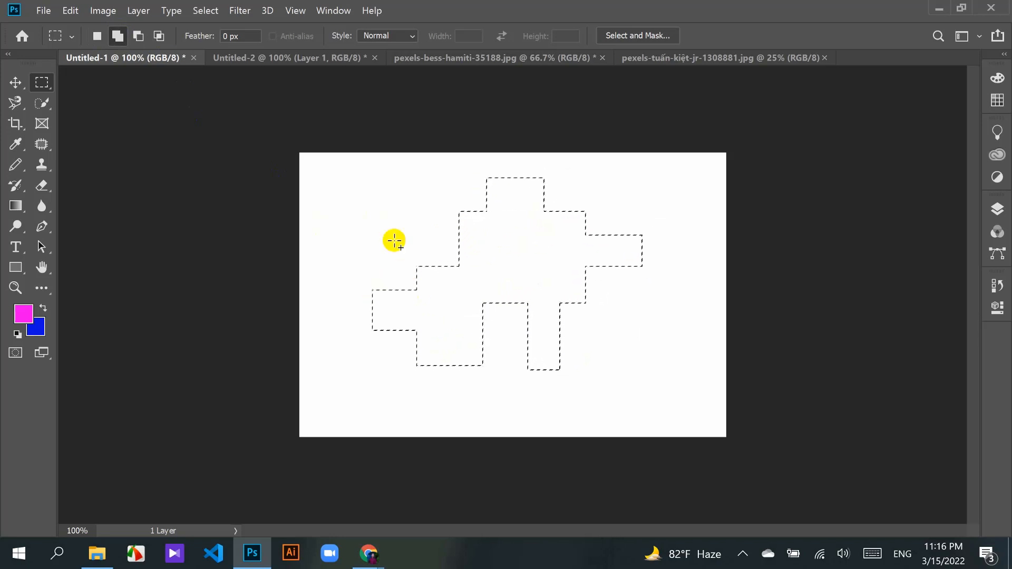
drag(588, 174, 570, 240)
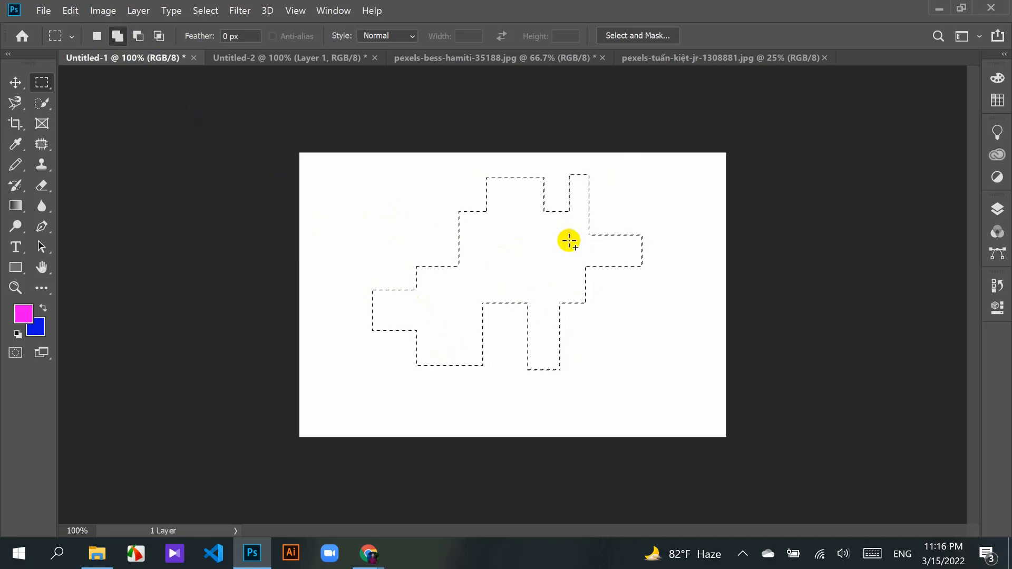
drag(422, 204, 459, 279)
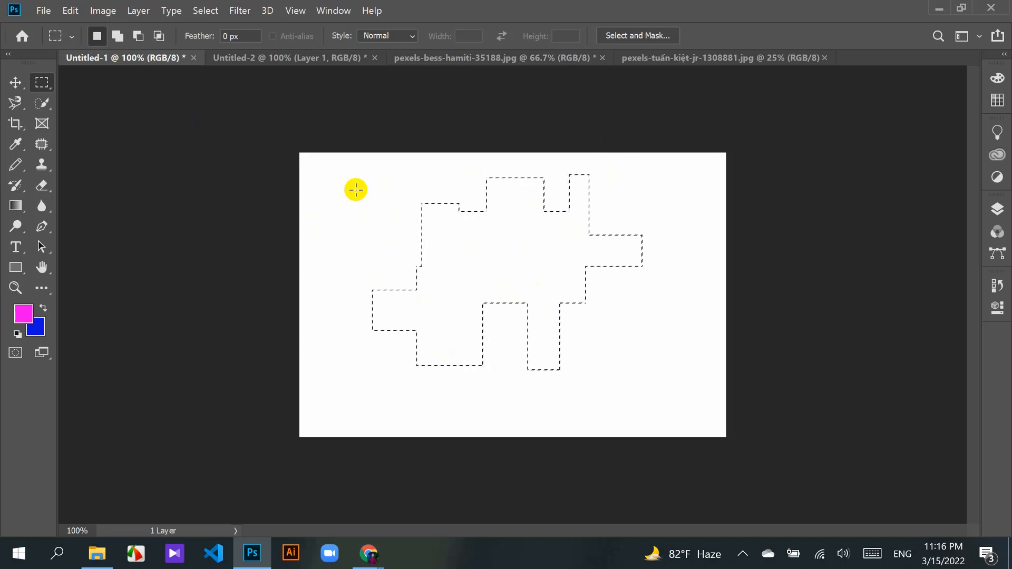
Step: Draw a fresh rectangular selection, enlarge it on all sides with overlapping rectangles in Add to selection mode, and deselect
drag(356, 190, 519, 320)
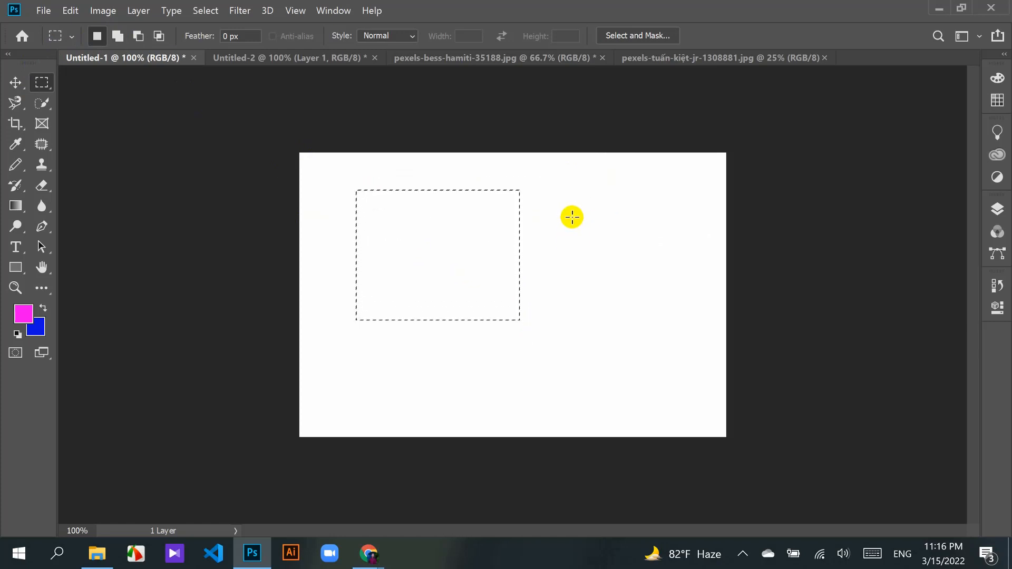
drag(572, 217, 435, 356)
click(117, 36)
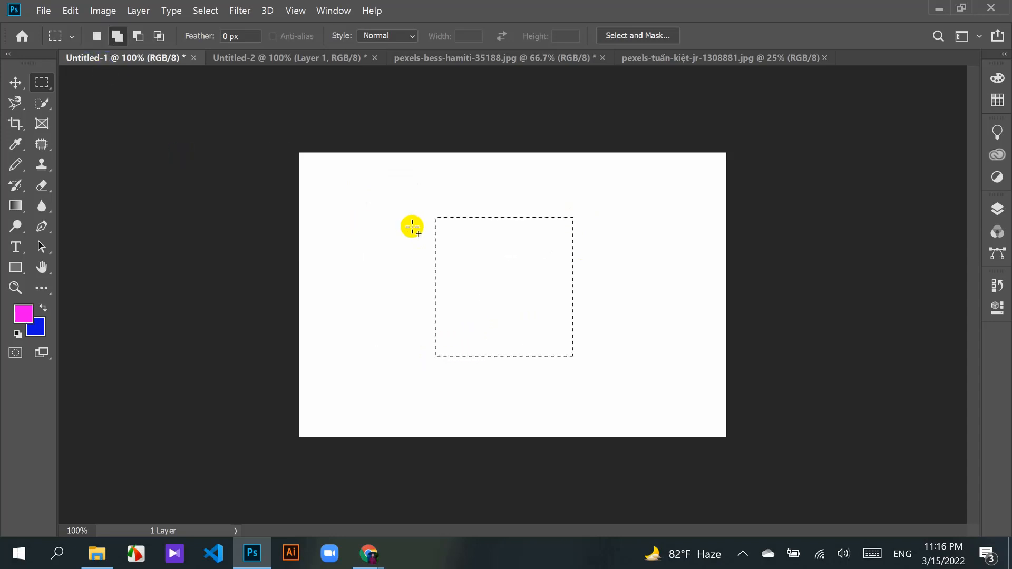
drag(408, 229, 454, 275)
drag(514, 180, 518, 252)
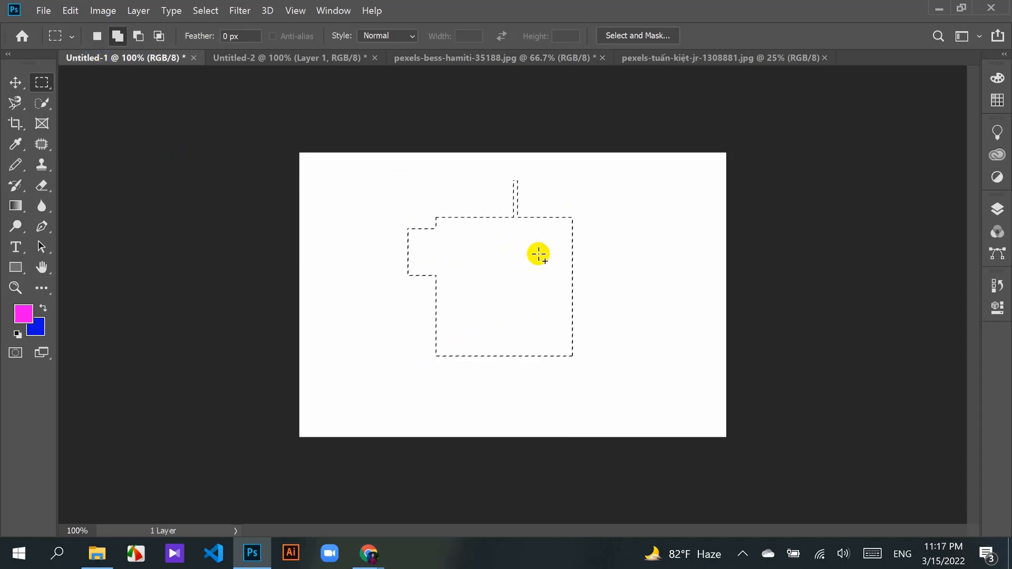
drag(609, 222, 566, 321)
drag(445, 171, 536, 248)
drag(389, 321, 461, 340)
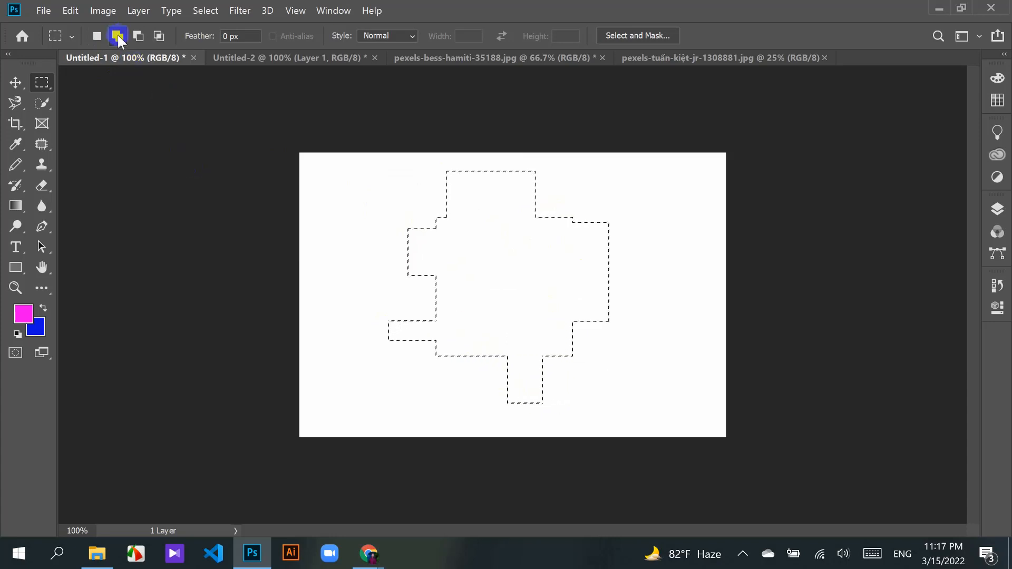
drag(647, 214, 602, 300)
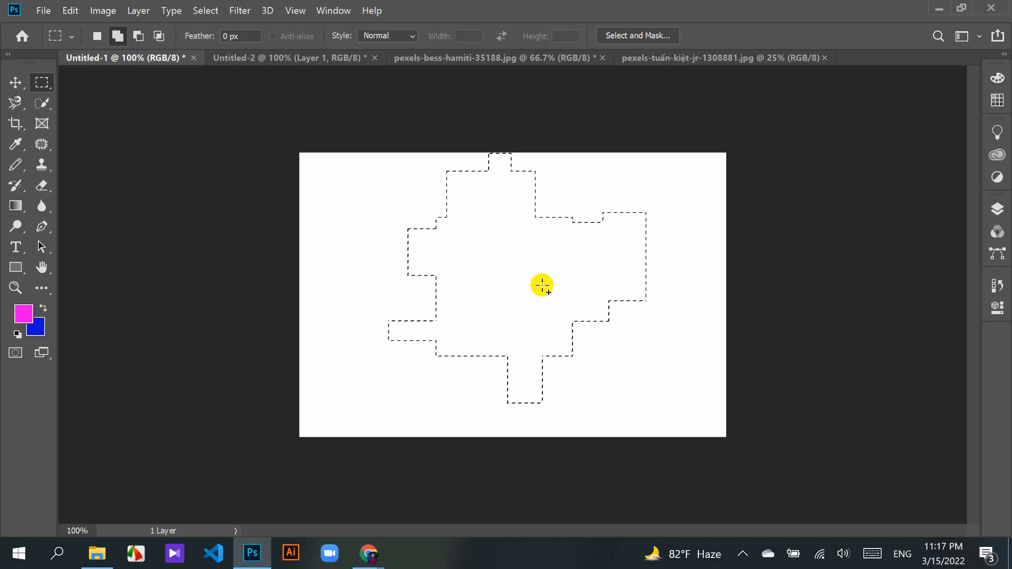
key(ctrl+d)
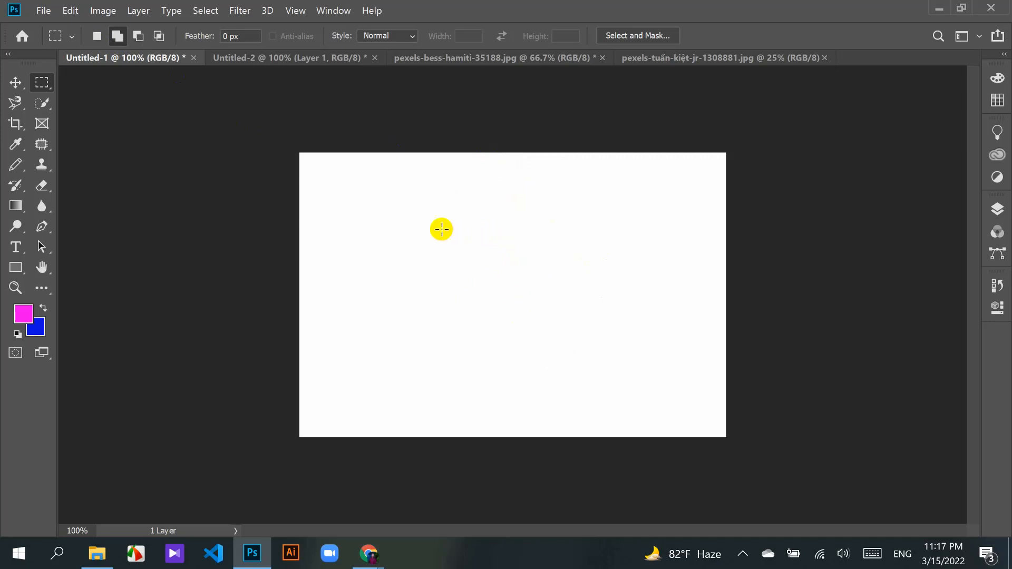
Step: Draw a rectangular selection, cut notches into three of its sides in Subtract from selection mode, and deselect
click(50, 79)
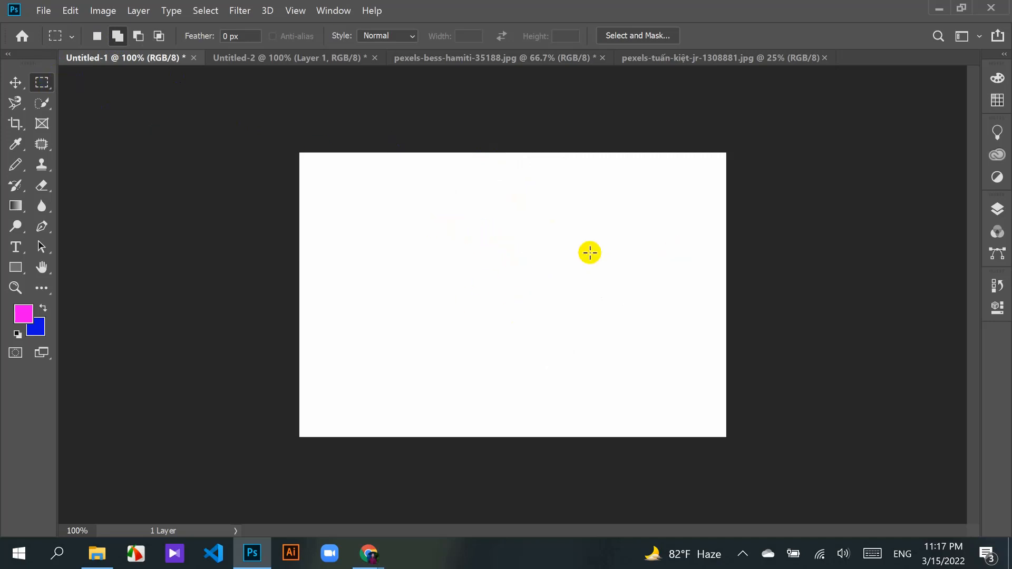
drag(448, 220, 613, 343)
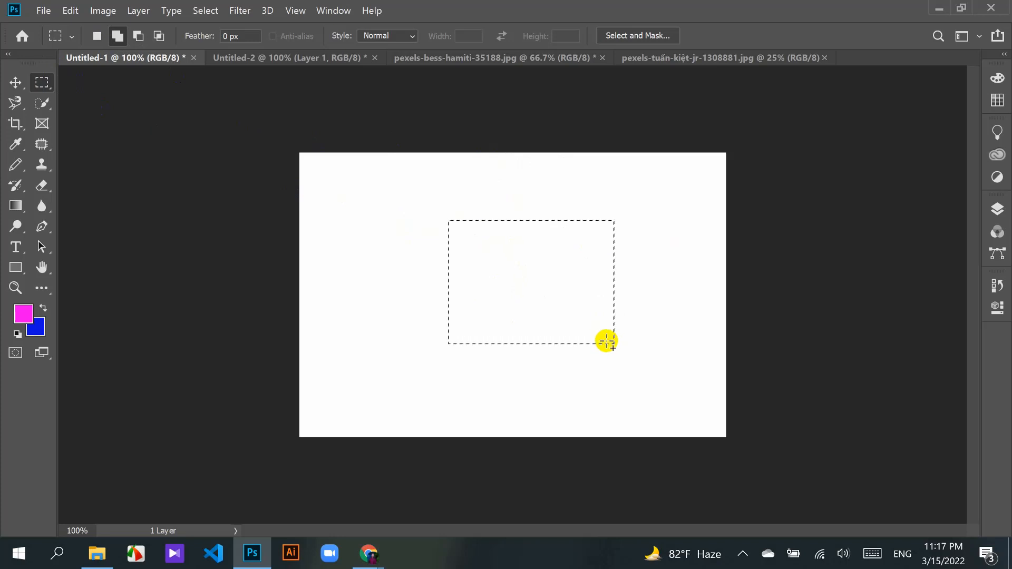
click(103, 42)
key(alt)
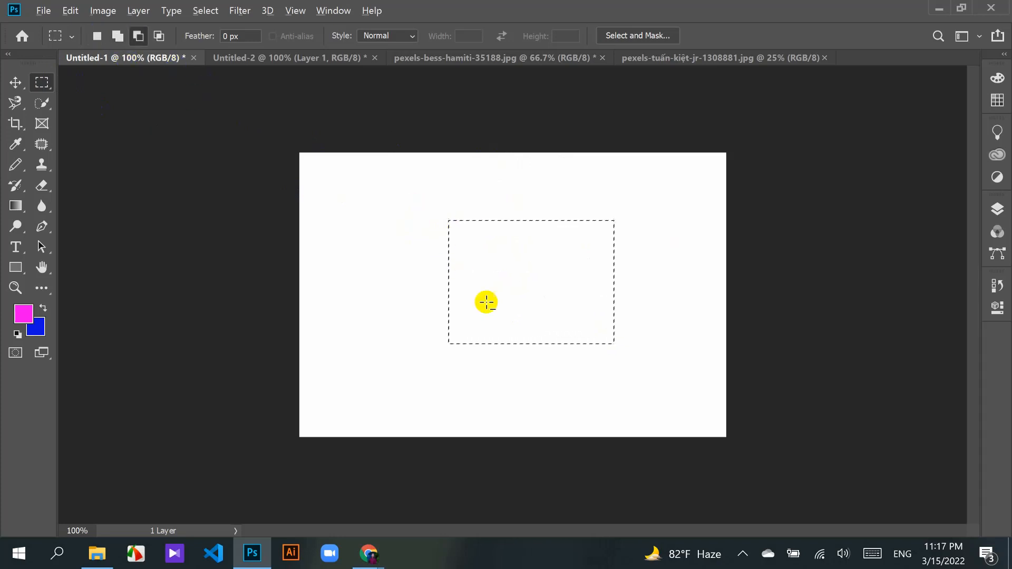
drag(650, 266, 581, 305)
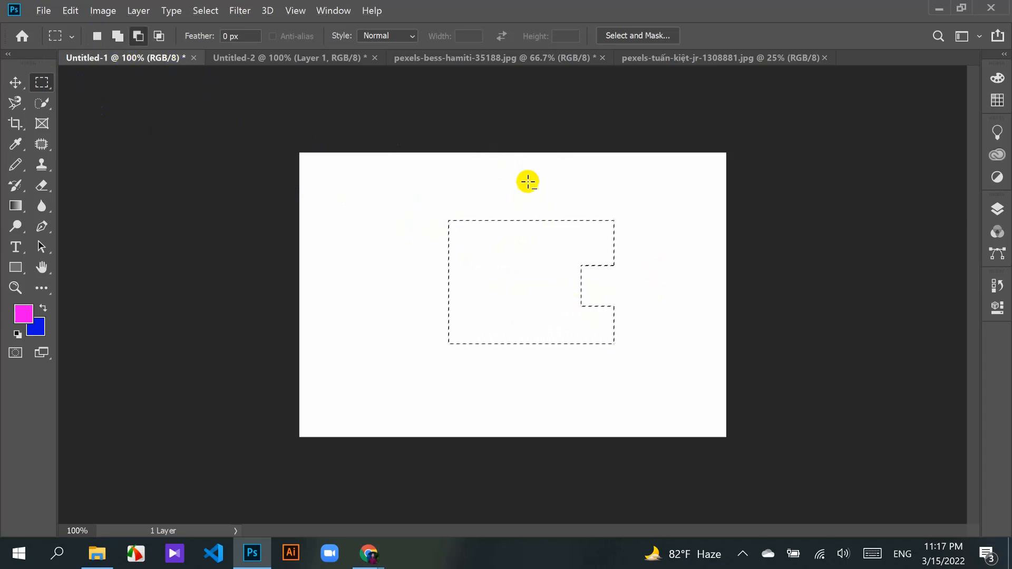
drag(525, 181, 548, 282)
drag(418, 264, 486, 299)
click(288, 197)
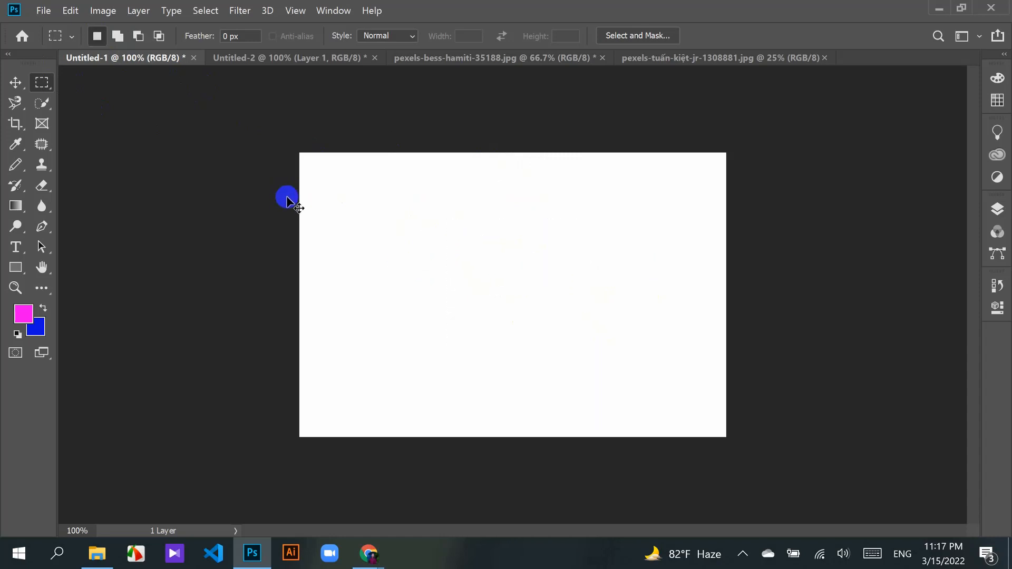
Step: Draw a new rectangular selection and subtract rectangles from its sides, its centre and its upper edge
drag(411, 205, 578, 344)
click(137, 36)
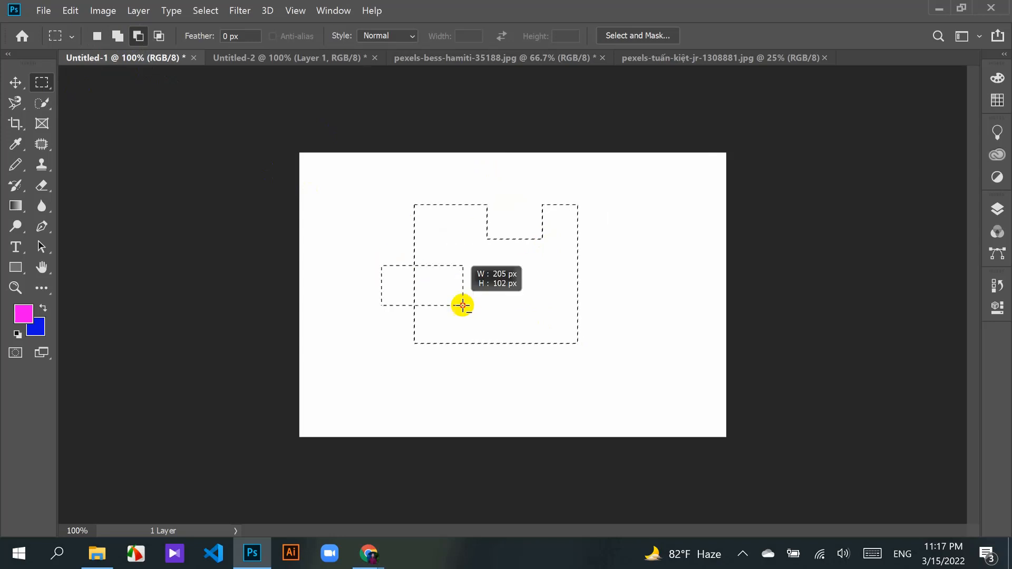
drag(628, 261, 543, 302)
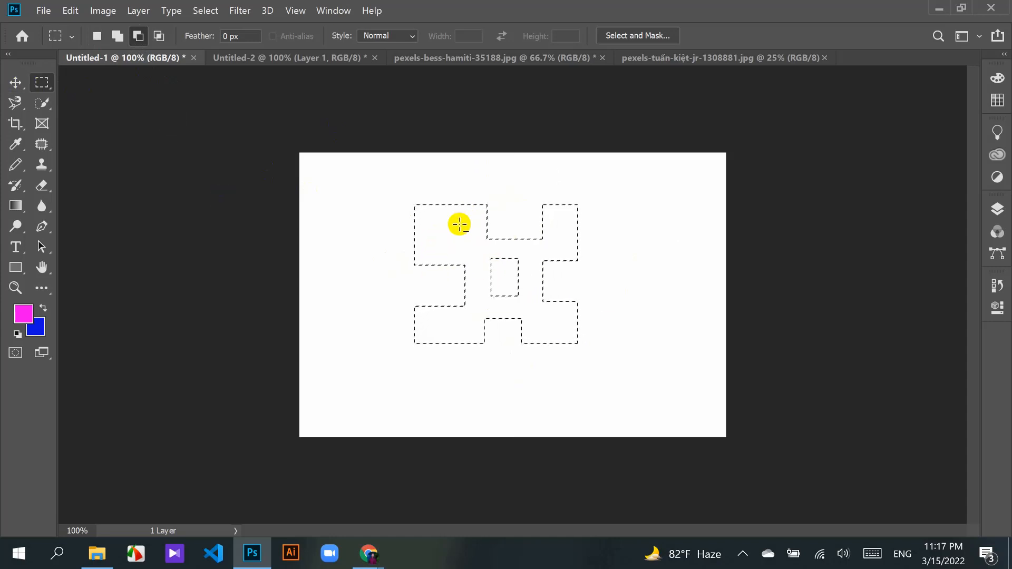
drag(473, 230, 441, 185)
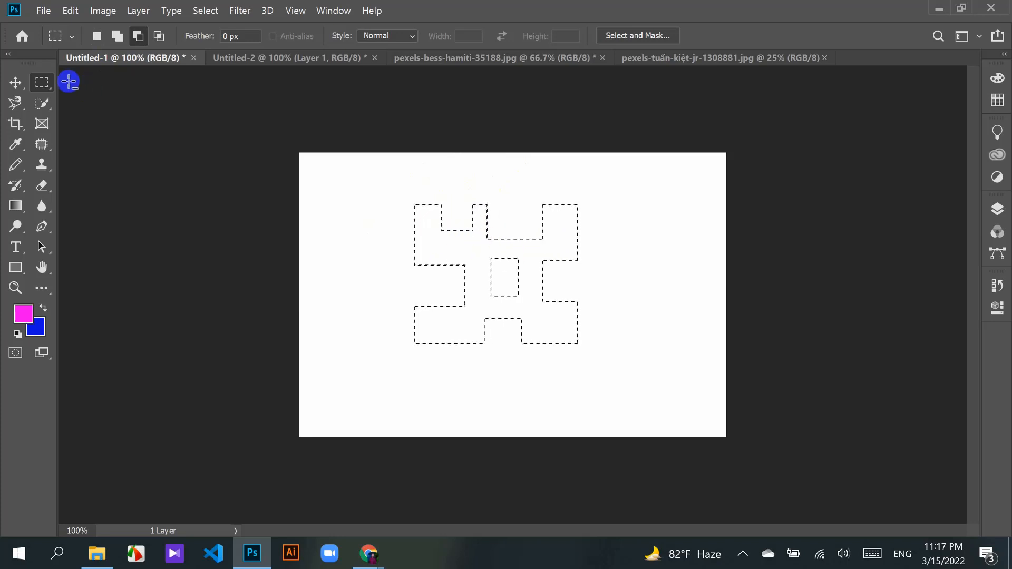
Step: Reposition the notched selection outline in New selection mode and subtract a rectangle about 66 by 41 px from its upper-left part
click(99, 37)
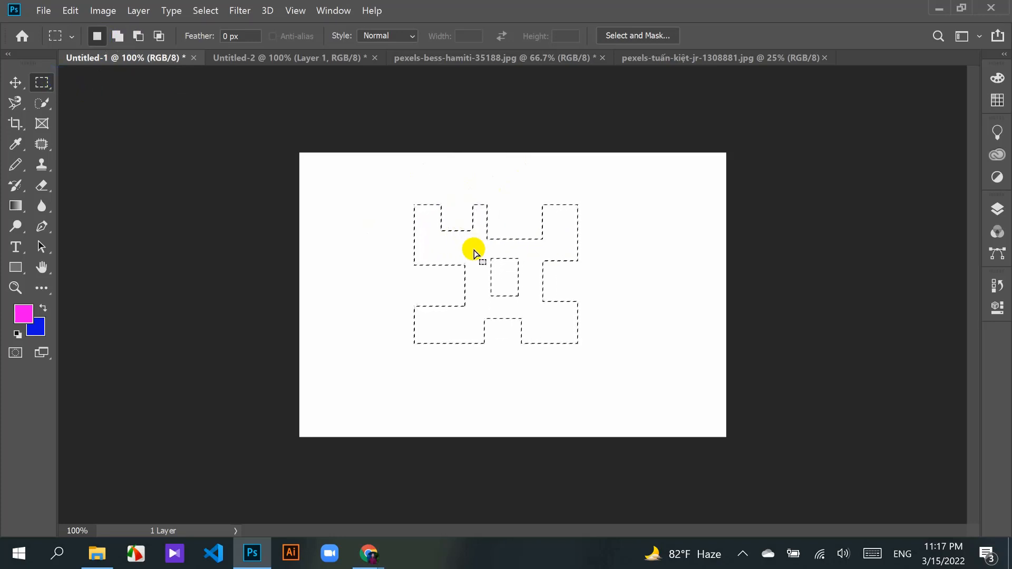
mouse_move(476, 254)
mouse_down()
mouse_move(407, 217)
mouse_move(469, 248)
mouse_up()
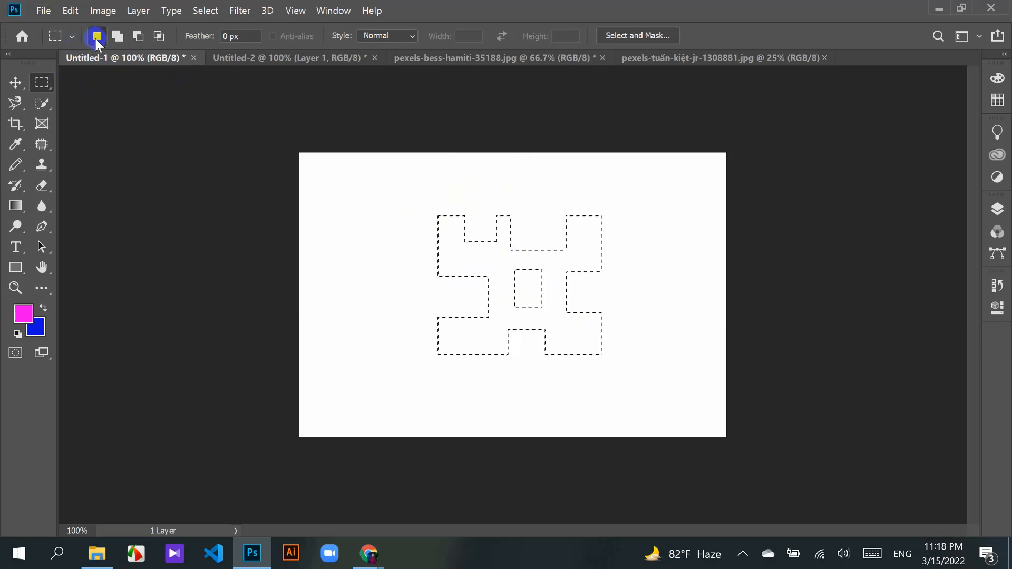
click(138, 36)
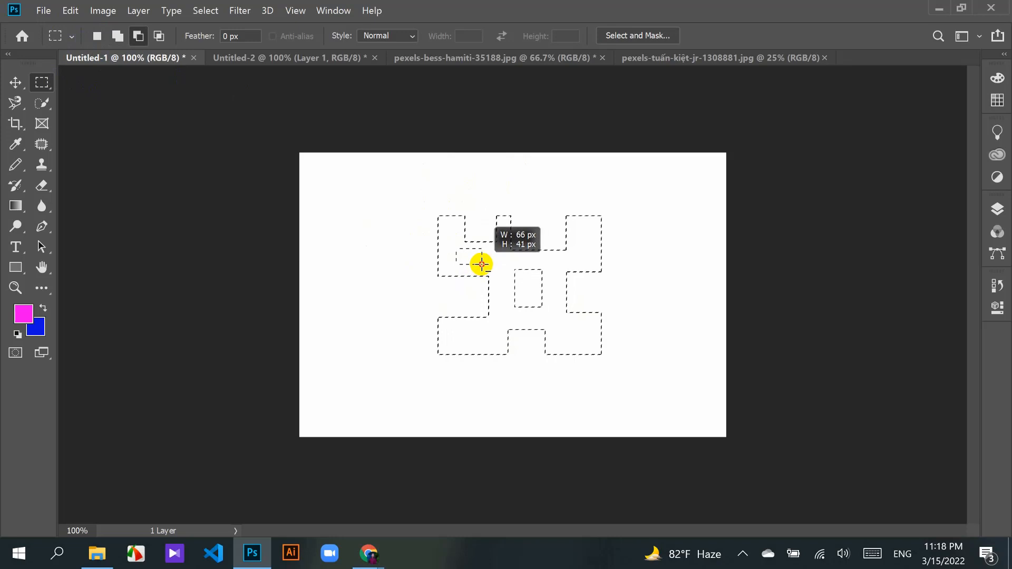
drag(481, 264, 453, 67)
Step: Transfer the notched selection outline to Untitled-2 in New selection mode and position it over the woman and the flowers
click(97, 35)
drag(283, 58, 510, 231)
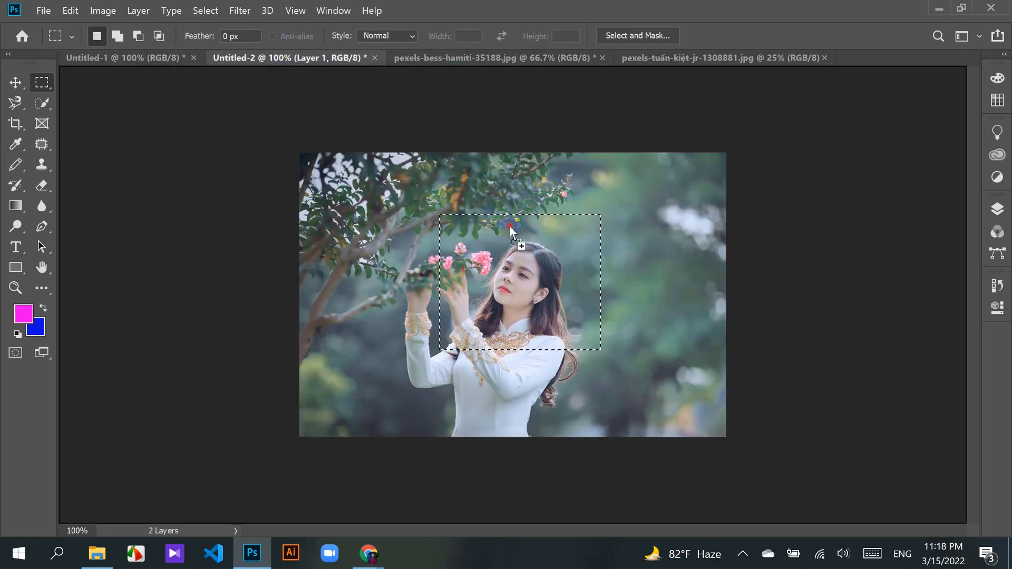
drag(532, 263, 513, 277)
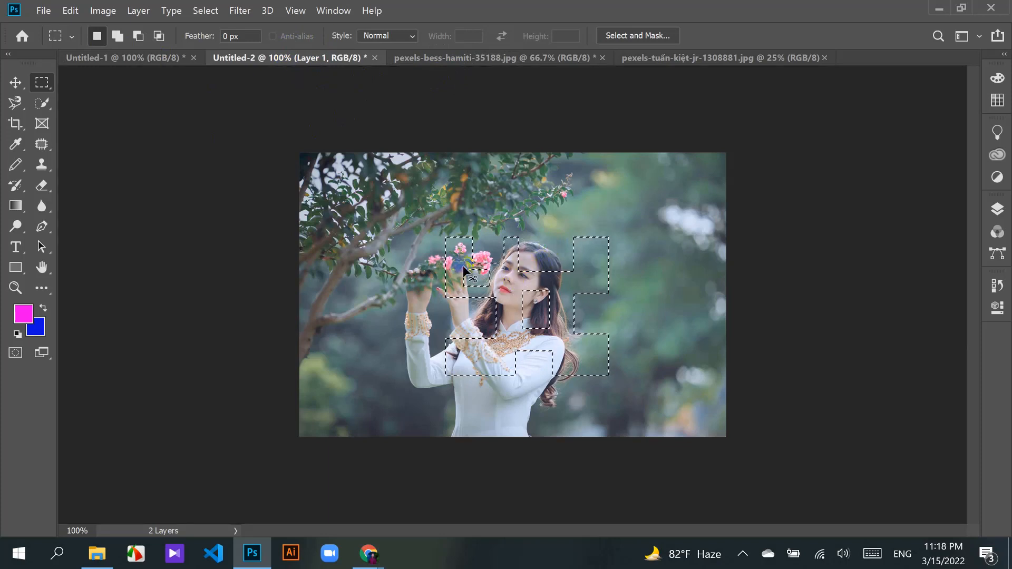
Step: Paste the selected photo parts into Untitled-1 and shift them slightly with the Move tool
click(158, 61)
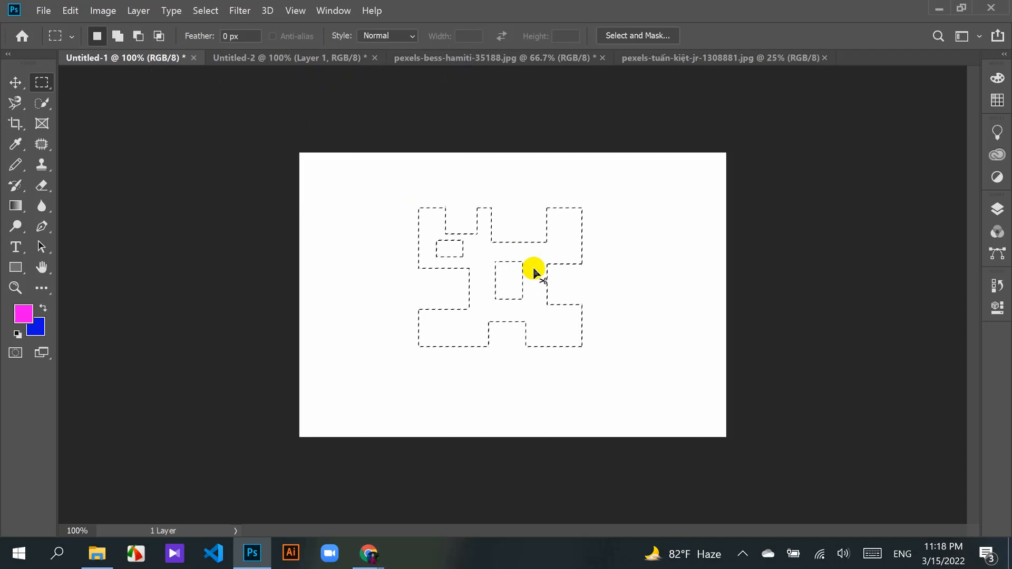
key(ctrl+shift+alt+v)
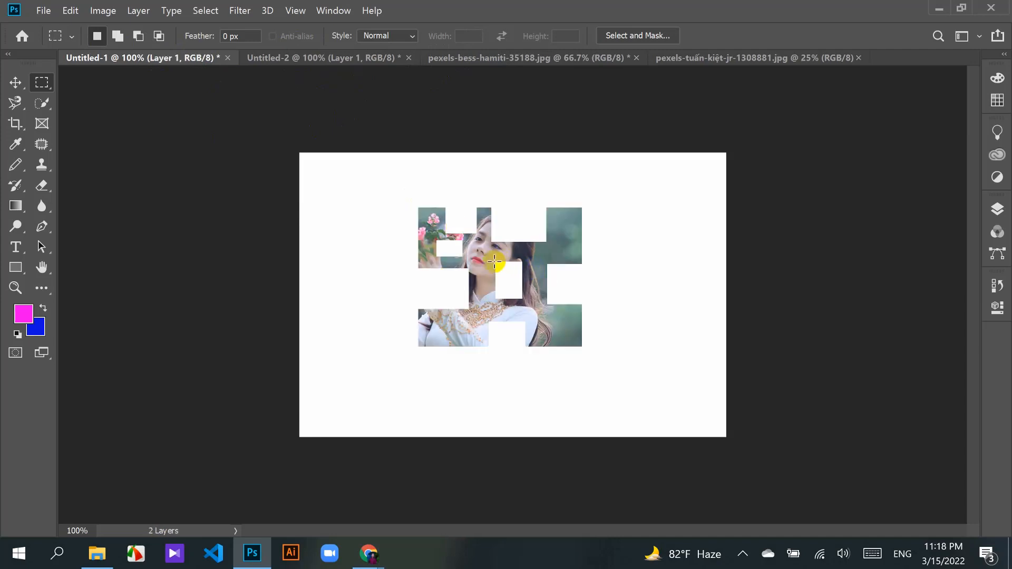
click(15, 83)
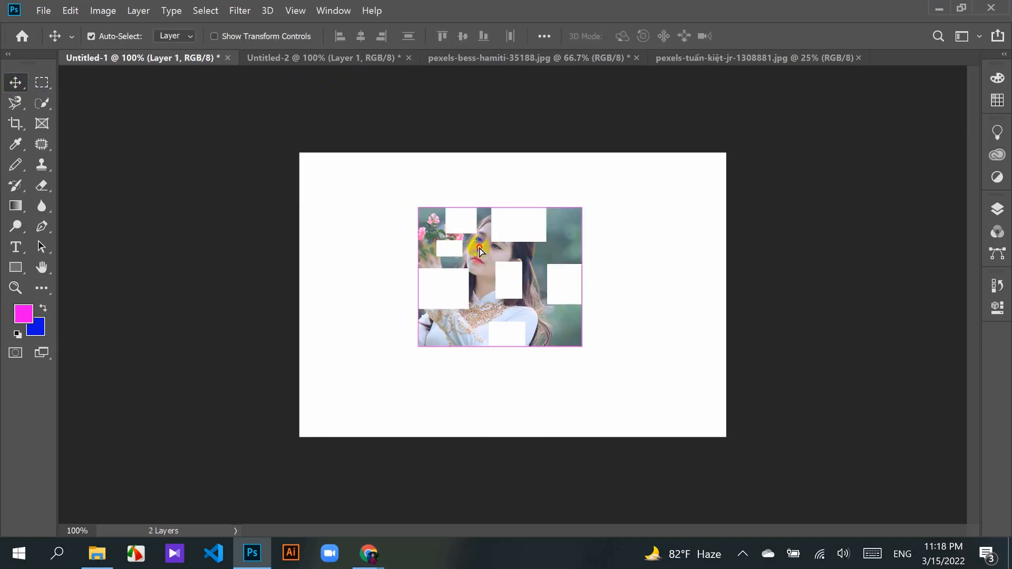
mouse_move(476, 250)
mouse_down()
mouse_move(489, 268)
mouse_move(467, 261)
mouse_move(556, 257)
mouse_move(477, 216)
mouse_move(492, 252)
mouse_up()
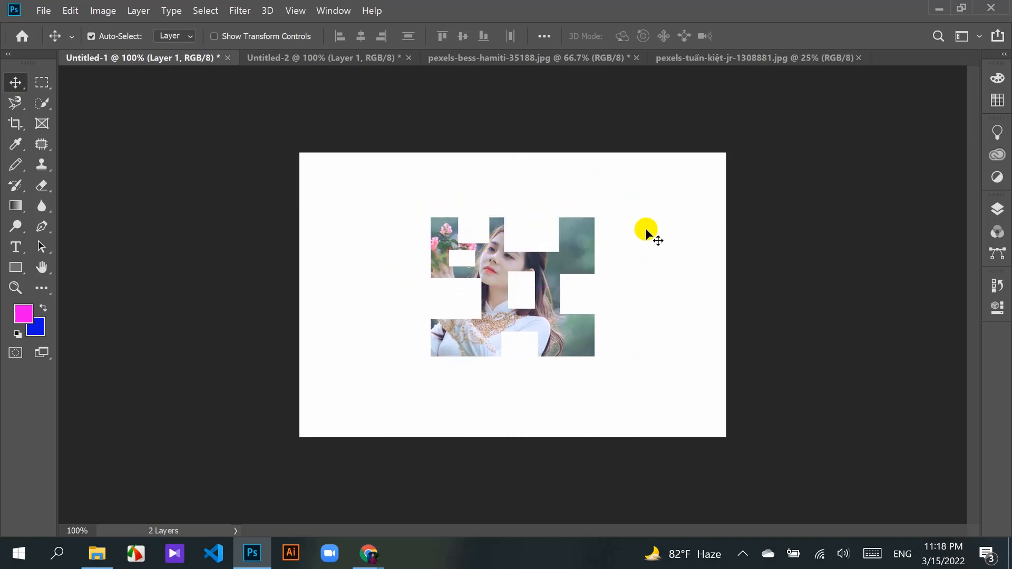
Step: Undo the paste in Untitled-1 and clear the selections in both Untitled-1 and Untitled-2
click(646, 230)
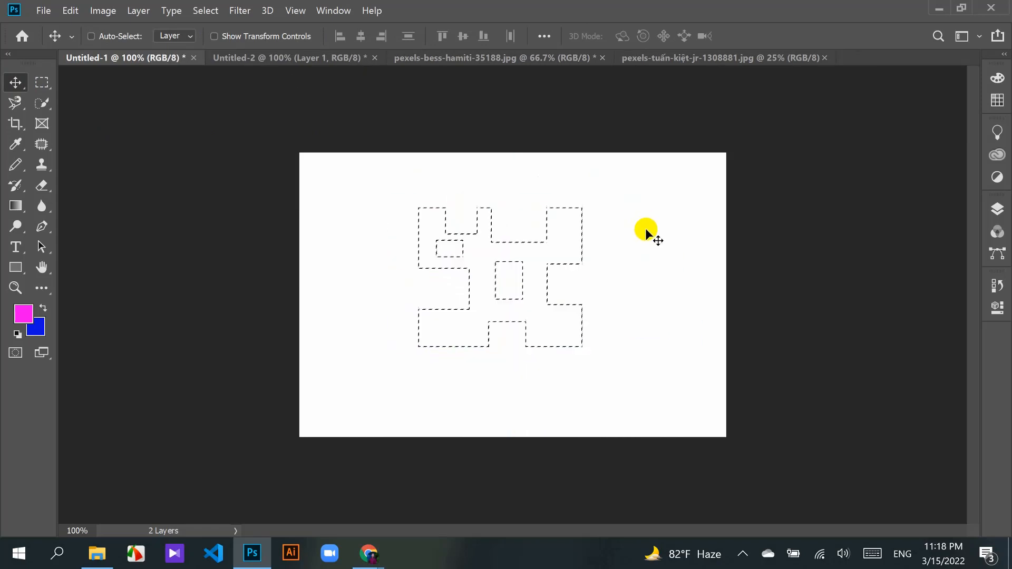
key(ctrl+d)
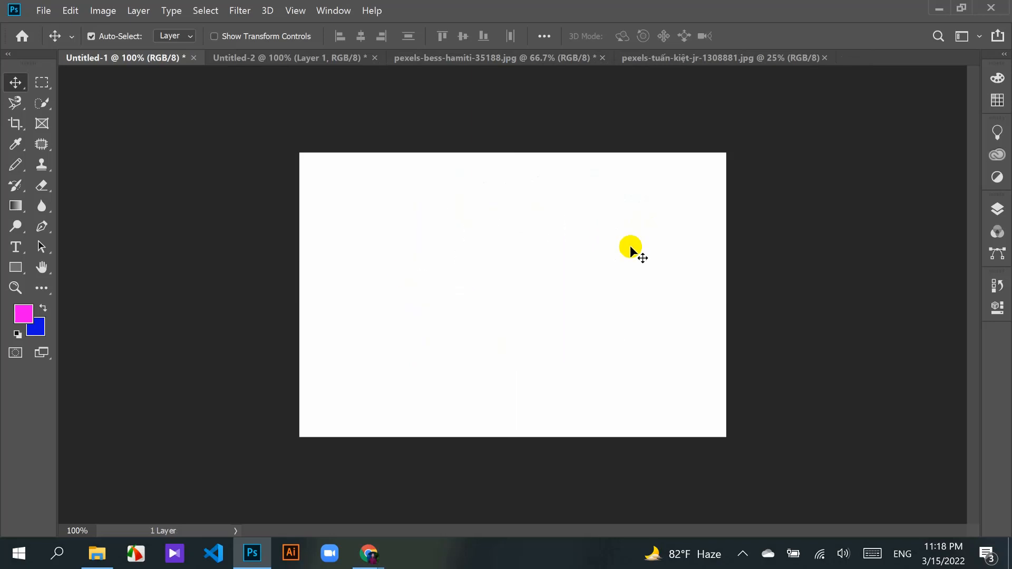
click(270, 62)
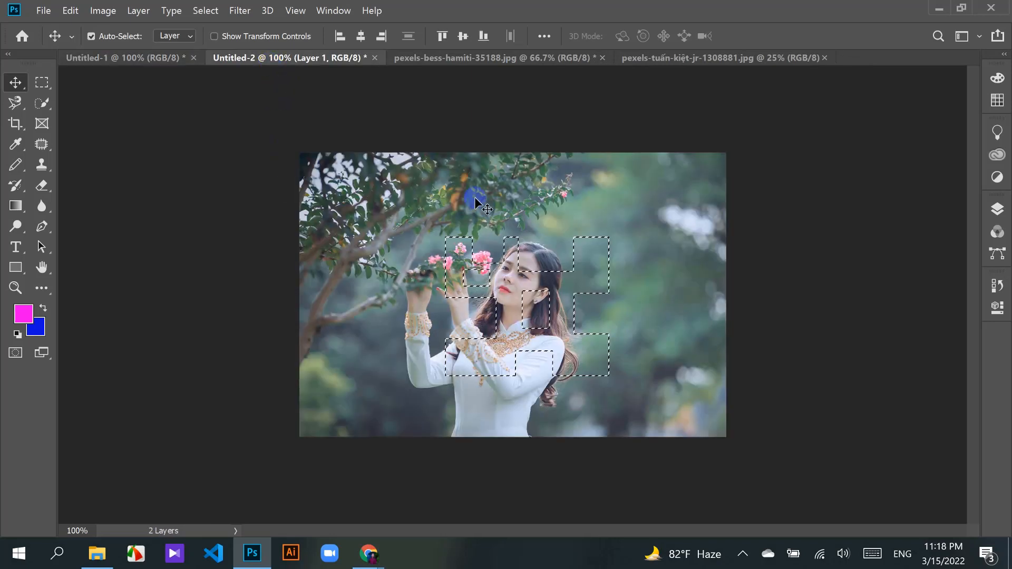
key(ctrl+d)
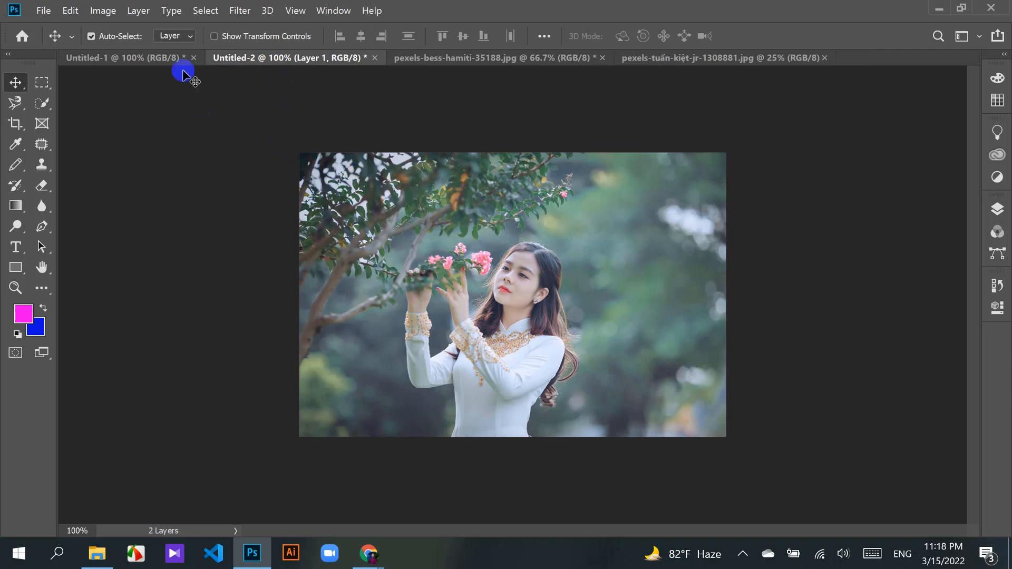
click(41, 82)
drag(454, 219, 579, 351)
key(ctrl+d)
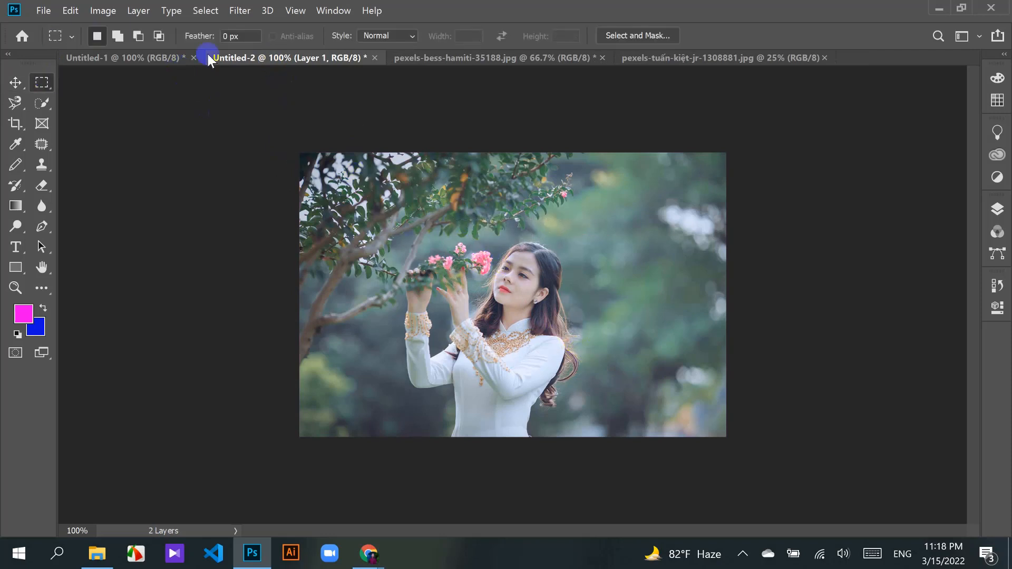
Step: Switch to Untitled-1 and draw a rectangular marquee selection around the middle of the blank canvas
click(151, 58)
drag(463, 227, 606, 354)
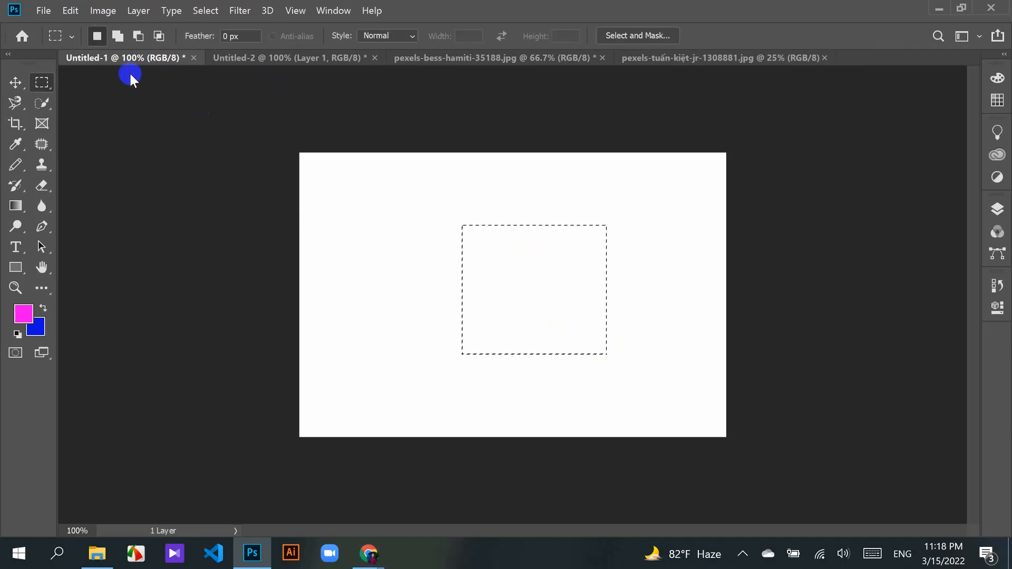
Step: Replace the selection in Untitled-1 with five separate rectangular marquee selections of different sizes, adding each one to the first
click(158, 35)
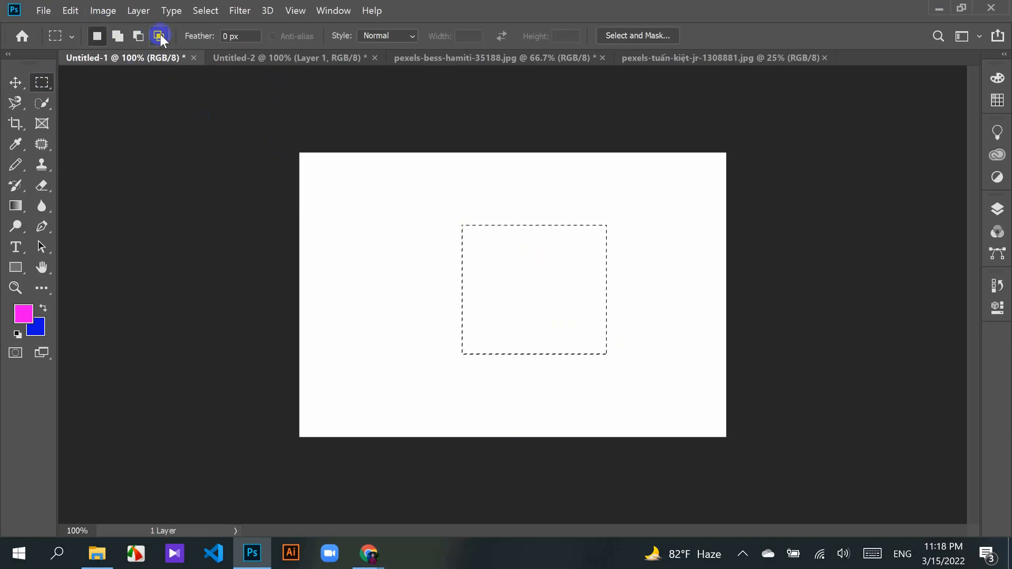
click(159, 37)
click(520, 249)
drag(388, 194, 454, 253)
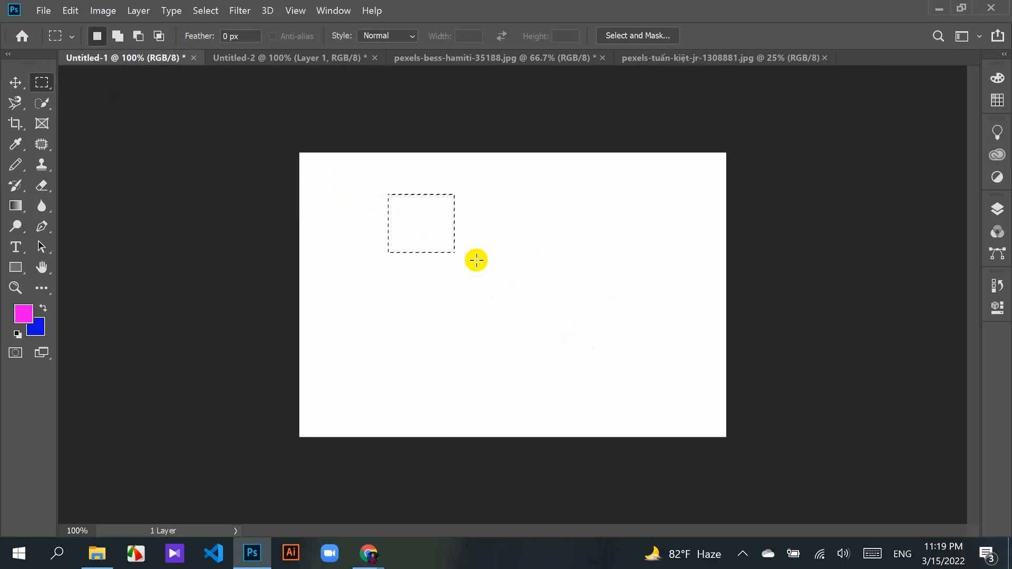
drag(504, 197, 564, 265)
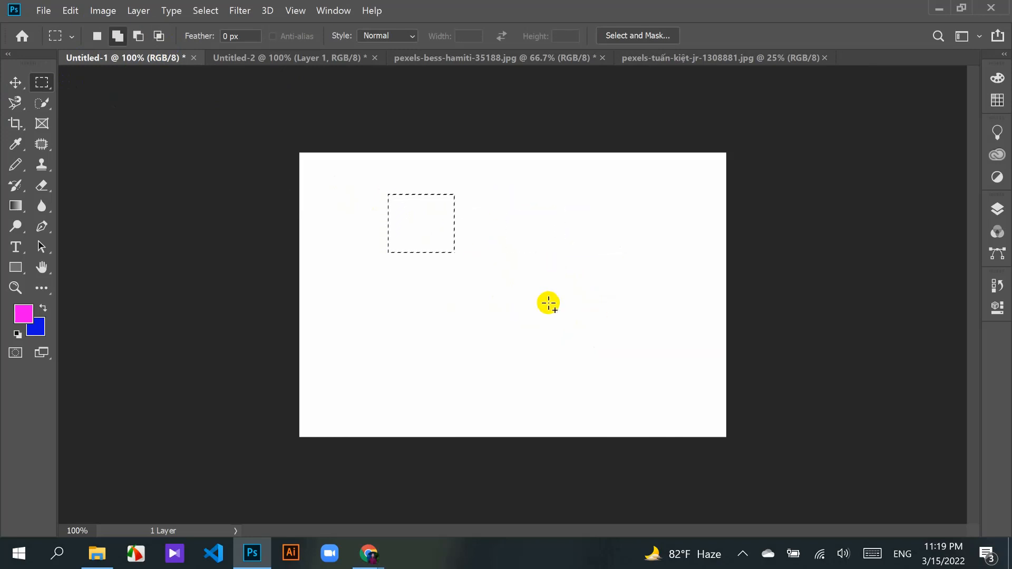
drag(435, 272, 497, 335)
drag(472, 184, 496, 248)
drag(386, 269, 422, 318)
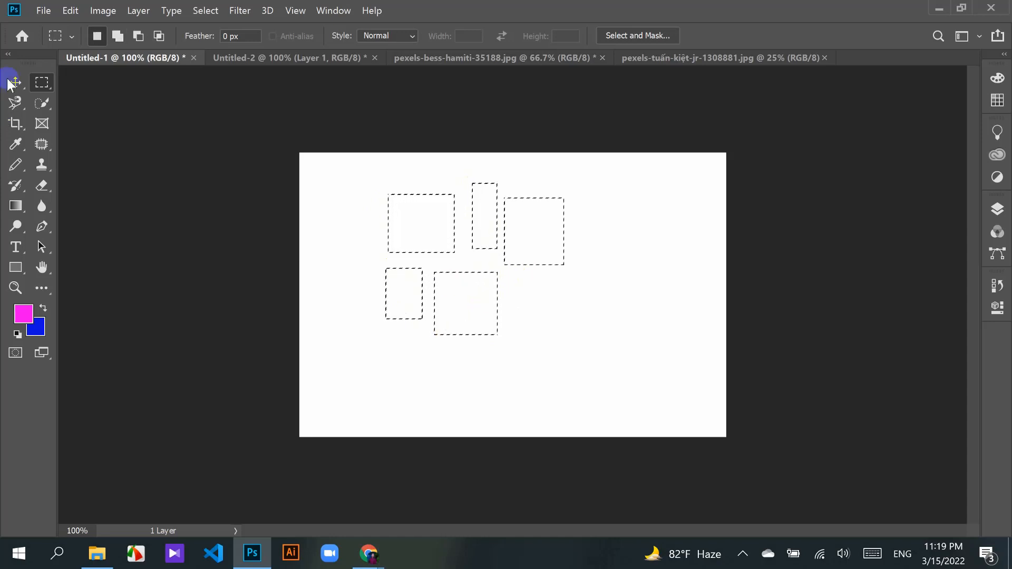
Step: Intersect the five selections with a marquee that overlaps part of each, and clear the resulting selection
click(159, 36)
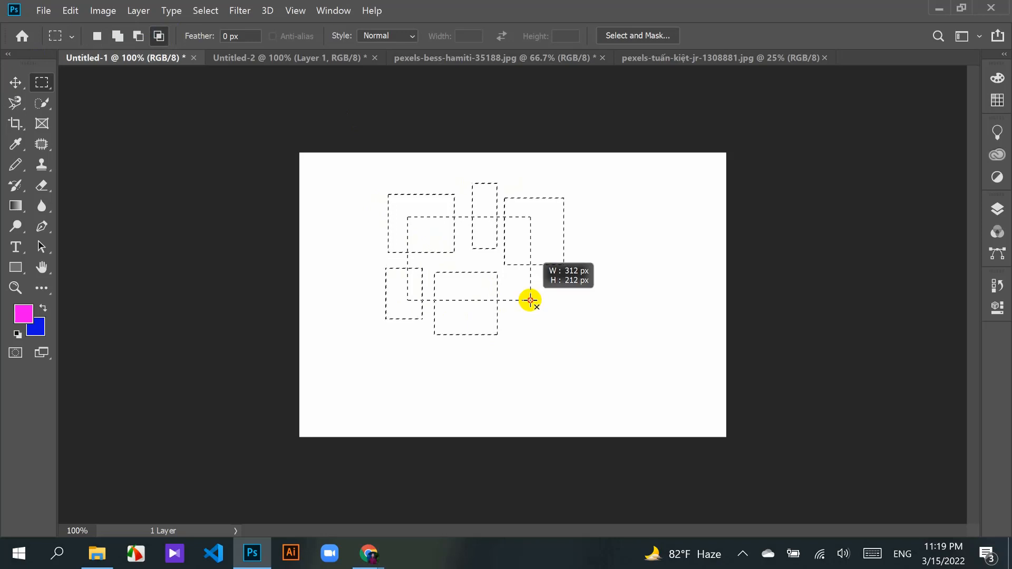
drag(531, 300, 416, 240)
drag(470, 268, 532, 307)
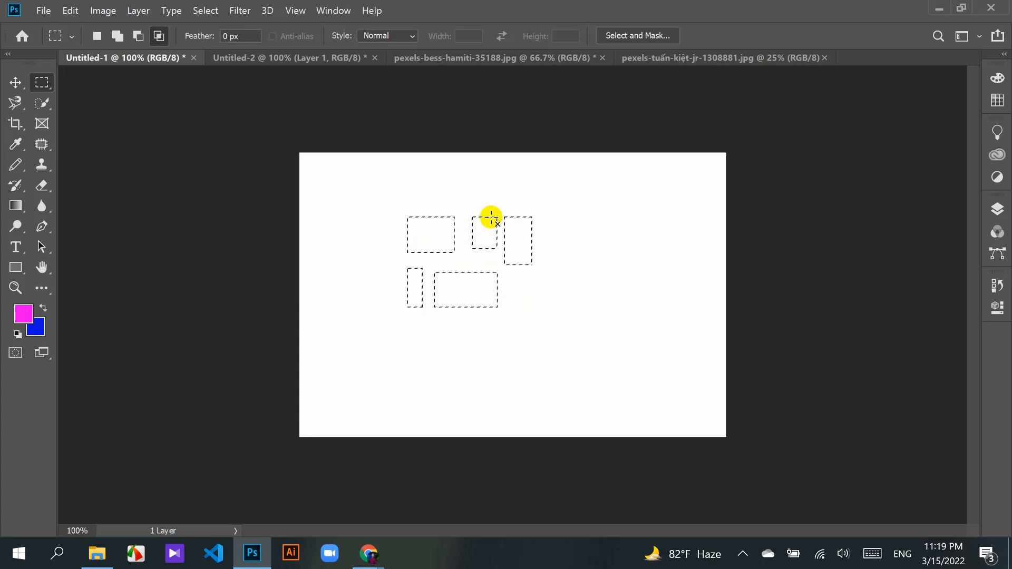
click(225, 211)
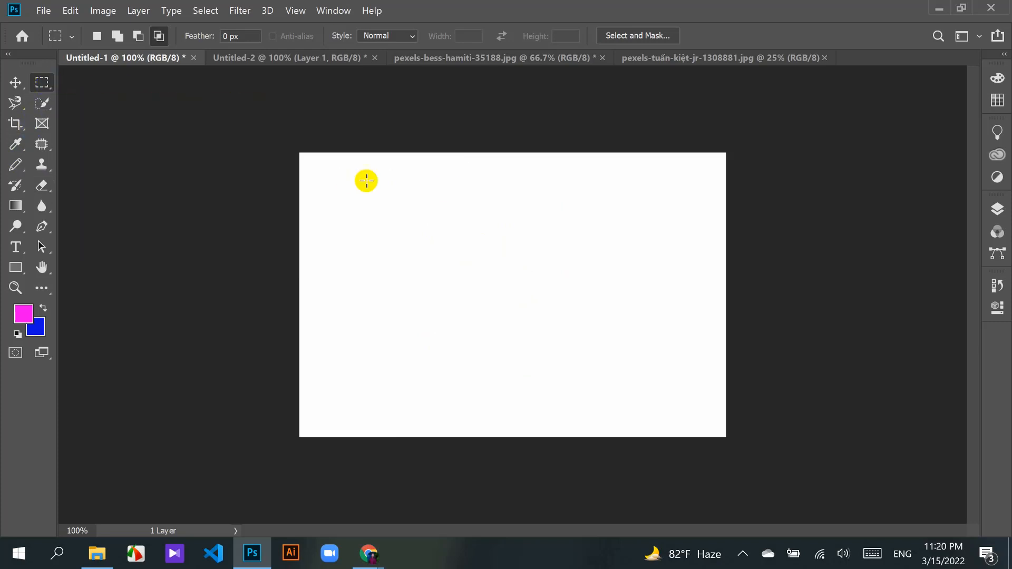
Step: Draw twelve separate rectangular selections of varying sizes across the blank canvas, adding each to the existing selection
drag(376, 174, 418, 252)
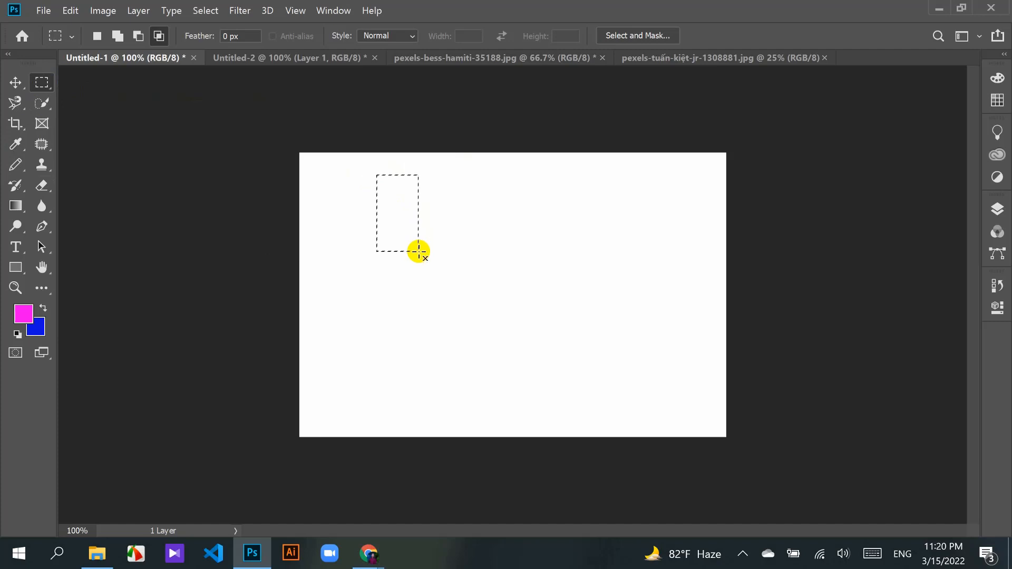
key(shift)
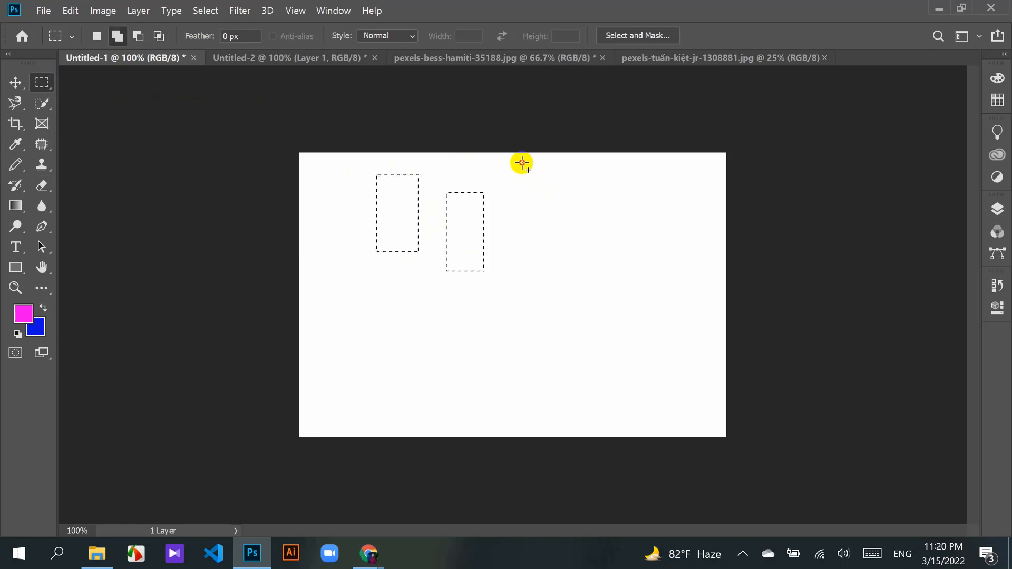
drag(522, 163, 571, 218)
drag(630, 182, 688, 273)
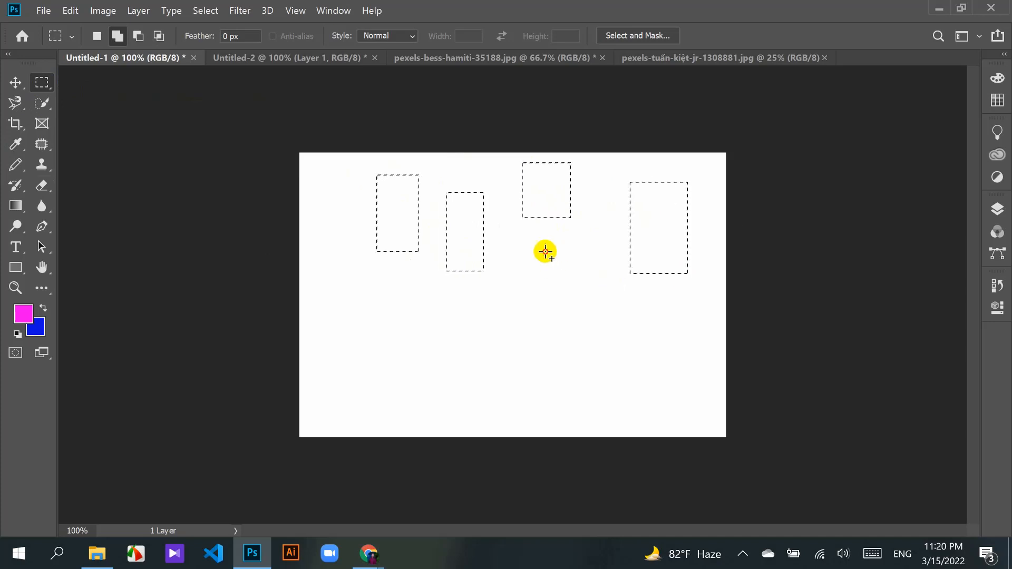
drag(545, 251, 589, 332)
drag(403, 314, 448, 412)
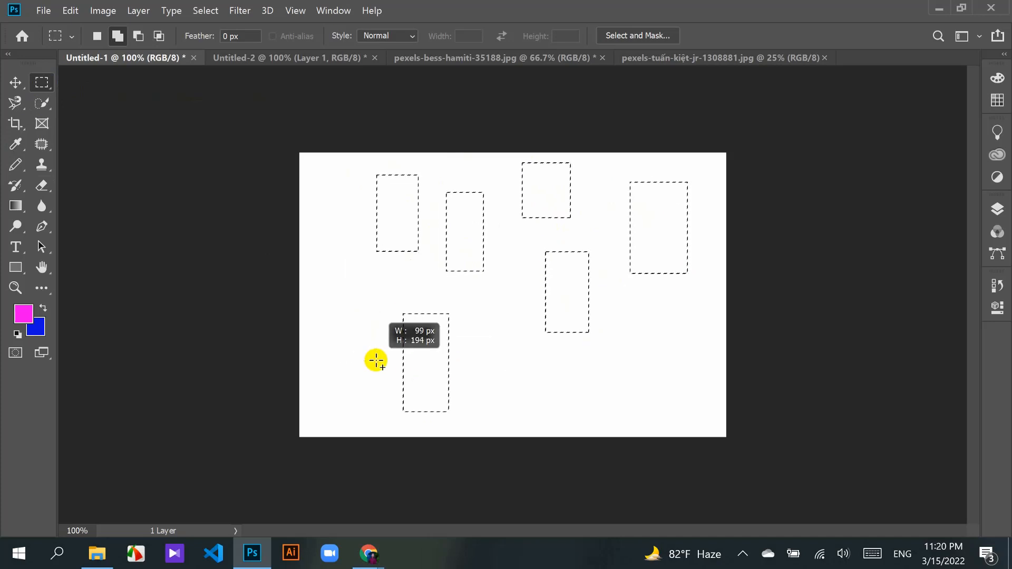
drag(376, 361, 377, 361)
drag(409, 278, 509, 362)
drag(622, 307, 683, 357)
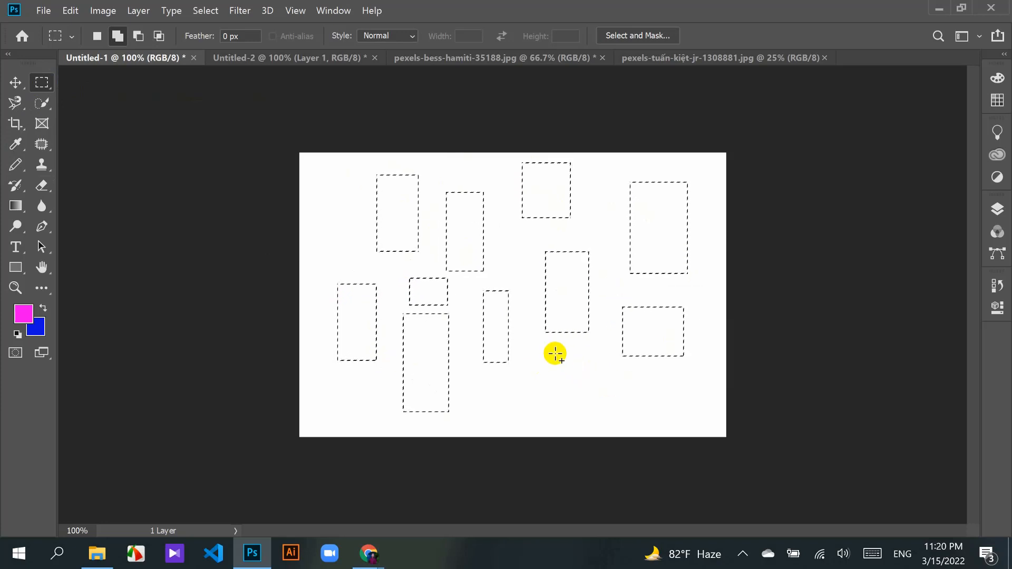
drag(554, 353, 614, 436)
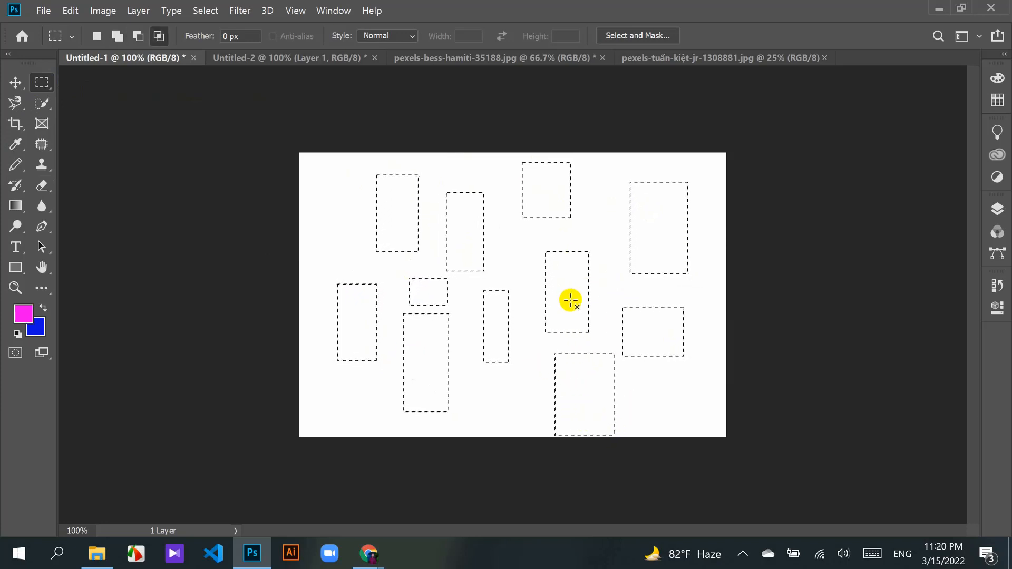
drag(504, 235, 525, 268)
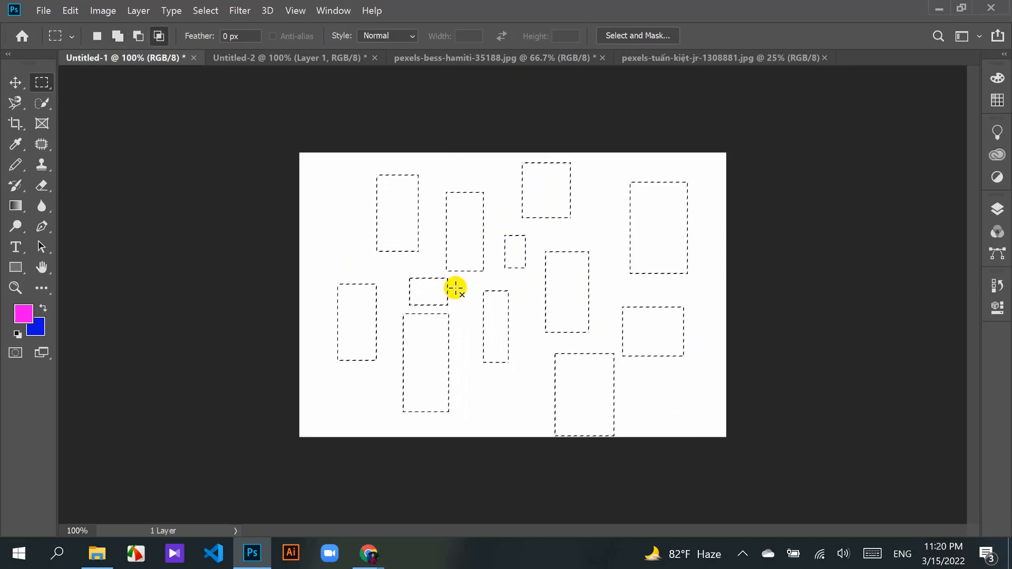
Step: Intersect the twelve rectangles with a central marquee about 661 px wide and 345 px high, and compare before and after with undo and redo
click(158, 36)
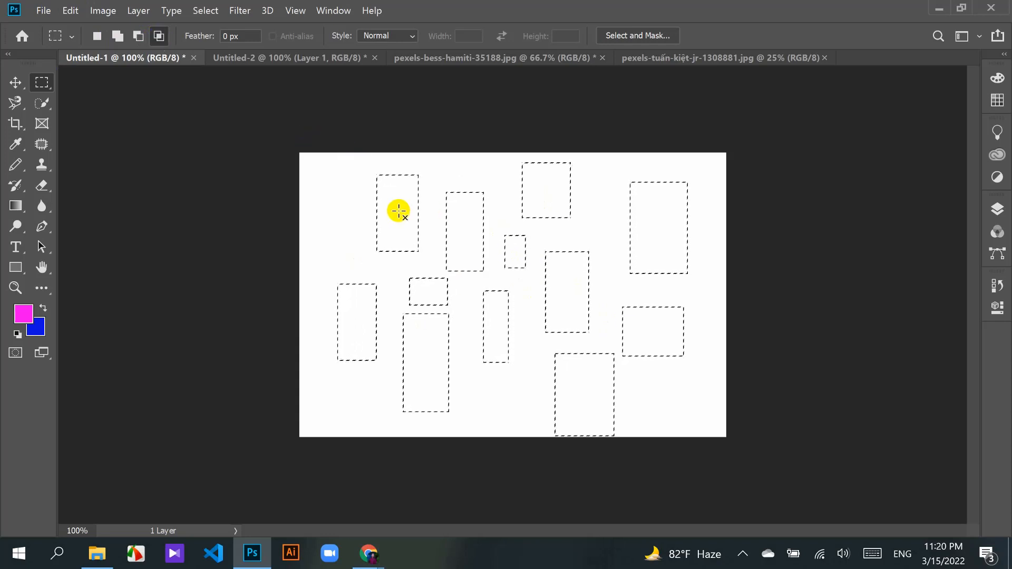
drag(399, 211, 473, 262)
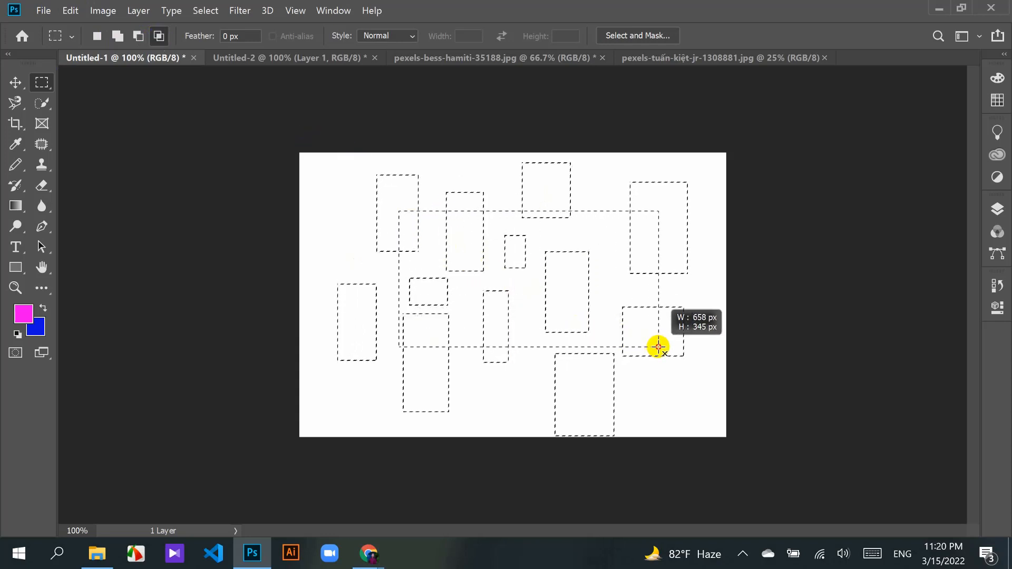
drag(659, 347, 660, 347)
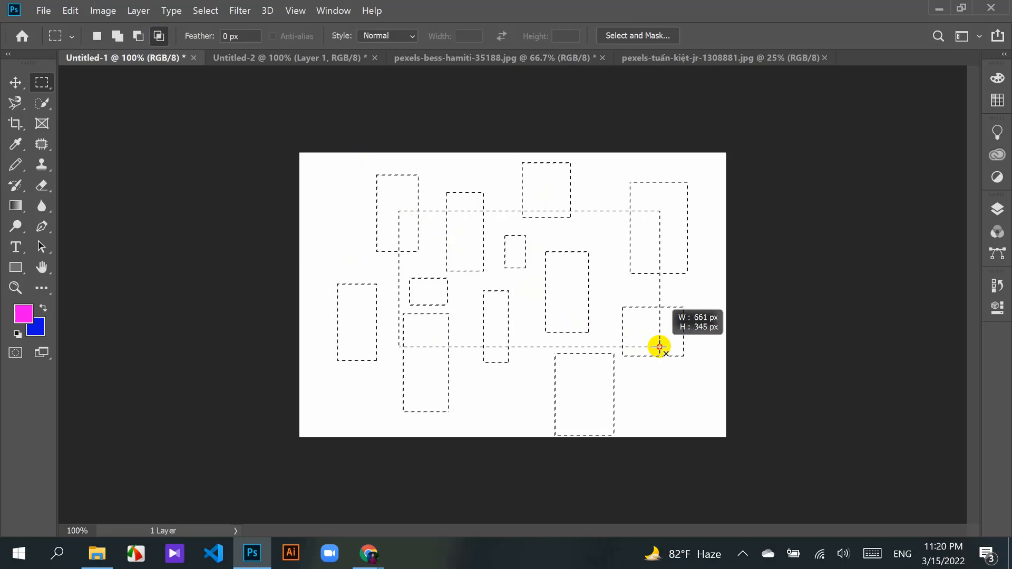
drag(659, 347, 659, 347)
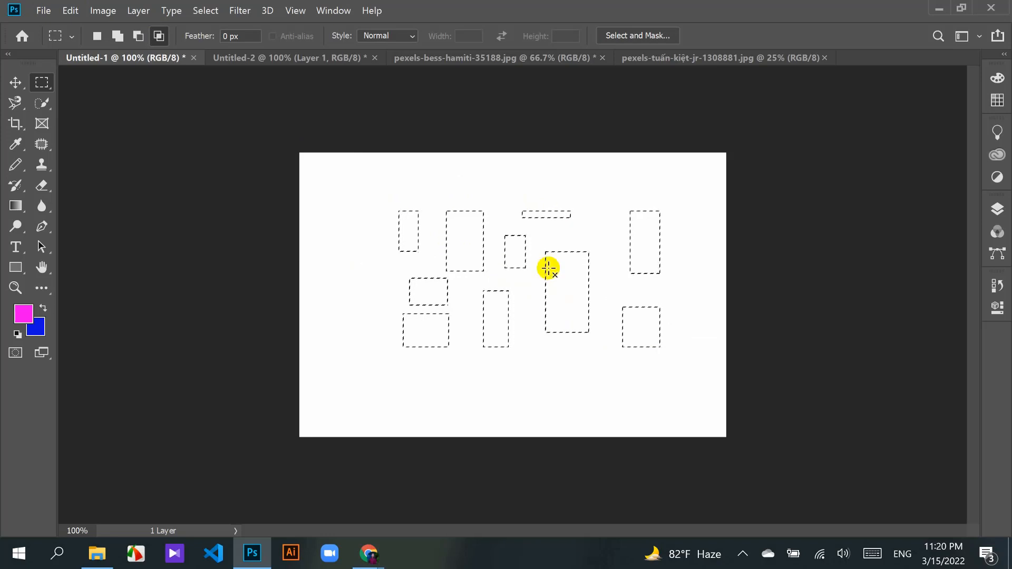
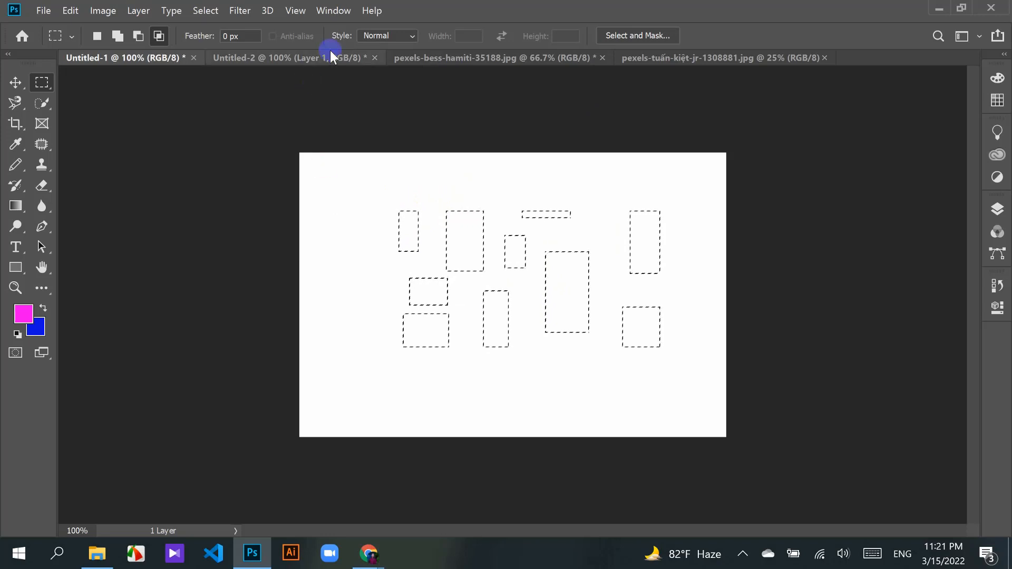
key(ctrl+z)
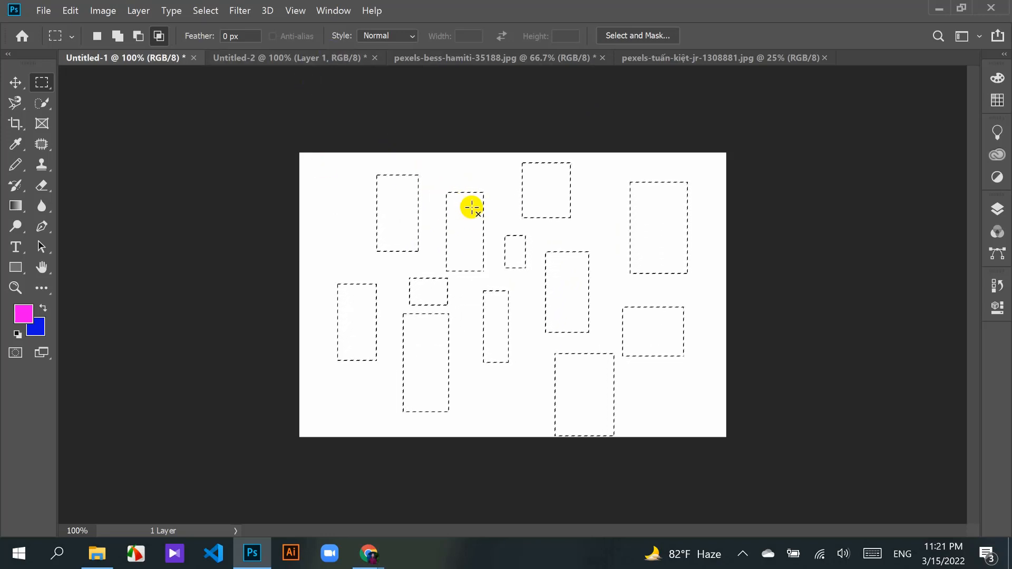
key(ctrl+shift+z)
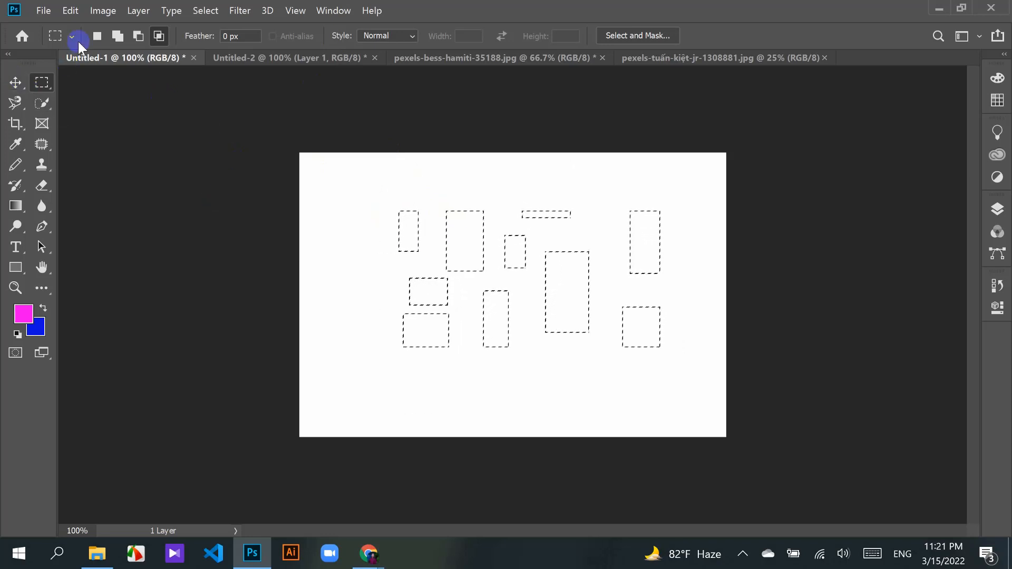
Step: Transfer the intersected outlines to Untitled-2 in New selection mode, place them over the woman, copy those photo parts, and return to Untitled-1
click(96, 37)
drag(465, 245, 476, 269)
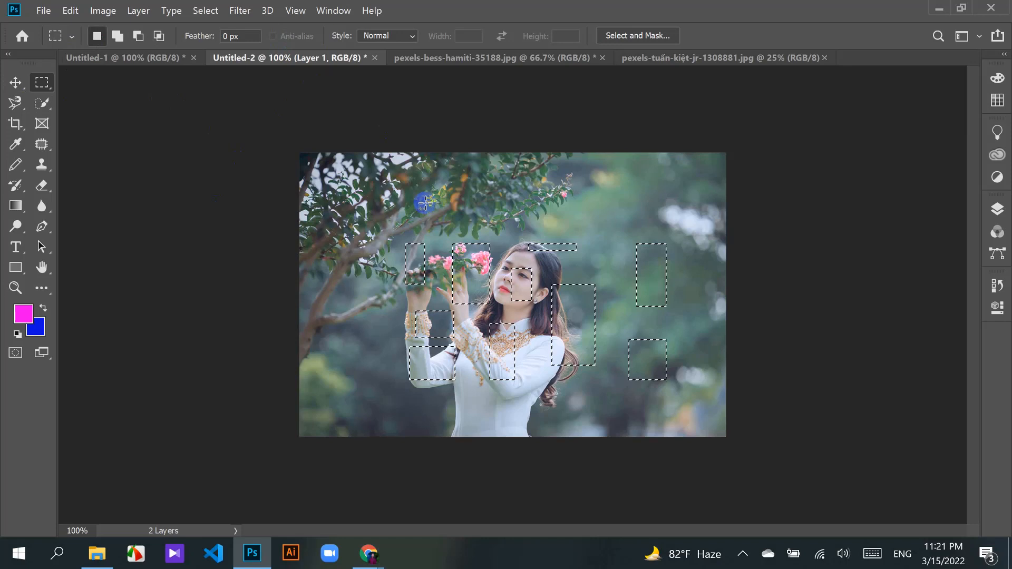
click(178, 60)
Step: Paste the copied photo parts in place in Untitled-1 and shift them sideways with the Move tool
key(ctrl+shift+alt+v)
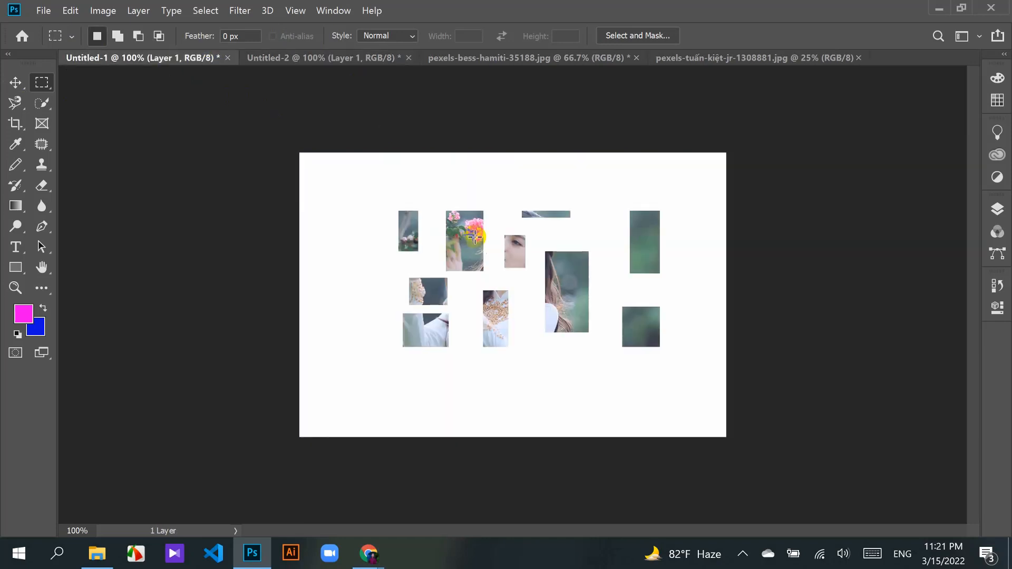
click(16, 82)
drag(472, 227, 594, 230)
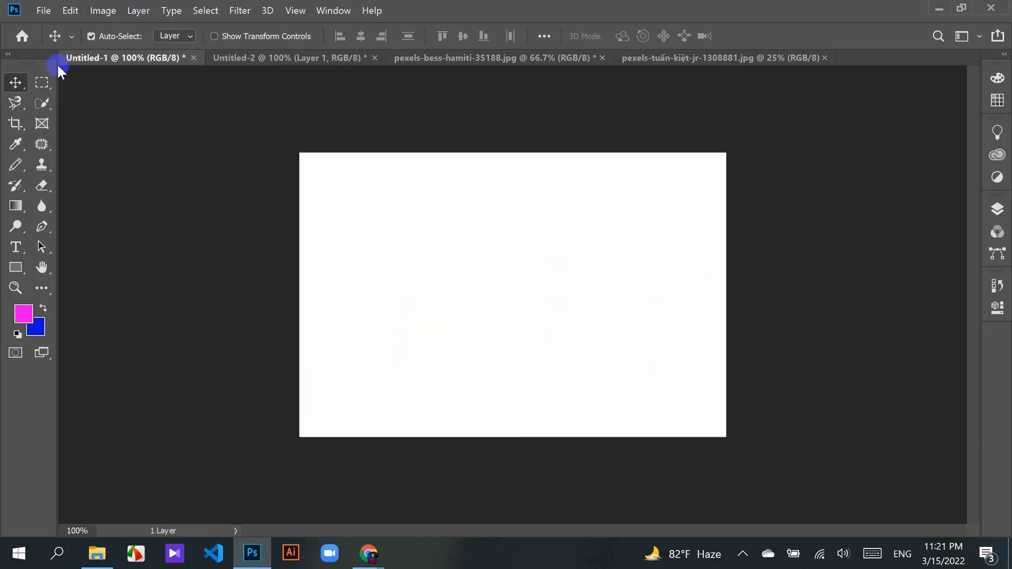
Step: Draw a rectangular marquee with 0 px feather around the boy's head and shoulders in the photo of the two children
click(41, 83)
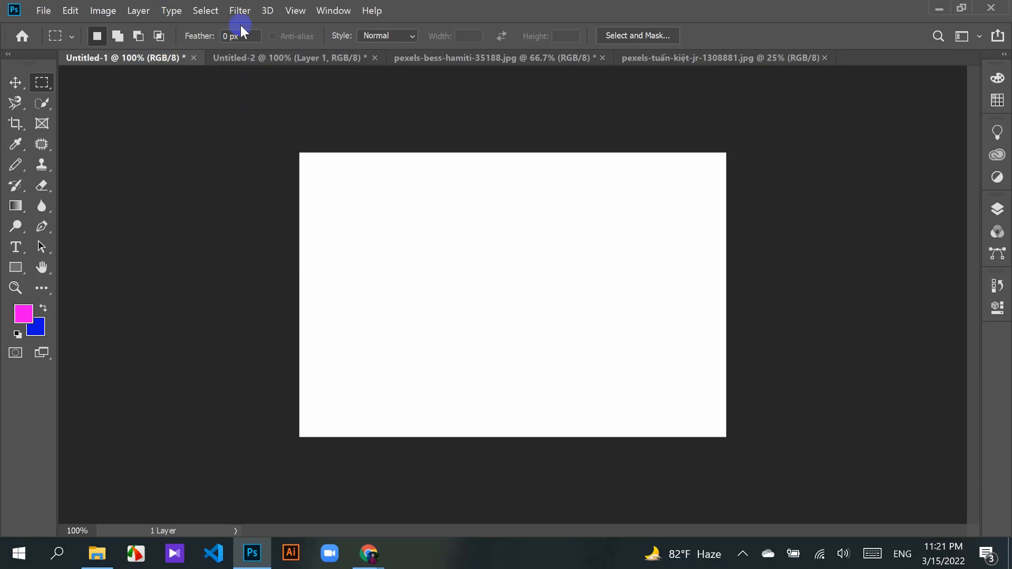
click(306, 56)
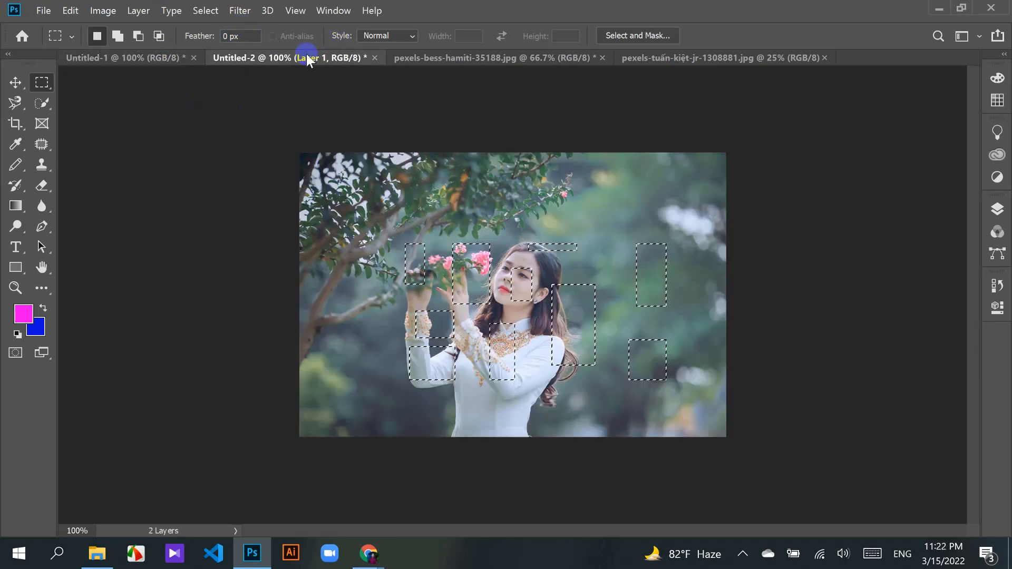
click(532, 58)
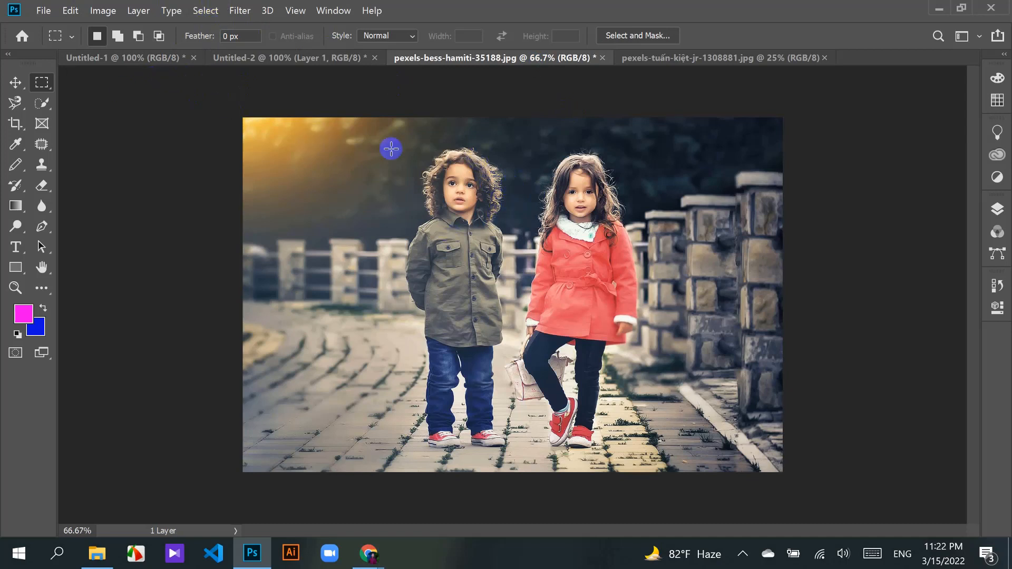
drag(390, 140, 532, 256)
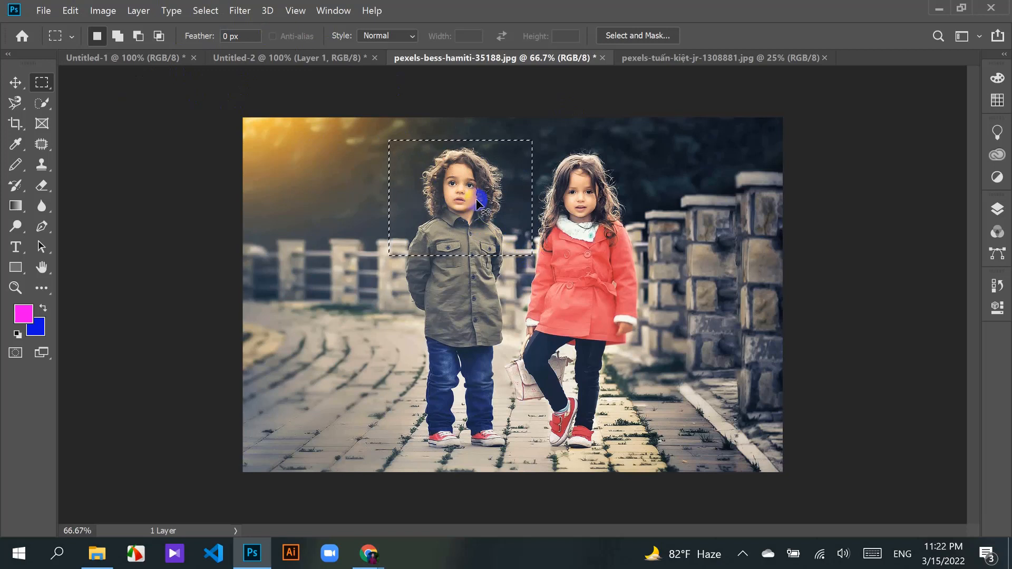
Step: Paste the hard-edged selection of the boy into Untitled-1 and undo the paste
click(126, 59)
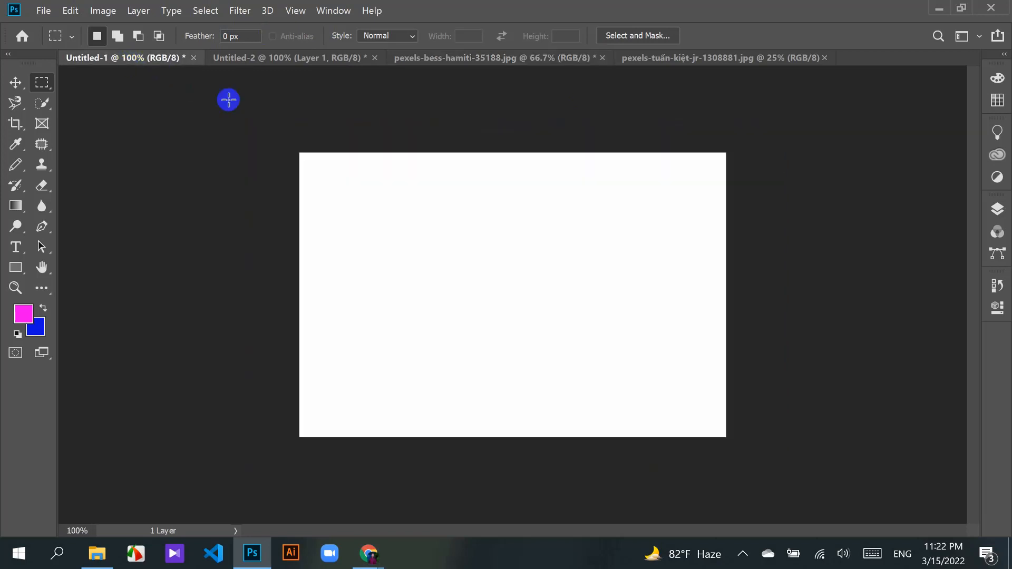
key(ctrl+v)
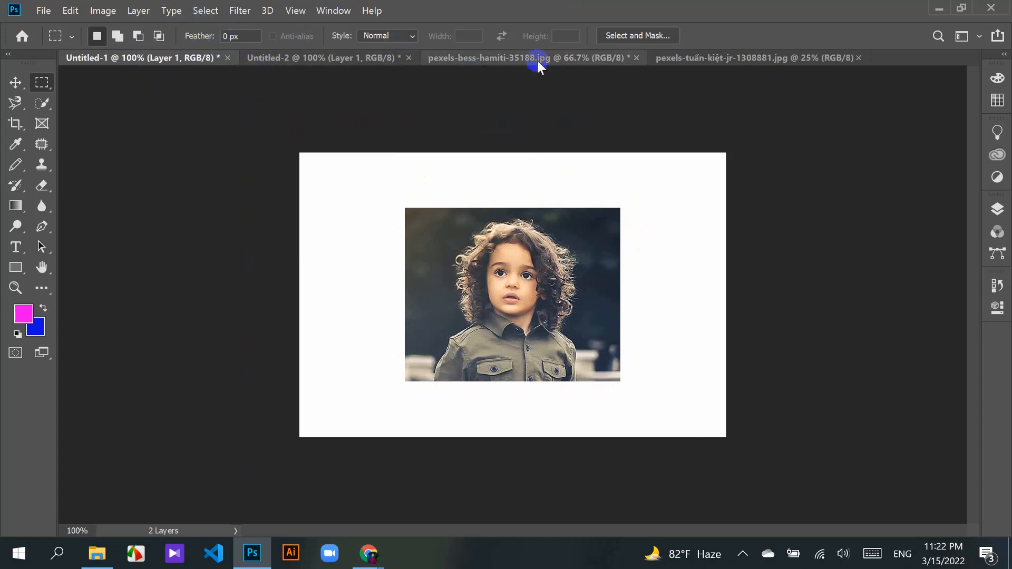
key(ctrl+z)
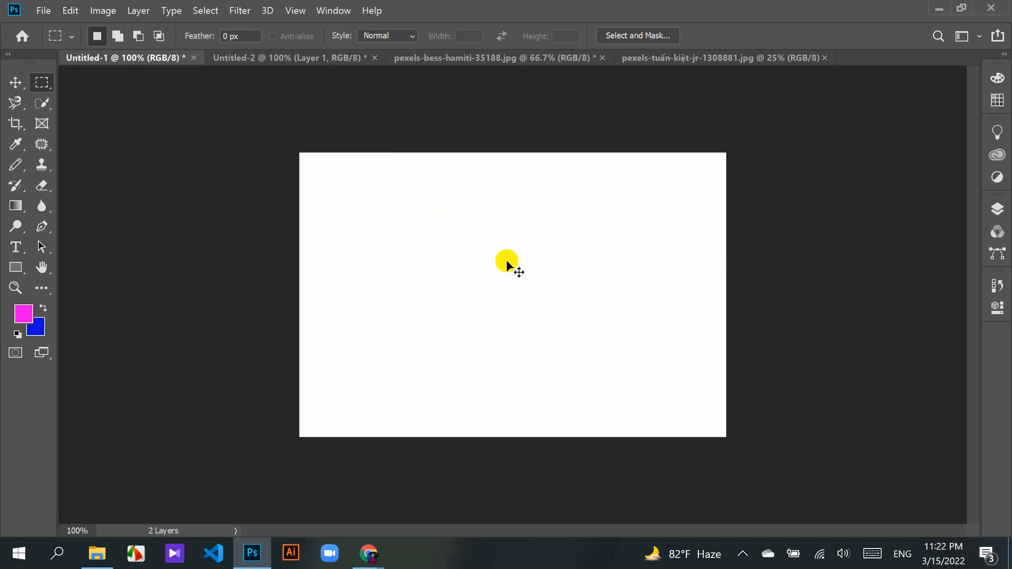
Step: Set the feather to 20 px and reselect the boy's head and shoulders in the children's photo for pasting into Untitled-1
click(492, 59)
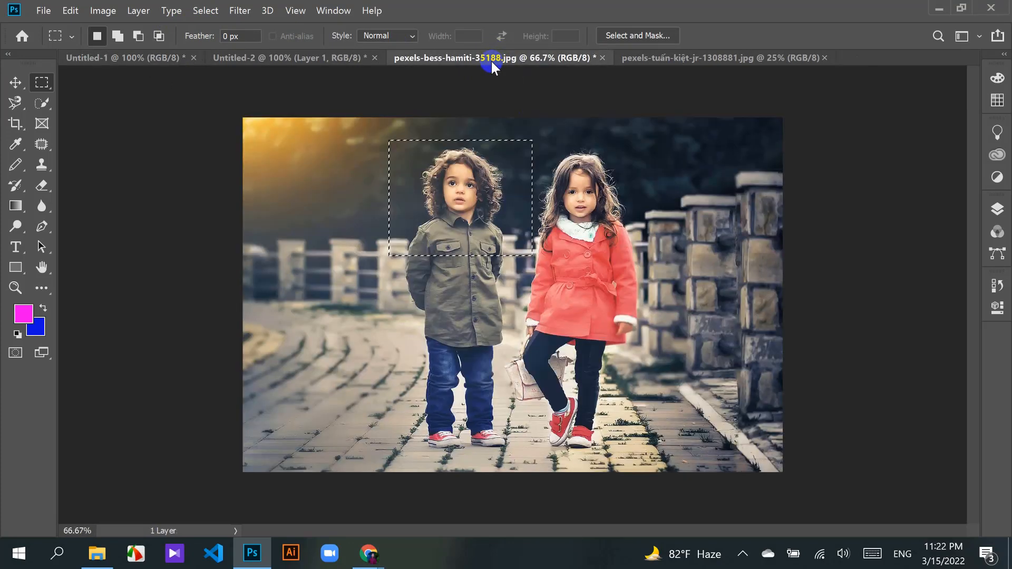
click(522, 191)
click(233, 36)
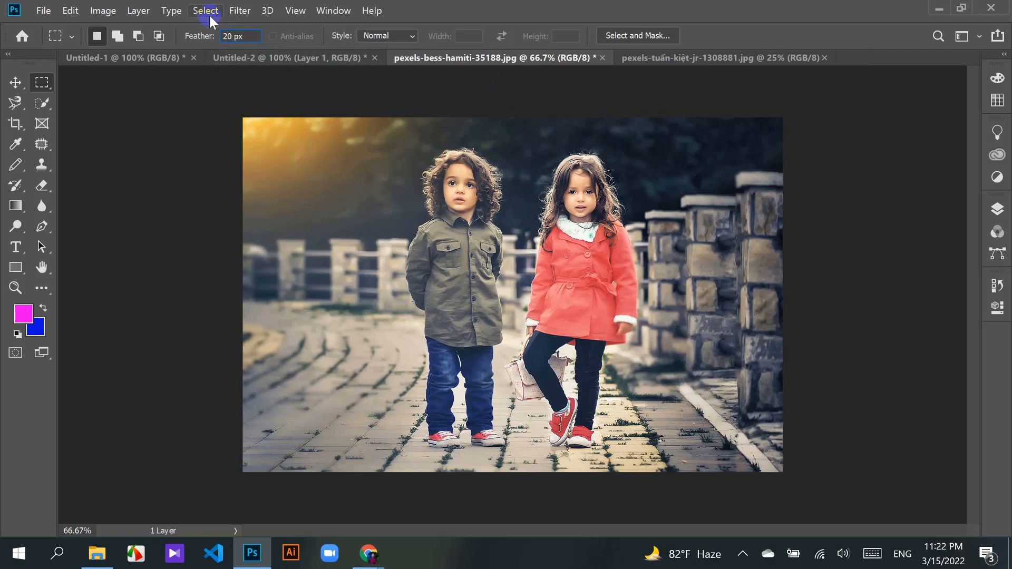
drag(396, 138, 528, 268)
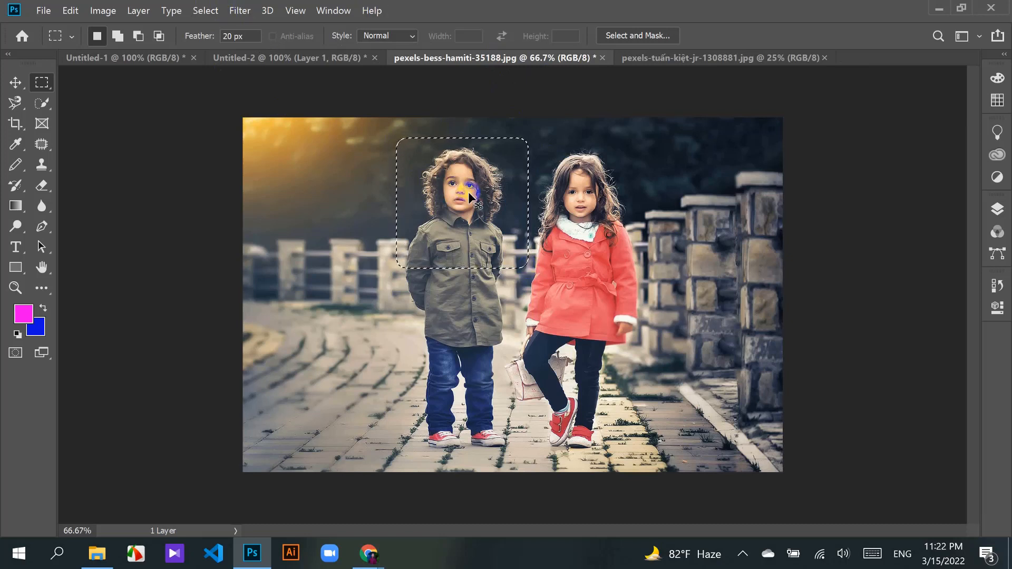
click(139, 56)
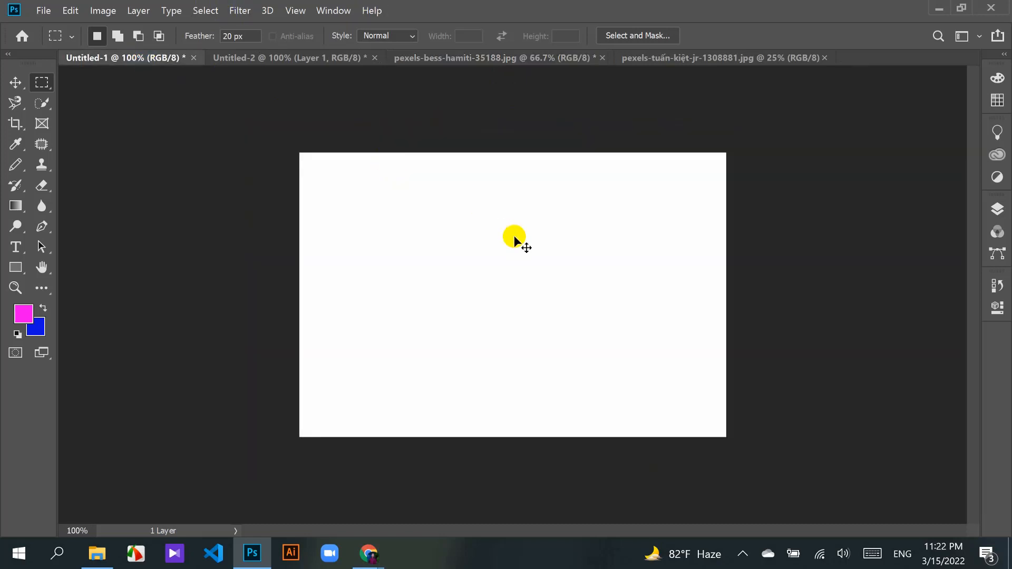
Step: Place the feathered cutout of the boy on the Untitled-1 canvas and switch to the pexels-bess-hamiti-35188.jpg document
drag(514, 235, 514, 236)
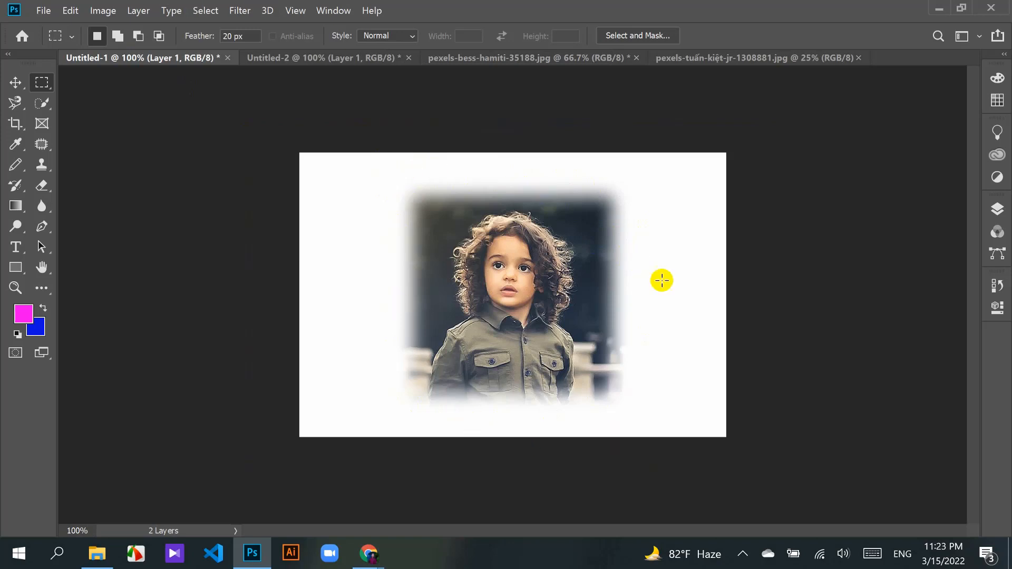
click(576, 60)
click(535, 209)
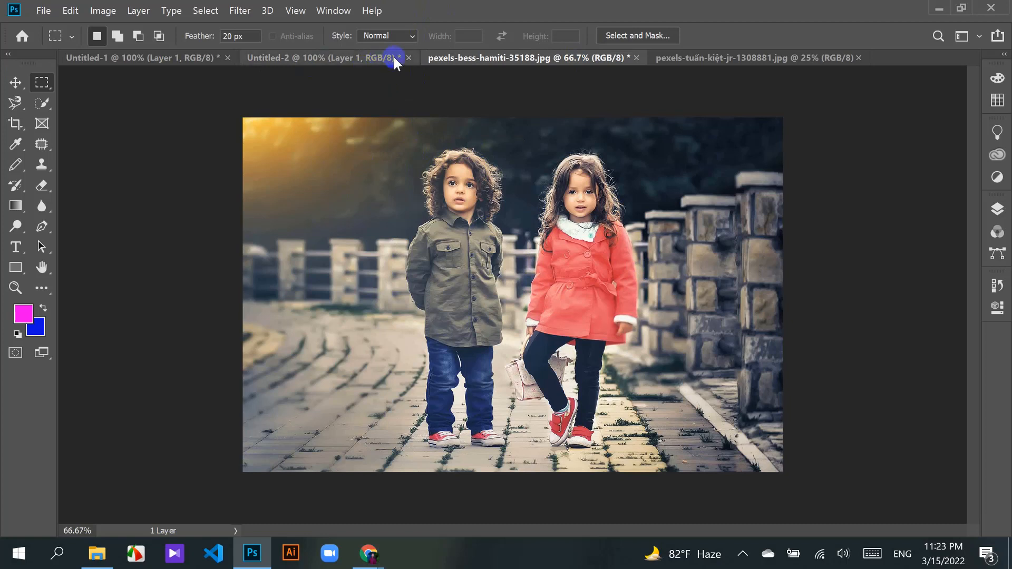
Step: Set the rectangular marquee's feather to 40 px and select a rectangle around the boy's head and upper body
click(413, 35)
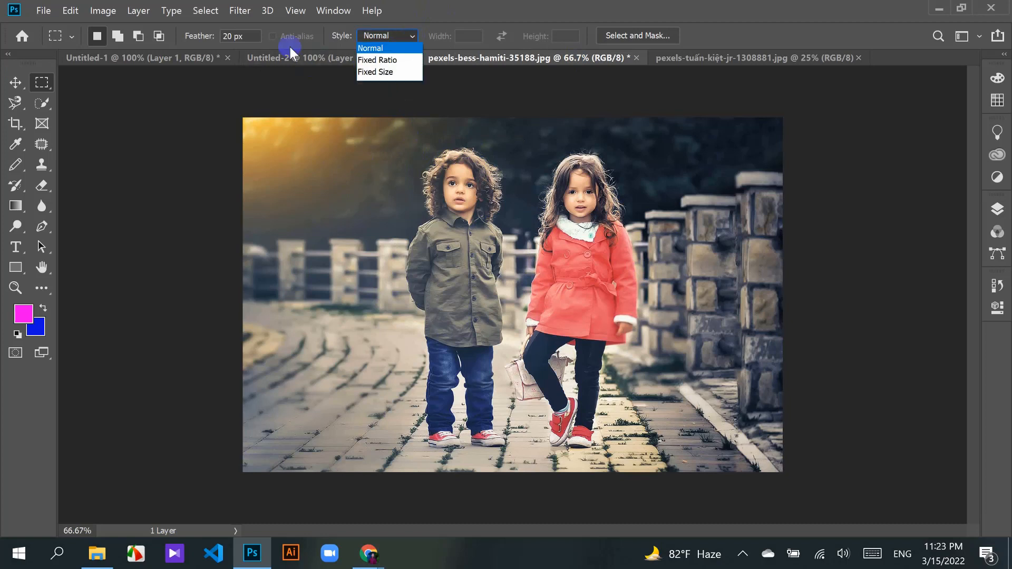
click(230, 33)
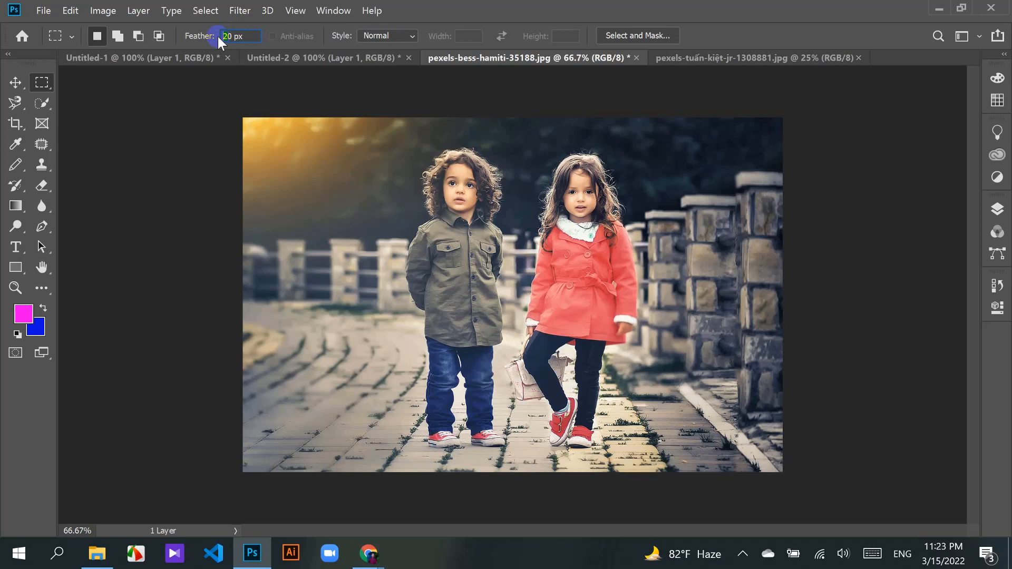
text(4)
drag(386, 133, 538, 268)
drag(368, 123, 555, 283)
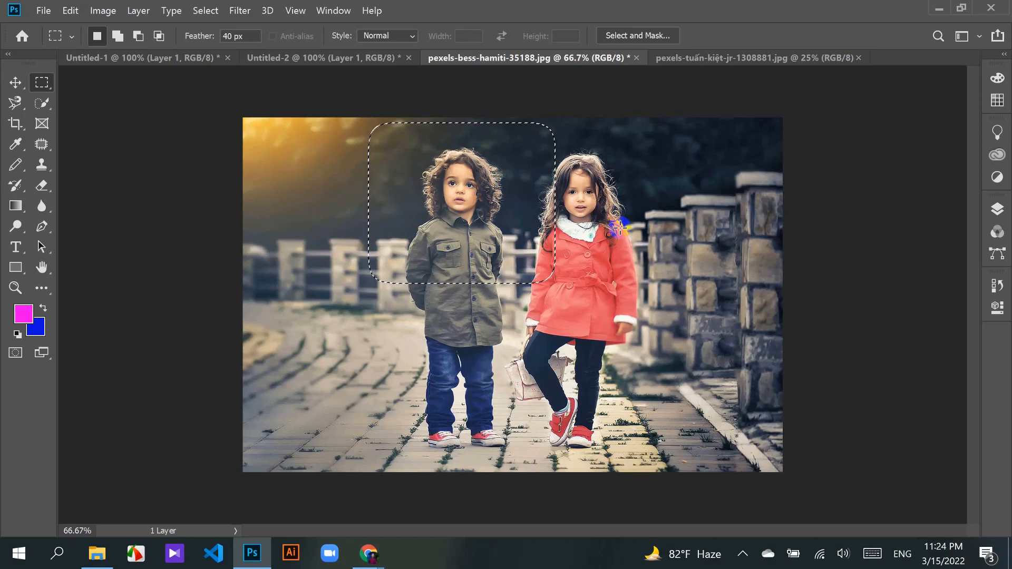
Step: Try inverting the selection and filling the area around the boy with white (ffffff) at 100% opacity in Normal mode
right_click(448, 155)
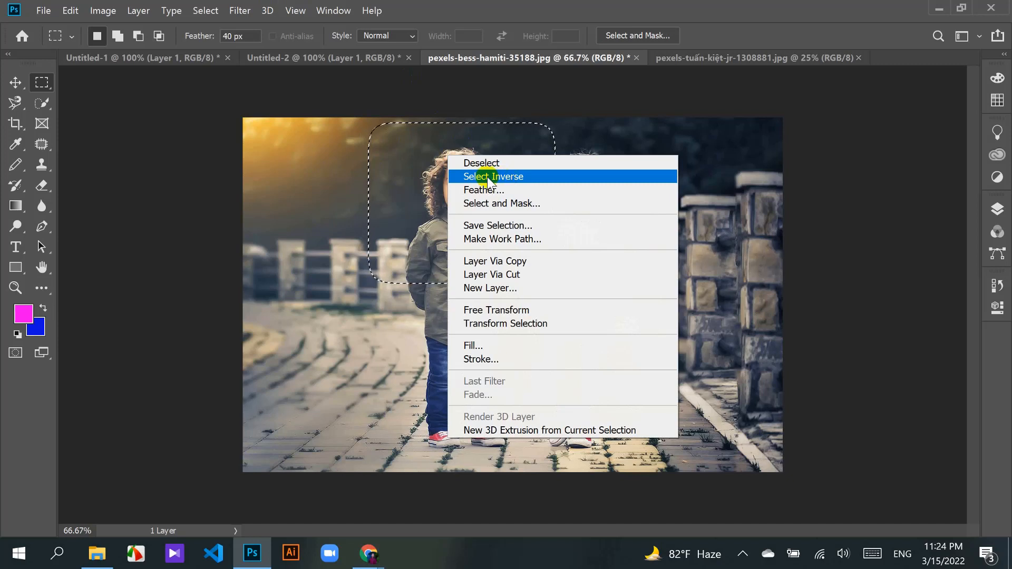
click(527, 180)
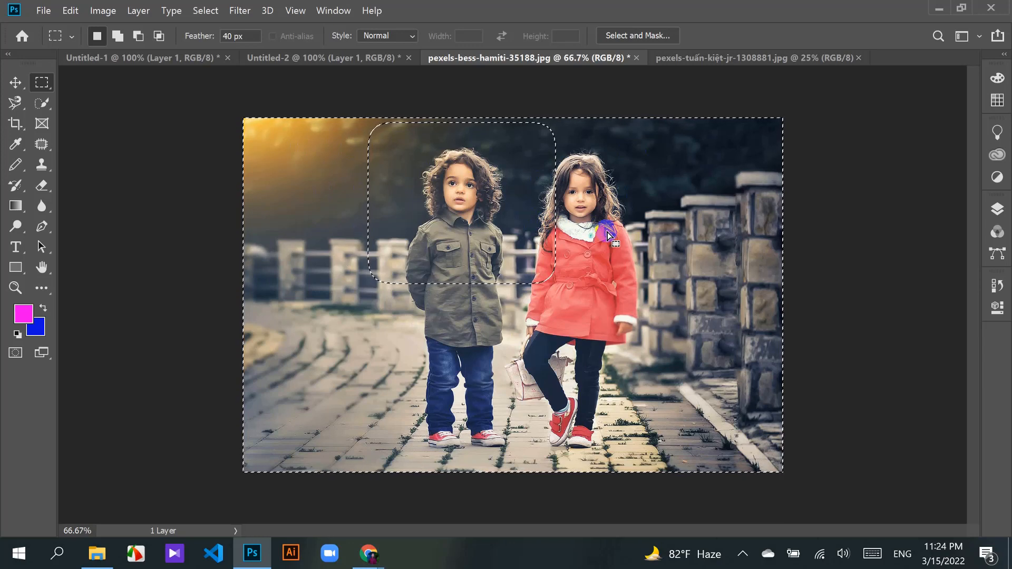
key(shift+F5)
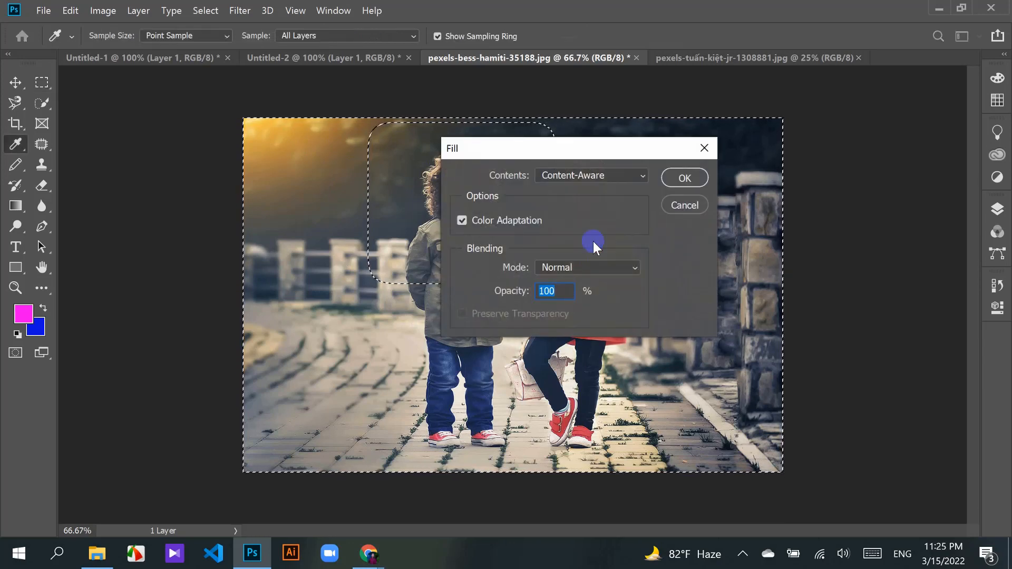
click(622, 177)
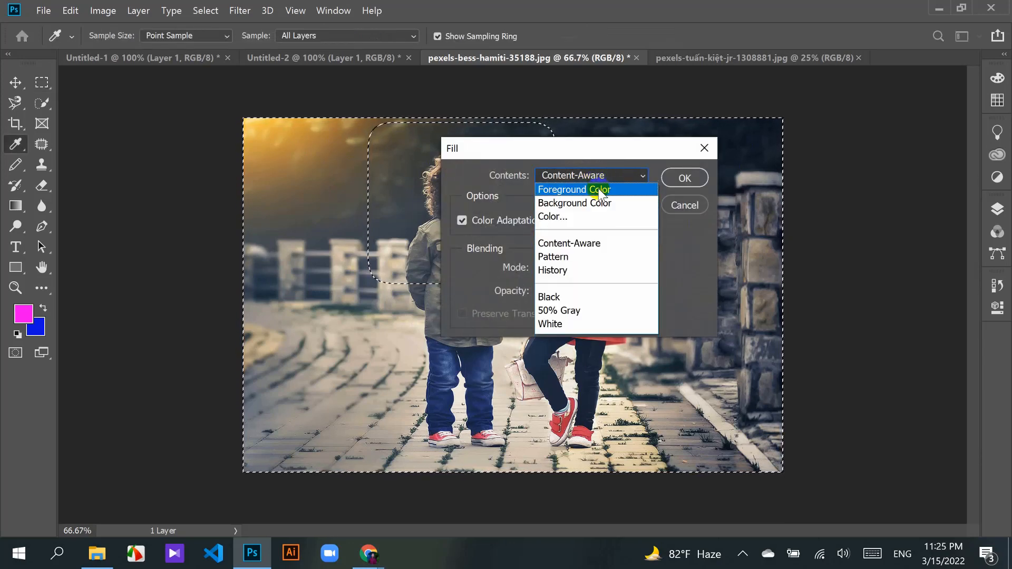
click(585, 219)
drag(506, 146, 467, 106)
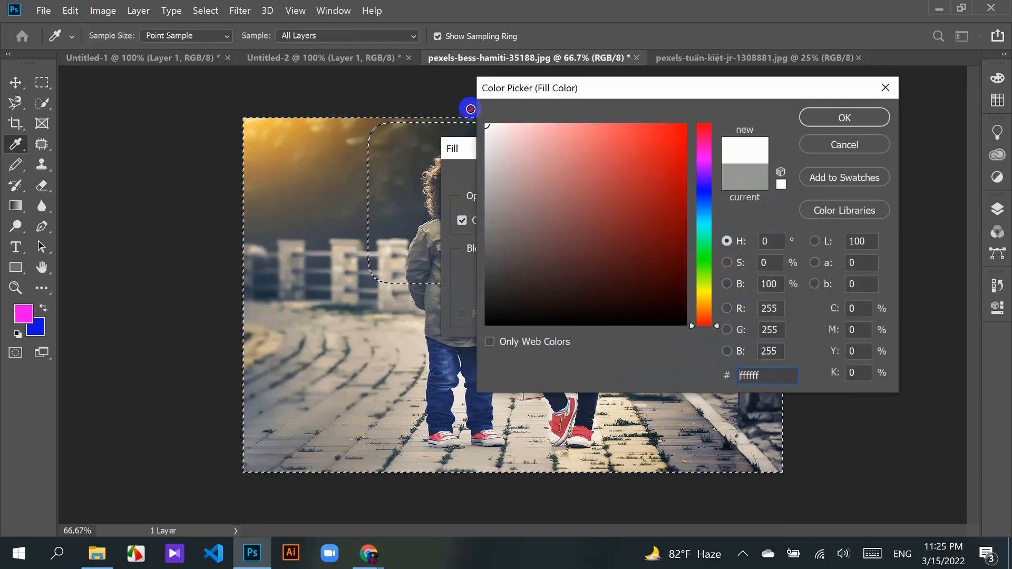
click(844, 118)
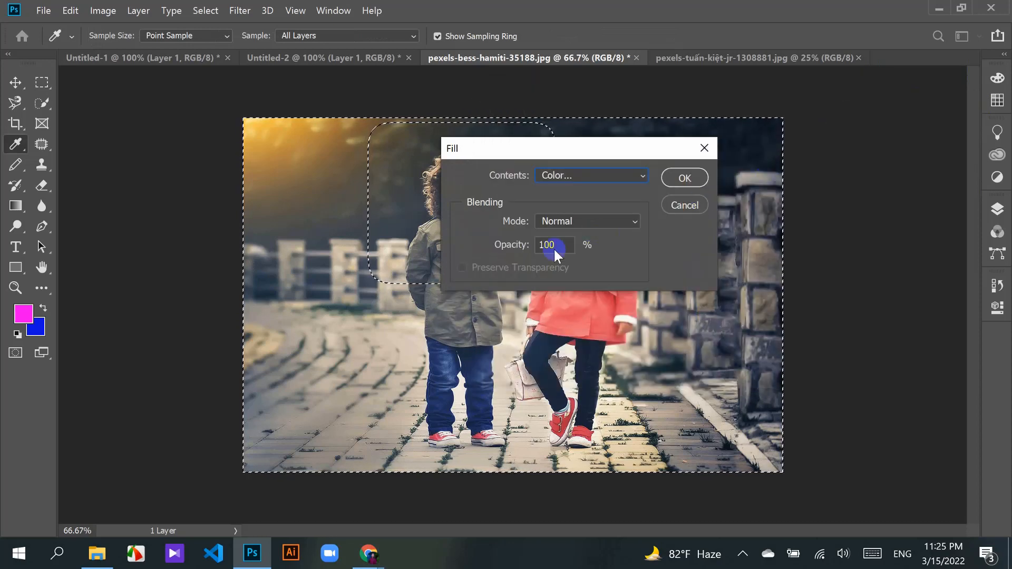
click(684, 177)
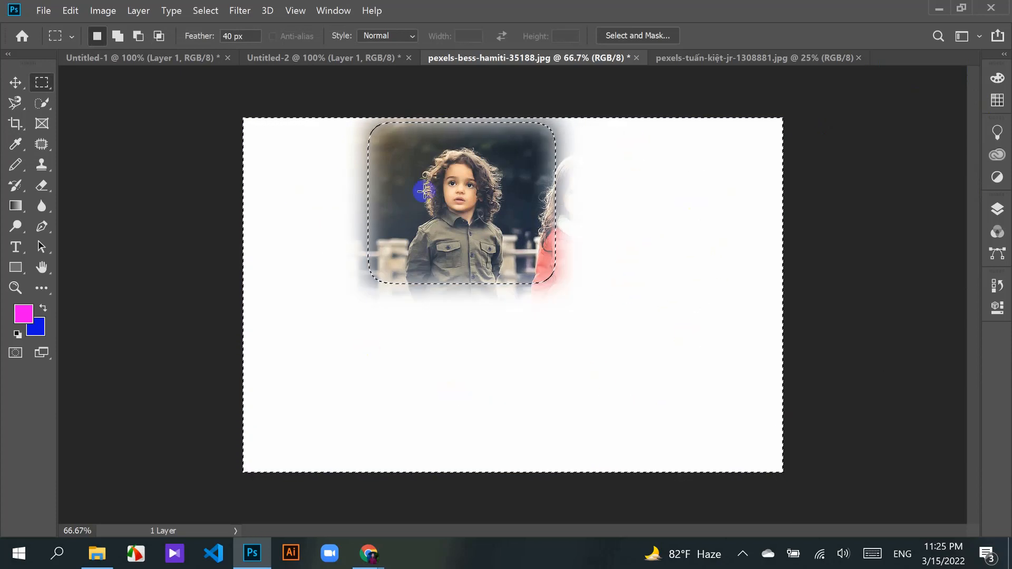
key(ctrl+d)
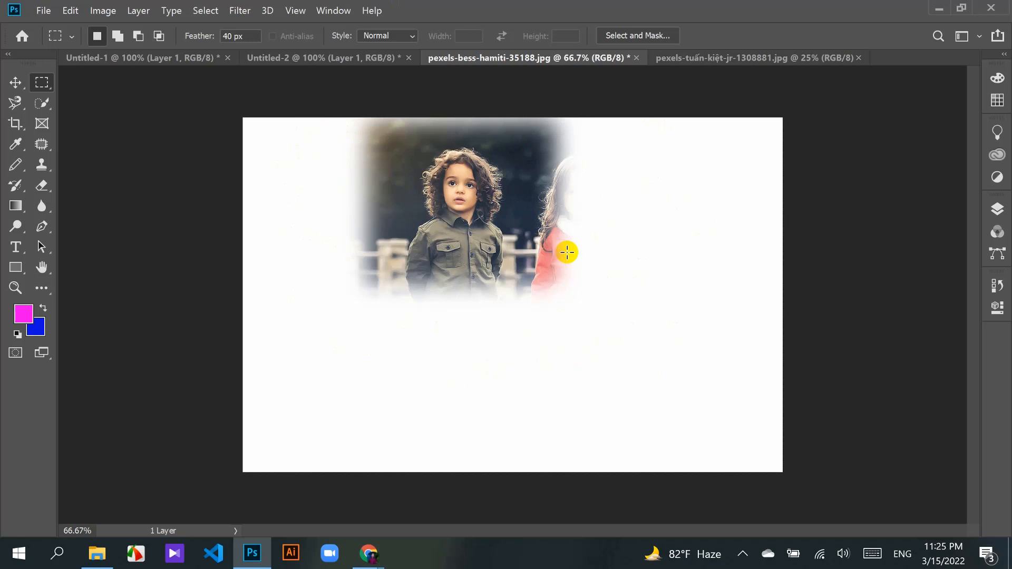
key(ctrl+z)
Step: Select a circle around the boy's head with the Elliptical Marquee and shift the selection slightly down
right_click(39, 80)
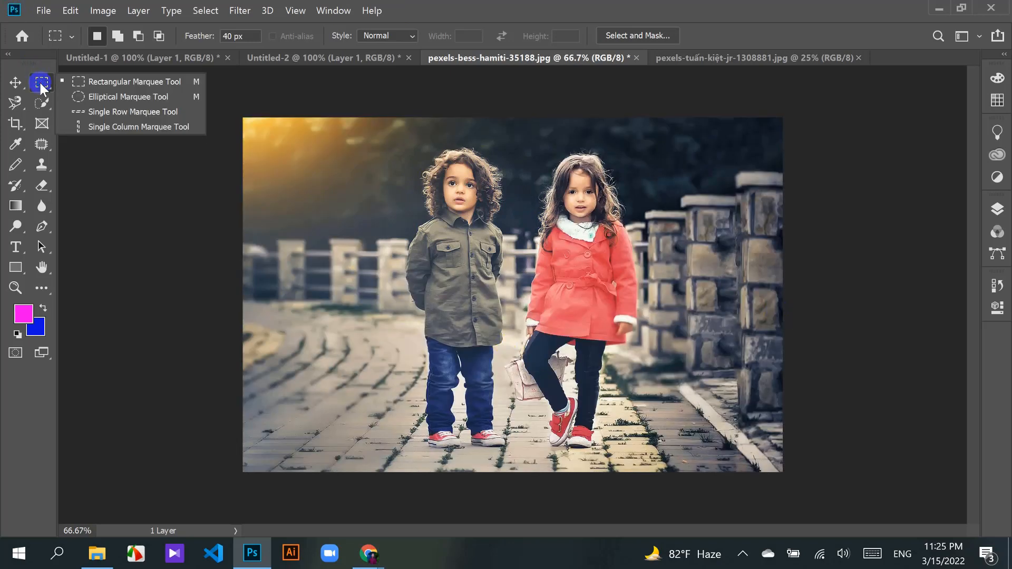
click(90, 97)
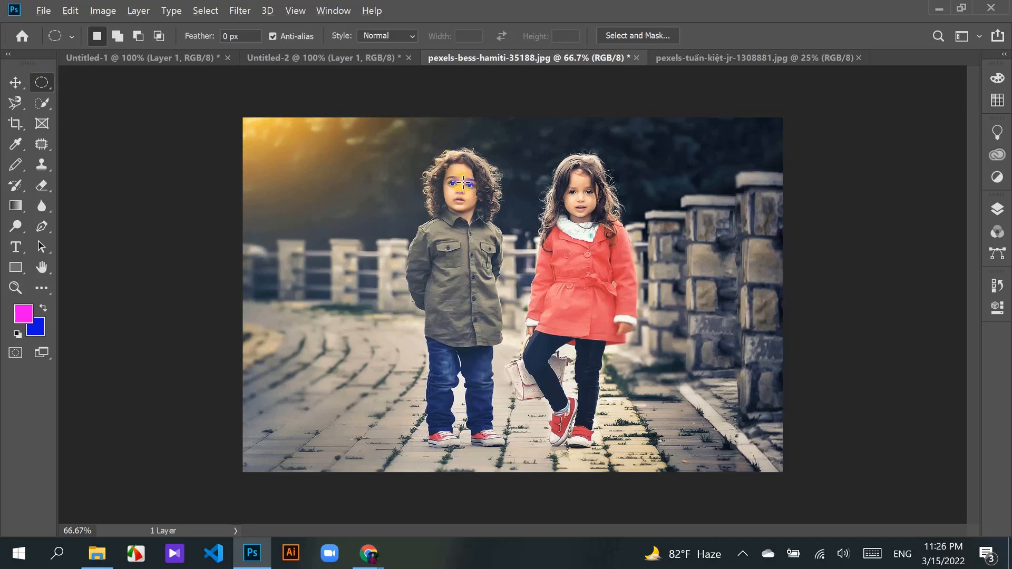
drag(463, 183, 619, 248)
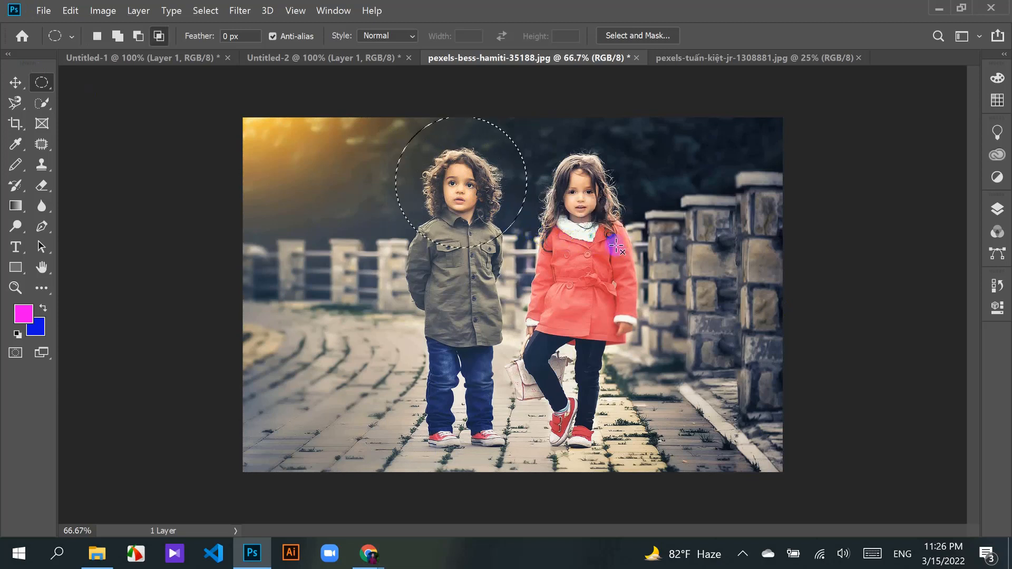
click(15, 82)
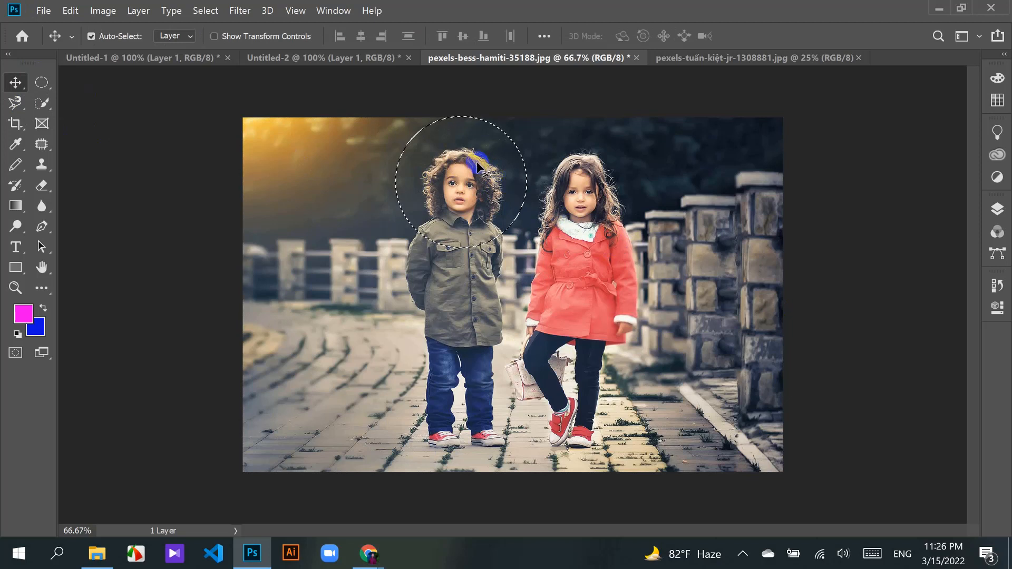
click(45, 81)
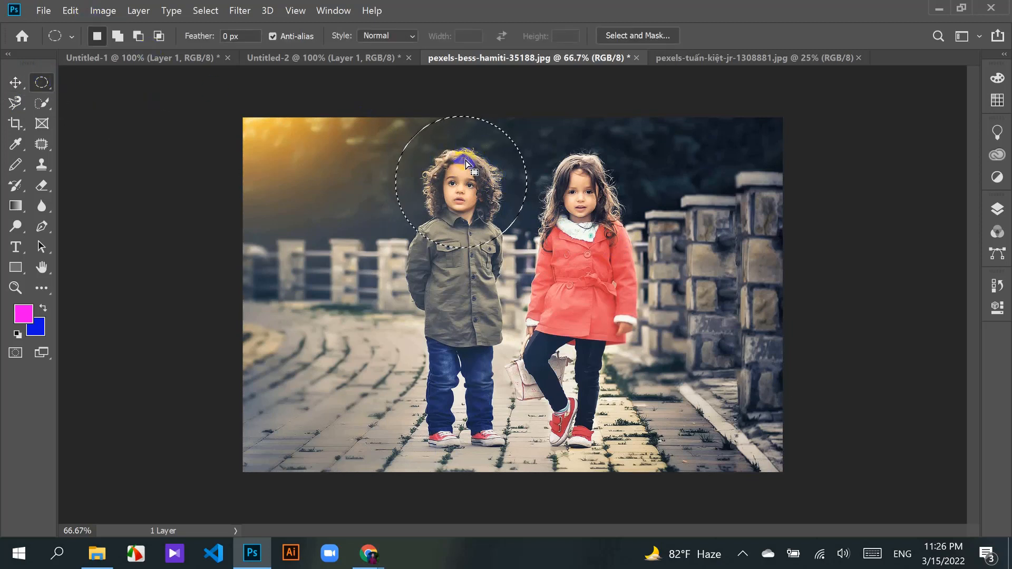
drag(466, 158, 464, 172)
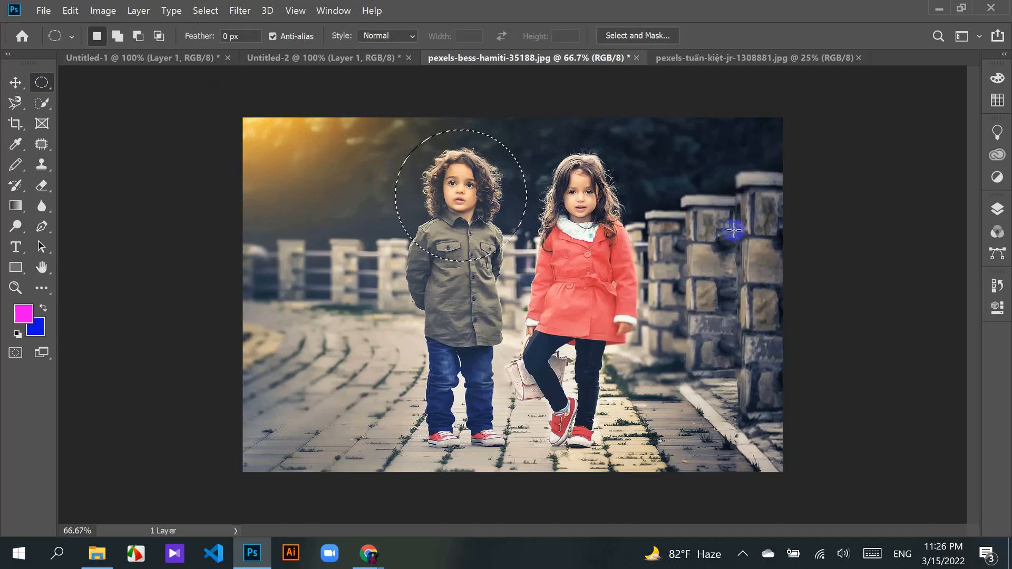
Step: Duplicate the Background layer and hide the original Background layer
click(998, 209)
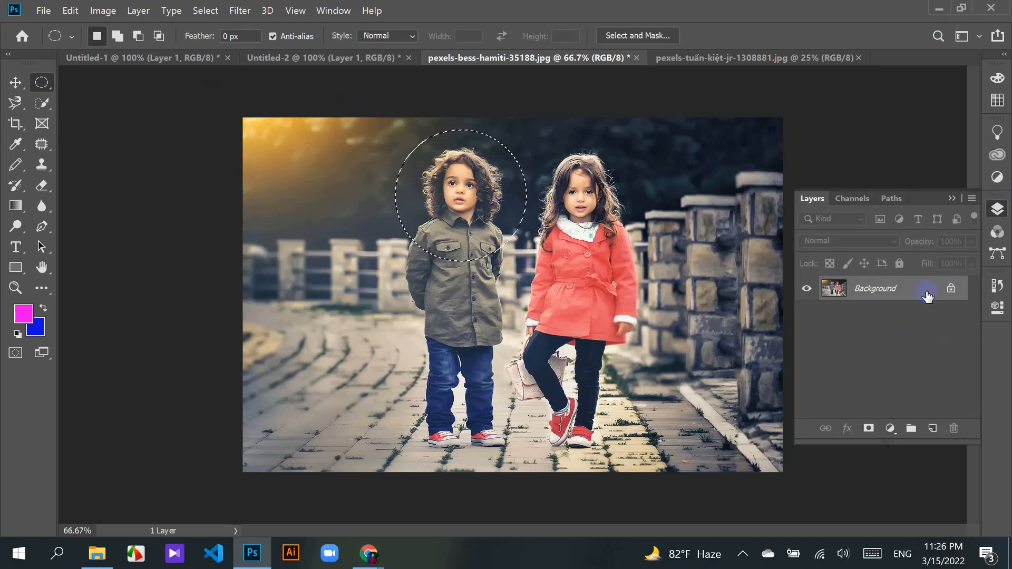
click(951, 290)
drag(922, 296, 932, 428)
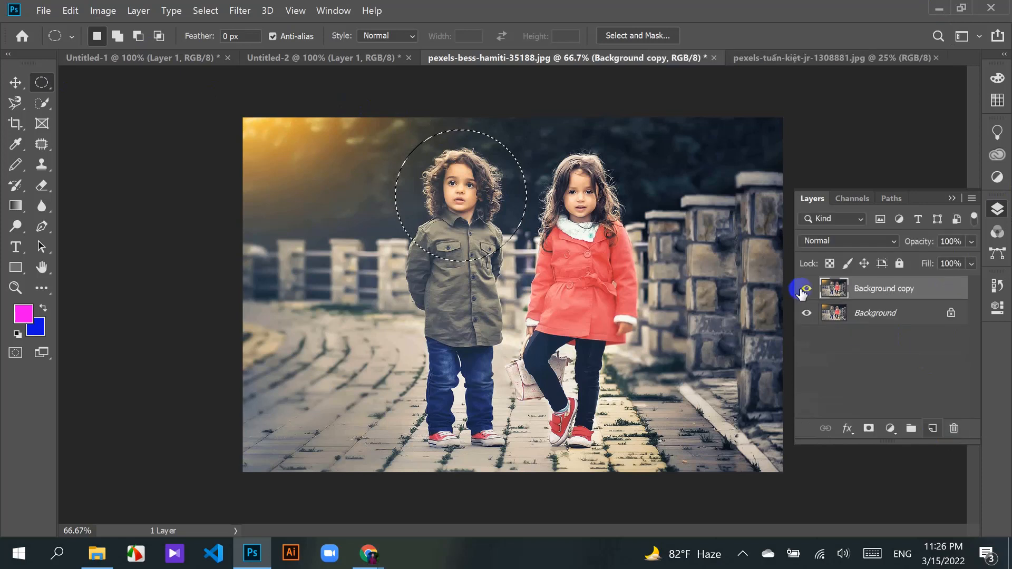
click(806, 313)
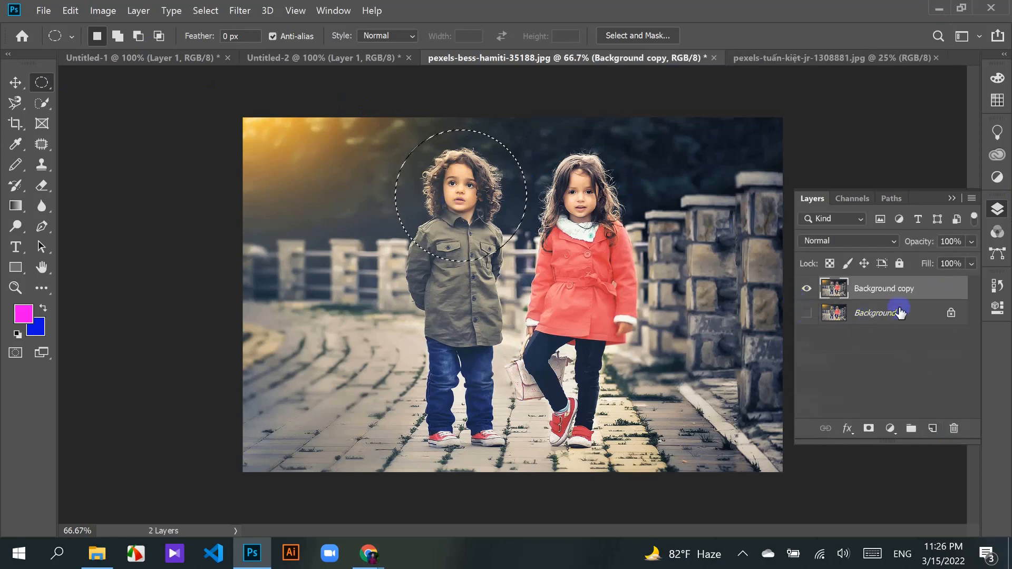
Step: Try masking the Background copy layer with the circular selection, setting the marquee feather to 40 px between the two attempts
click(869, 429)
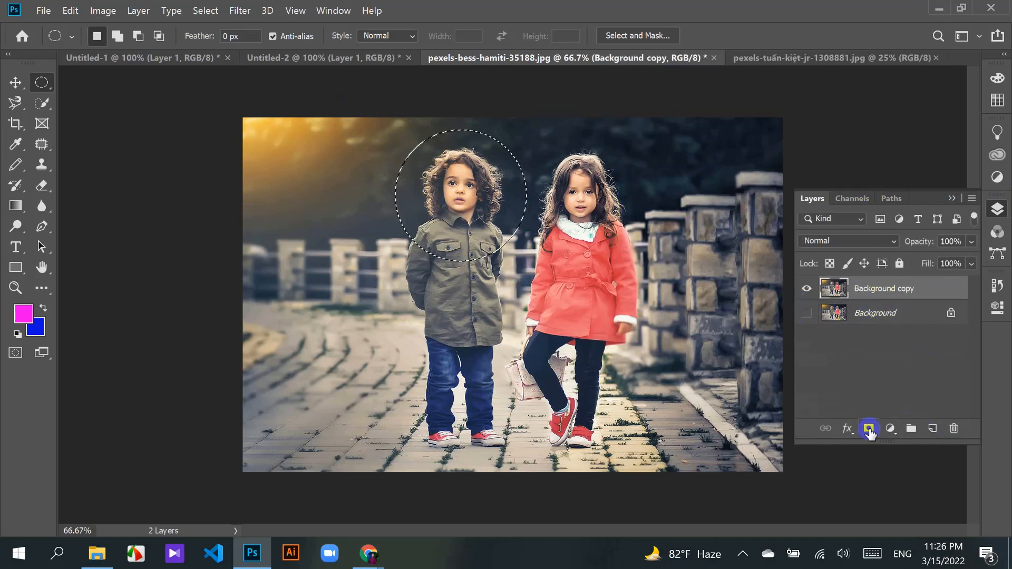
click(868, 429)
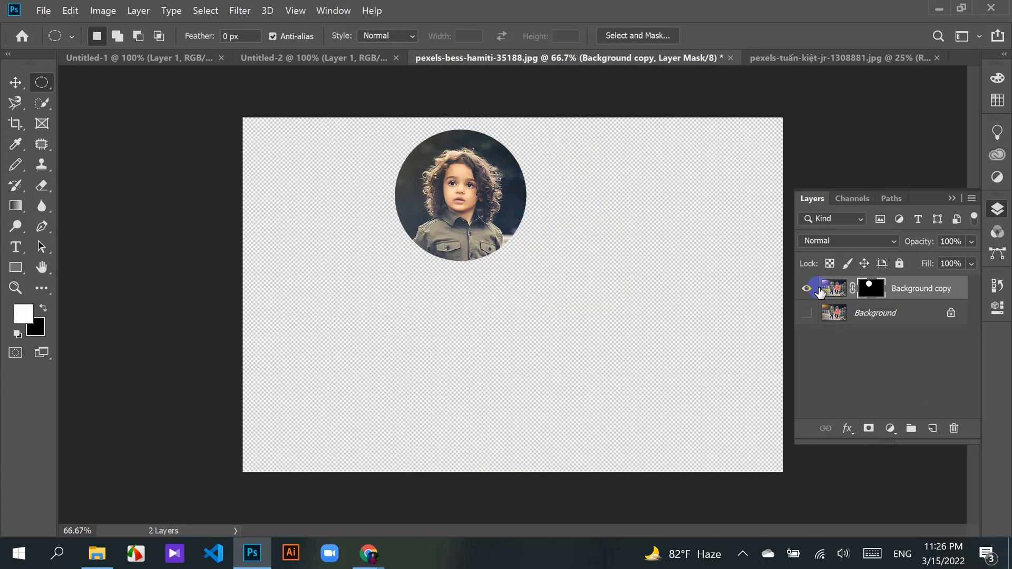
key(ctrl+z)
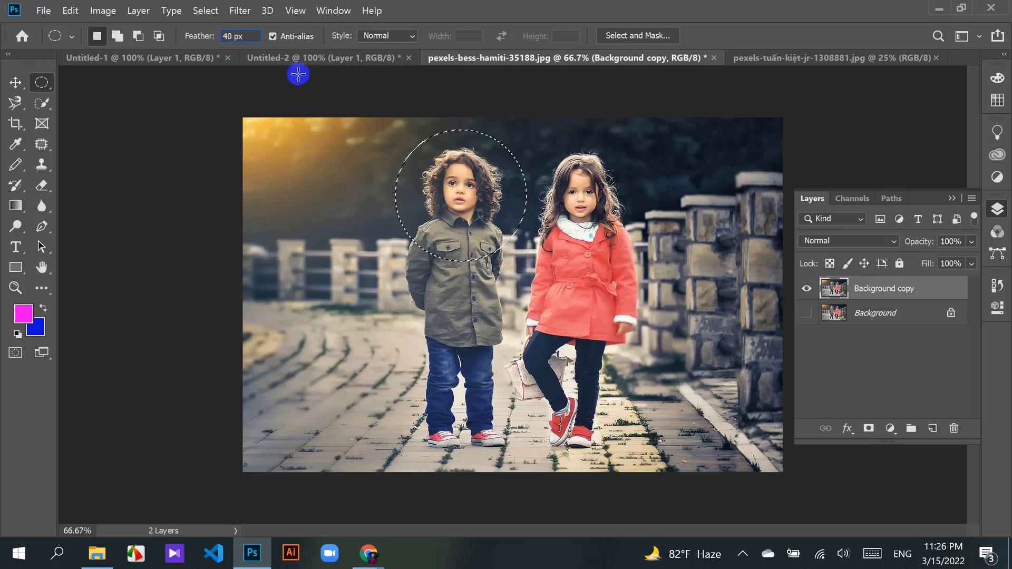
click(868, 429)
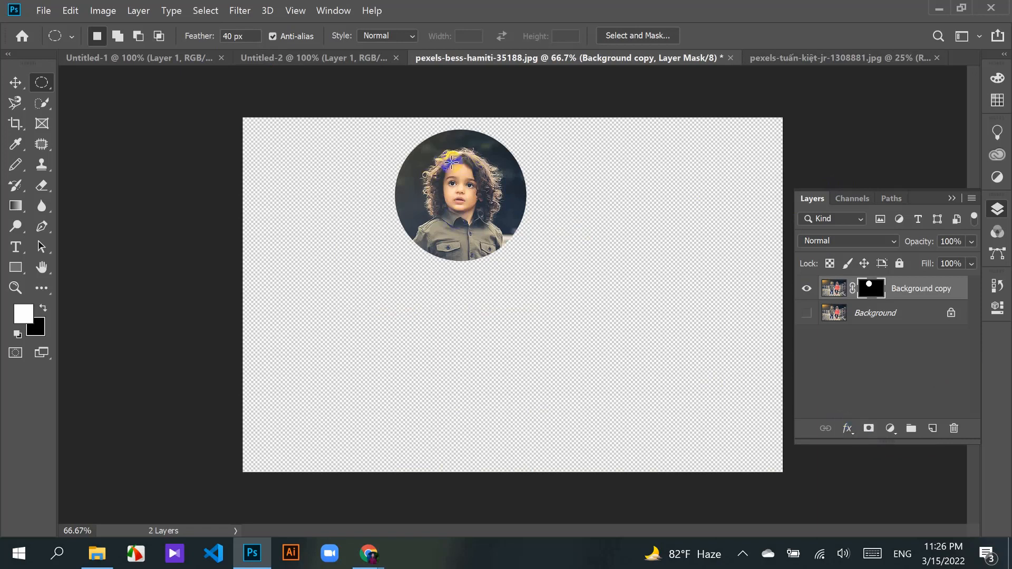
key(ctrl+z)
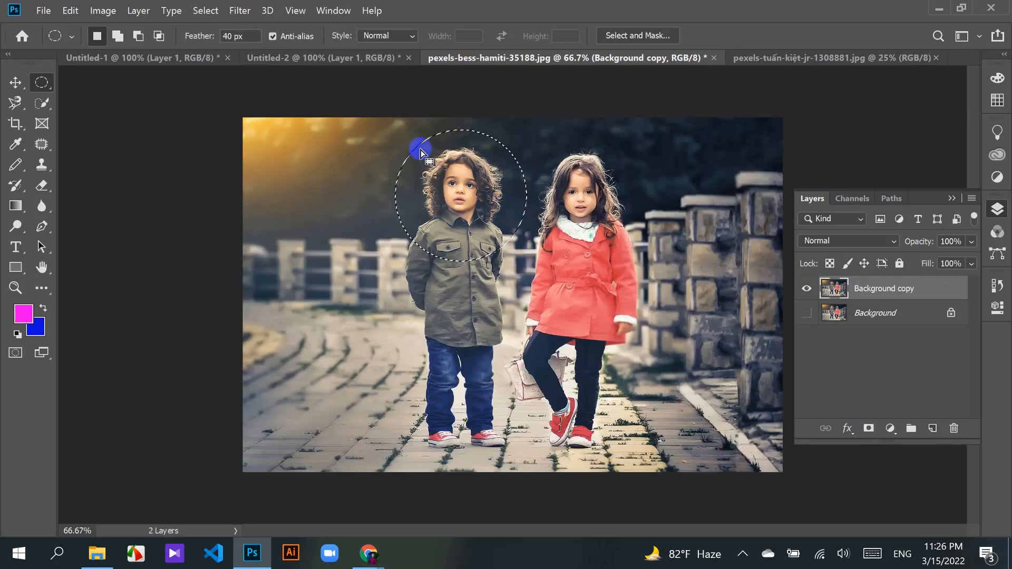
Step: Draw a new circular selection with 40 px feather around the boy's head and shift it down to centre on his face
drag(420, 153, 512, 236)
click(16, 82)
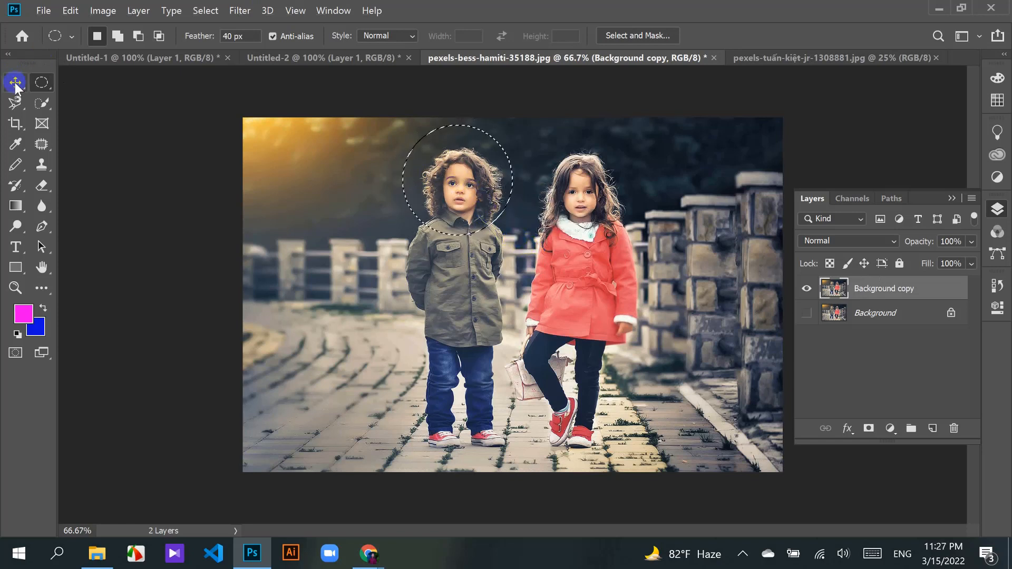
drag(452, 175, 460, 192)
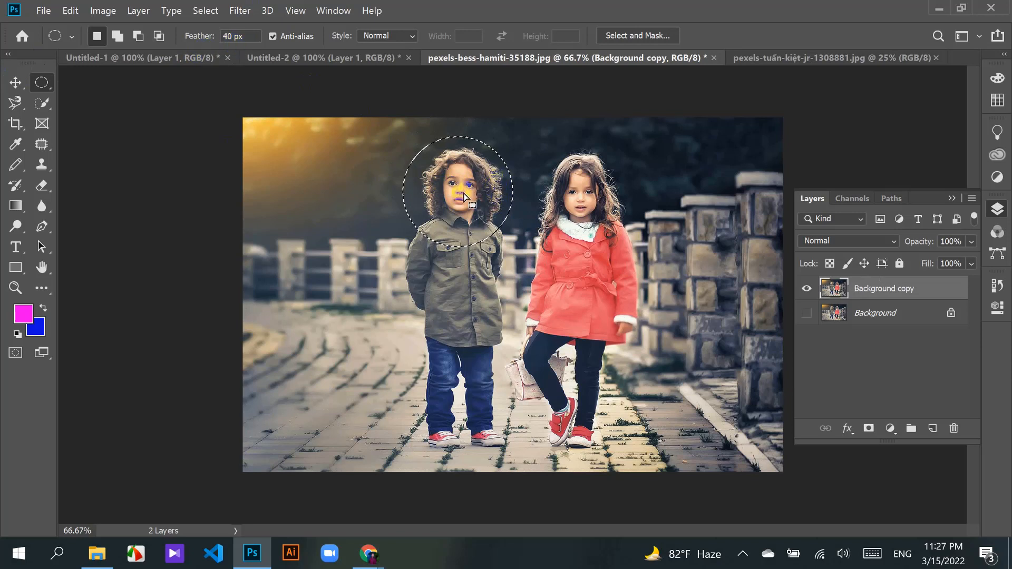
Step: Try deleting the feathered circular area over the boy's head from the Background copy layer
key(Delete)
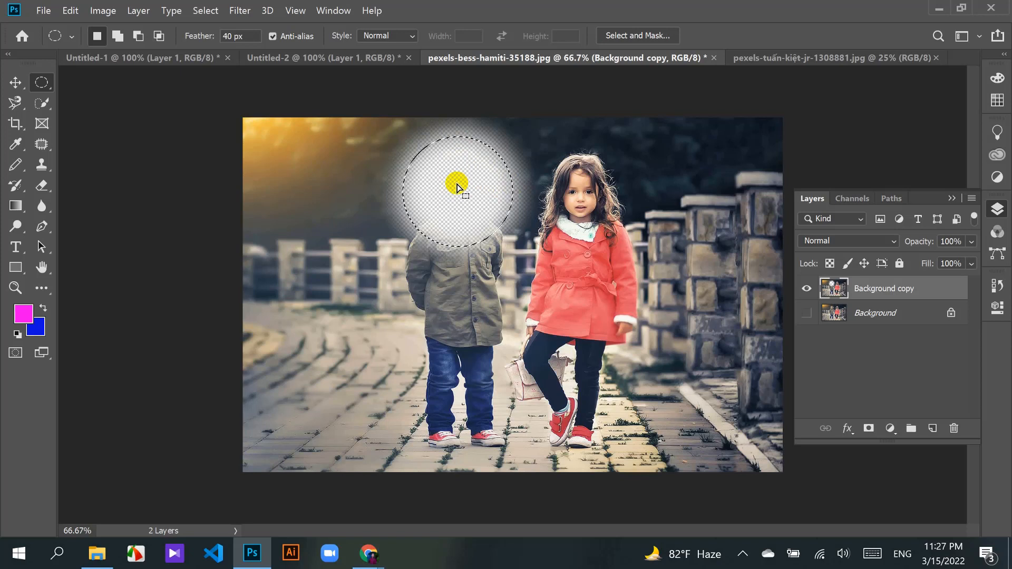
key(ctrl+z)
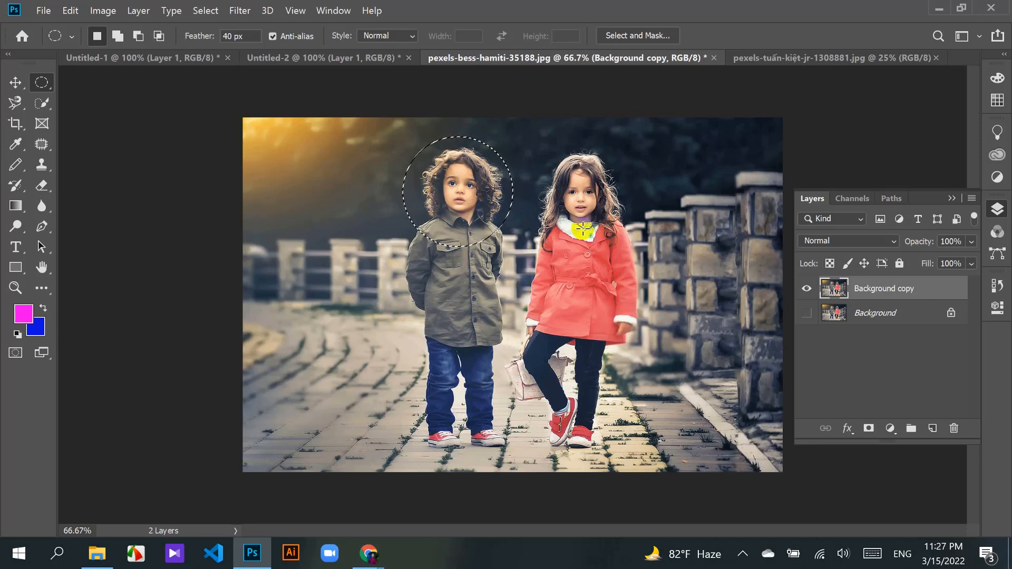
key(Delete)
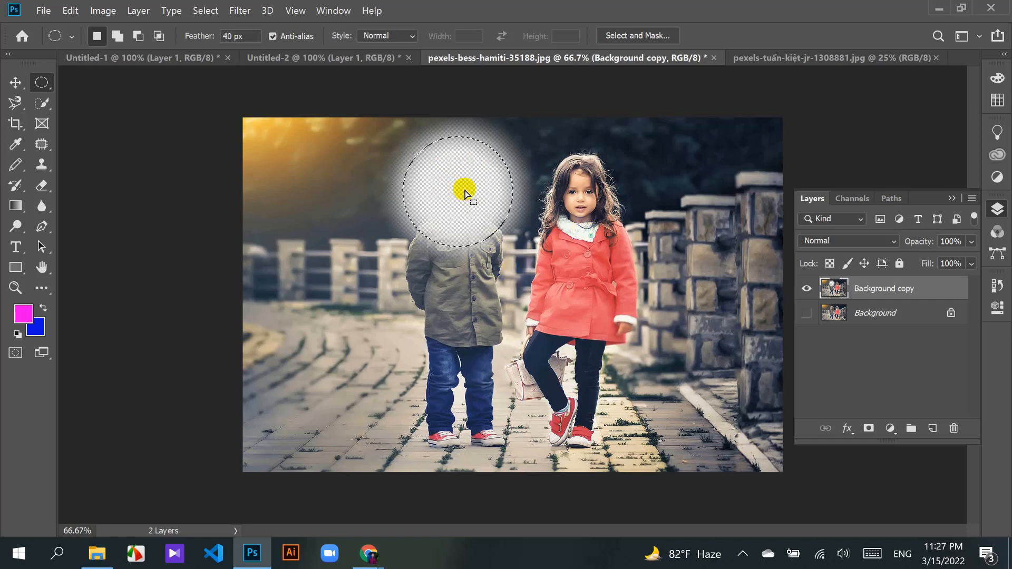
key(ctrl+z)
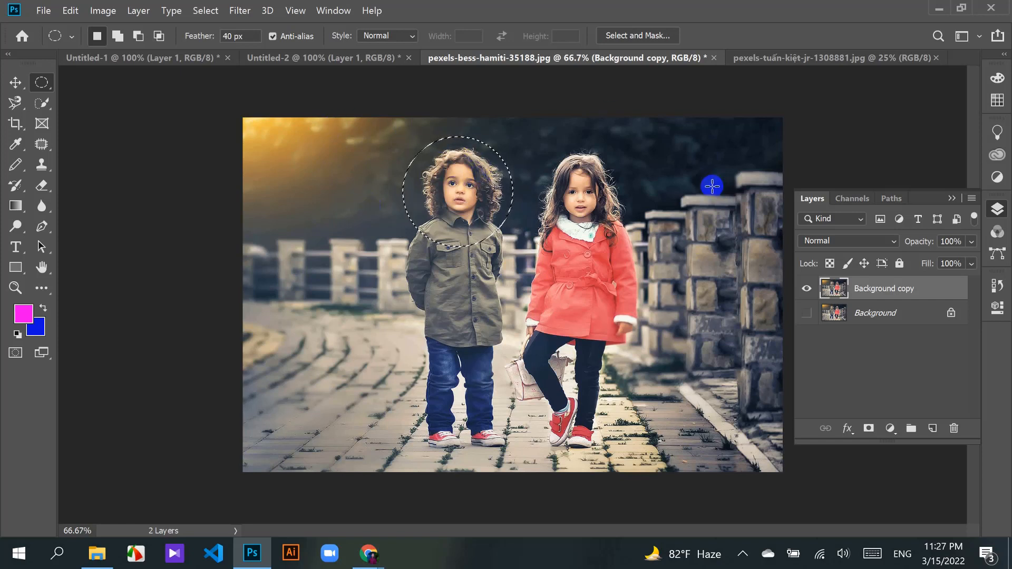
Step: Invert the circular selection so that everything outside the boy's head is selected
right_click(453, 173)
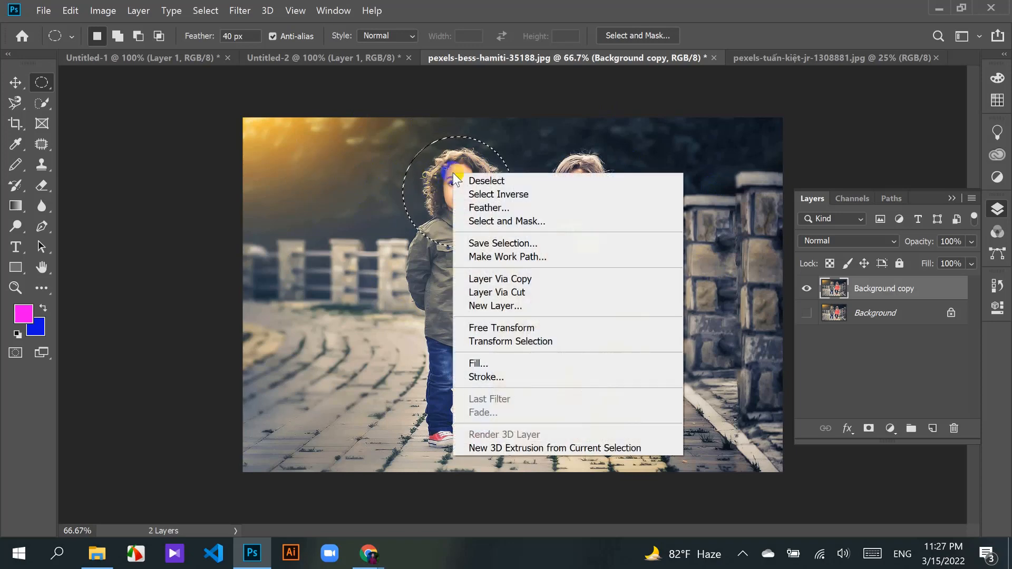
click(517, 195)
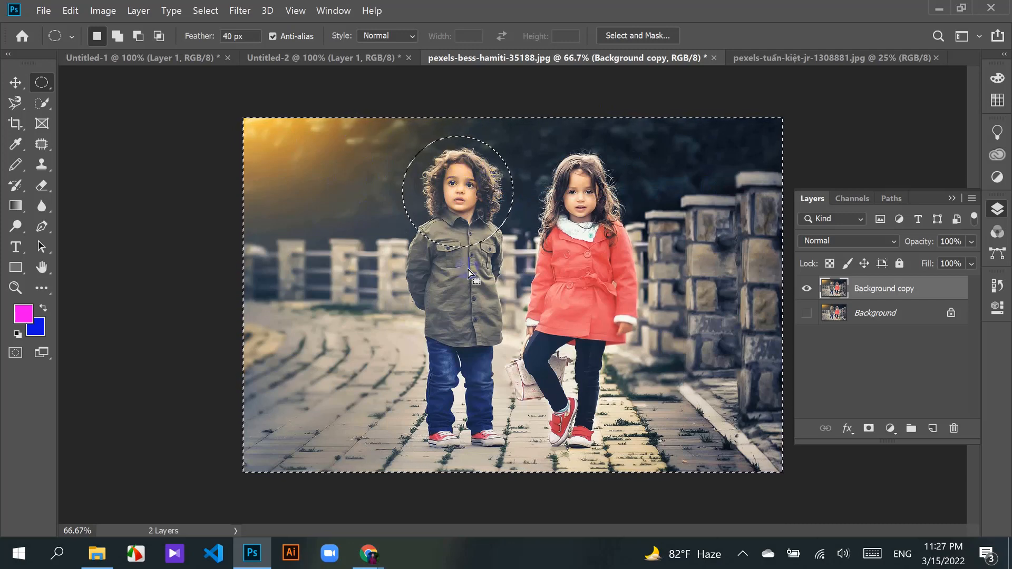
Step: Delete everything outside the feathered circle around the boy's head from the Background copy layer and deselect
key(Delete)
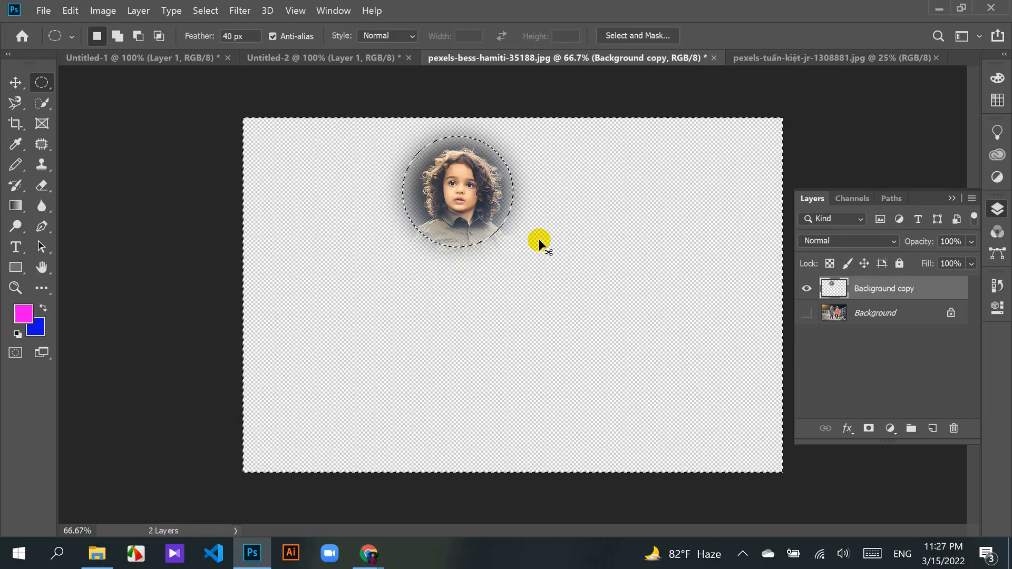
key(ctrl+d)
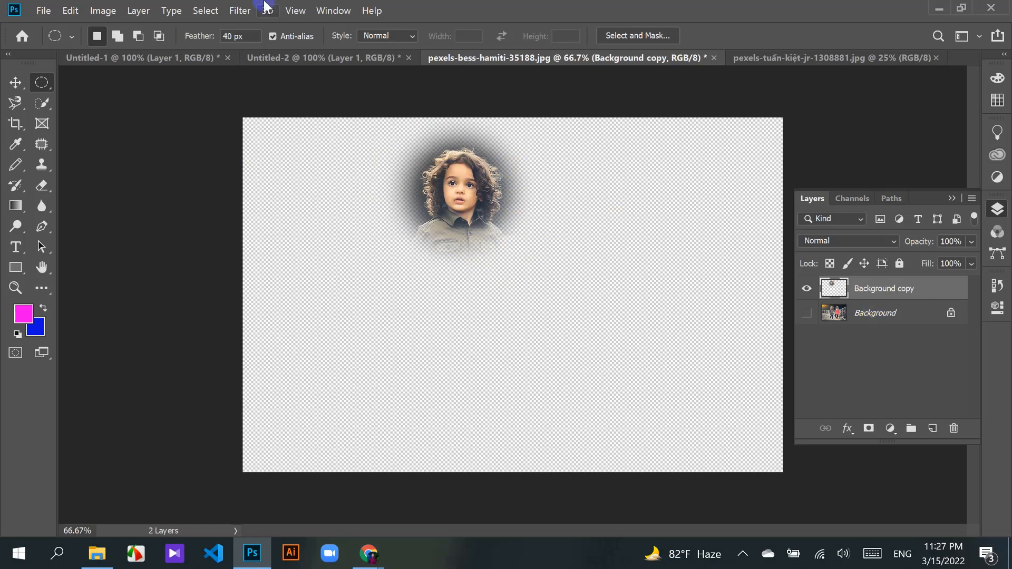
Step: Copy the soft-edged circular cutout of the boy's head into the Untitled-1 document with the Move tool
click(16, 82)
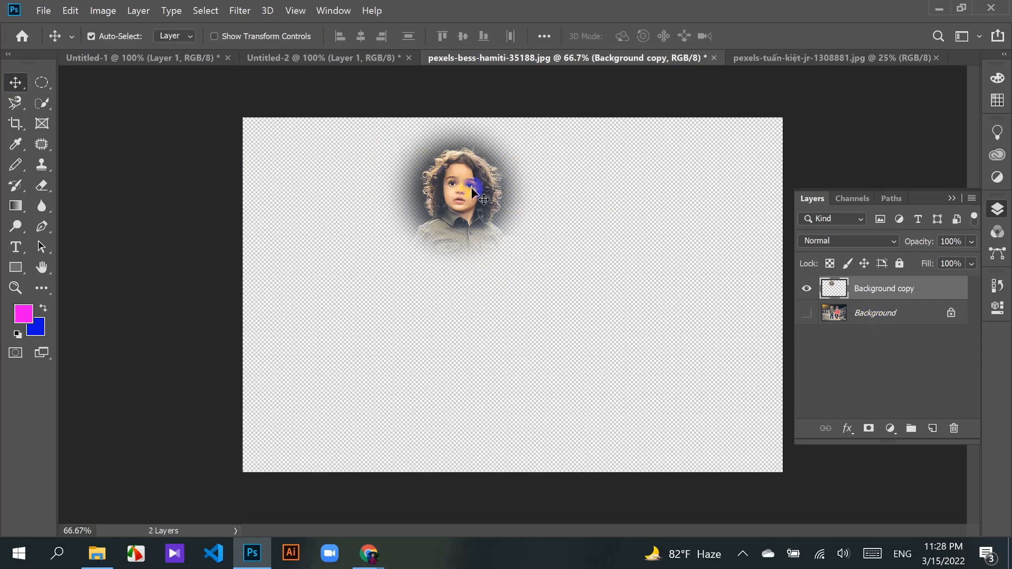
drag(473, 193, 395, 221)
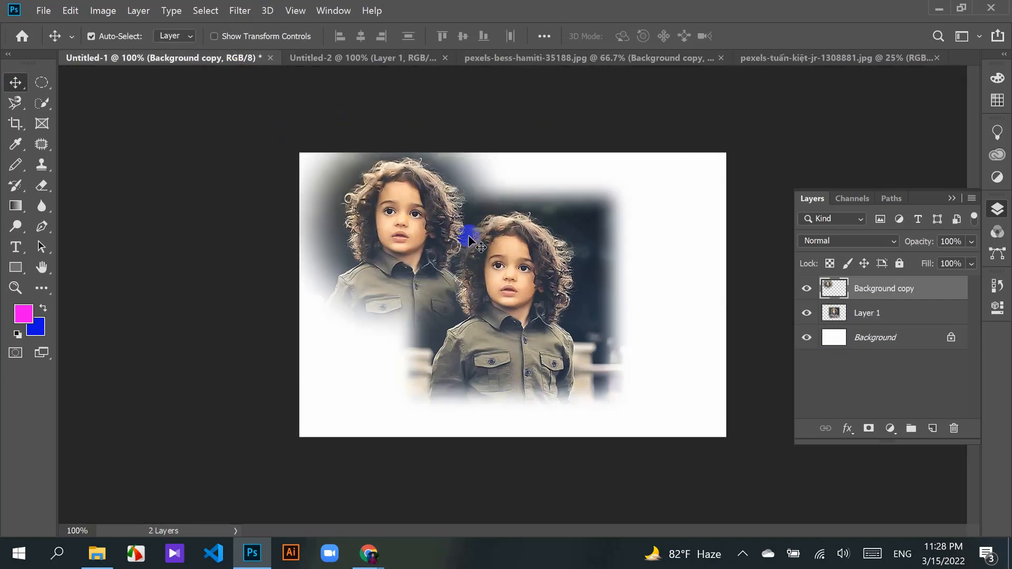
key(ctrl)
key(ctrl)
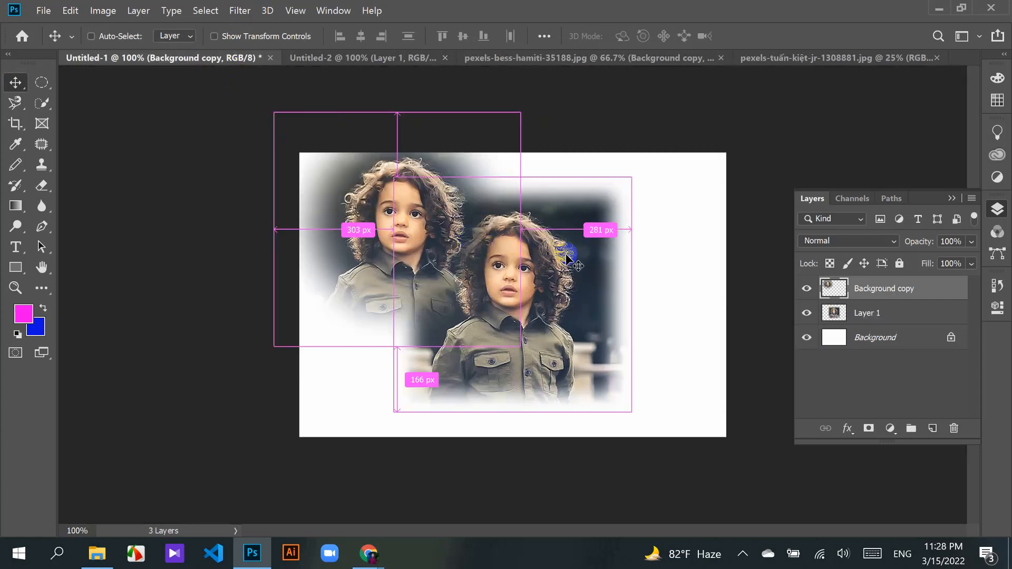
Step: Delete Layer 1 with the rectangular cutout and move the circular cutout to the middle of the canvas
click(885, 318)
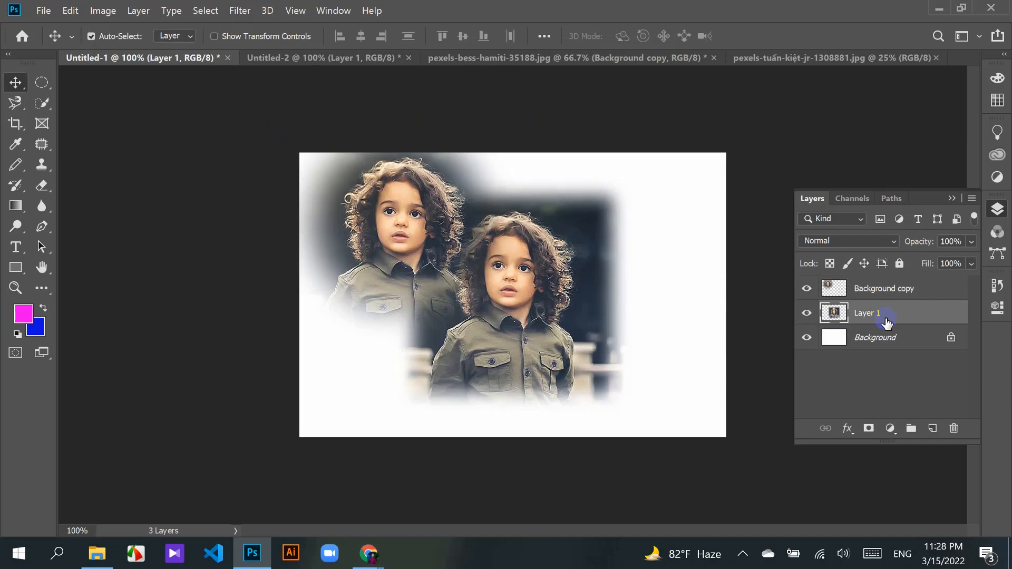
click(955, 428)
click(513, 234)
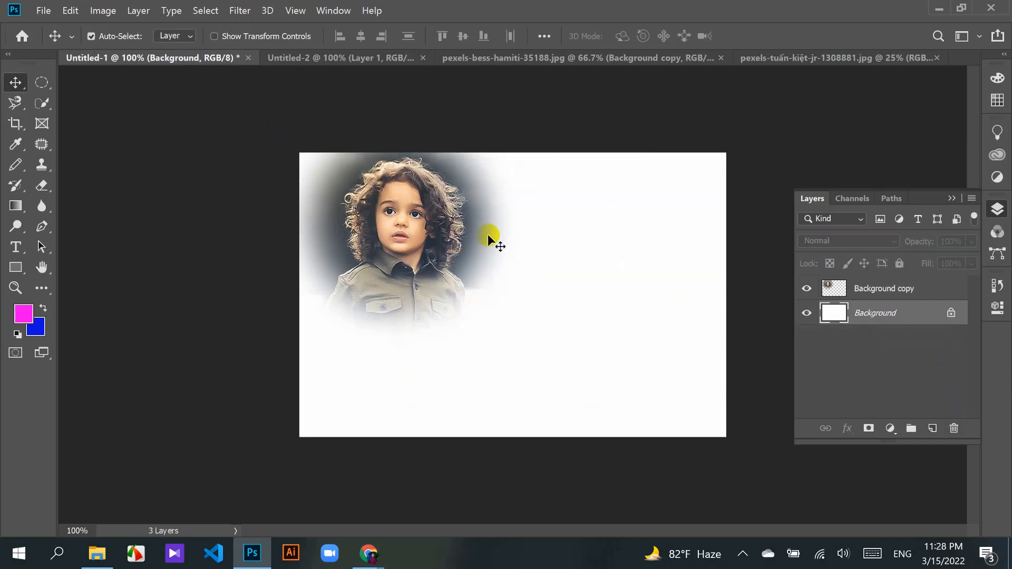
drag(488, 234, 594, 286)
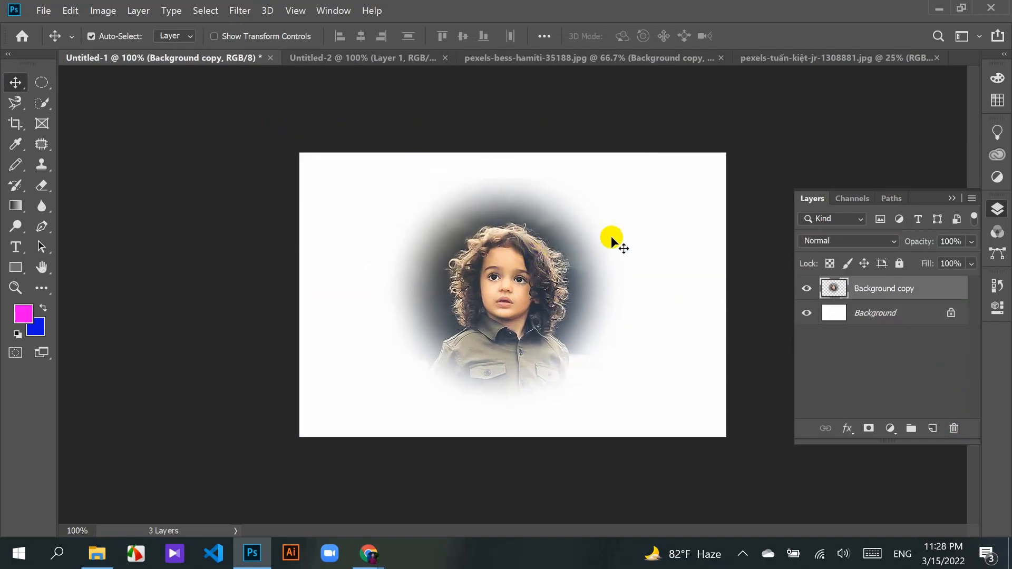
click(611, 236)
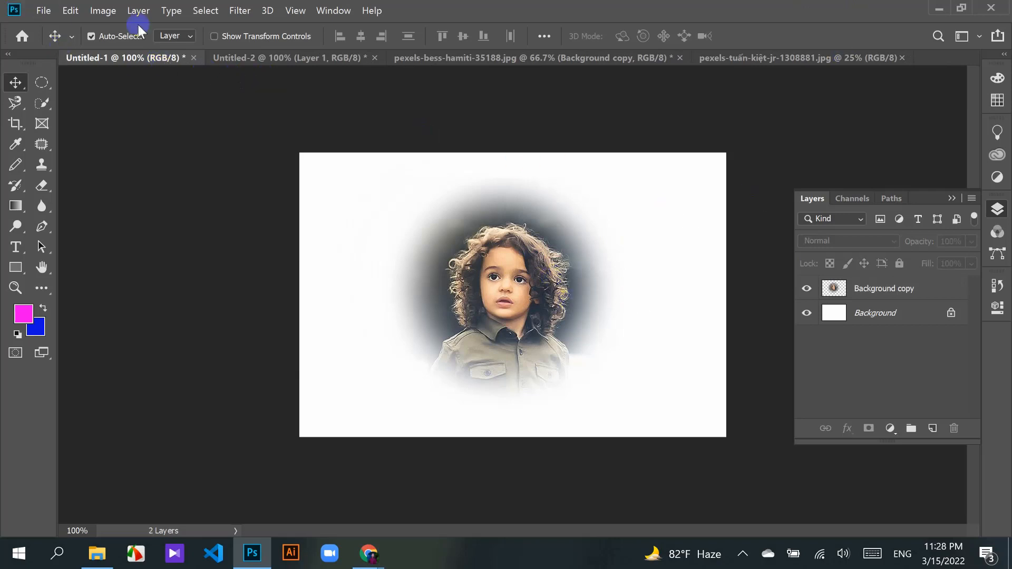
Step: Compare the Rectangular and Elliptical Marquee tools and their selection mode options, leaving the Elliptical Marquee active
click(42, 83)
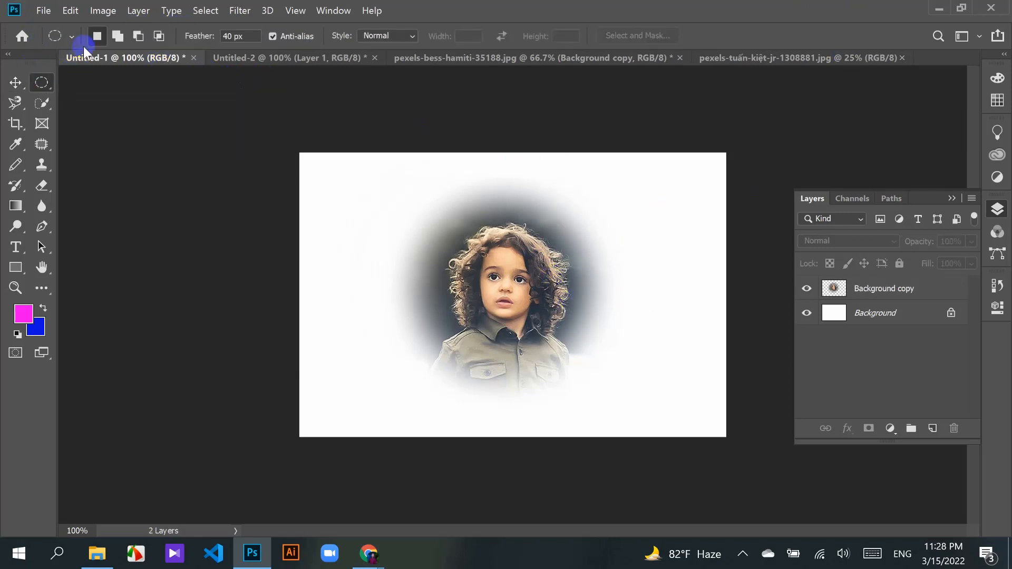
right_click(46, 77)
click(78, 83)
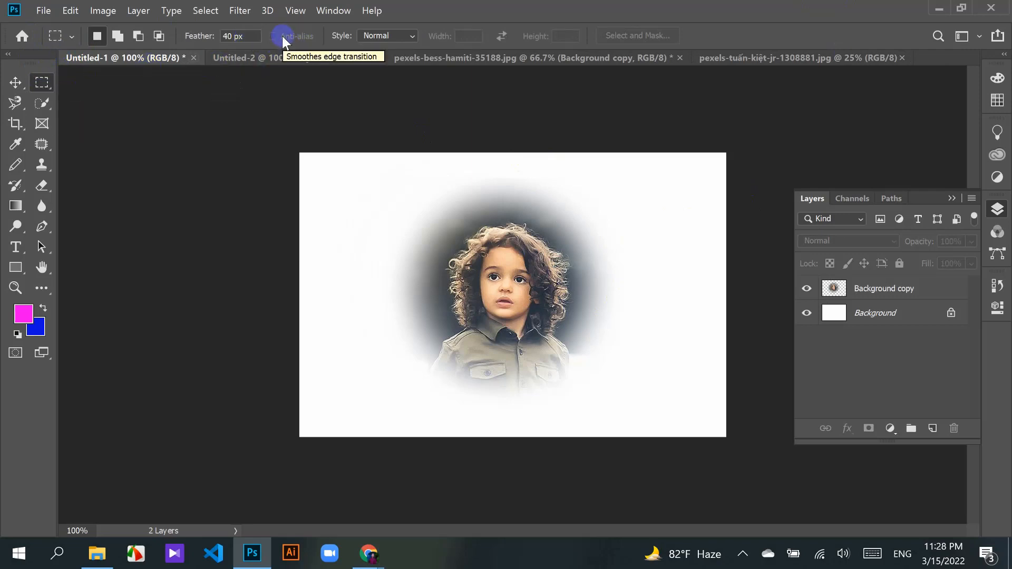
click(160, 36)
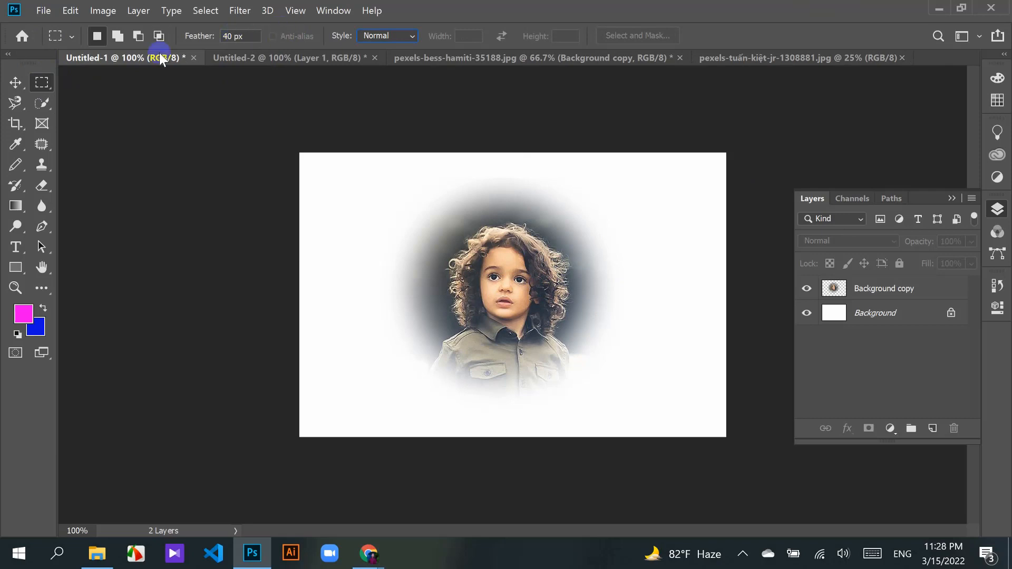
right_click(42, 81)
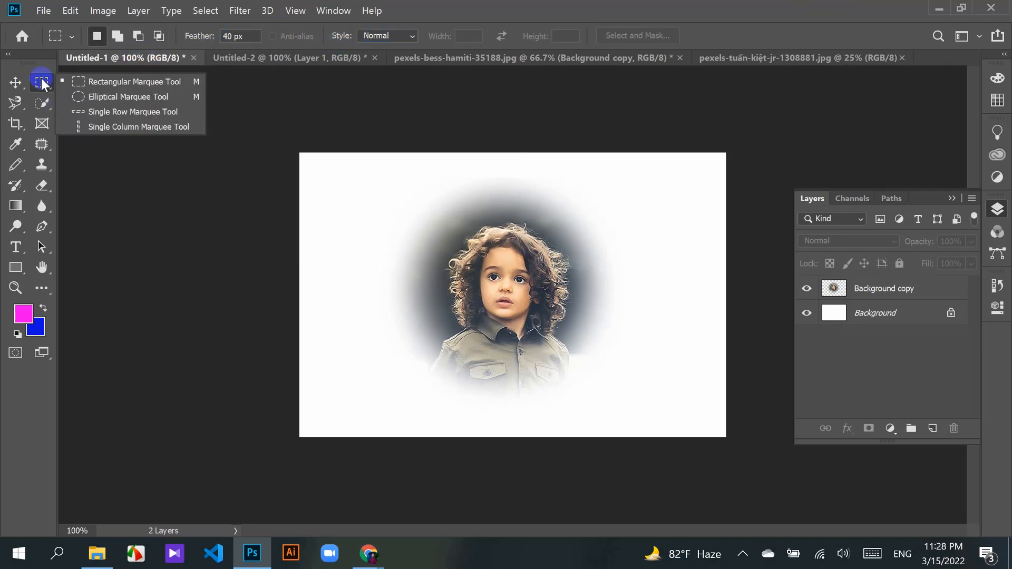
click(102, 96)
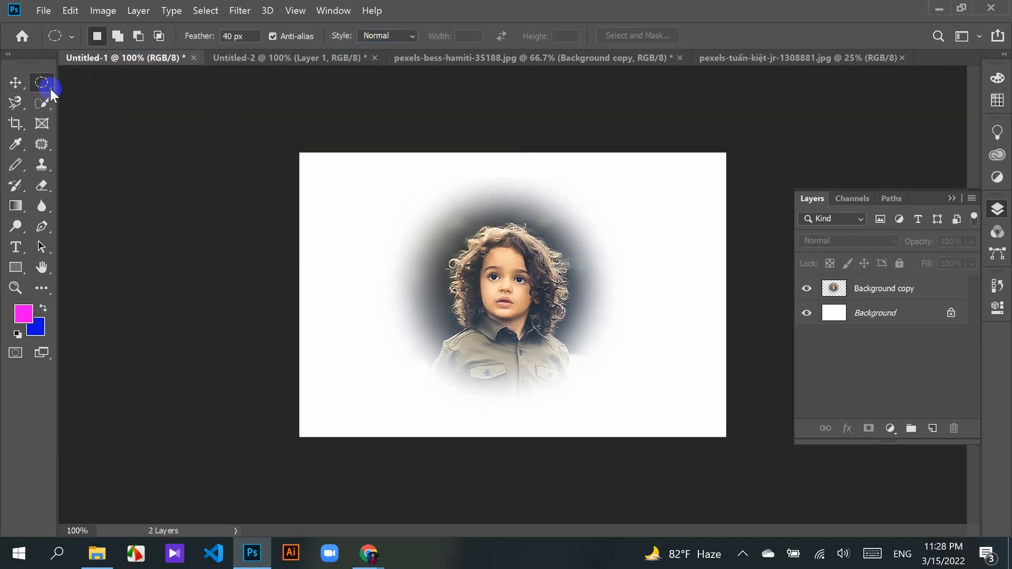
click(95, 37)
drag(49, 85, 94, 96)
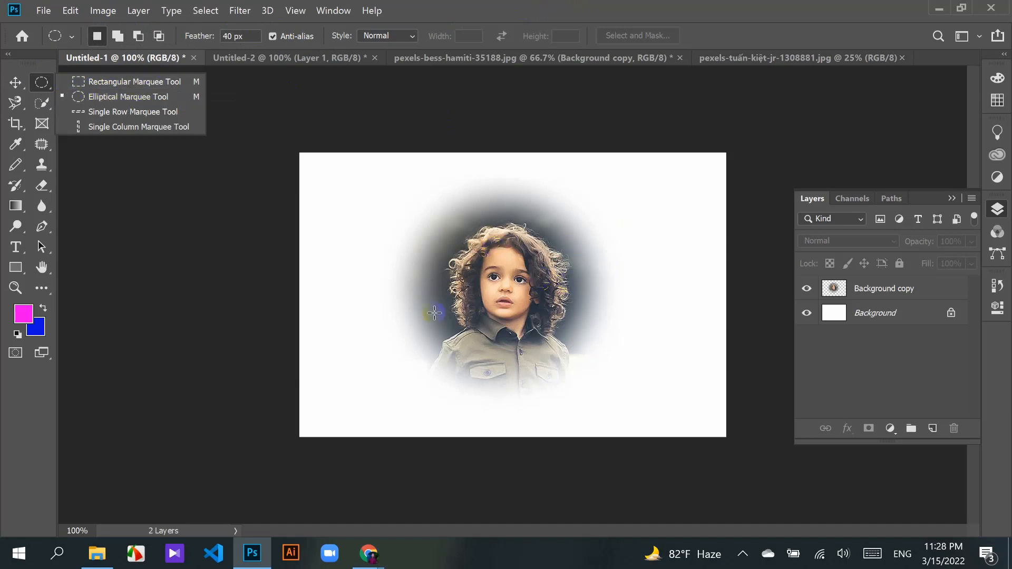
click(401, 198)
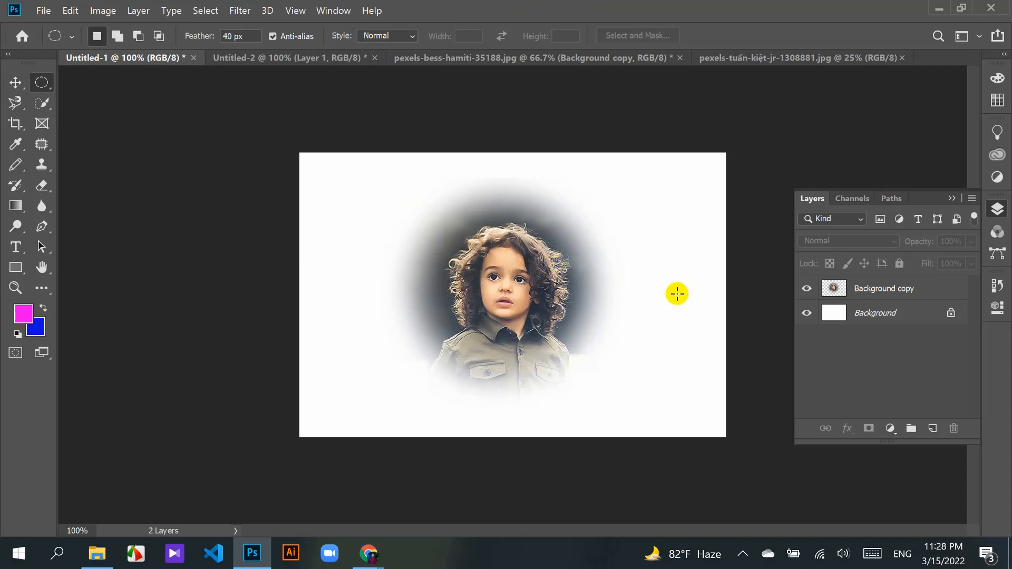
Step: Hide the Background copy layer and draw a circular selection with 40 px feather on the upper half of the blank canvas
click(806, 288)
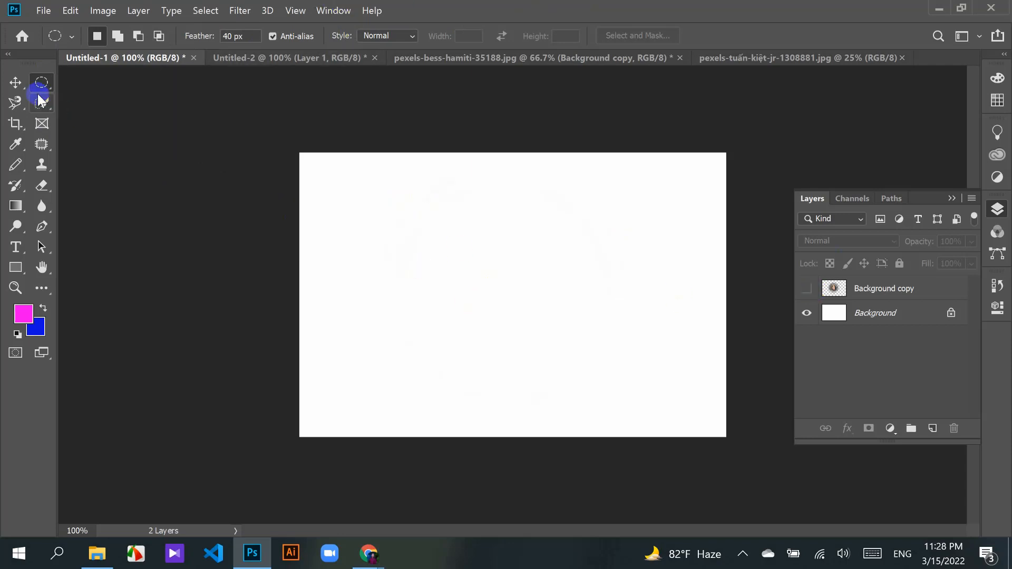
drag(442, 228, 575, 283)
key(alt+shift)
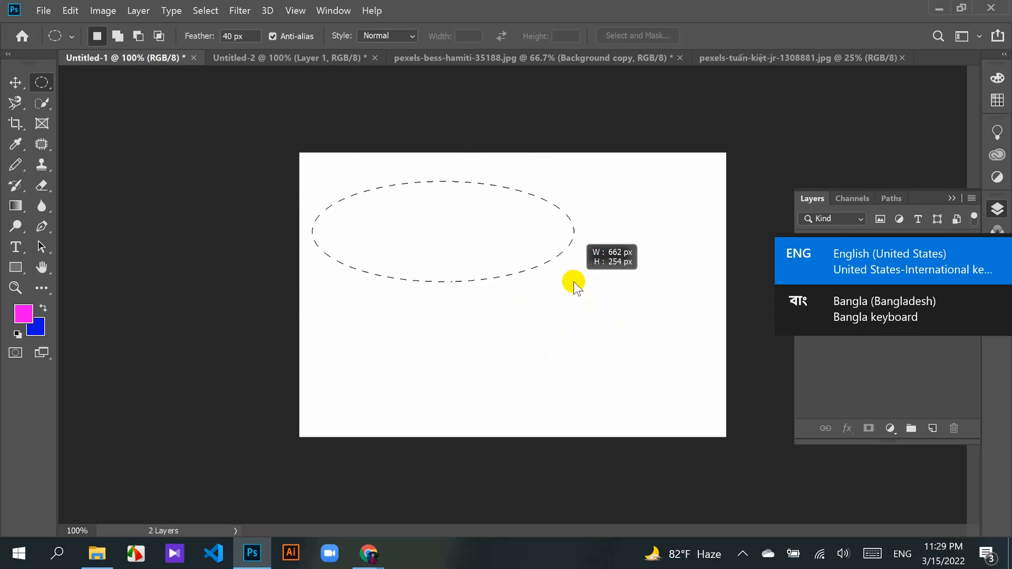
key(alt+shift)
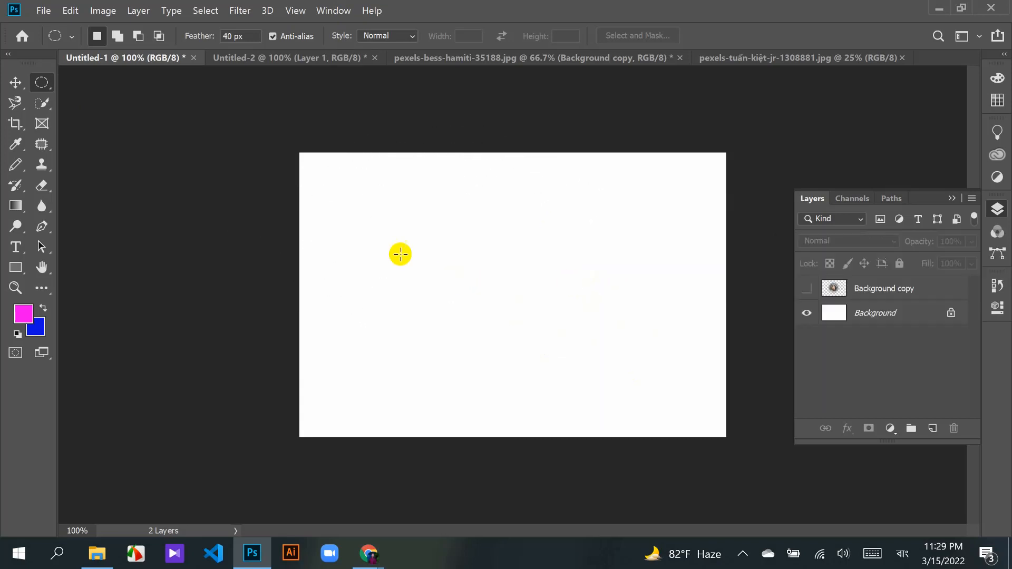
drag(475, 233, 533, 280)
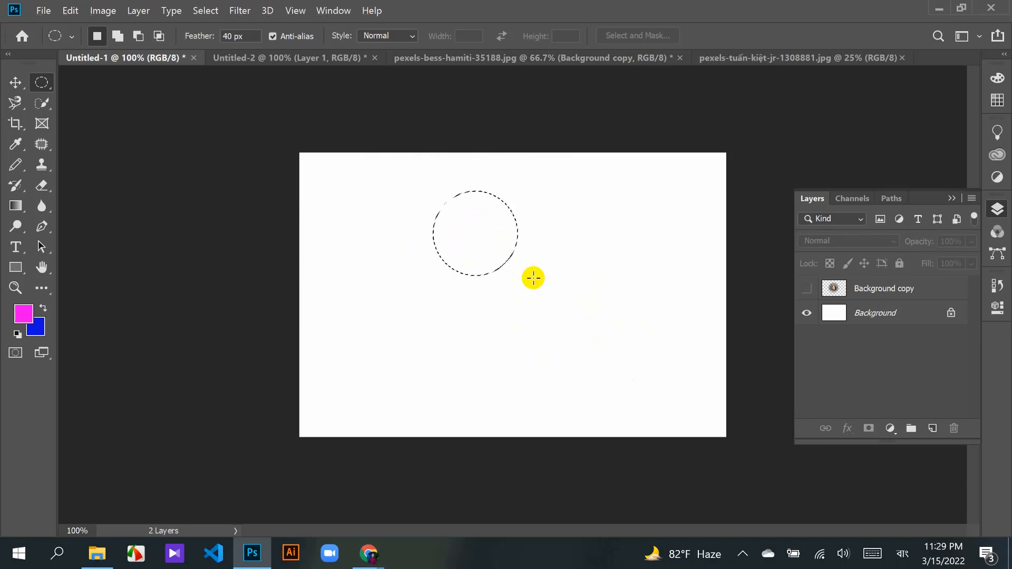
Step: Subtract overlapping elliptical areas from the lower part and inside of the circular selection
key(alt)
drag(496, 246, 569, 310)
drag(451, 238, 482, 275)
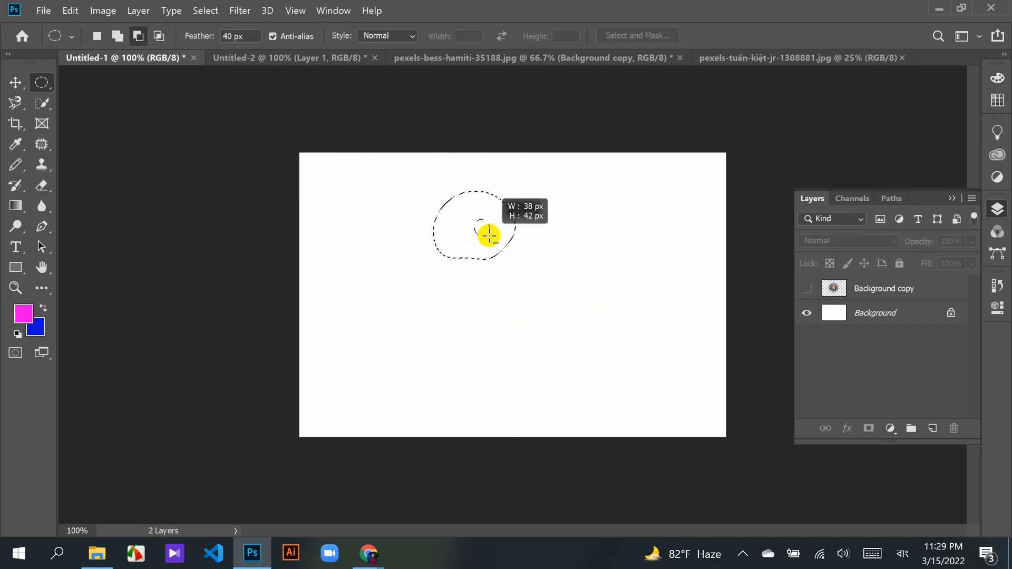
drag(489, 236, 491, 237)
Step: Add several overlapping elliptical areas around the selection to enlarge it into an irregular blob
key(shift)
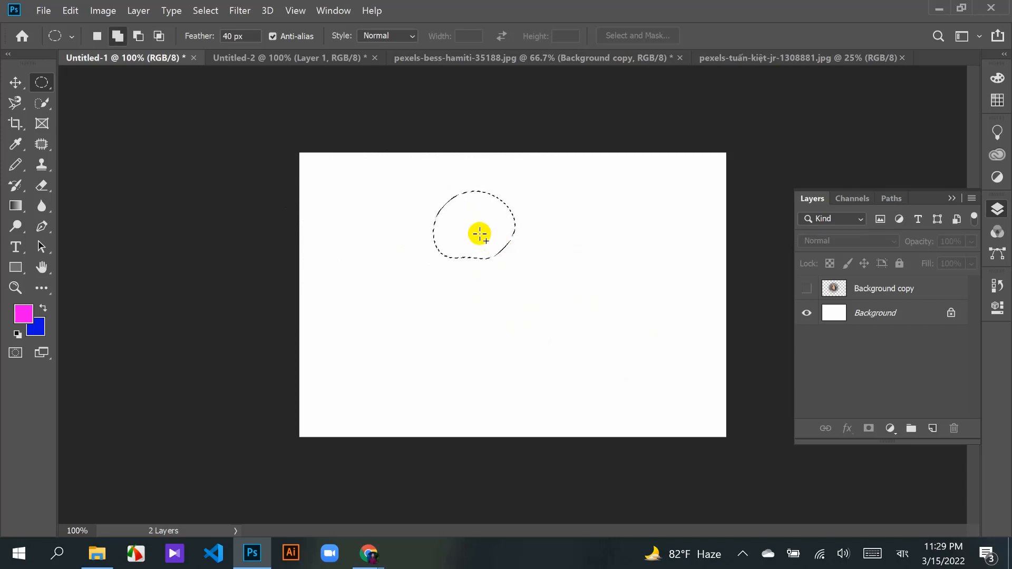
drag(468, 194, 543, 309)
drag(466, 235, 411, 308)
drag(492, 216, 586, 245)
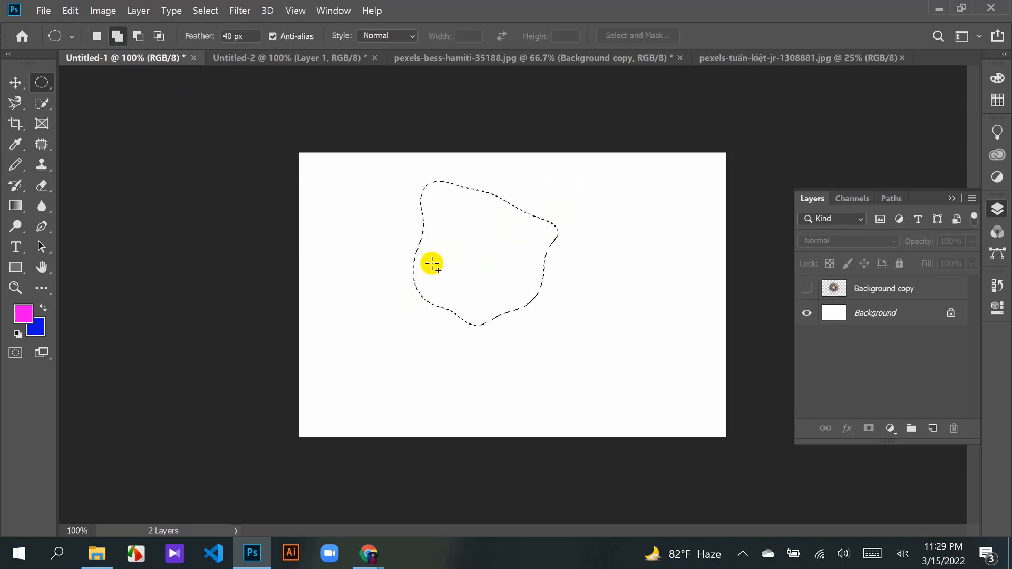
Step: Subtract small ellipses from the selection's upper-right and lower-left edges, and intersect the remainder with a large ellipse
click(138, 36)
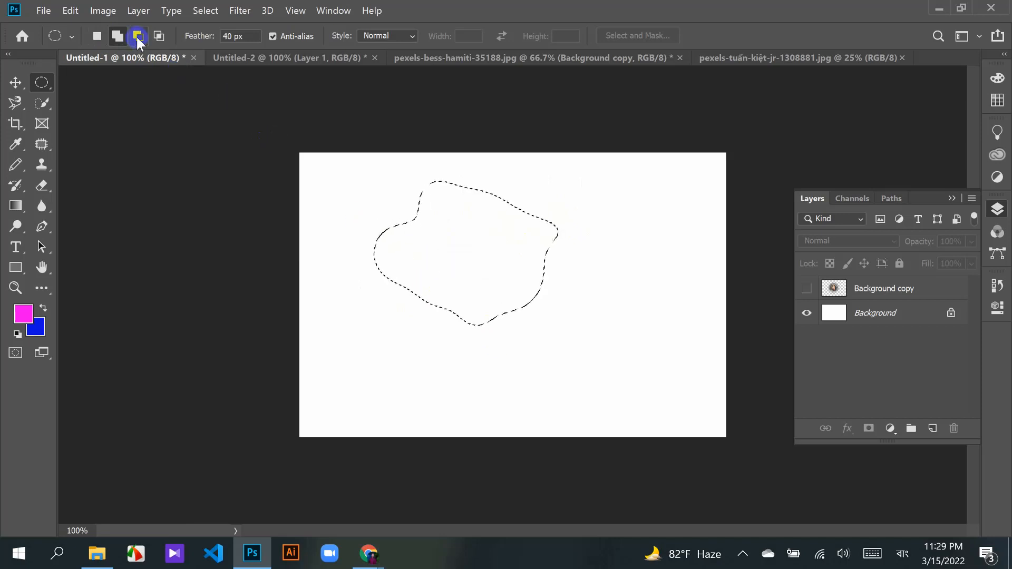
drag(543, 155, 507, 238)
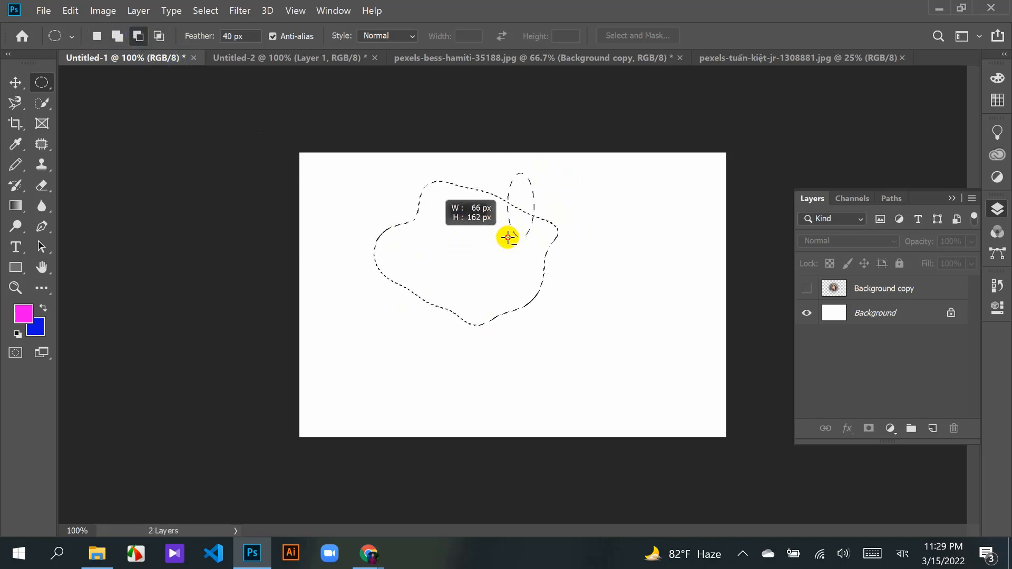
drag(404, 318, 410, 321)
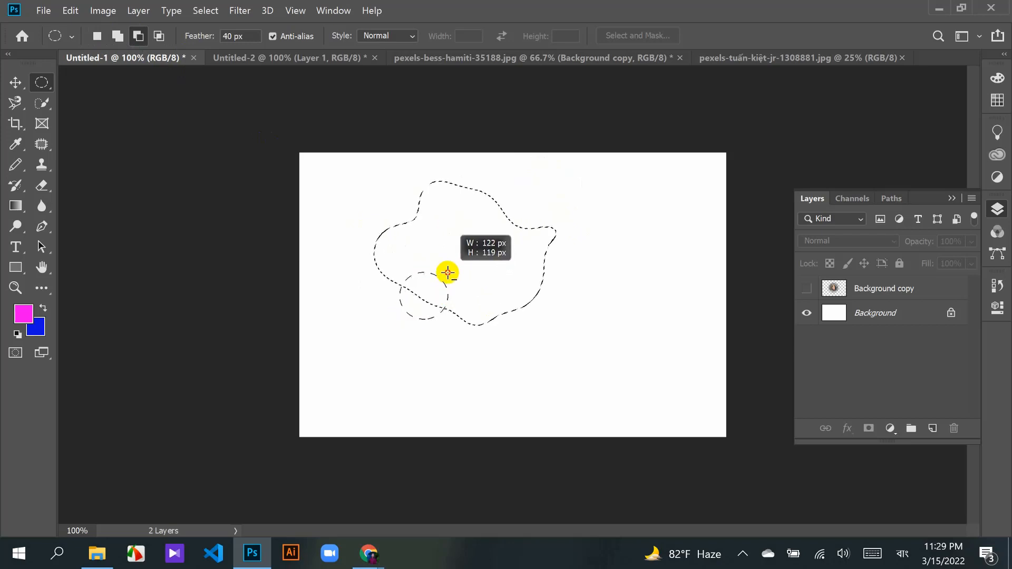
click(159, 35)
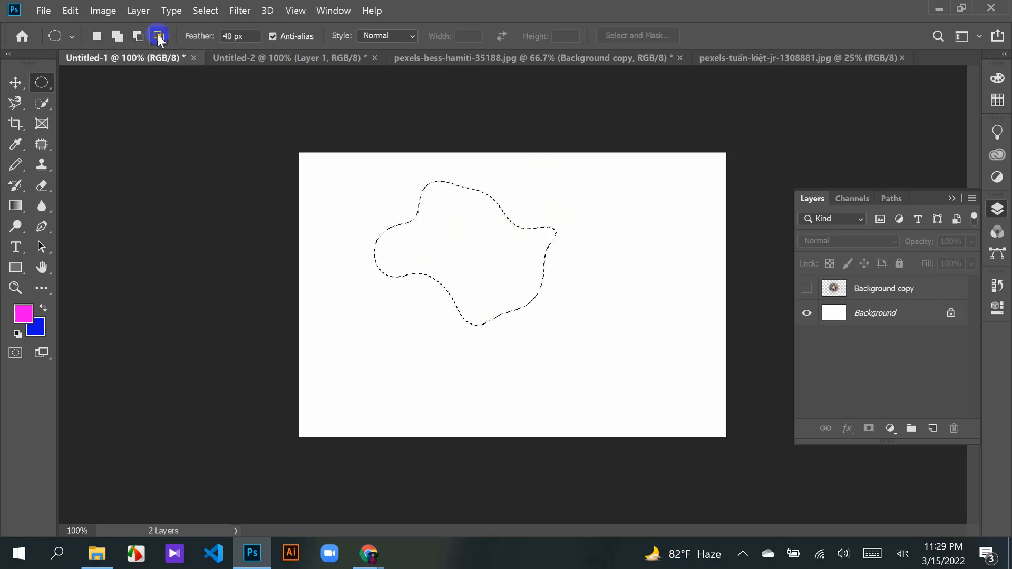
drag(368, 194, 553, 310)
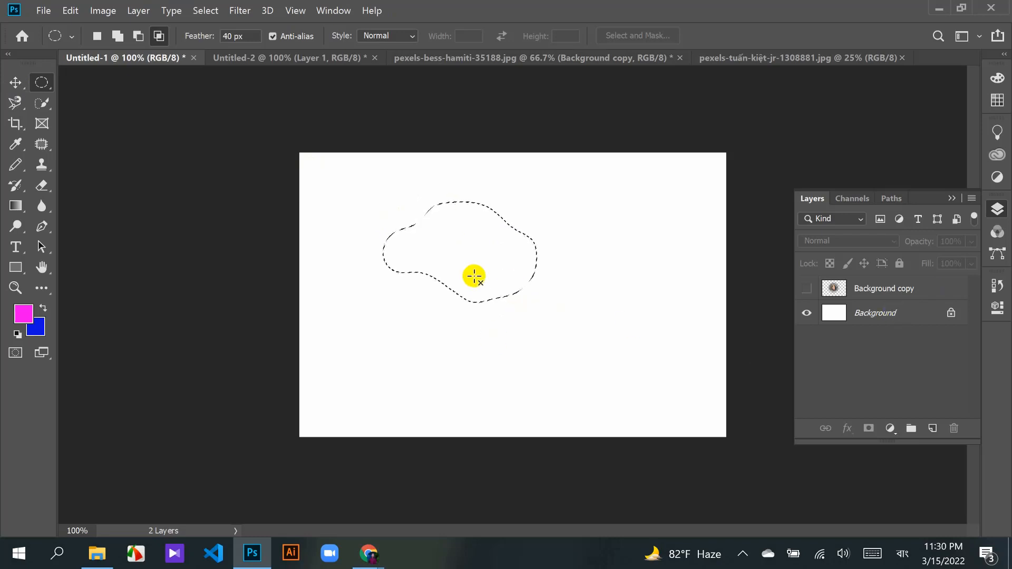
Step: Deselect the combined selection and show the Background copy layer again
key(ctrl+d)
click(807, 289)
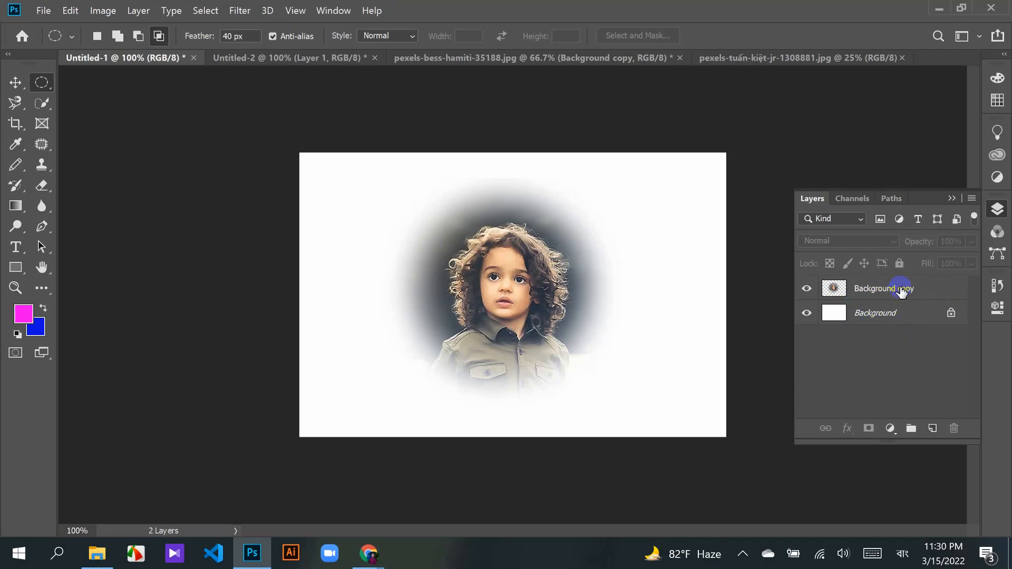
Step: Create a new empty layer above Background copy and duplicate it within Untitled-1
click(933, 428)
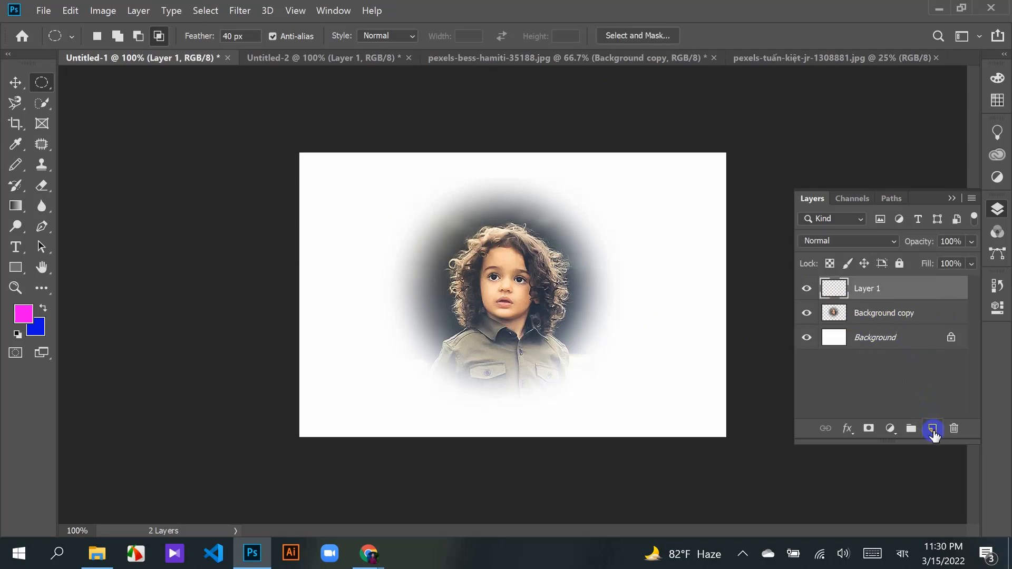
right_click(875, 288)
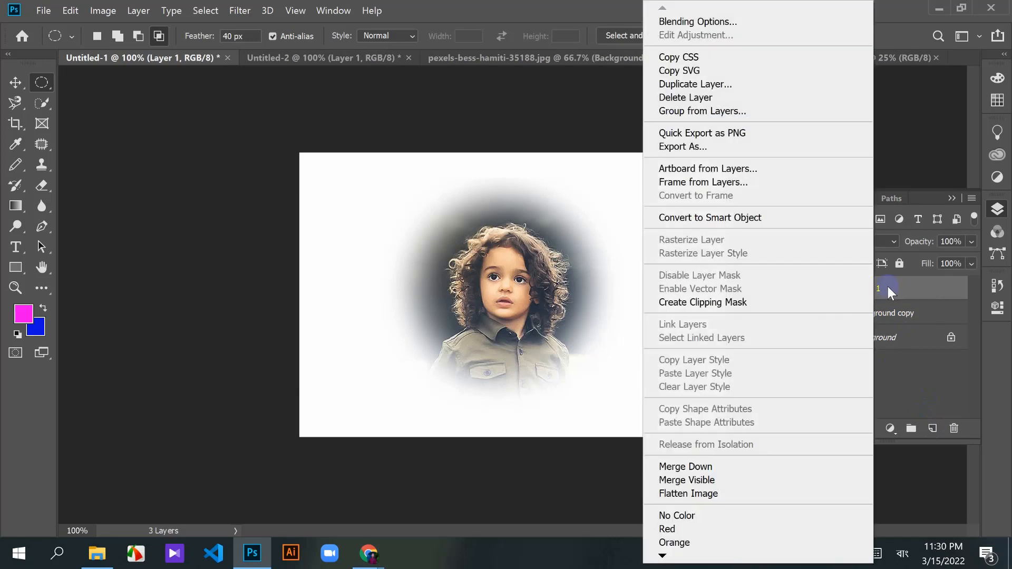
click(695, 84)
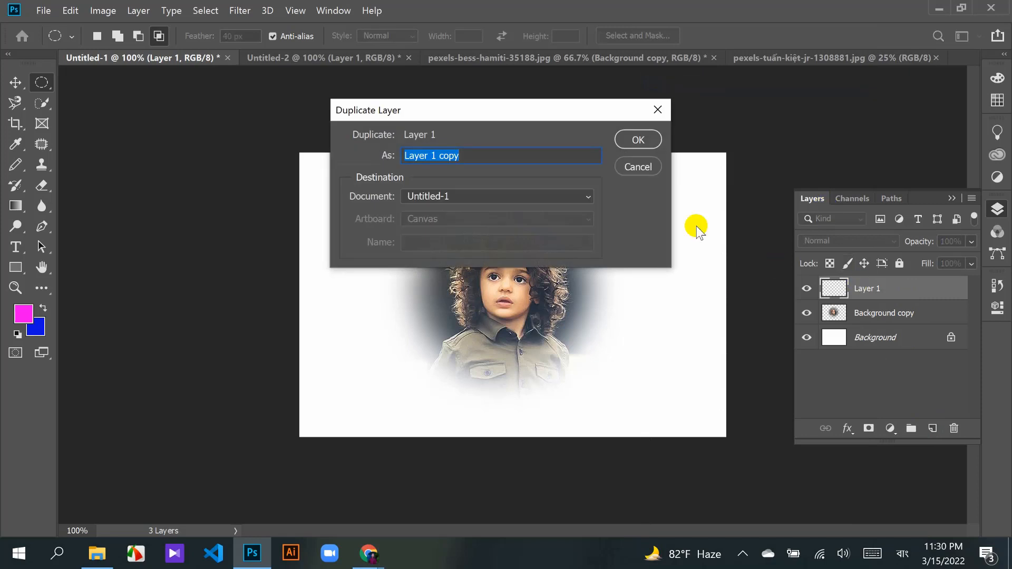
click(637, 140)
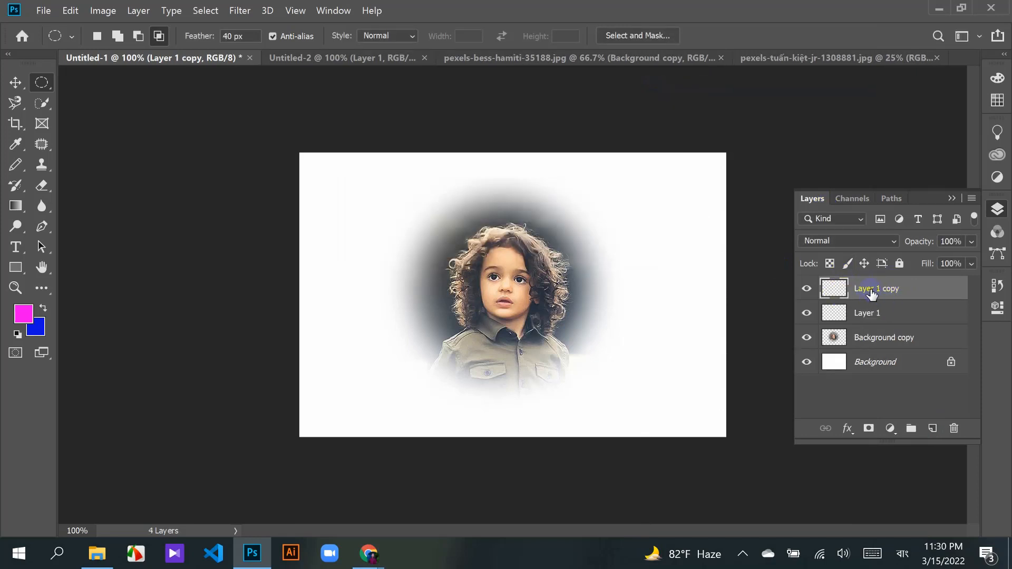
Step: Duplicate the Layer 1 copy layer within Untitled-1, keeping the suggested name
right_click(870, 291)
click(716, 84)
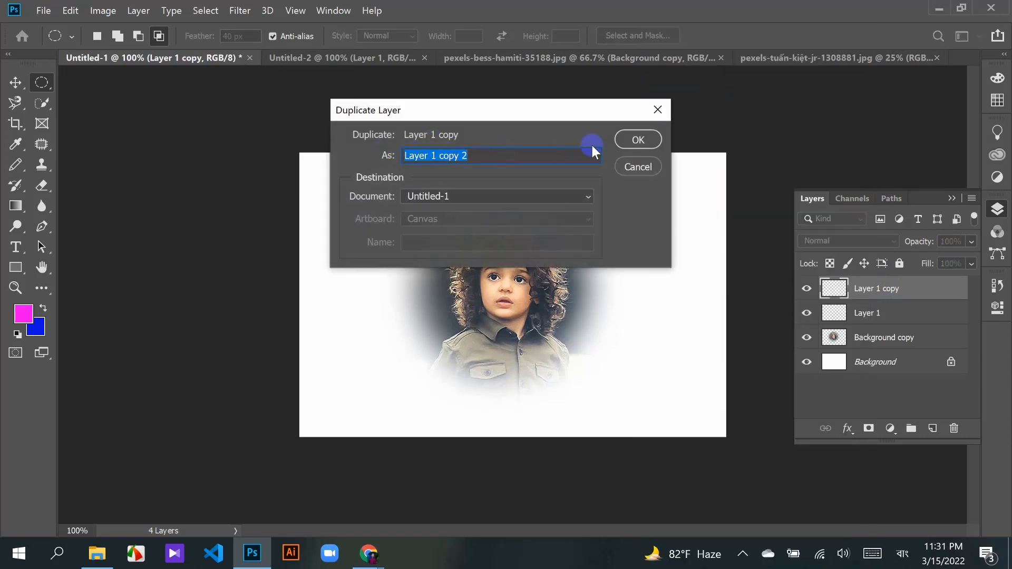
click(639, 144)
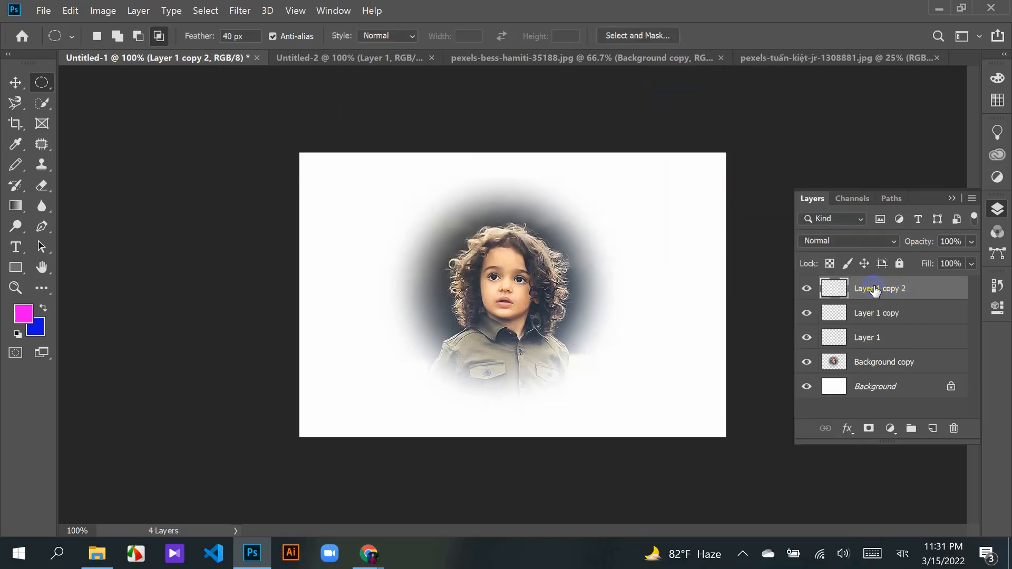
Step: Delete the empty layers Layer 1 copy 2, Layer 1 copy and Layer 1
right_click(873, 292)
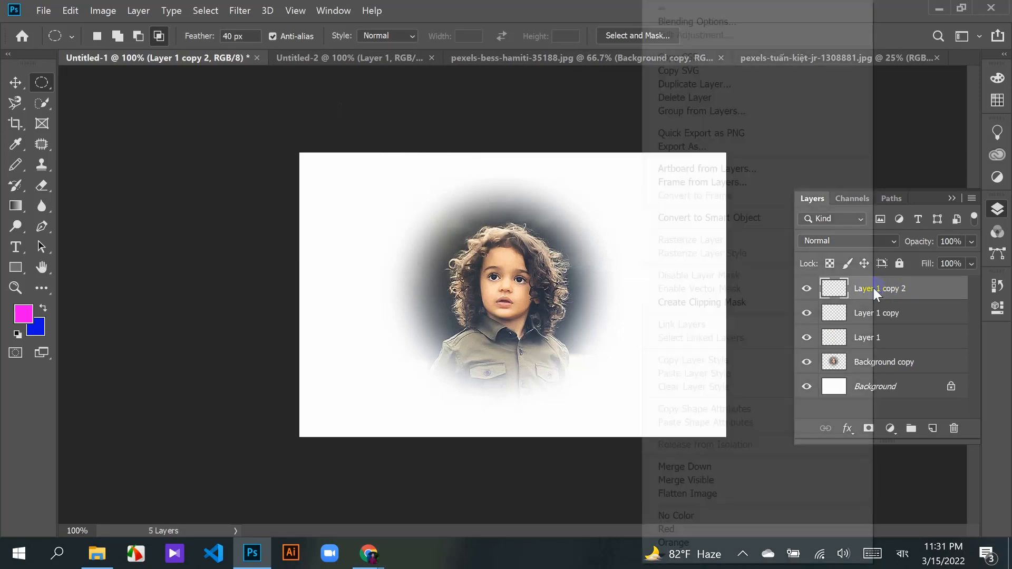
click(702, 99)
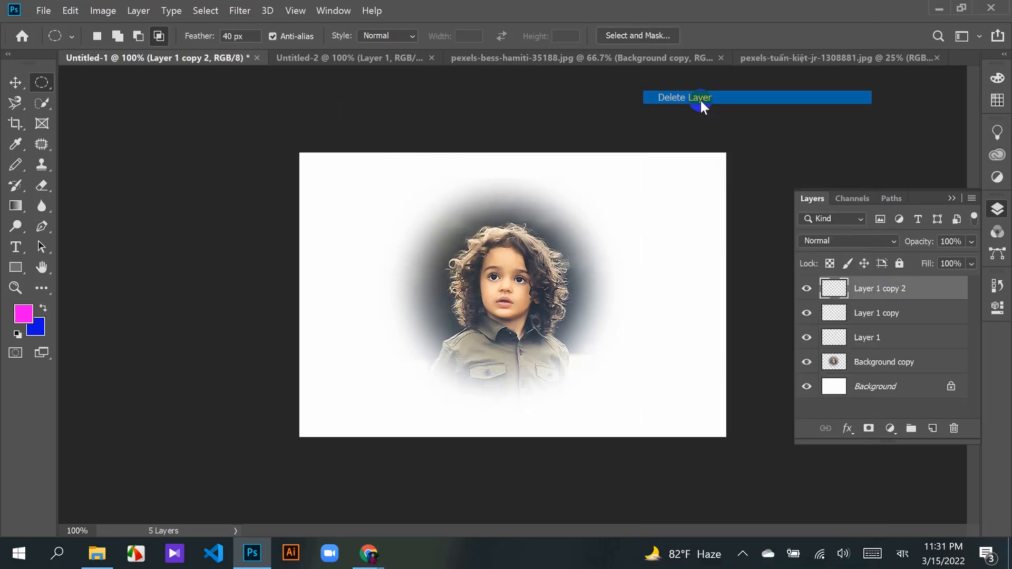
click(514, 230)
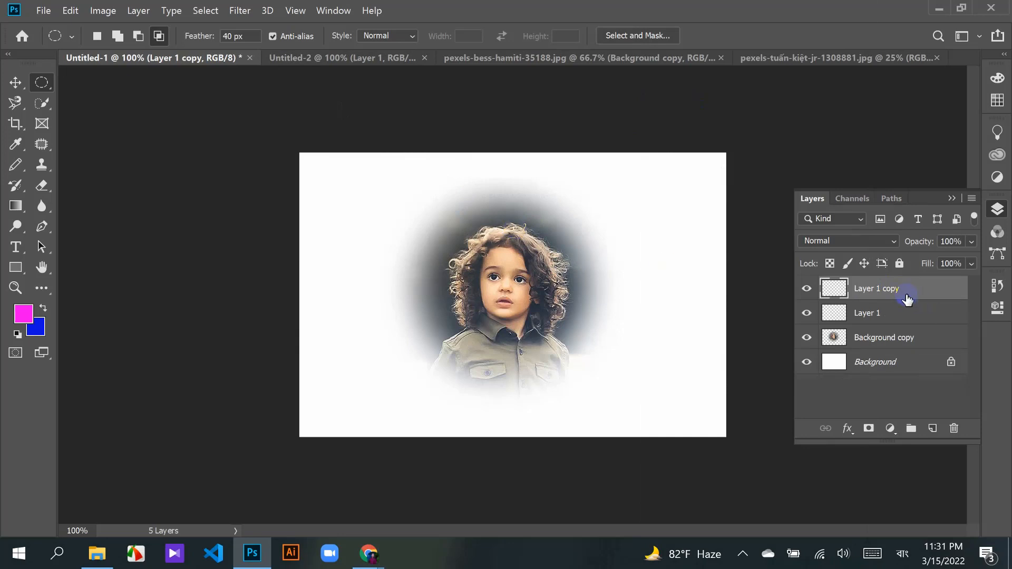
click(953, 428)
click(509, 235)
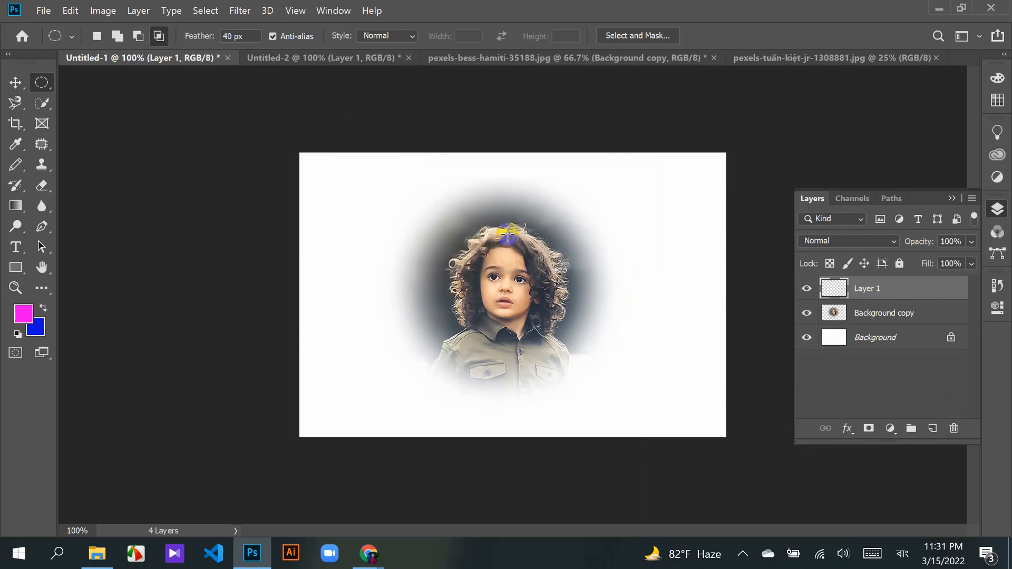
drag(903, 291, 954, 428)
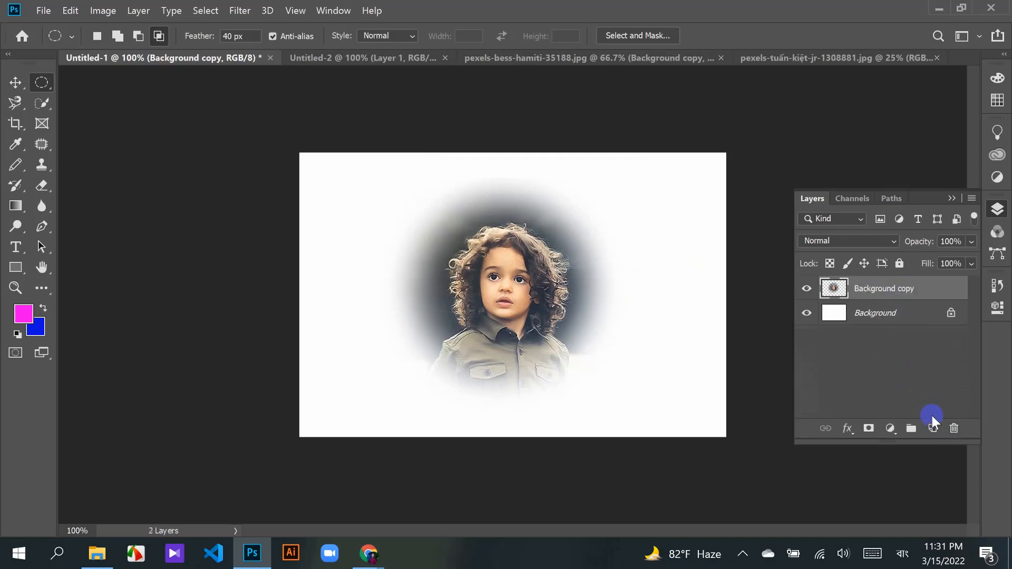
Step: Create a new empty layer above Background copy, duplicate it, and add two more empty layers above the duplicate
click(933, 429)
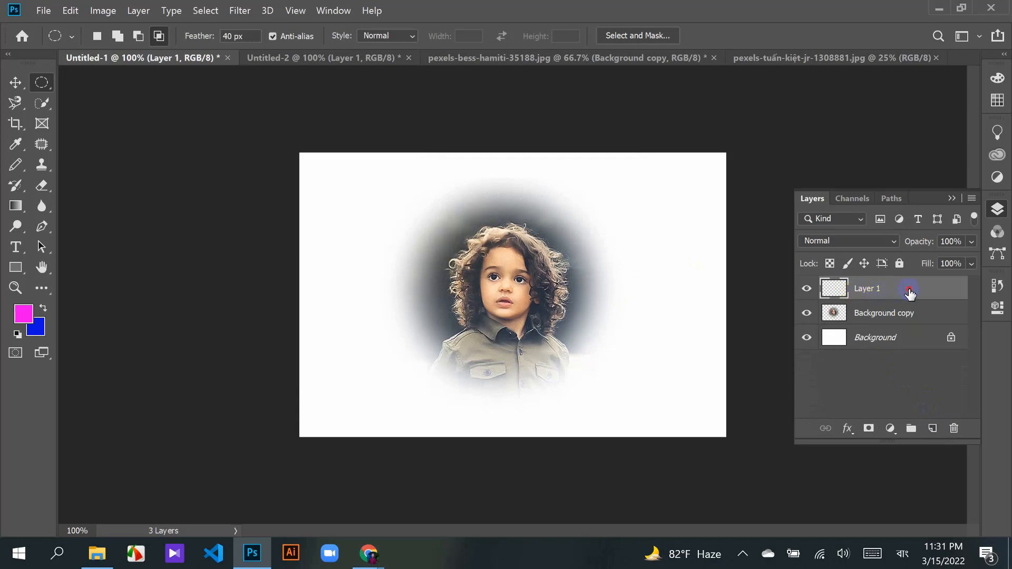
drag(909, 292, 933, 429)
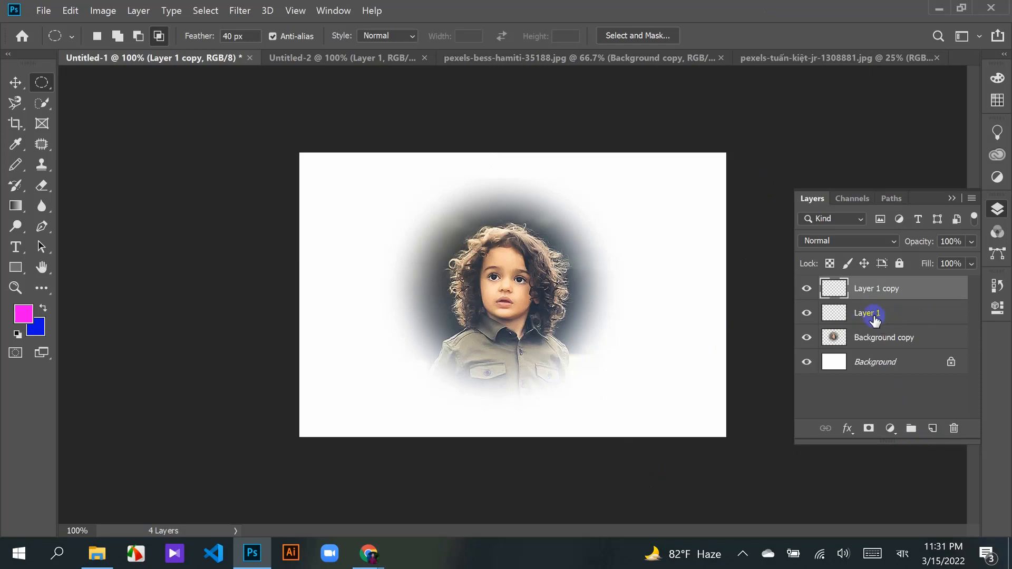
click(933, 428)
click(932, 429)
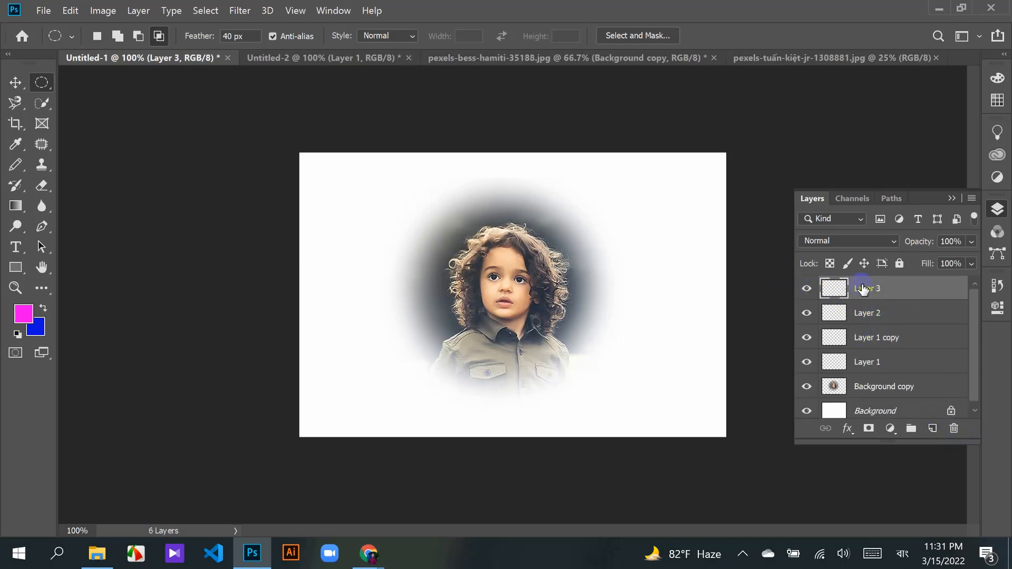
Step: Select the layers from Layer 3 down to Layer 1 together, and remove individual layers from the selection until none is selected
shift+click(879, 315)
shift+click(883, 339)
shift+click(900, 353)
ctrl+click(897, 339)
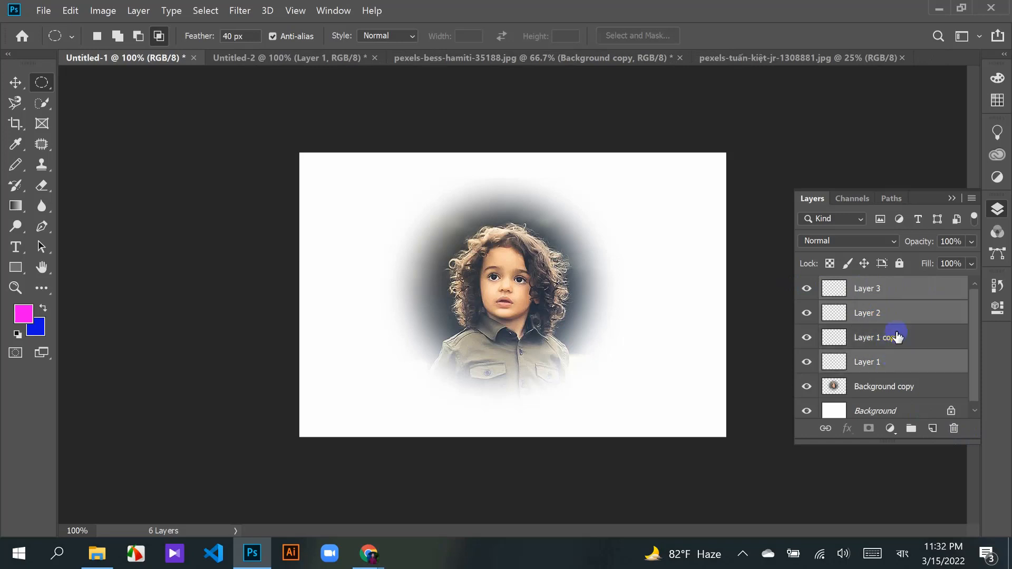
ctrl+click(896, 316)
click(895, 290)
ctrl+click(895, 290)
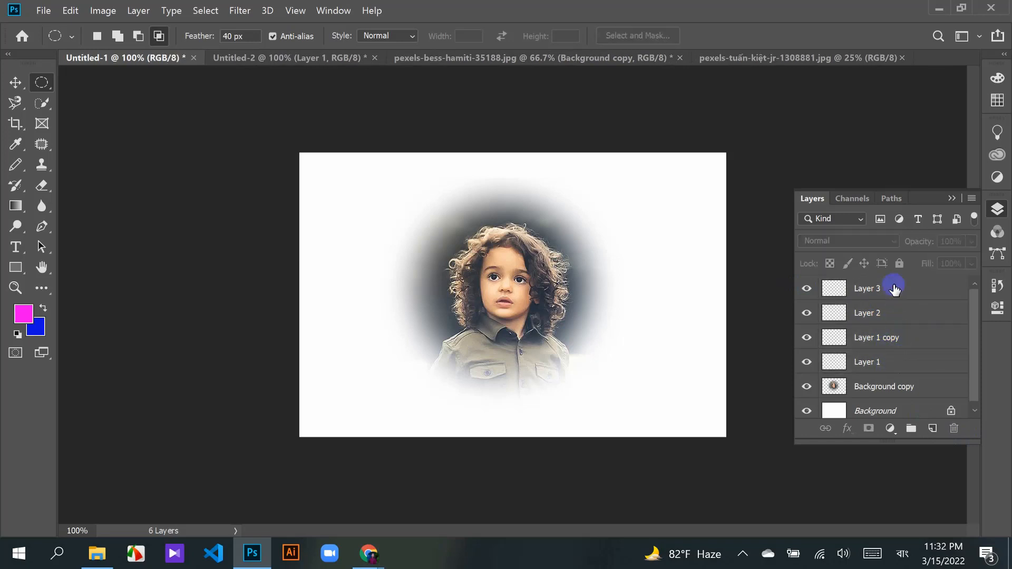
Step: Group the four layers from Layer 3 down to Layer 1 and rename the group as new
click(882, 295)
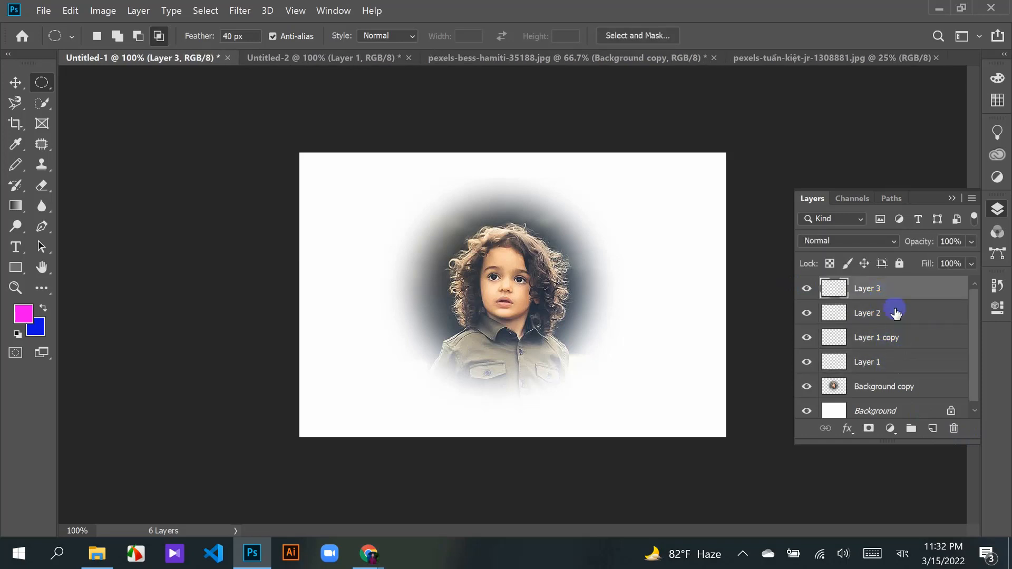
shift+click(893, 364)
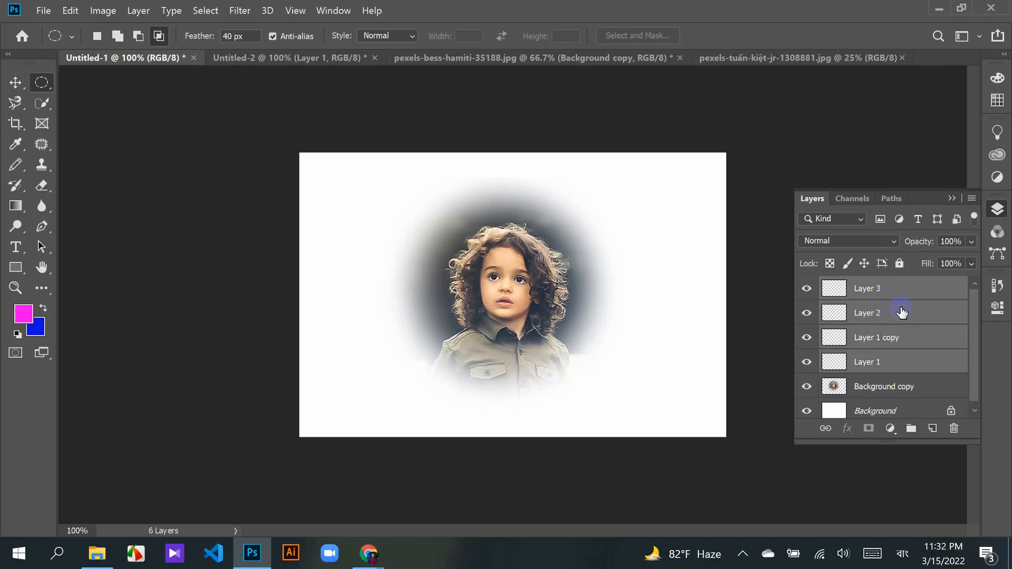
drag(899, 313, 910, 429)
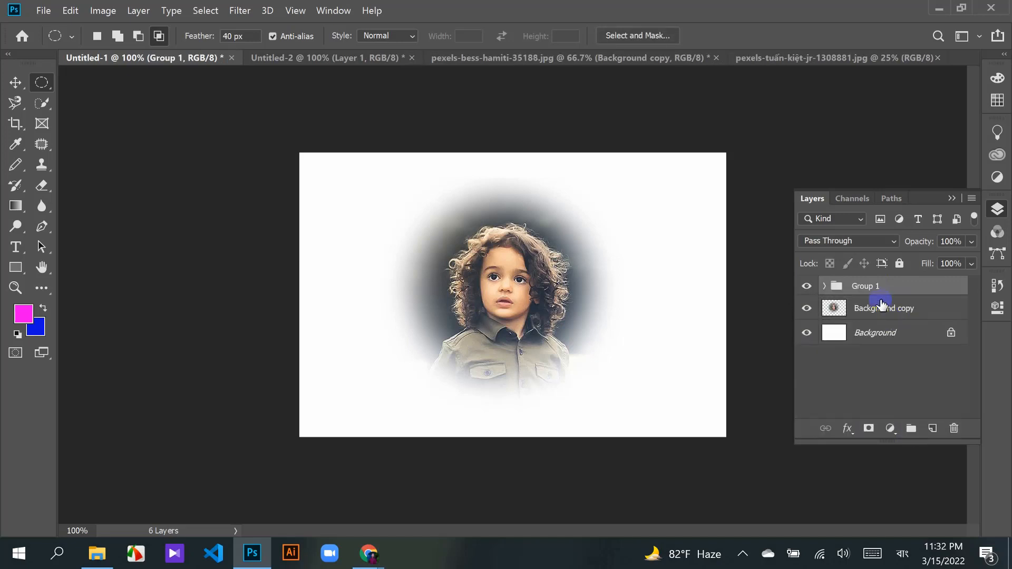
double_click(873, 288)
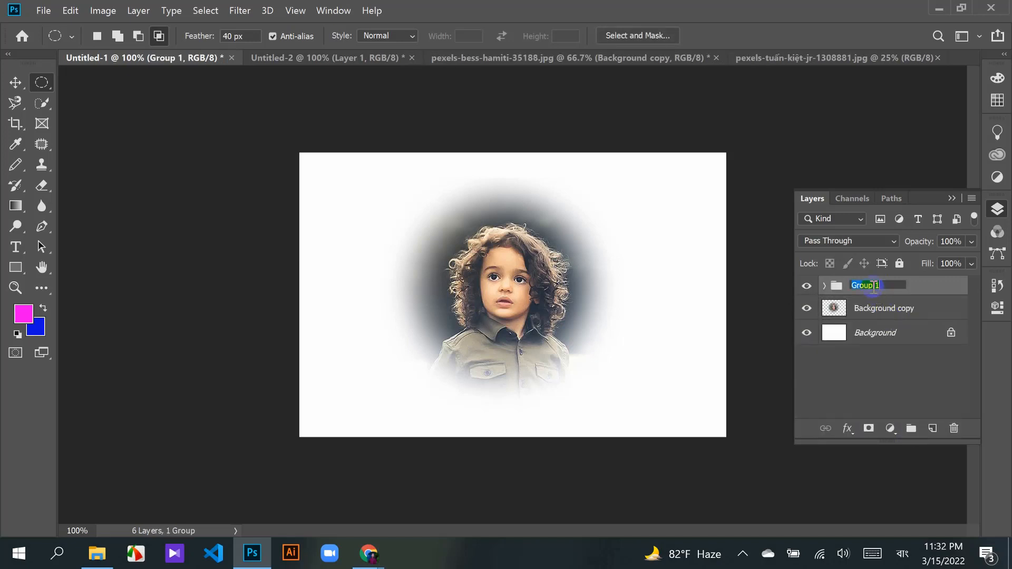
key(alt+shift)
text(new)
click(884, 373)
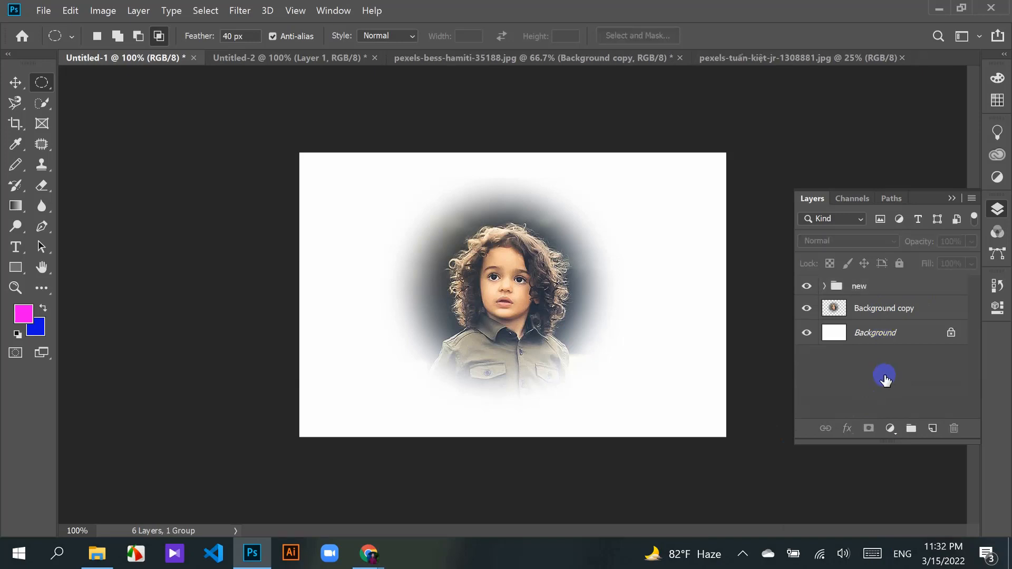
Step: Ungroup the group named new into its separate layers
click(857, 289)
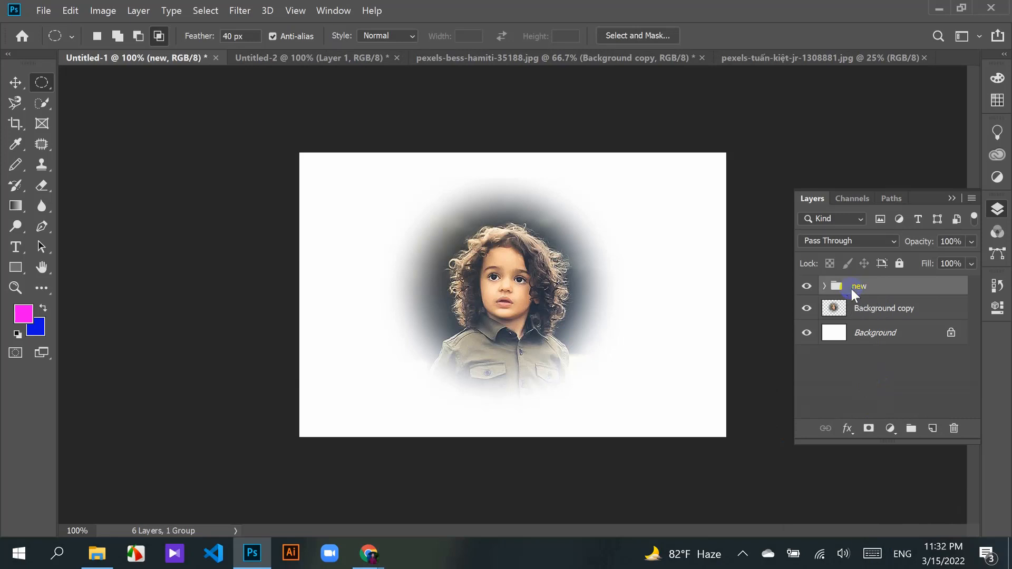
right_click(852, 289)
click(852, 289)
right_click(844, 289)
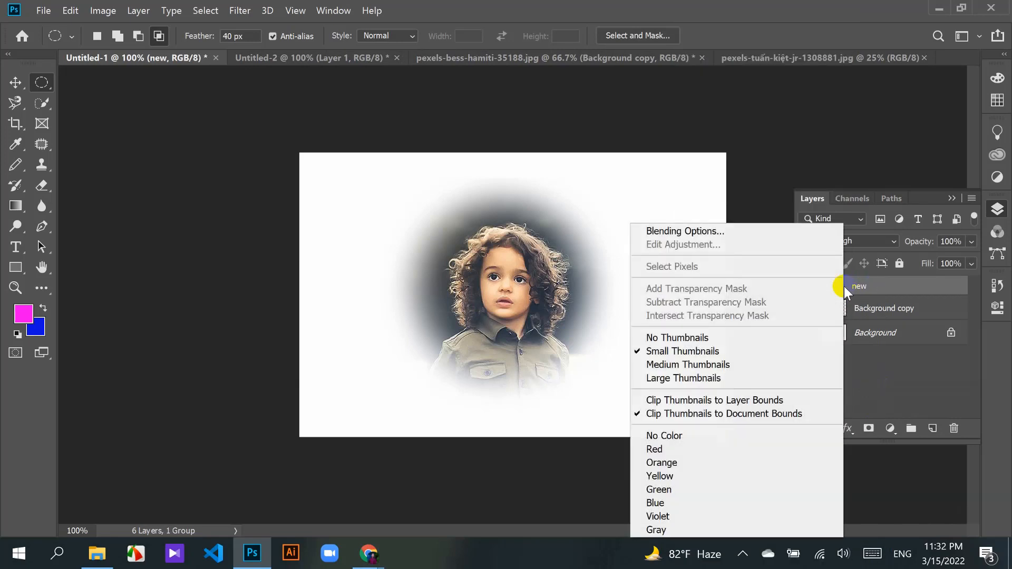
click(865, 280)
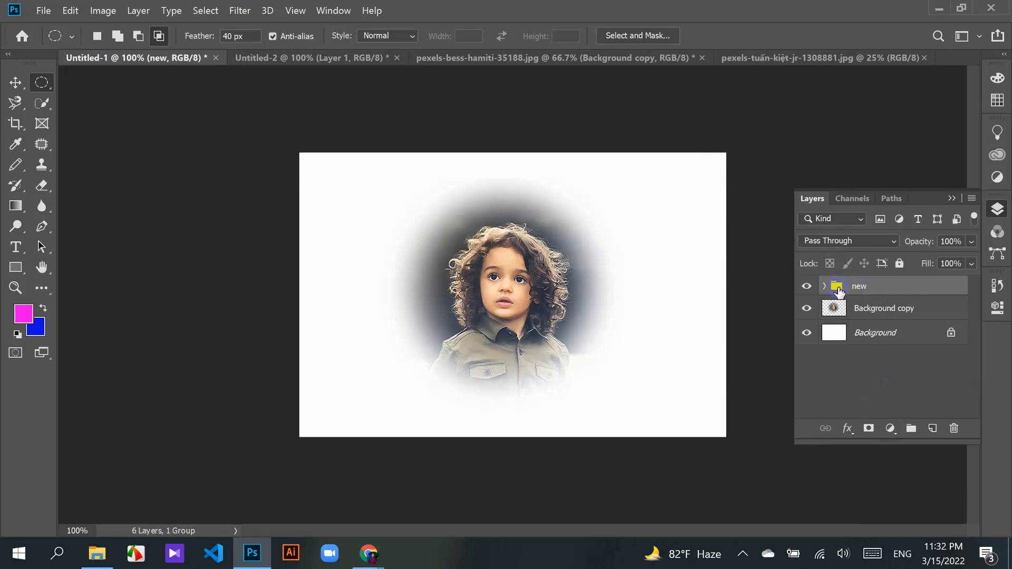
right_click(840, 291)
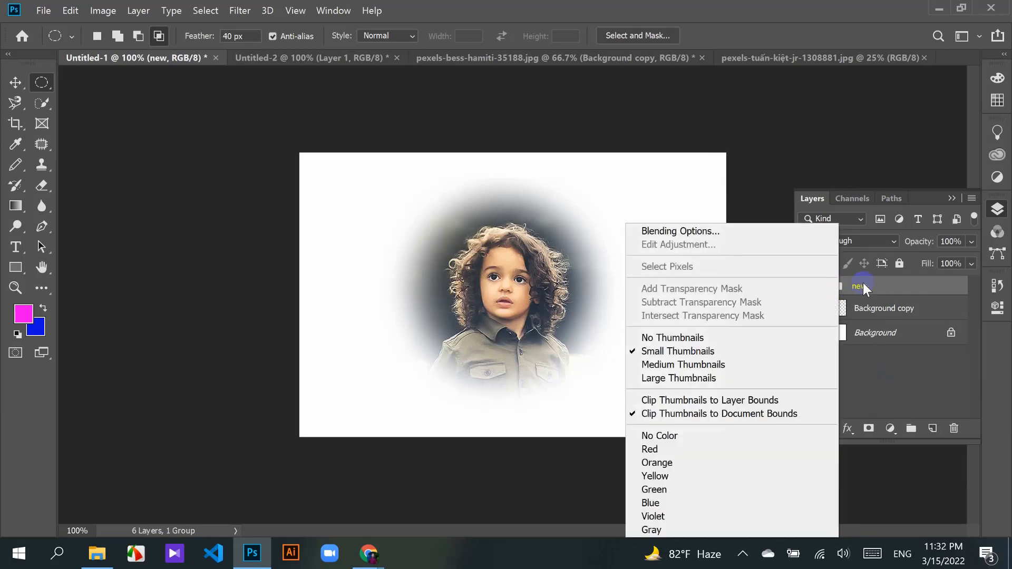
click(862, 284)
right_click(881, 287)
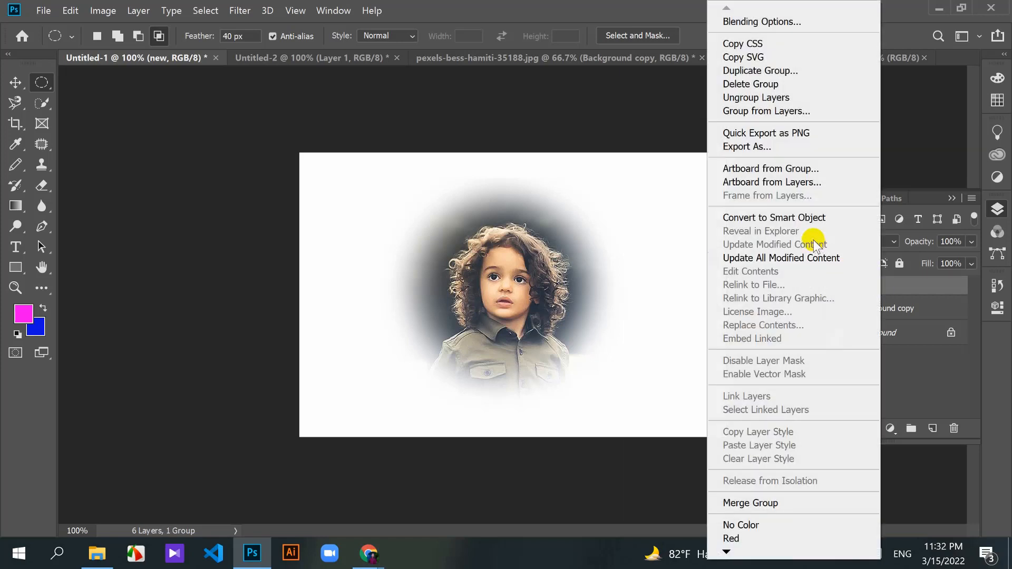
click(761, 97)
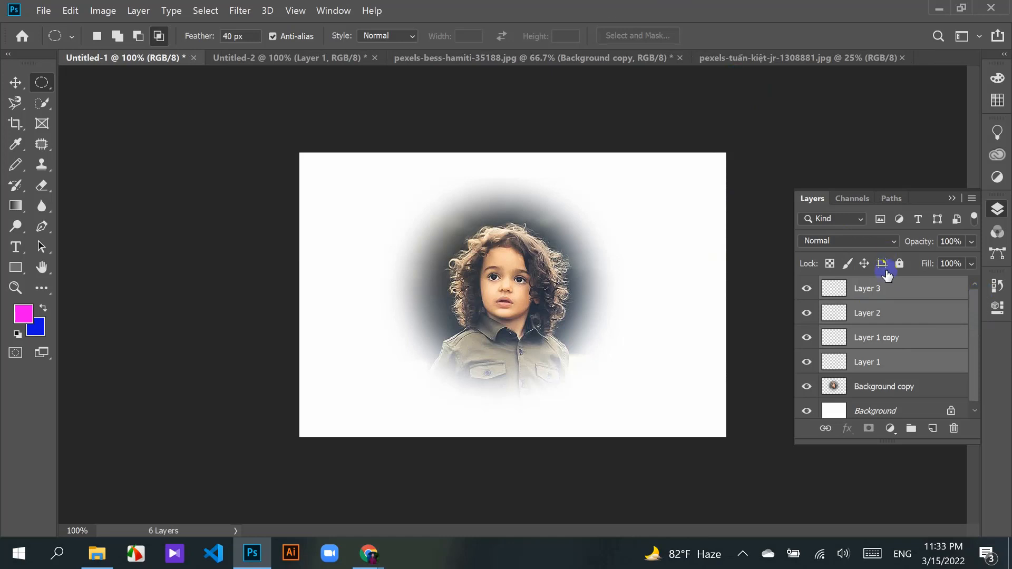
Step: Select the Background copy layer, hide it, and show it again
click(885, 391)
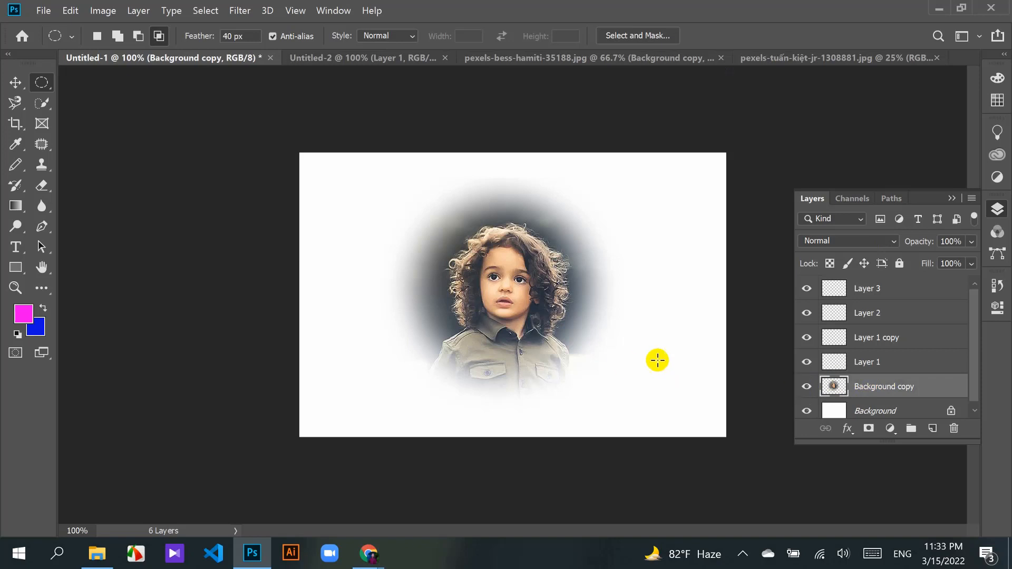
click(813, 388)
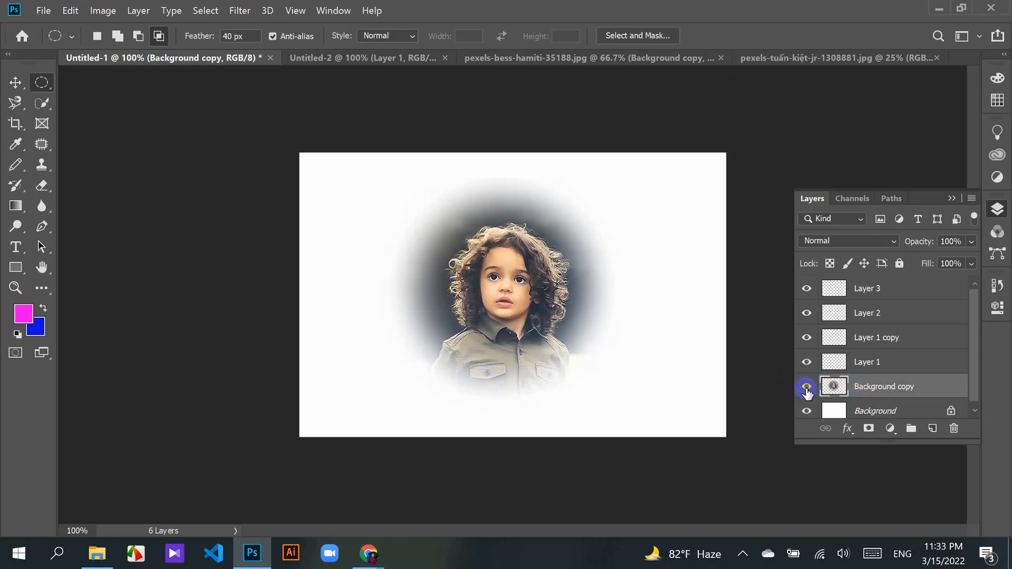
click(806, 389)
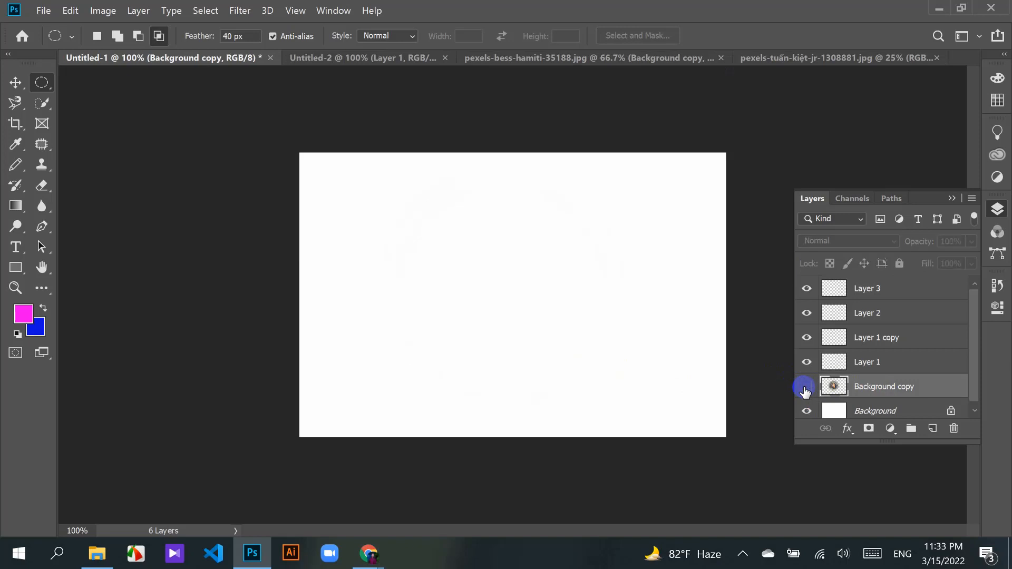
click(806, 387)
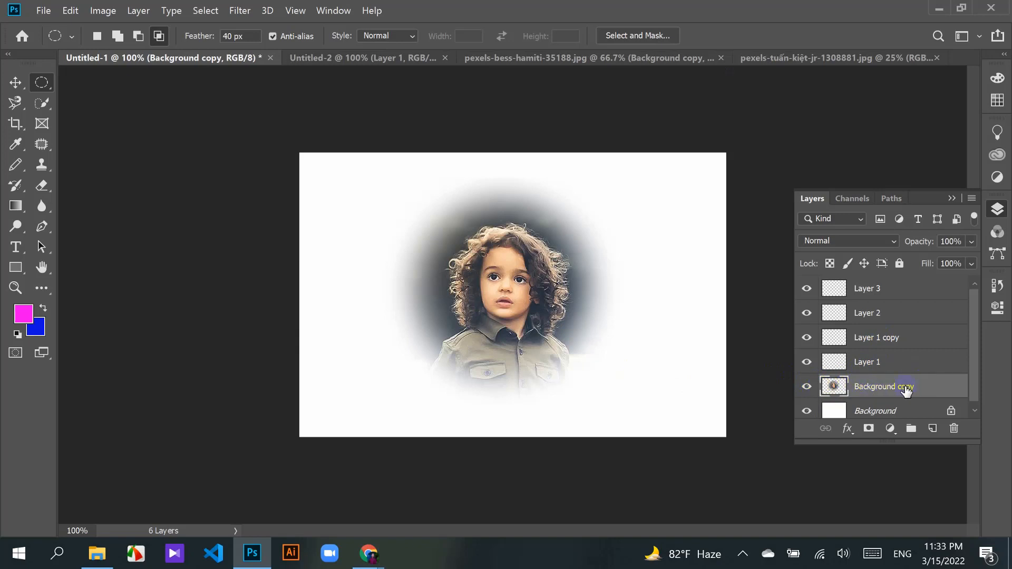
Step: Lower the Background copy layer's opacity to 10% and restore it to 100%
click(972, 242)
drag(970, 263, 903, 261)
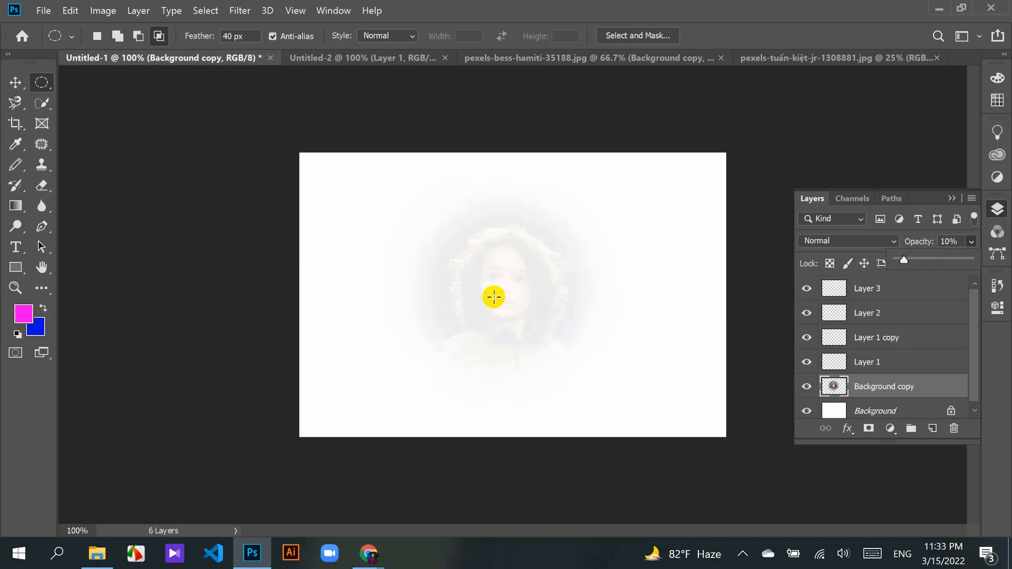
drag(903, 261, 973, 263)
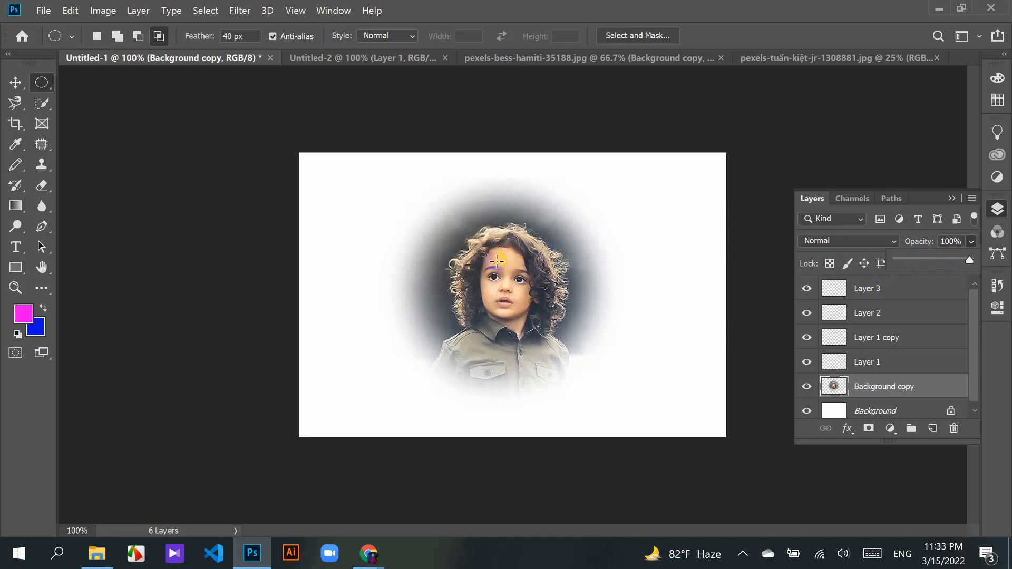
drag(969, 260, 971, 260)
Step: Reduce the Background copy layer's opacity in stages to 84%, 60% and 0%, and return it to 100%
drag(970, 260, 958, 261)
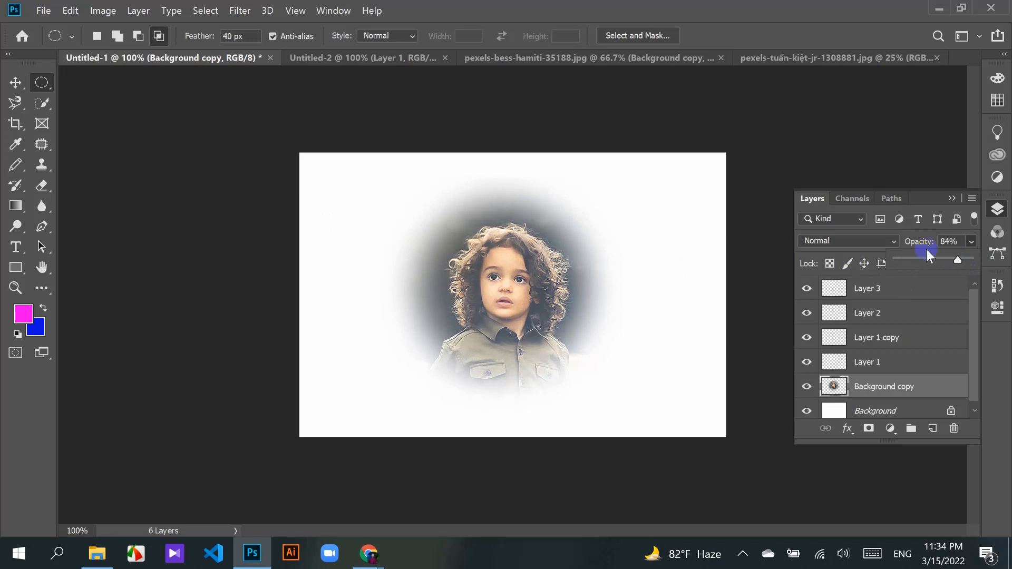
drag(958, 262, 939, 261)
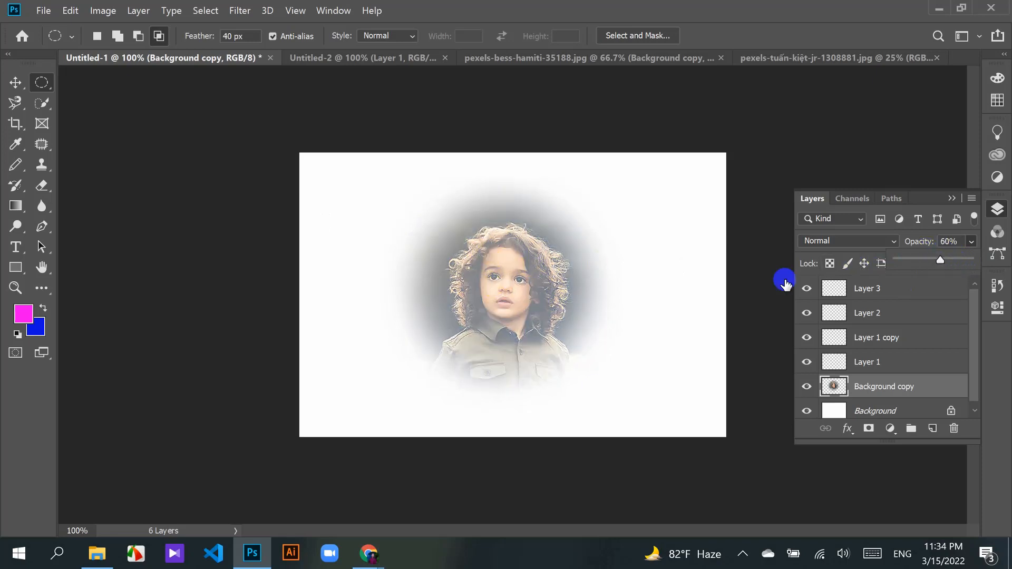
drag(925, 262, 887, 261)
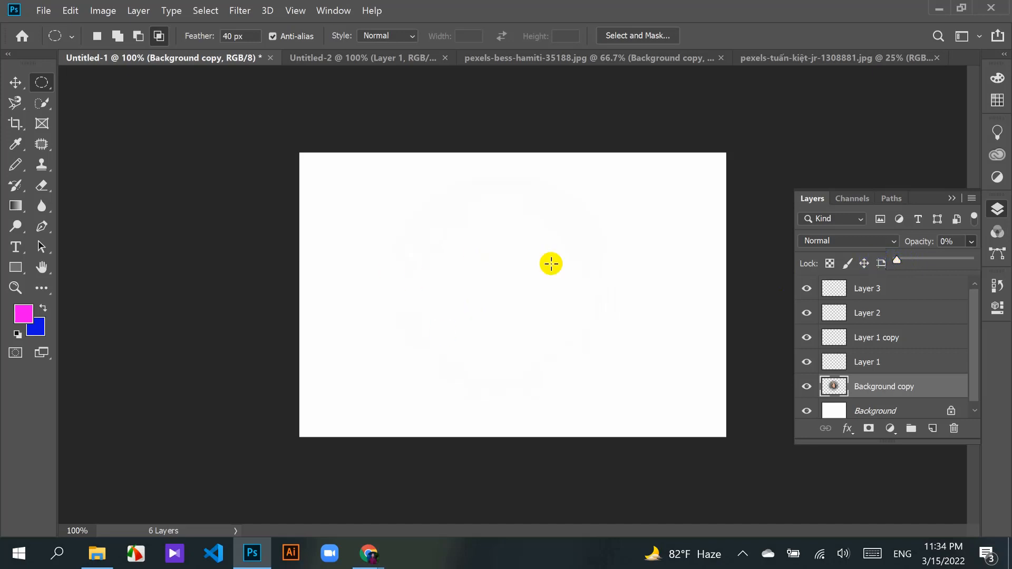
drag(896, 257, 971, 248)
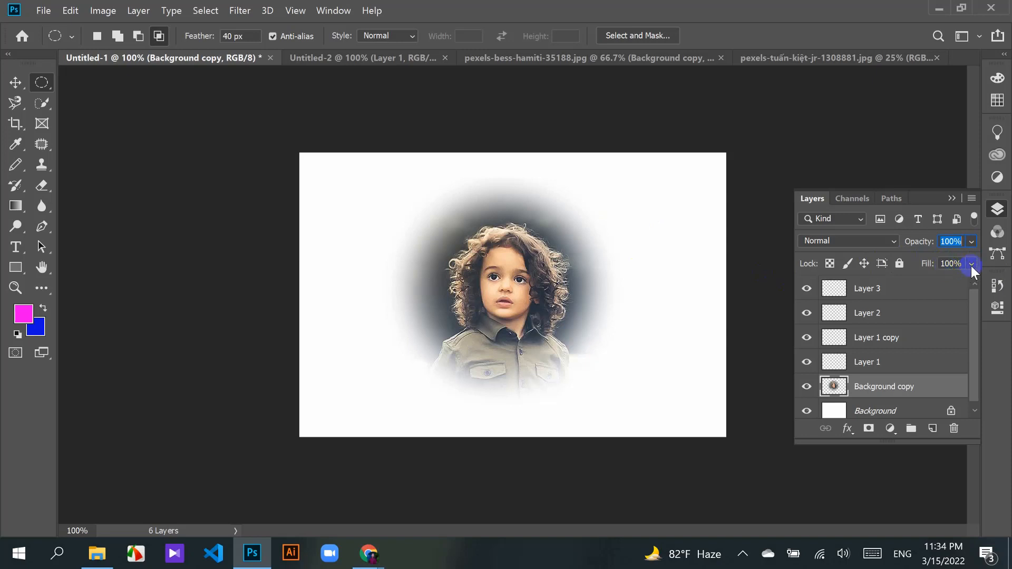
Step: Lower the Background copy layer's fill to 25% and below, and return it to 100%
click(971, 265)
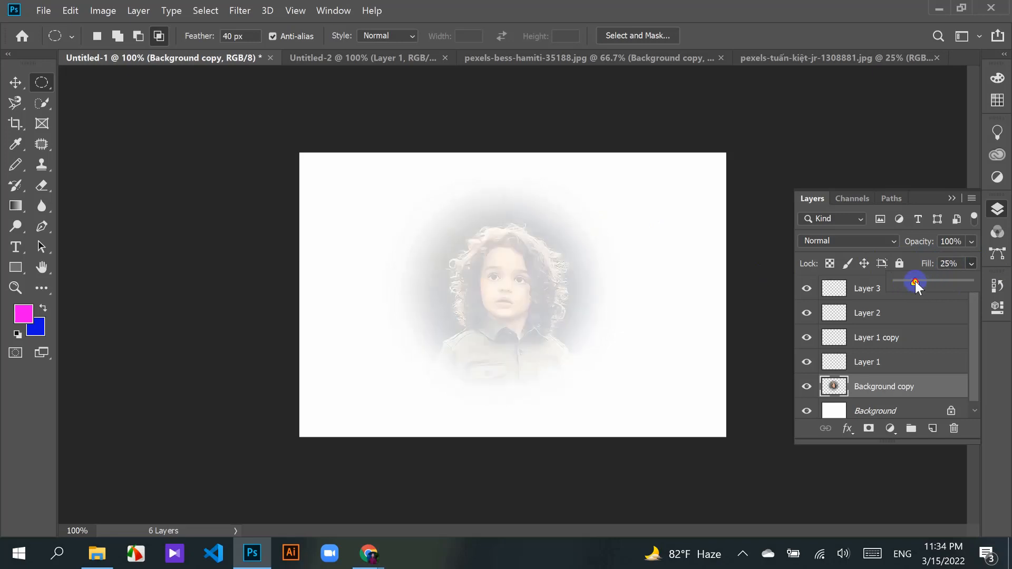
drag(915, 280, 896, 285)
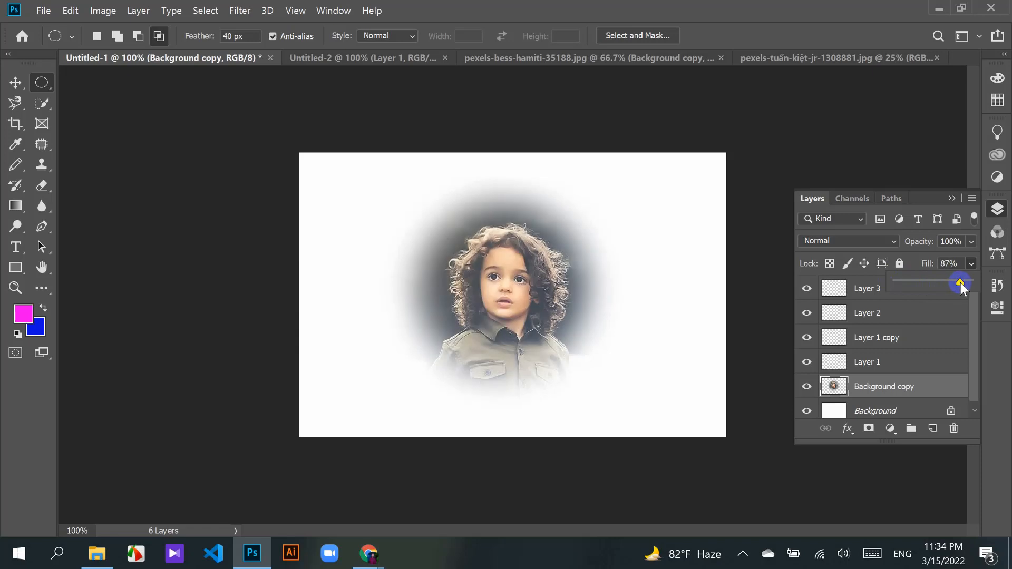
drag(959, 283, 981, 284)
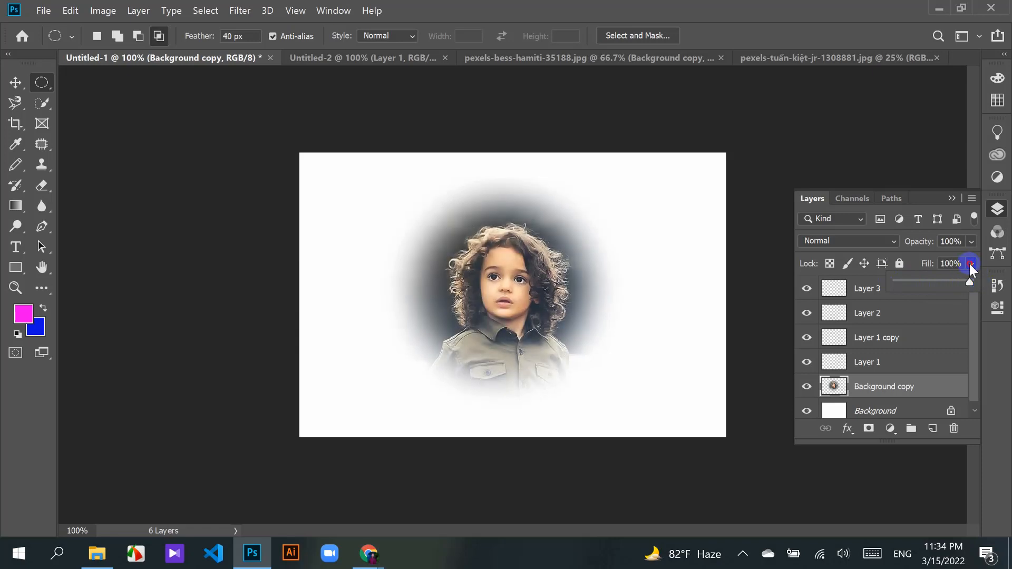
click(970, 264)
click(971, 264)
Step: Open the Background copy layer's blending mode list, apply Dissolve, and return the mode to Normal
click(893, 243)
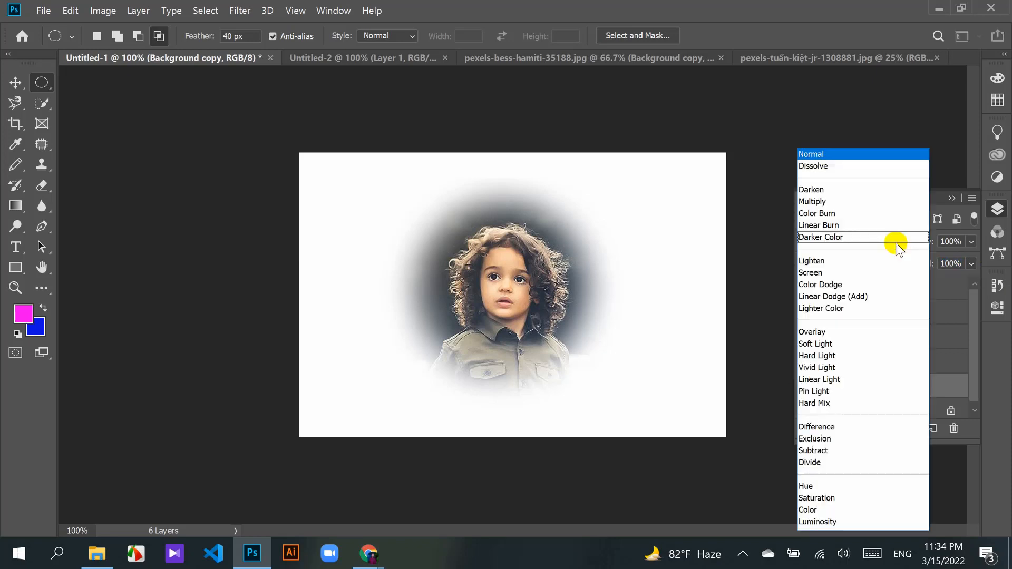
click(781, 202)
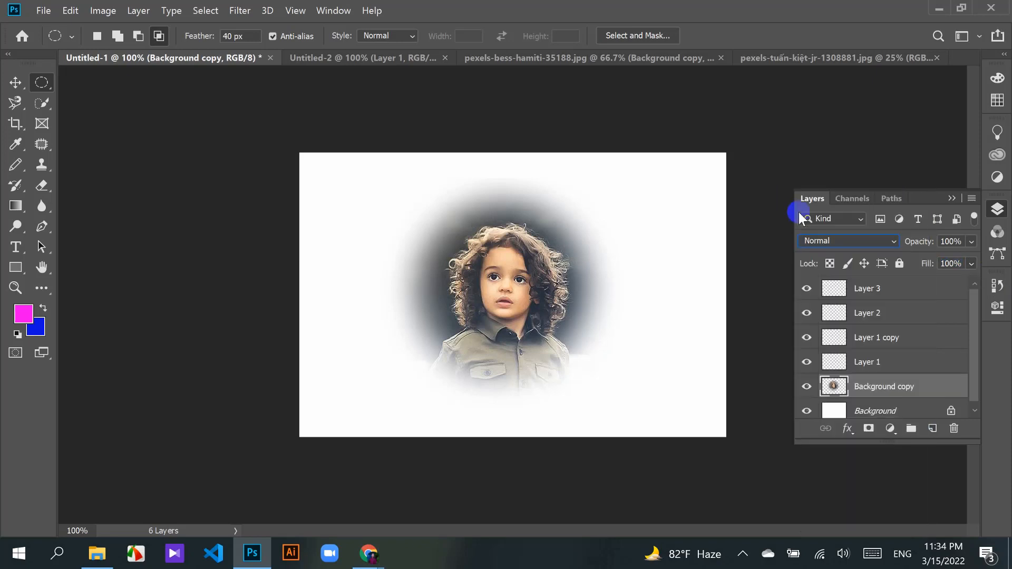
click(890, 242)
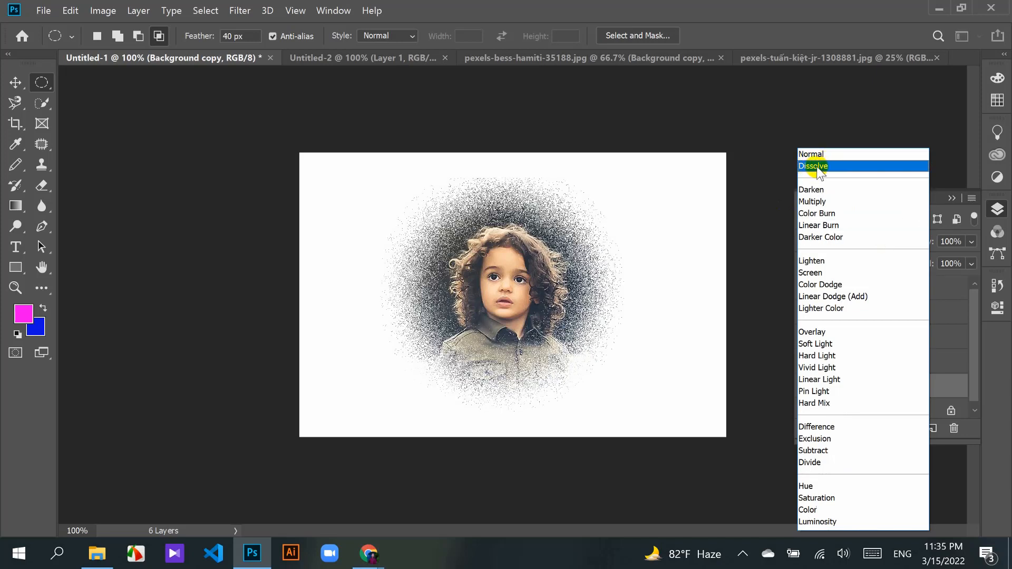
click(818, 167)
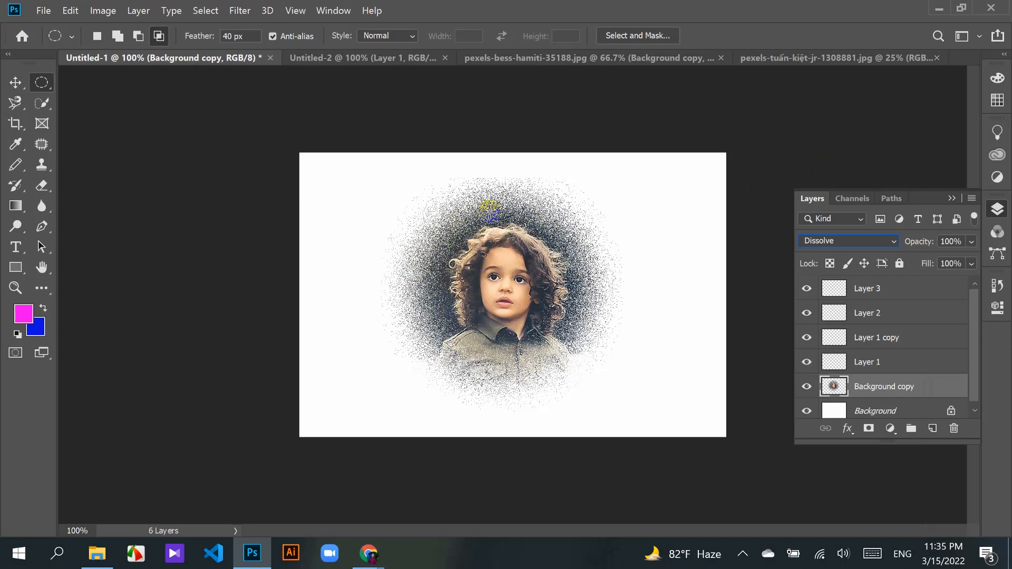
click(866, 236)
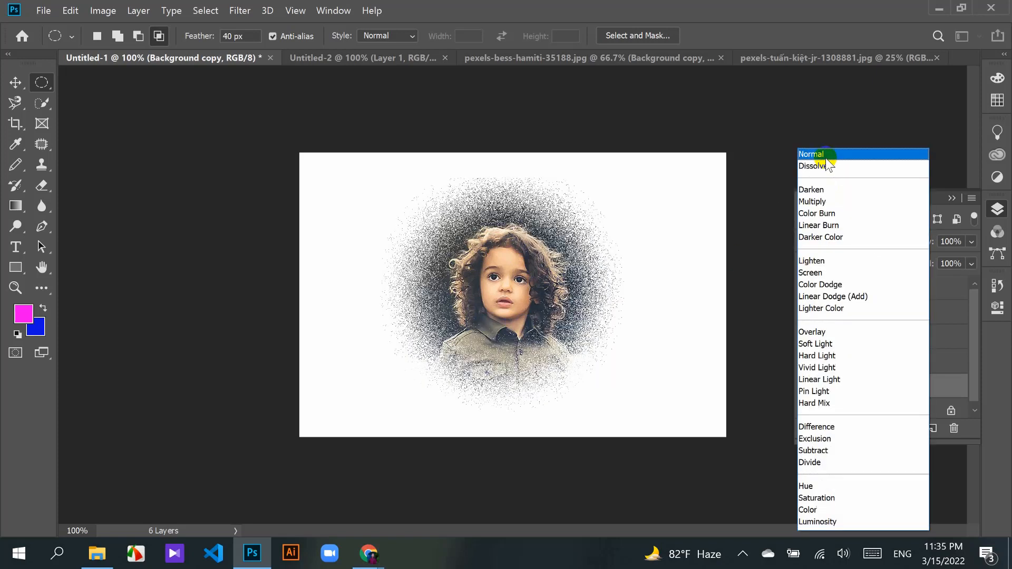
click(826, 156)
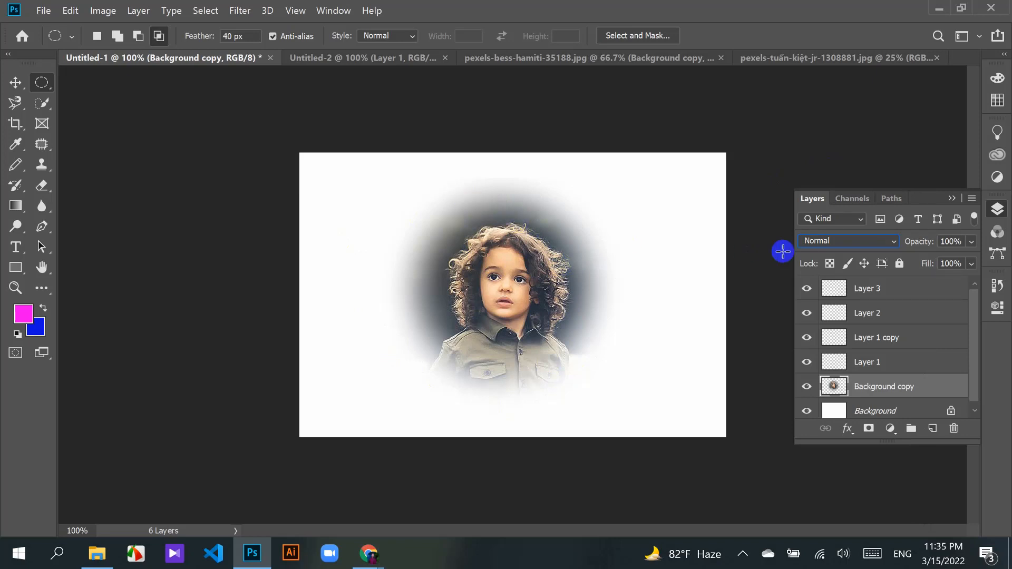
Step: Apply the Dissolve blending mode to the Background copy layer again and inspect the grain at 200% zoom
click(892, 241)
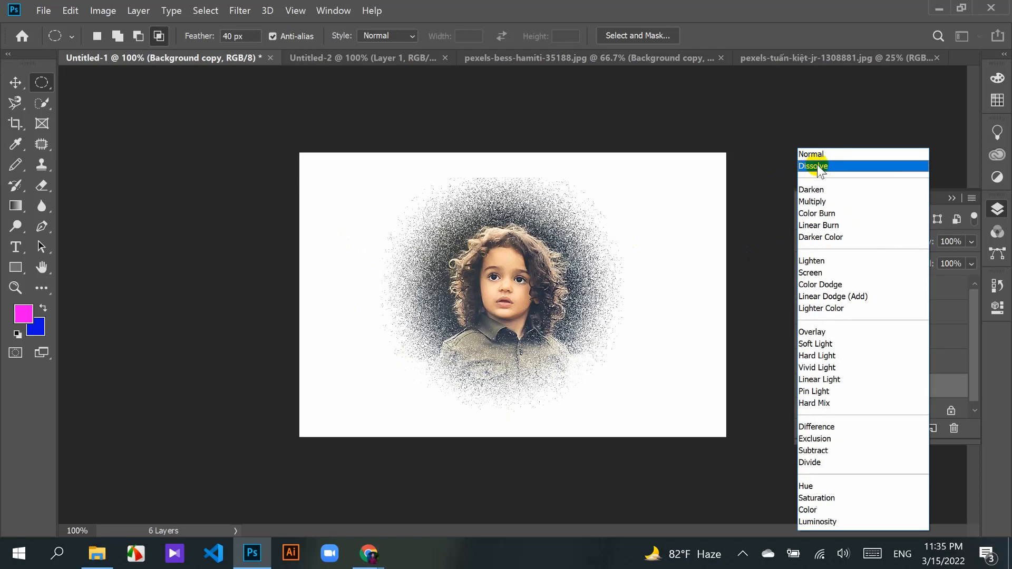
click(817, 166)
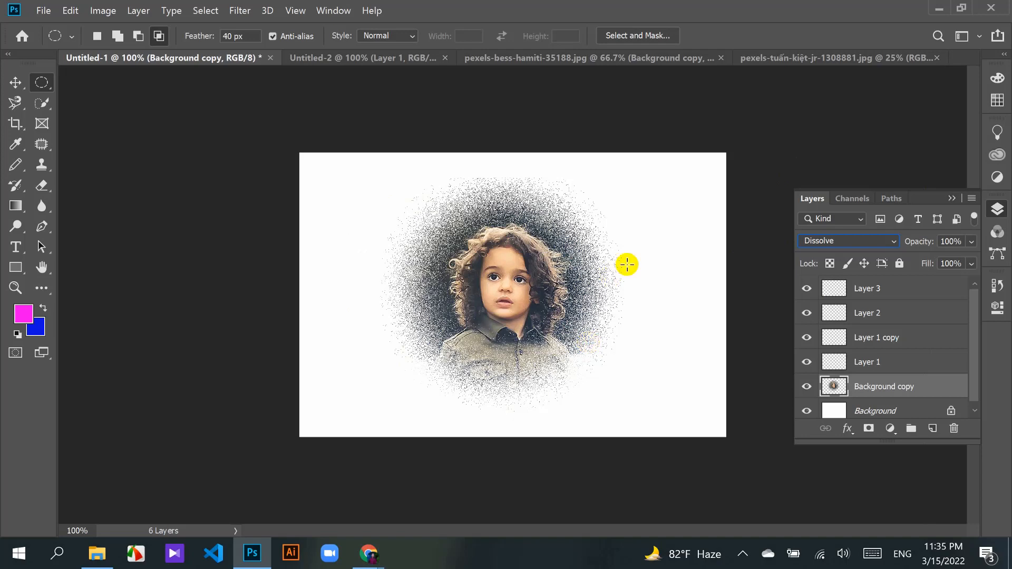
key(ctrl+plus)
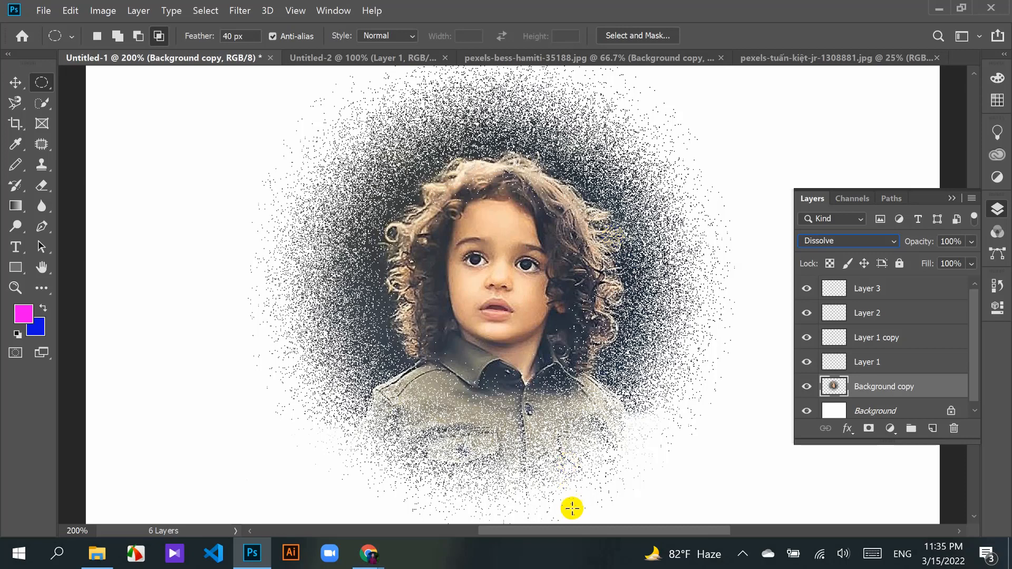
drag(583, 534, 596, 530)
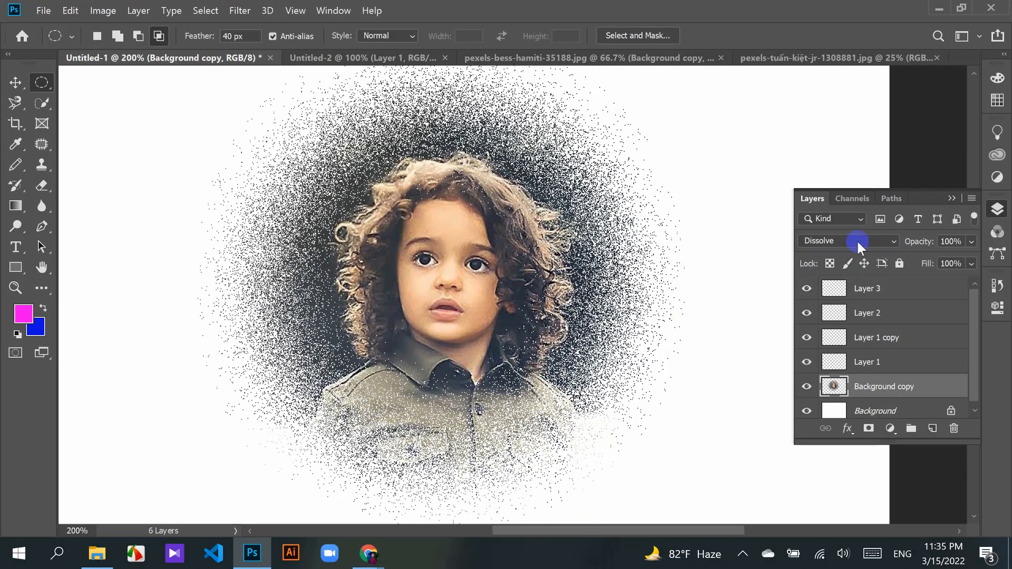
Step: Try the Linear Dodge (Add), Lighter Color and Overlay blending modes on the Background copy layer
click(875, 242)
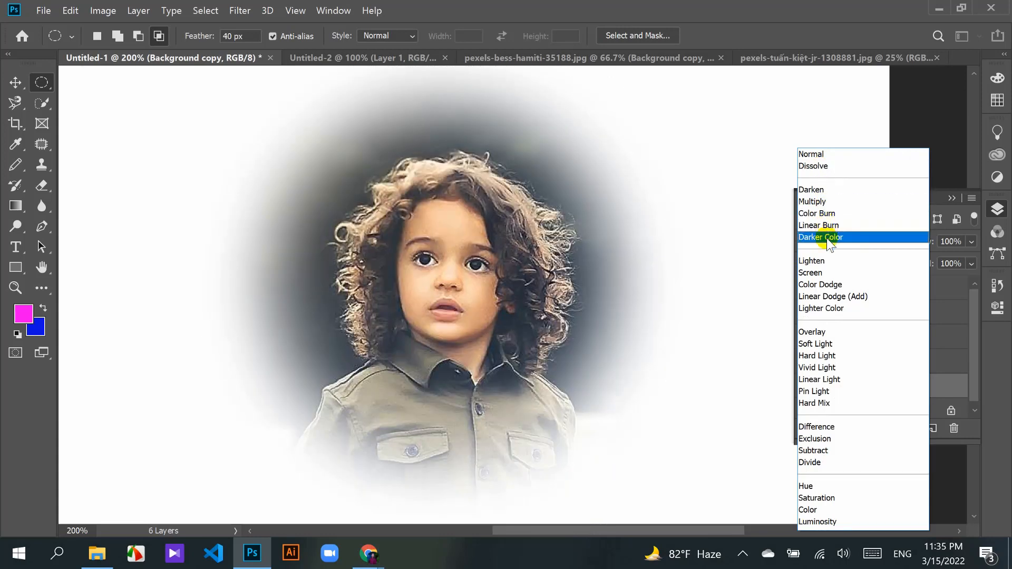
click(823, 297)
click(888, 242)
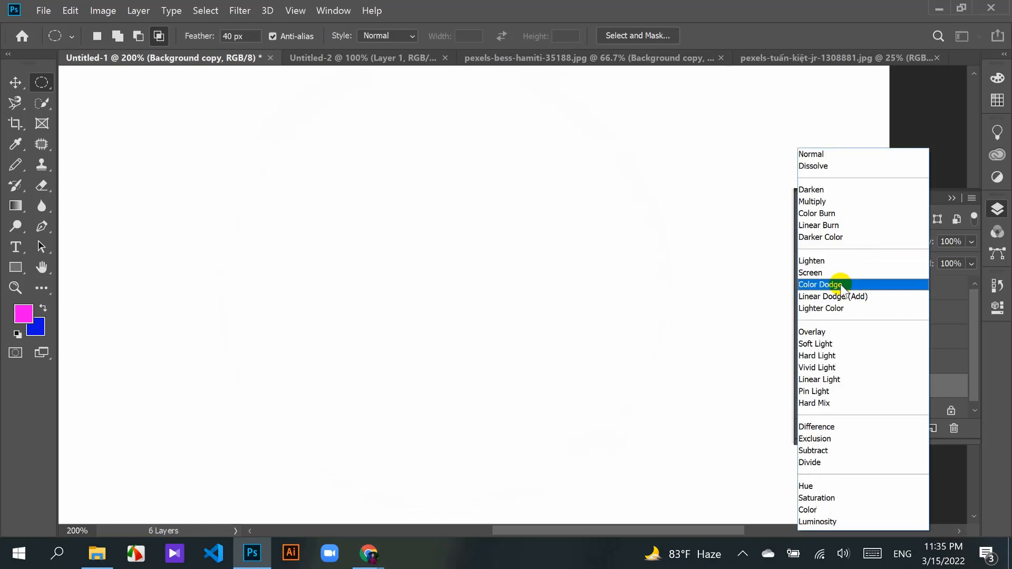
click(835, 309)
click(889, 243)
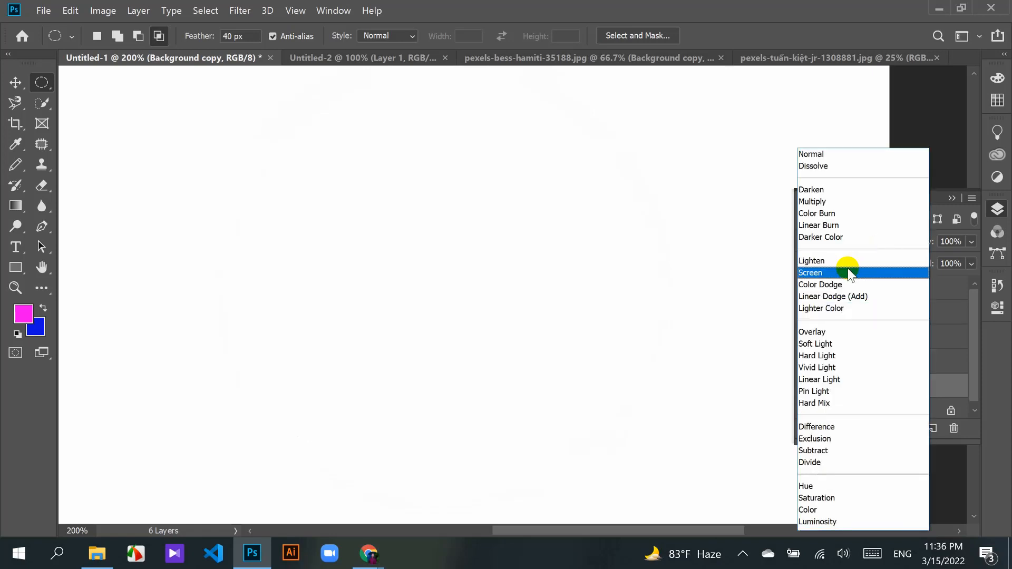
click(814, 330)
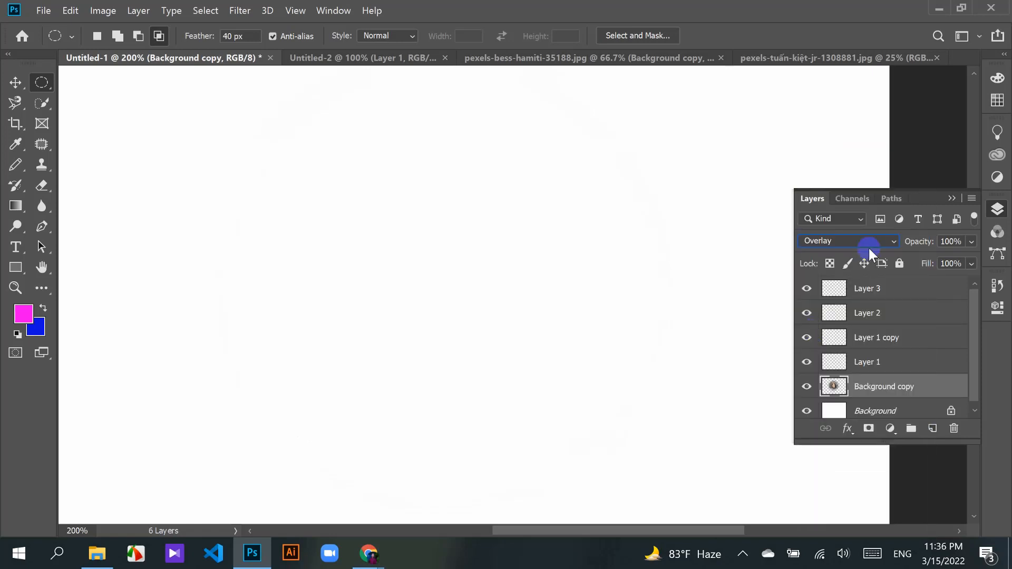
Step: Preview further blending modes on the Background copy layer and set it back to Normal
click(868, 246)
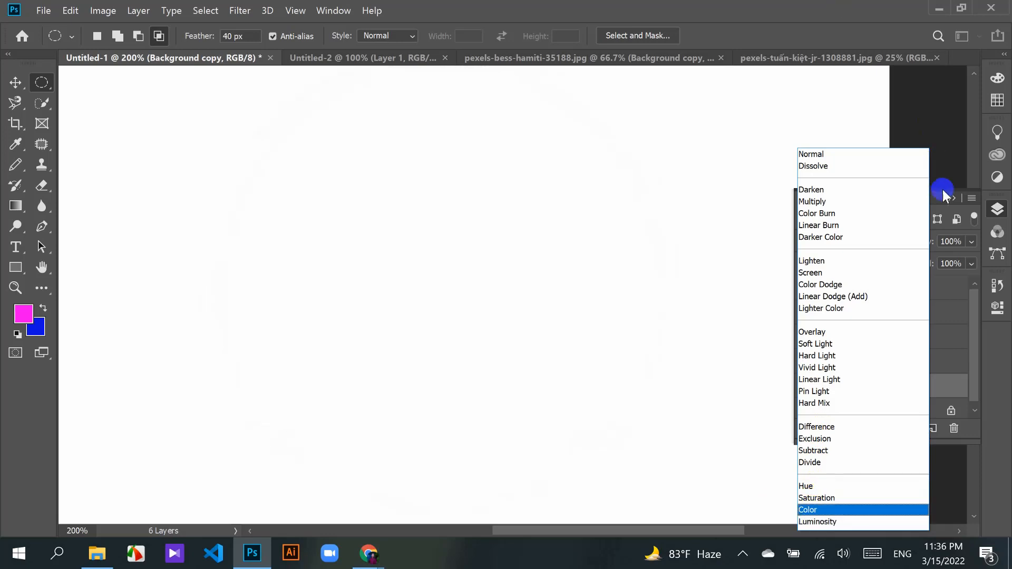
click(947, 200)
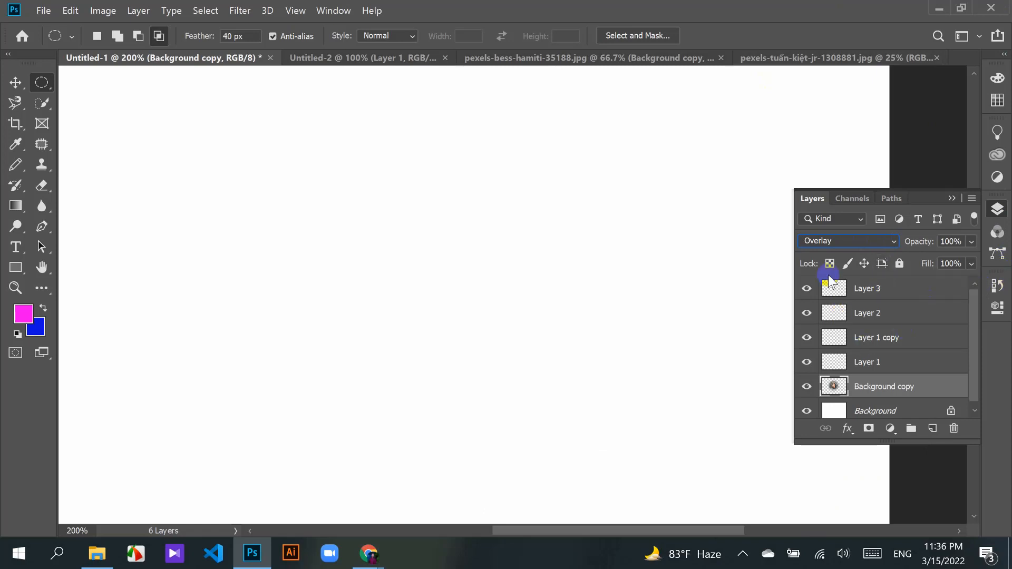
click(840, 240)
click(826, 152)
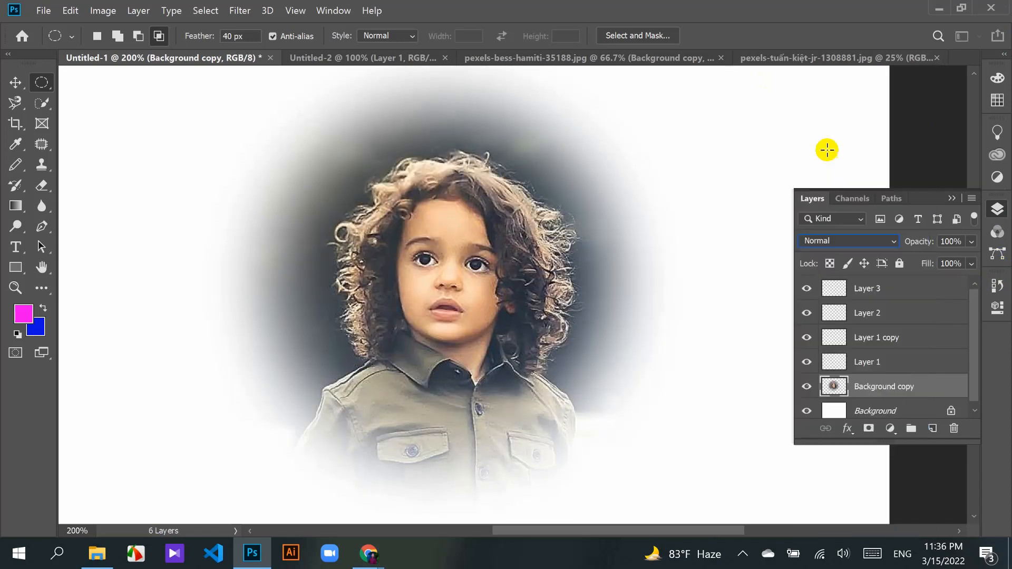
Step: Set the document zoom to 120% and shift the Background copy photo on the canvas with the Move tool
key(ctrl+minus)
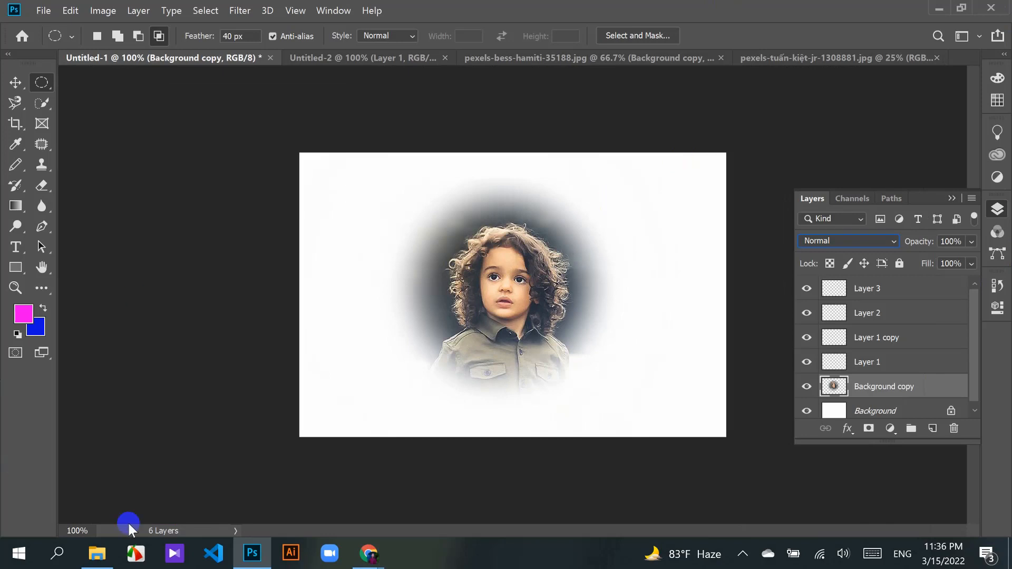
click(75, 531)
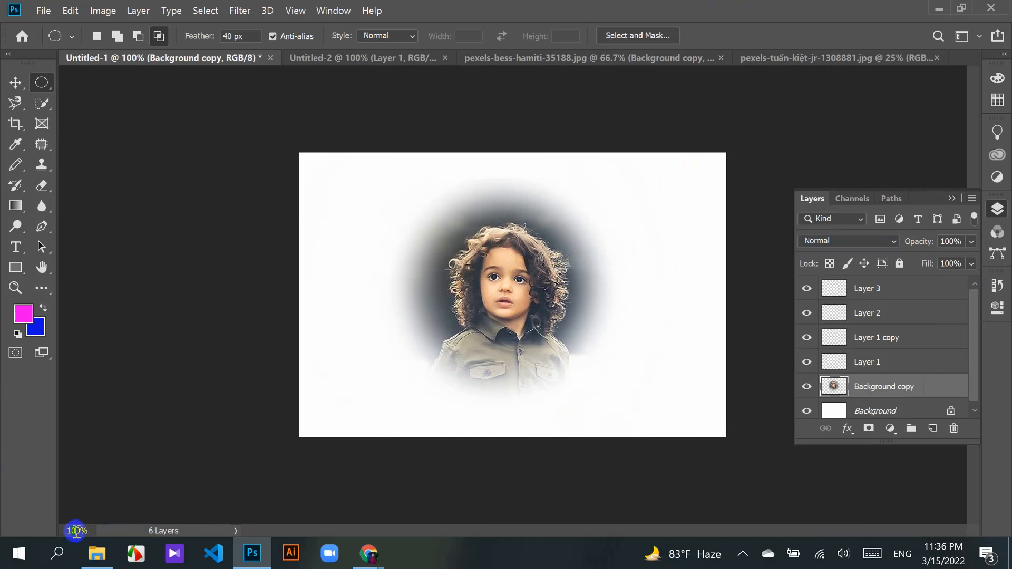
key(BackSpace)
text(2)
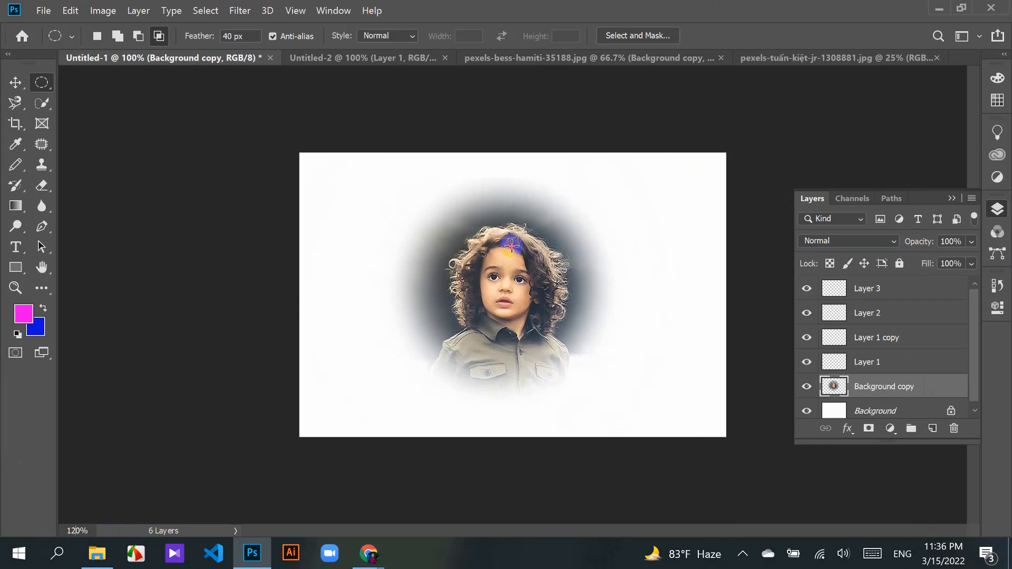
click(15, 82)
click(45, 80)
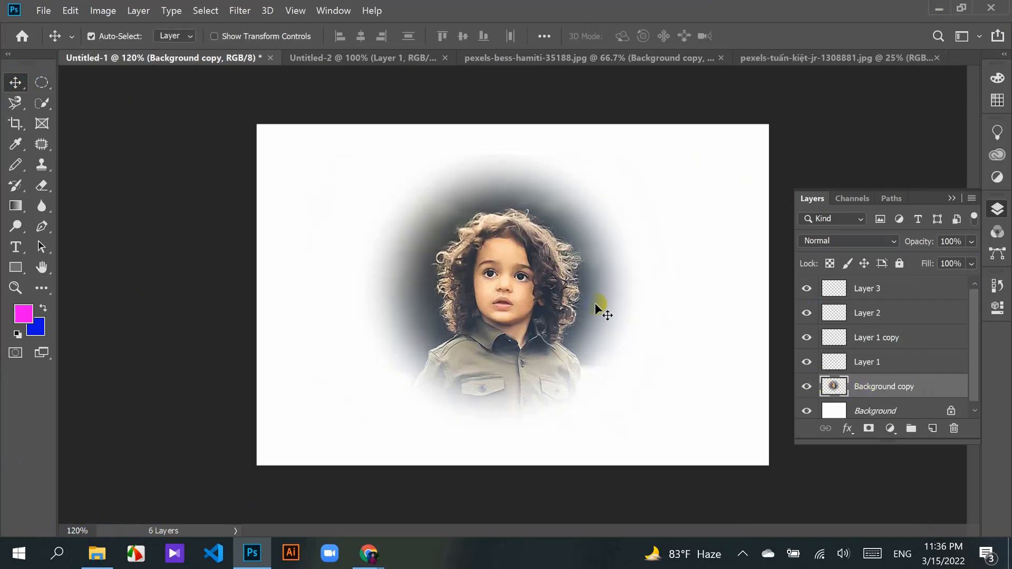
drag(504, 248, 481, 243)
Step: Lock all attributes of the Background copy layer and try to move the photo on the canvas
click(899, 263)
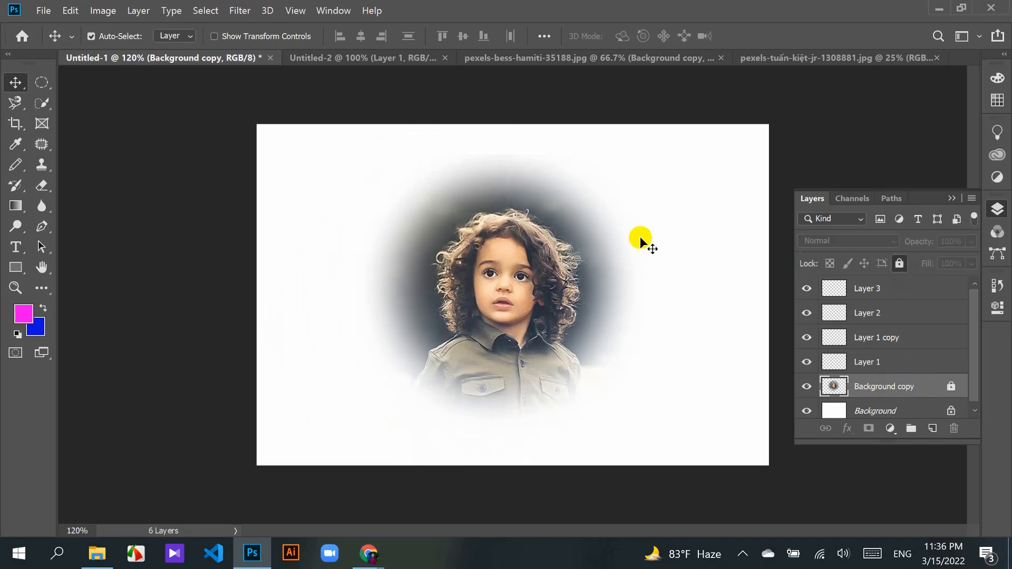
click(520, 279)
drag(530, 238, 486, 357)
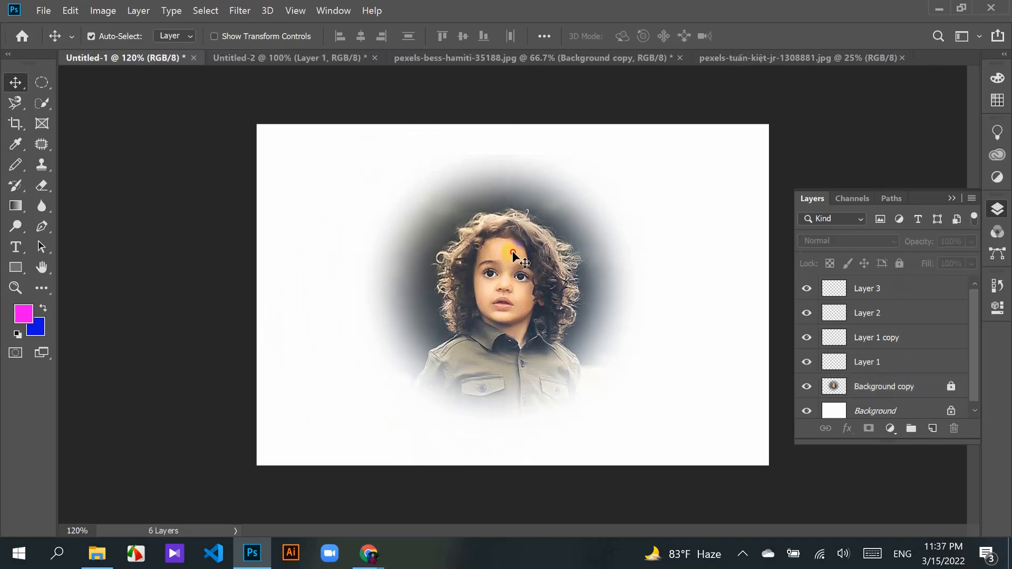
drag(513, 254, 469, 340)
drag(567, 231, 508, 326)
drag(484, 256, 559, 311)
Step: Unlock the Background copy layer, move the photo slightly, then lock and unlock the layer once more
click(951, 389)
mouse_move(512, 259)
mouse_down()
mouse_move(558, 286)
mouse_move(504, 258)
mouse_up()
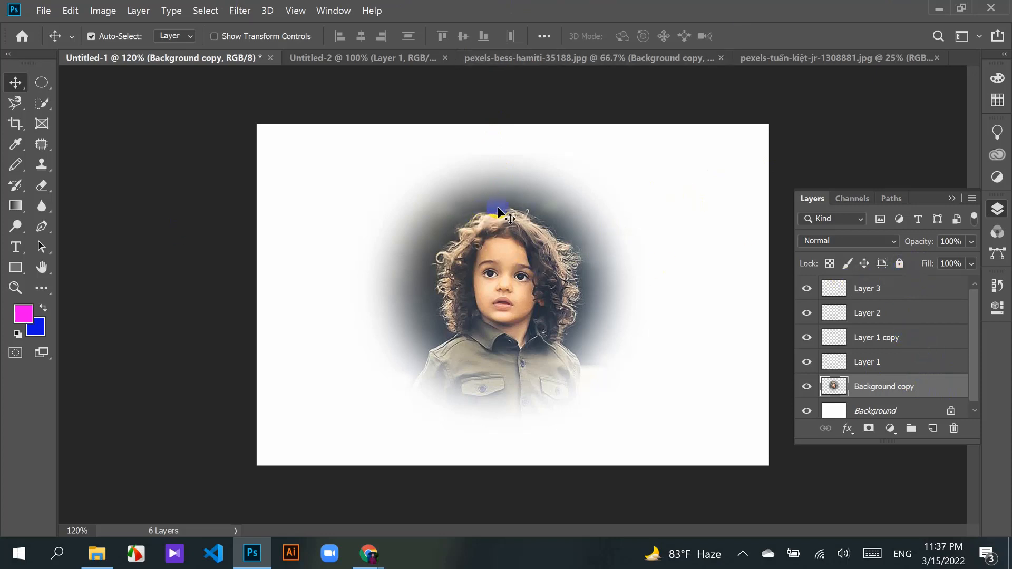
click(900, 262)
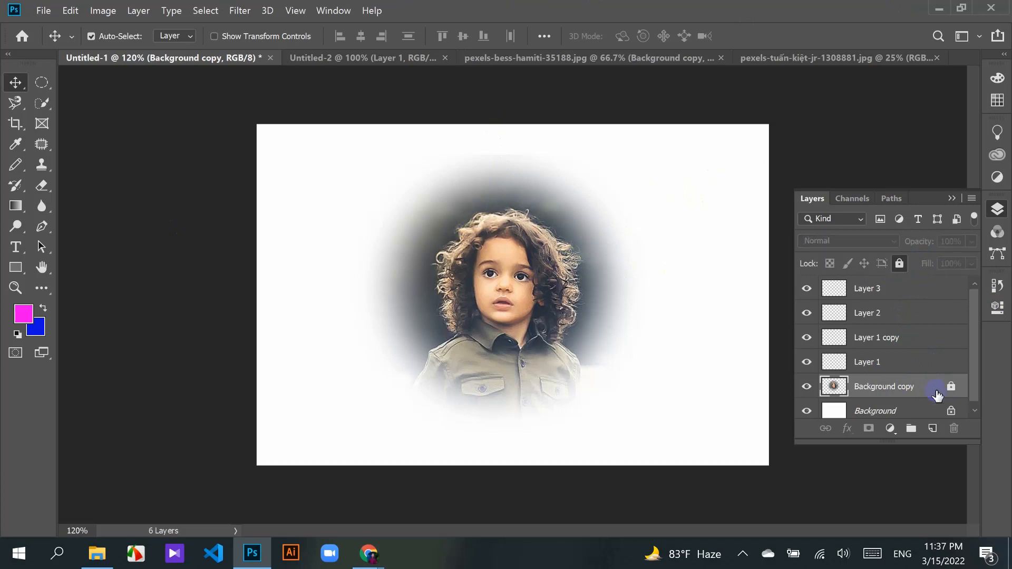
click(896, 262)
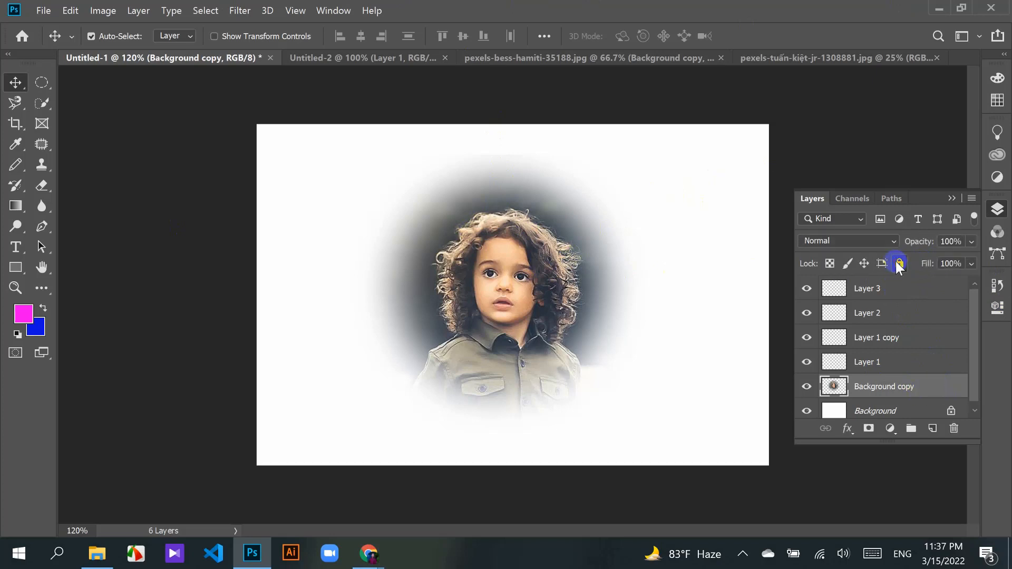
Step: Rename the Background copy layer as Photo
double_click(889, 388)
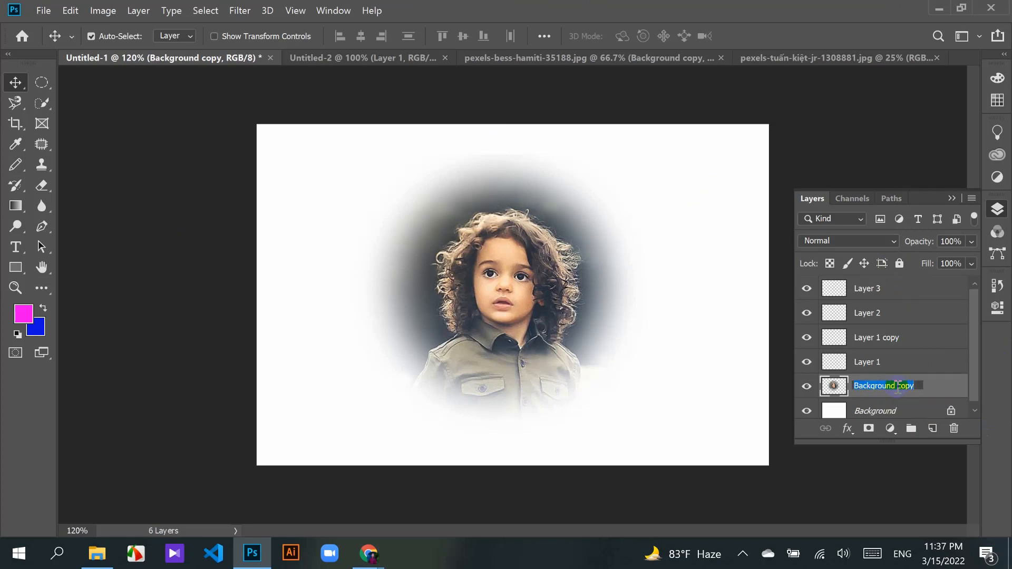
text(Photo)
click(949, 387)
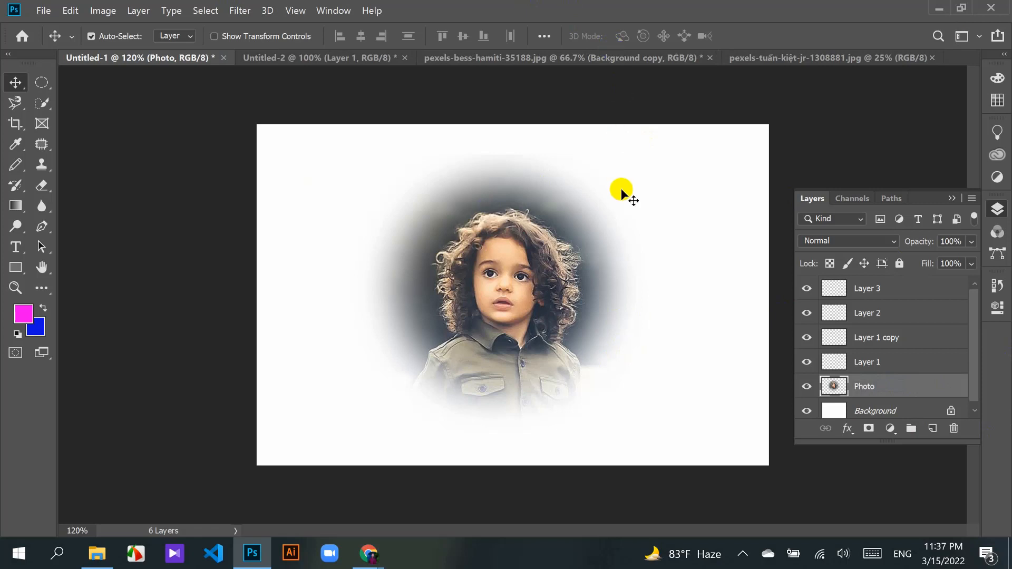
Step: Collapse the Layers panel, detach it from the dock as a floating panel, and close it
click(999, 211)
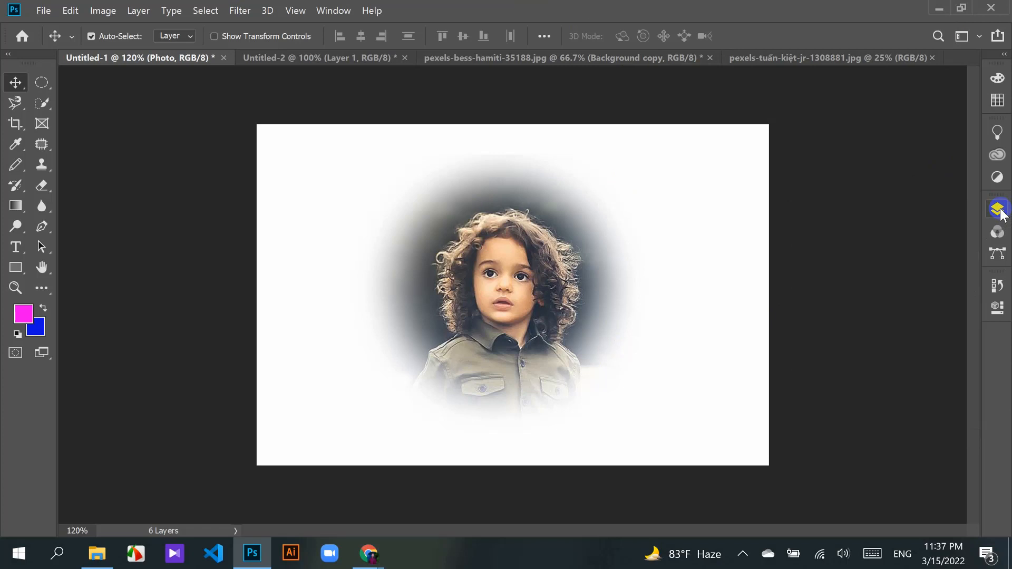
click(980, 37)
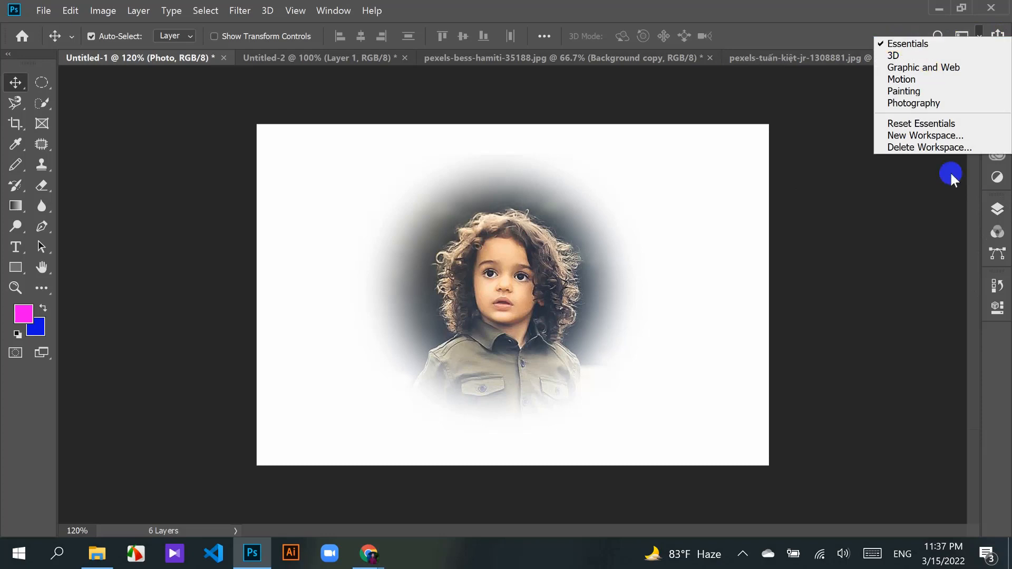
click(949, 208)
drag(993, 209, 954, 204)
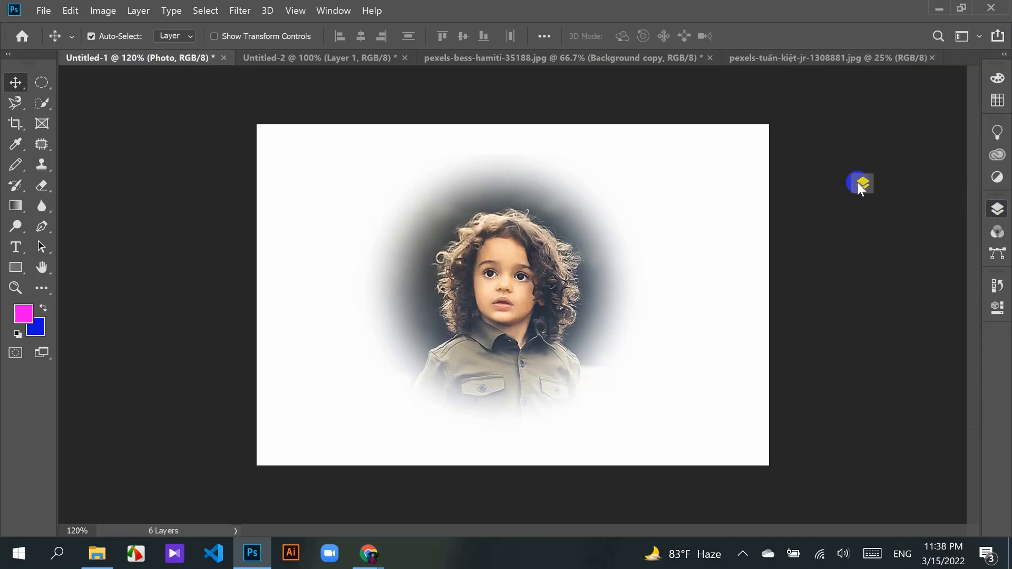
drag(858, 182, 858, 184)
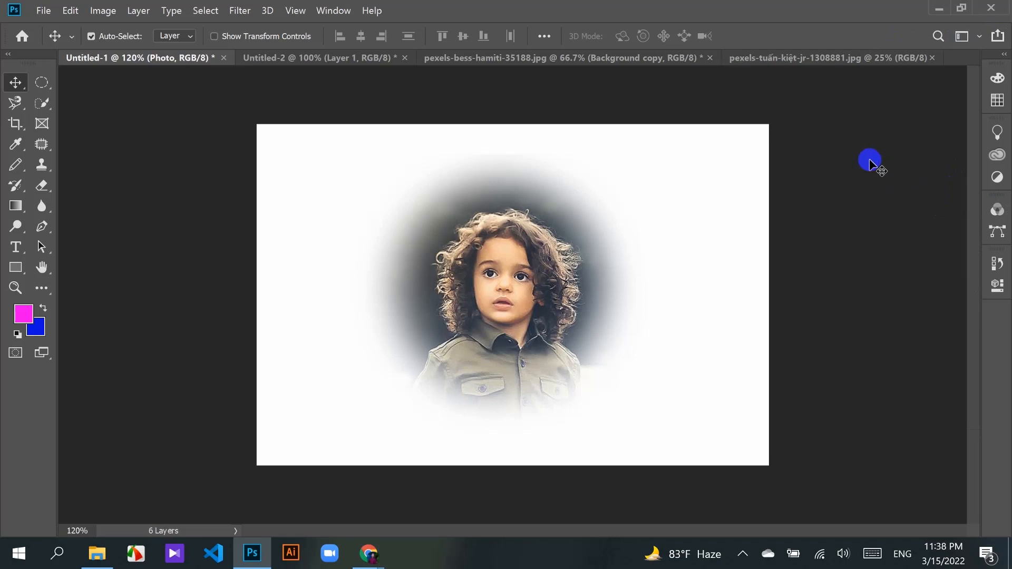
click(869, 161)
Step: Reopen the Layers panel and close it again
click(333, 9)
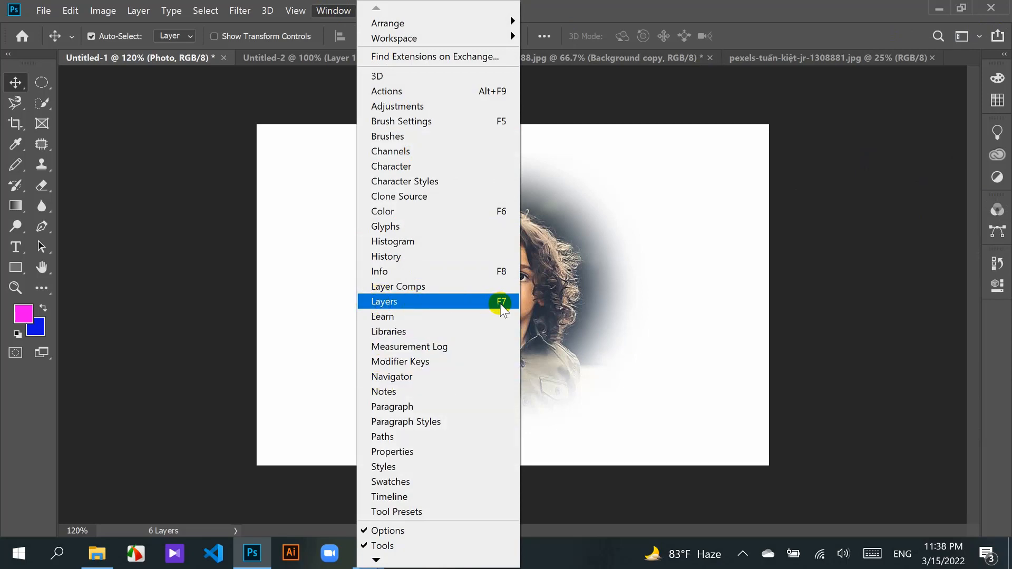
click(504, 304)
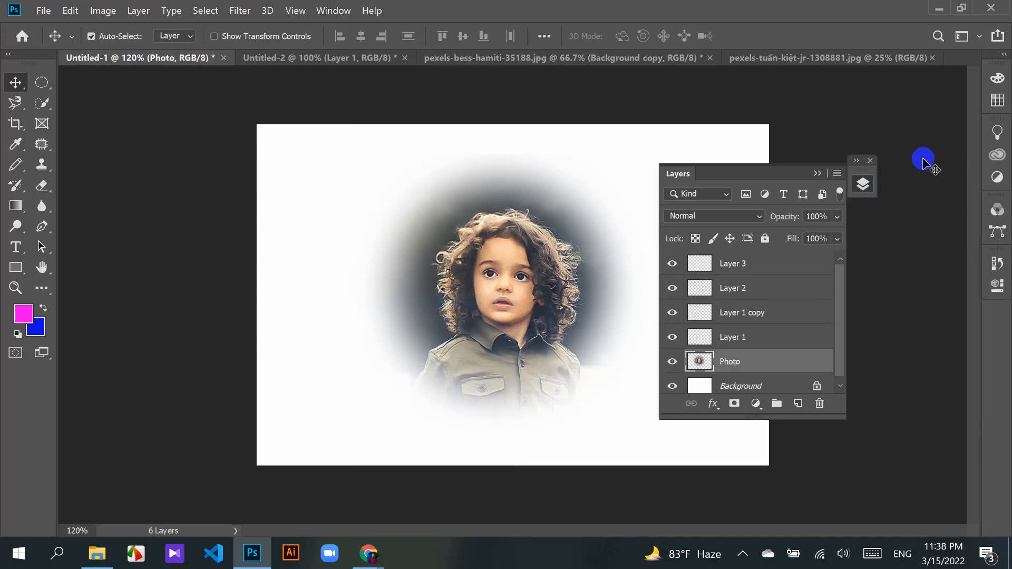
click(870, 161)
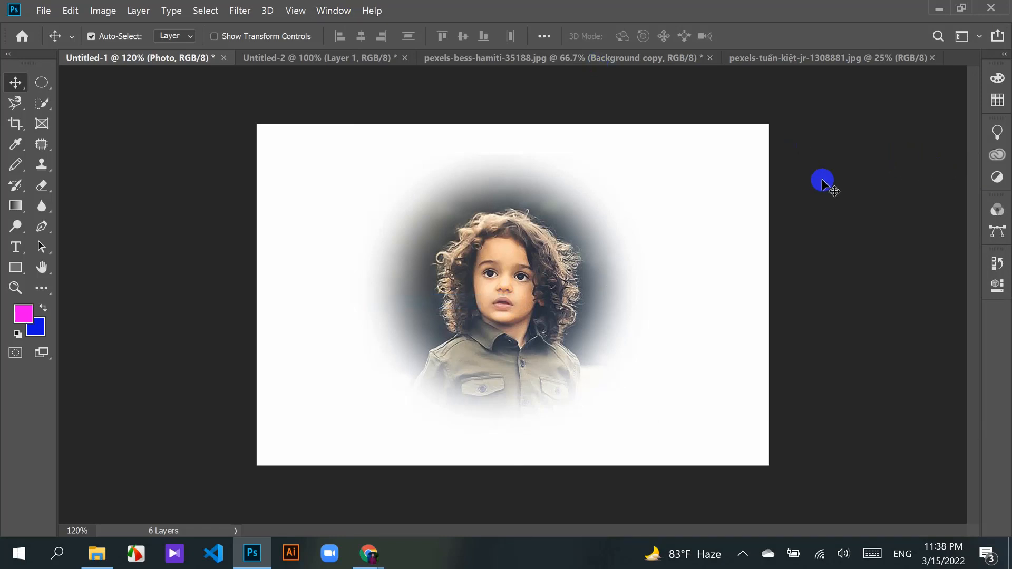
Step: Reopen the Layers panel, dock it as an icon at the end of the collapsed panel column, then expand and collapse it
key(F7)
click(831, 195)
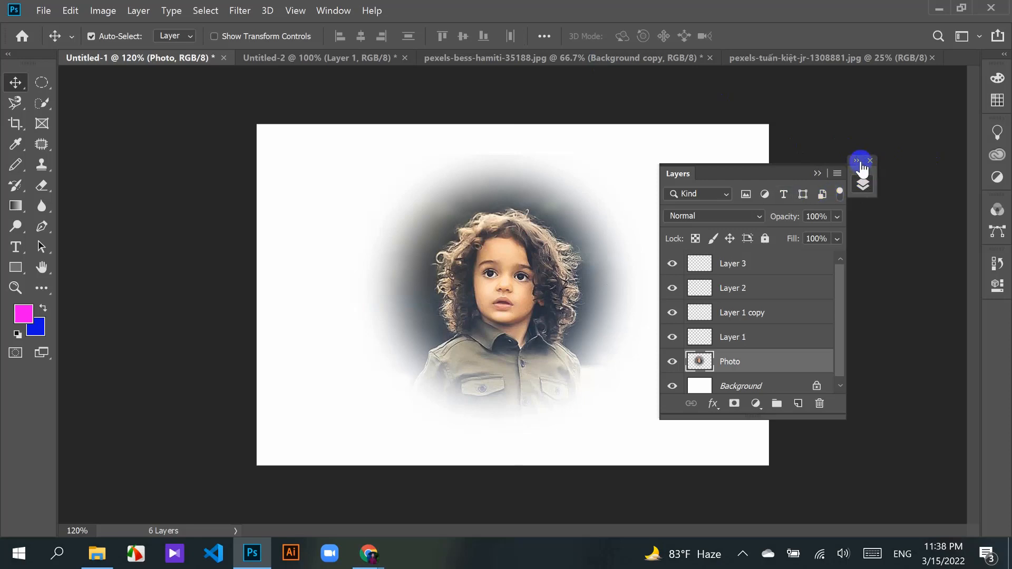
drag(862, 168, 994, 325)
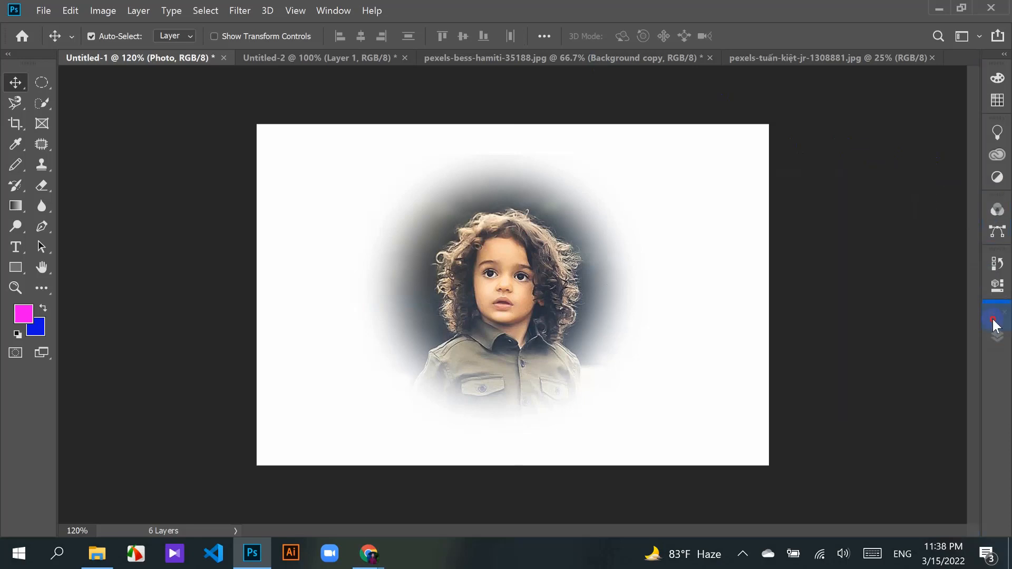
click(997, 319)
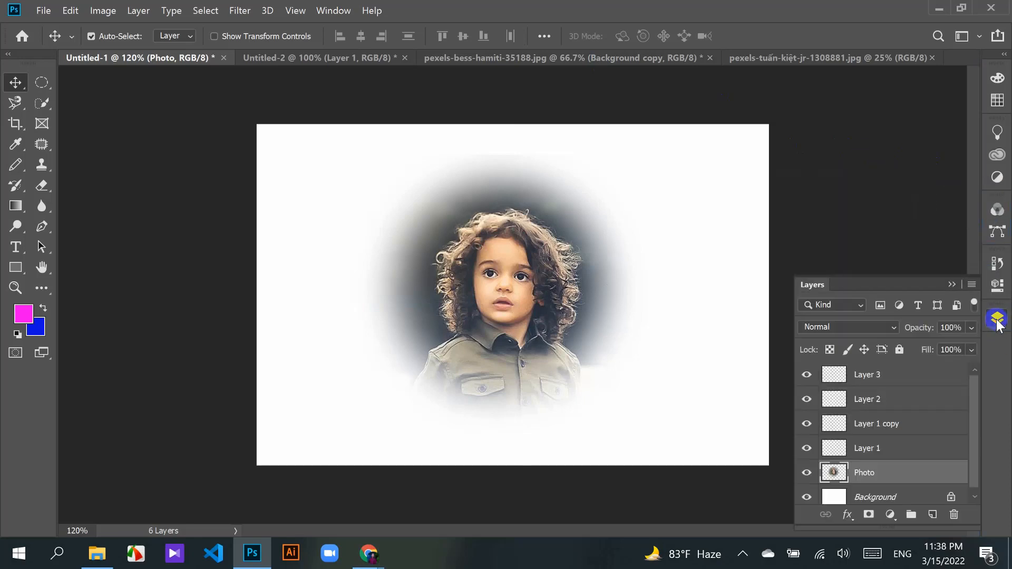
click(997, 319)
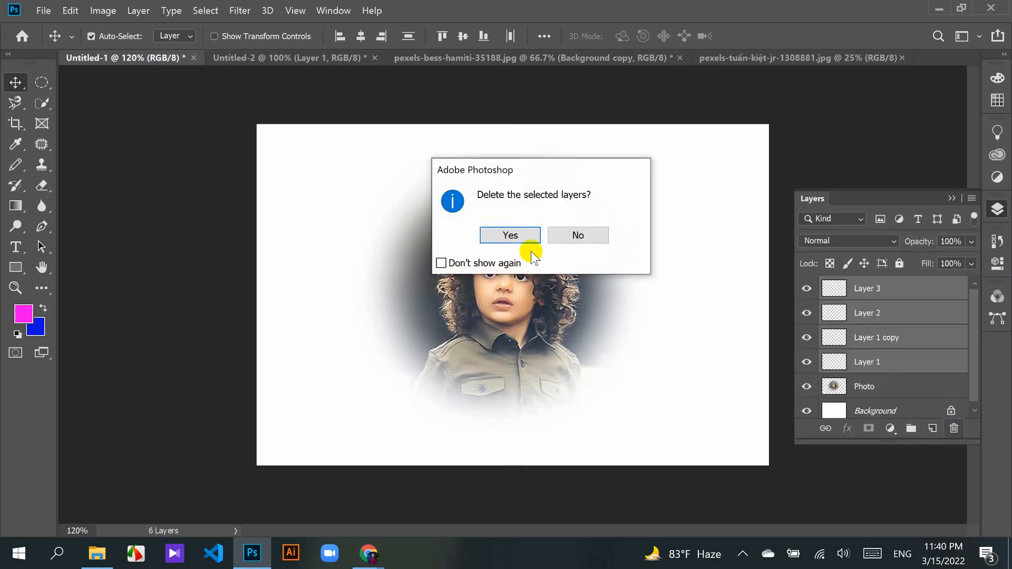
Step: Delete Layer 3, Layer 2, Layer 1 copy and Layer 1, and hide the Photo layer
click(510, 236)
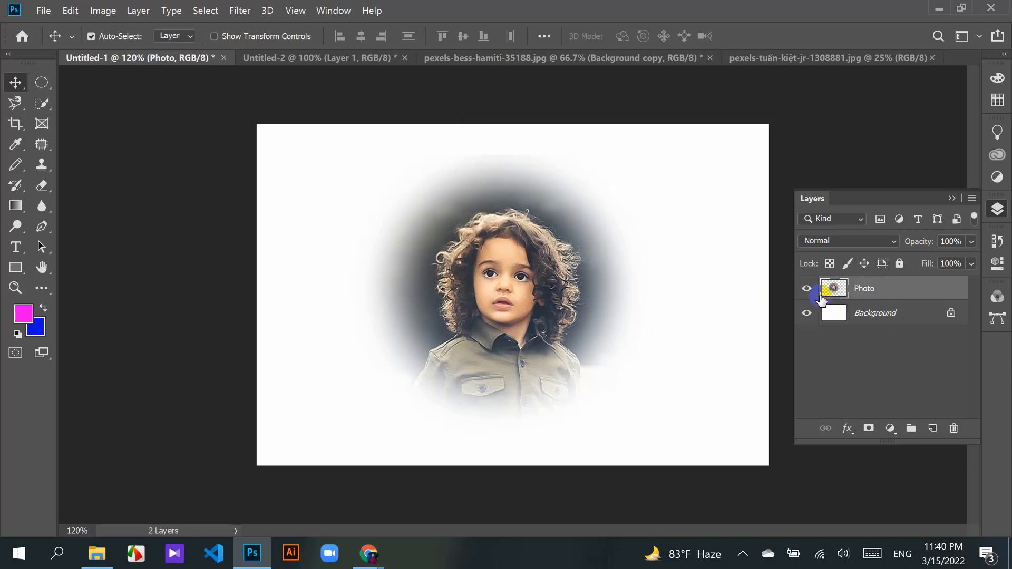
click(806, 288)
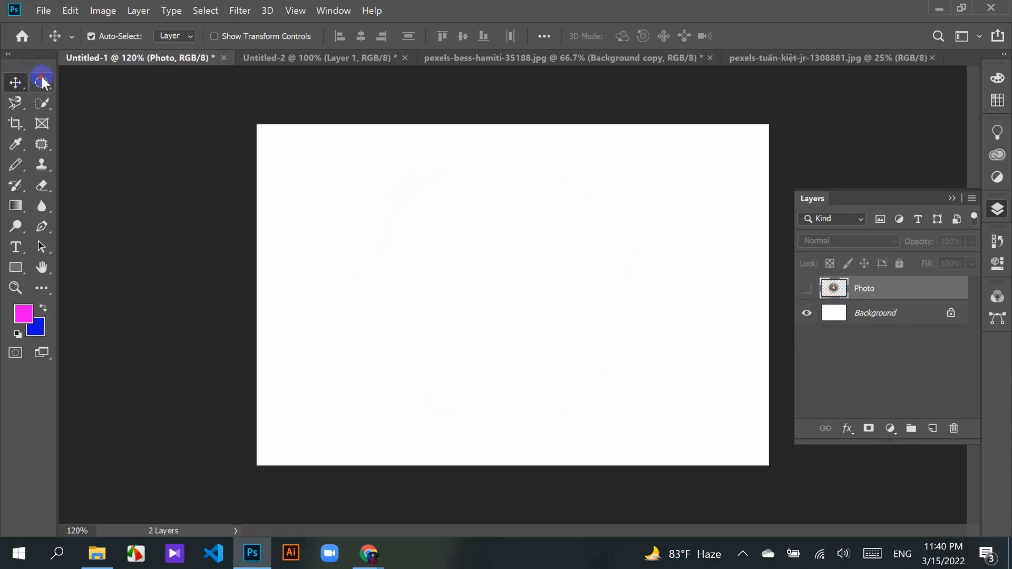
Step: Replace a trial feathered marquee with a sharp rectangular selection in the canvas's upper middle, using a feather of 0 px
drag(42, 83, 127, 84)
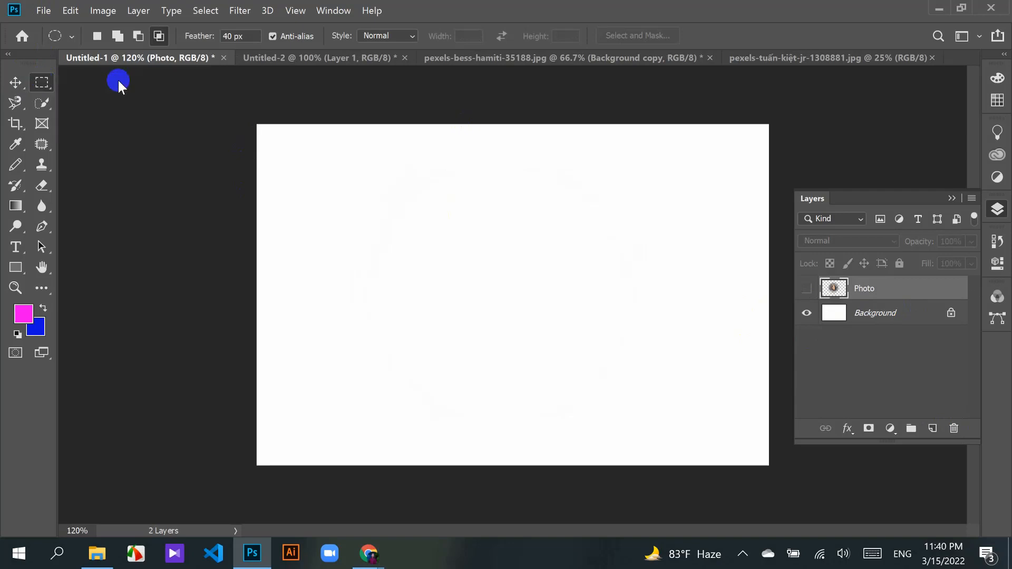
drag(382, 191, 593, 308)
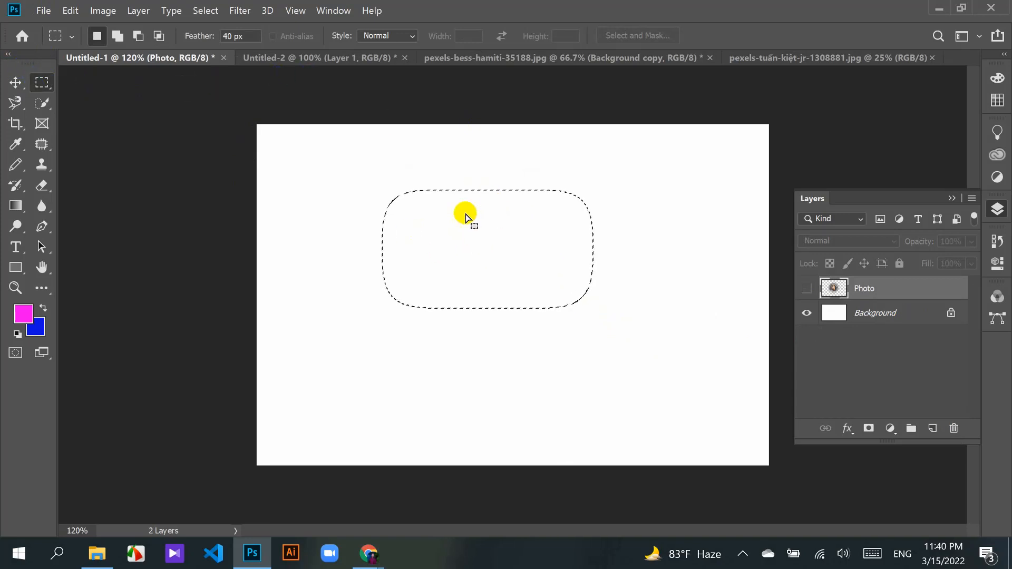
double_click(233, 36)
text(0)
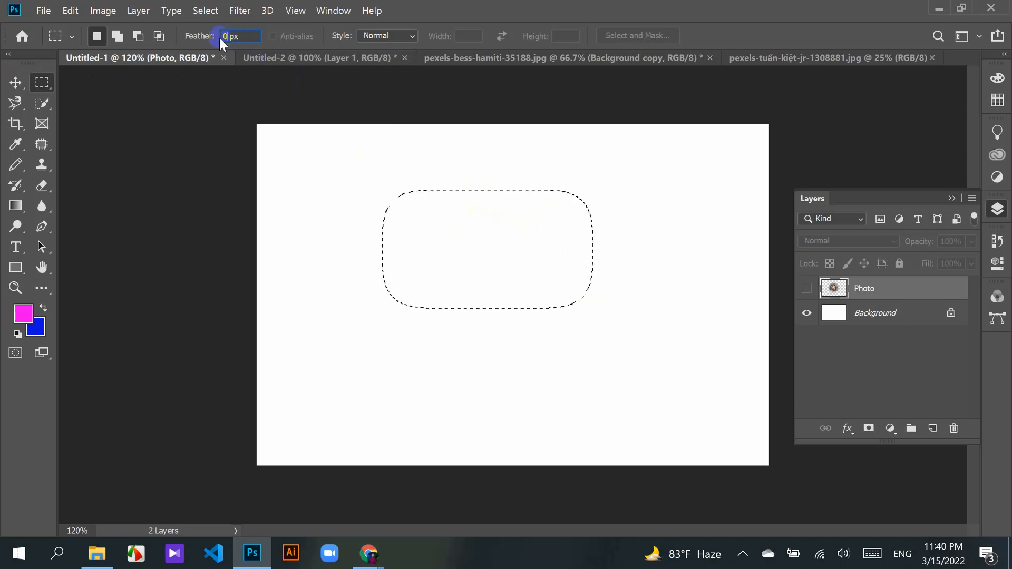
click(442, 228)
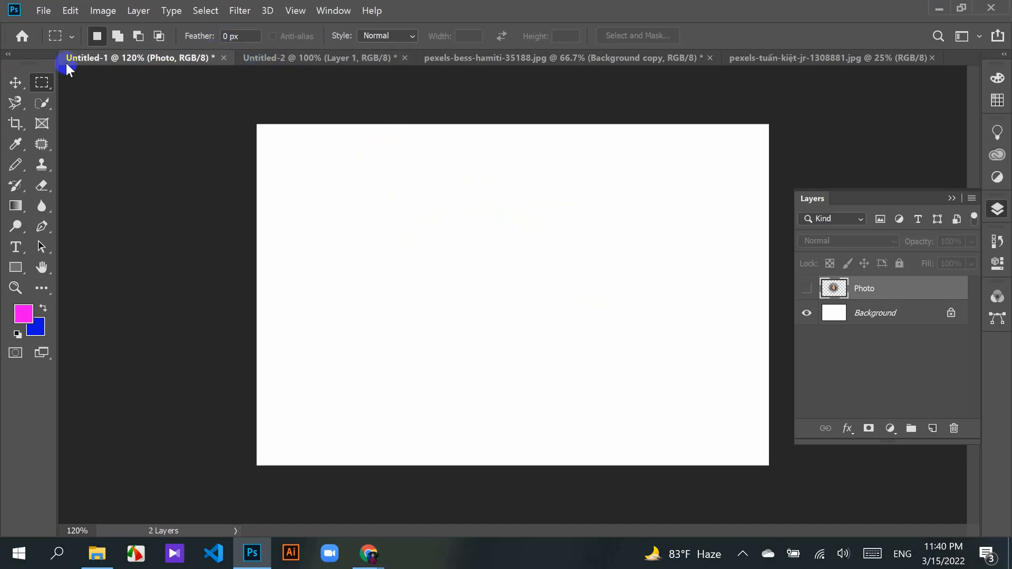
drag(430, 183, 642, 294)
drag(559, 221, 526, 220)
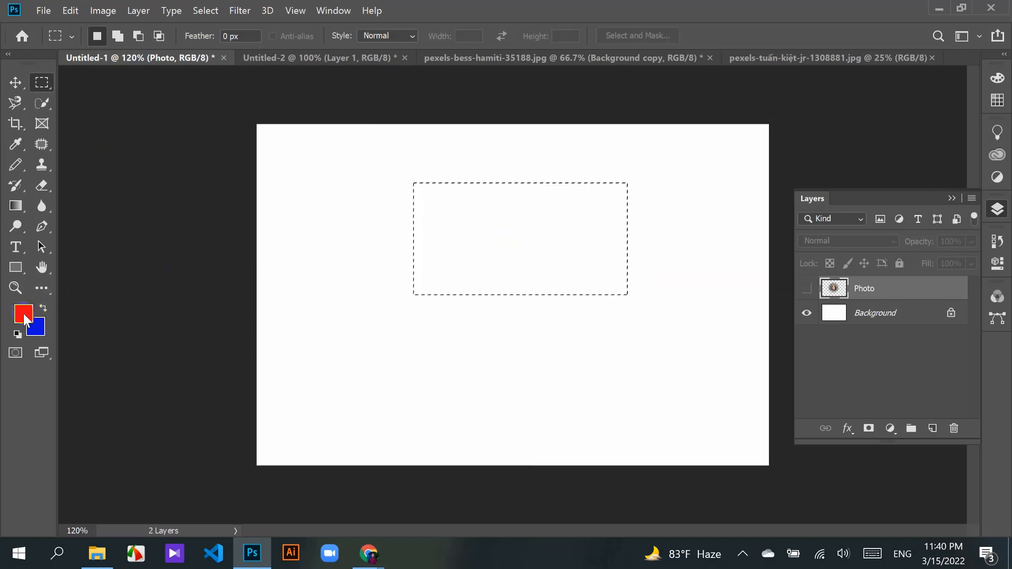
Step: Set the foreground color to a dark green and return to the Rectangular Marquee tool
click(23, 314)
click(702, 270)
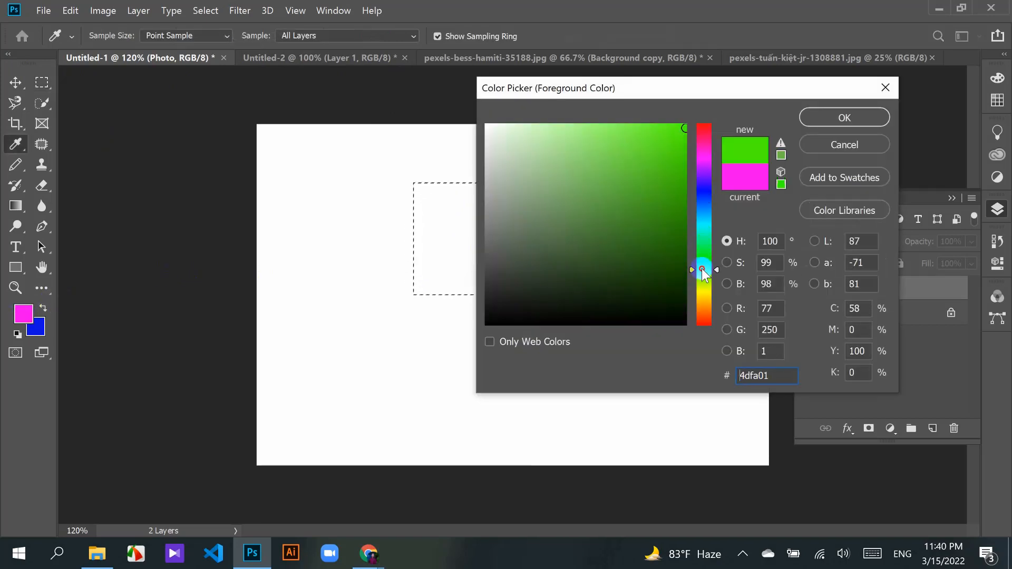
mouse_move(703, 270)
mouse_down()
mouse_move(702, 279)
mouse_move(701, 262)
mouse_up()
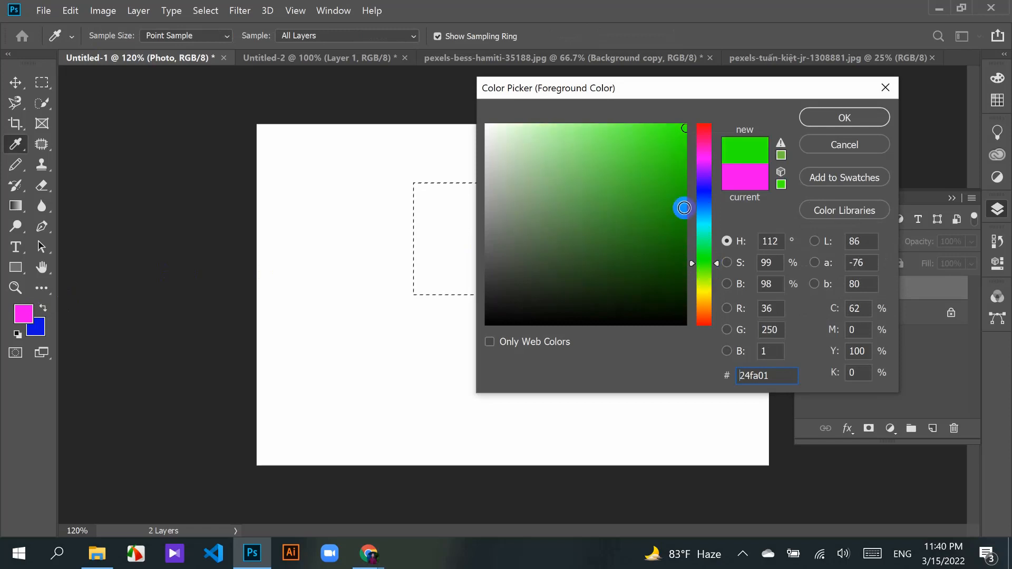
mouse_move(684, 207)
mouse_down()
mouse_move(667, 192)
mouse_move(677, 192)
mouse_up()
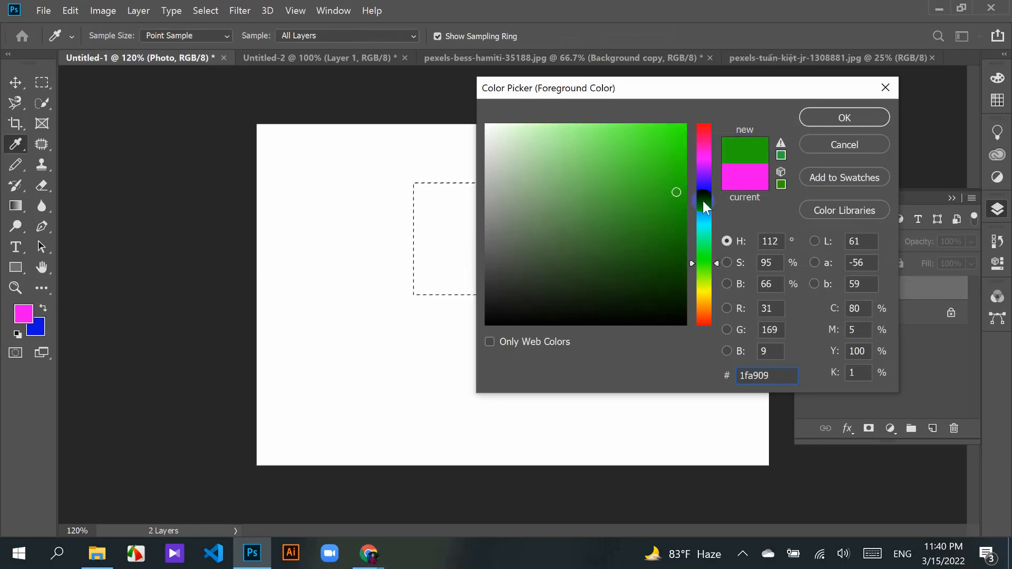
click(680, 209)
click(833, 117)
key(m)
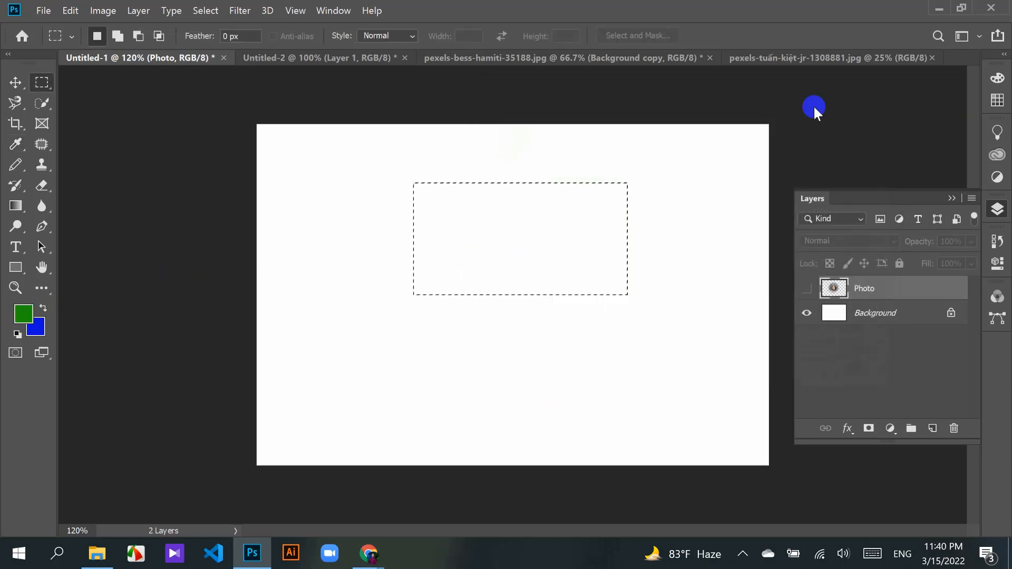
Step: Try to fill the rectangular selection with the foreground color while the hidden Photo layer is active
key(alt+BackSpace)
click(560, 236)
click(807, 289)
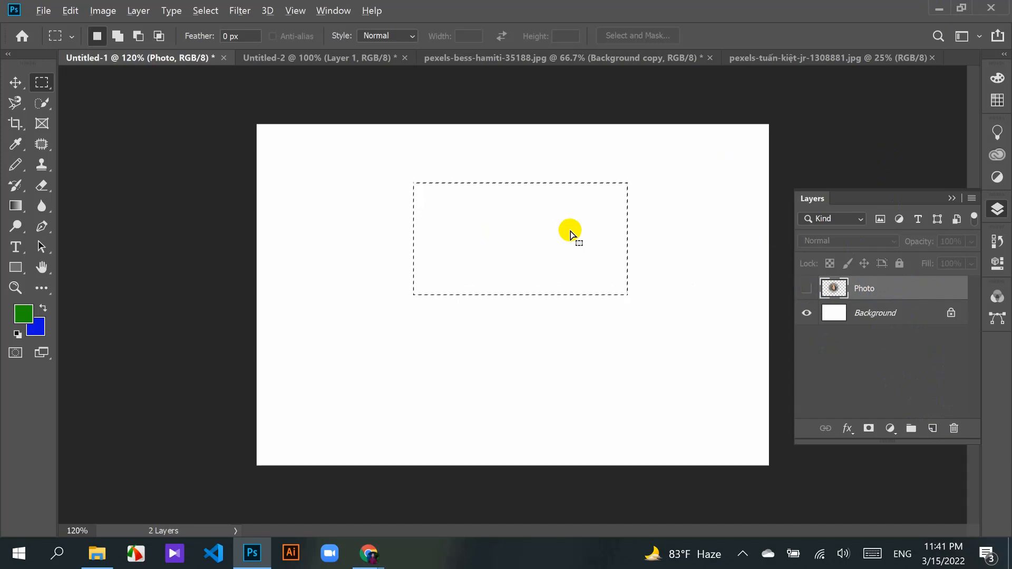
key(alt+BackSpace)
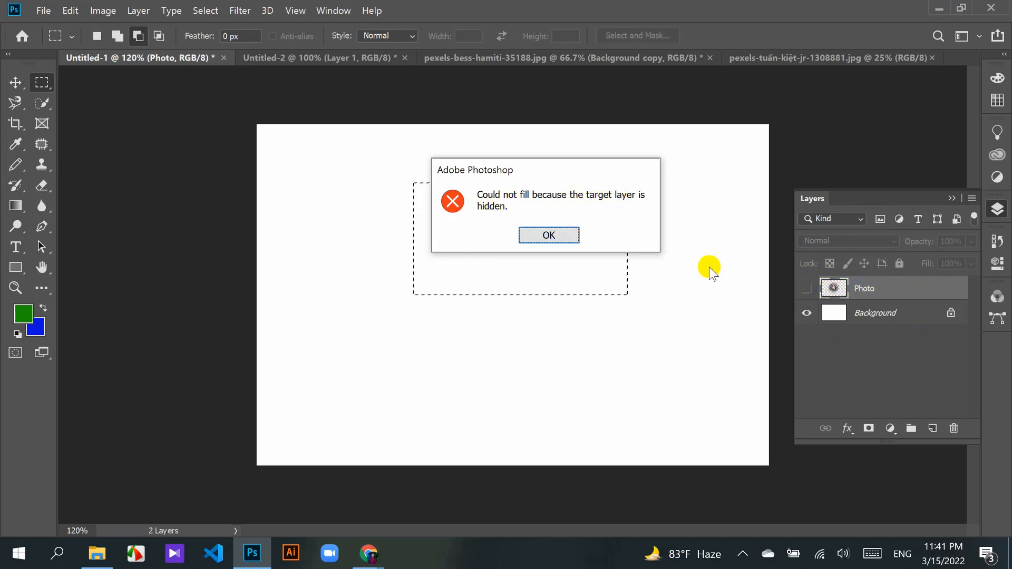
click(546, 236)
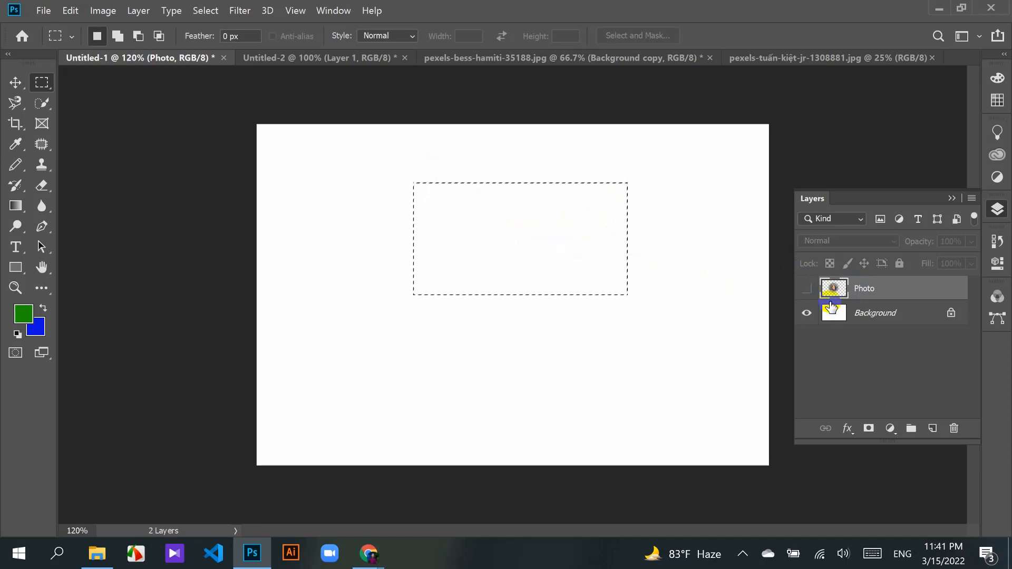
Step: Add a new layer above Photo, fill the rectangular selection with the green foreground color, and deselect
click(933, 429)
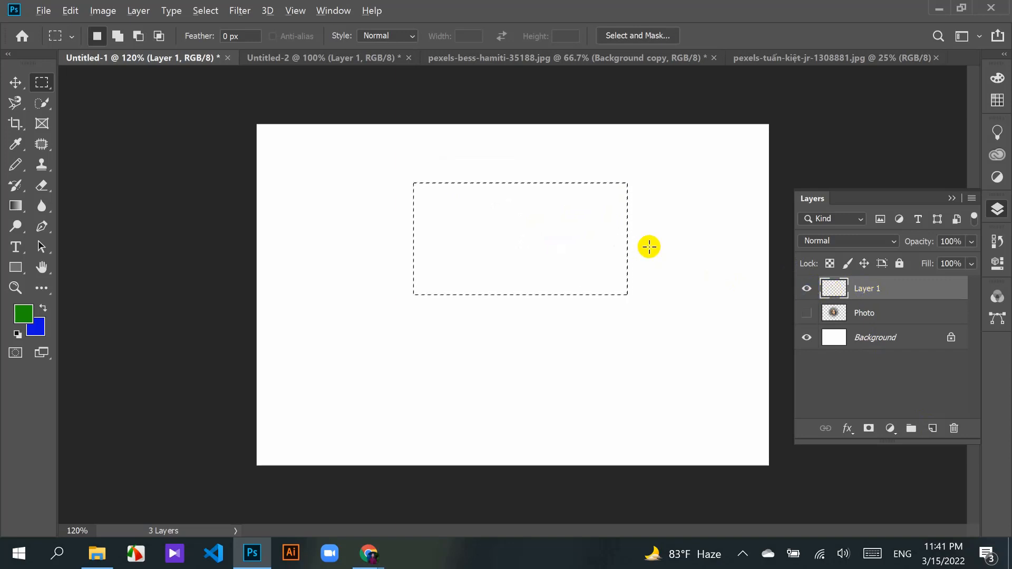
key(alt+BackSpace)
click(463, 223)
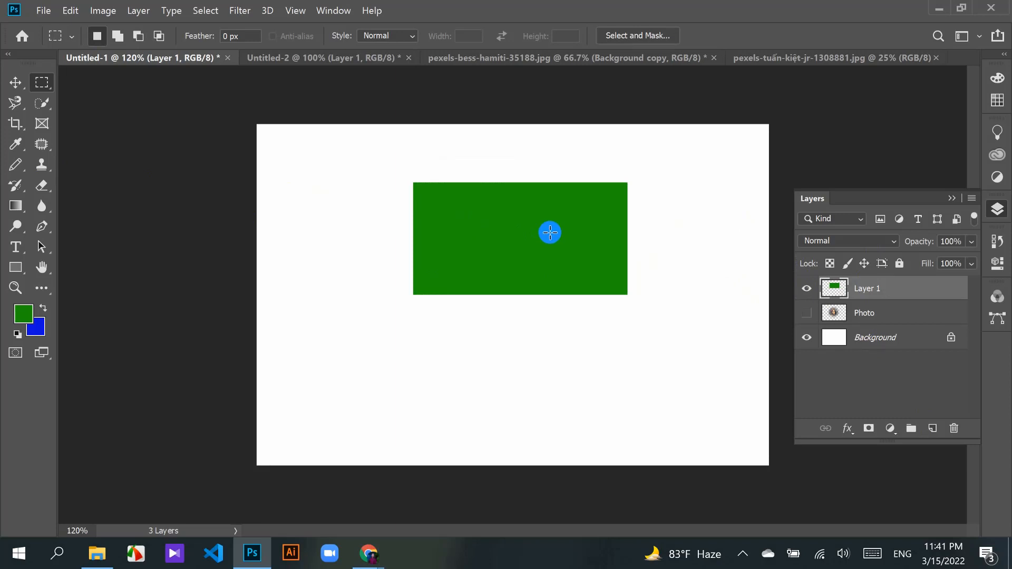
Step: Show the Photo layer, make it the active layer, and hide Layer 1
click(807, 313)
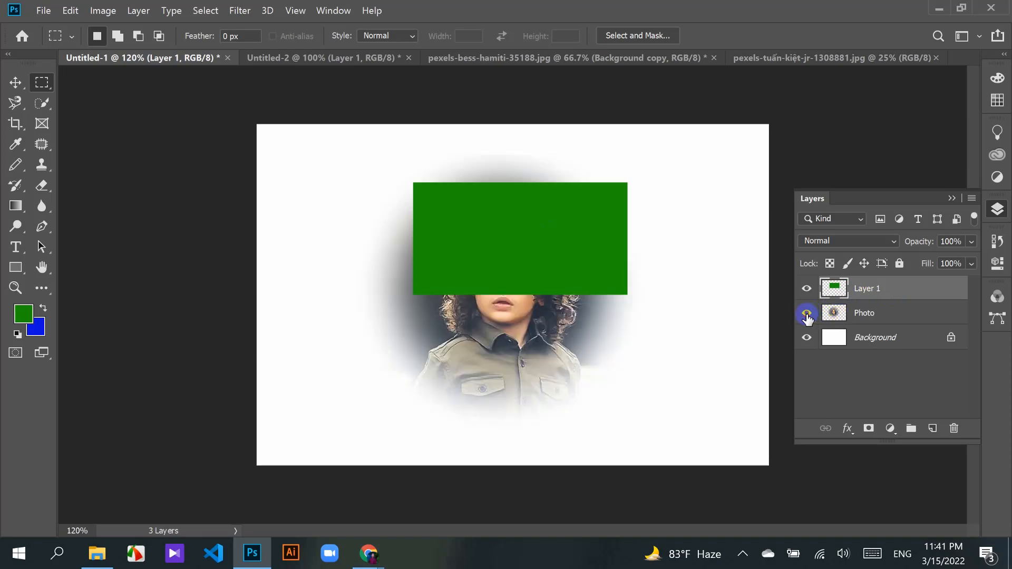
click(858, 318)
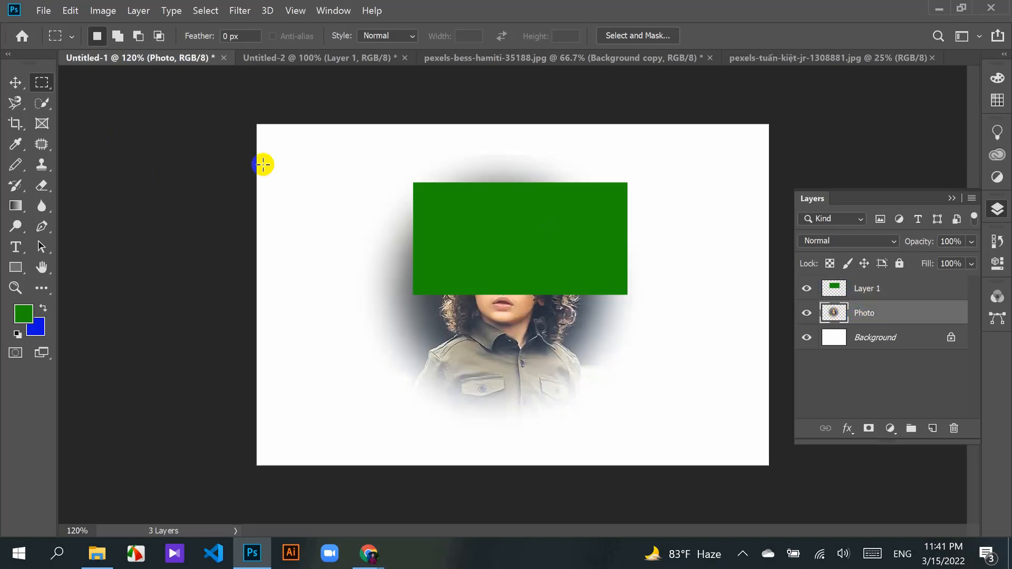
click(806, 288)
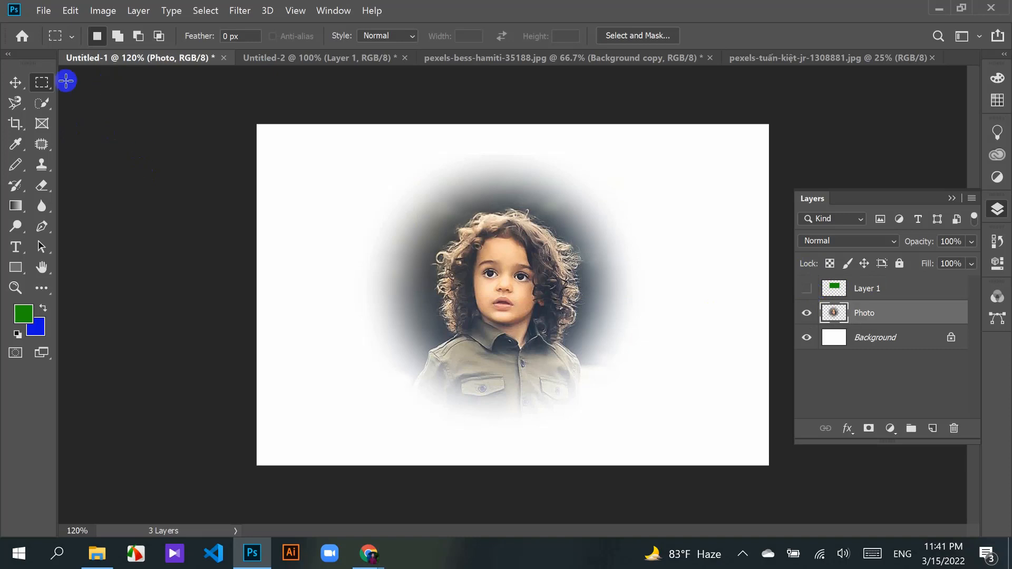
Step: Select a rectangle over the child's upper face on the Photo layer and fill it with background blue, replaced by foreground green
drag(430, 203, 589, 295)
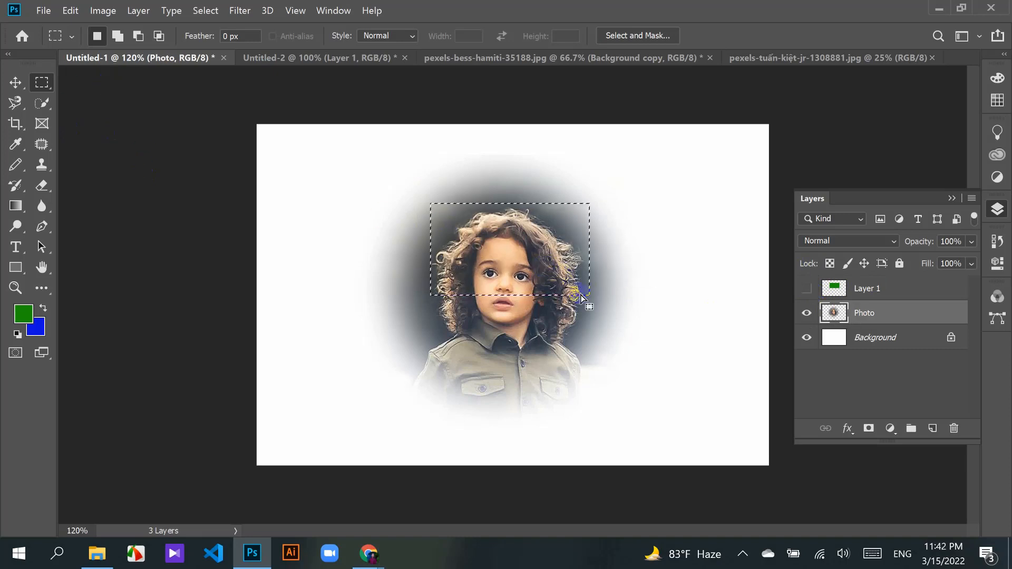
key(ctrl+BackSpace)
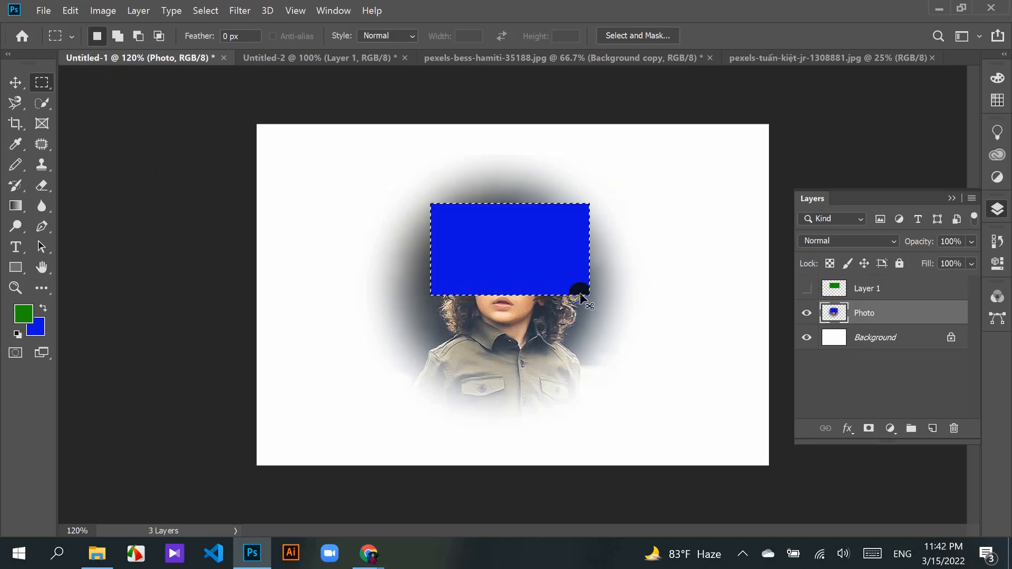
key(alt+BackSpace)
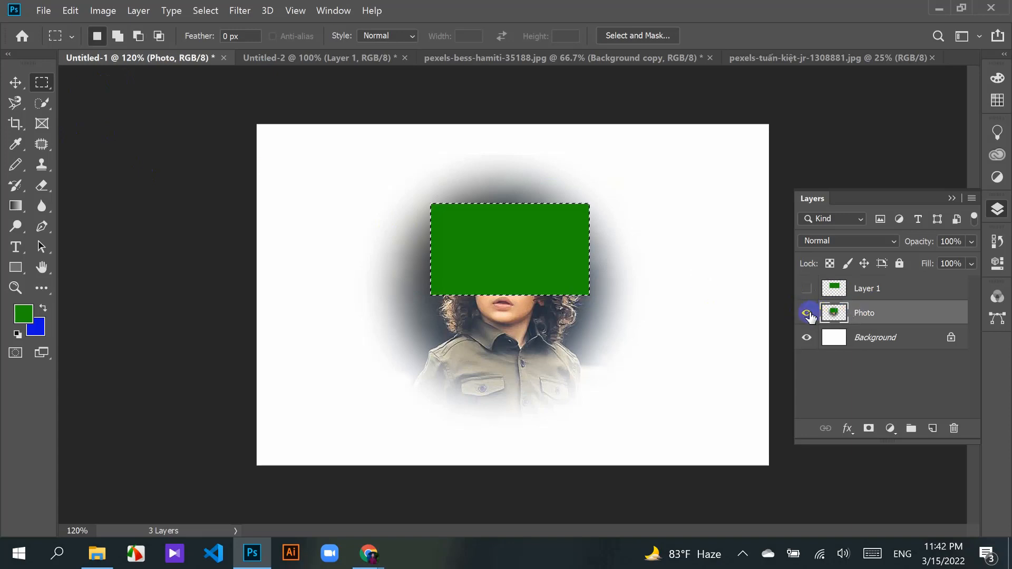
Step: Deselect and move the Photo layer together with its painted green rectangle, up and right, and back left about 32 px
click(16, 82)
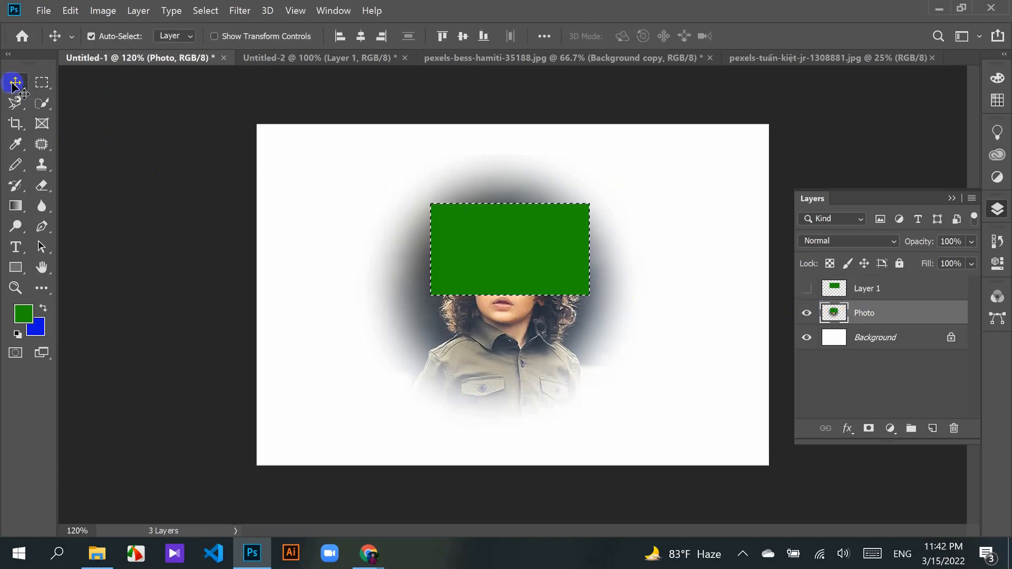
click(92, 35)
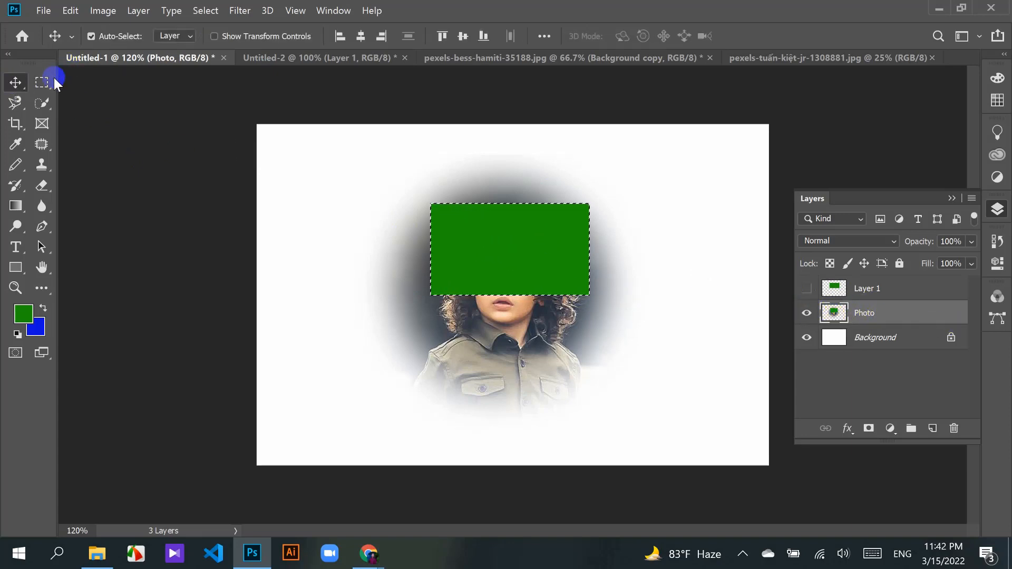
key(ctrl+d)
ctrl+click(499, 237)
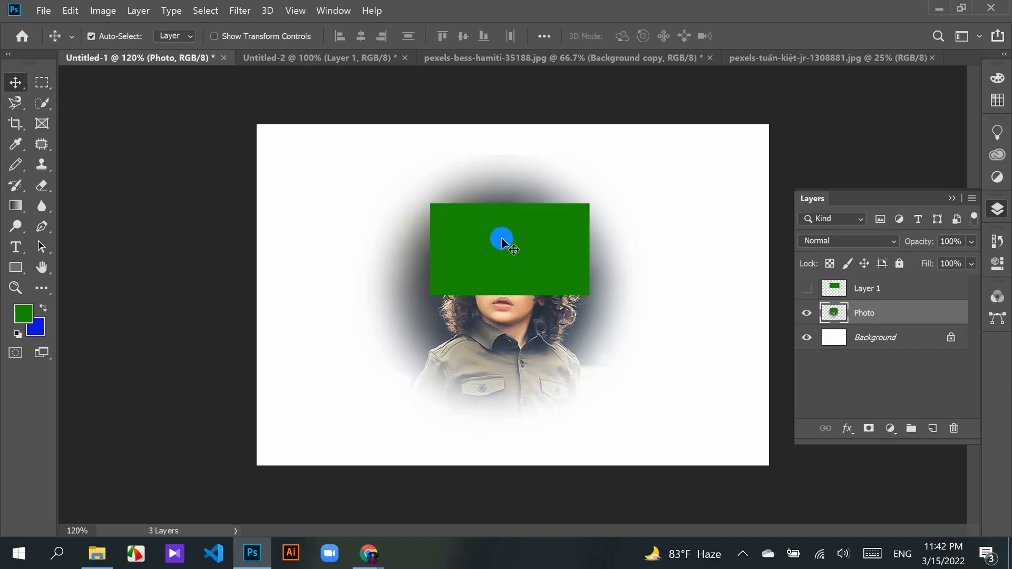
drag(502, 238, 519, 228)
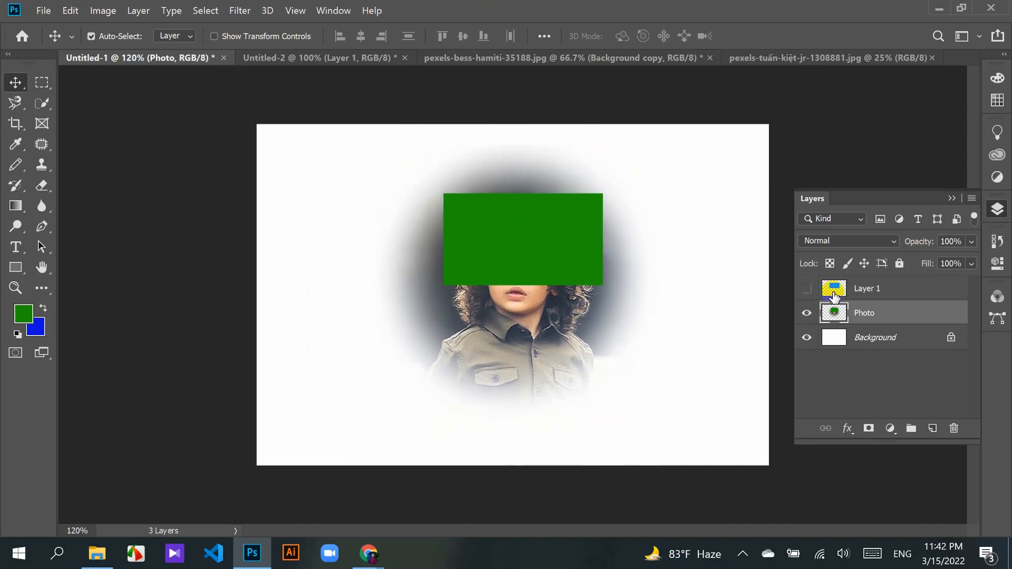
drag(519, 230, 504, 231)
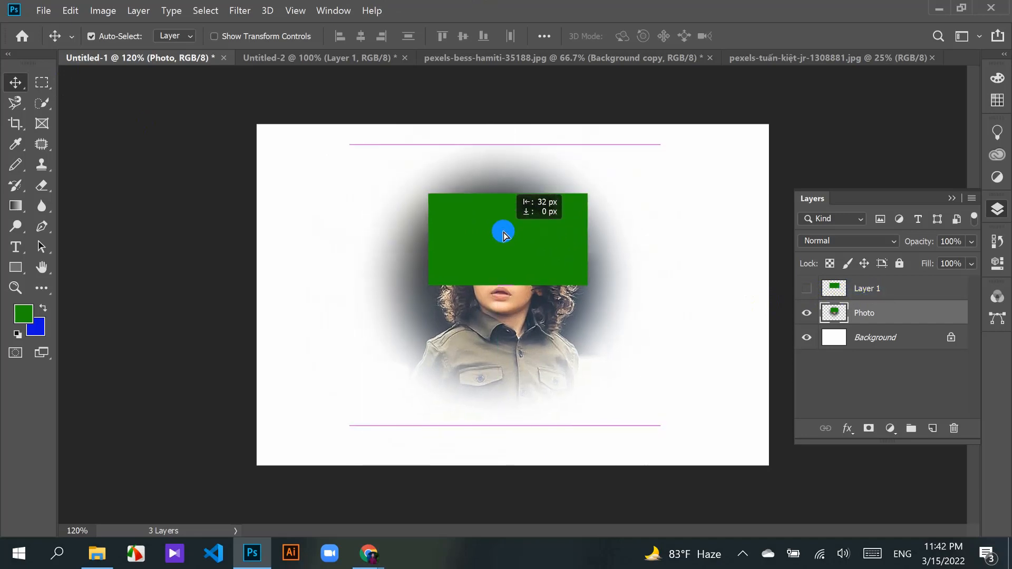
Step: Hide Photo, show Layer 1 and move its green rectangle to the left, and show Photo again
click(807, 313)
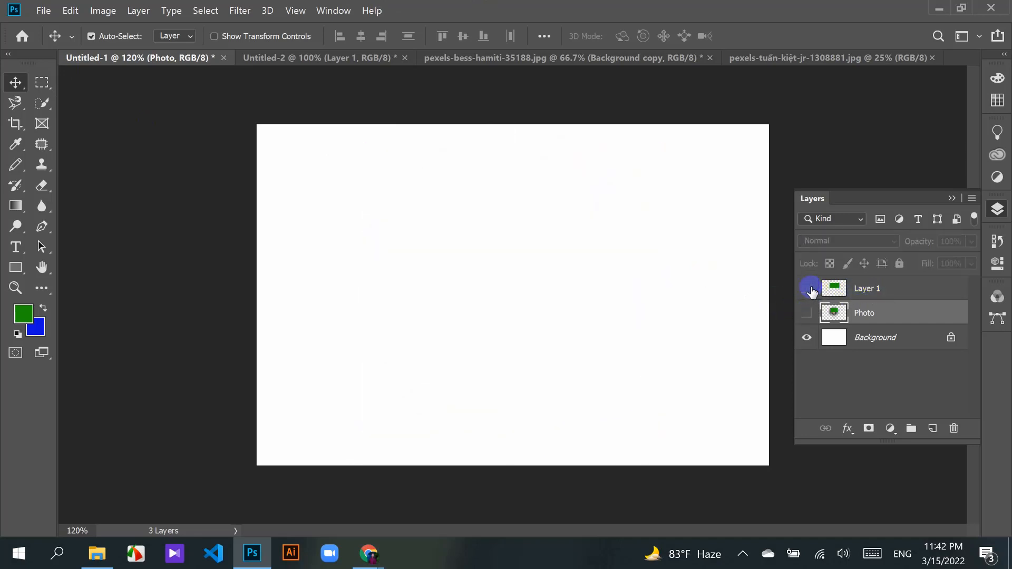
click(807, 288)
drag(475, 218, 429, 226)
click(807, 313)
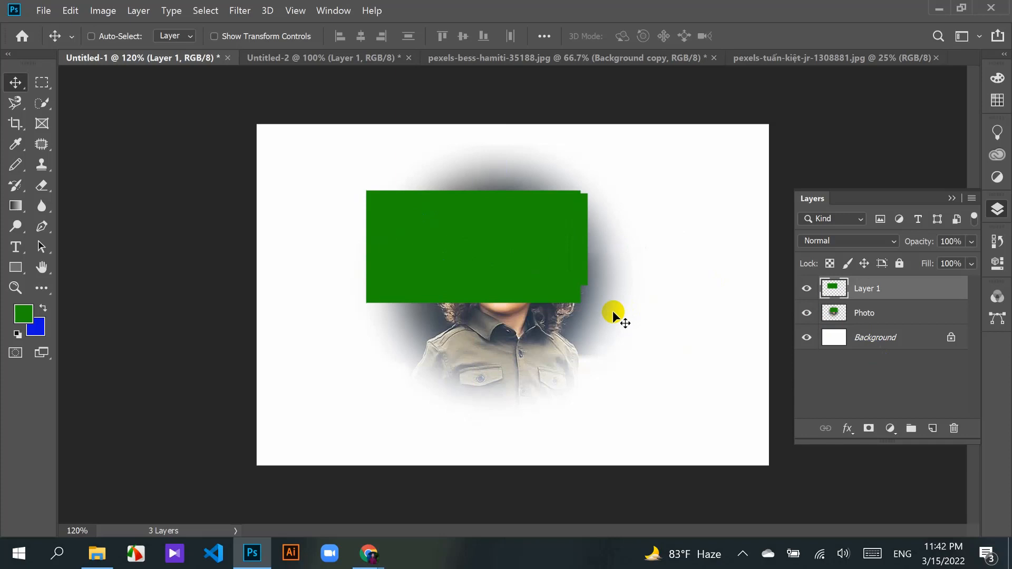
Step: Undo the Layer 1 and Photo moves, the deselection, and the color fills painted on the Photo layer
key(ctrl+z)
key(ctrl+z)
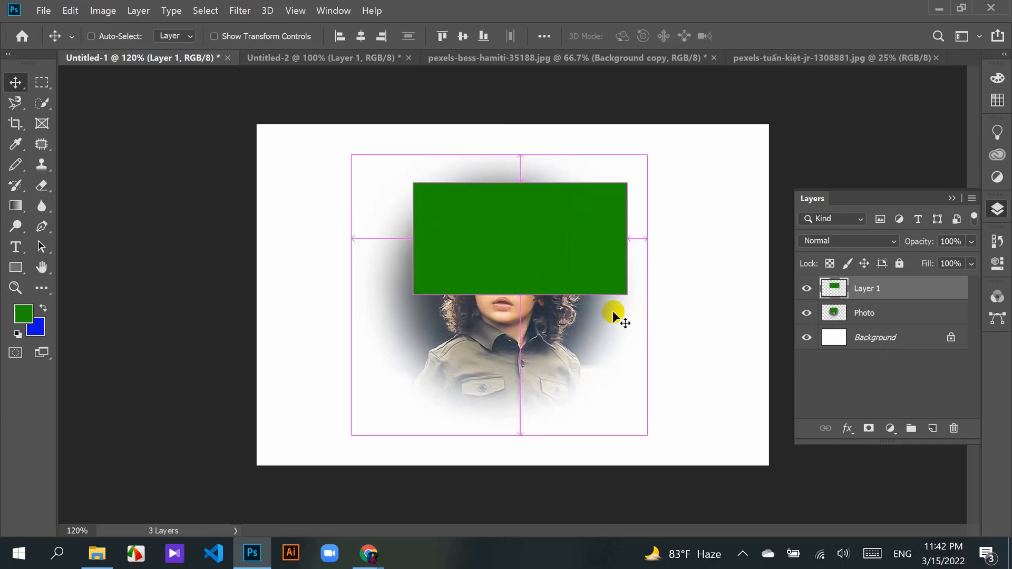
key(ctrl+z)
key(ctrl+z)
key(ctrl+z)
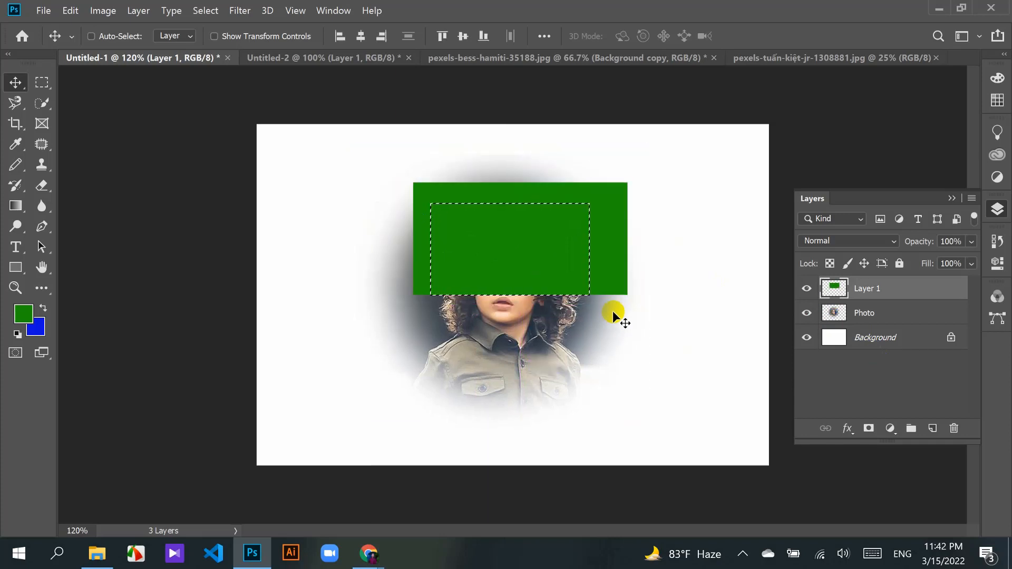
Step: Hide the Photo layer and replace the rectangular selection with a circular one, feathered 40 px, on the green rectangle
click(807, 313)
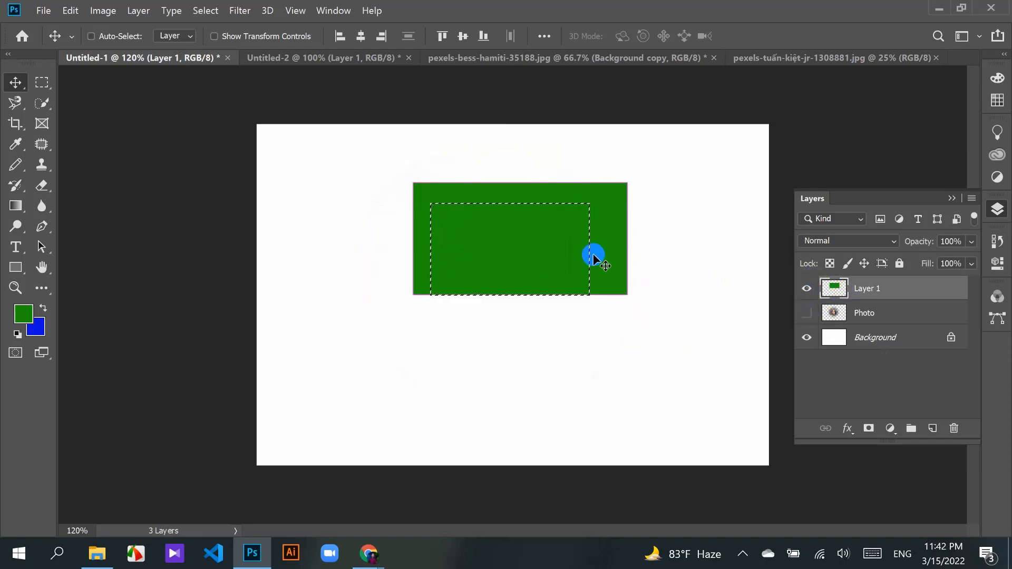
key(ctrl+d)
click(42, 83)
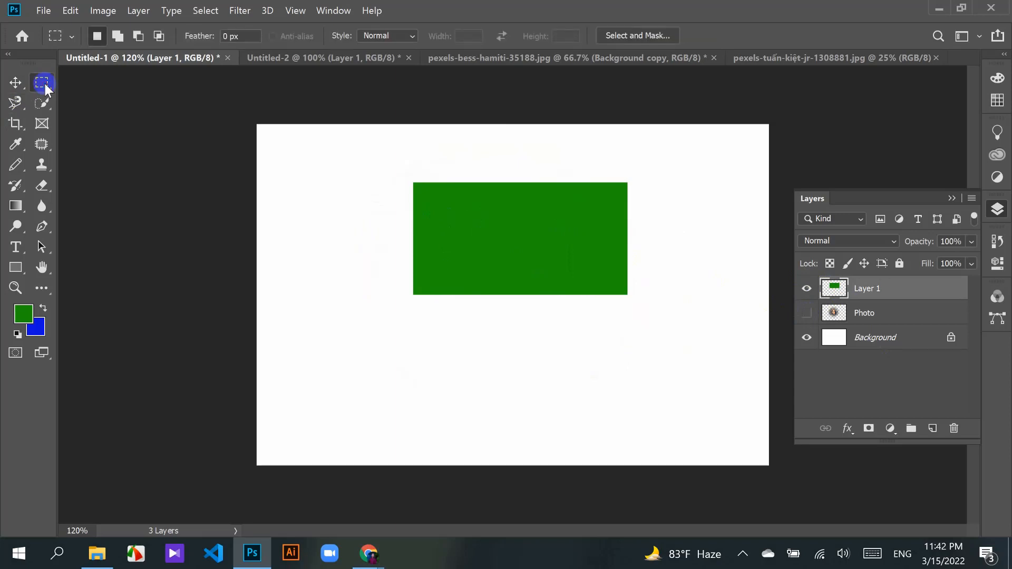
right_click(43, 82)
click(93, 96)
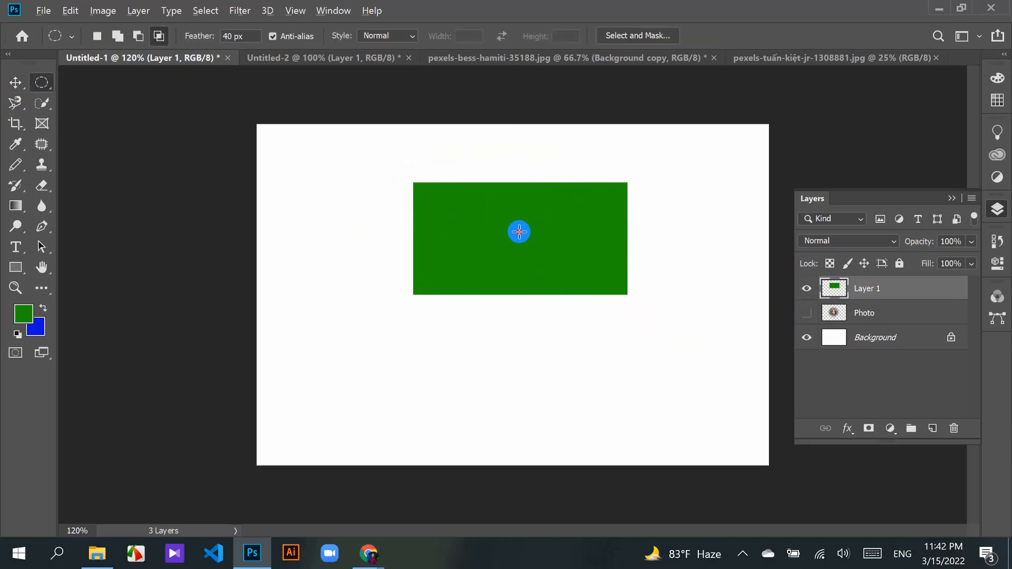
drag(519, 231, 609, 304)
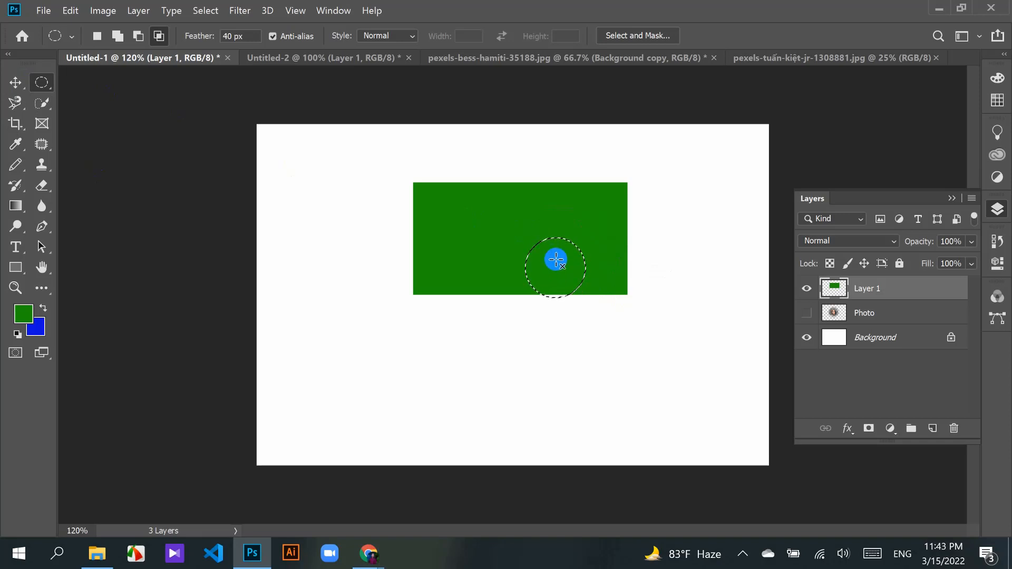
Step: Try to move the feathered circular area out of the green rectangle, up and to its left, and undo the move
click(16, 82)
drag(553, 264, 340, 198)
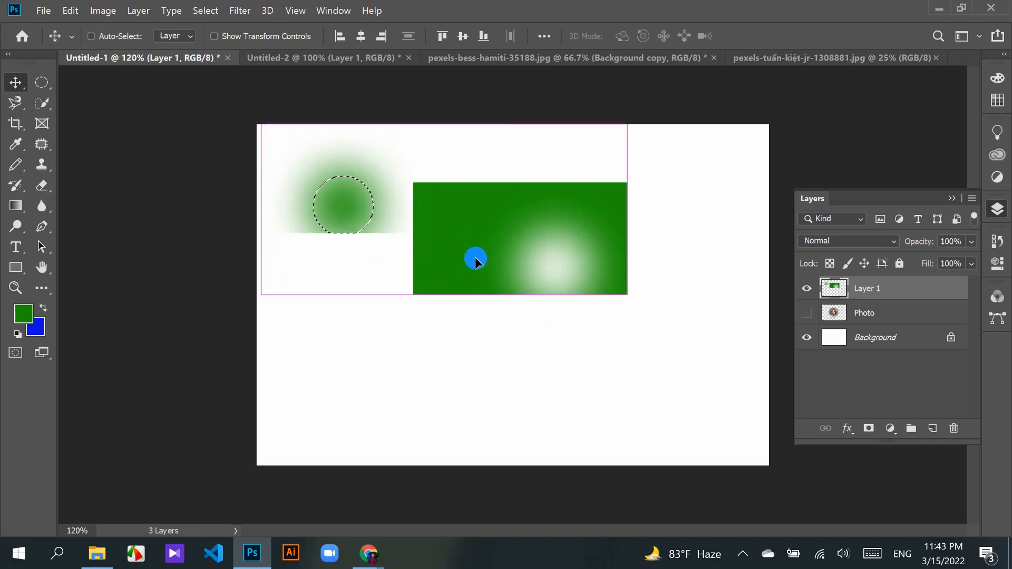
key(ctrl+z)
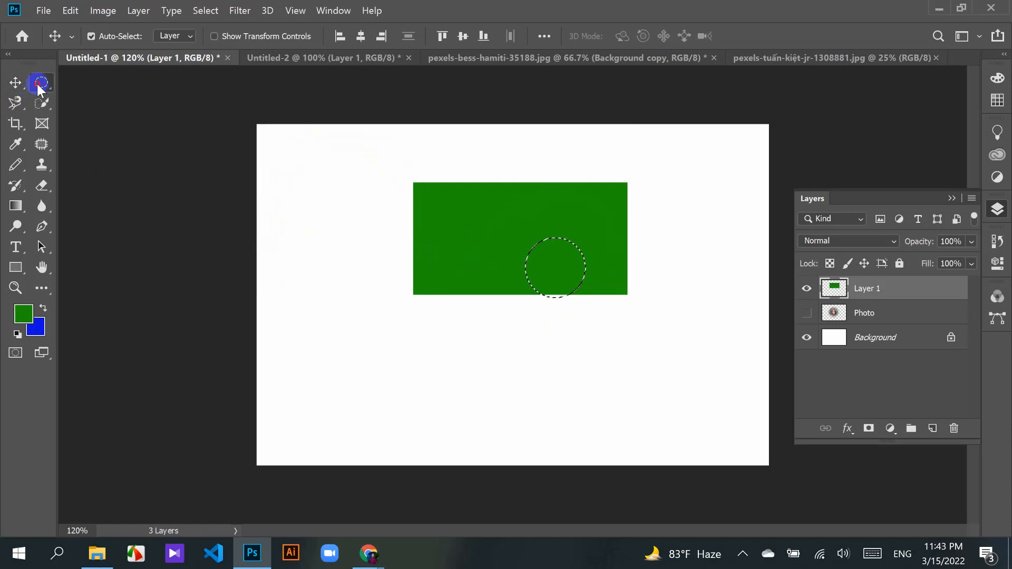
Step: Switch the elliptical marquee to New Selection mode and move the circular outline to the green rectangle's center
click(41, 82)
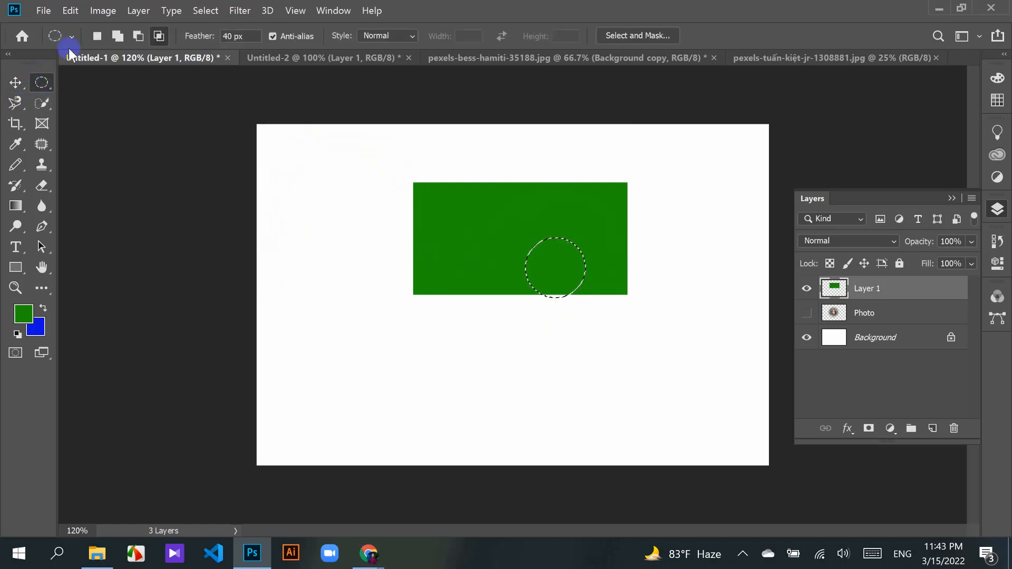
click(97, 35)
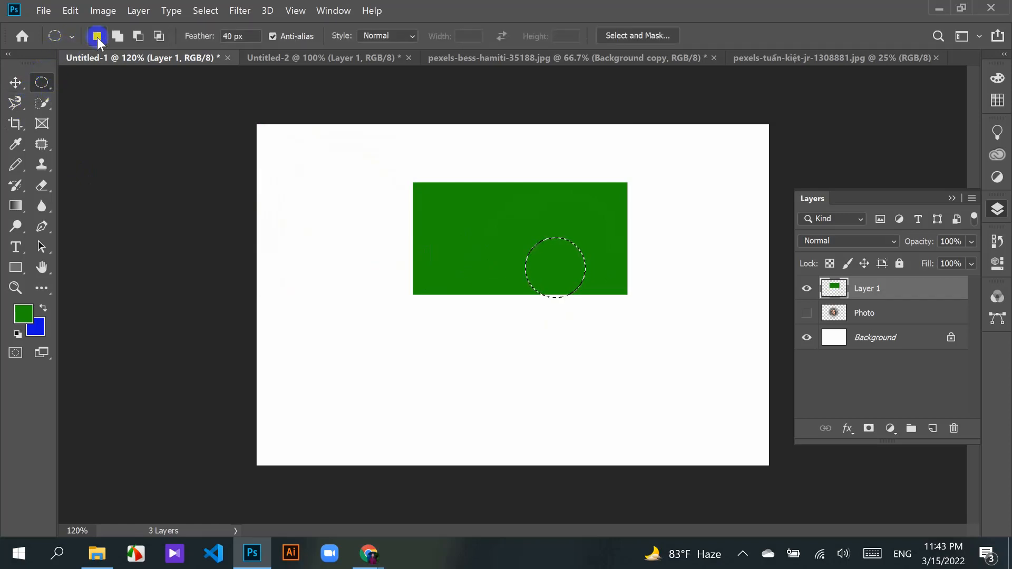
drag(558, 264, 529, 237)
Step: Create a new layer, set the background color to red, and fill the feathered circle with it
click(932, 428)
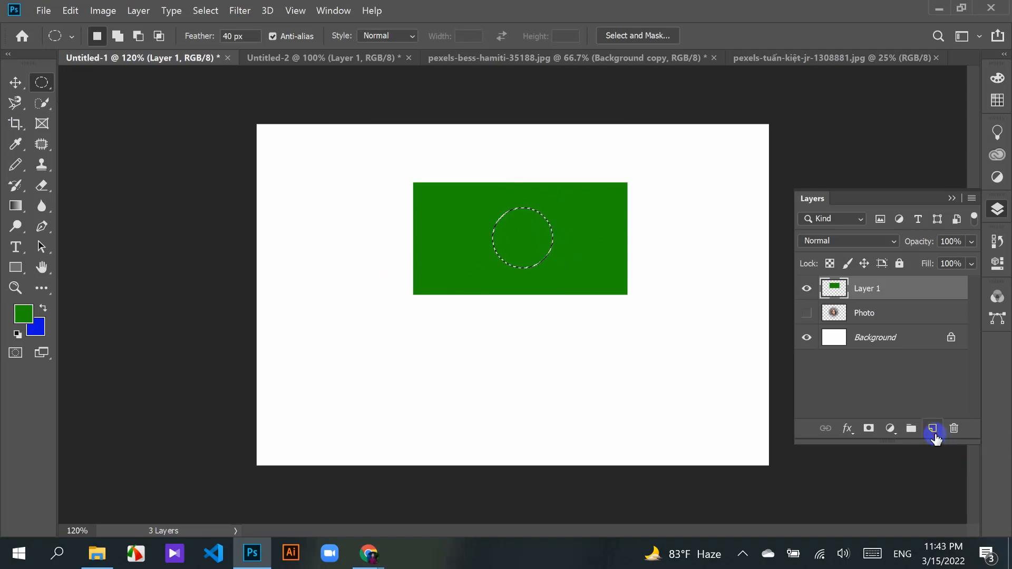
click(40, 327)
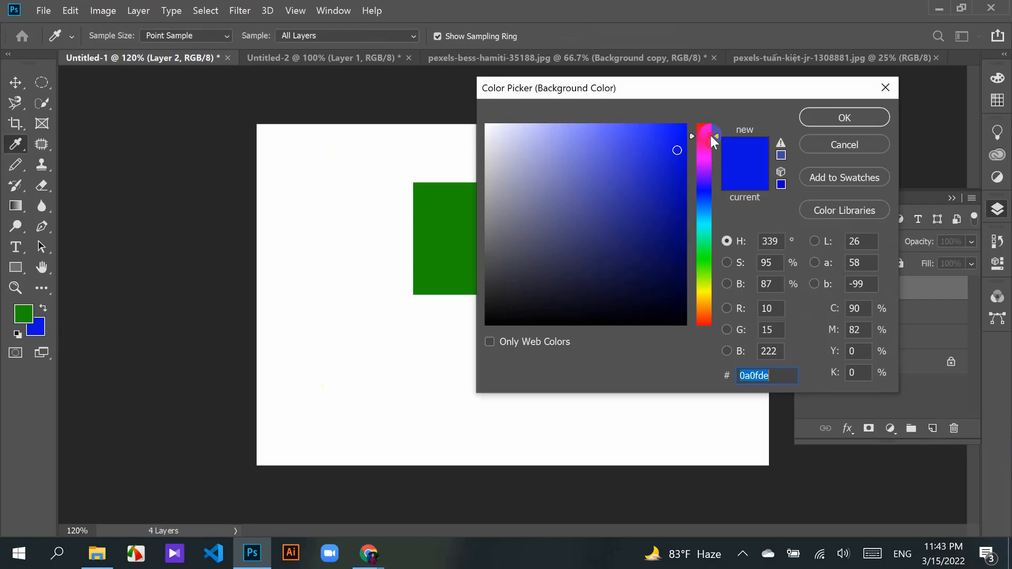
click(697, 118)
drag(680, 128, 700, 118)
click(851, 115)
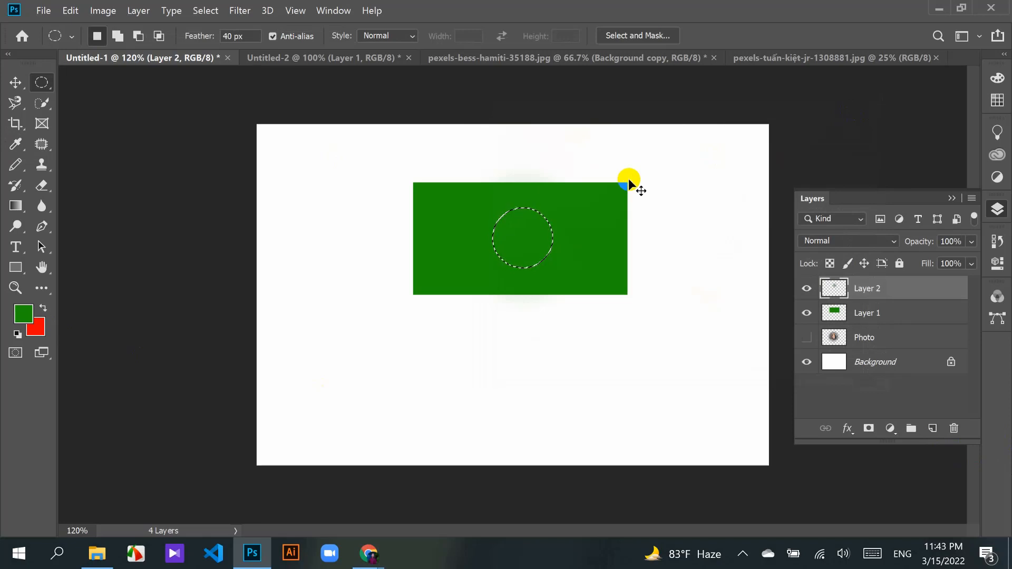
key(ctrl+BackSpace)
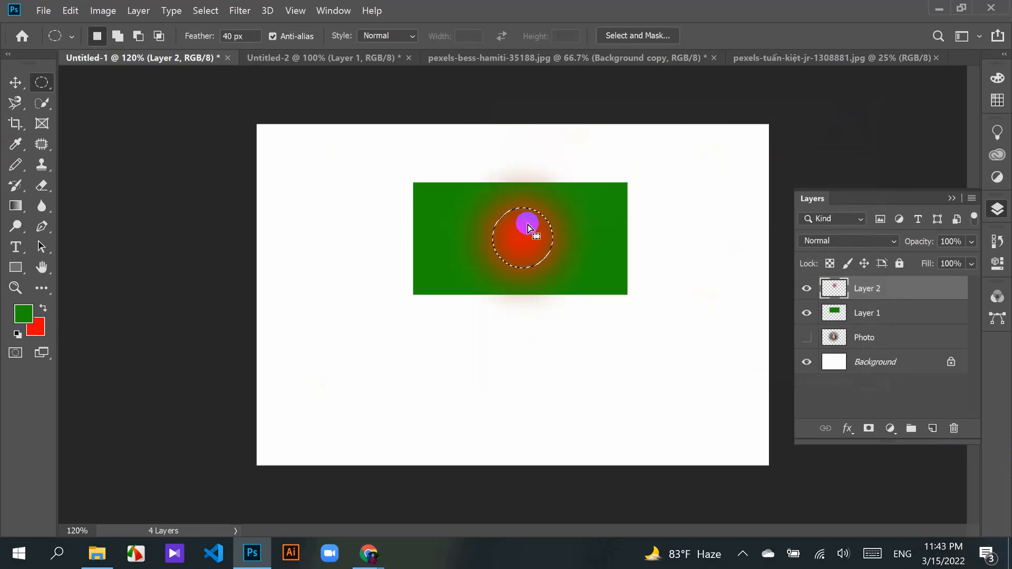
Step: Set the elliptical marquee's feather to 0 px
click(235, 35)
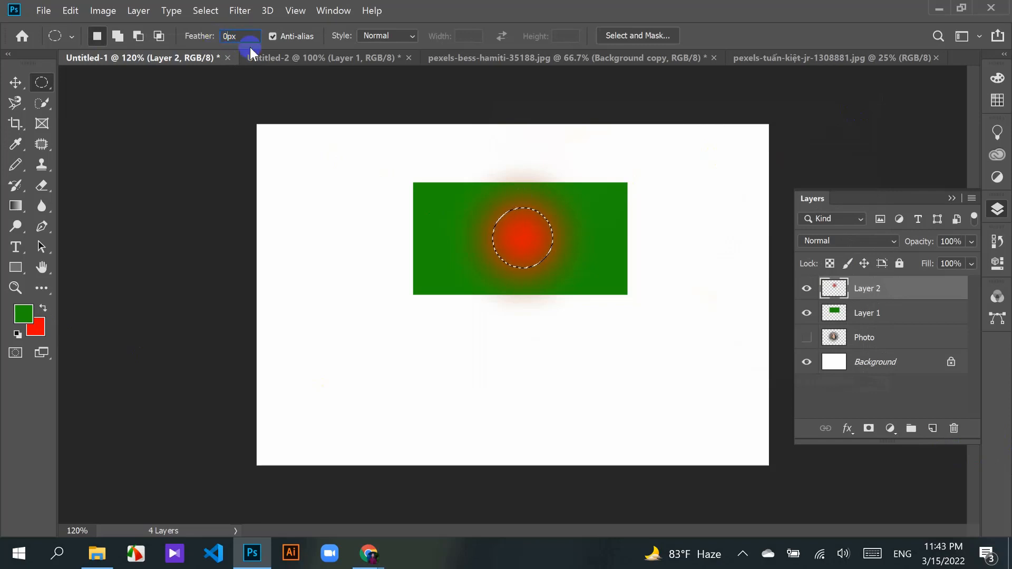
key(Return)
click(15, 84)
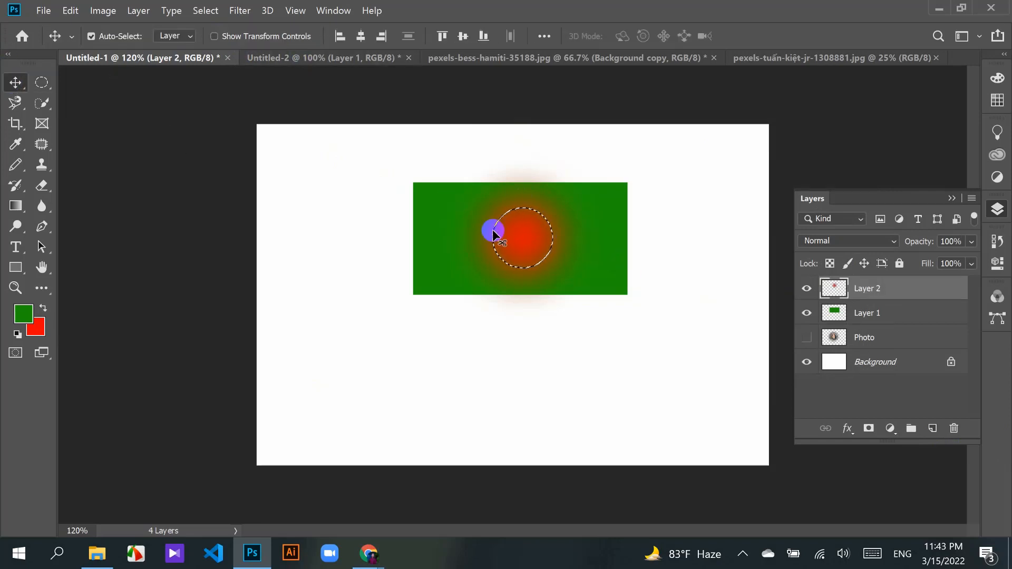
key(Delete)
key(ctrl)
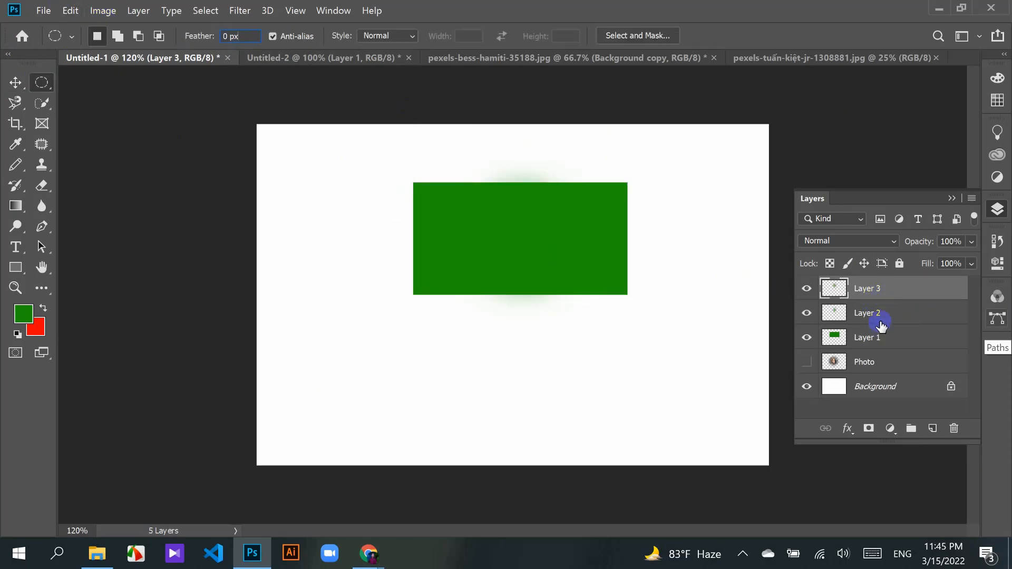
Step: Delete Layer 3 and Layer 2 together
ctrl+click(881, 316)
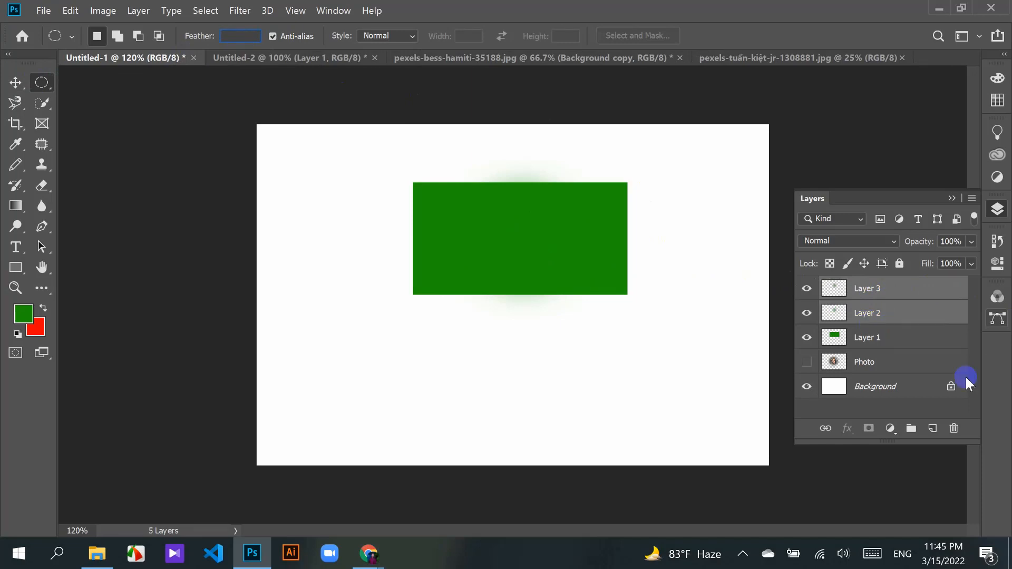
click(954, 430)
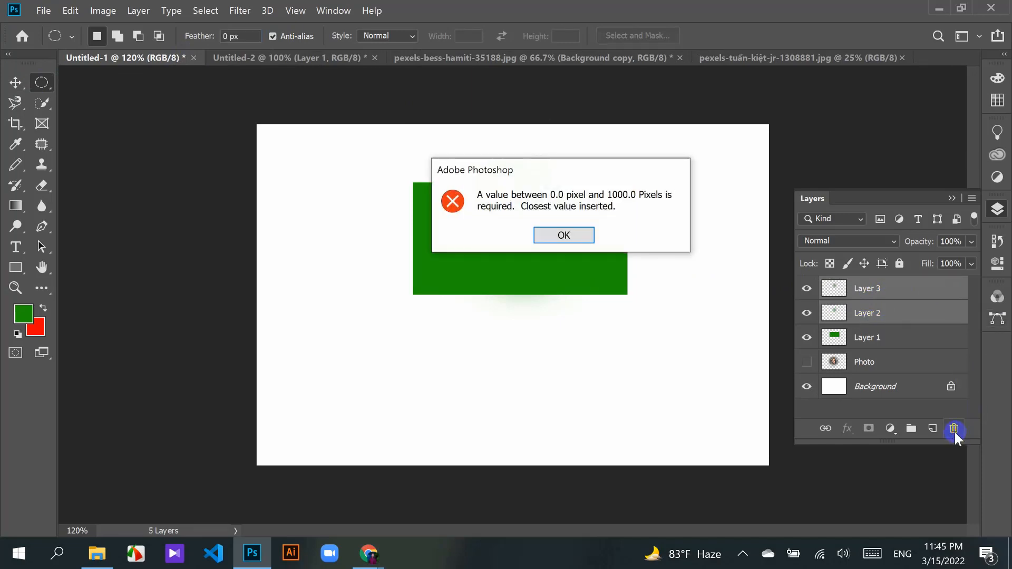
click(564, 235)
click(516, 236)
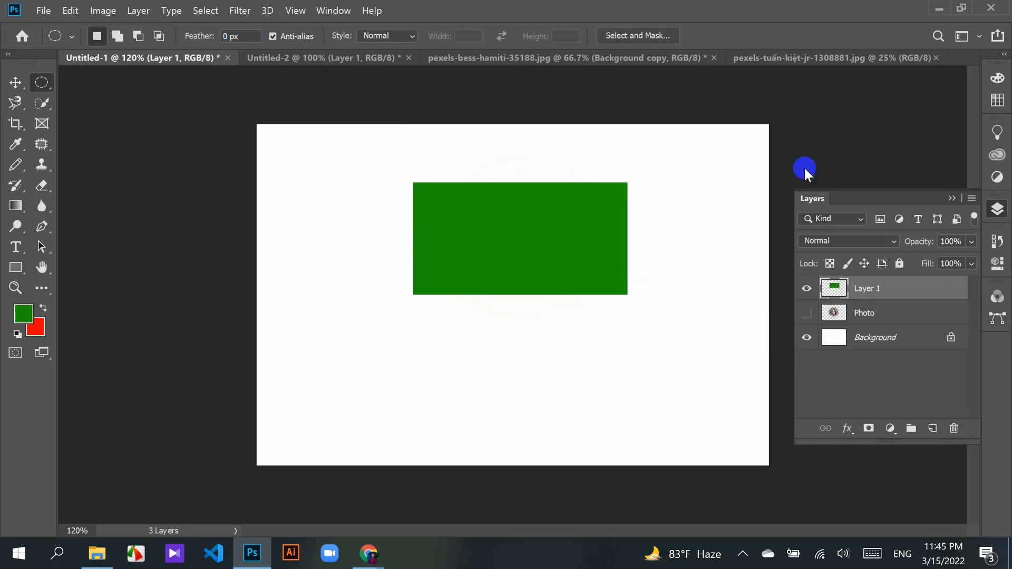
Step: Create a new layer and fill a sharp-edged circular selection over the green rectangle with the red background color
click(932, 428)
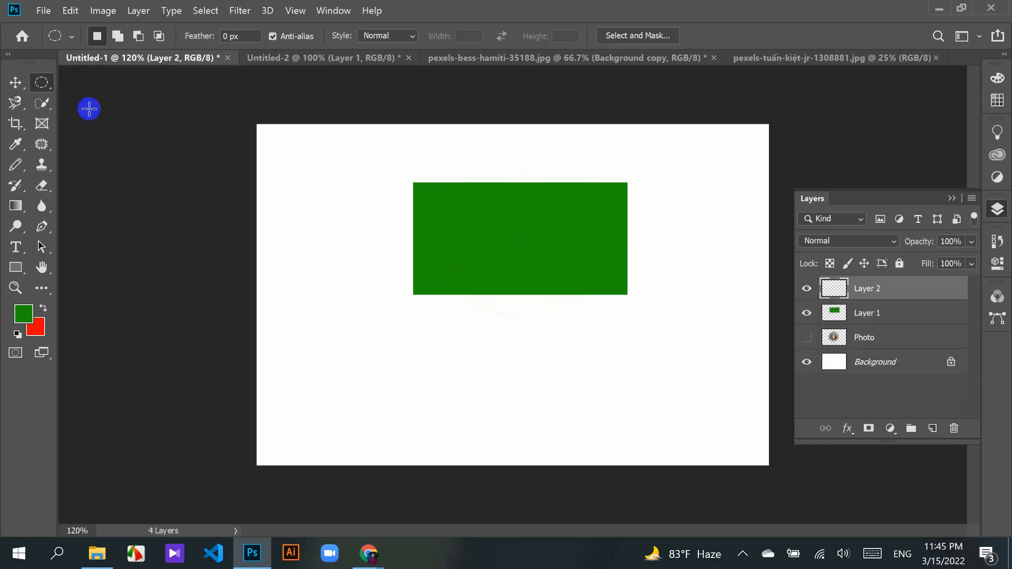
drag(514, 228, 563, 259)
key(ctrl+BackSpace)
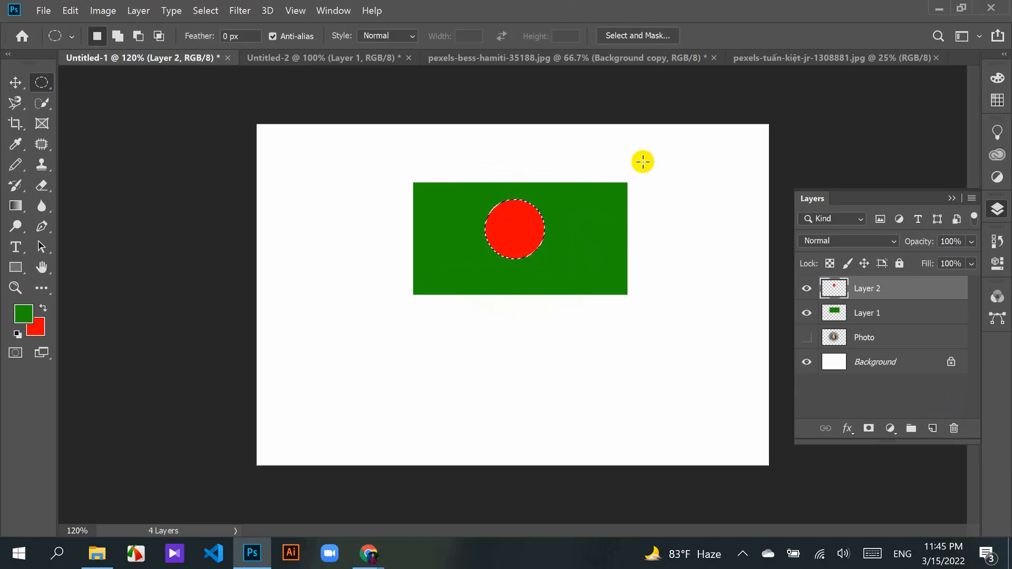
Step: Move the red circle toward the green rectangle's upper-left corner, deselect it, and activate the rectangle's layer on the canvas
click(25, 84)
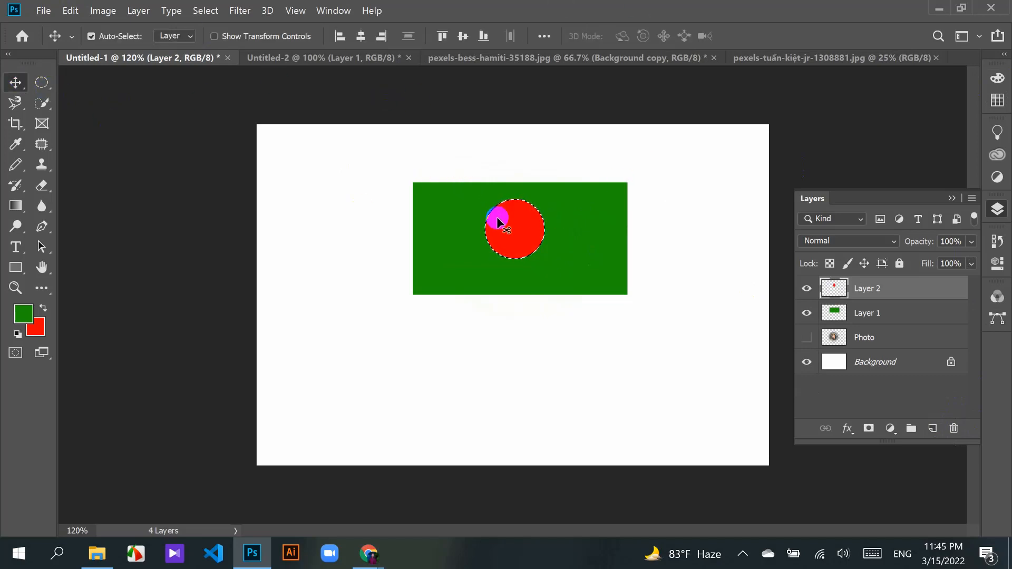
drag(501, 223, 464, 214)
click(624, 223)
click(604, 212)
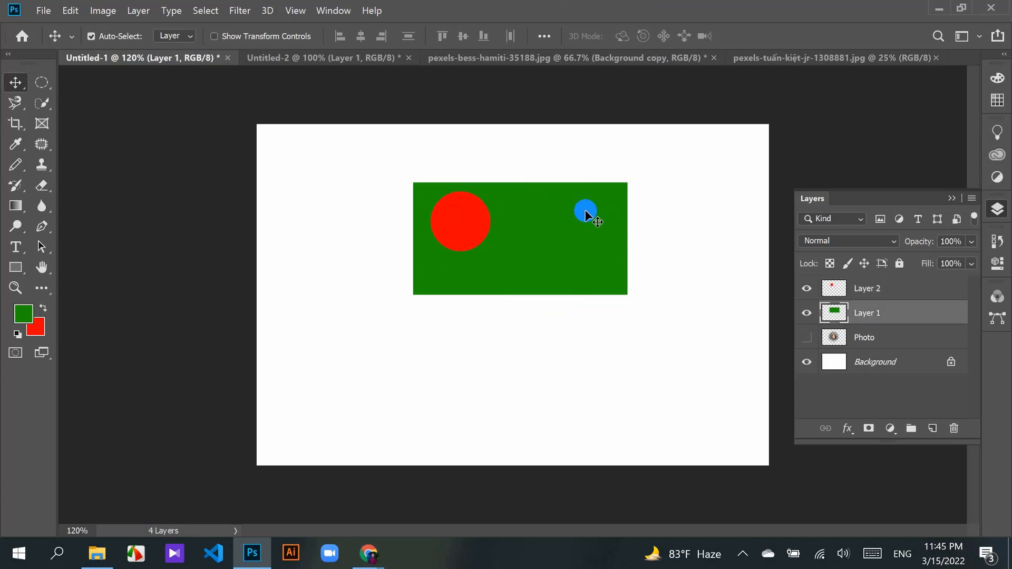
Step: Enable Show Transform Controls and pick the red circle and green rectangle alternately on the canvas with Auto-Select
click(461, 211)
click(565, 225)
click(212, 38)
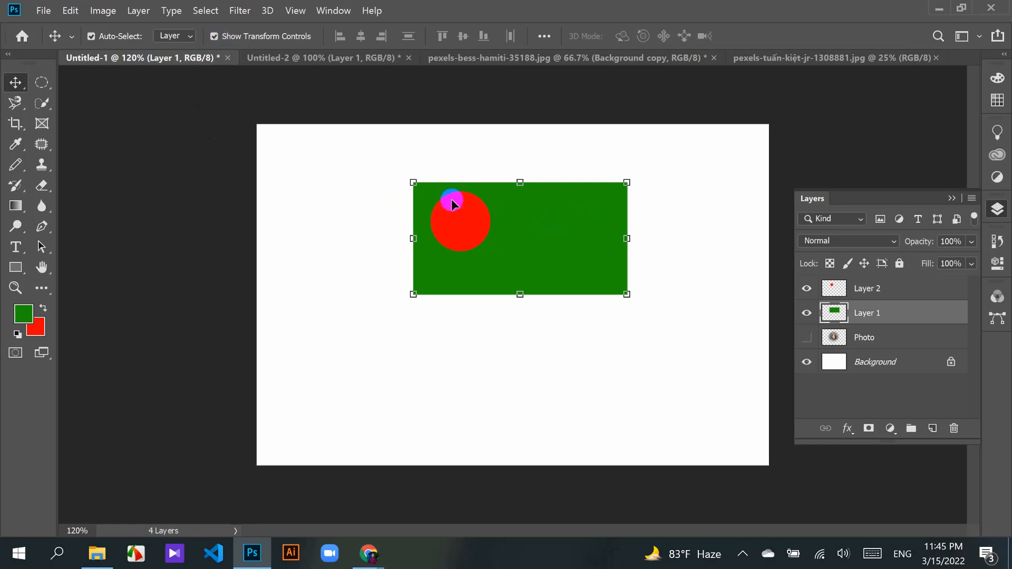
click(451, 208)
click(583, 228)
click(464, 219)
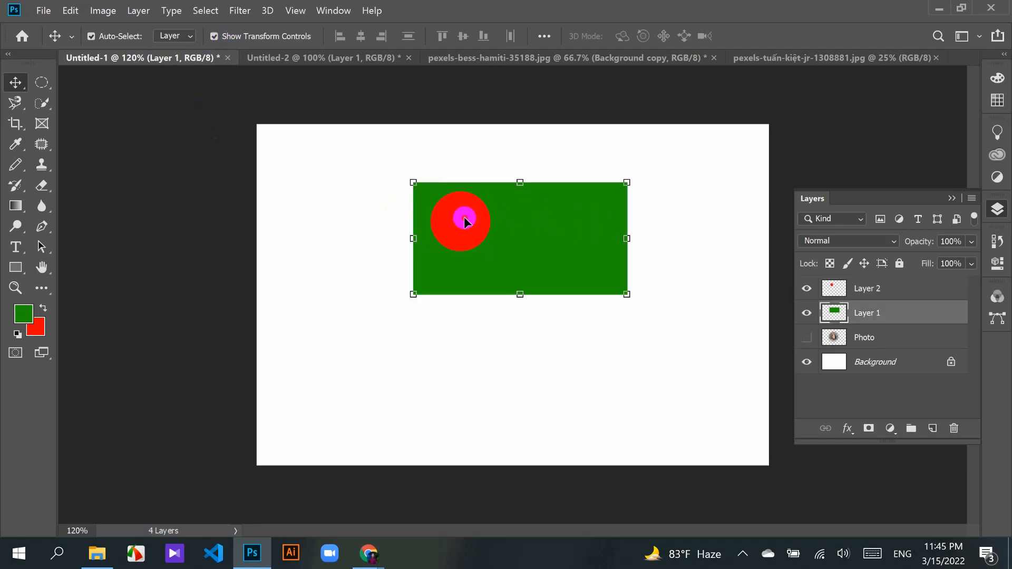
Step: Select Layer 1 and Layer 2 together and center the red circle vertically and horizontally on the green rectangle
click(212, 37)
drag(420, 149, 505, 278)
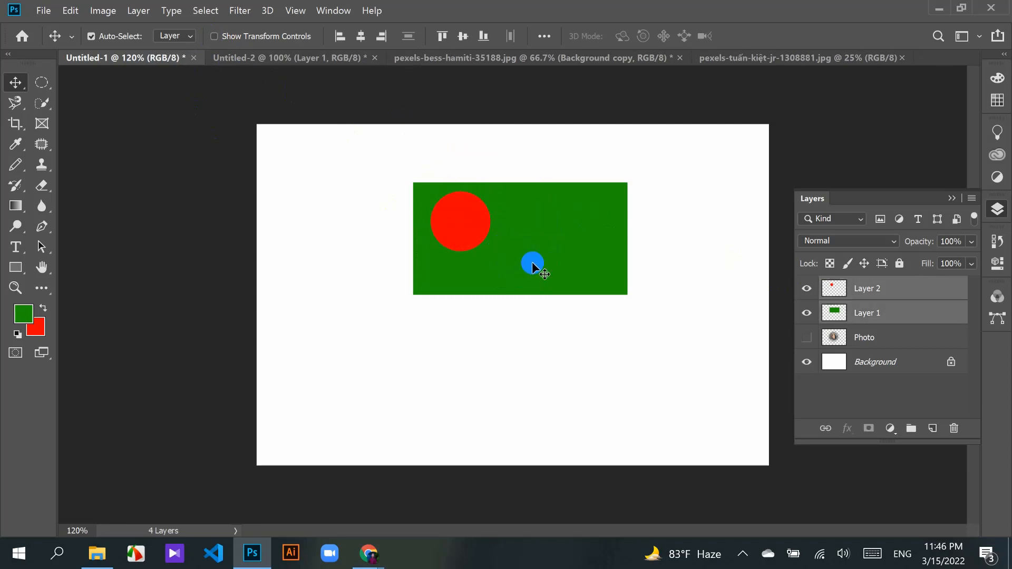
click(402, 164)
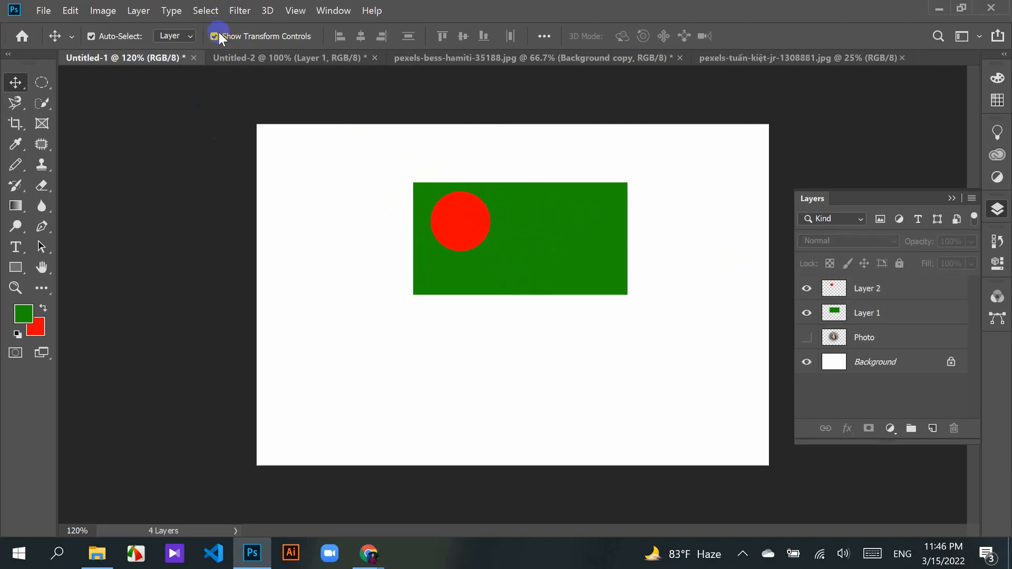
drag(435, 156, 502, 287)
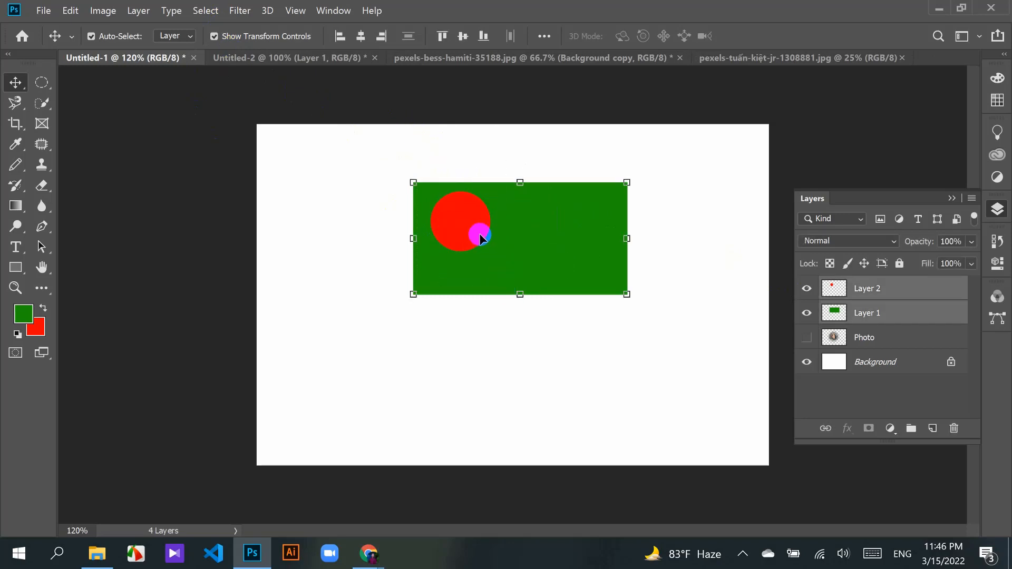
click(463, 36)
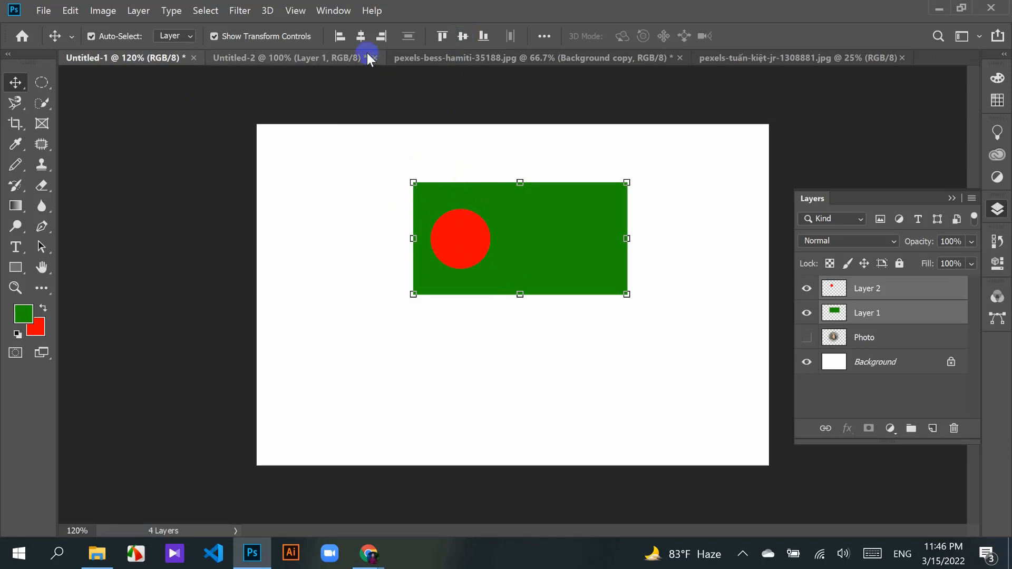
click(362, 35)
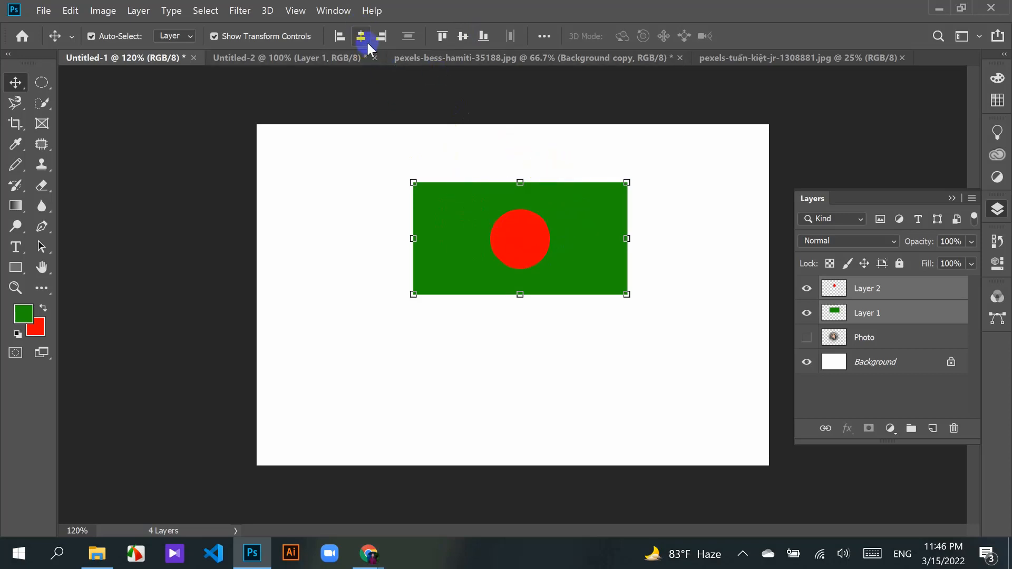
Step: Reselect the circle and rectangle layers together, move them to the canvas's upper-right area, and deselect them
click(519, 152)
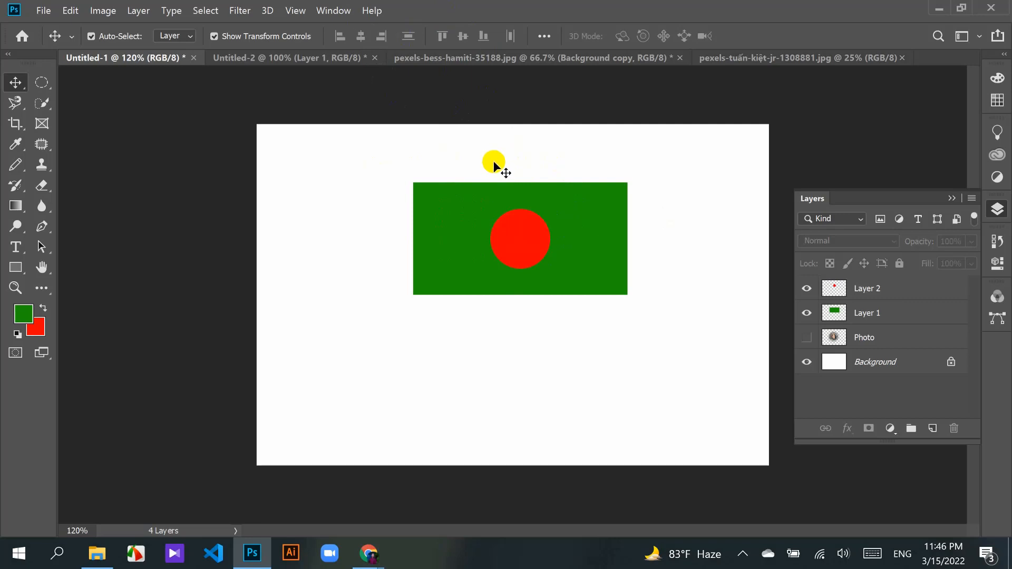
drag(493, 161, 563, 284)
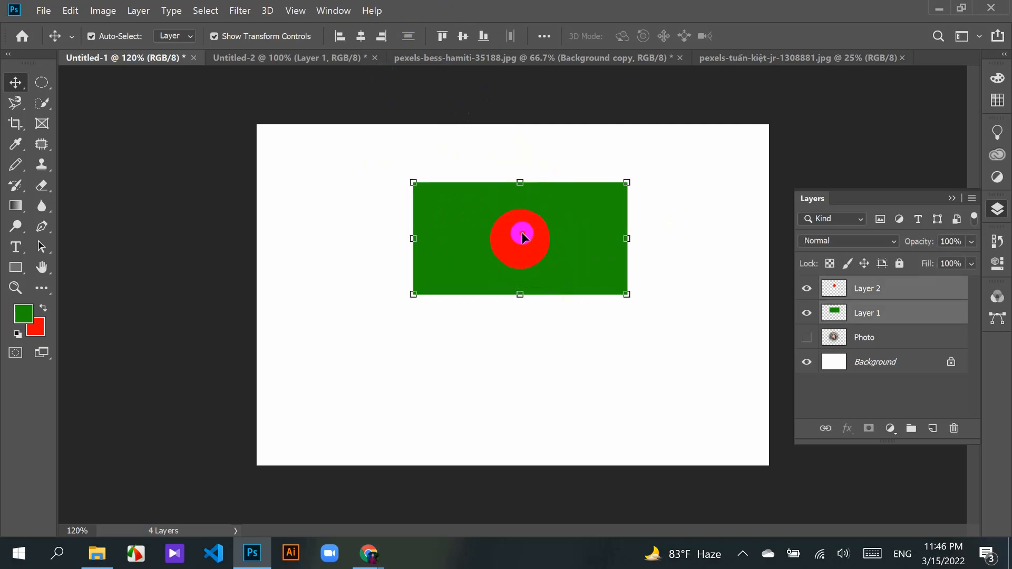
drag(522, 233, 618, 222)
drag(640, 138, 629, 248)
drag(615, 140, 646, 249)
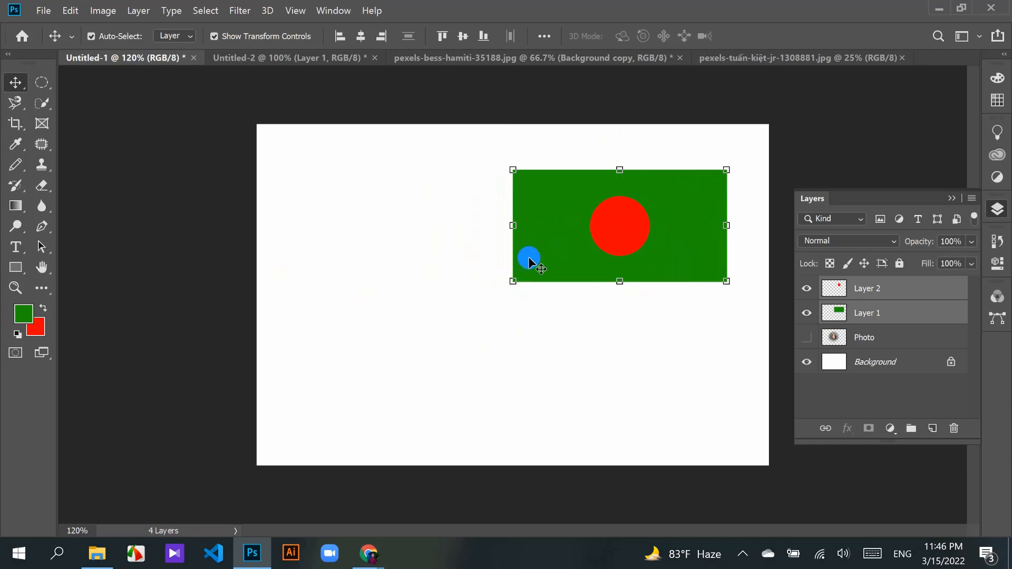
click(753, 208)
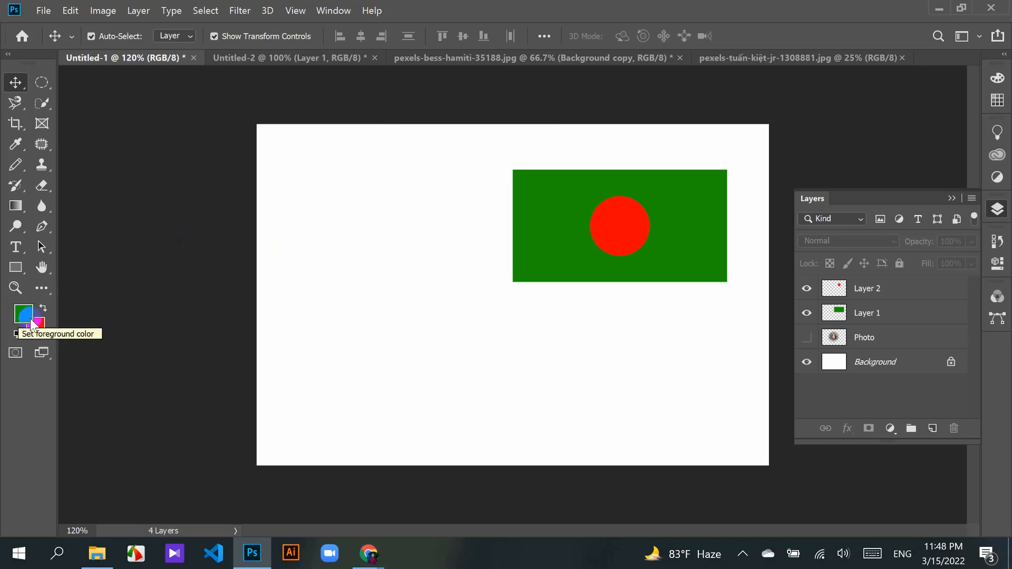
Step: Swap the foreground and background colors back and forth, and reset them to default black and white
click(40, 327)
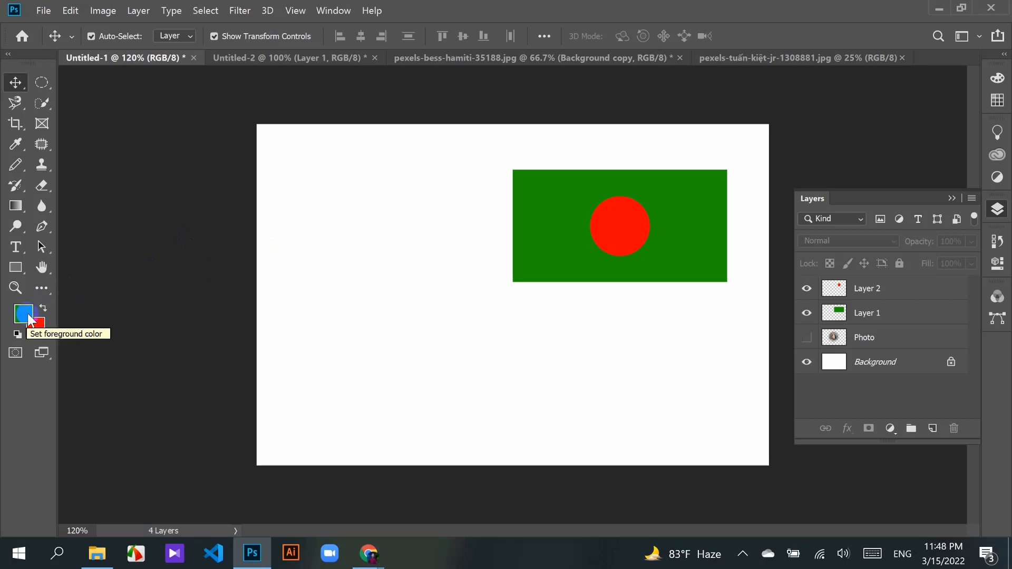
click(43, 309)
click(43, 309)
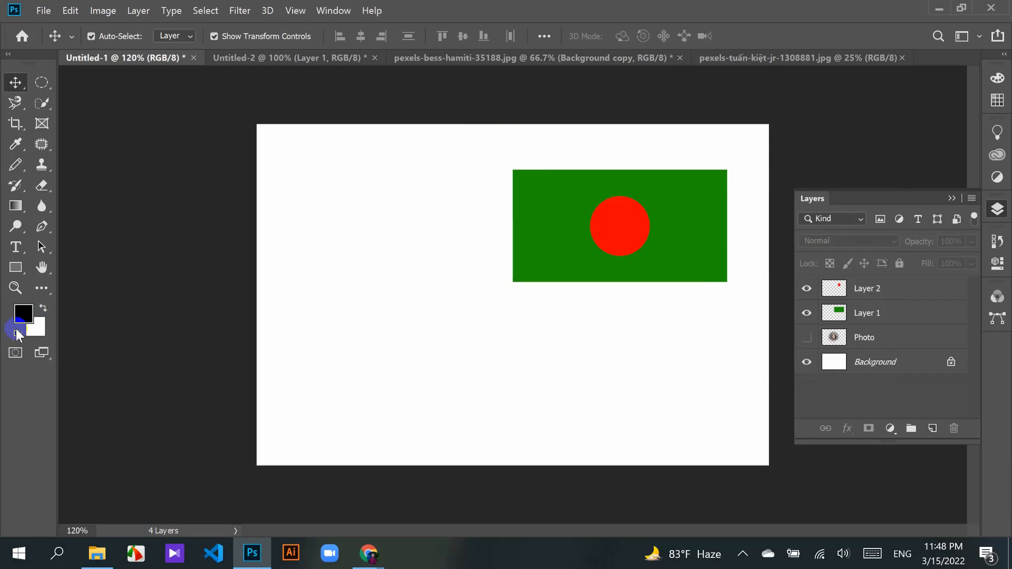
Step: Reset the colors to default black and white, and set the foreground color to pure red, ff0000
click(27, 323)
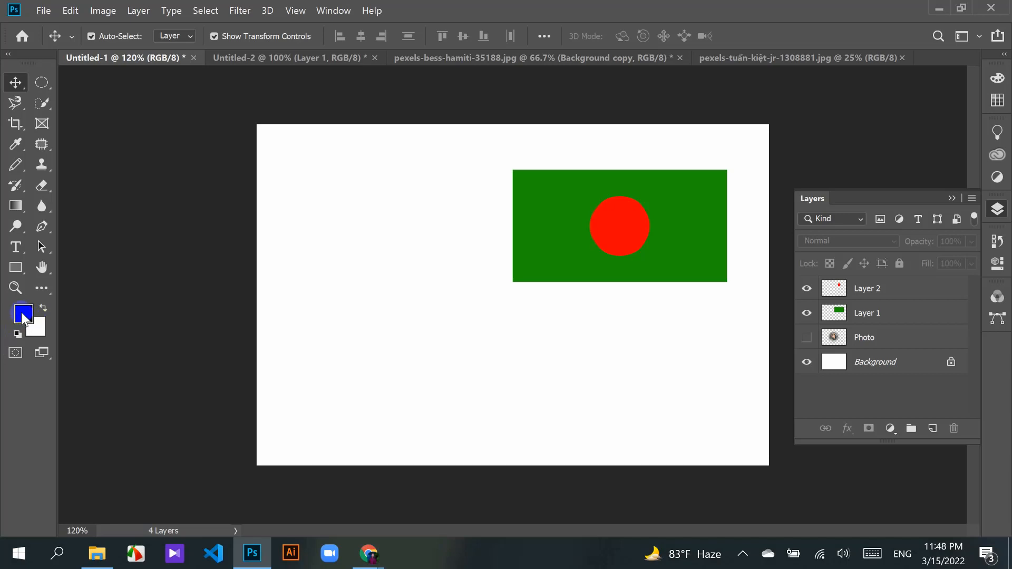
click(17, 333)
click(23, 314)
drag(666, 140, 688, 112)
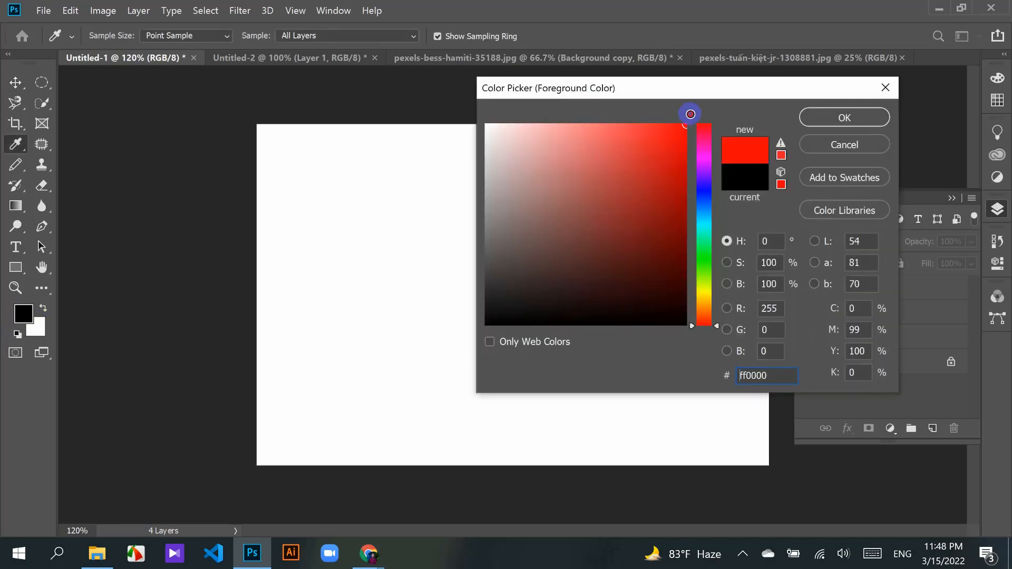
click(830, 119)
key(v)
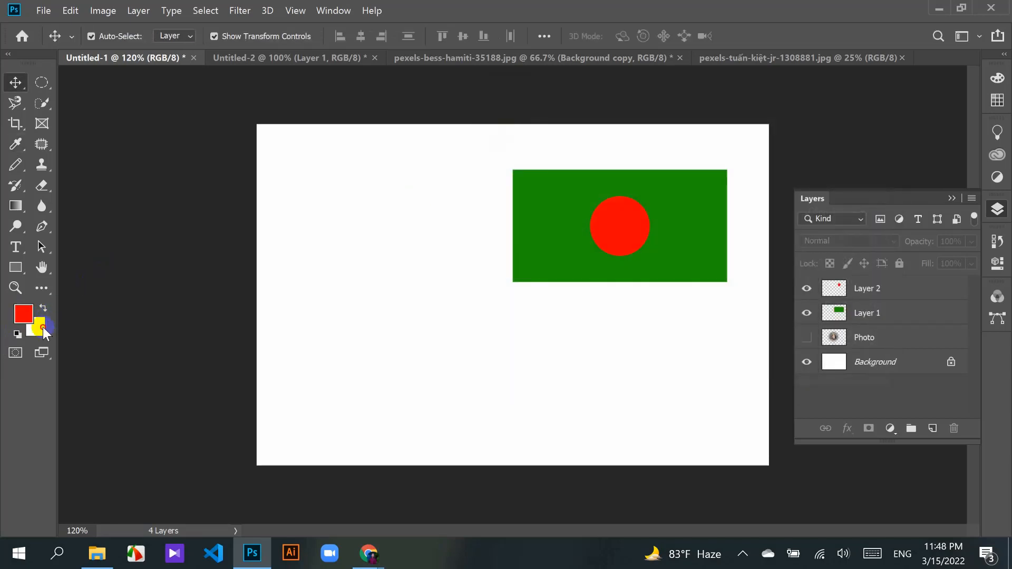
Step: Set the background color to a saturated medium green
click(43, 328)
click(707, 257)
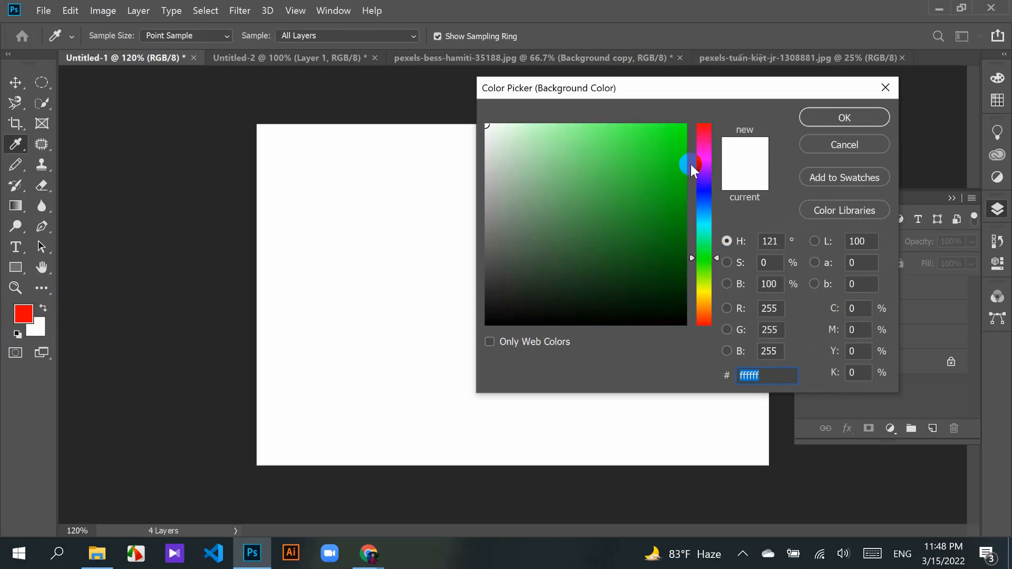
click(680, 181)
click(844, 117)
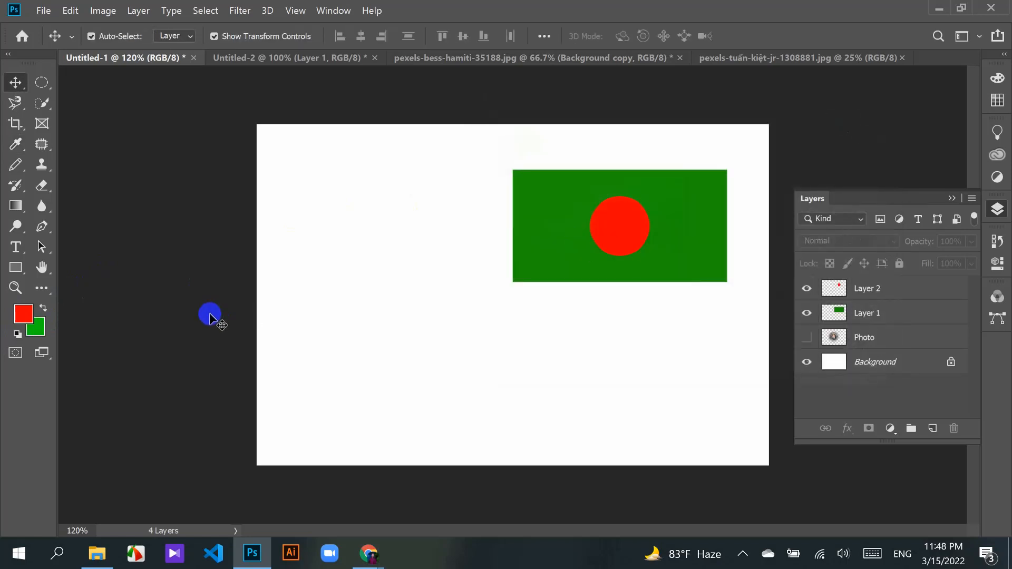
Step: Reset the colors to their defaults and choose bright red as the foreground and green as the background
click(17, 335)
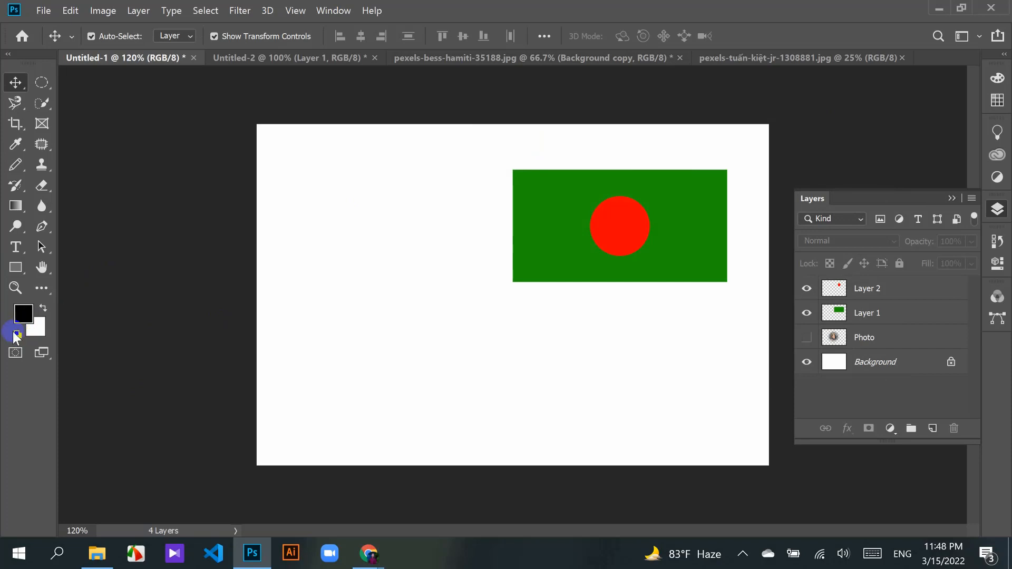
click(21, 312)
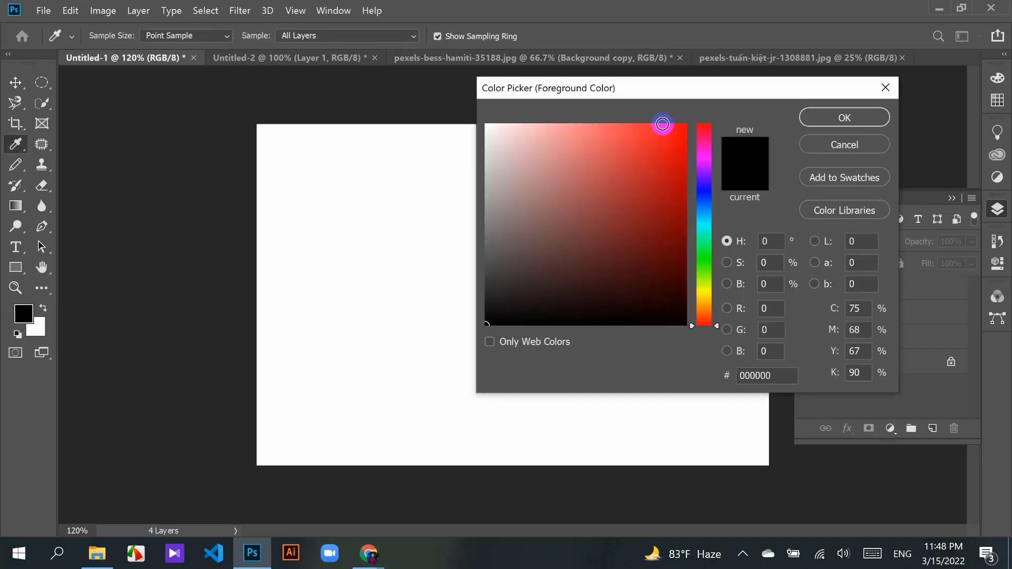
drag(680, 127, 720, 113)
click(843, 117)
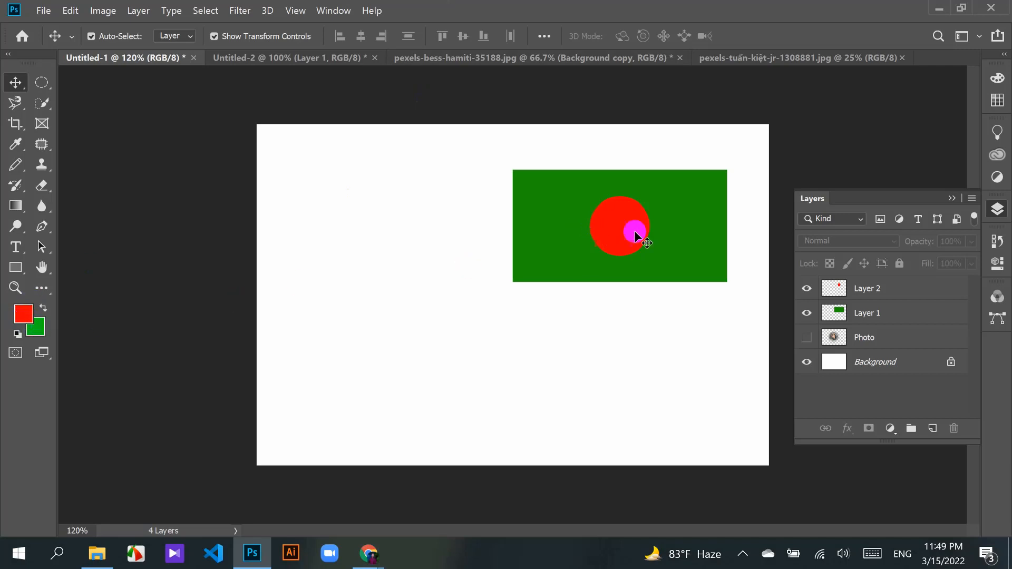
Step: Make a circular selection on the blank canvas beside the flag and fill it with the red foreground color on a new layer
click(41, 83)
drag(354, 169, 414, 227)
click(931, 429)
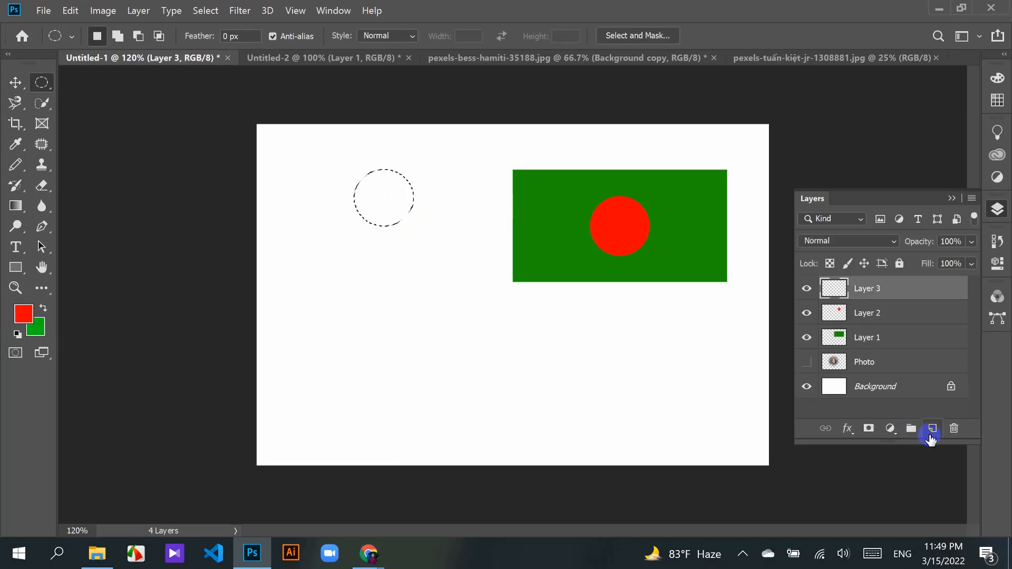
key(alt+BackSpace)
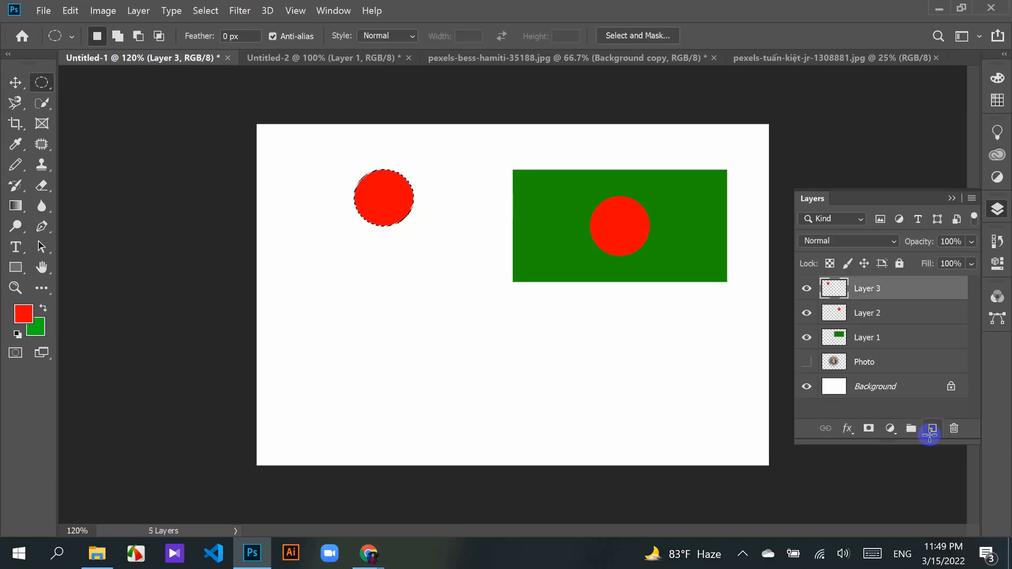
Step: Refill the selected circle with the green background color, and refill it with red as the background by swapping the two colors temporarily
click(40, 330)
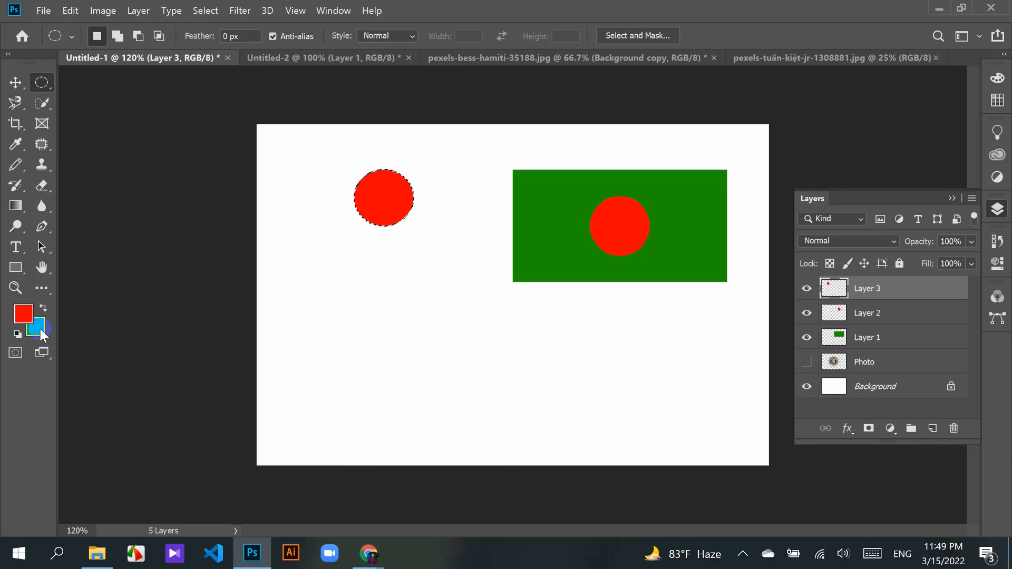
key(ctrl+BackSpace)
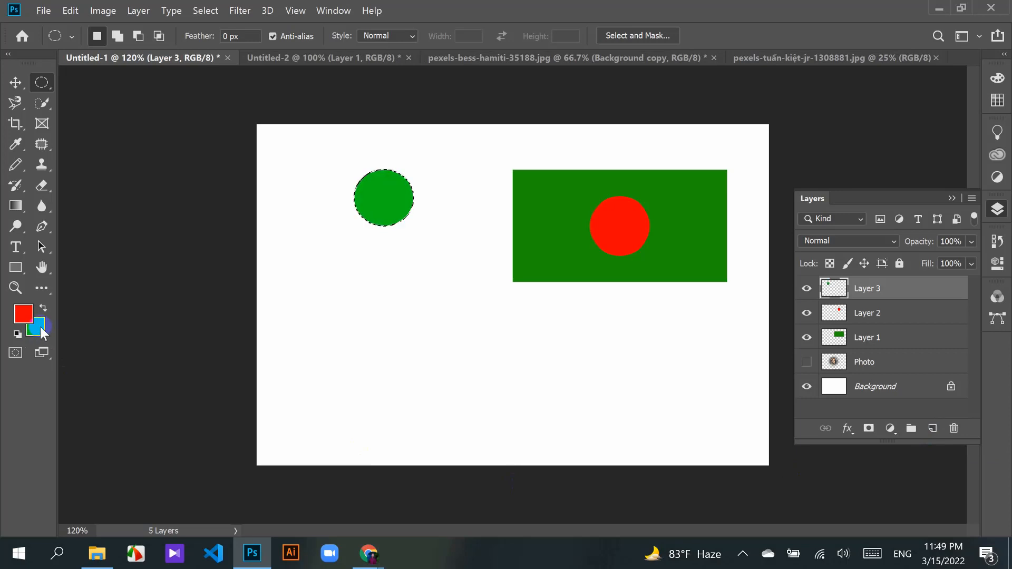
click(43, 307)
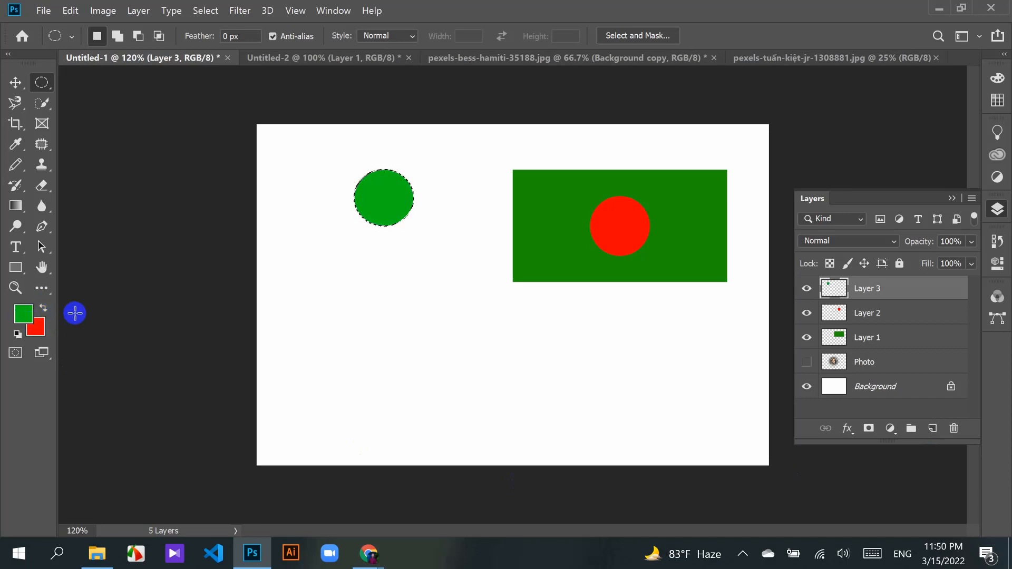
key(ctrl+BackSpace)
key(x)
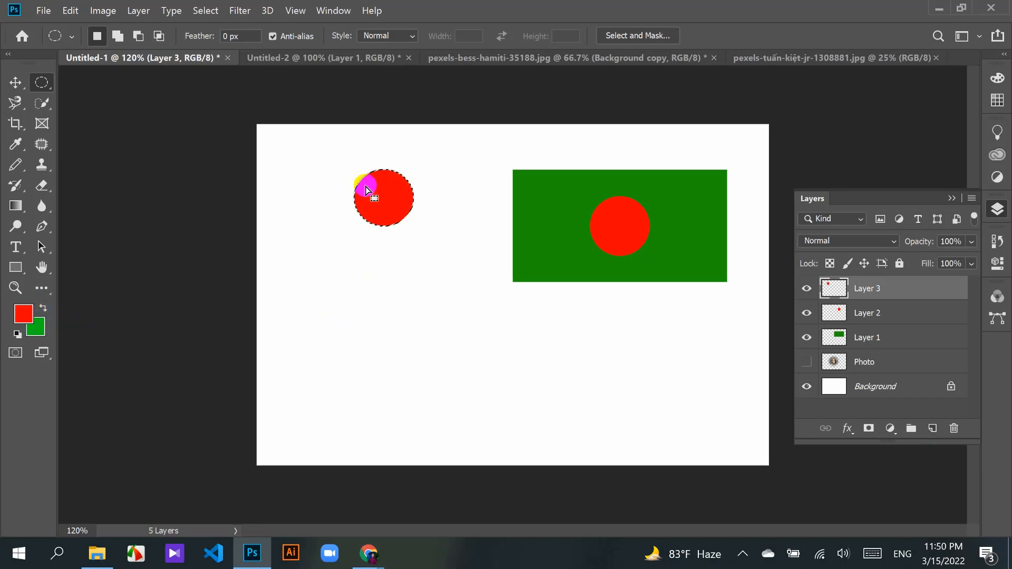
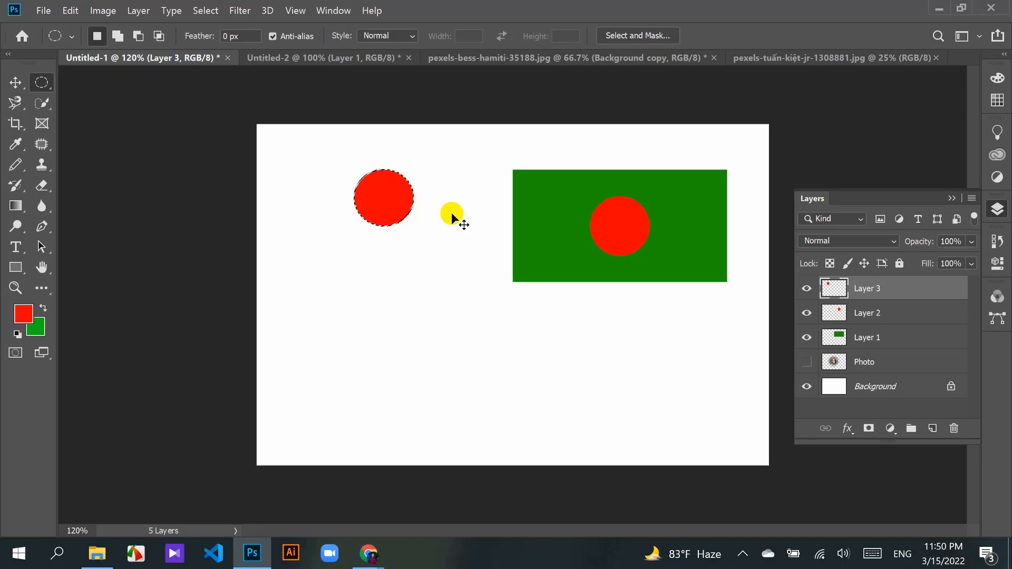
Step: Fill the circle with the background green twice, undoing each fill and stepping back through the history past the flag's last move
key(ctrl+BackSpace)
key(ctrl+z)
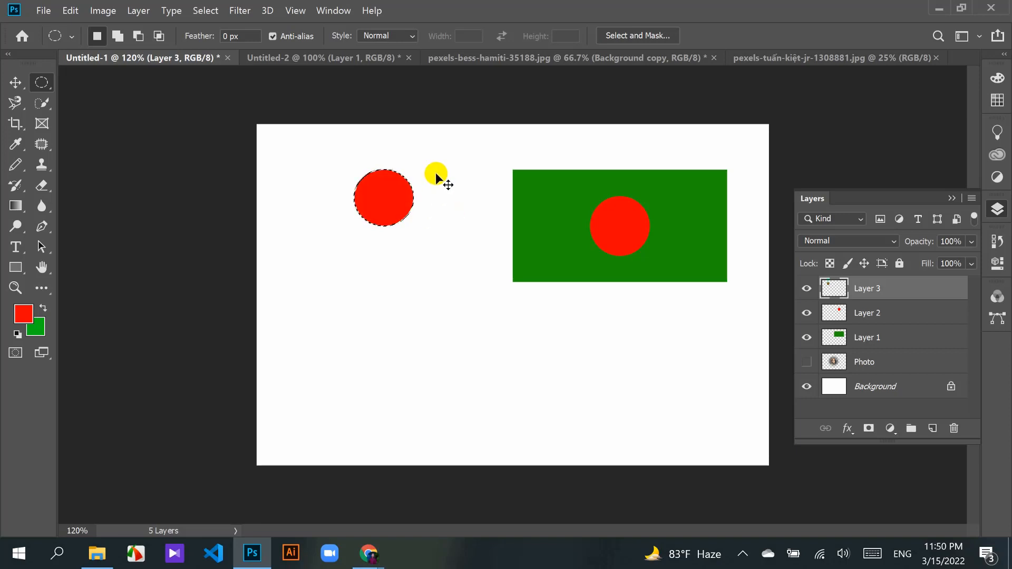
key(ctrl+BackSpace)
key(ctrl+z)
key(ctrl+z)
key(ctrl+z)
key(ctrl+z)
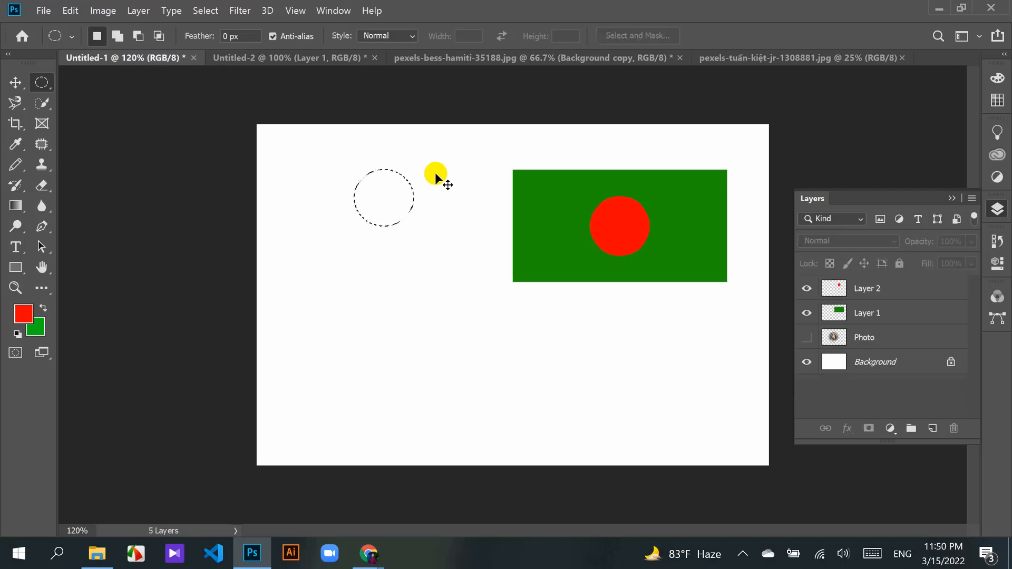
key(ctrl+z)
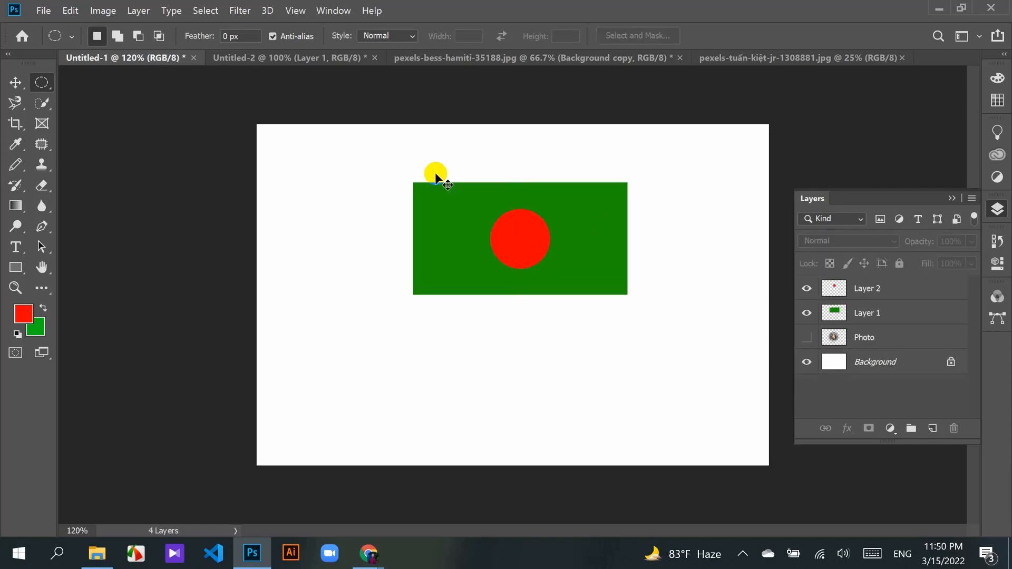
Step: Redo the undone changes until the circle on Layer 3 is back, and alternate undo and redo on its last fill, ending on red
key(ctrl+shift+z)
key(ctrl+shift+z)
key(ctrl+shift+z)
key(ctrl+shift+z)
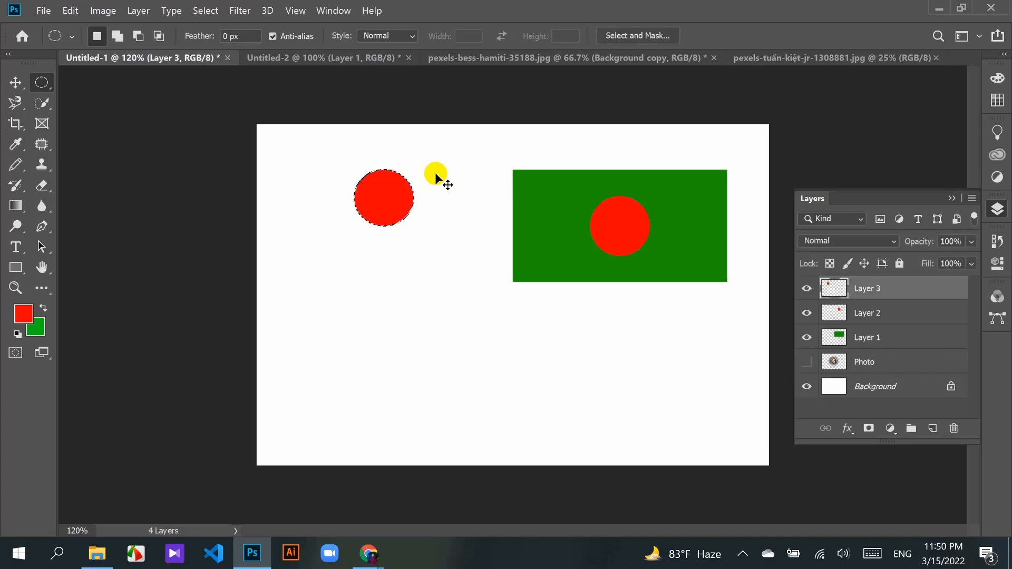
key(ctrl+shift+z)
key(ctrl+z)
key(ctrl+shift+z)
key(ctrl+z)
click(67, 11)
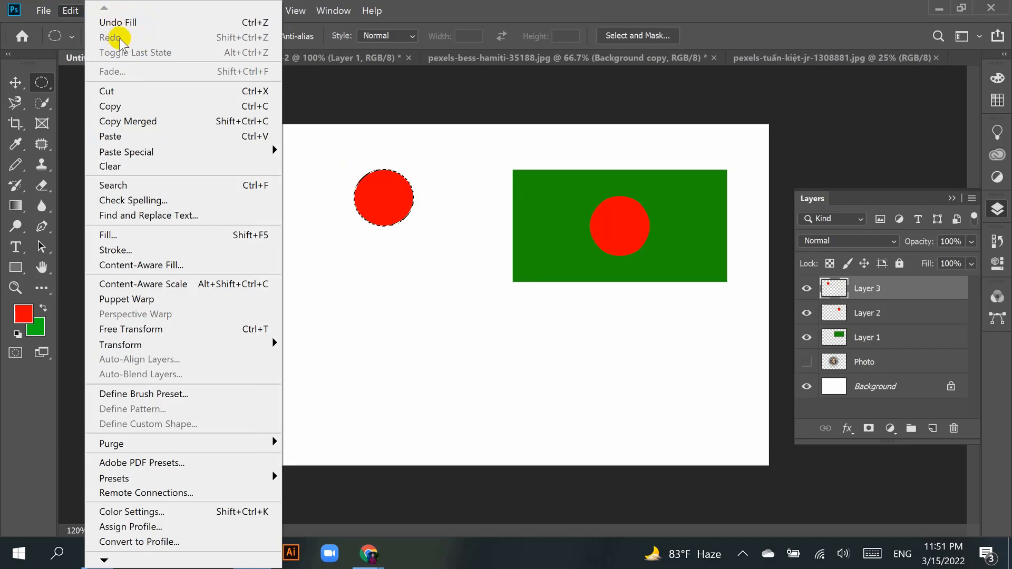
click(347, 93)
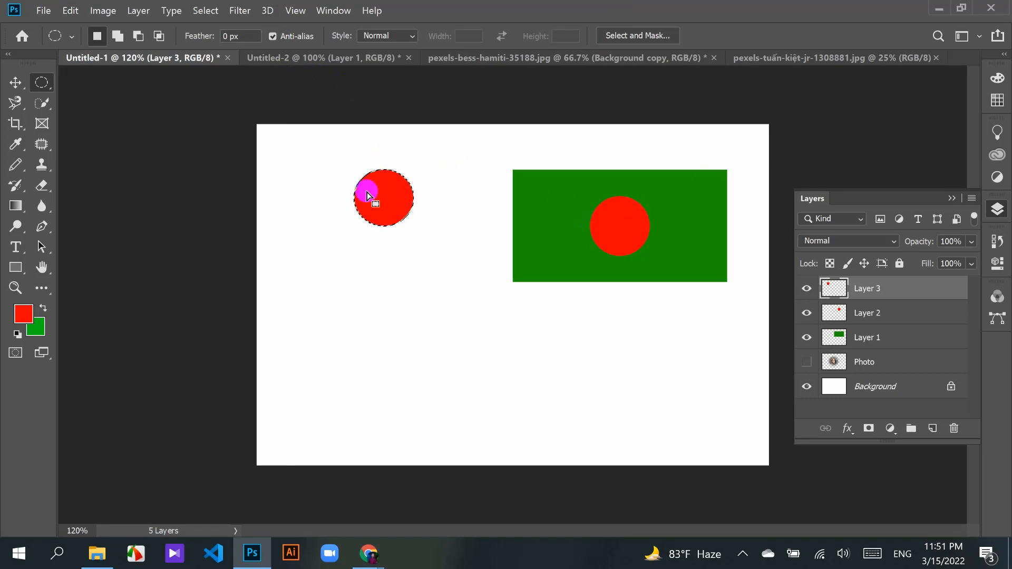
Step: Clear the red circle's pixels, delete Layer 3, and deselect the circular selection
click(16, 82)
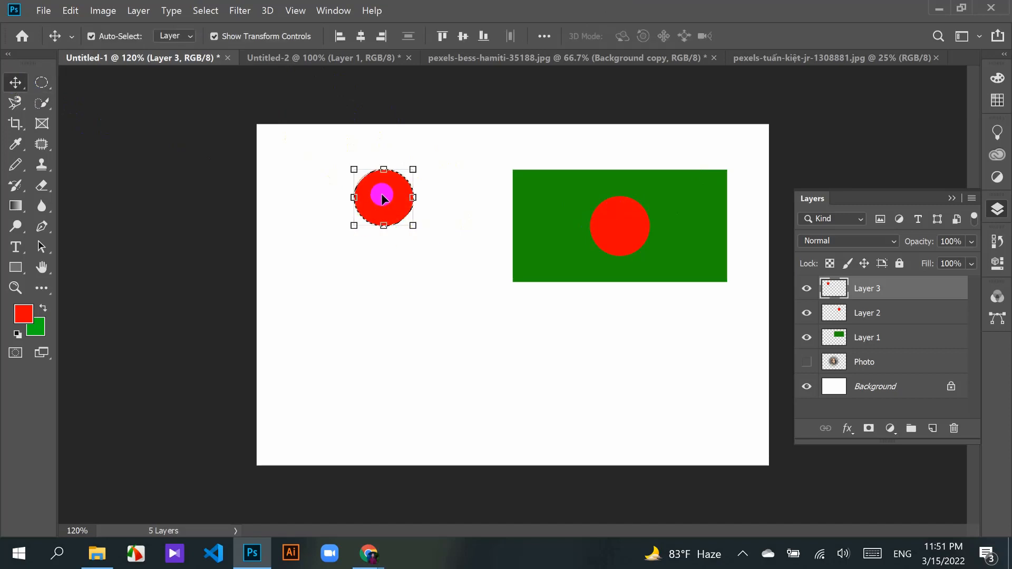
key(Delete)
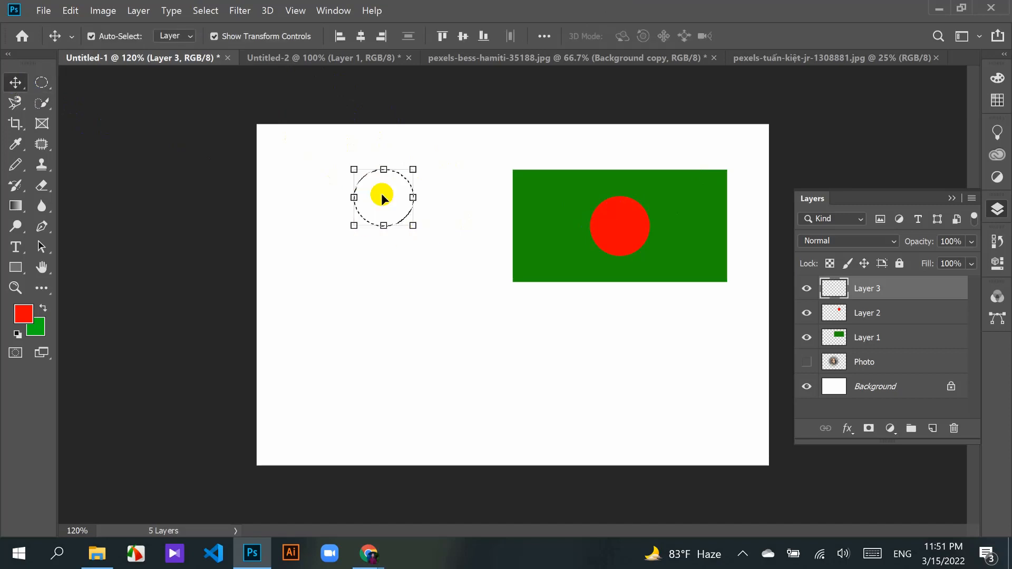
click(953, 428)
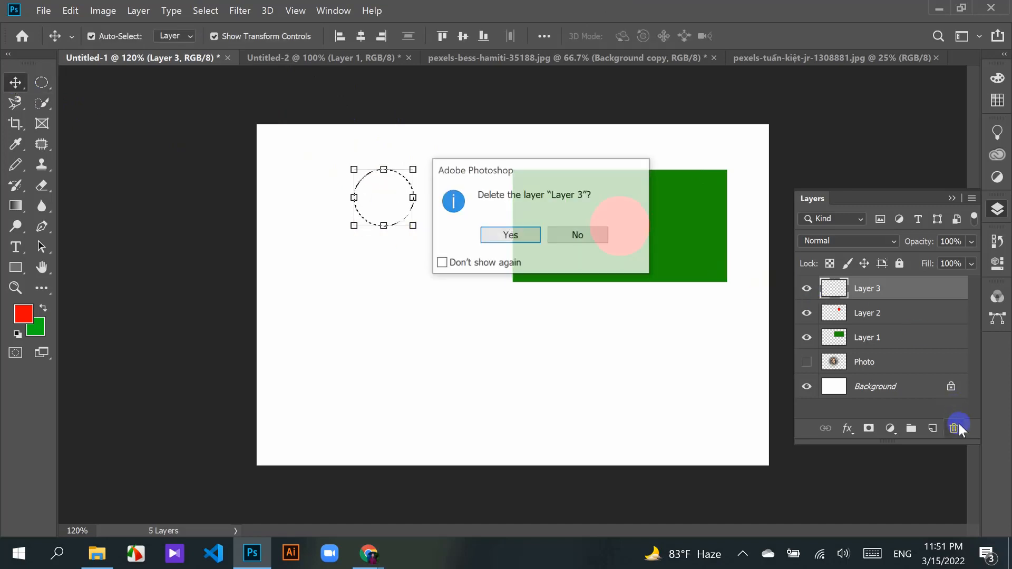
click(514, 235)
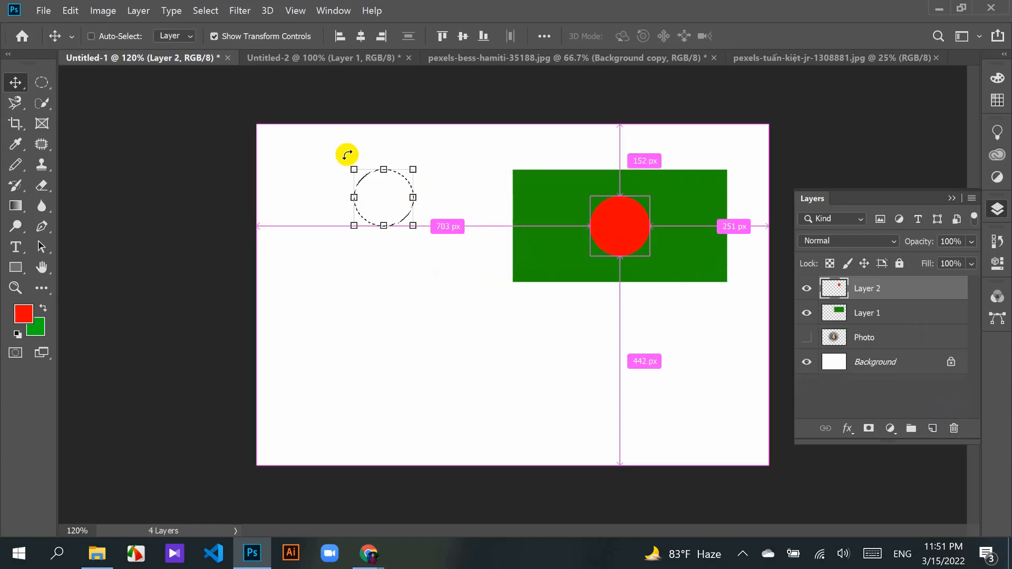
key(ctrl+d)
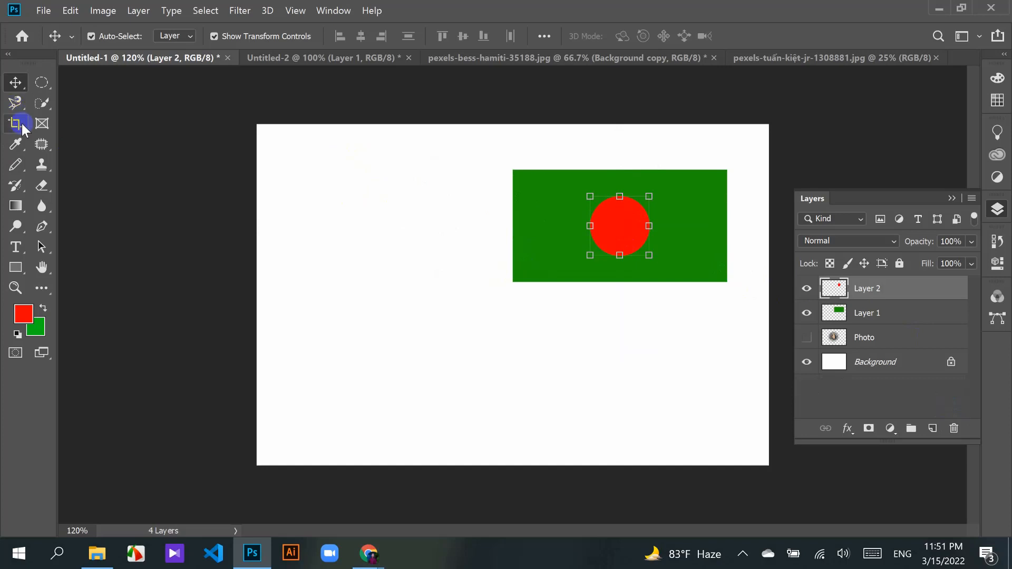
Step: Select Layer 1 and Layer 2 together on the canvas and move the flag to near the canvas center
click(43, 89)
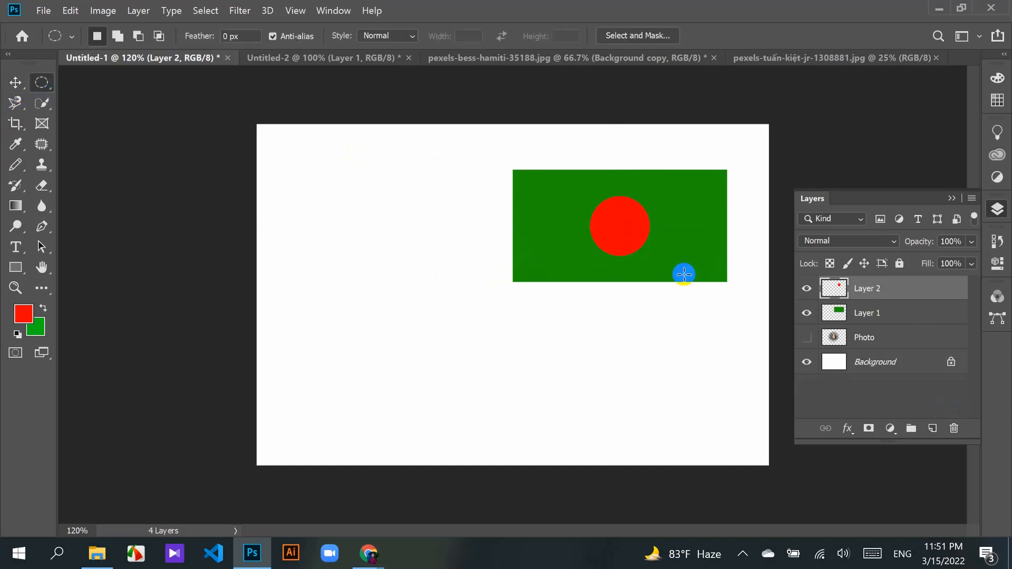
click(882, 313)
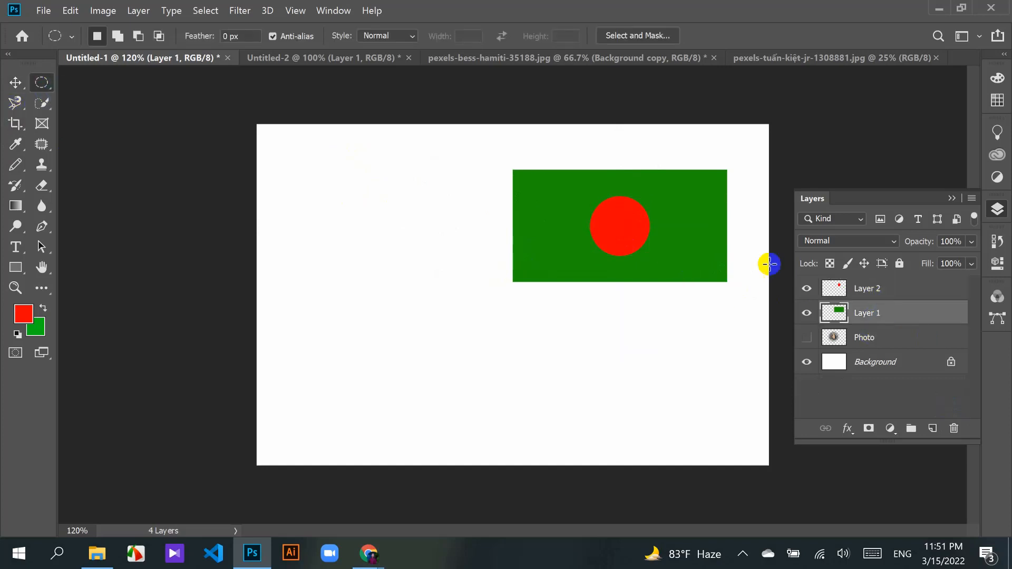
click(28, 84)
drag(458, 161, 569, 251)
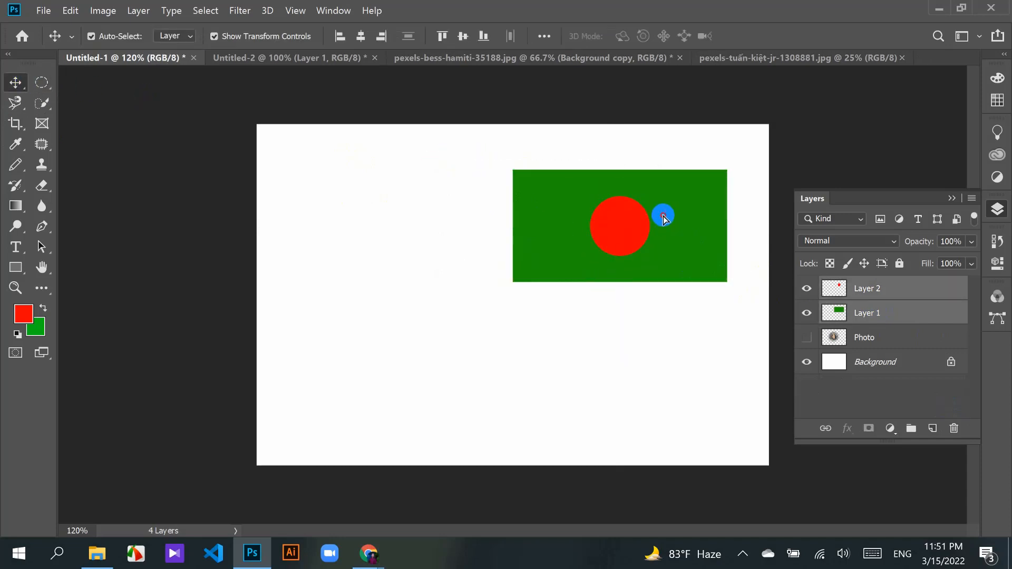
drag(663, 219, 536, 264)
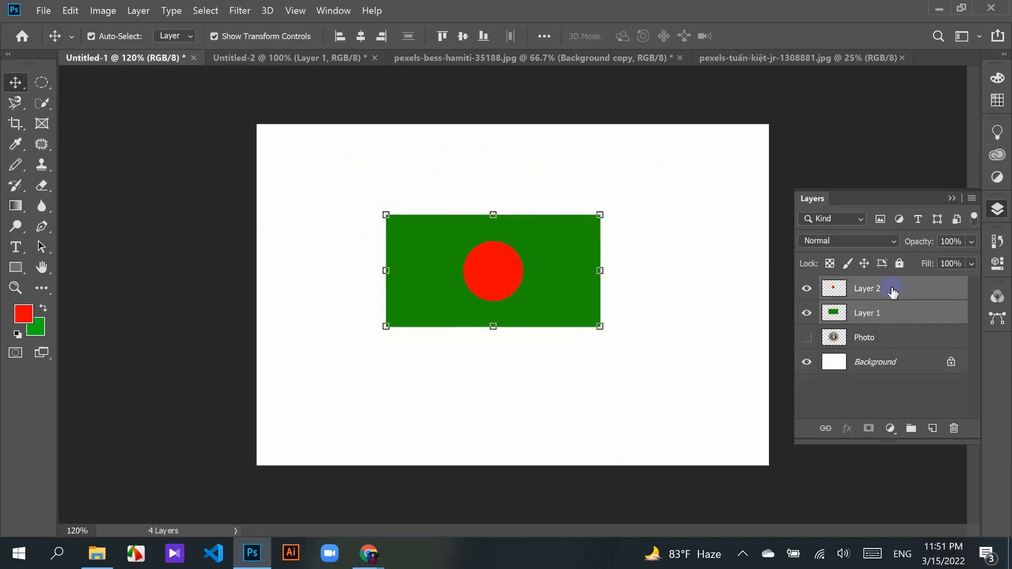
Step: Hide and show Layer 2 and then Layer 1 to check which part of the flag each holds
click(880, 295)
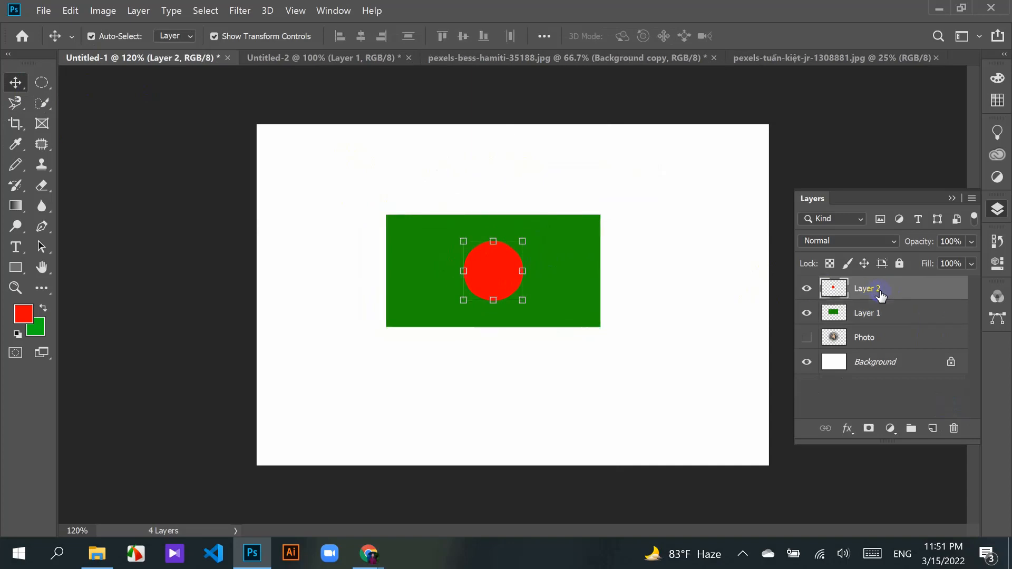
click(805, 291)
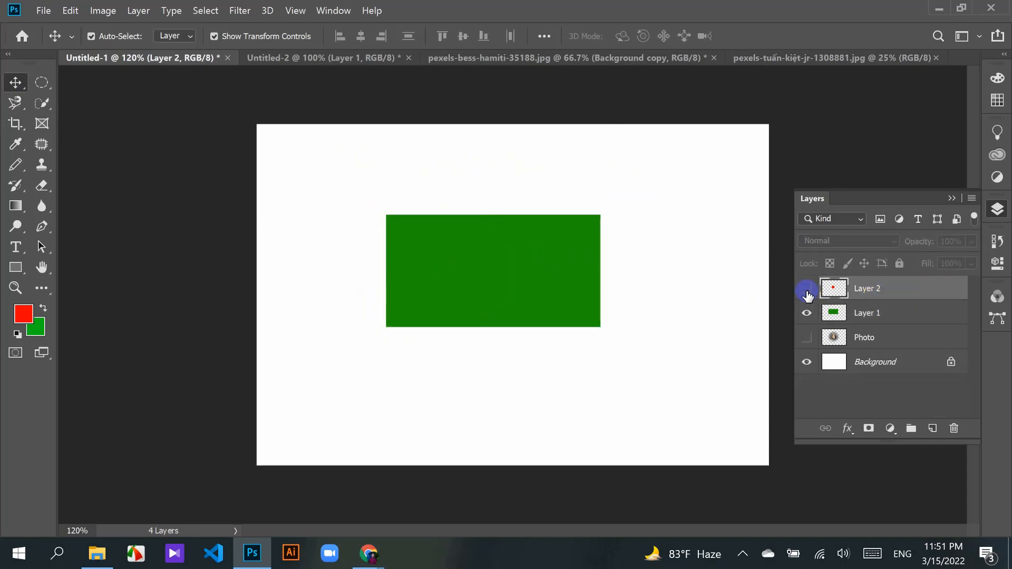
click(806, 290)
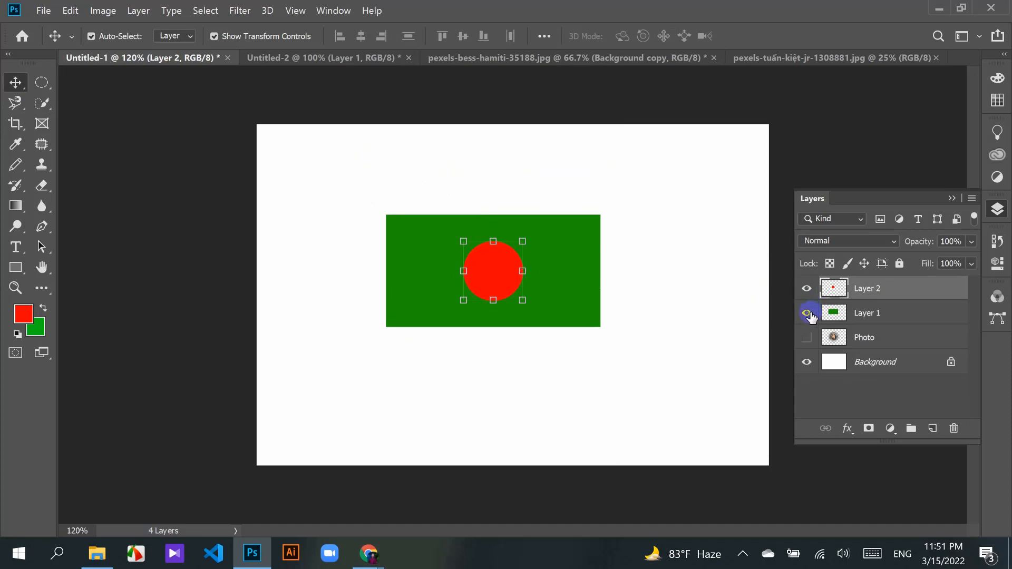
click(808, 314)
click(808, 313)
Step: Delete the hidden Photo layer
click(881, 340)
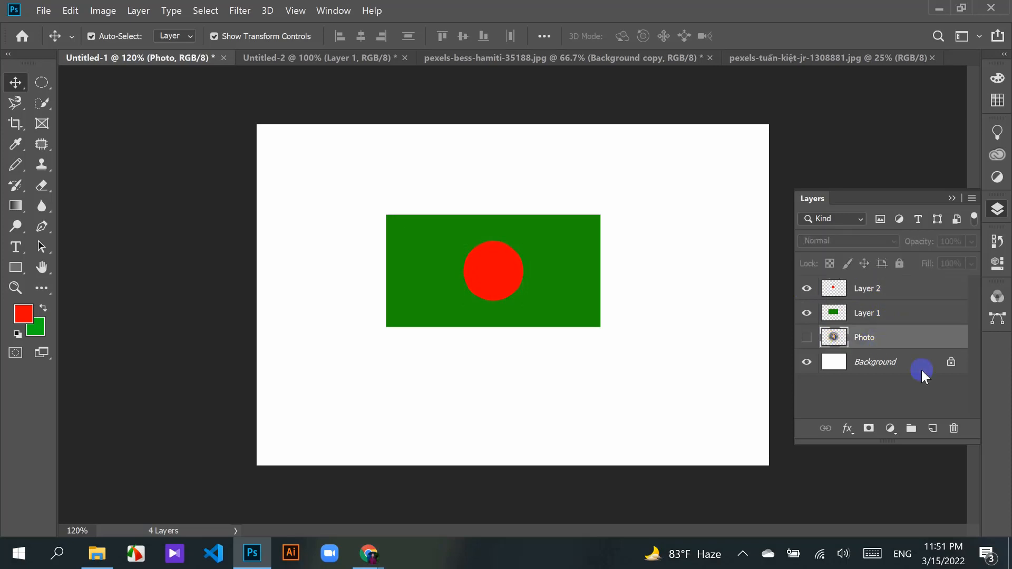
click(955, 429)
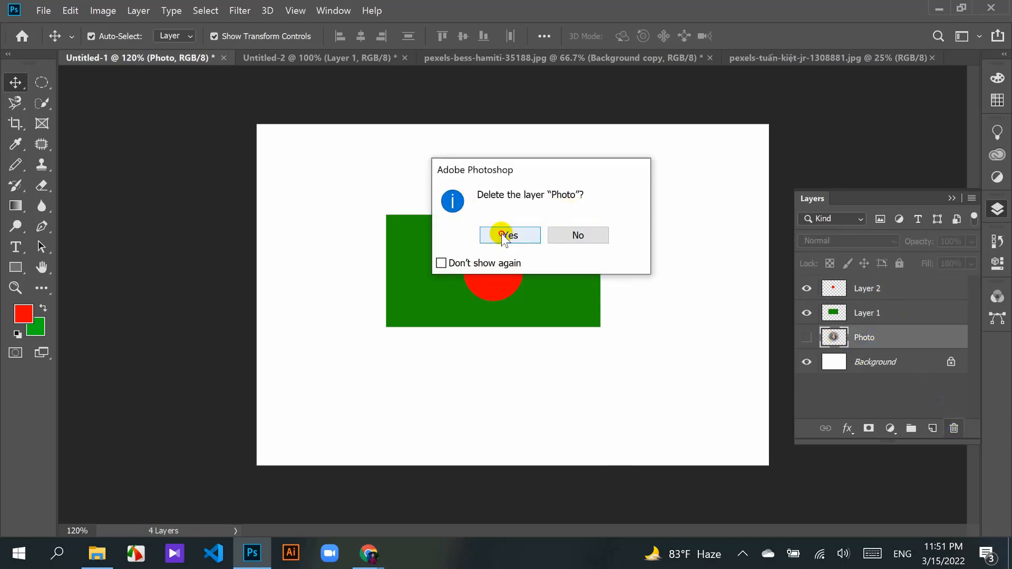
click(505, 295)
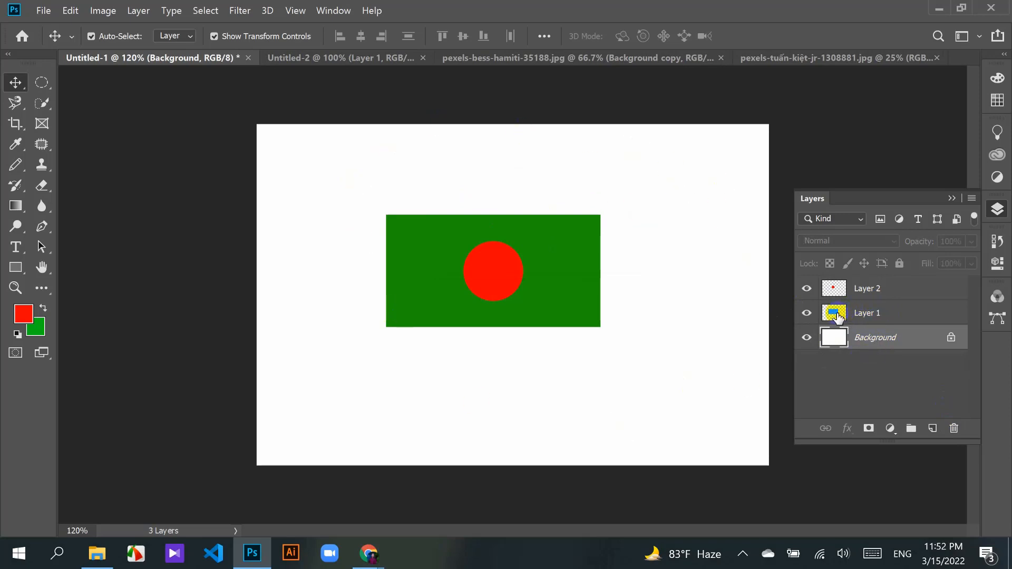
click(879, 290)
ctrl+click(880, 312)
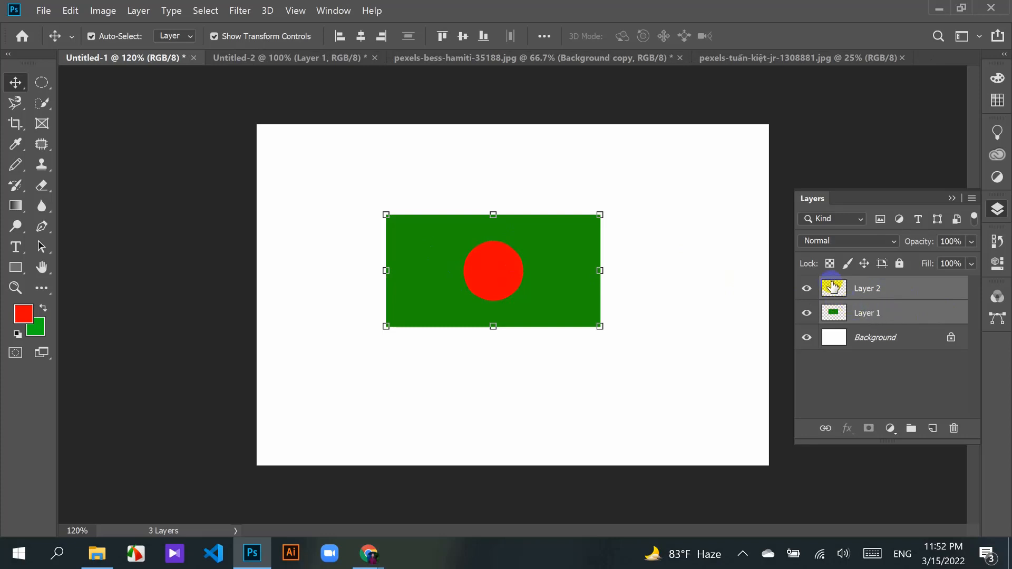
click(722, 226)
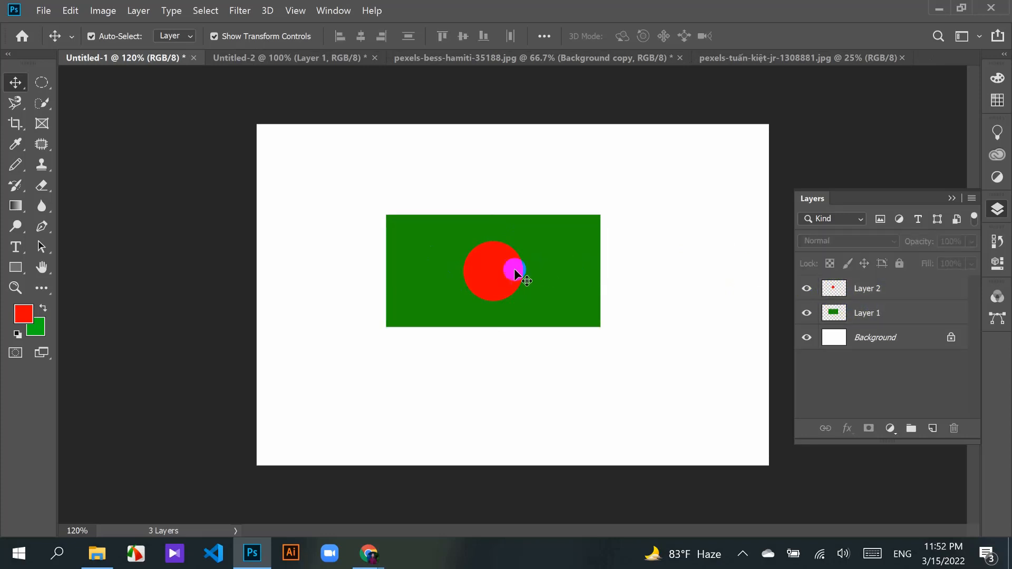
mouse_move(493, 266)
mouse_down()
mouse_move(550, 256)
mouse_move(481, 245)
mouse_move(442, 264)
mouse_move(496, 272)
mouse_up()
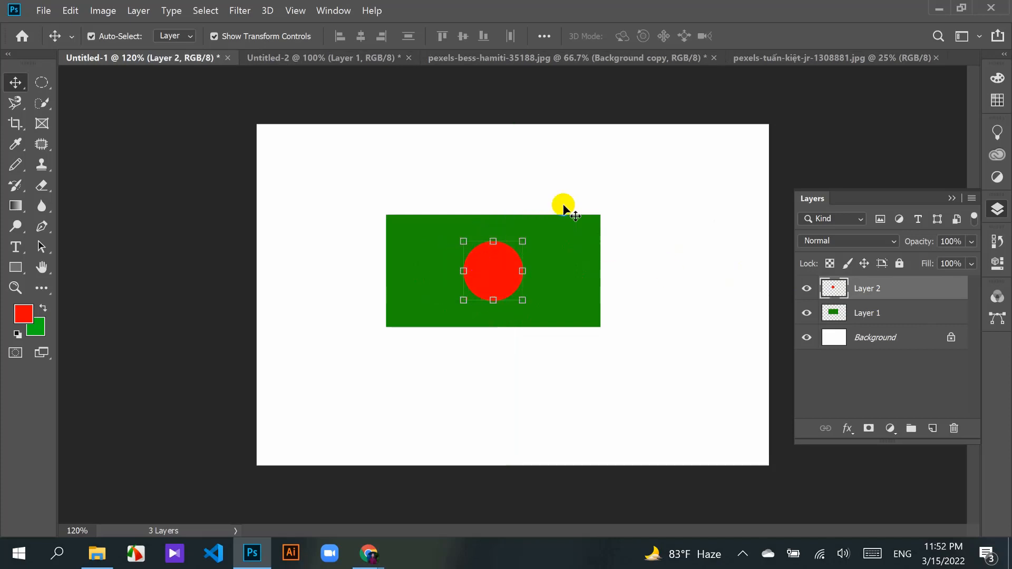
Step: Select Layer 2 and Layer 1 together and merge them into a single layer
click(875, 294)
shift+click(876, 314)
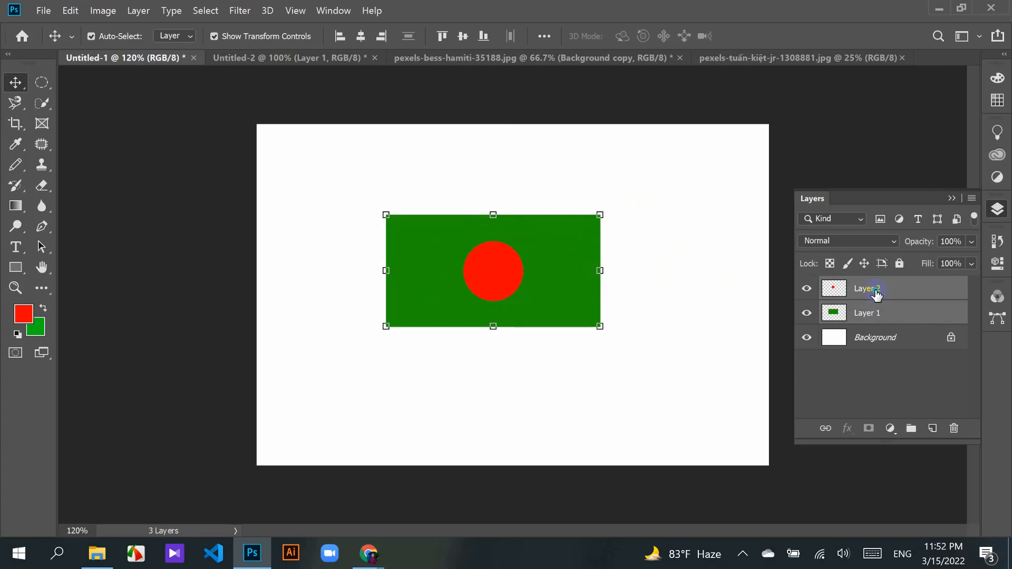
right_click(877, 294)
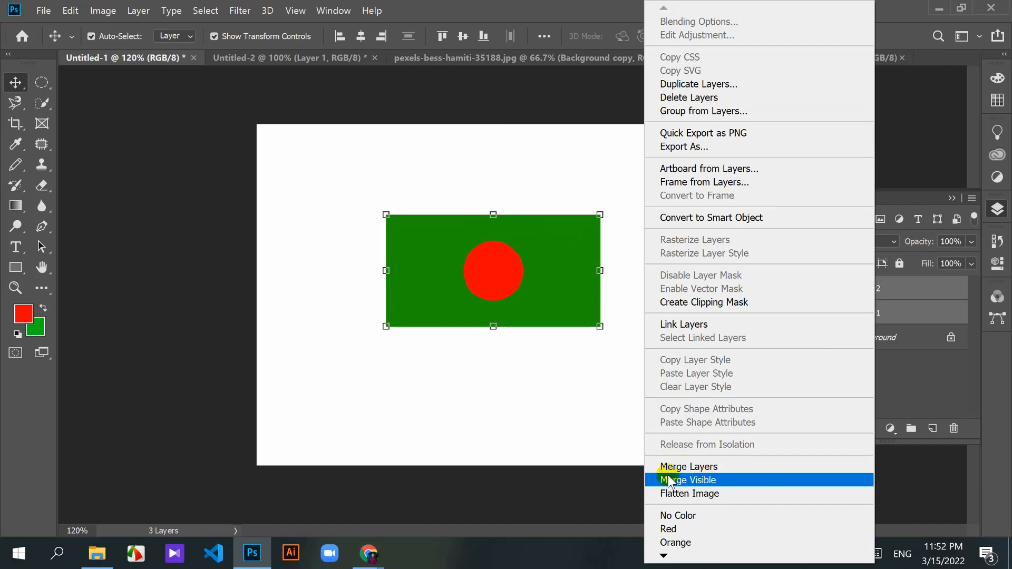
click(734, 473)
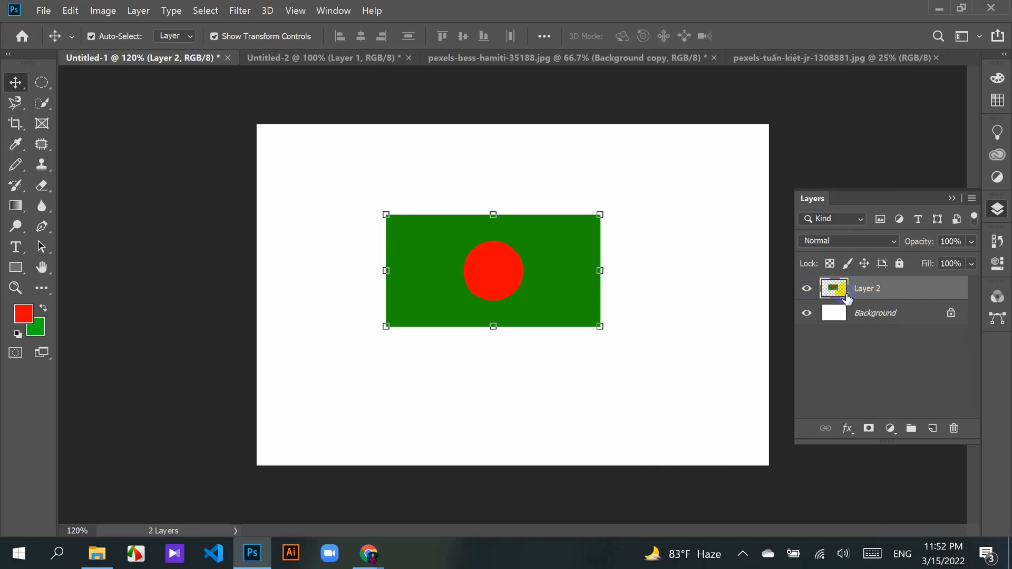
Step: Move the merged flag up and to the left, then back down toward the canvas center
click(660, 228)
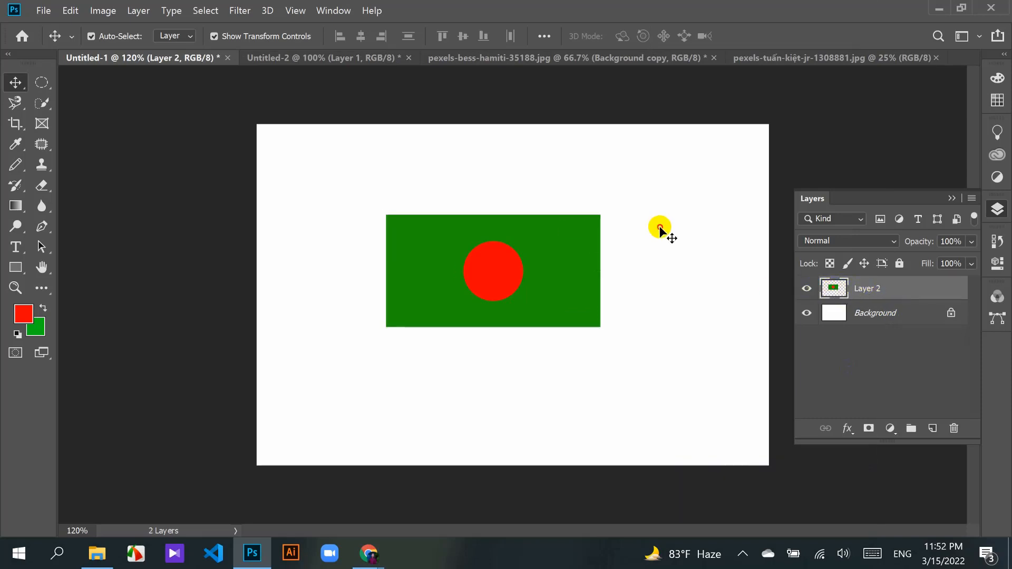
drag(492, 262, 470, 241)
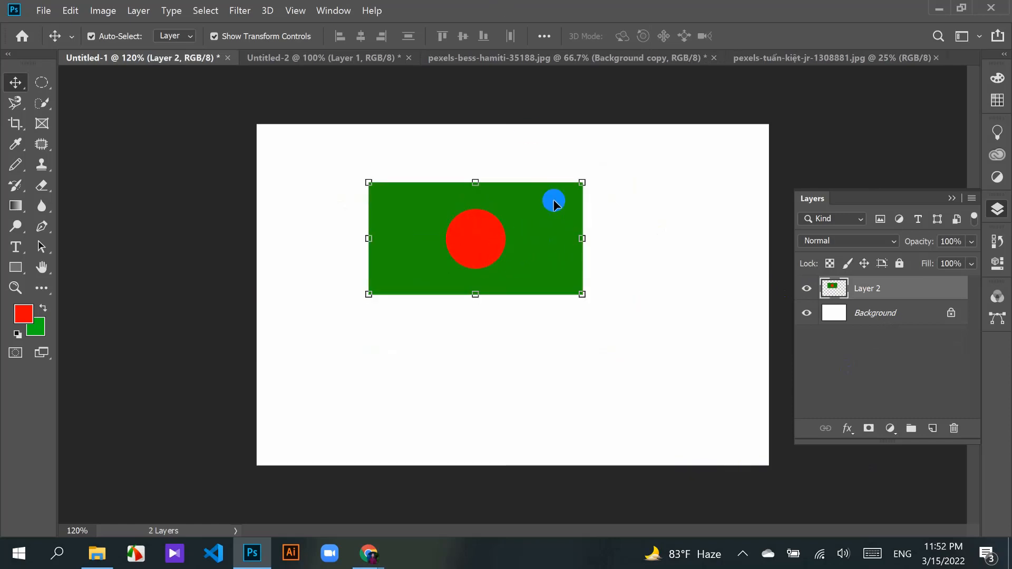
click(479, 162)
drag(481, 235, 487, 265)
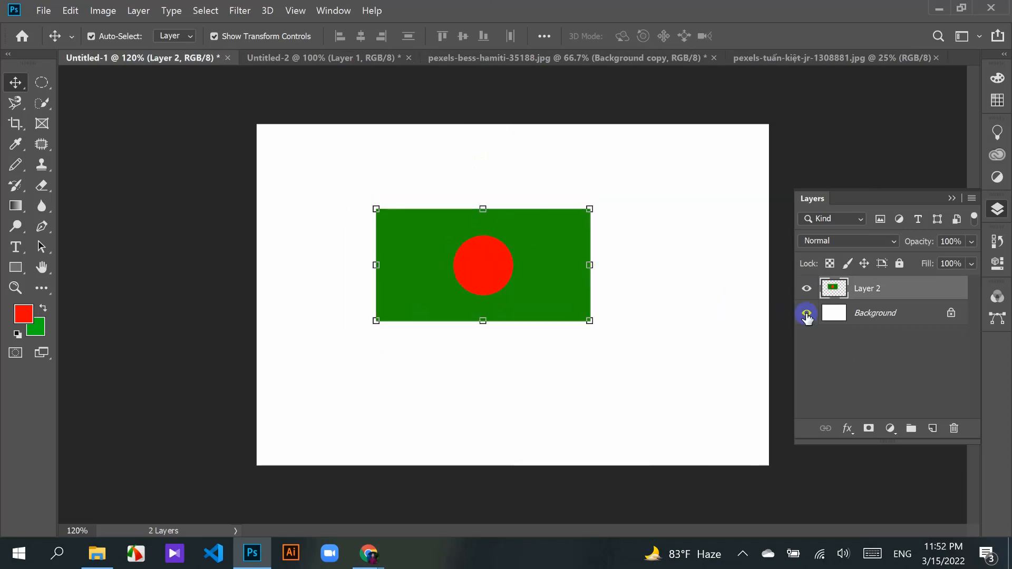
click(501, 179)
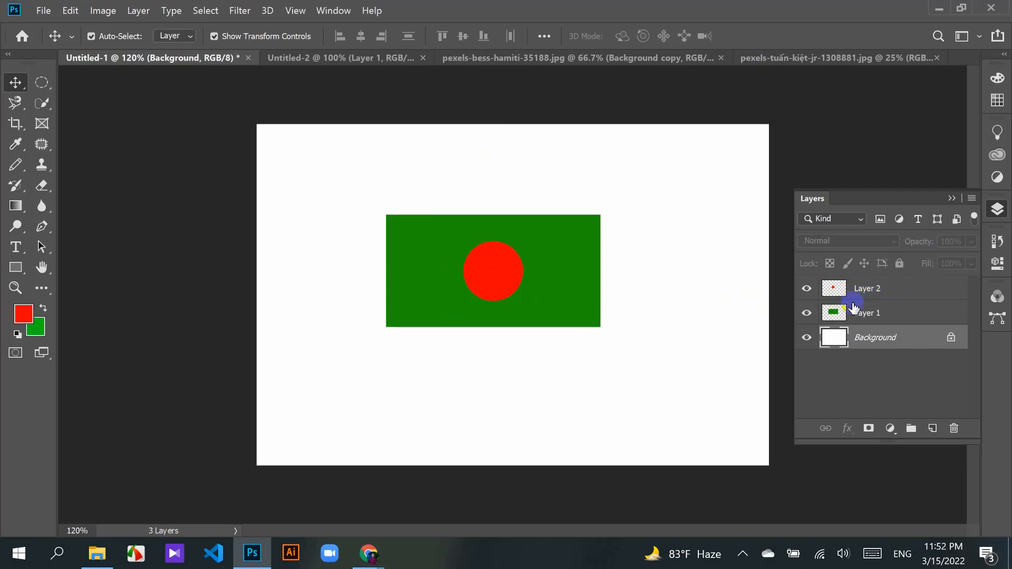
Step: Select Layer 1 and Layer 2 on the canvas, and draw an elliptical selection over the flag's upper-left part and its circle
drag(343, 192, 599, 339)
click(42, 81)
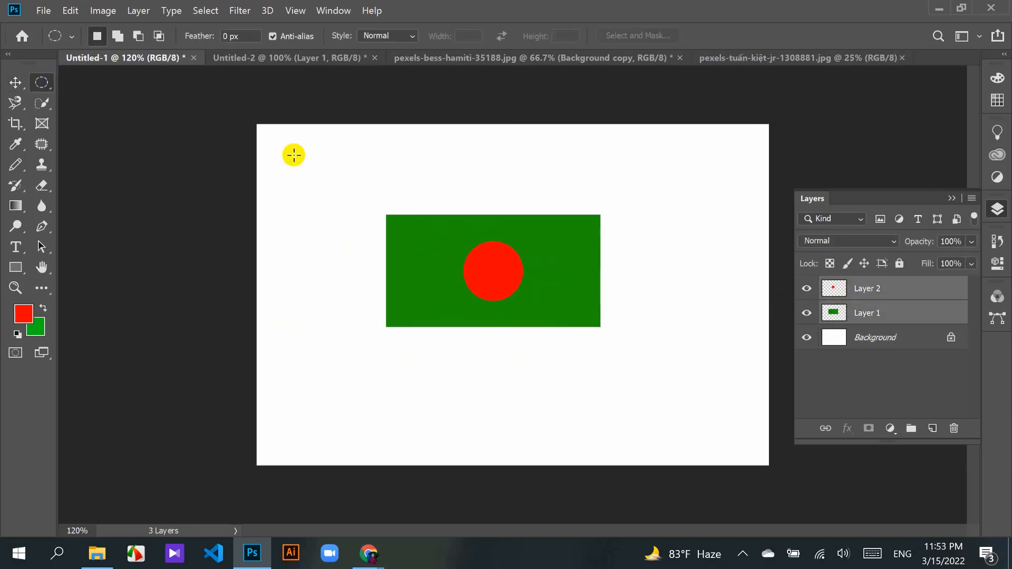
mouse_move(373, 183)
mouse_down()
mouse_move(435, 245)
mouse_move(546, 313)
mouse_up()
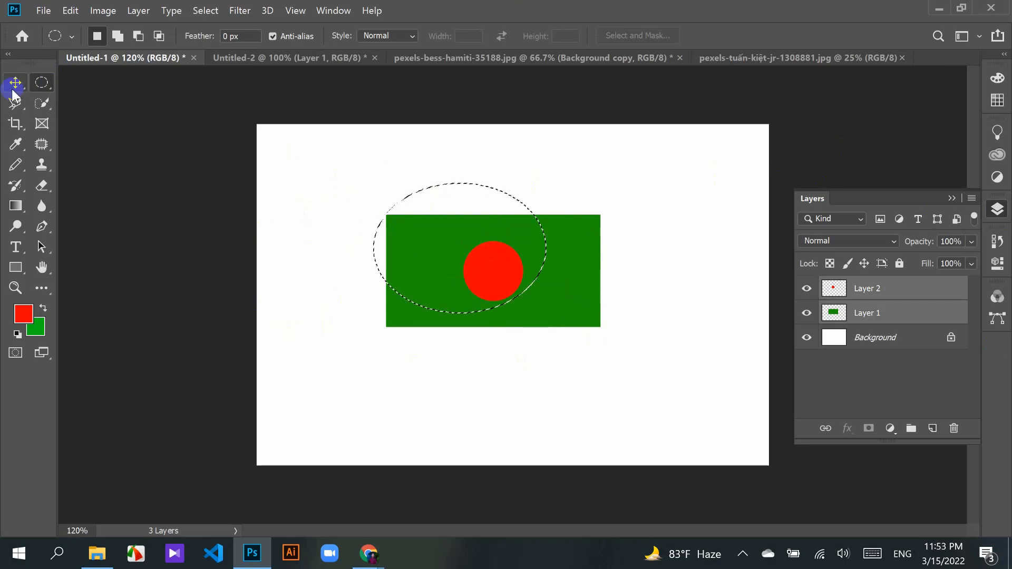
Step: Deselect both flag layers and clear the elliptical selection
right_click(45, 87)
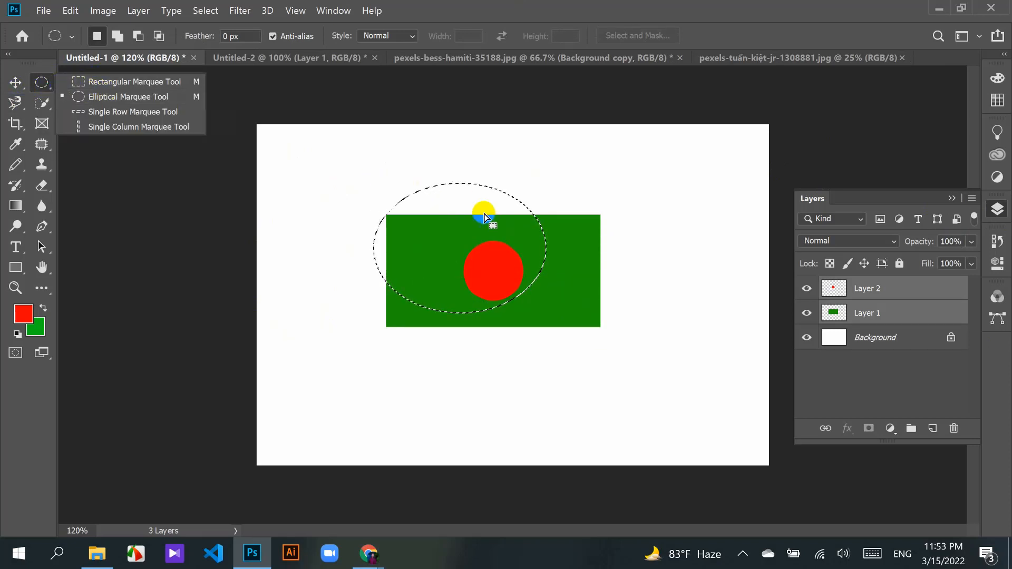
click(108, 112)
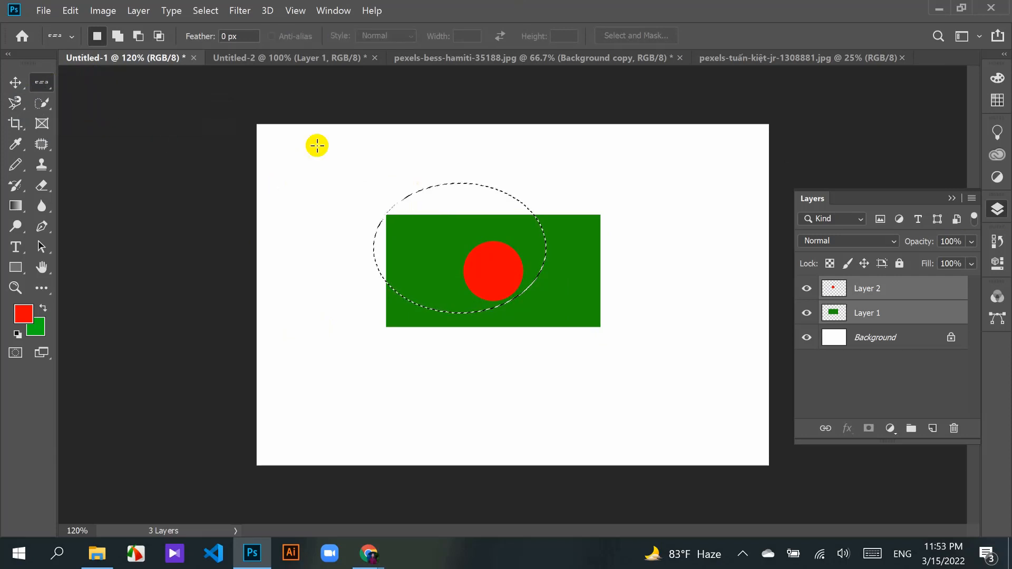
click(9, 79)
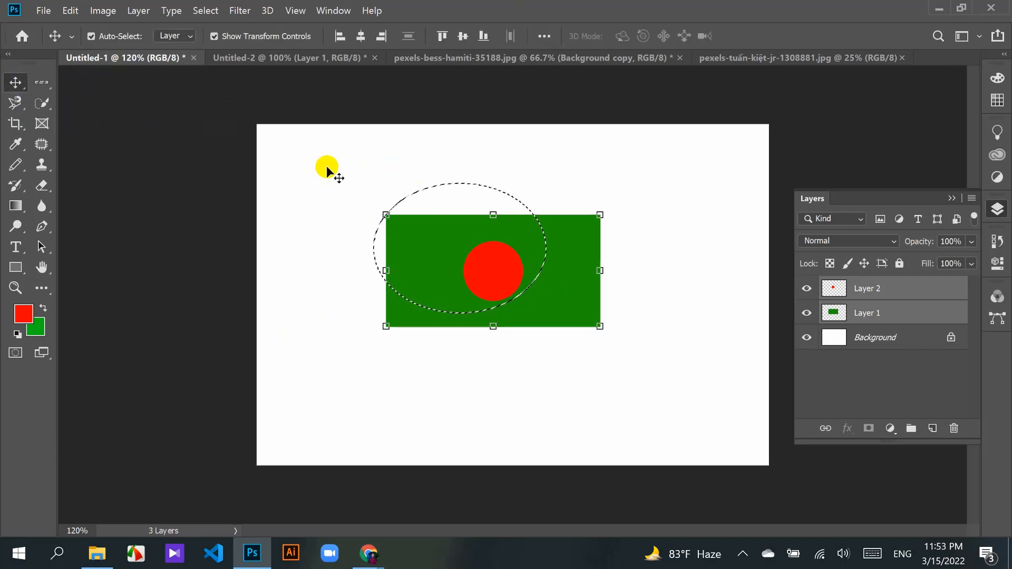
click(327, 163)
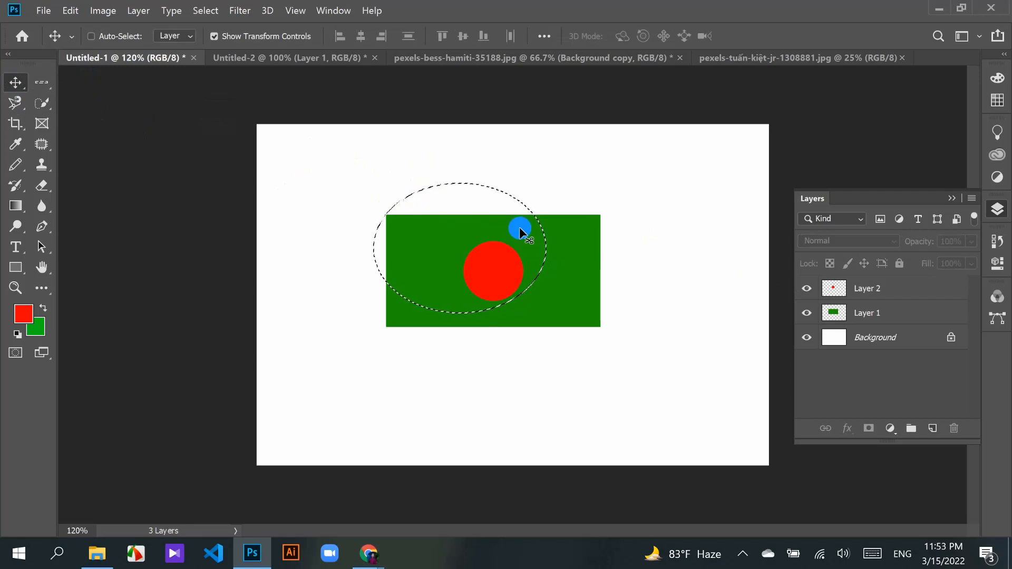
key(ctrl+d)
Step: Place and clear single-row marquee selections at several heights, ending with one just above the flag's upper edge
right_click(42, 85)
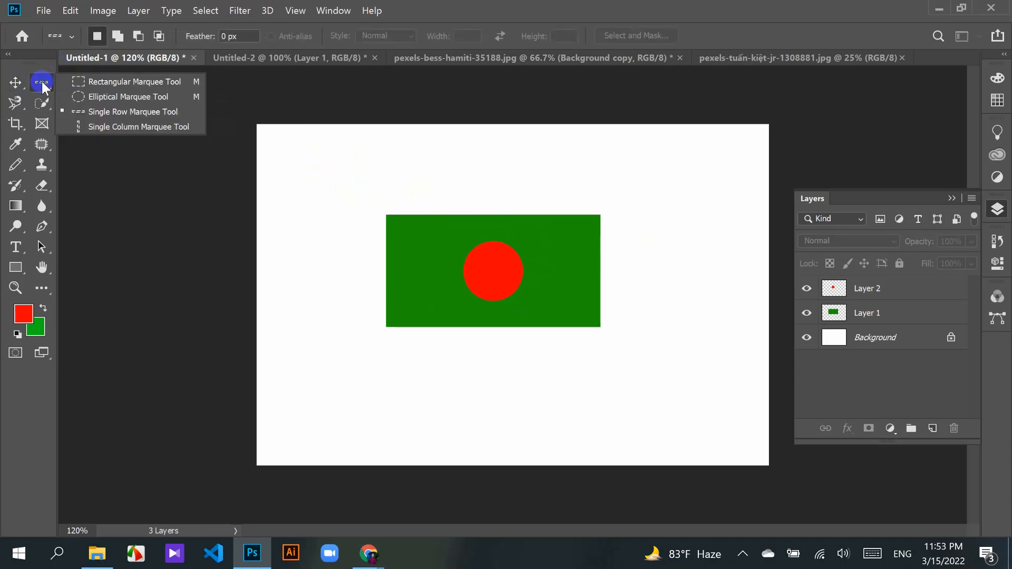
click(124, 112)
click(483, 200)
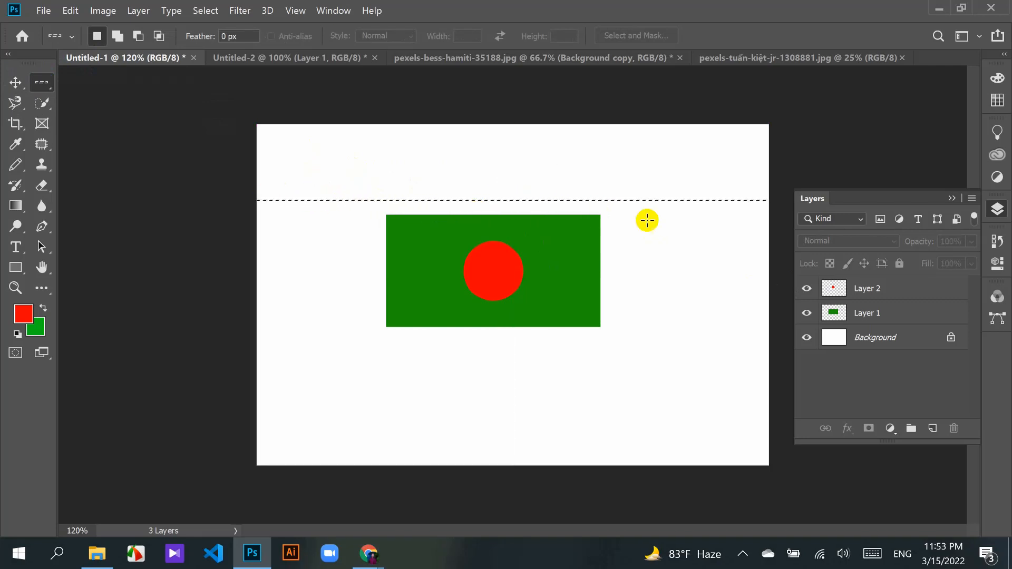
key(ctrl+d)
mouse_move(547, 208)
mouse_down()
mouse_move(561, 146)
mouse_move(561, 214)
mouse_up()
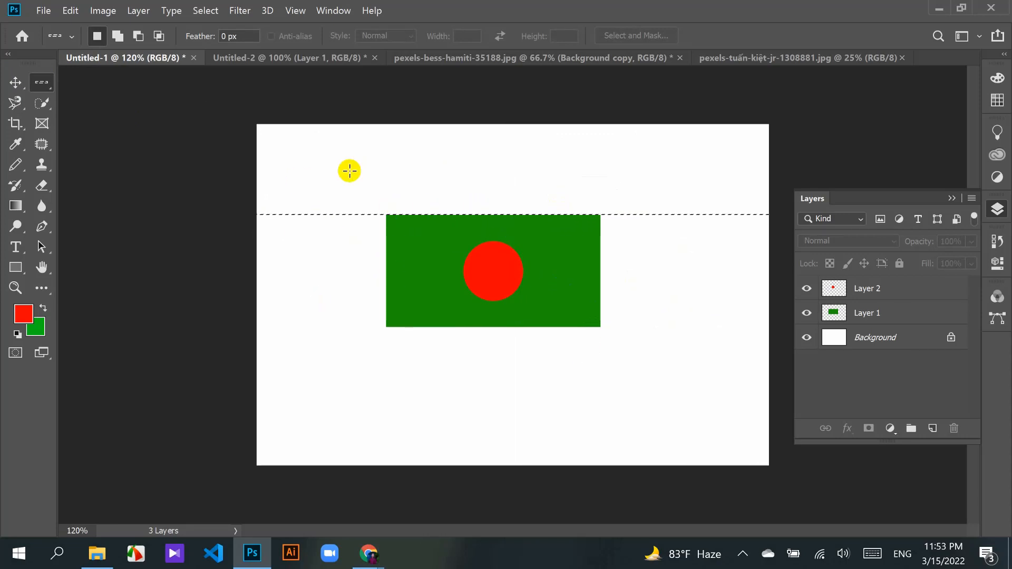
drag(348, 169, 369, 162)
drag(429, 176, 446, 205)
Step: Place single-column marquee selections at several positions, including beyond the flag's right side and at its left edge, and clear the last one
drag(42, 83, 156, 133)
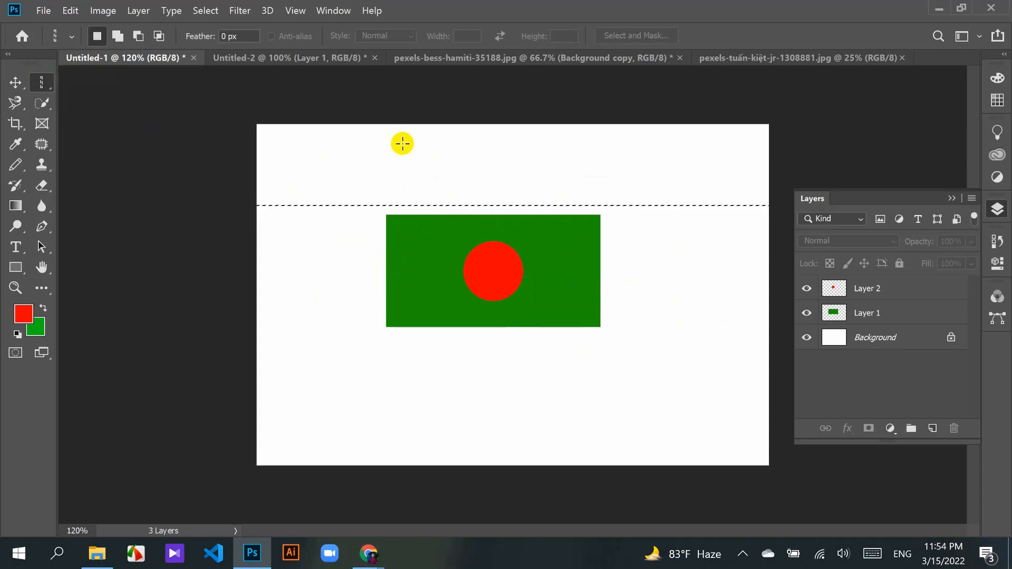
click(343, 174)
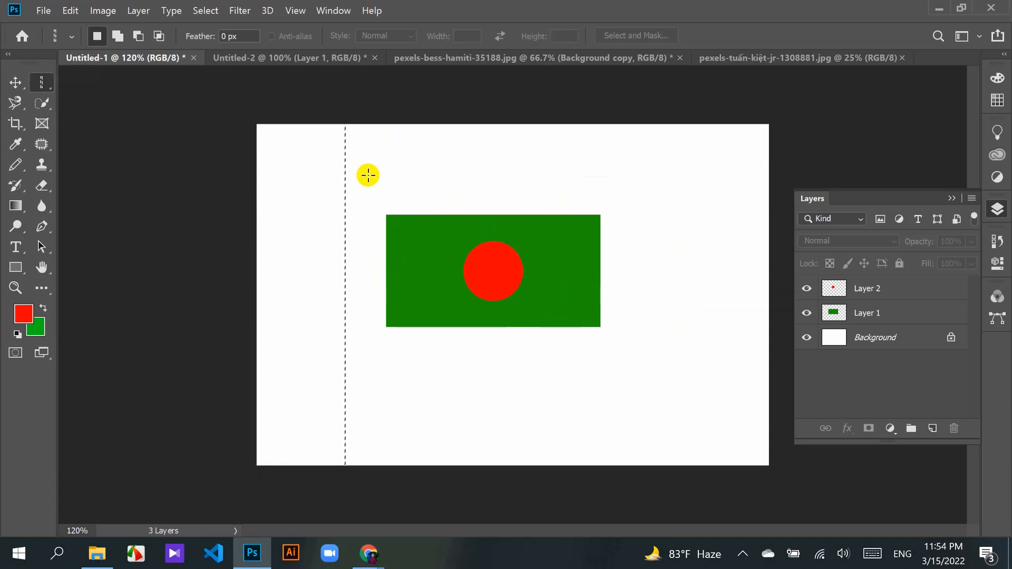
drag(368, 174, 464, 179)
click(392, 177)
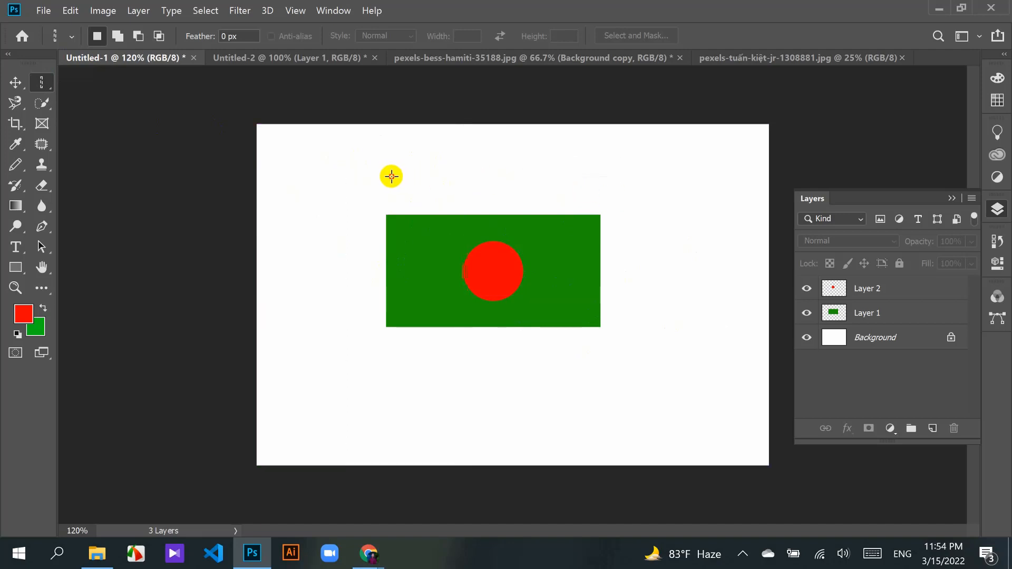
click(596, 179)
drag(595, 180, 666, 192)
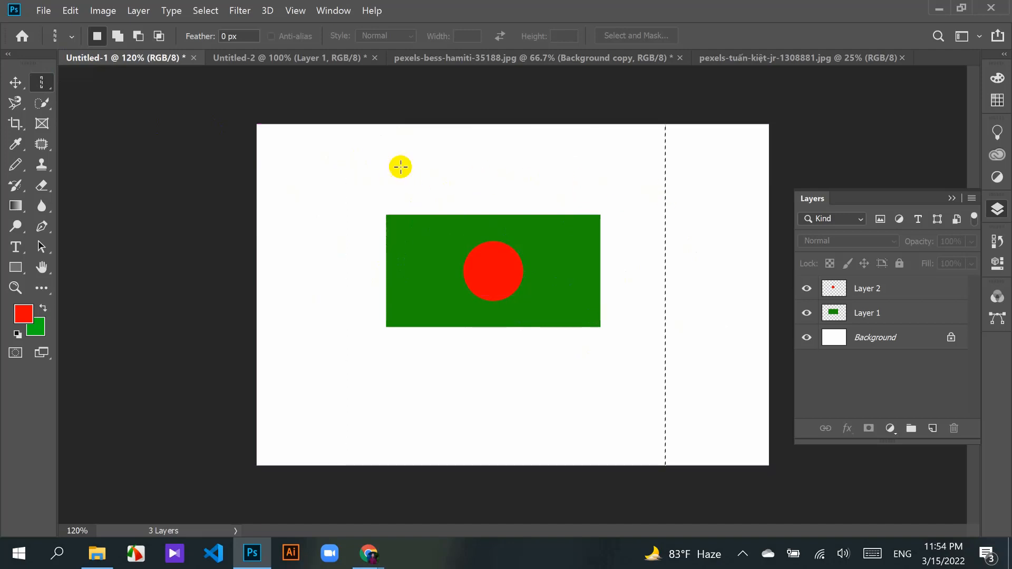
click(388, 165)
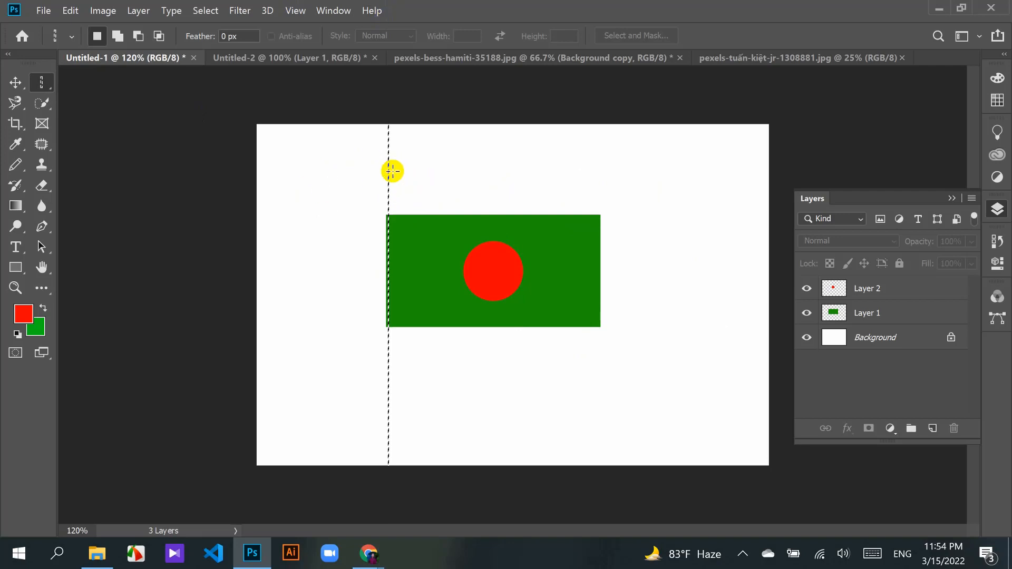
click(392, 174)
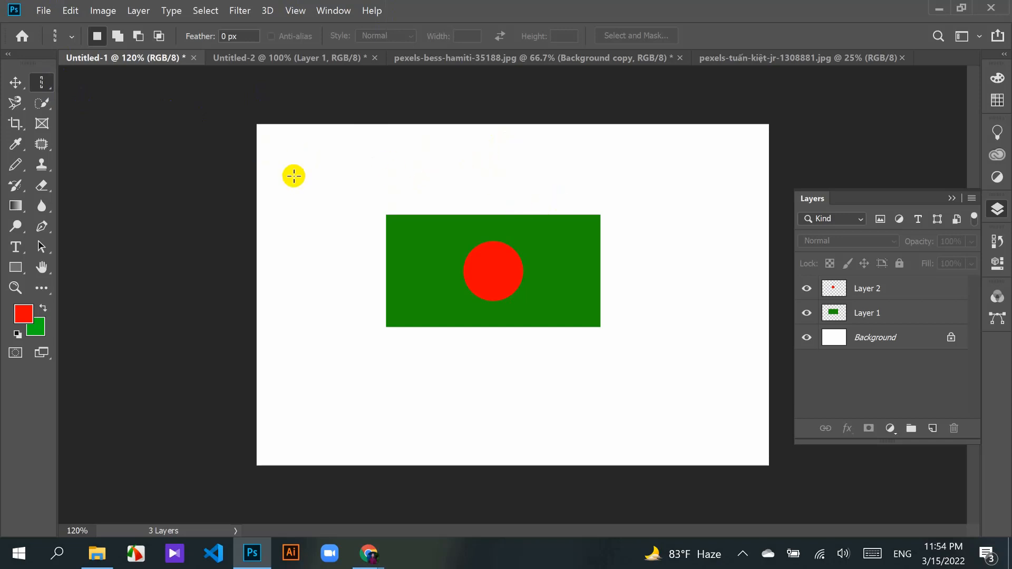
Step: Show the rulers around the canvas, hide them, and show them again
key(ctrl+r)
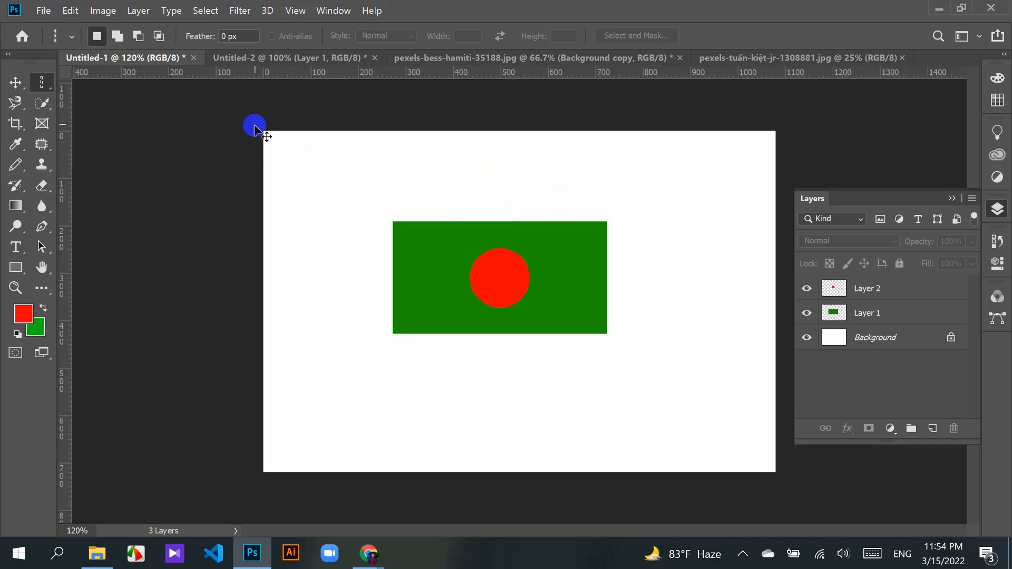
key(ctrl+r)
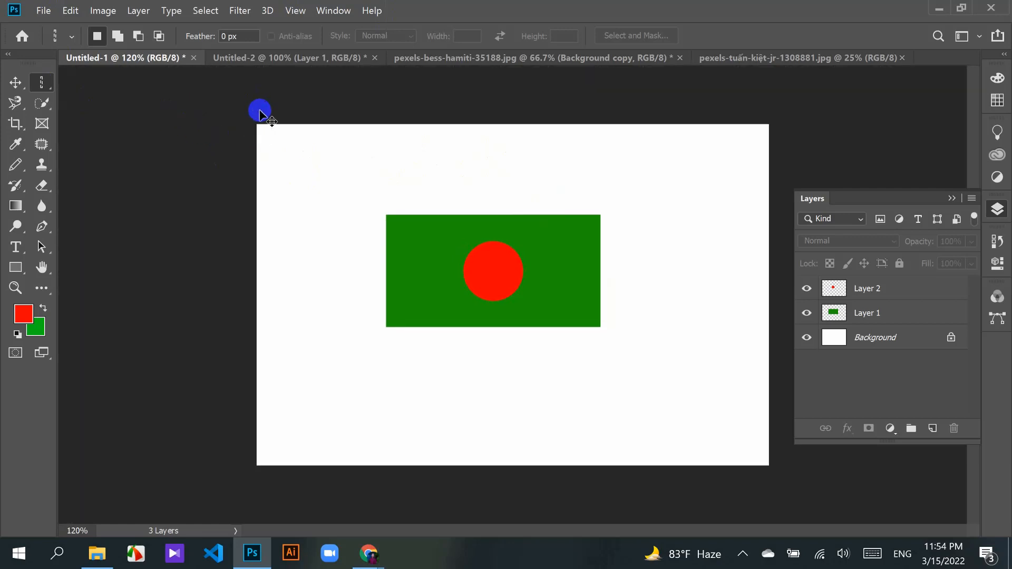
key(ctrl+r)
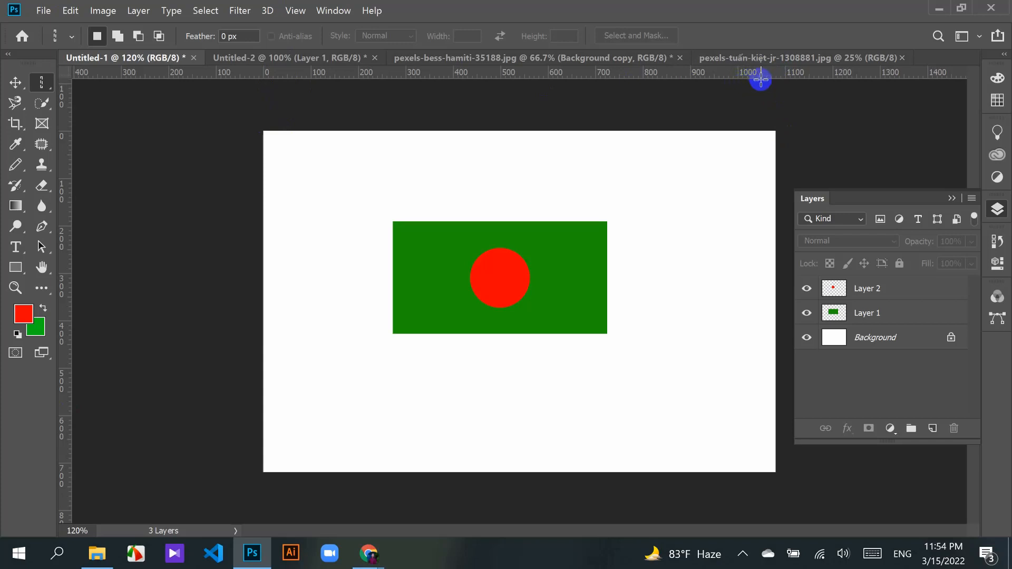
drag(743, 78, 775, 149)
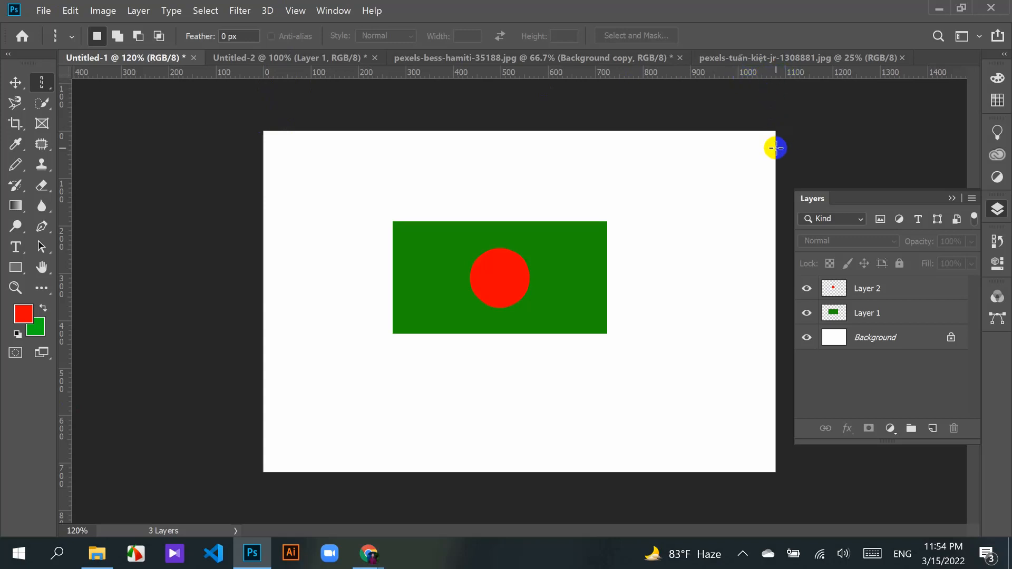